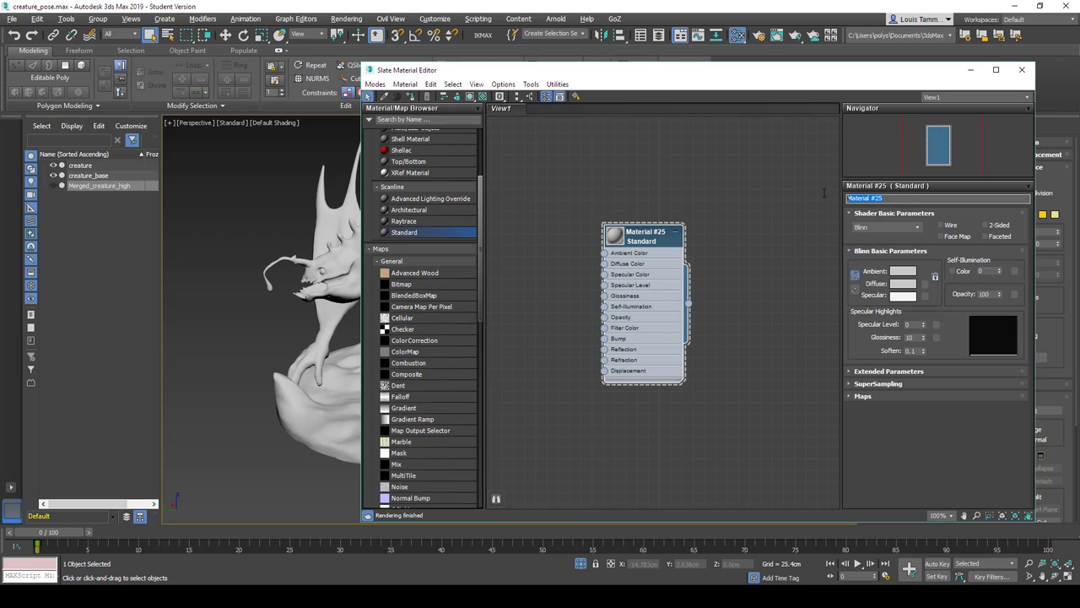
- Name the existing standard material base and add a second Standard material named creature
{"action": "type", "text": "base"}
{"action": "left_click", "coordinate": [640, 239]}
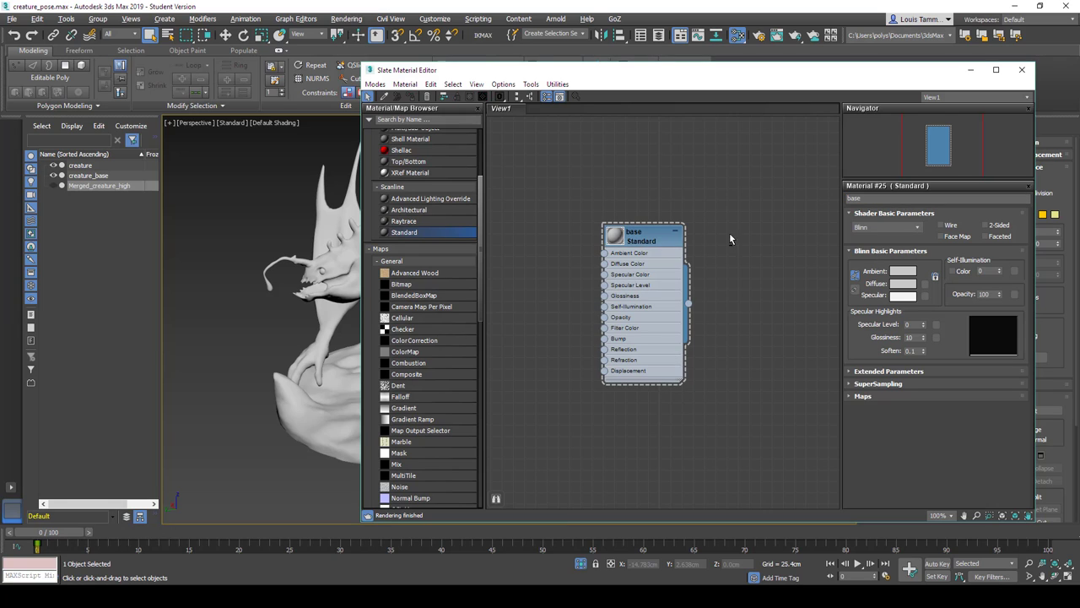
{"action": "left_click_drag", "start_coordinate": [657, 243], "coordinate": [756, 246], "text": "shift"}
{"action": "double_click", "coordinate": [746, 243]}
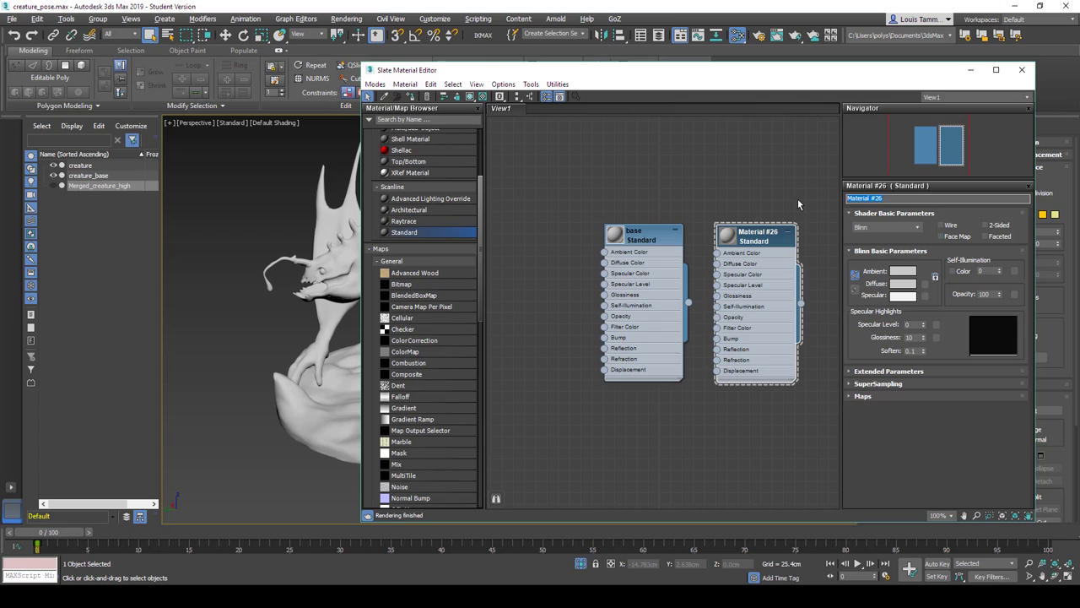
{"action": "type", "text": "creature"}
{"action": "key", "text": "Return"}
- Darken the creature material's ambient and diffuse colour to a mid grey
{"action": "left_click", "coordinate": [904, 272]}
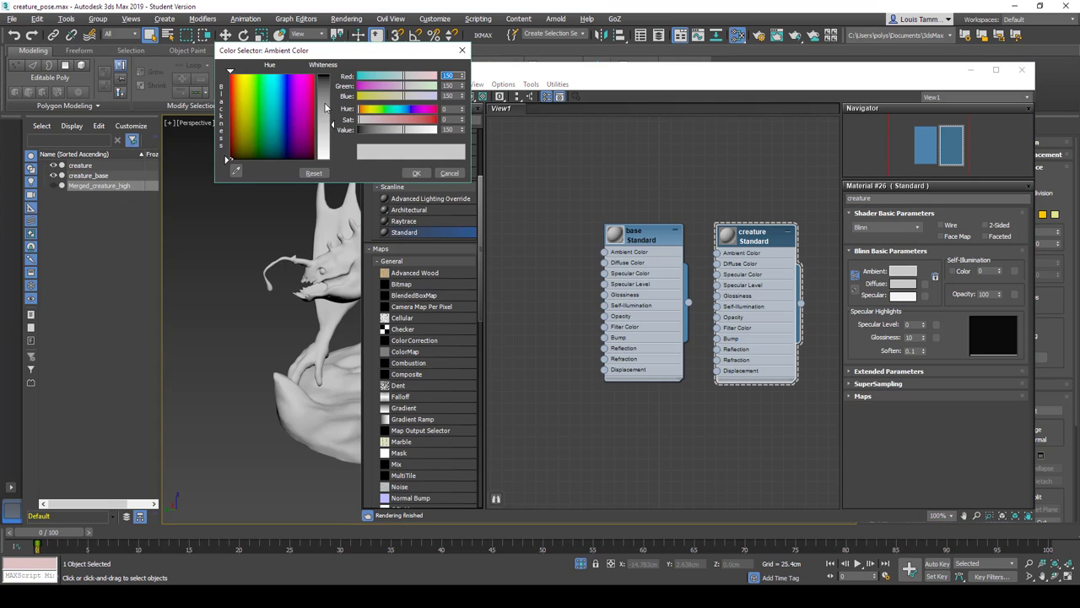
{"action": "left_click_drag", "start_coordinate": [332, 124], "coordinate": [331, 91]}
{"action": "left_click", "coordinate": [415, 173]}
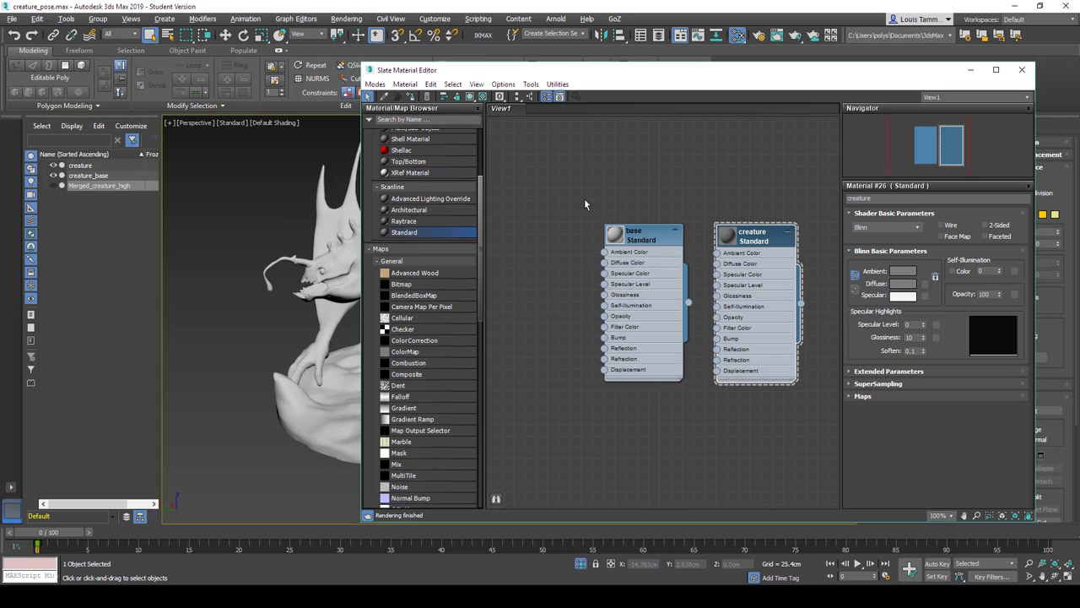
- Assign the creature material to the creature mesh and close the material editor
{"action": "left_click_drag", "start_coordinate": [616, 73], "coordinate": [680, 55]}
{"action": "left_click", "coordinate": [367, 348]}
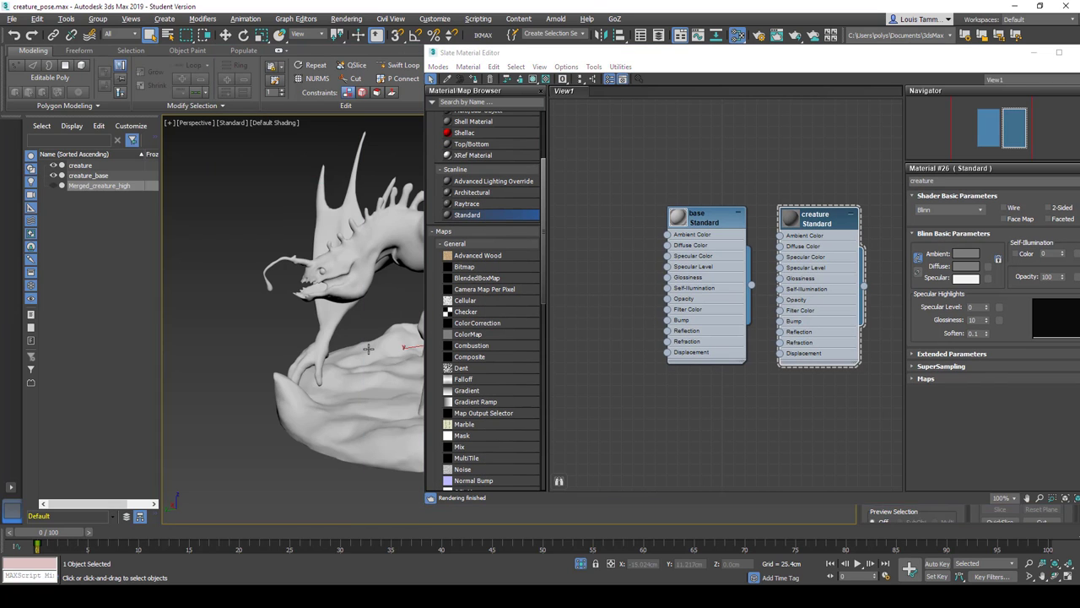
{"action": "left_click", "coordinate": [404, 244]}
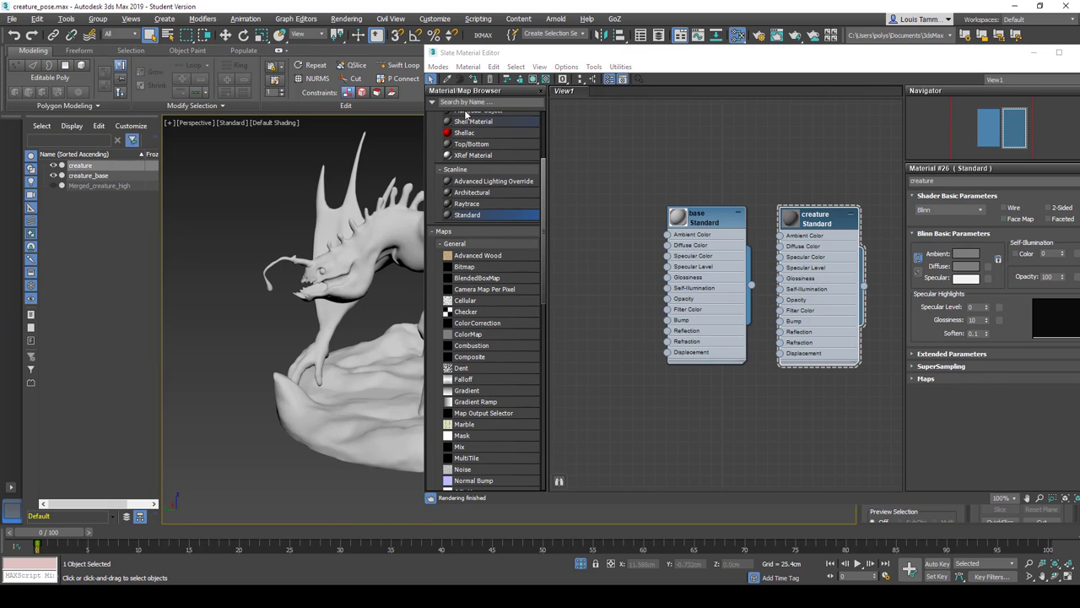
{"action": "left_click", "coordinate": [475, 80]}
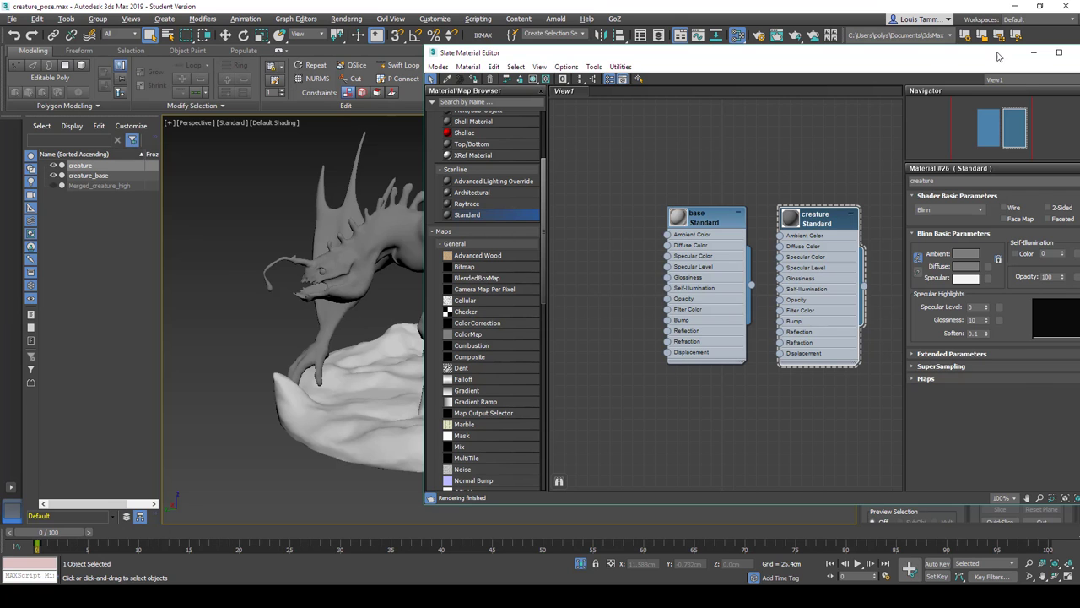
{"action": "left_click_drag", "start_coordinate": [1030, 54], "coordinate": [780, 64]}
{"action": "left_click", "coordinate": [834, 62]}
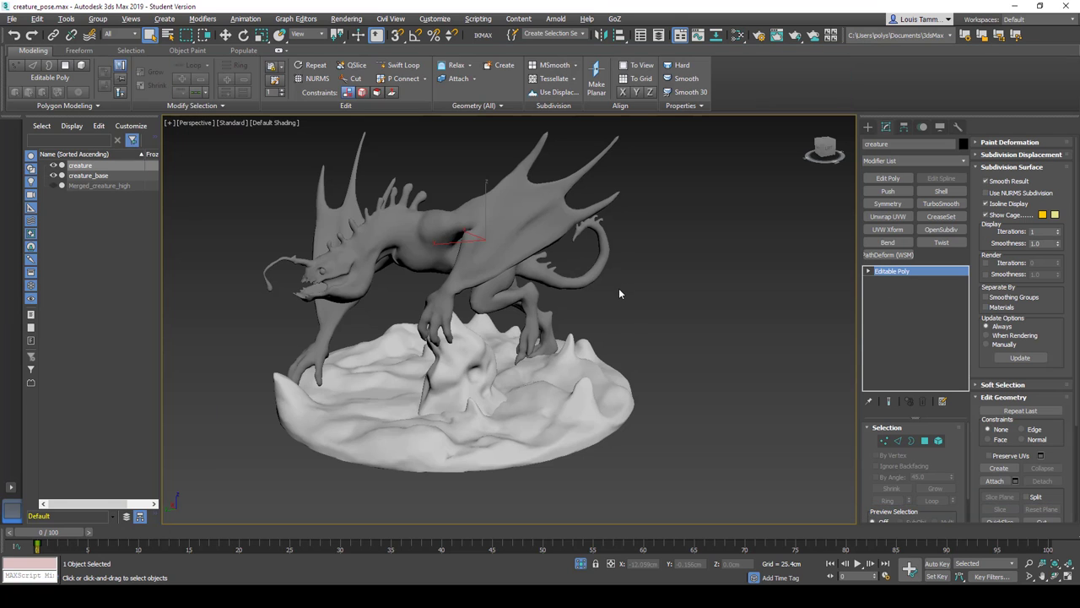
- Display edged faces in the viewport and select both the creature and creature_base meshes
{"action": "middle_click_drag", "start_coordinate": [645, 295], "coordinate": [618, 279], "text": "alt"}
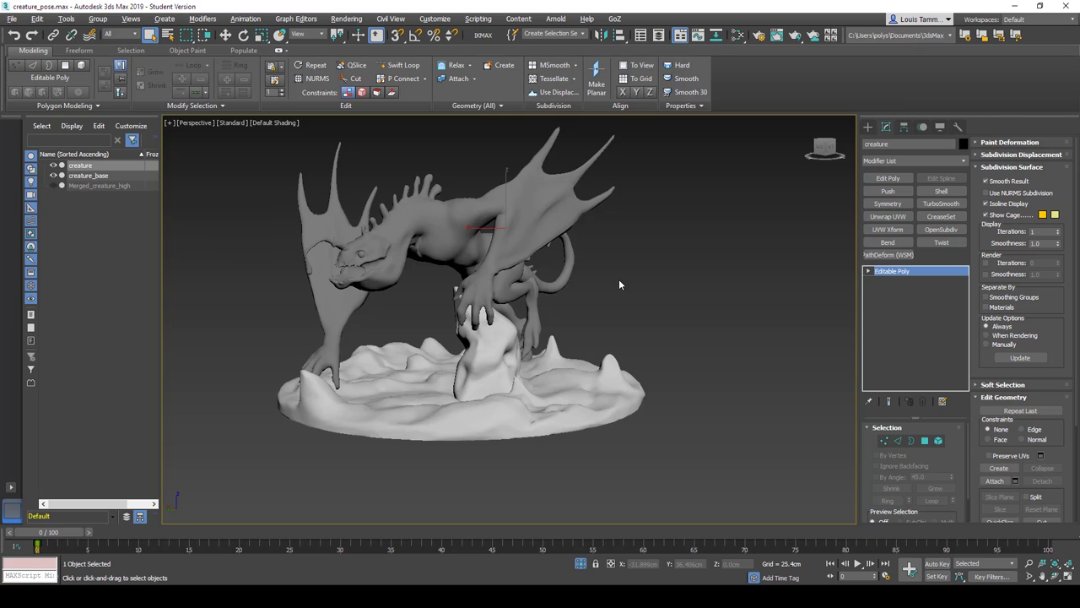
{"action": "key", "text": "F4"}
{"action": "left_click_drag", "start_coordinate": [250, 166], "coordinate": [559, 457]}
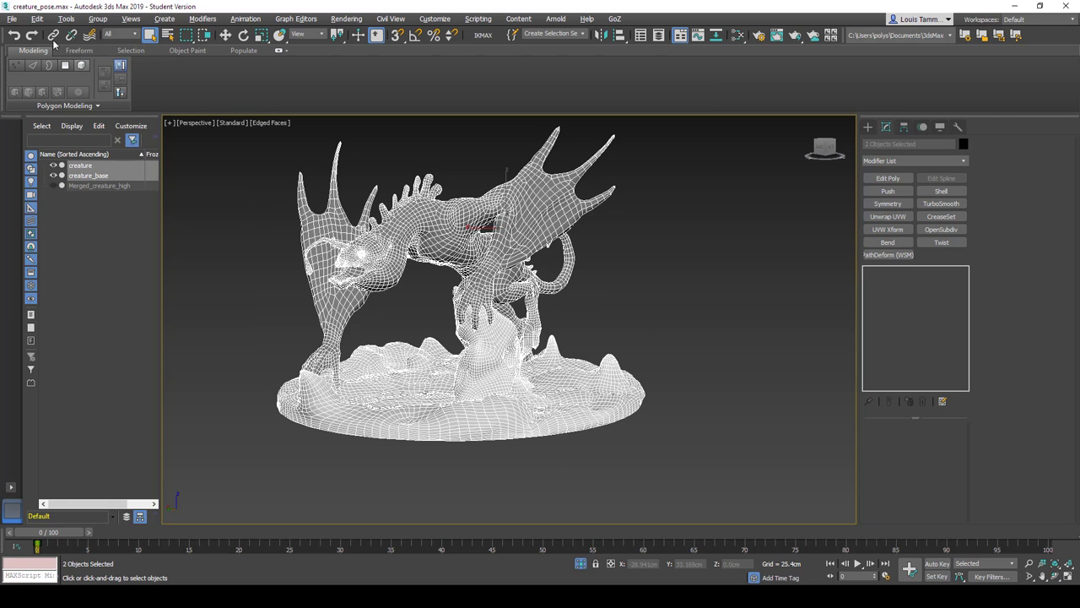
- Export the selected meshes to the Presentation folder as an FBX named creature_posed_marmoset, keeping the current export options
{"action": "left_click", "coordinate": [15, 19]}
{"action": "mouse_move", "coordinate": [51, 186]}
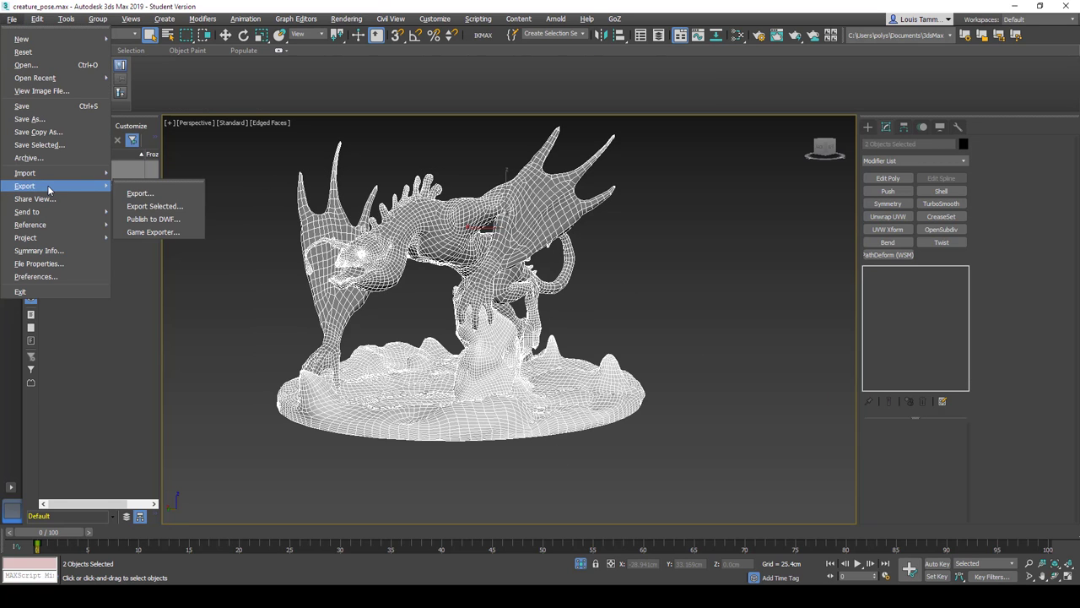
{"action": "left_click", "coordinate": [142, 206]}
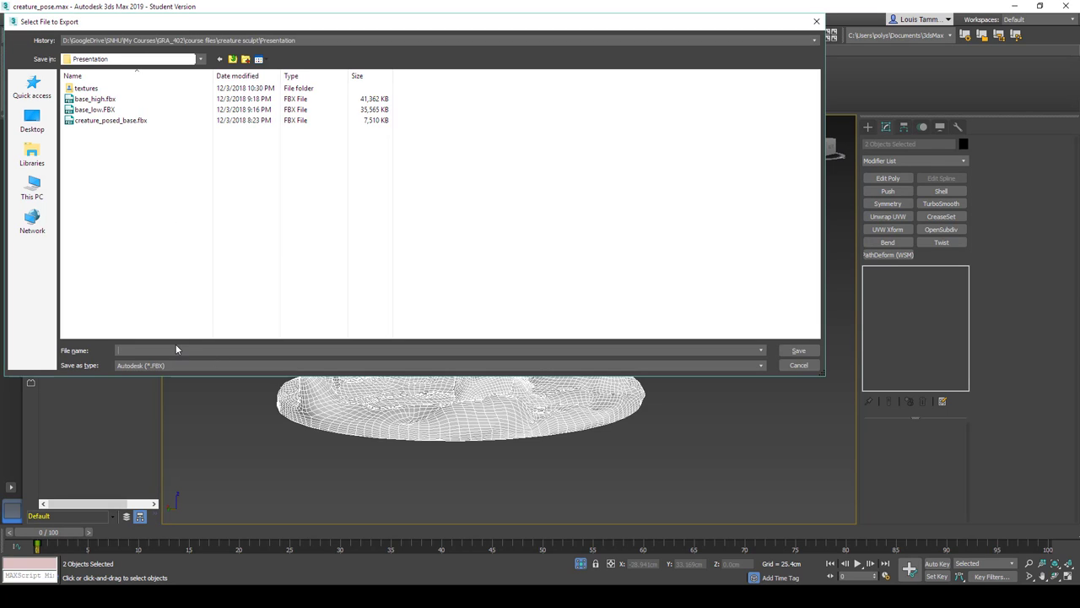
{"action": "left_click", "coordinate": [101, 121]}
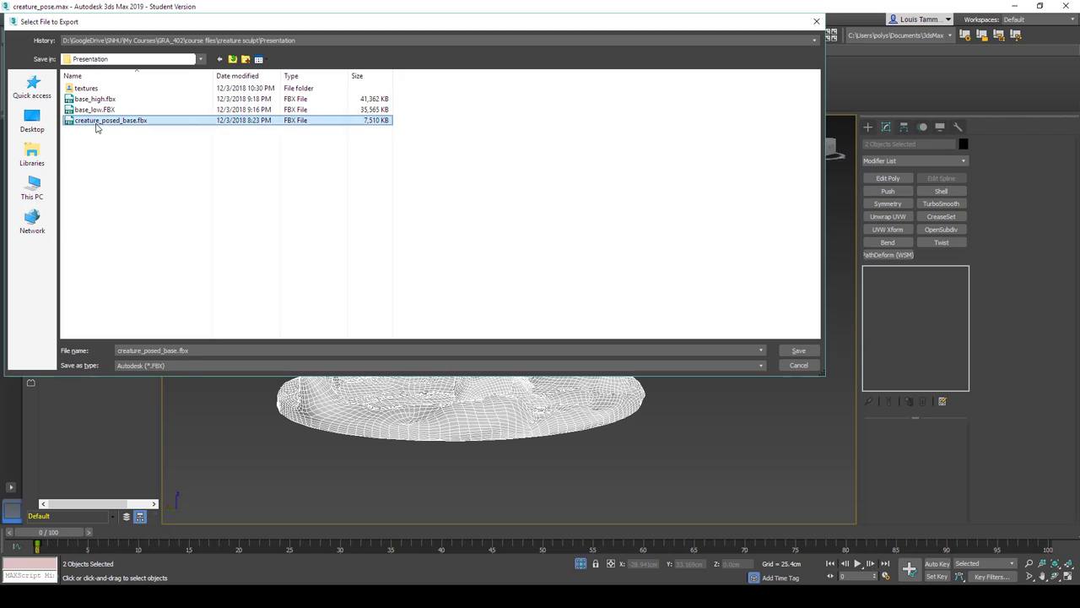
{"action": "left_click", "coordinate": [201, 351]}
{"action": "left_click", "coordinate": [217, 352]}
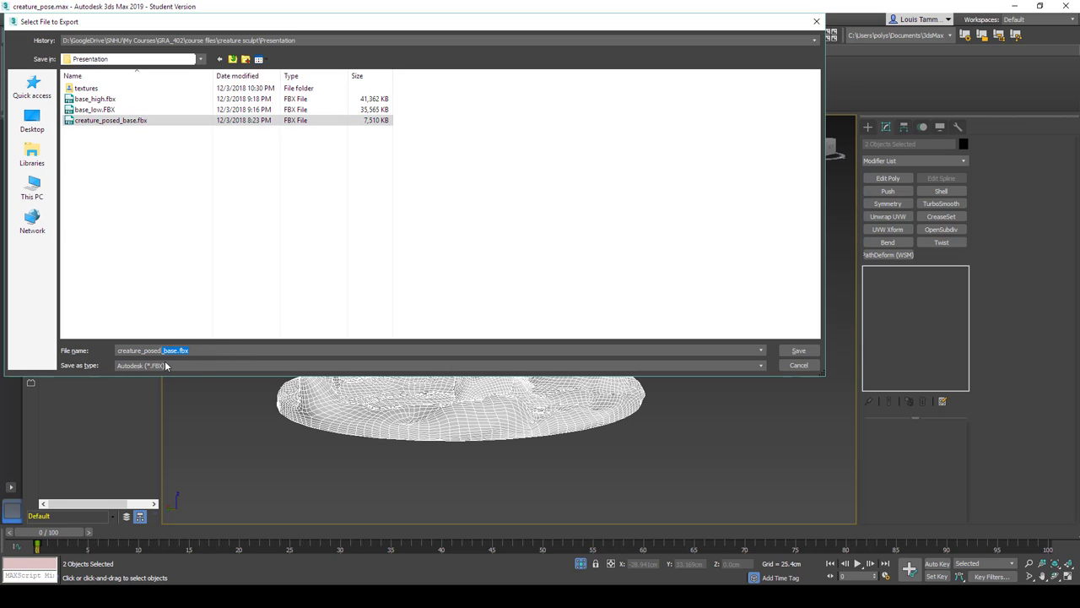
{"action": "key", "text": "BackSpace"}
{"action": "key", "text": "Return"}
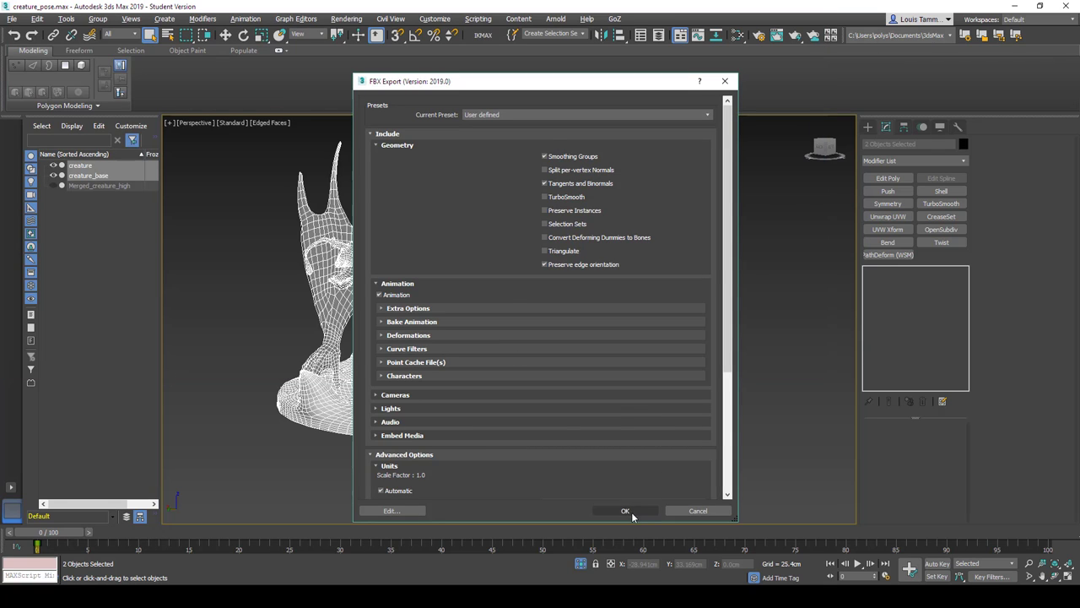
{"action": "left_click", "coordinate": [625, 510]}
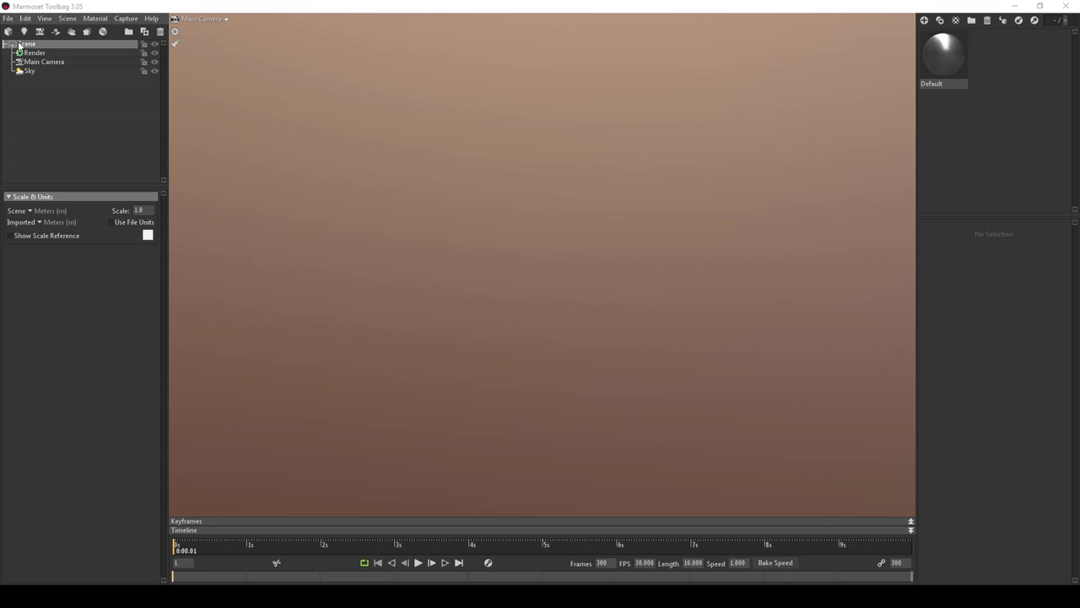
- Switch to Marmoset Toolbag and import creature_posed_marmoset.FBX into the scene
{"action": "left_click", "coordinate": [10, 34]}
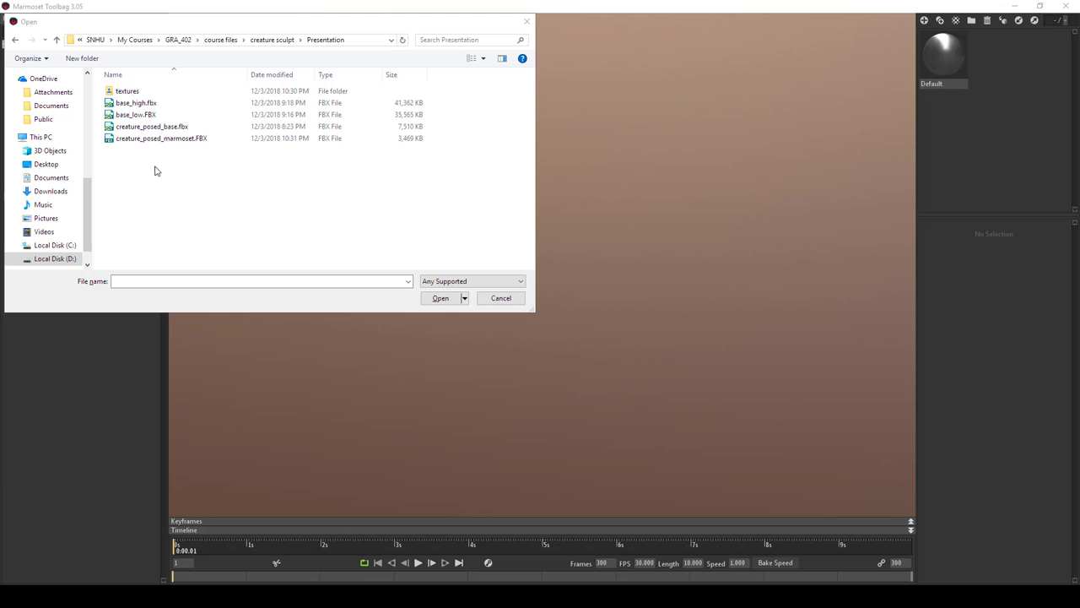
{"action": "left_click", "coordinate": [168, 139]}
{"action": "left_click", "coordinate": [441, 298]}
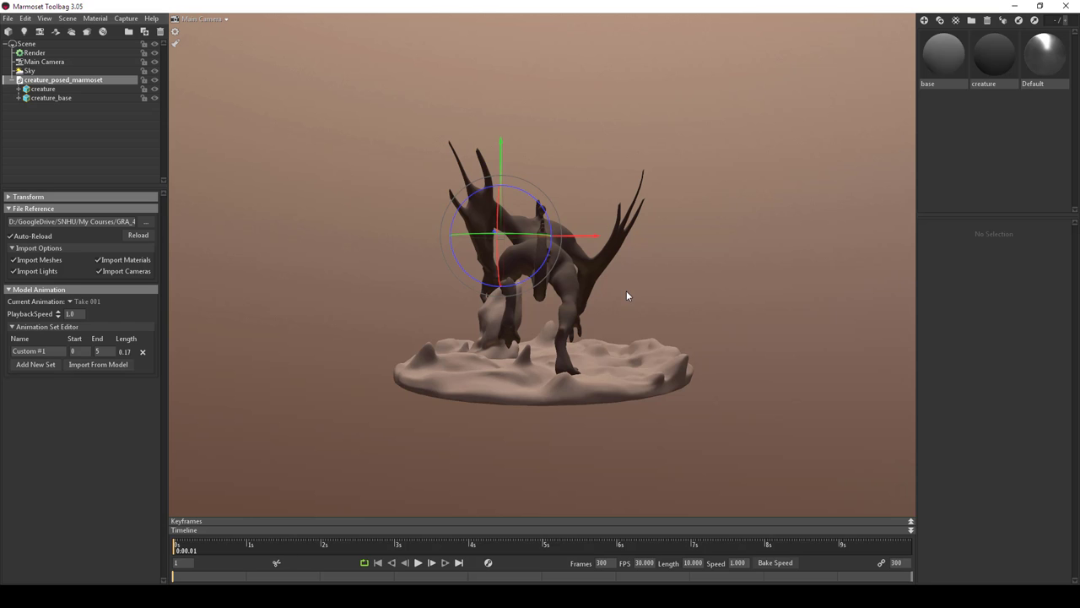
- Deselect the imported model and open the base material's settings
{"action": "left_click_drag", "start_coordinate": [626, 292], "coordinate": [660, 288]}
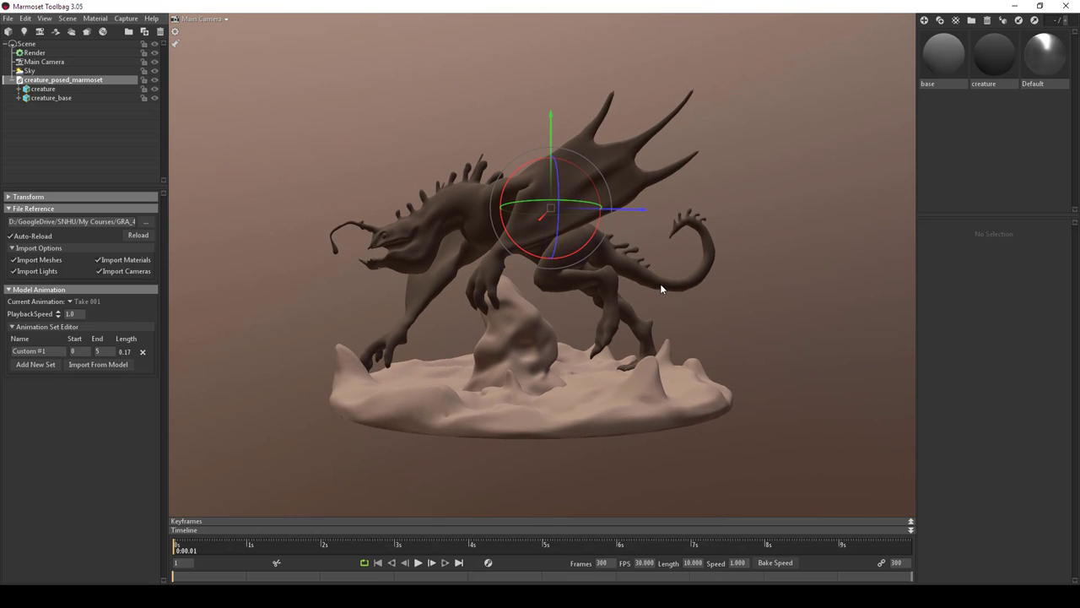
{"action": "right_click_drag", "start_coordinate": [669, 292], "coordinate": [717, 309]}
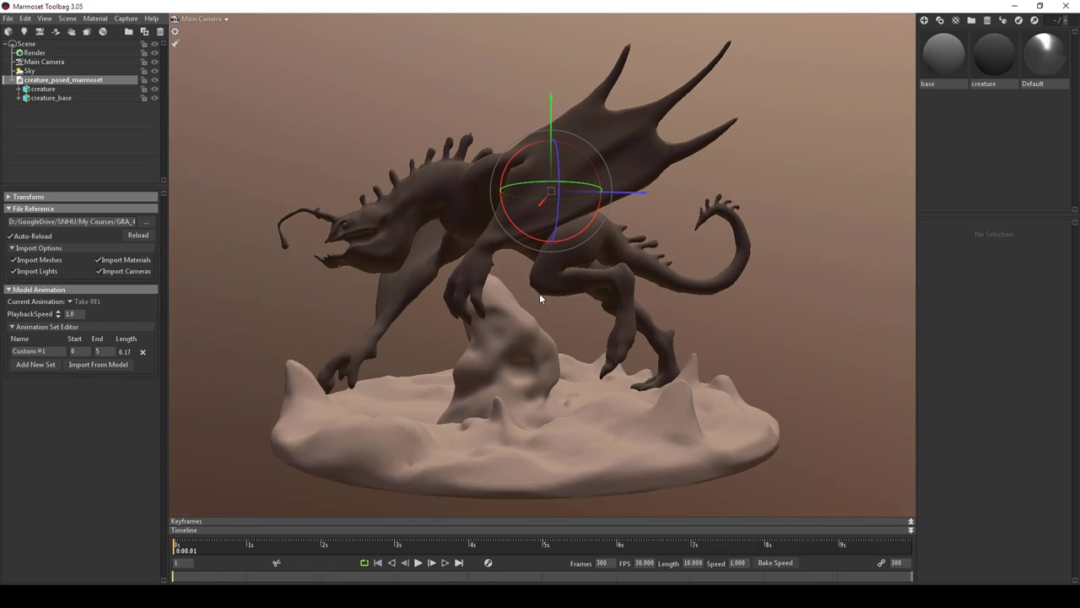
{"action": "left_click_drag", "start_coordinate": [540, 297], "coordinate": [835, 323], "text": "shift"}
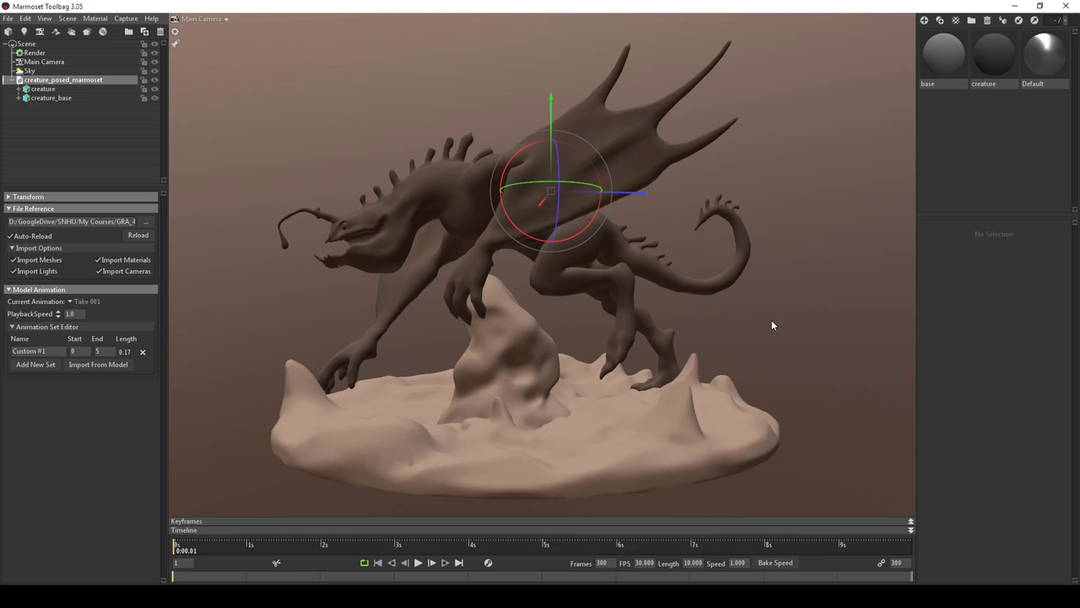
{"action": "left_click", "coordinate": [782, 281]}
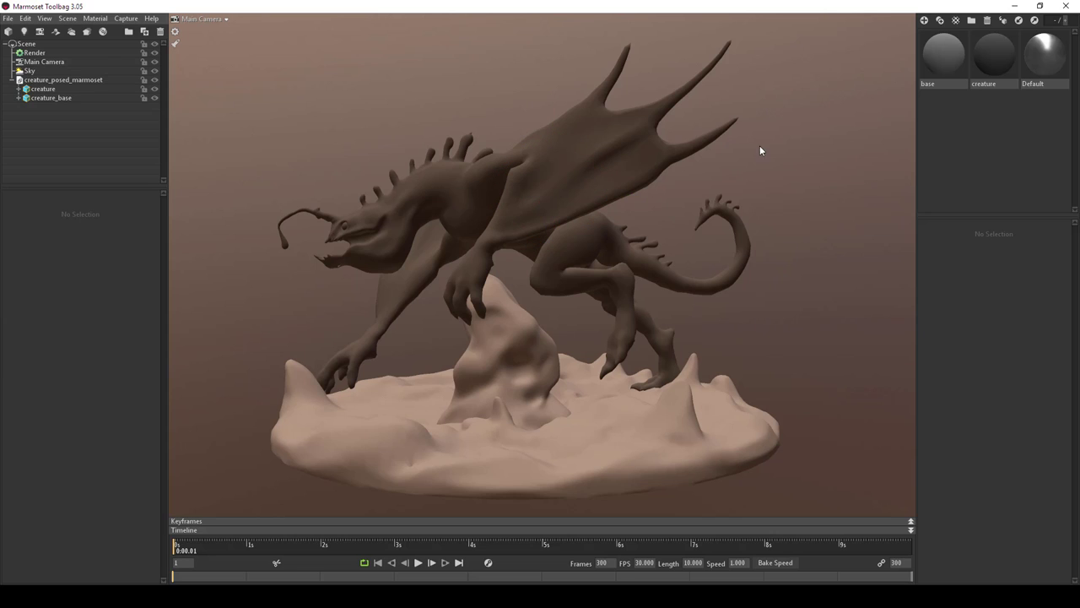
{"action": "left_click", "coordinate": [1006, 73]}
{"action": "left_click", "coordinate": [954, 69]}
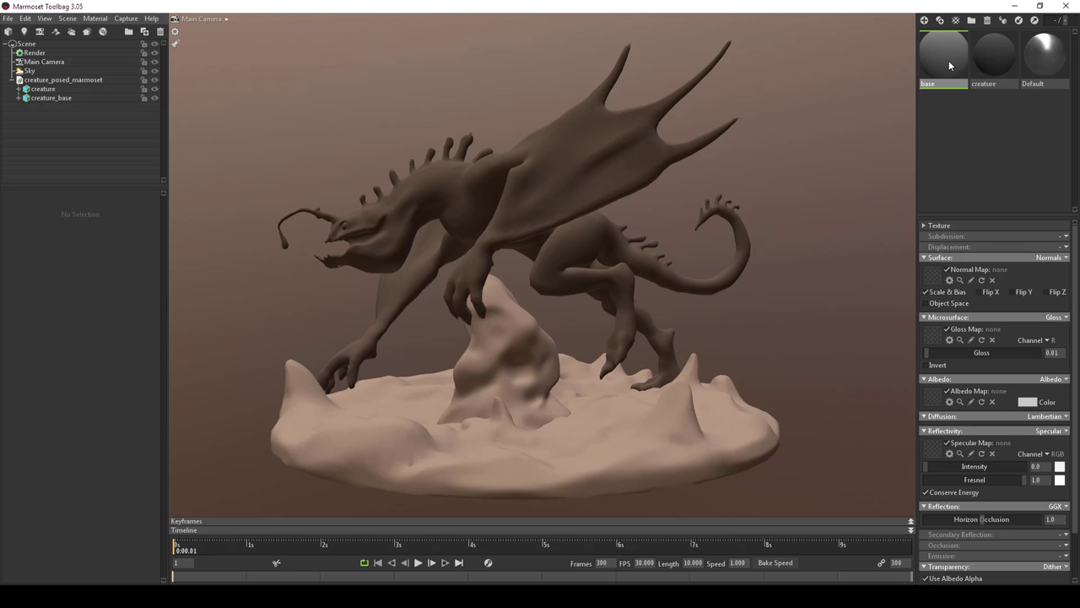
{"action": "mouse_move", "coordinate": [769, 197]}
{"action": "left_mouse_down"}
{"action": "mouse_move", "coordinate": [772, 187]}
{"action": "mouse_move", "coordinate": [779, 207]}
{"action": "left_mouse_up"}
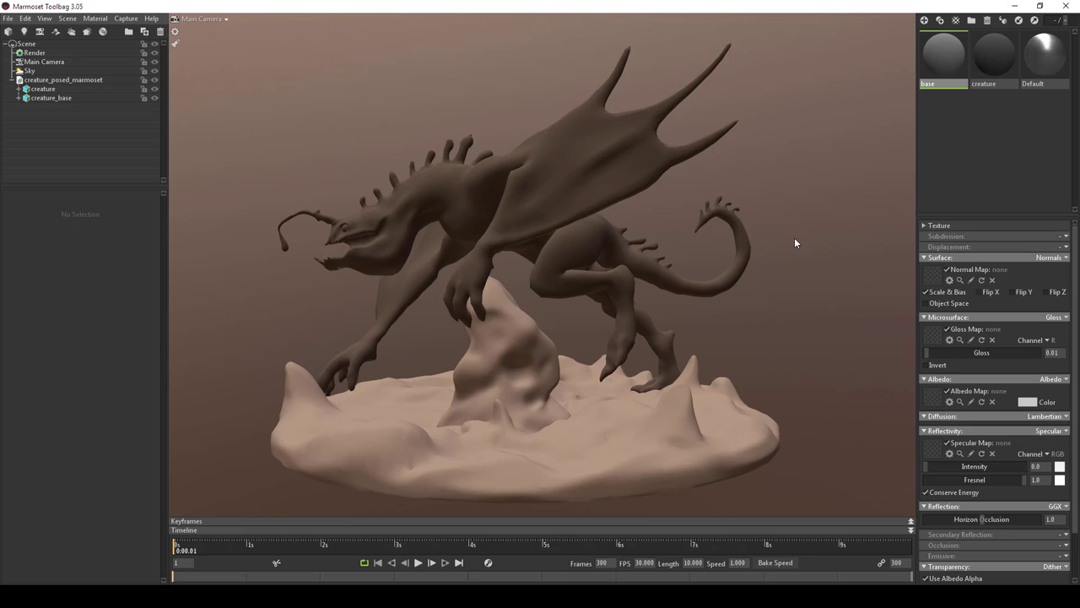
- Load creature_low_Material _25_Normal.png from the creature sculpt textures folder as the base material's normal map
{"action": "left_click", "coordinate": [932, 278]}
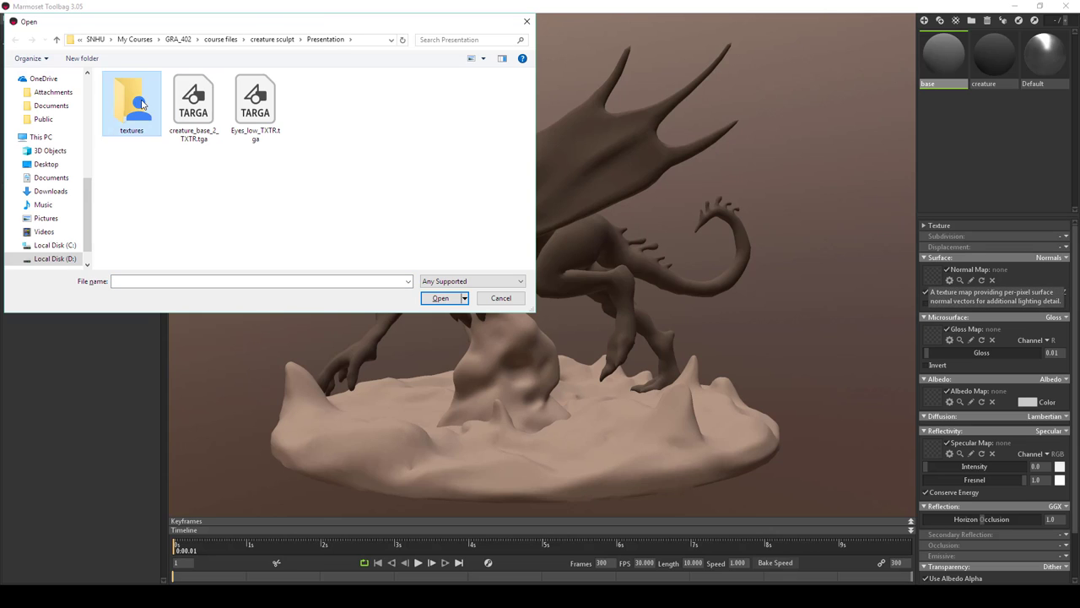
{"action": "double_click", "coordinate": [131, 142]}
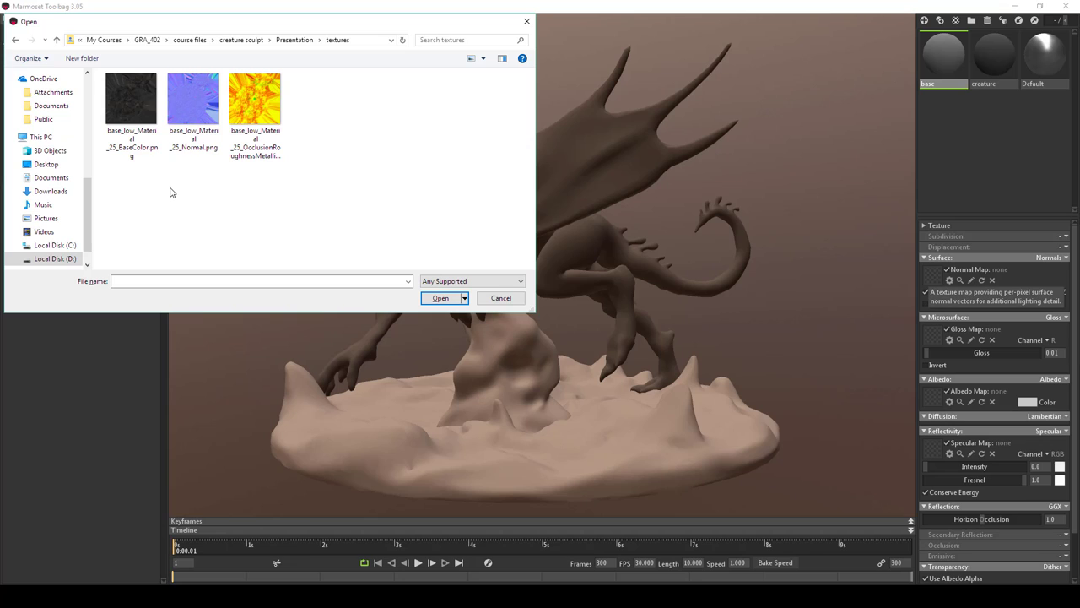
{"action": "left_click", "coordinate": [197, 104]}
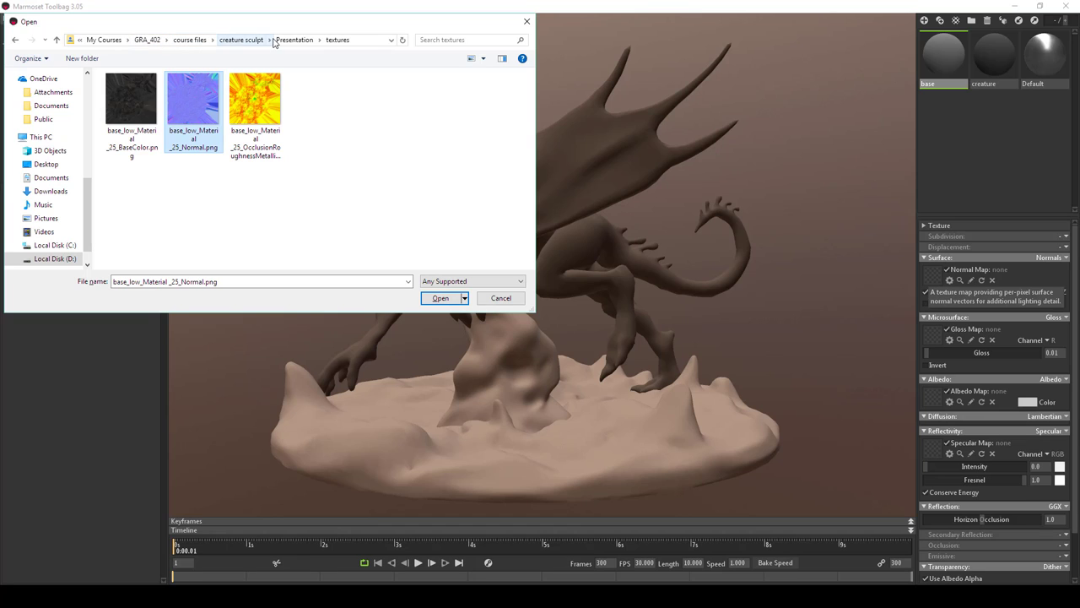
{"action": "left_click", "coordinate": [241, 40]}
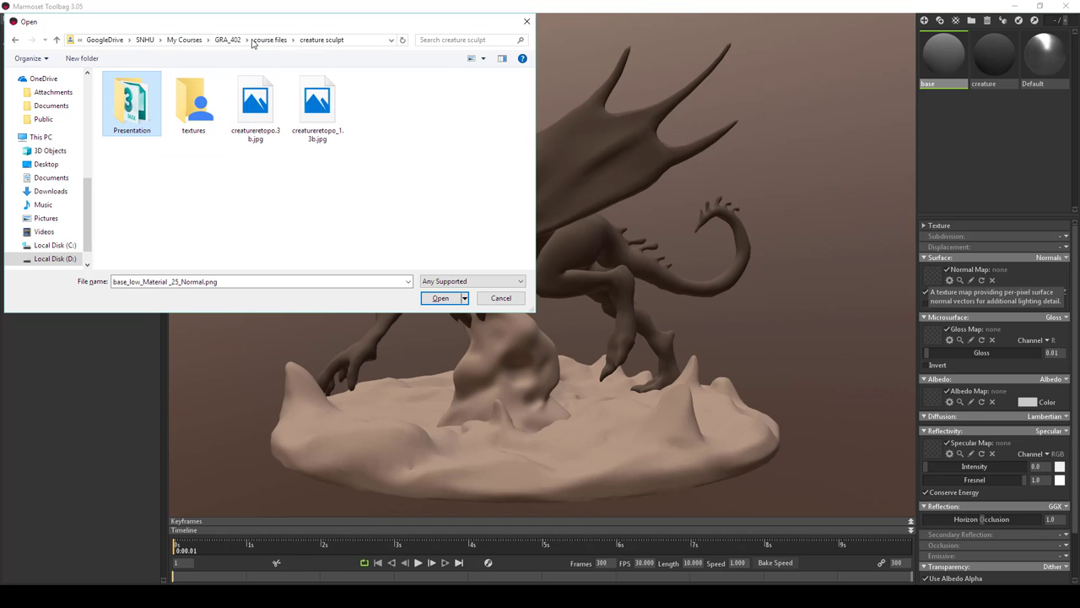
{"action": "double_click", "coordinate": [178, 99]}
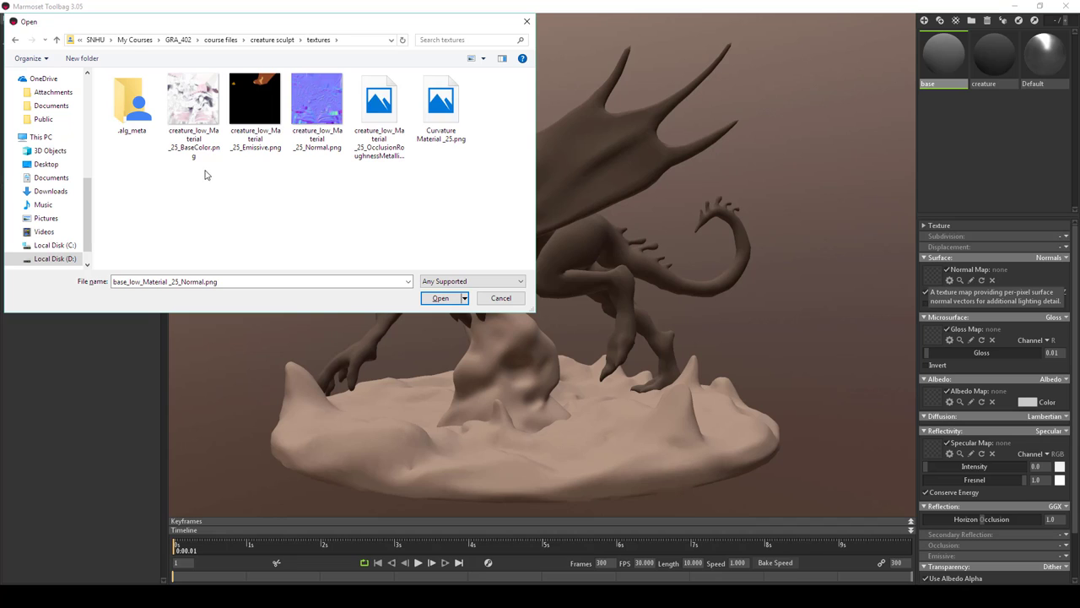
{"action": "left_click", "coordinate": [302, 94]}
{"action": "left_click", "coordinate": [447, 299]}
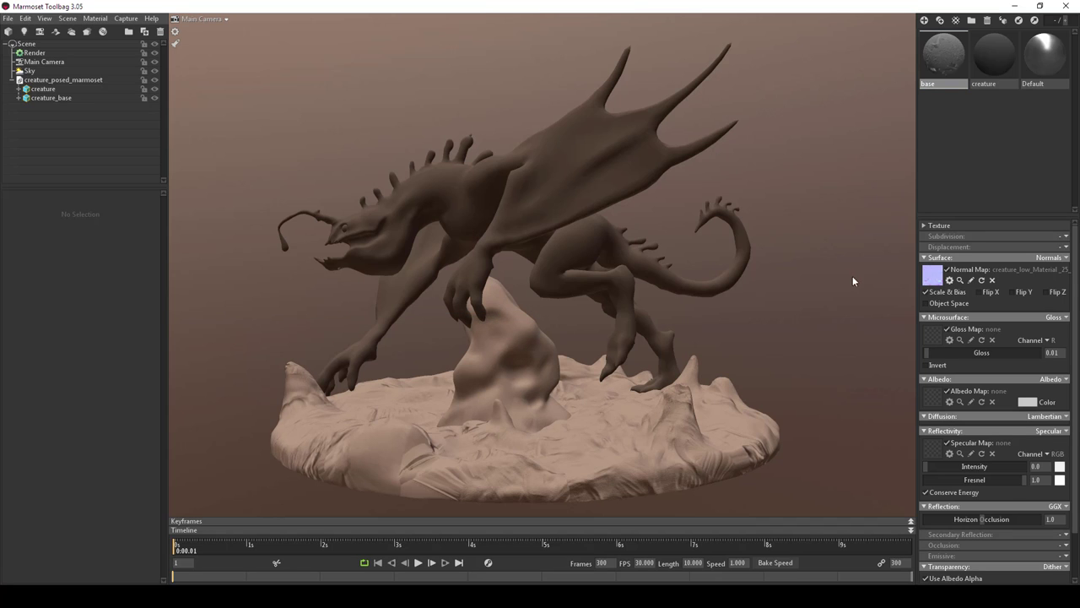
- Set the base material's normal map to base_low_Material _25_Normal.png from the Presentation textures folder
{"action": "left_click", "coordinate": [935, 278]}
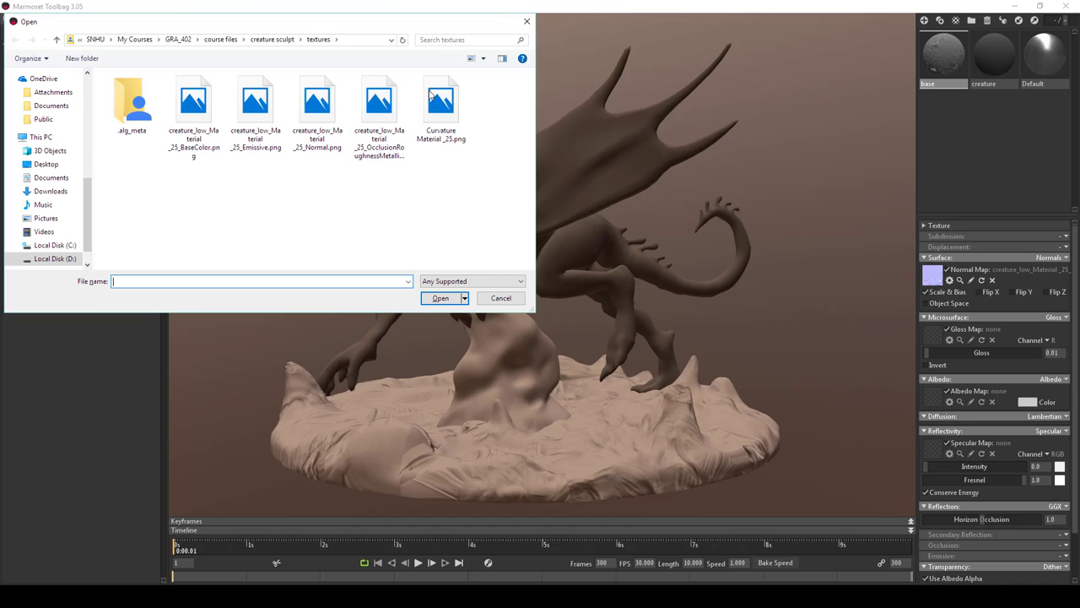
{"action": "left_click", "coordinate": [227, 40]}
{"action": "double_click", "coordinate": [127, 95]}
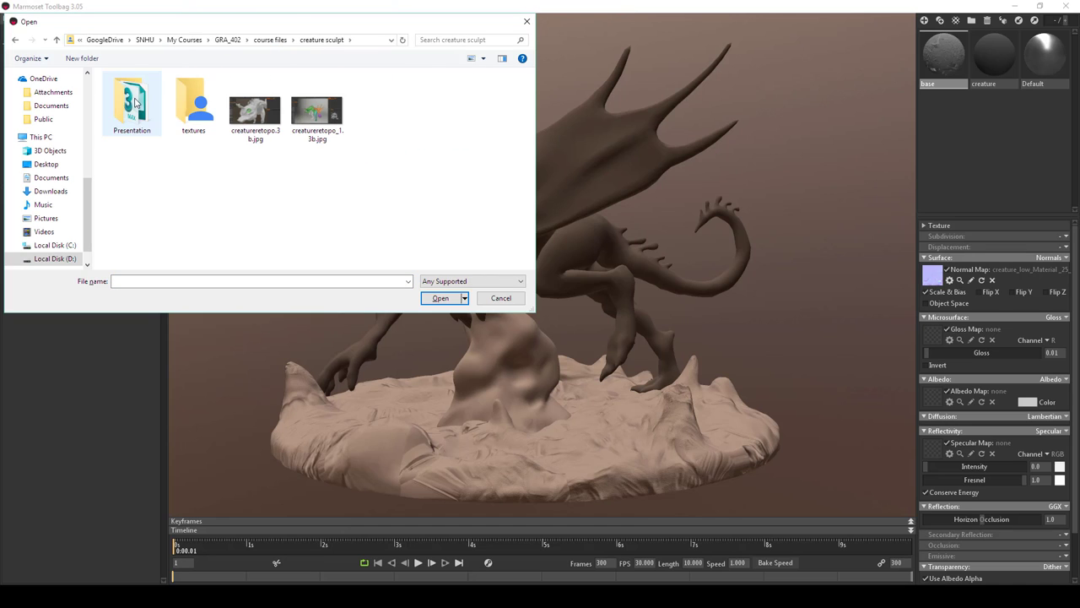
{"action": "double_click", "coordinate": [147, 113]}
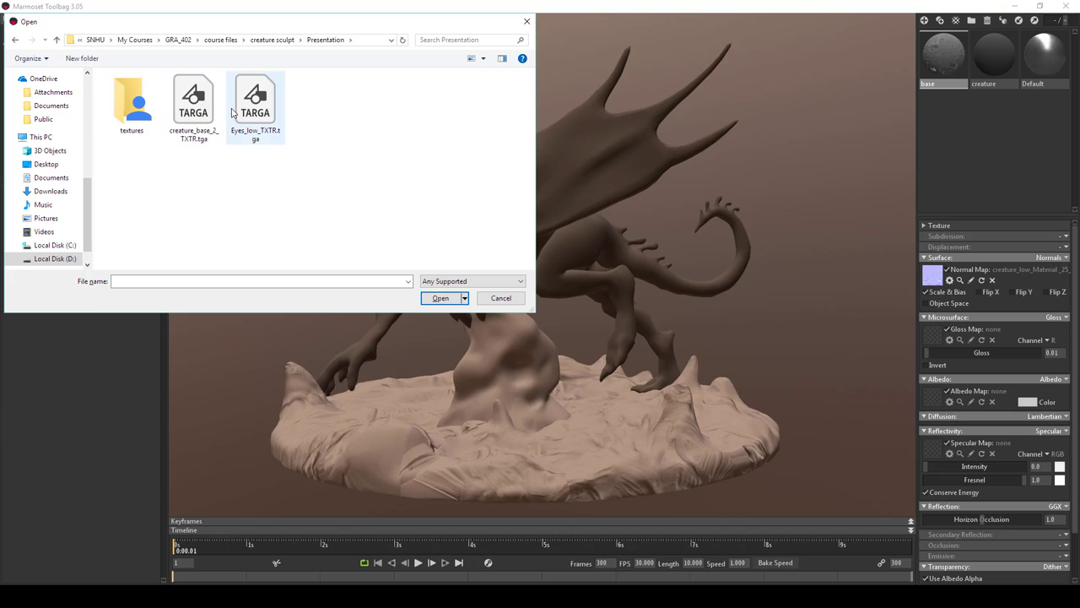
{"action": "double_click", "coordinate": [132, 101]}
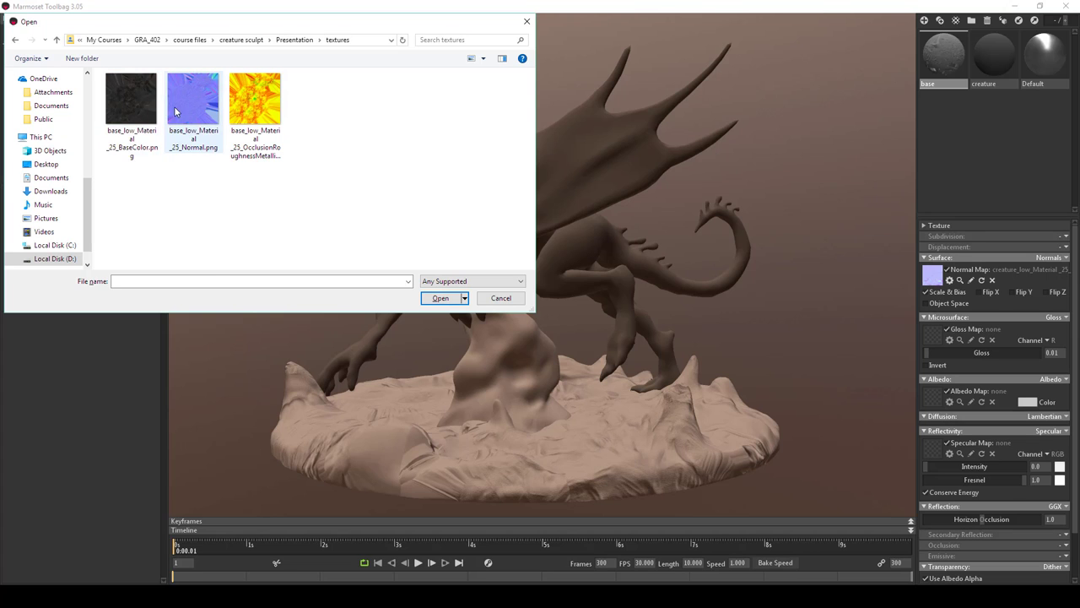
{"action": "left_click", "coordinate": [200, 105]}
{"action": "left_click", "coordinate": [441, 298]}
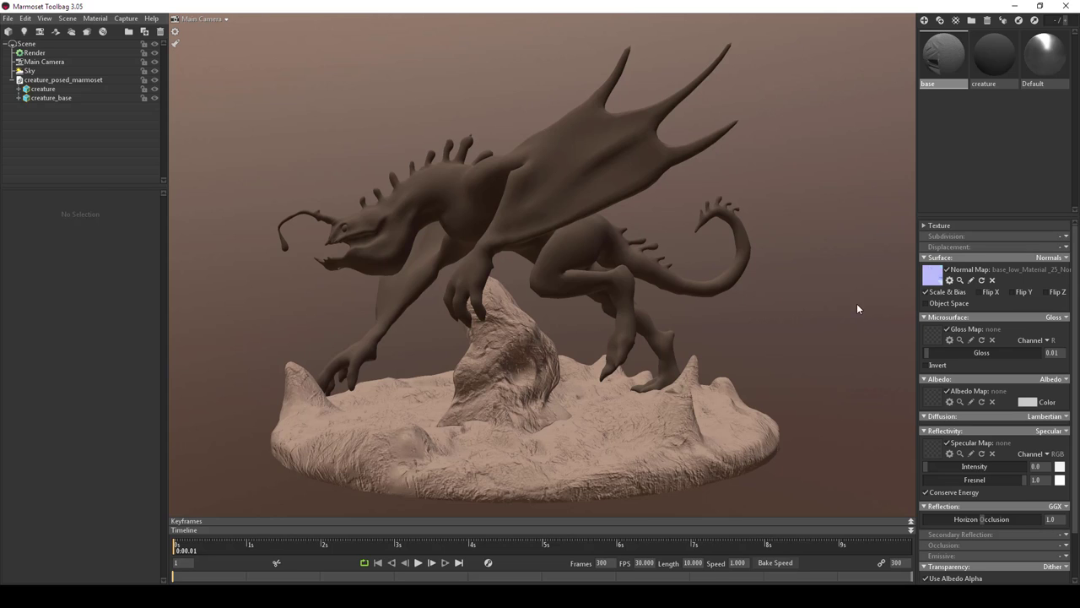
- Flip the Y channel of the base material's normal map and load base_low_Material _25_OcclusionRoughnessMetallic.png as its gloss map
{"action": "left_click", "coordinate": [1014, 292]}
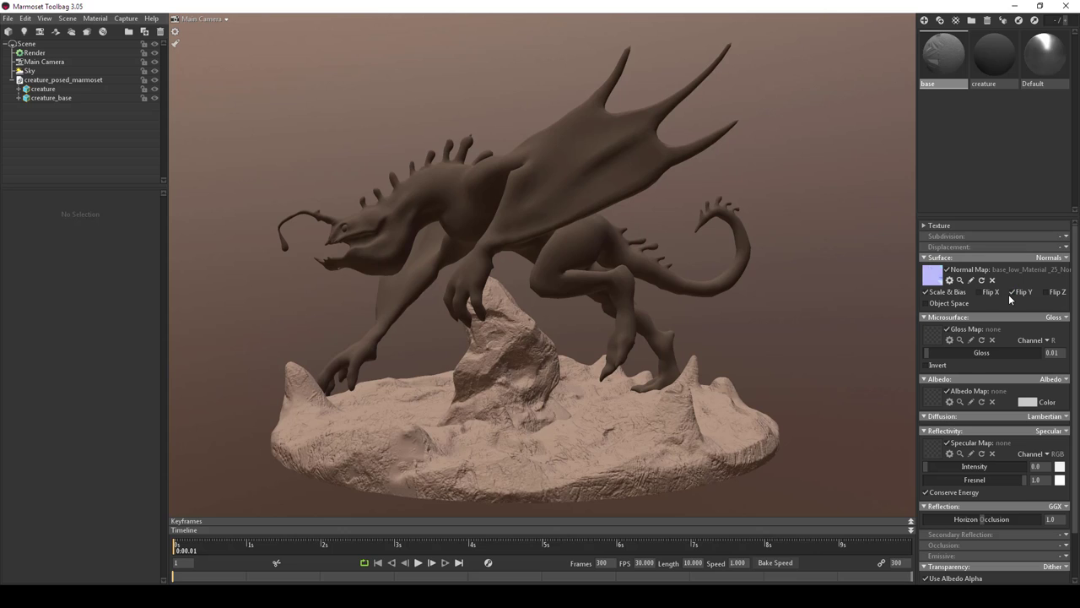
{"action": "left_click", "coordinate": [935, 336]}
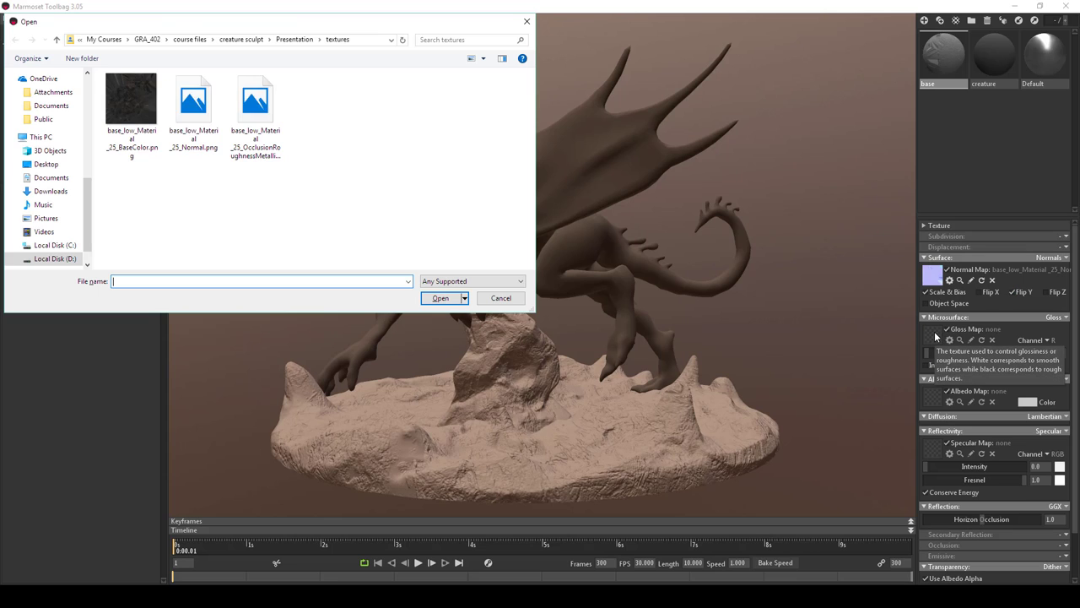
{"action": "left_click", "coordinate": [140, 115]}
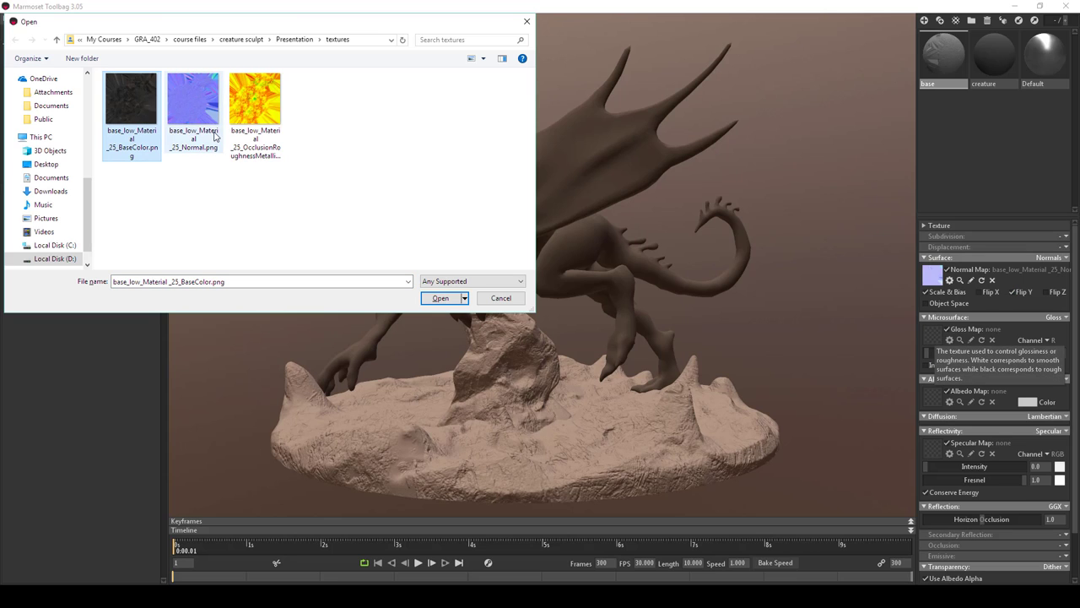
{"action": "left_click", "coordinate": [255, 116]}
{"action": "left_click", "coordinate": [456, 293]}
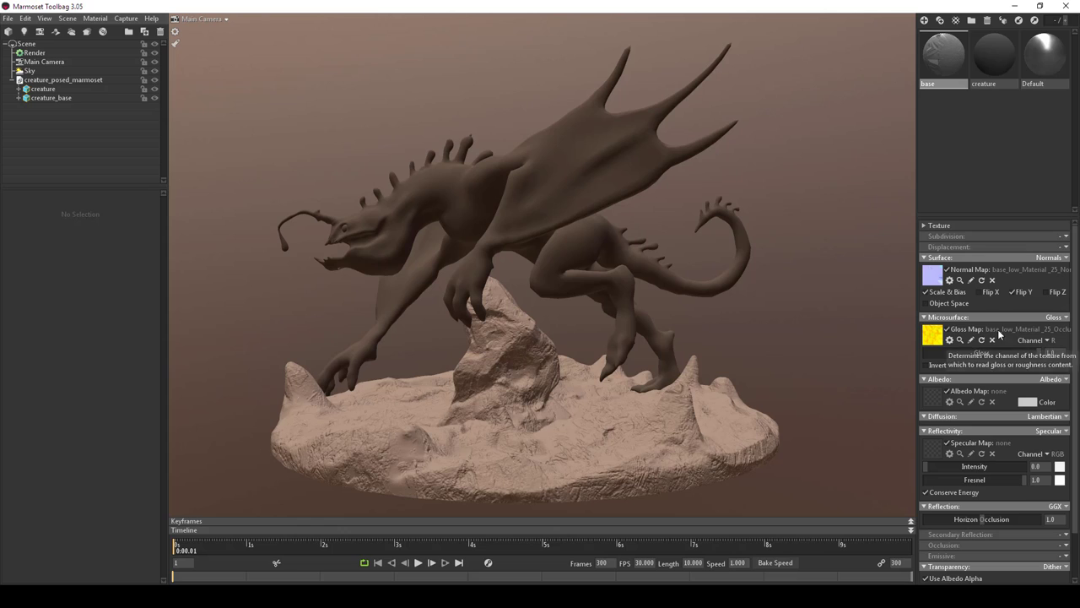
- Load base_low_Material _25_BaseColor.png as the base material's albedo map and inspect the rock surface up close
{"action": "left_click", "coordinate": [936, 398]}
{"action": "left_click", "coordinate": [131, 105]}
{"action": "left_click", "coordinate": [440, 298]}
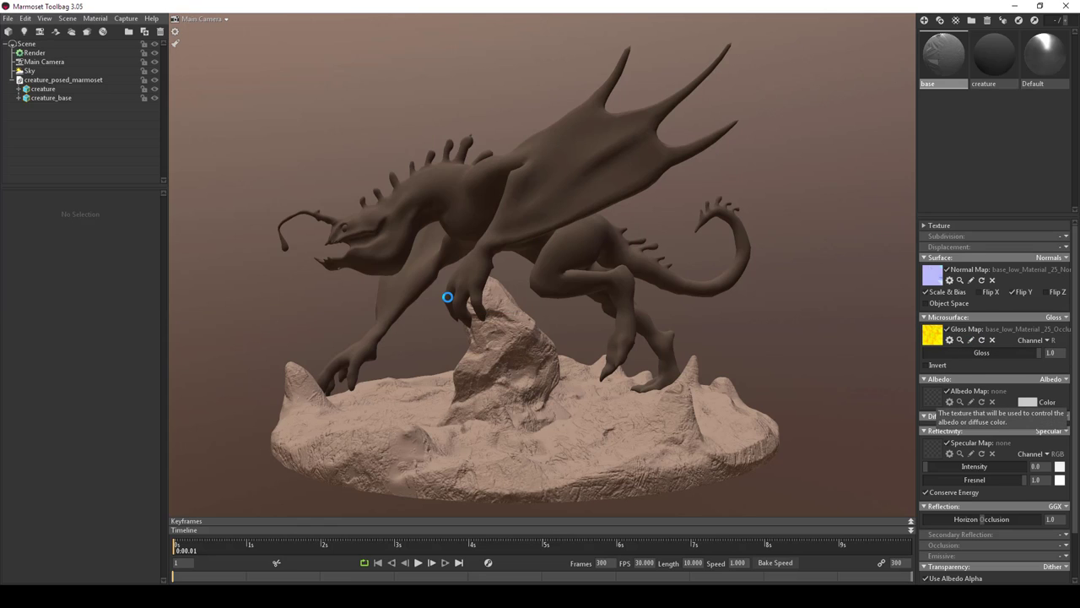
{"action": "left_click_drag", "start_coordinate": [755, 340], "coordinate": [716, 336], "text": "shift"}
{"action": "right_click_drag", "start_coordinate": [711, 335], "coordinate": [970, 390]}
{"action": "middle_click_drag", "start_coordinate": [631, 321], "coordinate": [580, 285]}
{"action": "left_click_drag", "start_coordinate": [594, 291], "coordinate": [601, 294], "text": "shift"}
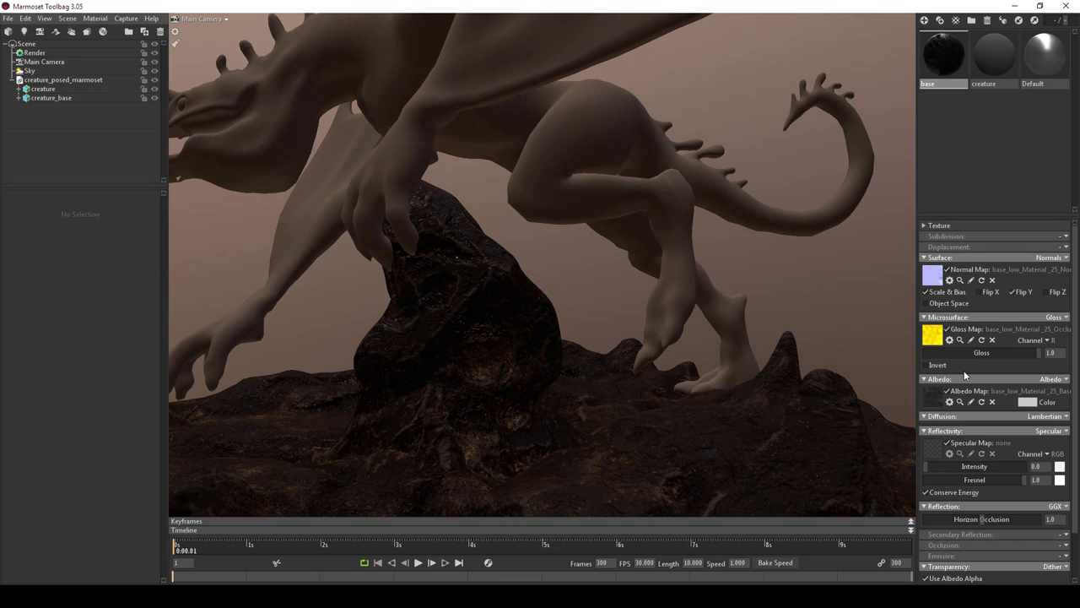
- Load base_low_Material _25_OcclusionRoughnessMetallic.png as the base material's specular map
{"action": "left_click", "coordinate": [929, 446]}
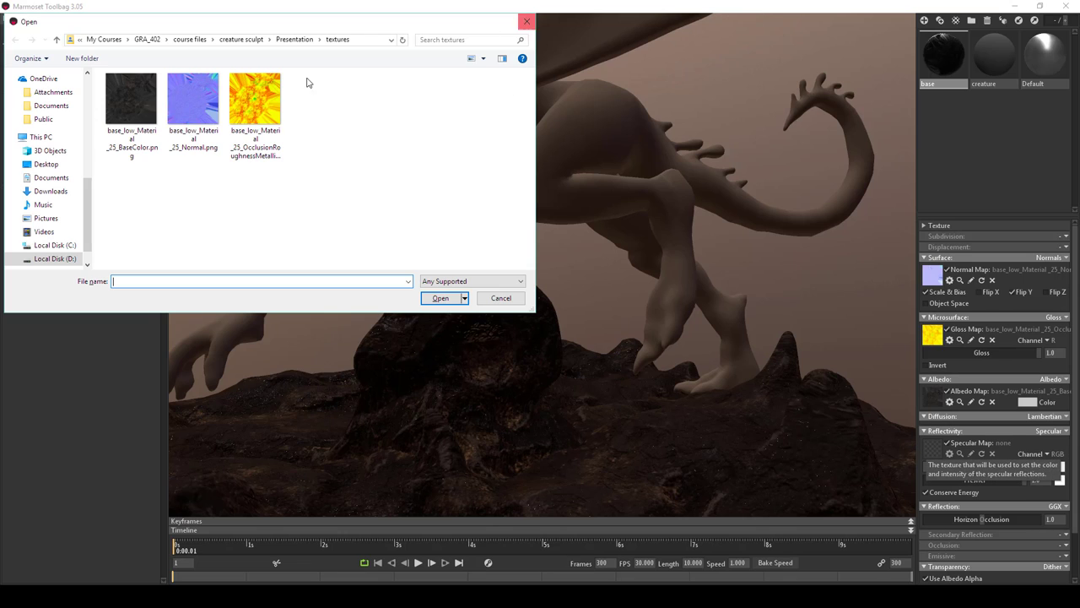
{"action": "left_click", "coordinate": [255, 106]}
{"action": "left_click", "coordinate": [439, 298]}
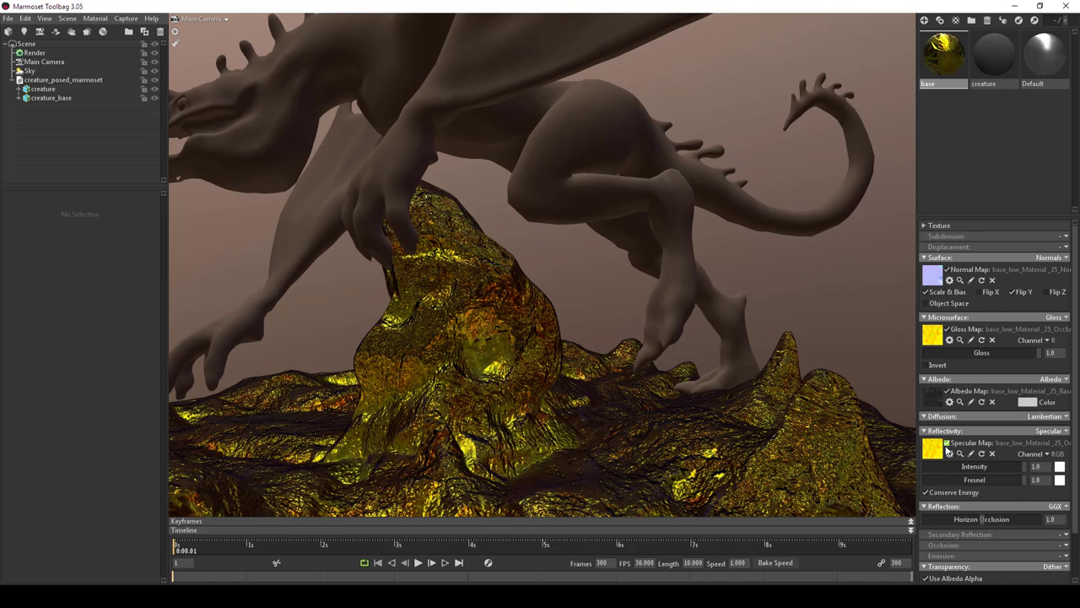
- Switch the base material's reflectivity model to Metalness and read its metalness map from channel G
{"action": "left_click", "coordinate": [1064, 431]}
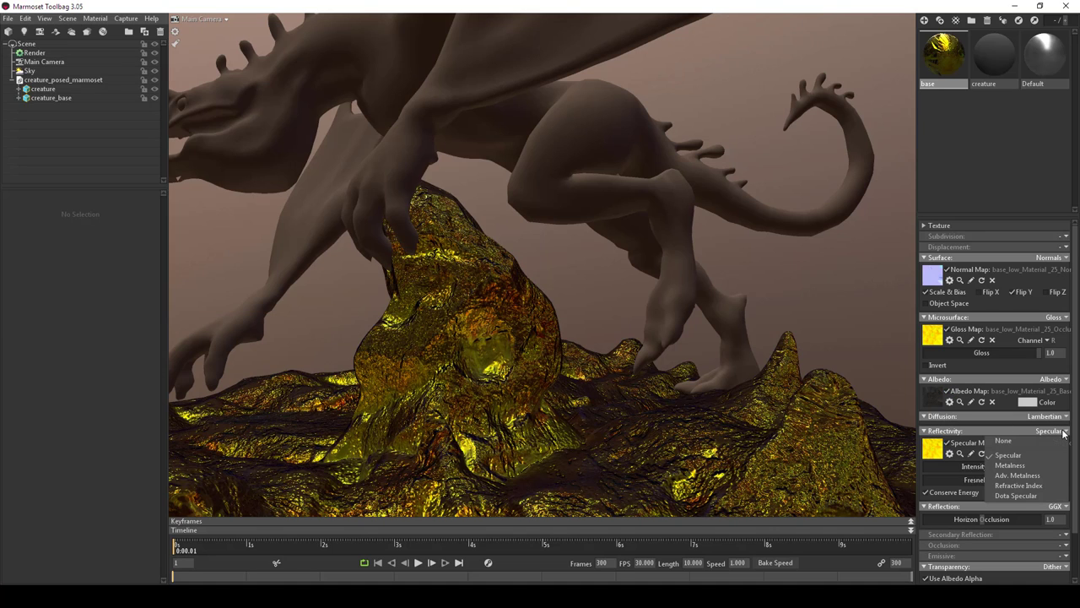
{"action": "left_click", "coordinate": [1021, 466]}
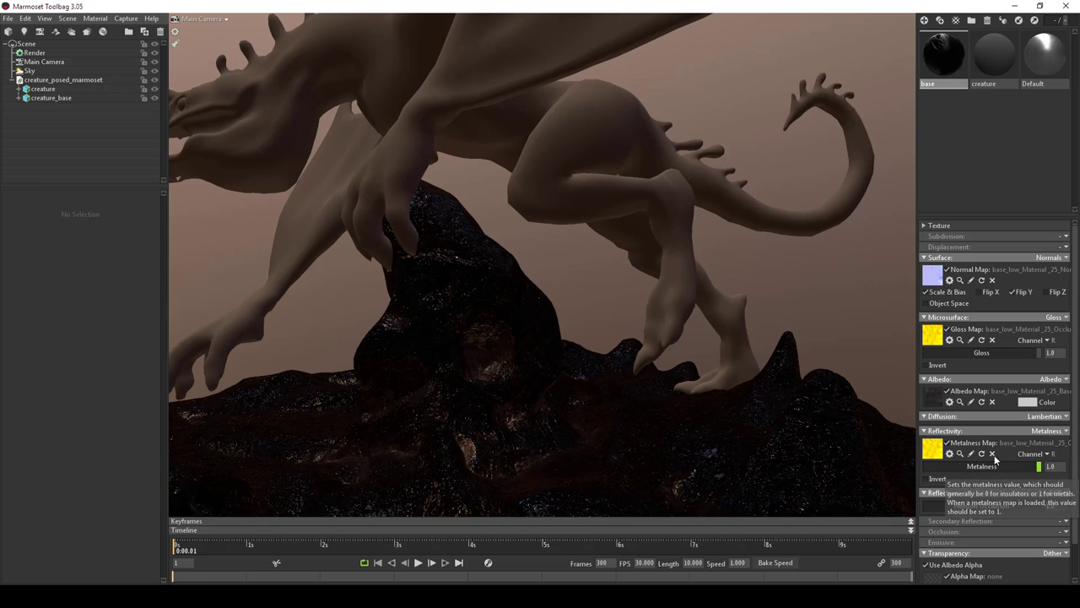
{"action": "left_click", "coordinate": [1048, 454]}
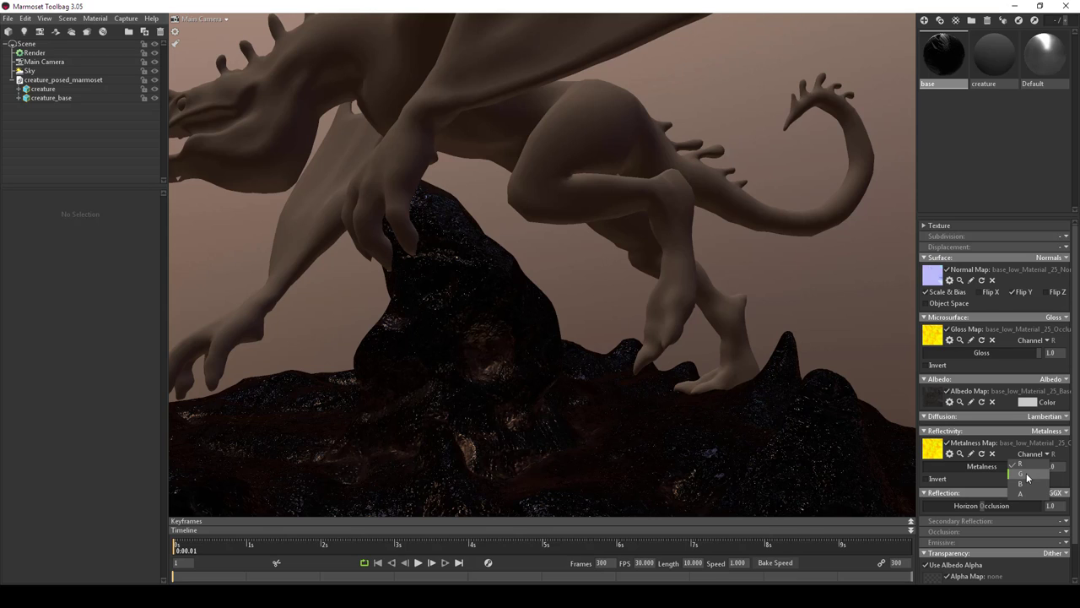
{"action": "left_click", "coordinate": [1022, 474]}
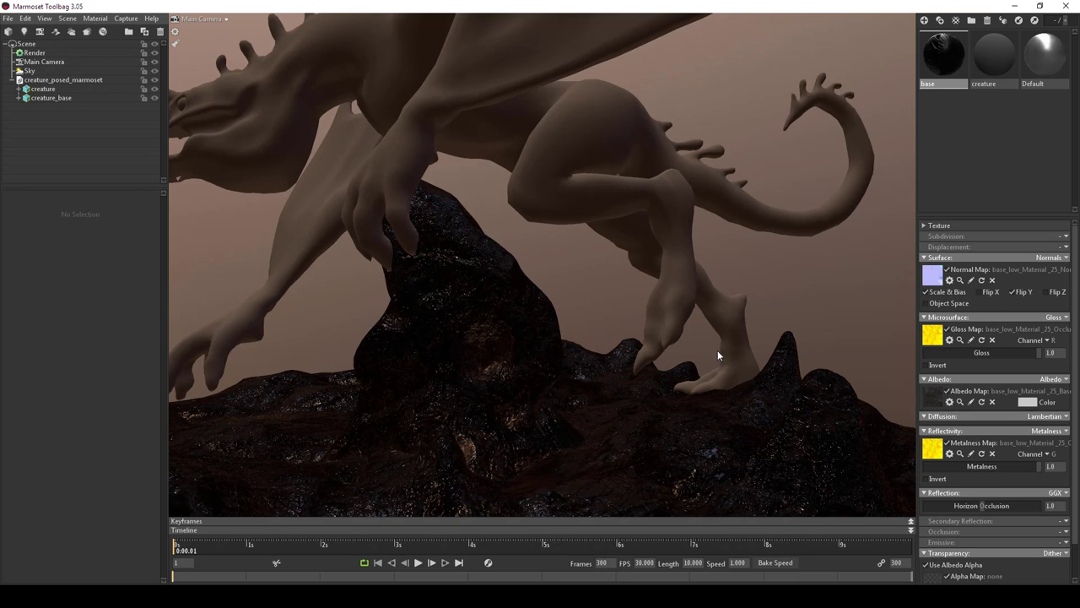
{"action": "mouse_move", "coordinate": [588, 299]}
{"action": "left_mouse_down", "text": "shift"}
{"action": "mouse_move", "coordinate": [803, 344]}
{"action": "mouse_move", "coordinate": [706, 342]}
{"action": "left_mouse_up", "text": "shift"}
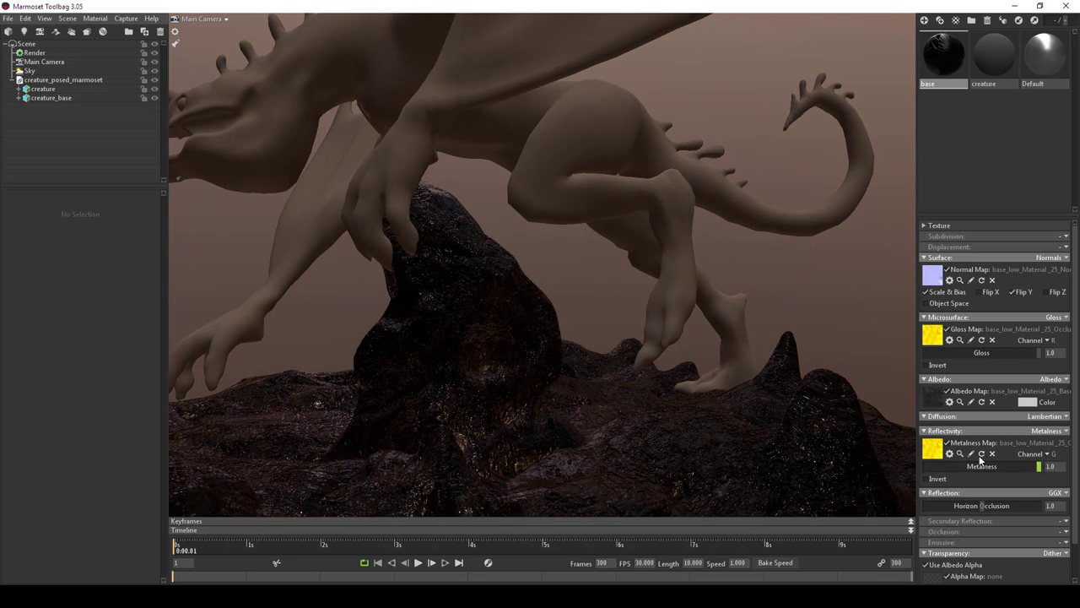
- Invert the base material's metalness map and lower its gloss to about 0.49
{"action": "left_click", "coordinate": [925, 478]}
{"action": "mouse_move", "coordinate": [609, 325]}
{"action": "left_mouse_down", "text": "shift"}
{"action": "mouse_move", "coordinate": [613, 306]}
{"action": "mouse_move", "coordinate": [518, 301]}
{"action": "mouse_move", "coordinate": [709, 318]}
{"action": "left_mouse_up", "text": "shift"}
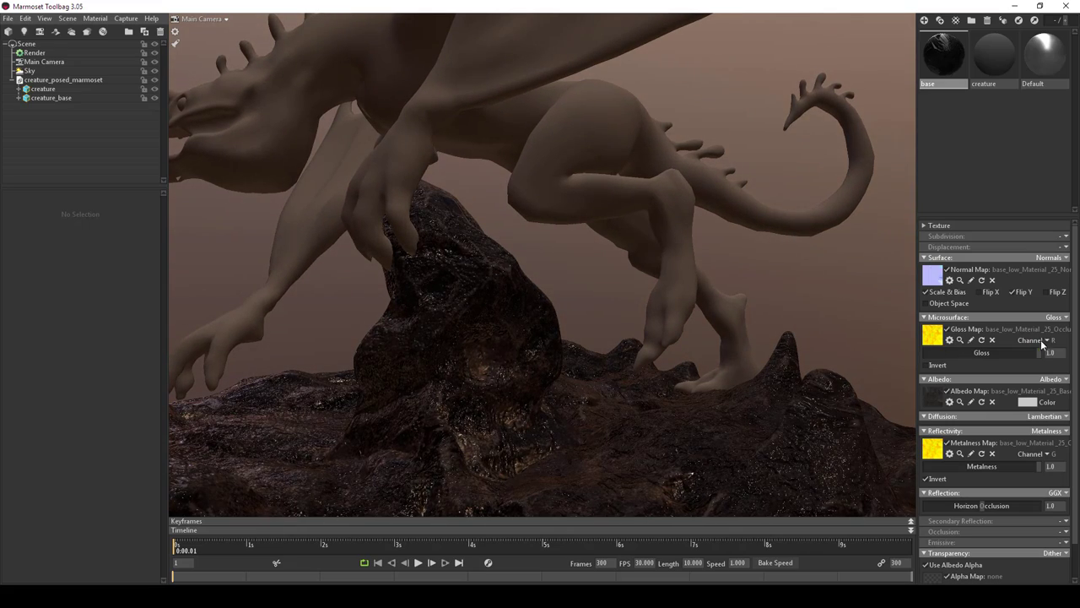
{"action": "left_click_drag", "start_coordinate": [1040, 353], "coordinate": [983, 352]}
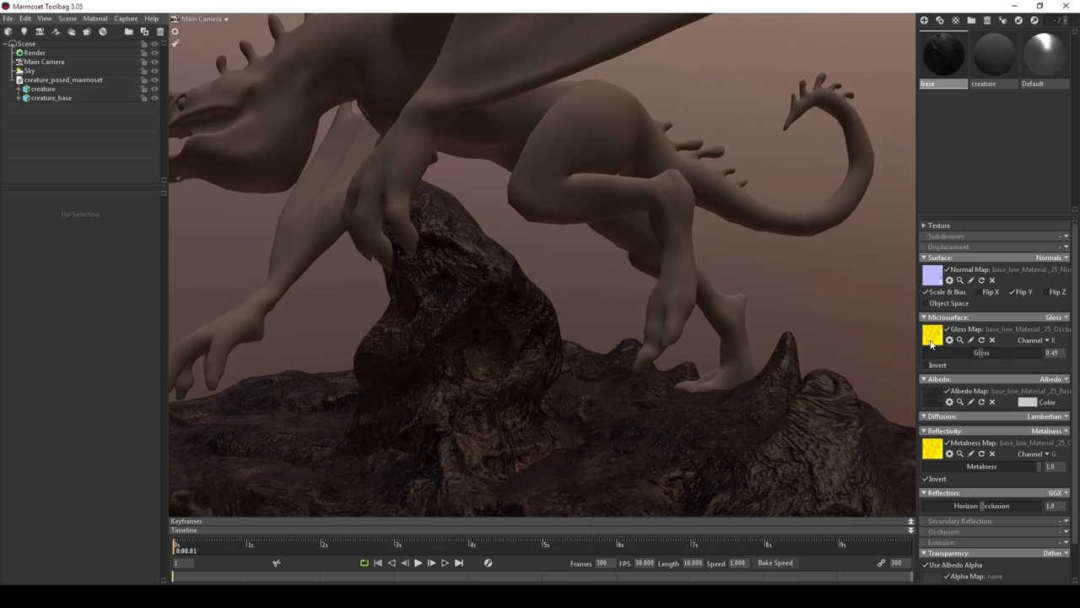
- Enable occlusion on the base material, using base_low_Material _25_OcclusionRoughnessMetallic.png as its occlusion map with channel B
{"action": "left_click", "coordinate": [1065, 532]}
{"action": "left_click", "coordinate": [1025, 555]}
{"action": "scroll", "coordinate": [994, 506], "scroll_direction": "down", "scroll_amount": 3}
{"action": "left_click", "coordinate": [932, 469]}
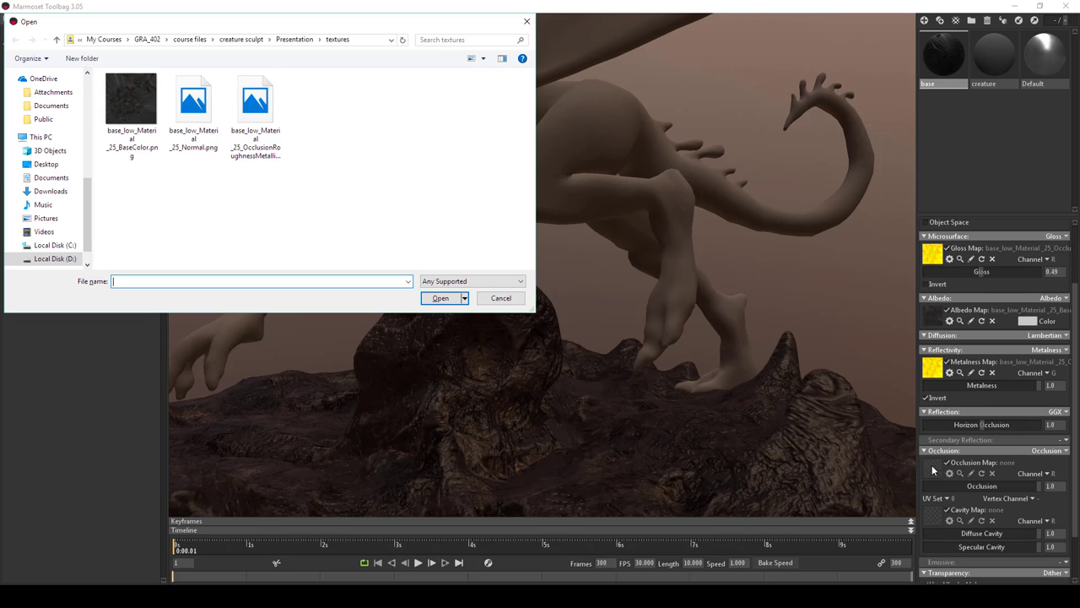
{"action": "left_click", "coordinate": [255, 101]}
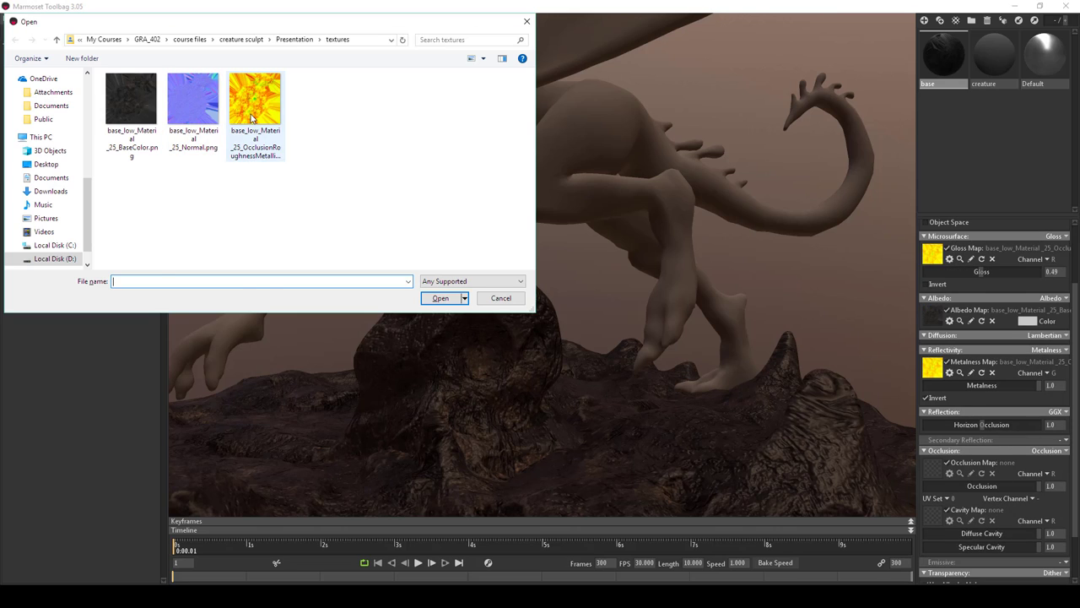
{"action": "left_click", "coordinate": [452, 299]}
{"action": "left_click", "coordinate": [1048, 475]}
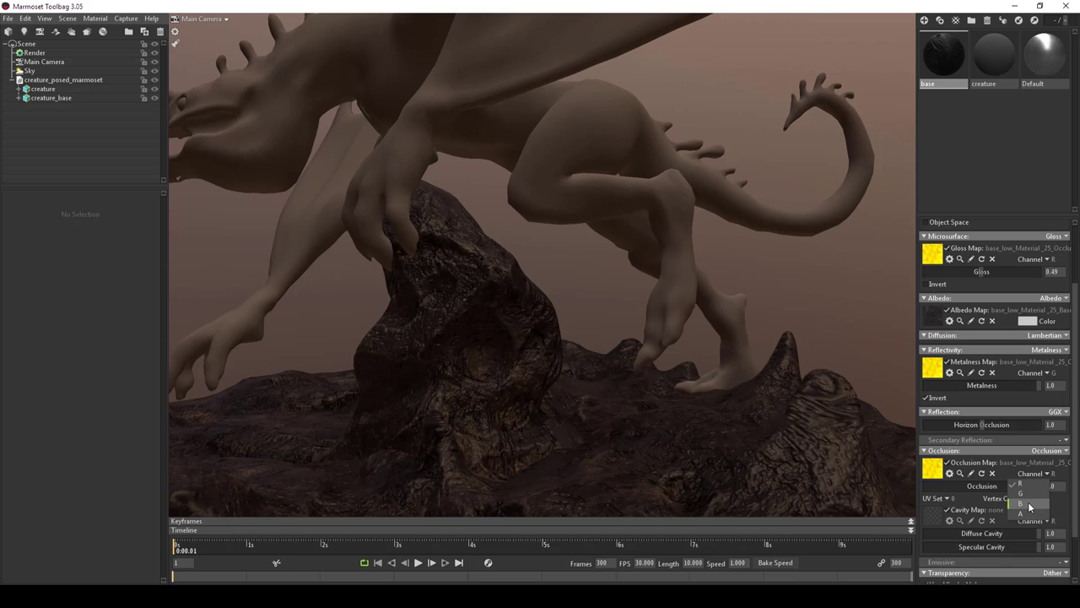
{"action": "left_click", "coordinate": [1030, 504]}
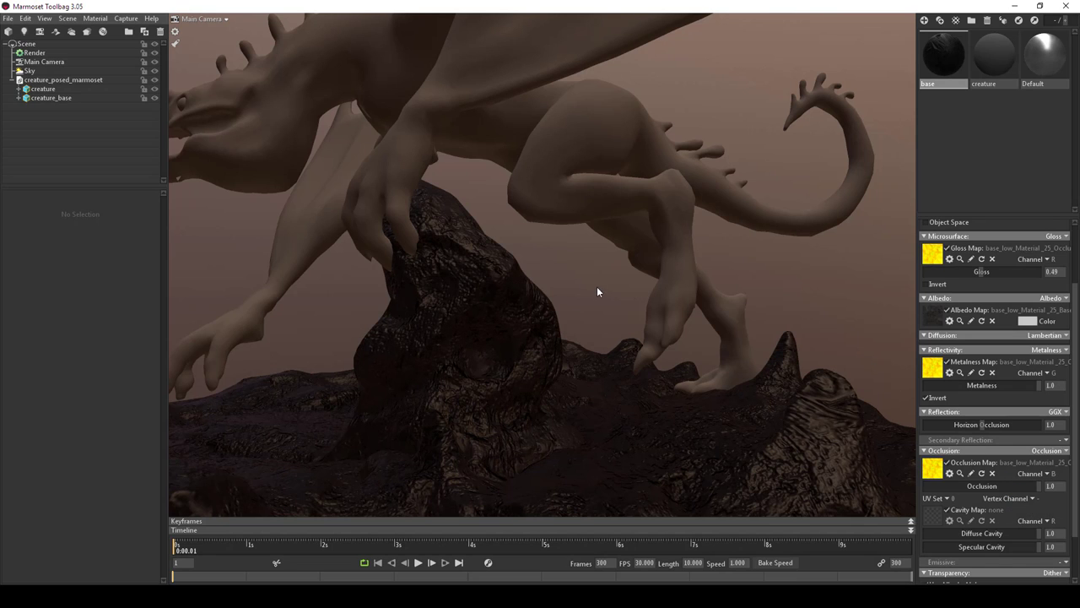
- Check the base under different lighting and reduce the base material's occlusion strength to about 0.306
{"action": "left_click_drag", "start_coordinate": [597, 287], "coordinate": [489, 288], "text": "shift"}
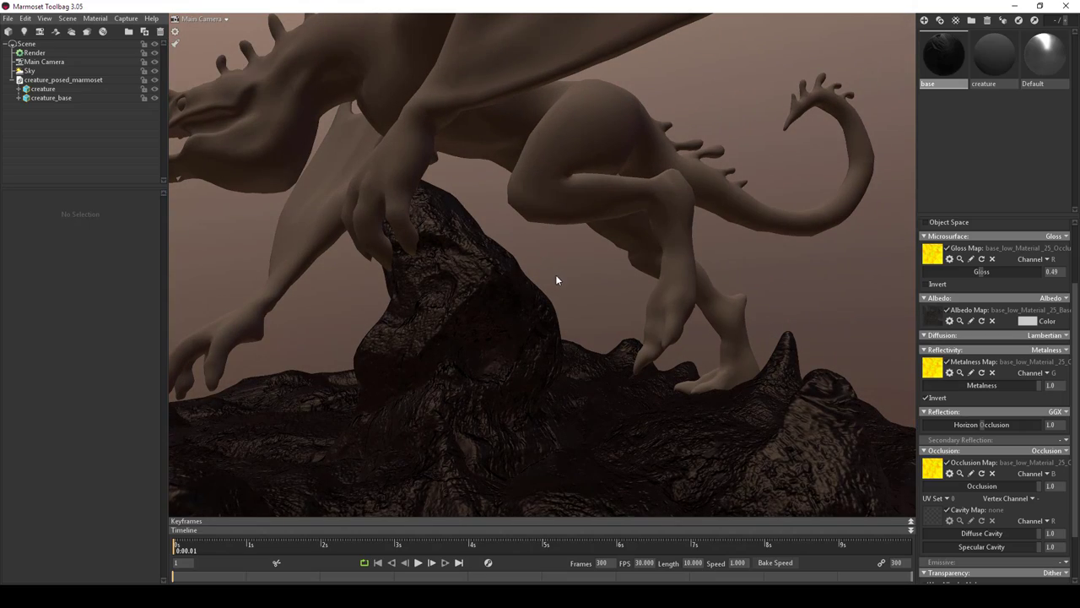
{"action": "left_click_drag", "start_coordinate": [574, 279], "coordinate": [540, 312]}
{"action": "left_click_drag", "start_coordinate": [1038, 488], "coordinate": [897, 485]}
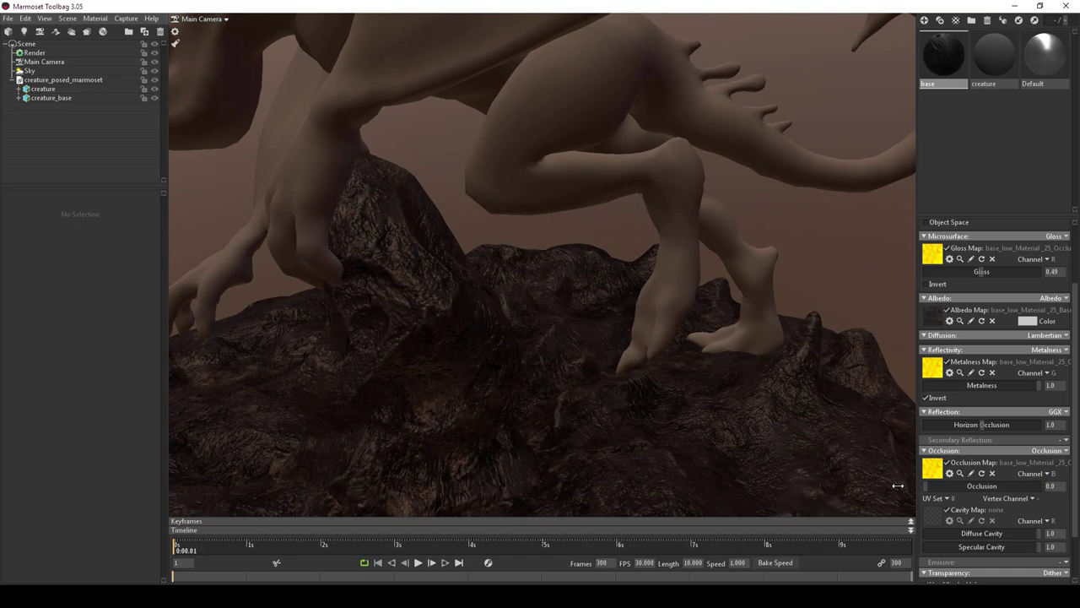
{"action": "left_click_drag", "start_coordinate": [1013, 478], "coordinate": [939, 482]}
{"action": "left_click_drag", "start_coordinate": [686, 337], "coordinate": [617, 327]}
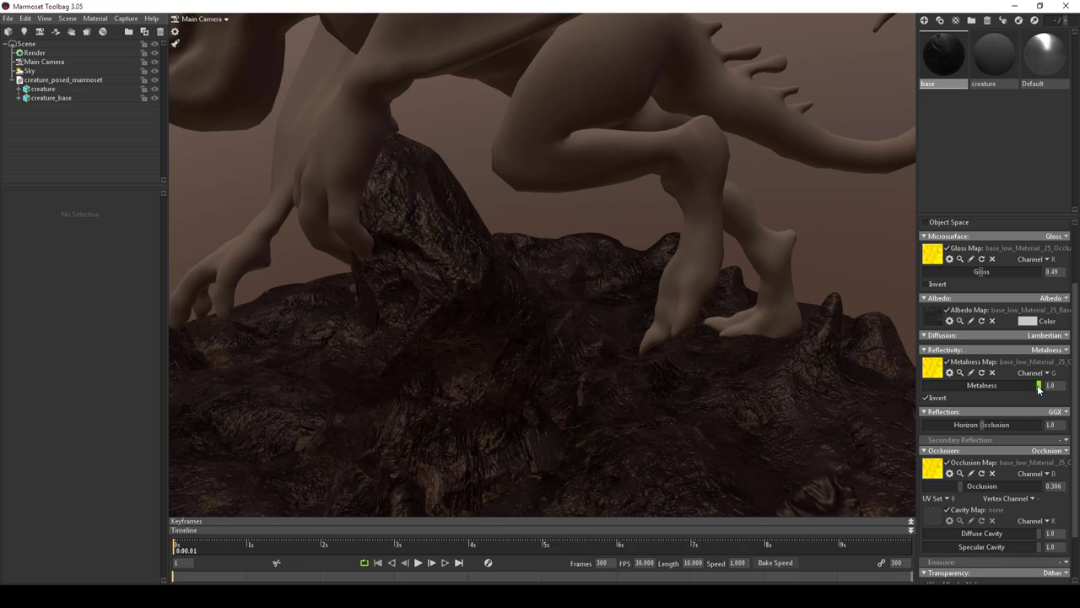
- Set the base material's metalness to 0.0 and adjust its gloss to about 0.48
{"action": "left_click_drag", "start_coordinate": [1039, 387], "coordinate": [855, 388]}
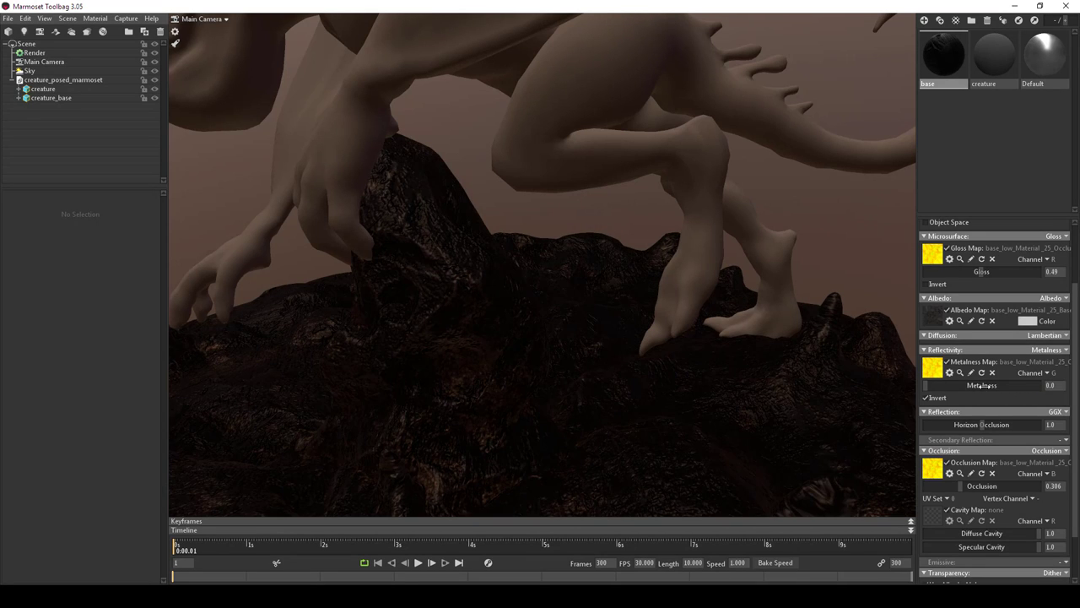
{"action": "left_click_drag", "start_coordinate": [981, 385], "coordinate": [835, 391]}
{"action": "left_click_drag", "start_coordinate": [502, 335], "coordinate": [668, 322]}
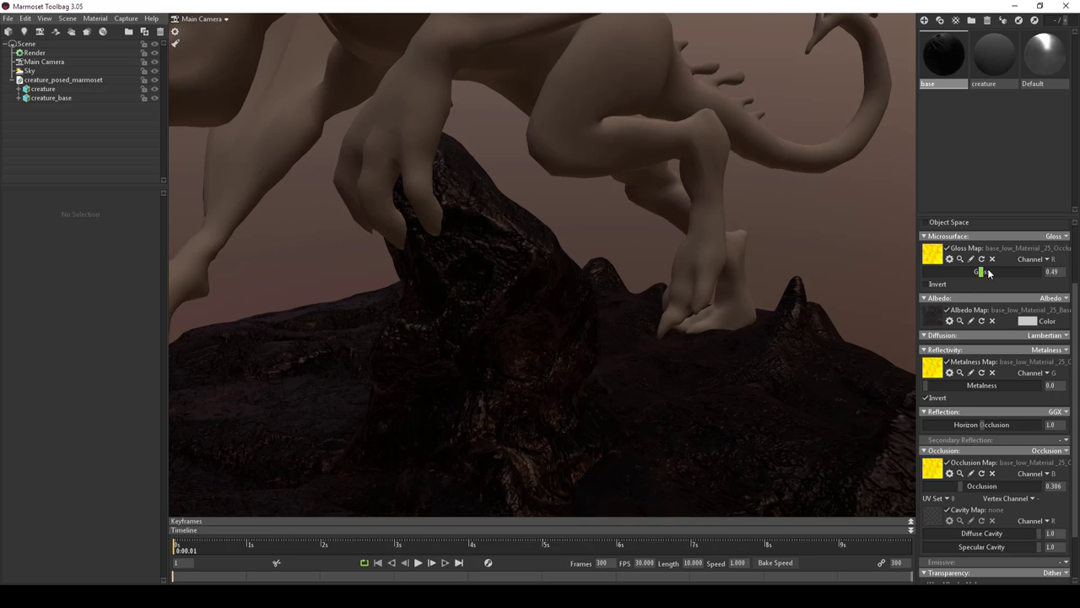
{"action": "left_click_drag", "start_coordinate": [983, 272], "coordinate": [999, 272]}
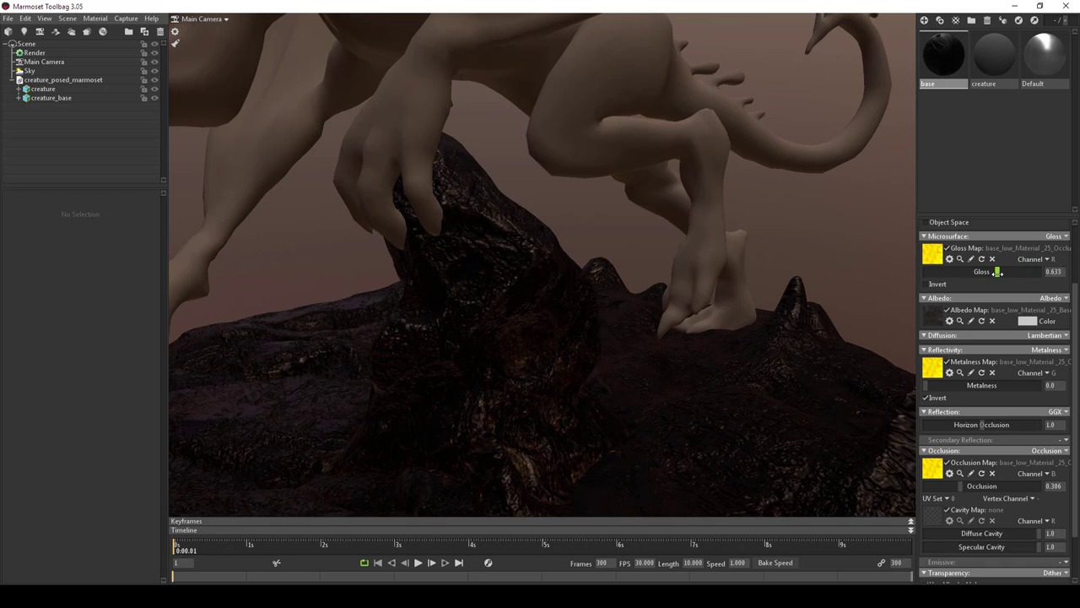
{"action": "left_click_drag", "start_coordinate": [659, 321], "coordinate": [675, 303]}
{"action": "scroll", "coordinate": [667, 299], "scroll_direction": "down", "scroll_amount": 5}
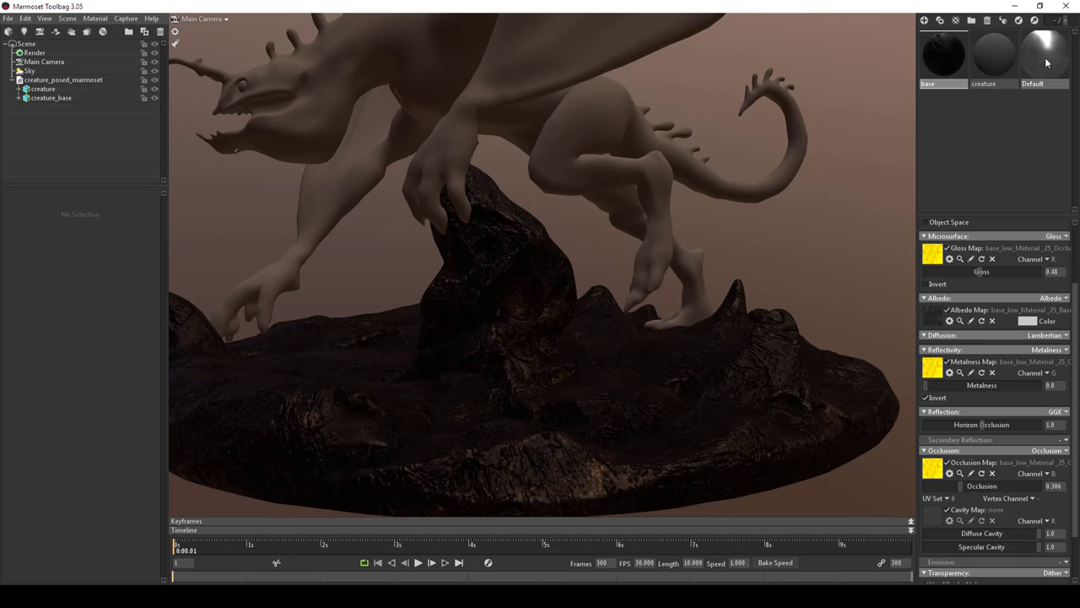
- Assign the Default material to both the rock base and the creature, and delete the creature and base materials
{"action": "left_click_drag", "start_coordinate": [1044, 57], "coordinate": [624, 374]}
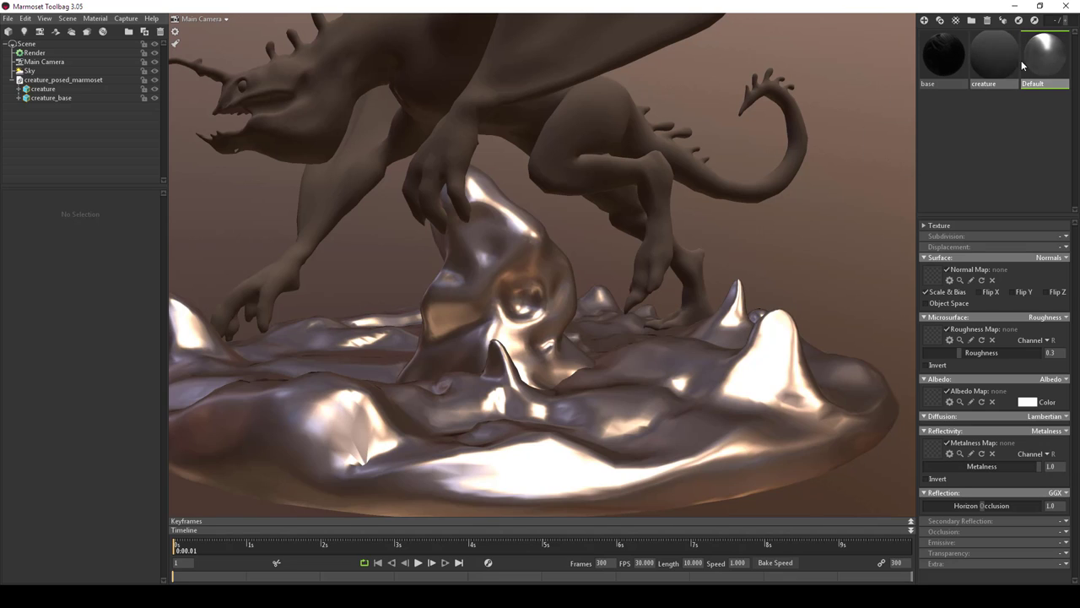
{"action": "left_click_drag", "start_coordinate": [1044, 57], "coordinate": [616, 143]}
{"action": "left_click", "coordinate": [992, 66]}
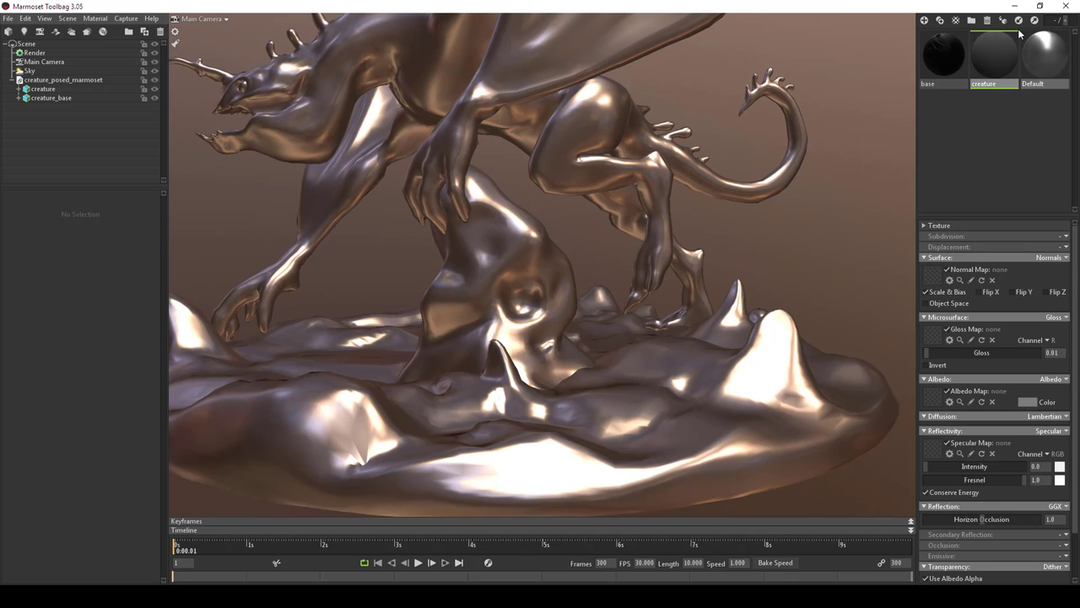
{"action": "left_click", "coordinate": [987, 21]}
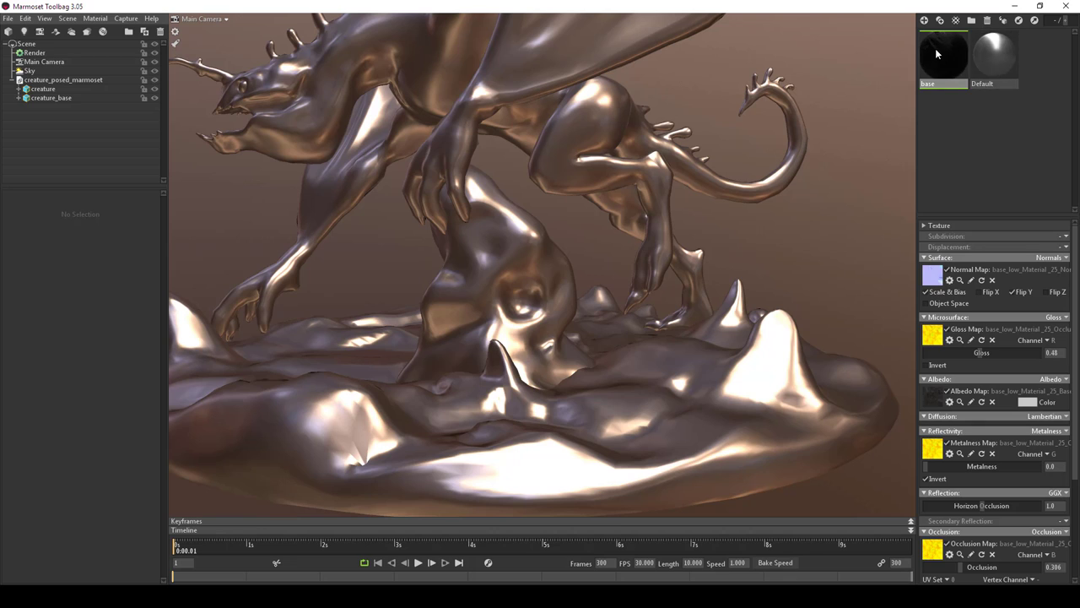
{"action": "left_click", "coordinate": [987, 20]}
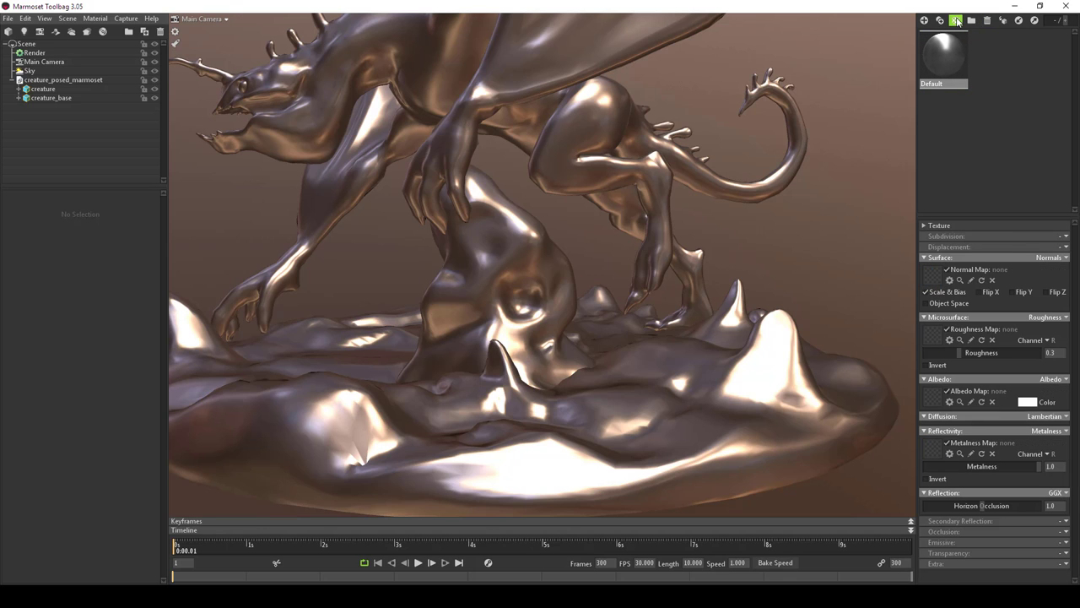
- Create a material from the Unreal 4 Template preset and name it Base
{"action": "left_click", "coordinate": [973, 21]}
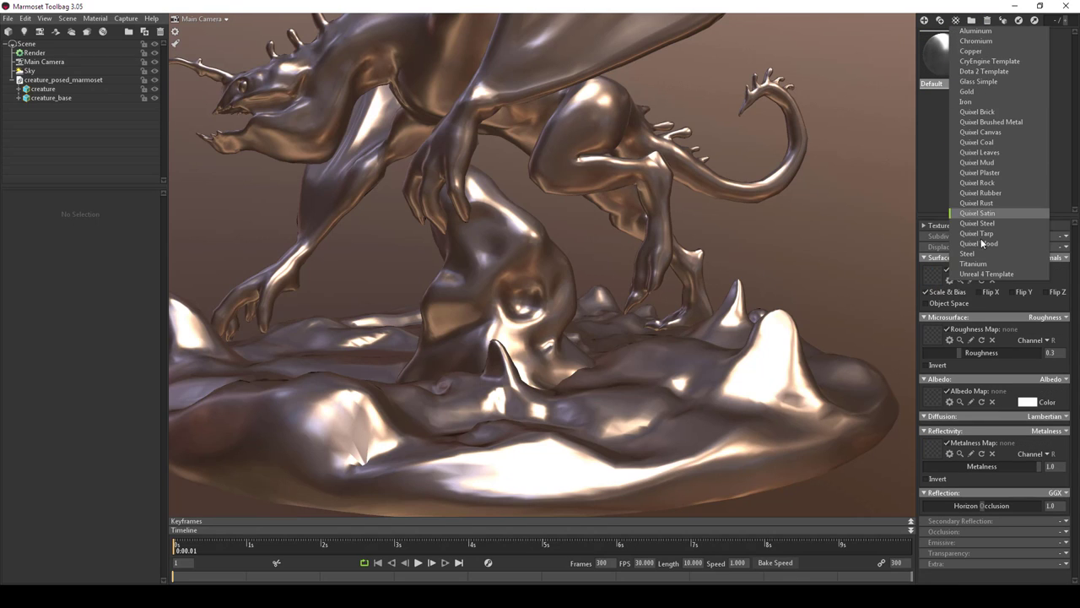
{"action": "left_click", "coordinate": [988, 273]}
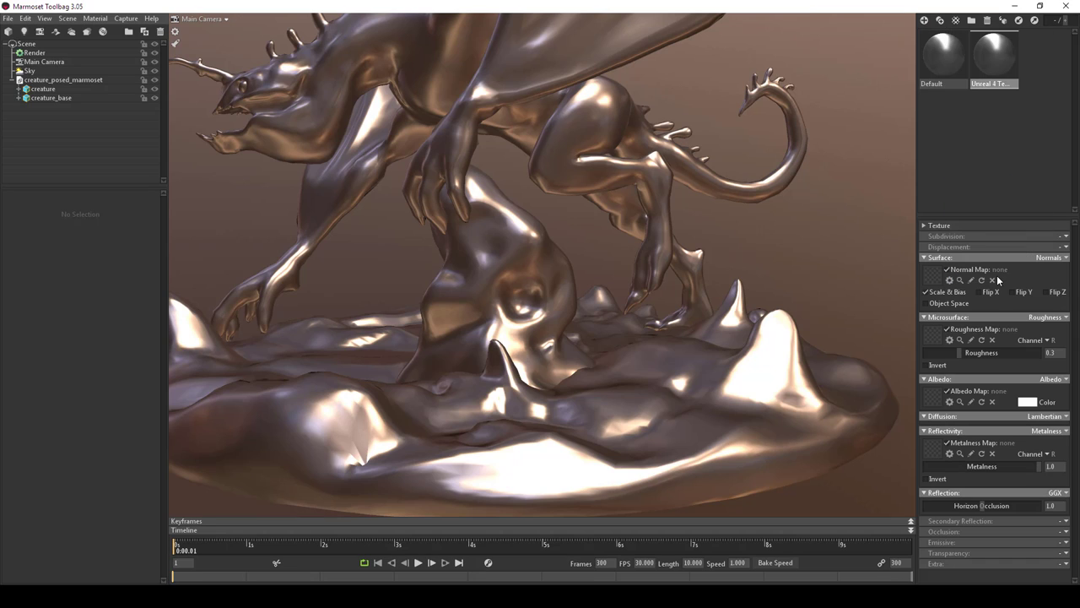
{"action": "double_click", "coordinate": [995, 84]}
{"action": "key", "text": "BackSpace"}
{"action": "type", "text": "Base"}
{"action": "key", "text": "Return"}
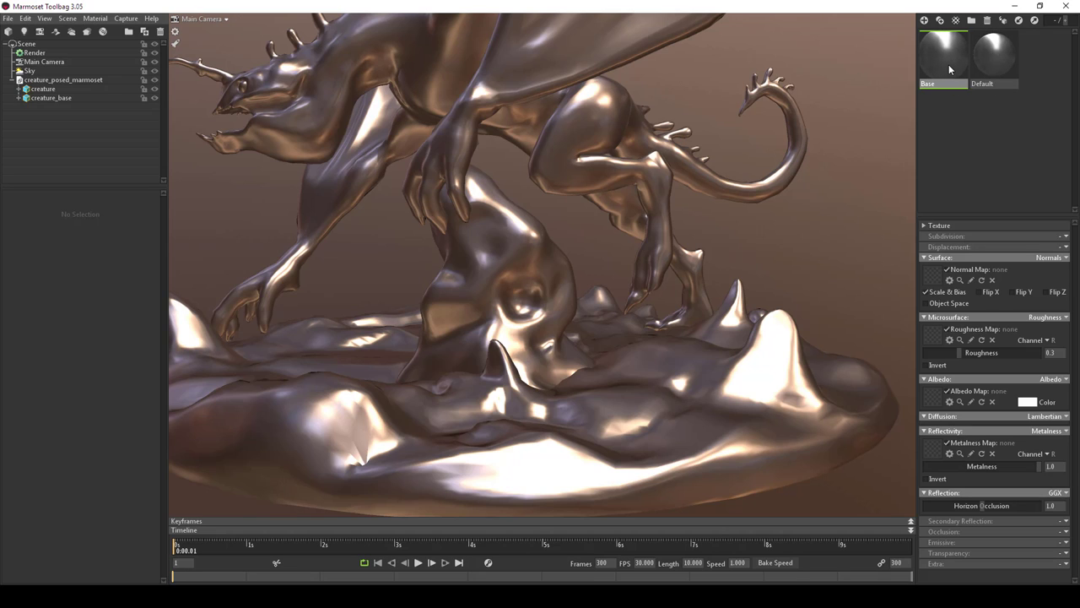
- Assign the Base material to the rock base and load base_low_Material _25_Normal.png as its normal map
{"action": "left_click_drag", "start_coordinate": [951, 58], "coordinate": [745, 390]}
{"action": "left_click", "coordinate": [932, 277]}
{"action": "left_click", "coordinate": [193, 99]}
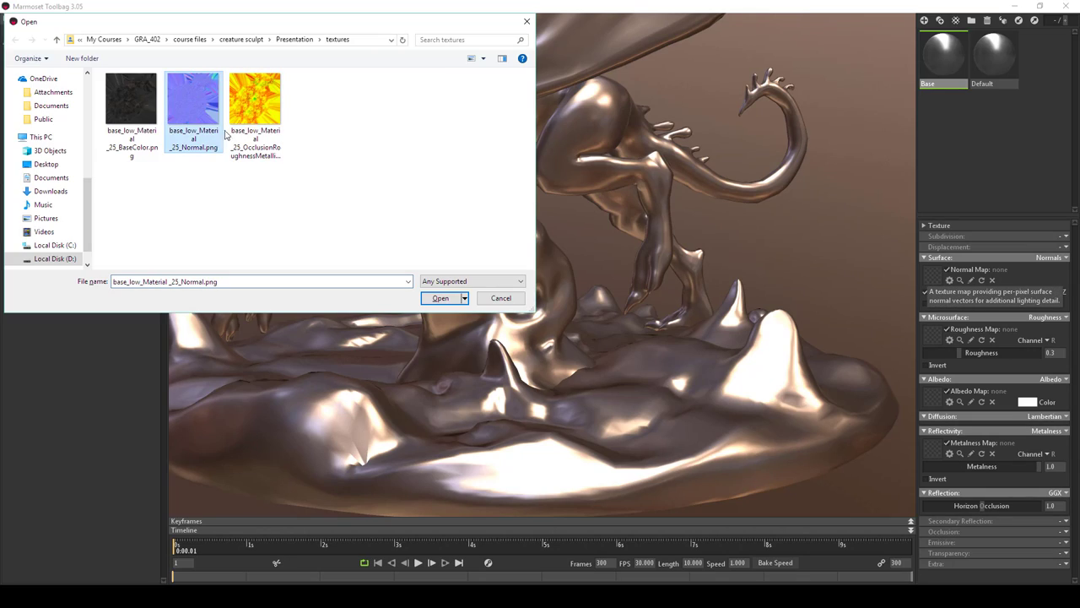
{"action": "left_click", "coordinate": [440, 298]}
{"action": "mouse_move", "coordinate": [638, 316]}
{"action": "left_mouse_down"}
{"action": "mouse_move", "coordinate": [622, 296]}
{"action": "mouse_move", "coordinate": [584, 291]}
{"action": "mouse_move", "coordinate": [678, 309]}
{"action": "mouse_move", "coordinate": [639, 309]}
{"action": "left_mouse_up"}
- Load base_low_Material _25_OcclusionRoughnessMetallic.png as the Base material's roughness map
{"action": "left_click", "coordinate": [932, 340]}
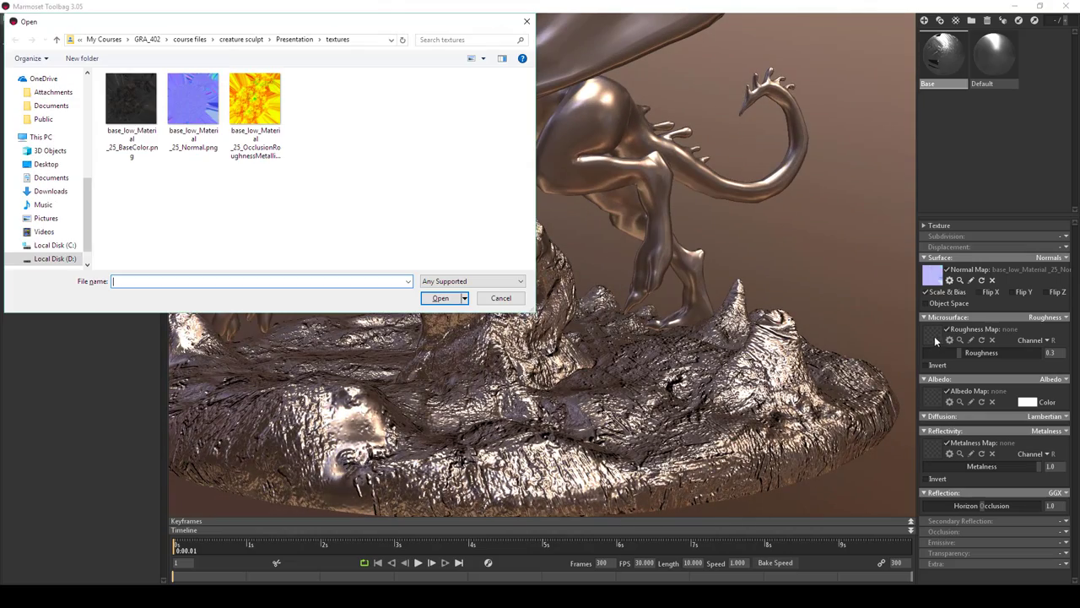
{"action": "left_click", "coordinate": [263, 122]}
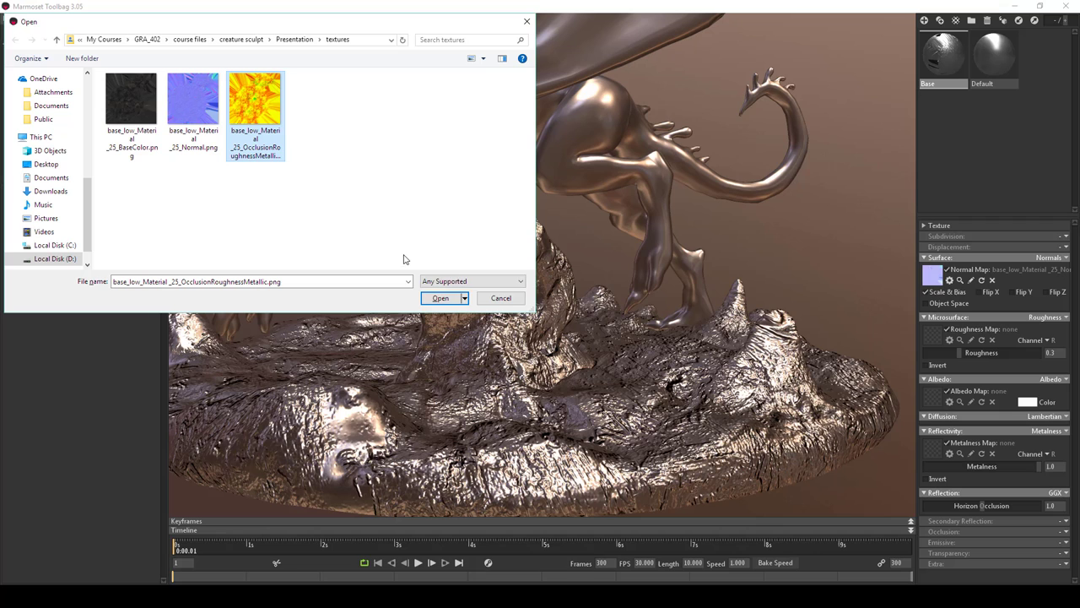
{"action": "left_click", "coordinate": [439, 298]}
{"action": "mouse_move", "coordinate": [569, 291]}
{"action": "left_mouse_down"}
{"action": "mouse_move", "coordinate": [533, 294]}
{"action": "mouse_move", "coordinate": [548, 286]}
{"action": "left_mouse_up"}
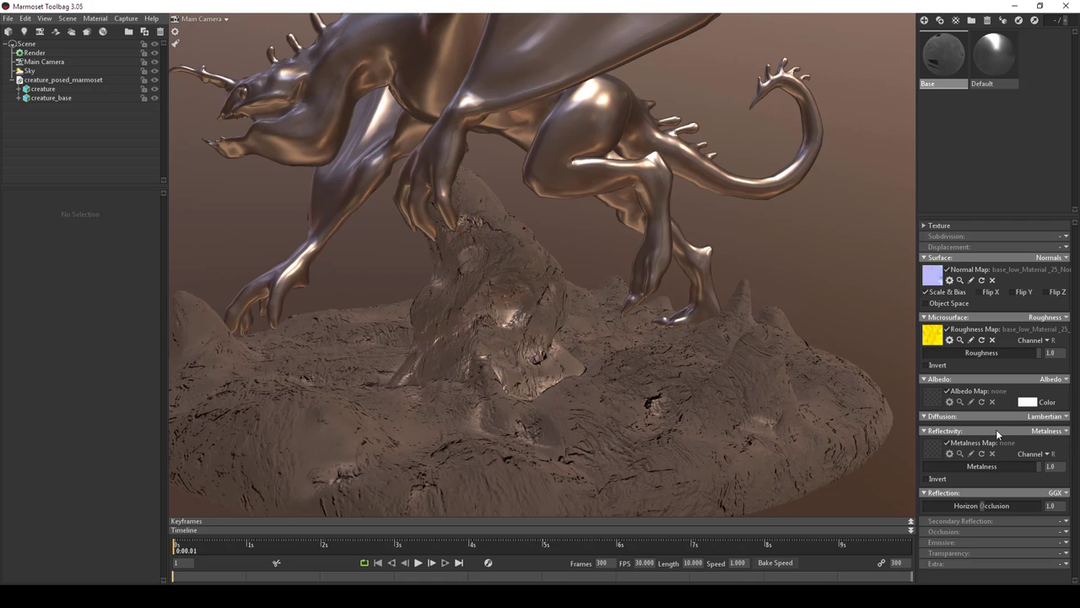
- Load base_low_Material _25_BaseColor.png as the Base material's albedo map
{"action": "left_click", "coordinate": [938, 401]}
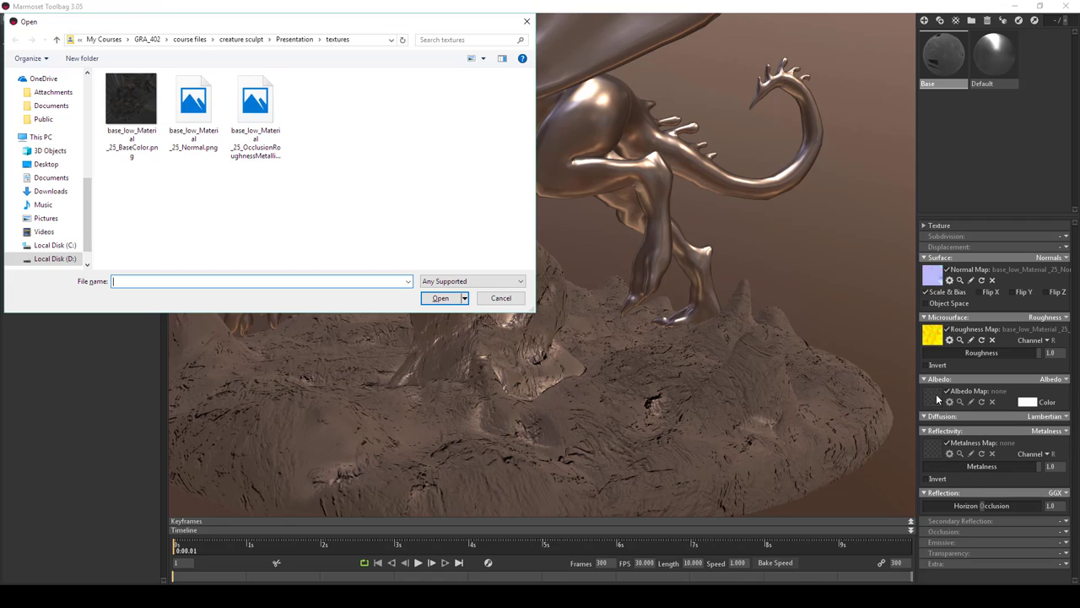
{"action": "left_click", "coordinate": [130, 105]}
{"action": "left_click", "coordinate": [440, 300]}
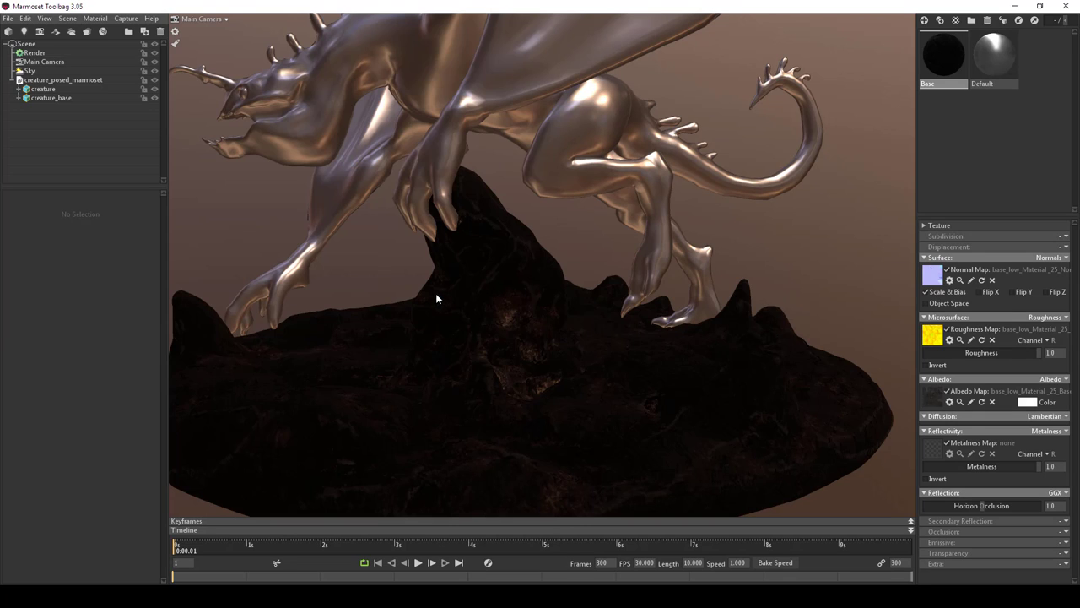
{"action": "left_click_drag", "start_coordinate": [526, 314], "coordinate": [550, 317]}
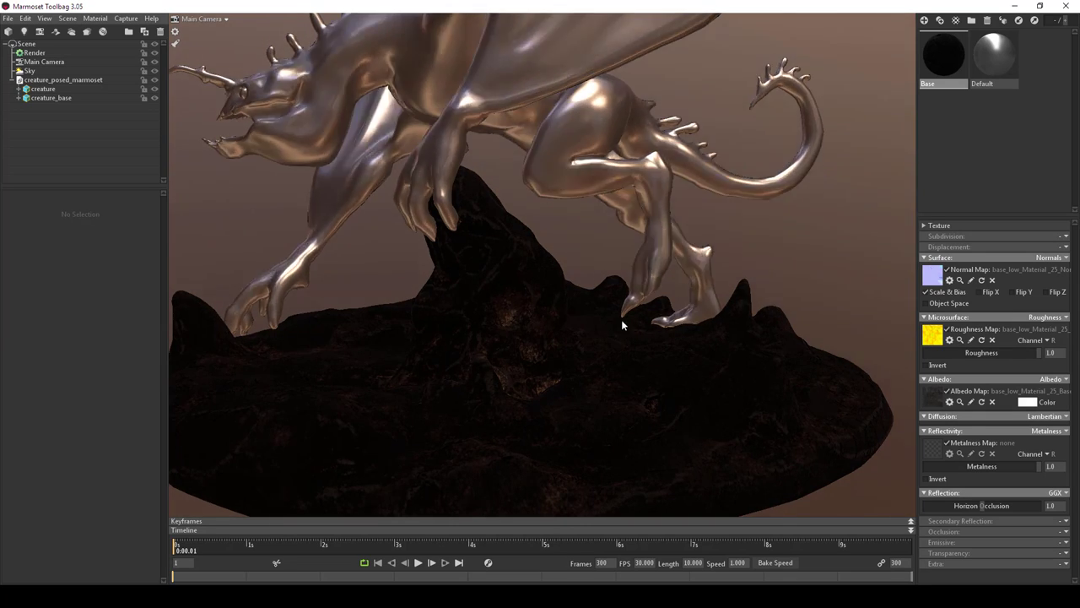
- Load base_low_Material _25_OcclusionRoughnessMetallic.png as the Base material's metalness map and set its channel to G
{"action": "left_click", "coordinate": [934, 448]}
{"action": "left_click", "coordinate": [244, 118]}
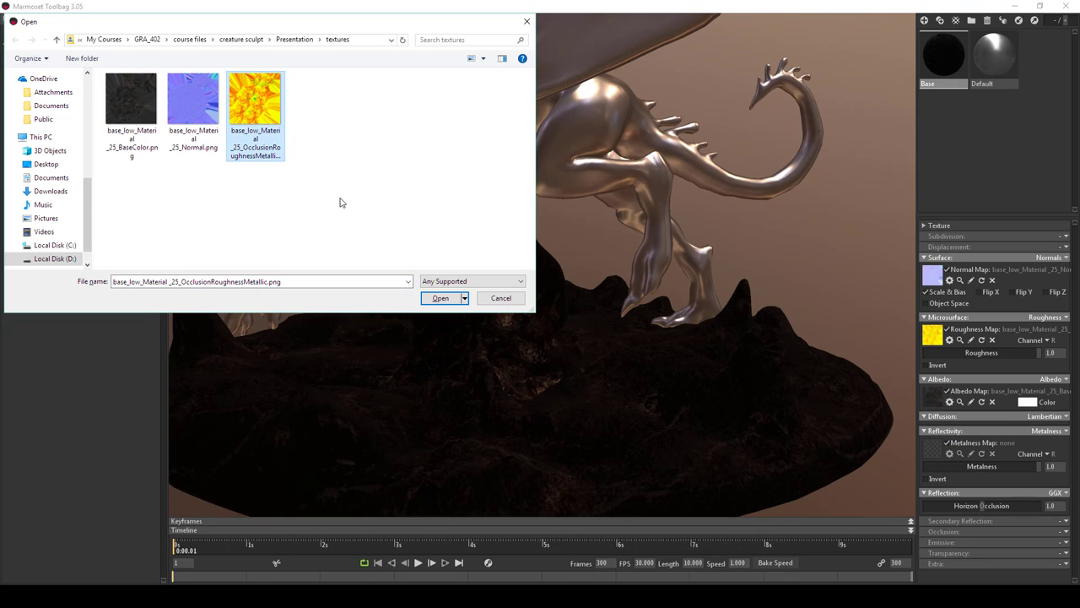
{"action": "left_click", "coordinate": [440, 298]}
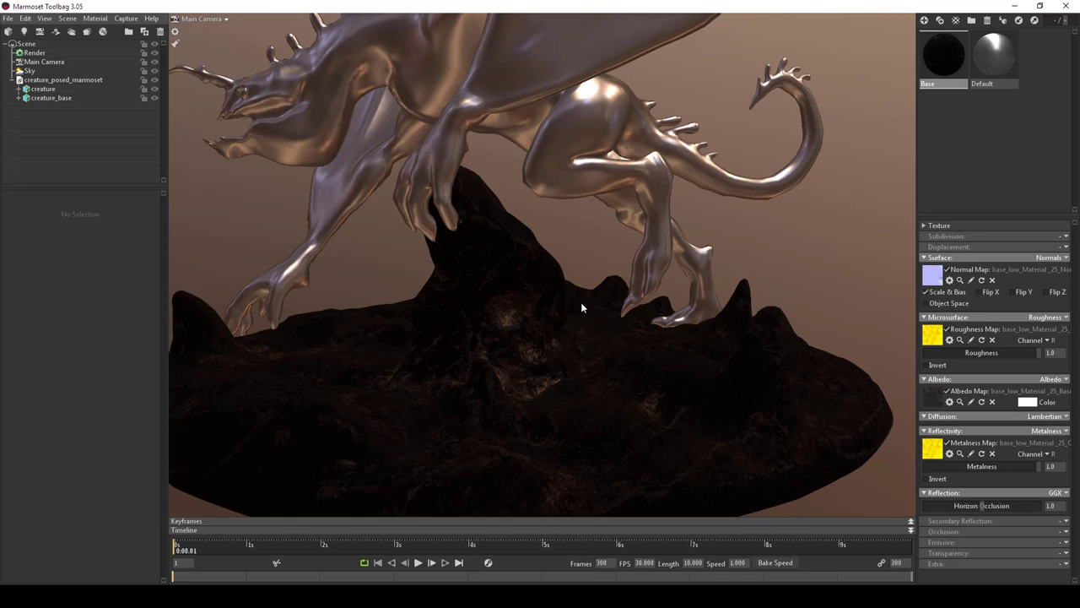
{"action": "left_click", "coordinate": [1046, 454]}
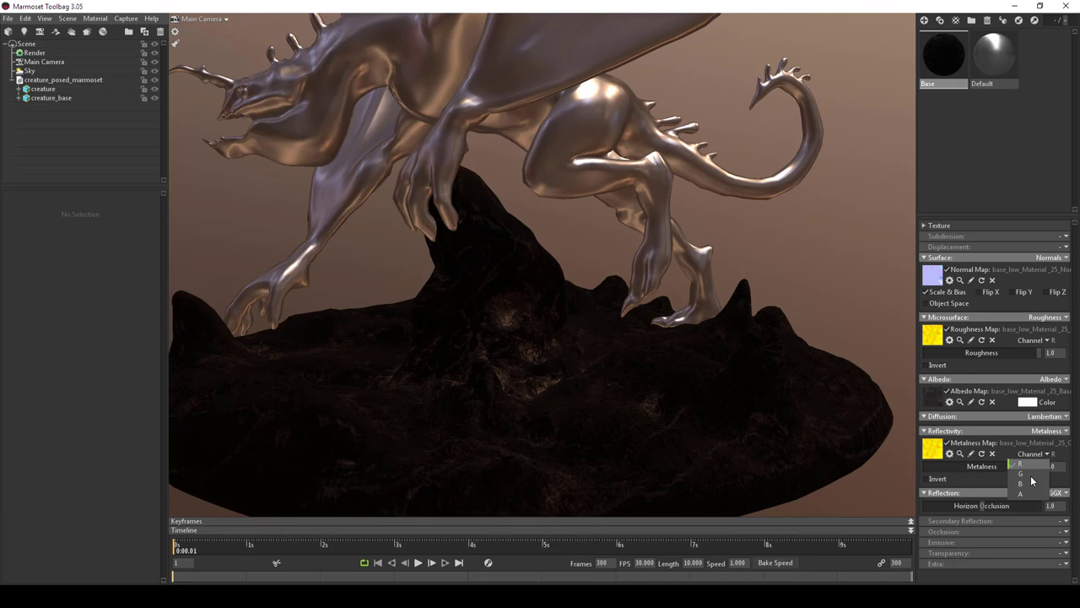
{"action": "left_click", "coordinate": [1030, 477]}
{"action": "left_click_drag", "start_coordinate": [692, 372], "coordinate": [622, 330], "text": "shift"}
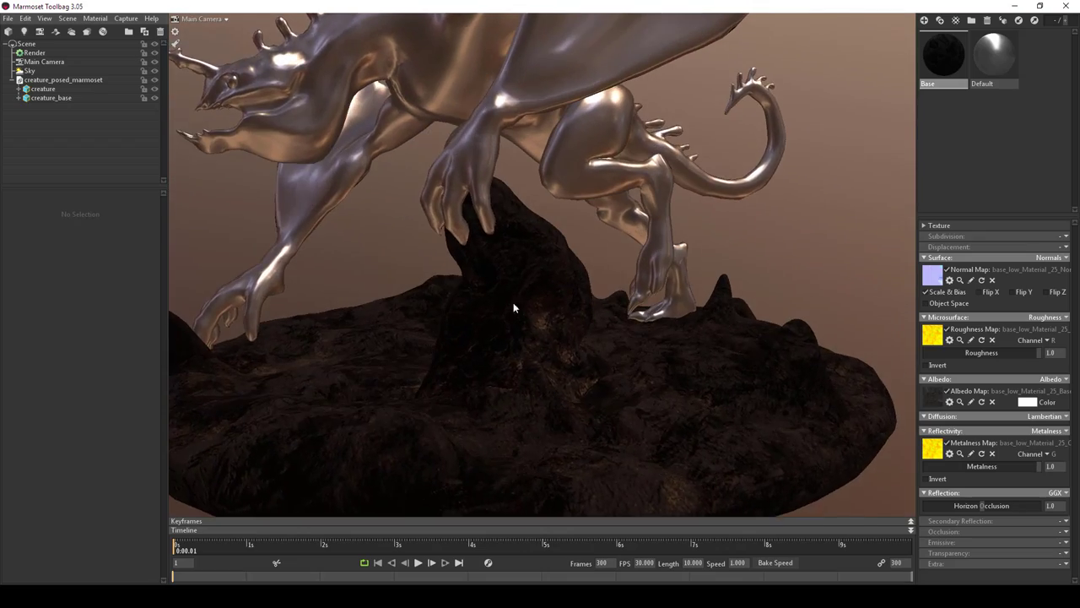
{"action": "left_click_drag", "start_coordinate": [513, 308], "coordinate": [626, 348]}
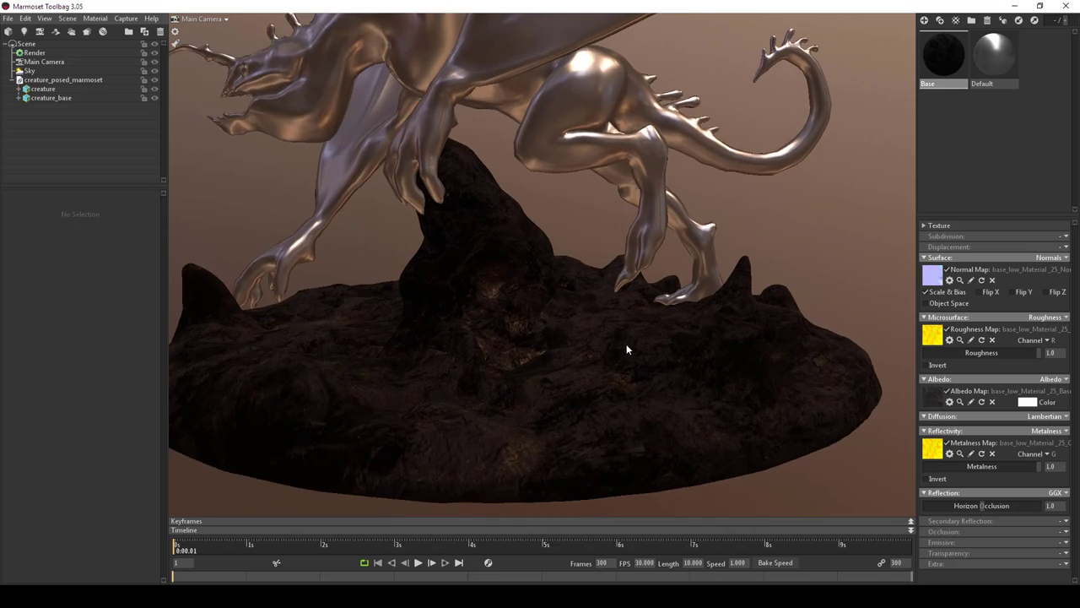
{"action": "scroll", "coordinate": [626, 346], "scroll_direction": "up", "scroll_amount": 3}
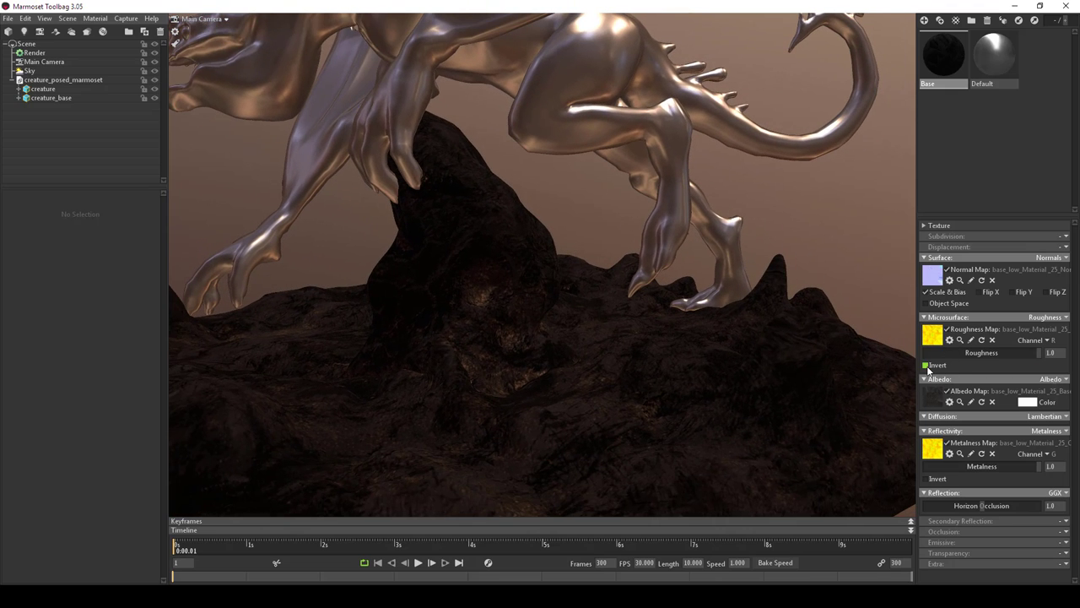
- Try inverting the Base material's roughness and leave it off, and turn on inversion for its metalness
{"action": "left_click", "coordinate": [926, 367]}
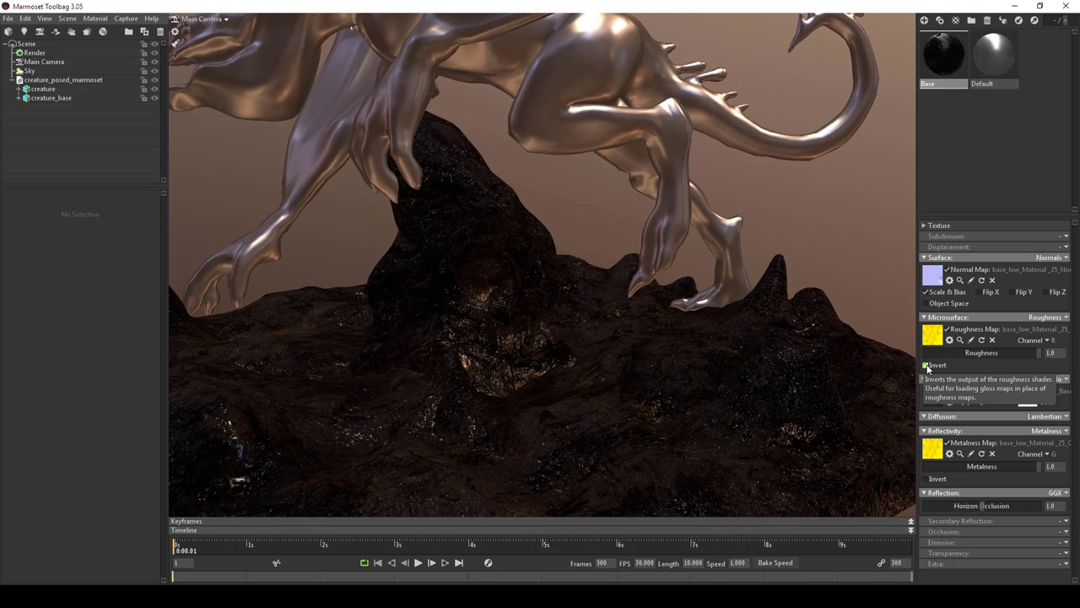
{"action": "left_click", "coordinate": [927, 366]}
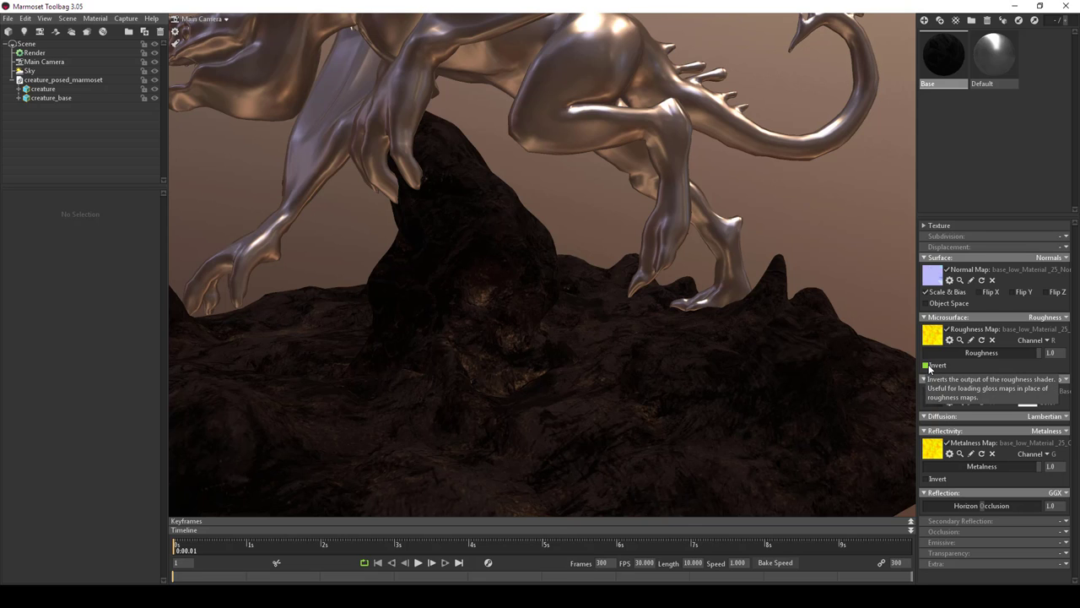
{"action": "left_click", "coordinate": [926, 479]}
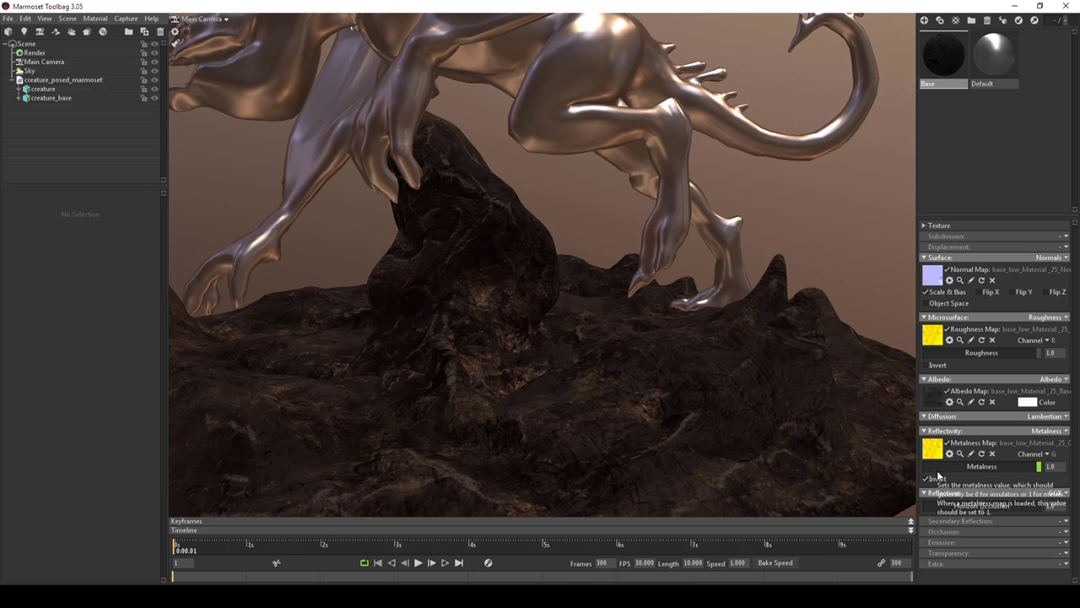
{"action": "left_click", "coordinate": [927, 479]}
{"action": "left_click", "coordinate": [928, 478]}
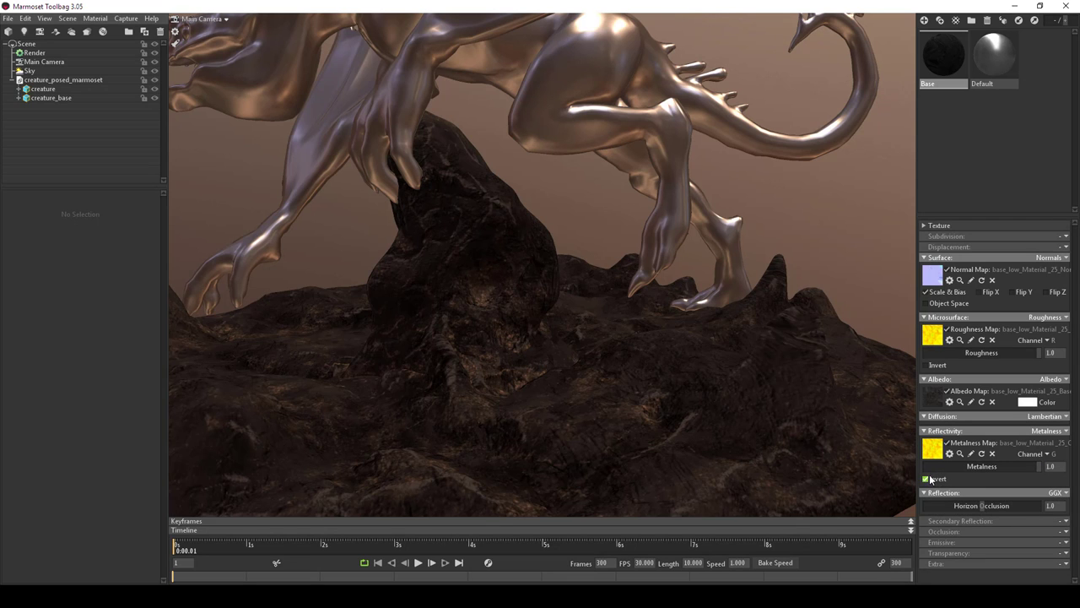
{"action": "left_click_drag", "start_coordinate": [784, 371], "coordinate": [639, 352]}
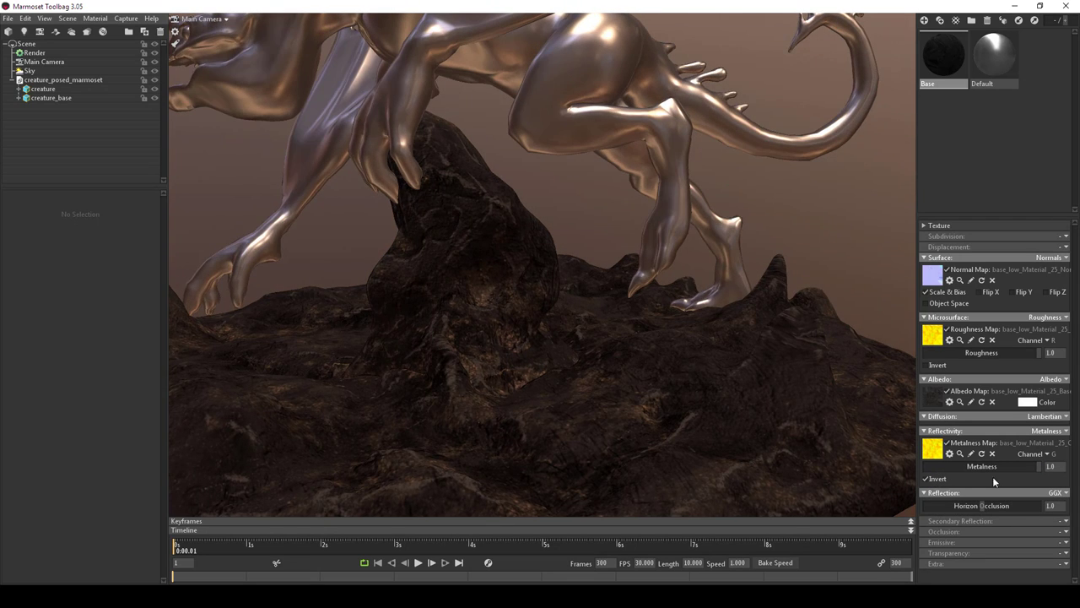
- Enable Occlusion on the Base material and load base_low_Material _25_OcclusionRoughnessMetallic.png as its occlusion map
{"action": "left_click", "coordinate": [1064, 531]}
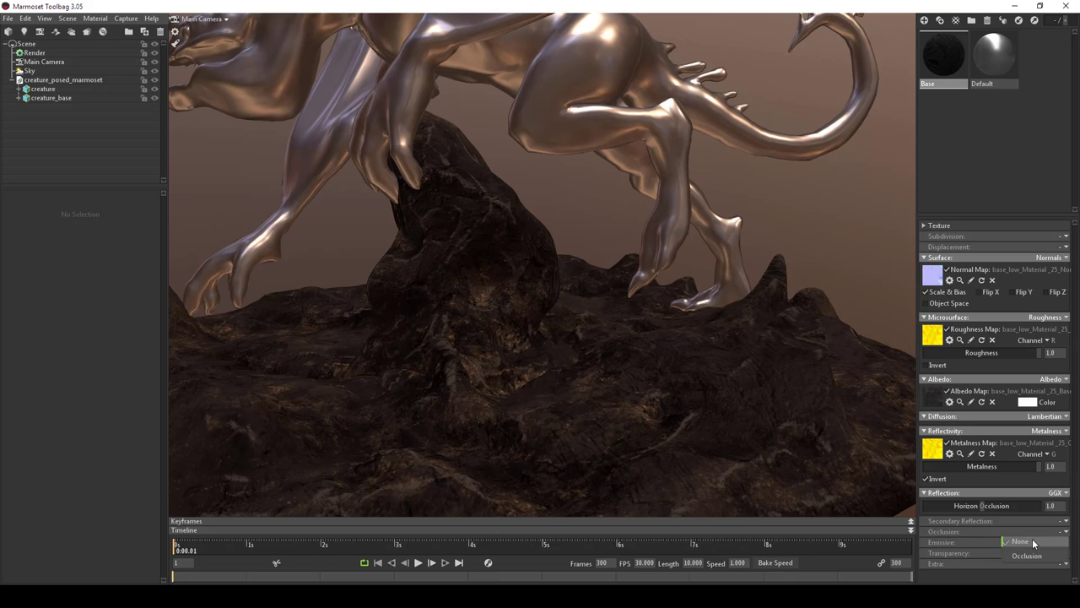
{"action": "left_click", "coordinate": [1031, 556]}
{"action": "left_click", "coordinate": [928, 554]}
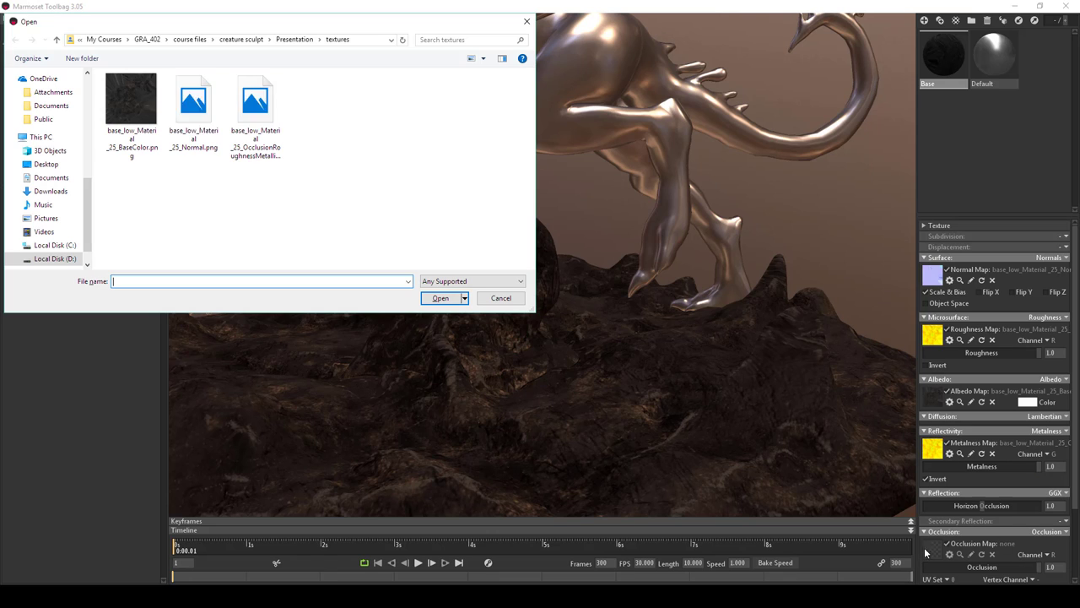
{"action": "left_click", "coordinate": [254, 102]}
{"action": "left_click", "coordinate": [440, 299]}
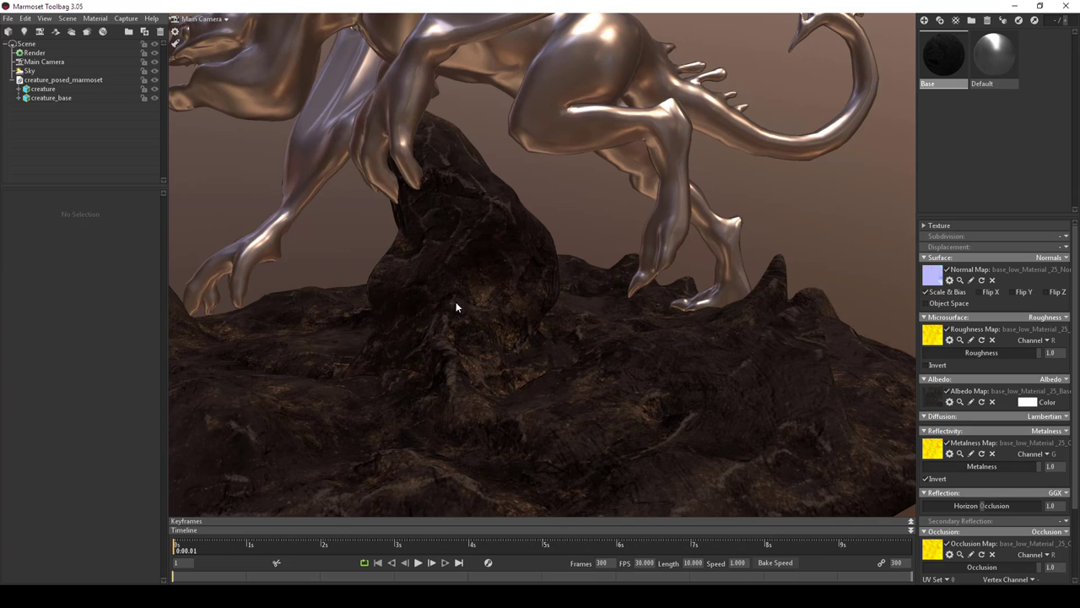
- Set the occlusion map's channel to B and lower the occlusion strength to 0.0
{"action": "scroll", "coordinate": [1041, 549], "scroll_direction": "down", "scroll_amount": 1}
{"action": "left_click", "coordinate": [1048, 530]}
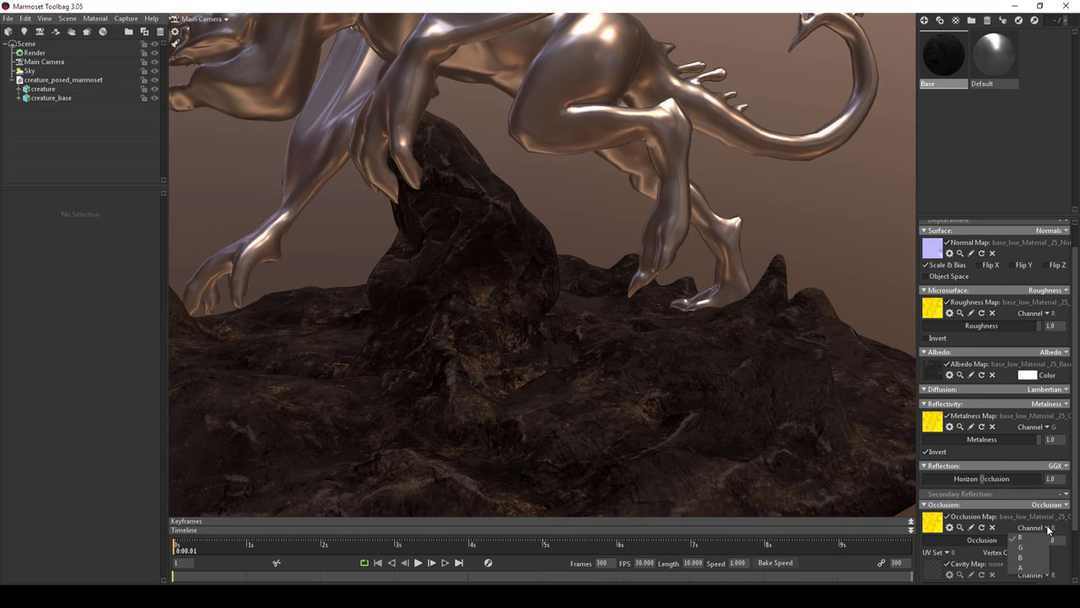
{"action": "left_click", "coordinate": [1031, 563]}
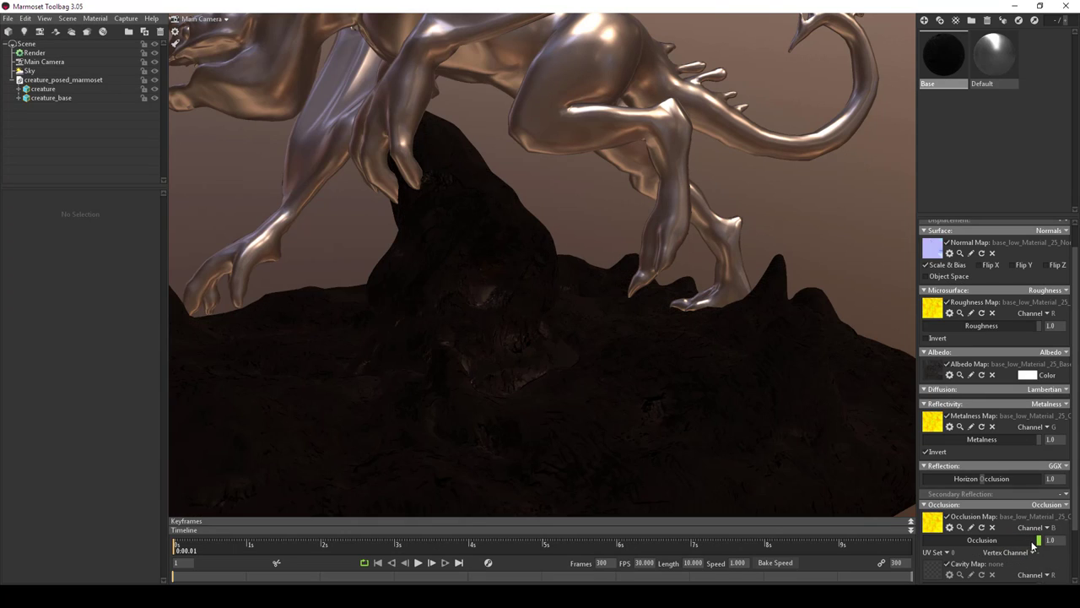
{"action": "left_click_drag", "start_coordinate": [1034, 546], "coordinate": [954, 540]}
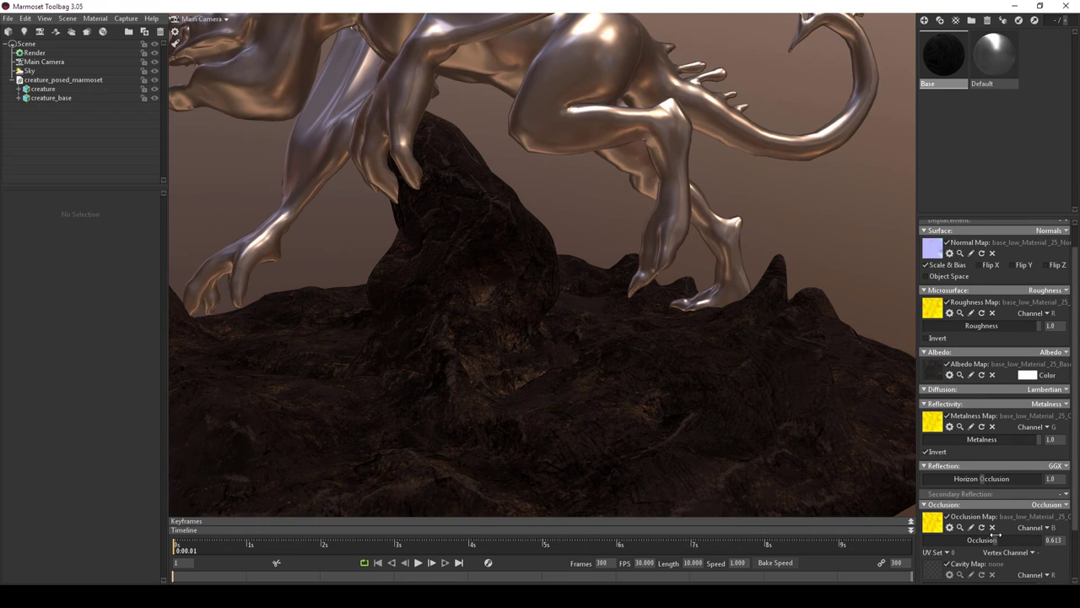
{"action": "left_click_drag", "start_coordinate": [894, 531], "coordinate": [1075, 547]}
{"action": "key", "text": "ctrl+y"}
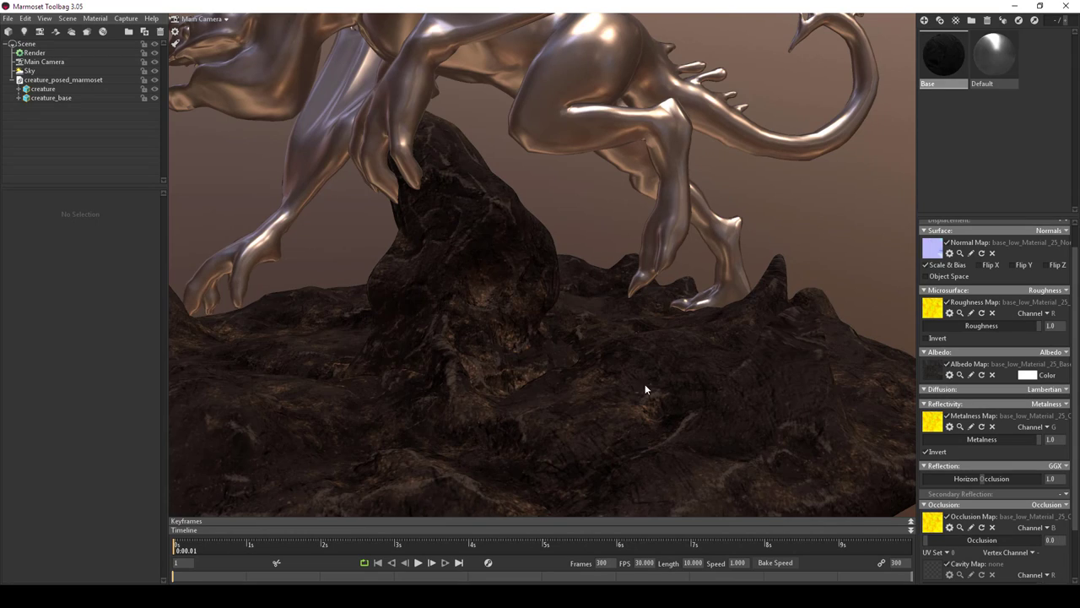
- Invert the Base material's roughness output and reduce the roughness to about 0.514
{"action": "left_click_drag", "start_coordinate": [645, 389], "coordinate": [642, 415]}
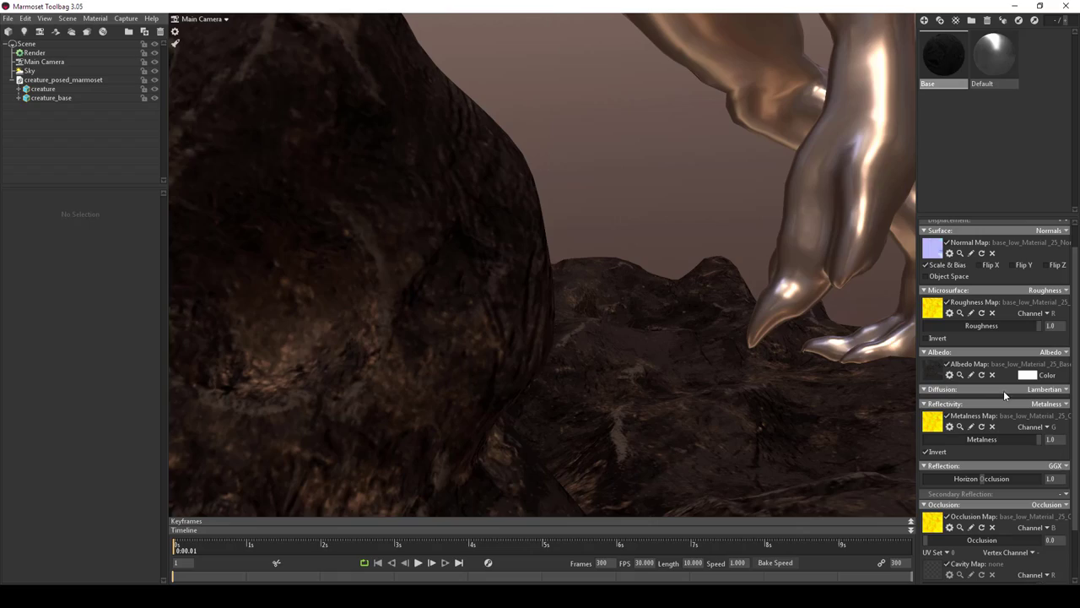
{"action": "left_click", "coordinate": [931, 339]}
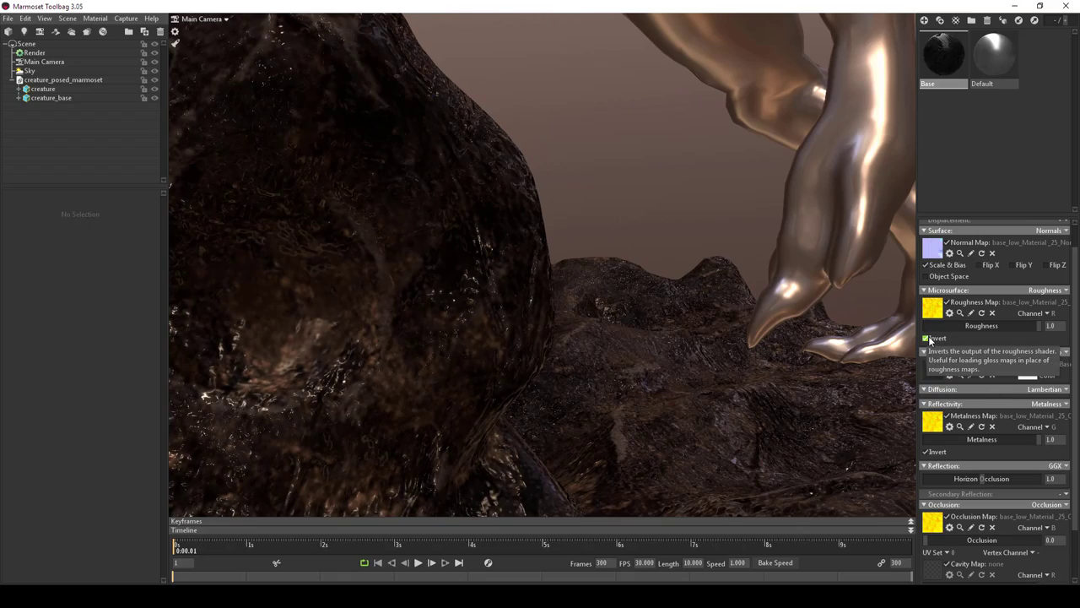
{"action": "left_click_drag", "start_coordinate": [718, 382], "coordinate": [577, 344]}
{"action": "mouse_move", "coordinate": [1039, 328]}
{"action": "left_mouse_down"}
{"action": "mouse_move", "coordinate": [962, 326]}
{"action": "mouse_move", "coordinate": [1004, 326]}
{"action": "mouse_move", "coordinate": [980, 326]}
{"action": "left_mouse_up"}
{"action": "left_click_drag", "start_coordinate": [754, 361], "coordinate": [609, 341]}
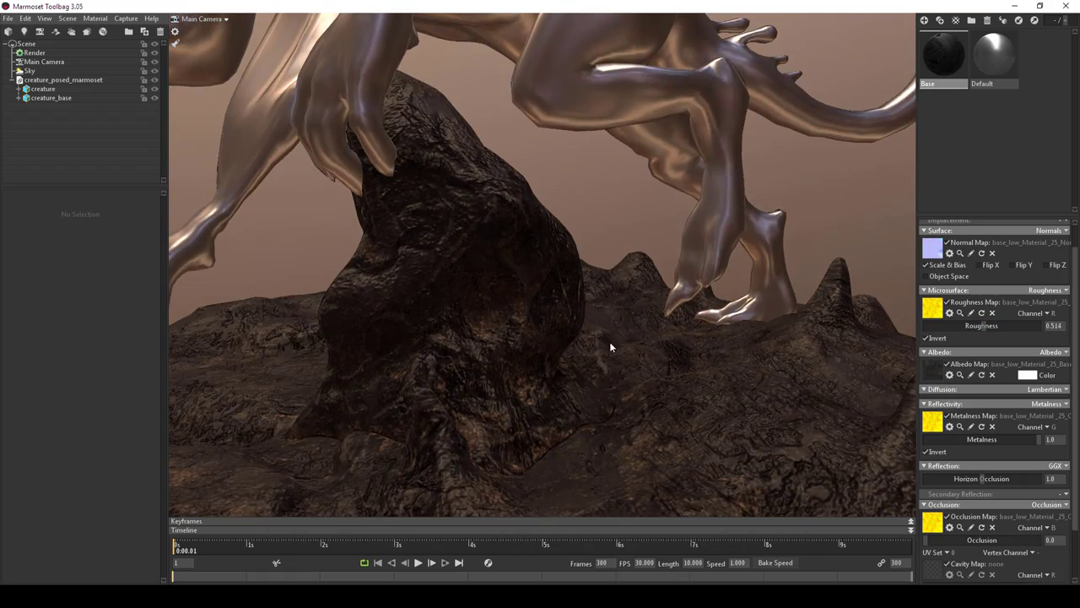
{"action": "right_click_drag", "start_coordinate": [609, 341], "coordinate": [482, 327]}
{"action": "middle_click_drag", "start_coordinate": [482, 327], "coordinate": [505, 332]}
{"action": "right_click_drag", "start_coordinate": [505, 333], "coordinate": [602, 382]}
{"action": "mouse_move", "coordinate": [602, 386]}
{"action": "left_mouse_down"}
{"action": "mouse_move", "coordinate": [586, 397]}
{"action": "mouse_move", "coordinate": [621, 383]}
{"action": "left_mouse_up"}
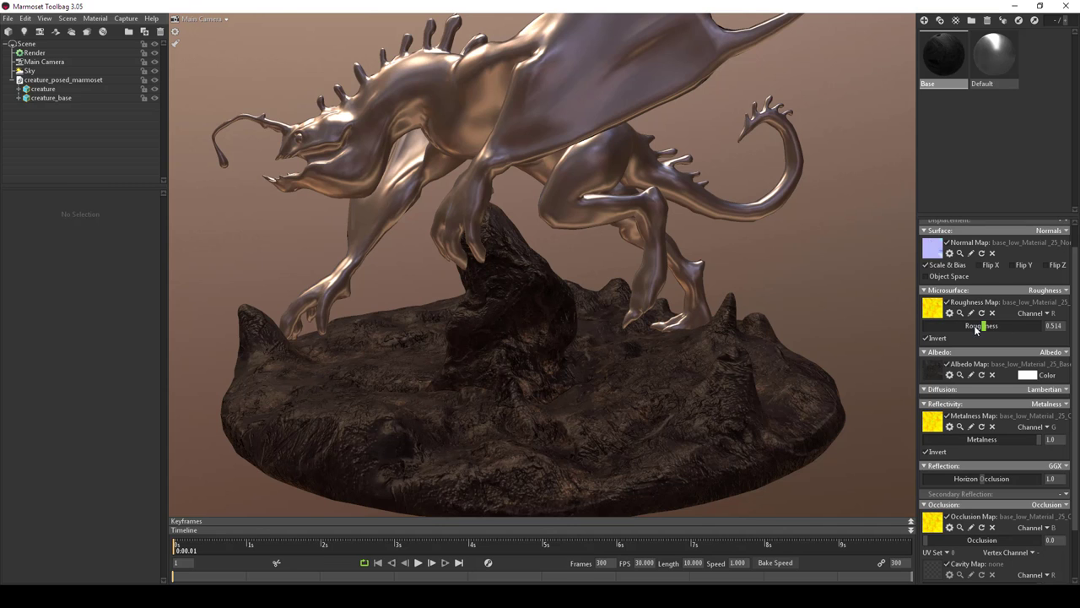
- Compare the rock base with roughness at 0.0 and set the roughness to about 0.544
{"action": "left_click_drag", "start_coordinate": [979, 326], "coordinate": [893, 319]}
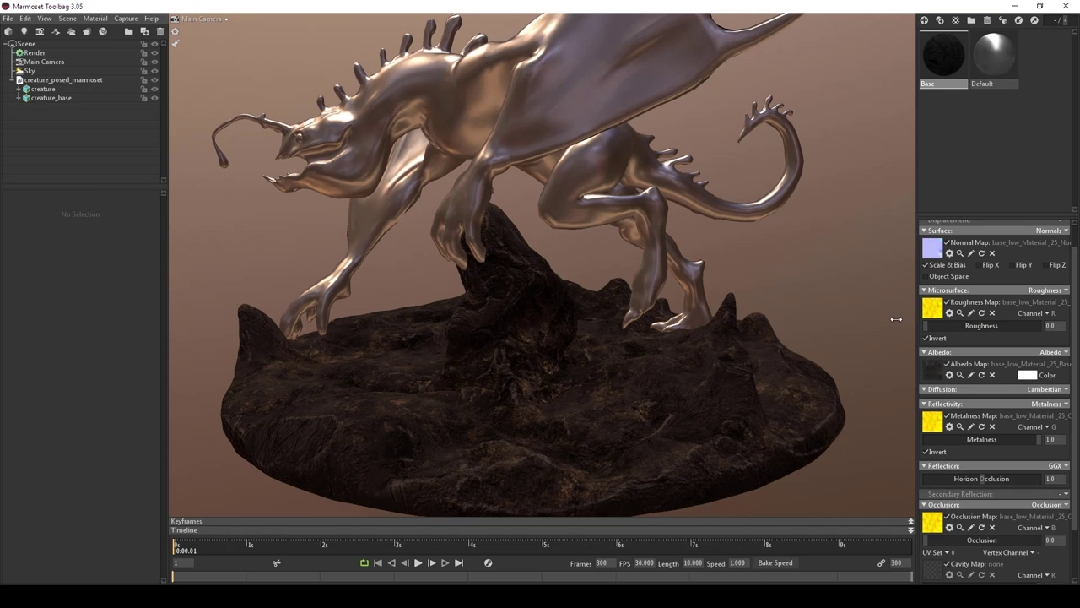
{"action": "left_click_drag", "start_coordinate": [977, 326], "coordinate": [986, 330]}
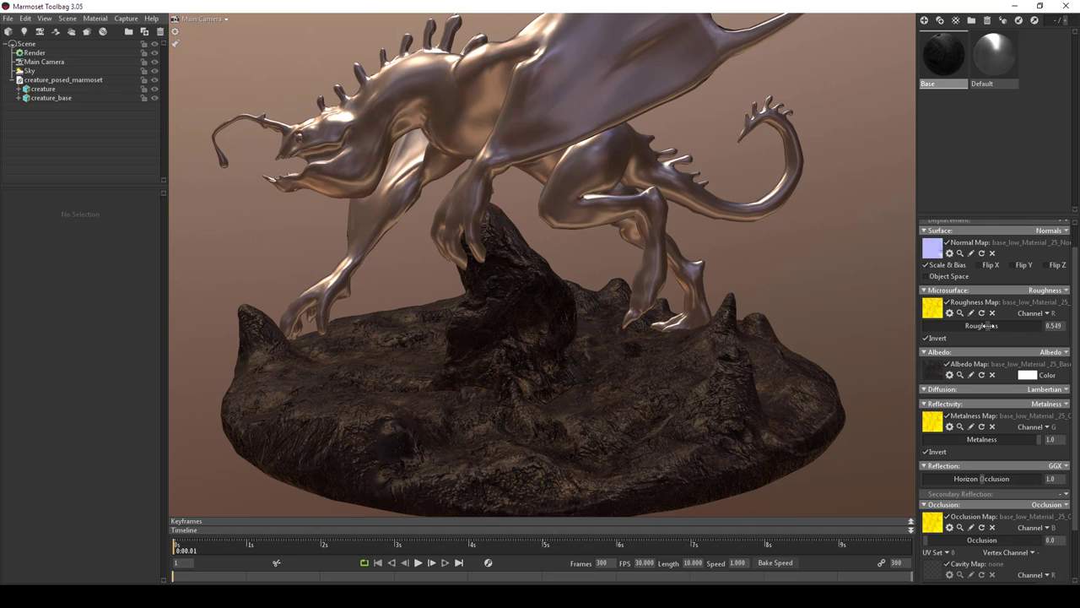
{"action": "left_click_drag", "start_coordinate": [580, 336], "coordinate": [507, 321], "text": "shift"}
{"action": "scroll", "coordinate": [546, 313], "scroll_direction": "up", "scroll_amount": 3}
{"action": "scroll", "coordinate": [547, 313], "scroll_direction": "up", "scroll_amount": 3}
{"action": "scroll", "coordinate": [583, 391], "scroll_direction": "down", "scroll_amount": 5}
{"action": "scroll", "coordinate": [440, 311], "scroll_direction": "up", "scroll_amount": 1}
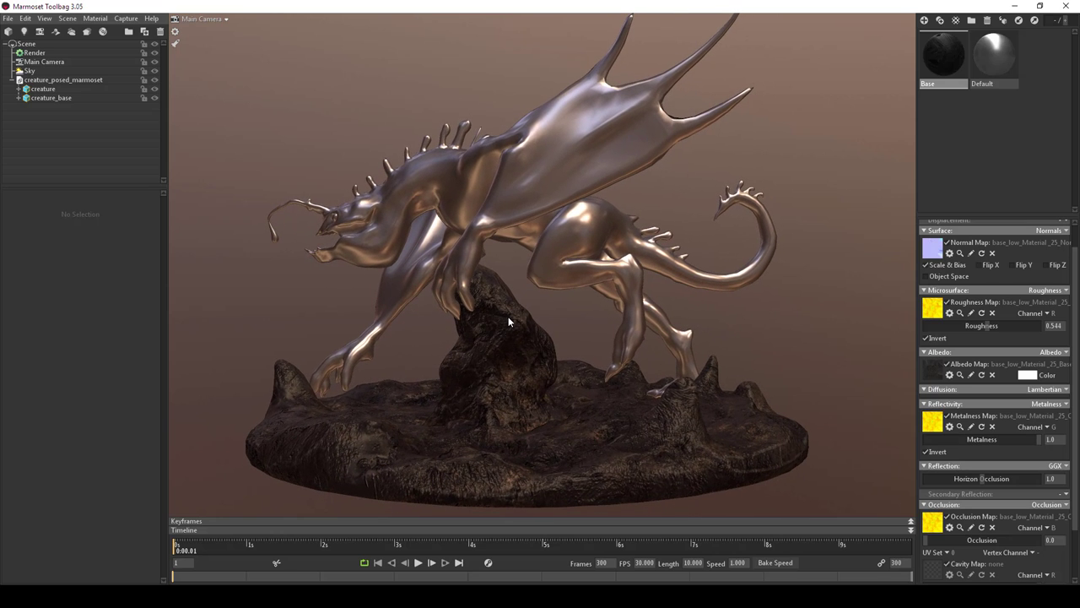
- Return the timeline to its start and rotate the sky lighting around the creature
{"action": "key", "text": "space"}
{"action": "left_click", "coordinate": [176, 550]}
{"action": "left_click_drag", "start_coordinate": [660, 364], "coordinate": [696, 275]}
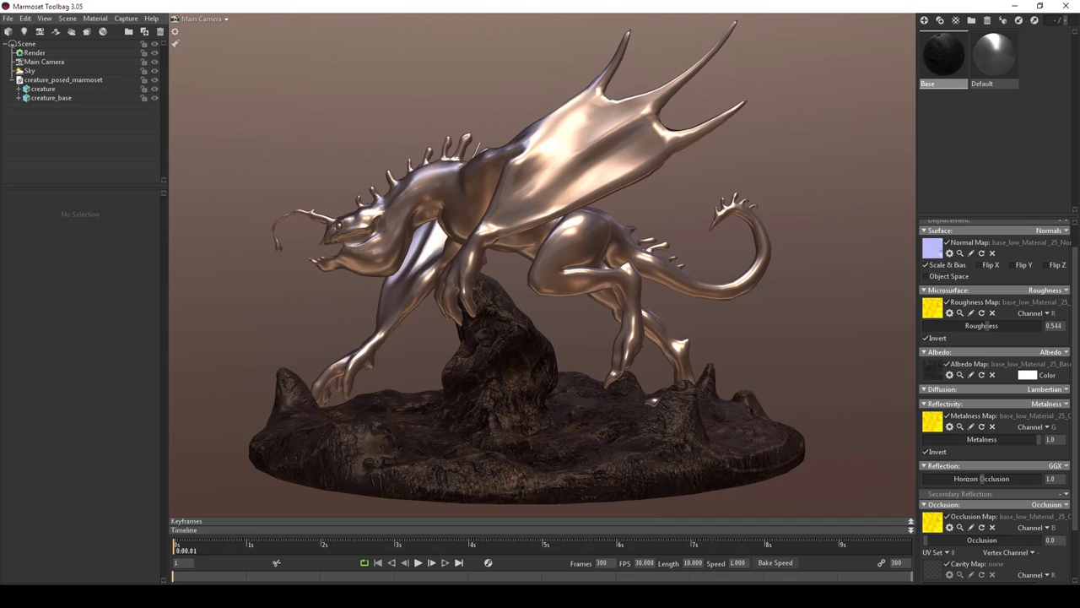
- Add an Unreal 4 Template material, name it Creature, and apply it to the creature mesh
{"action": "scroll", "coordinate": [955, 444], "scroll_direction": "down", "scroll_amount": 2}
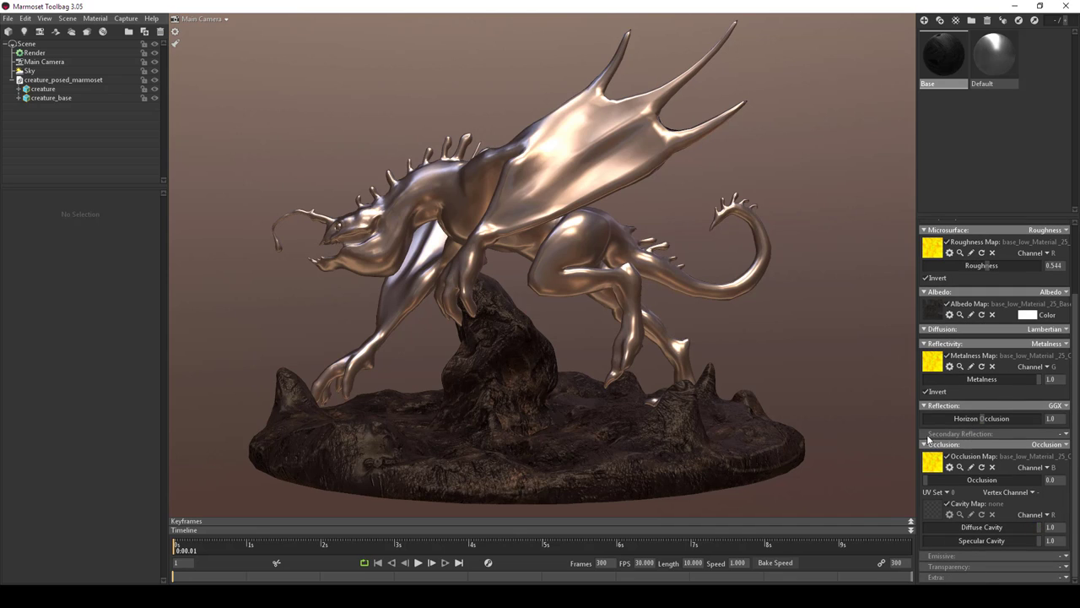
{"action": "scroll", "coordinate": [972, 352], "scroll_direction": "up", "scroll_amount": 3}
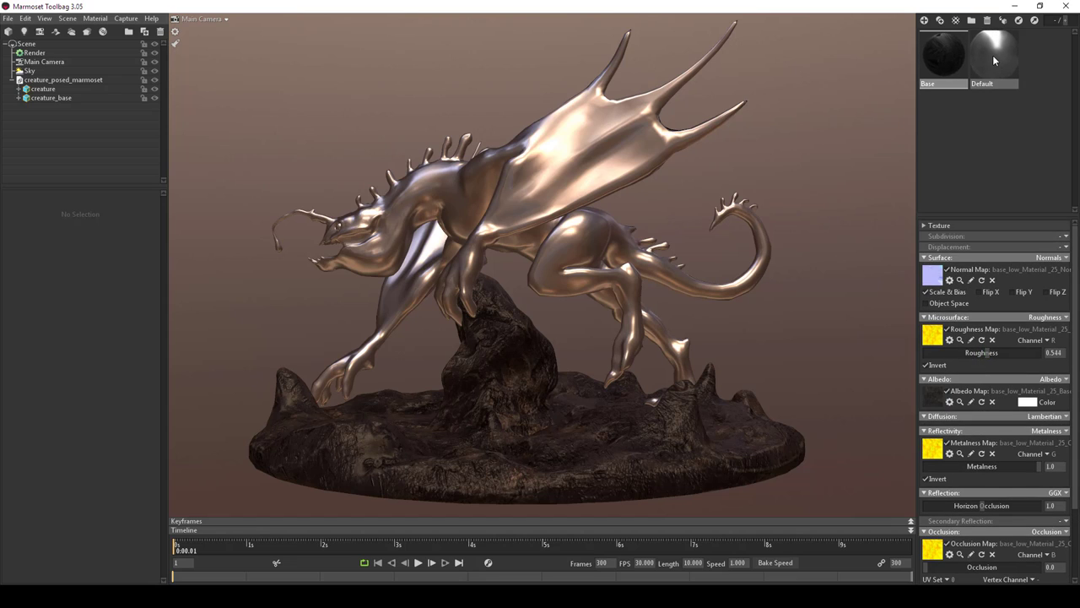
{"action": "left_click", "coordinate": [955, 20]}
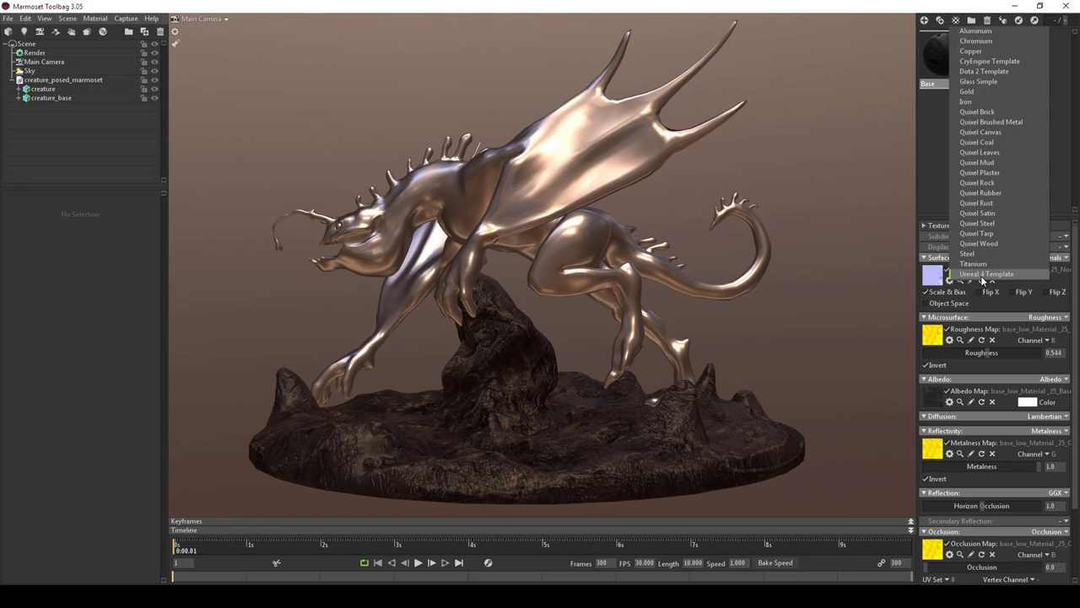
{"action": "left_click", "coordinate": [983, 275]}
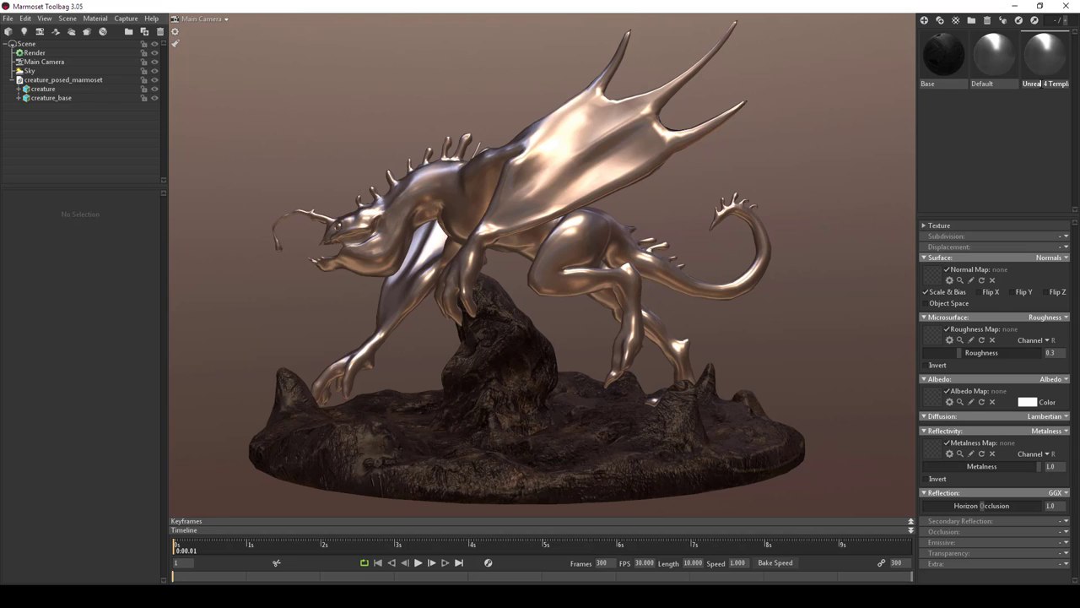
{"action": "double_click", "coordinate": [1041, 85]}
{"action": "type", "text": "Coeature"}
{"action": "key", "text": "Return"}
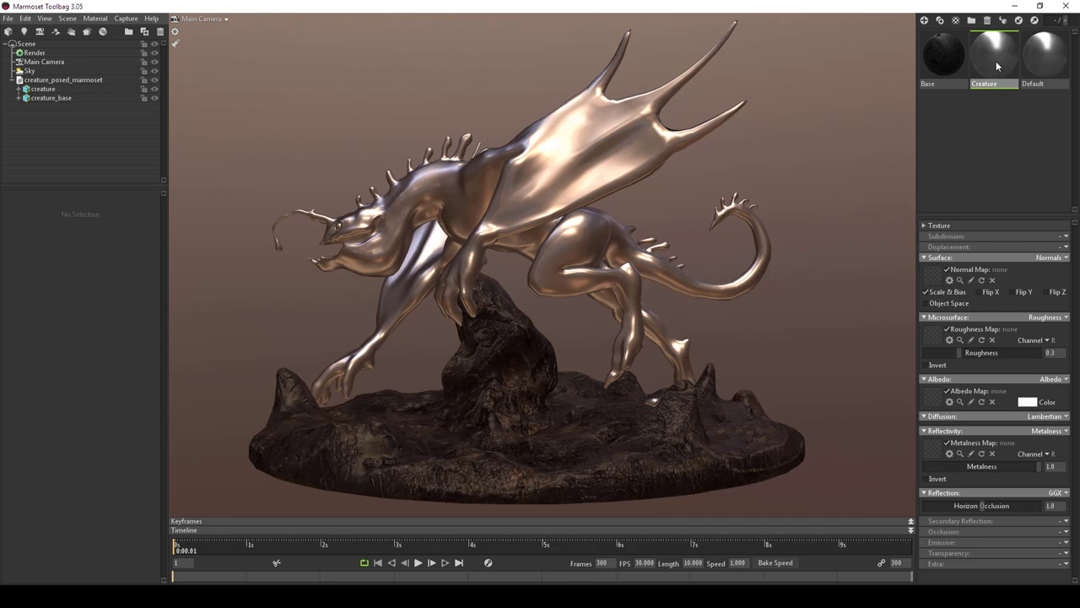
{"action": "left_click", "coordinate": [613, 156]}
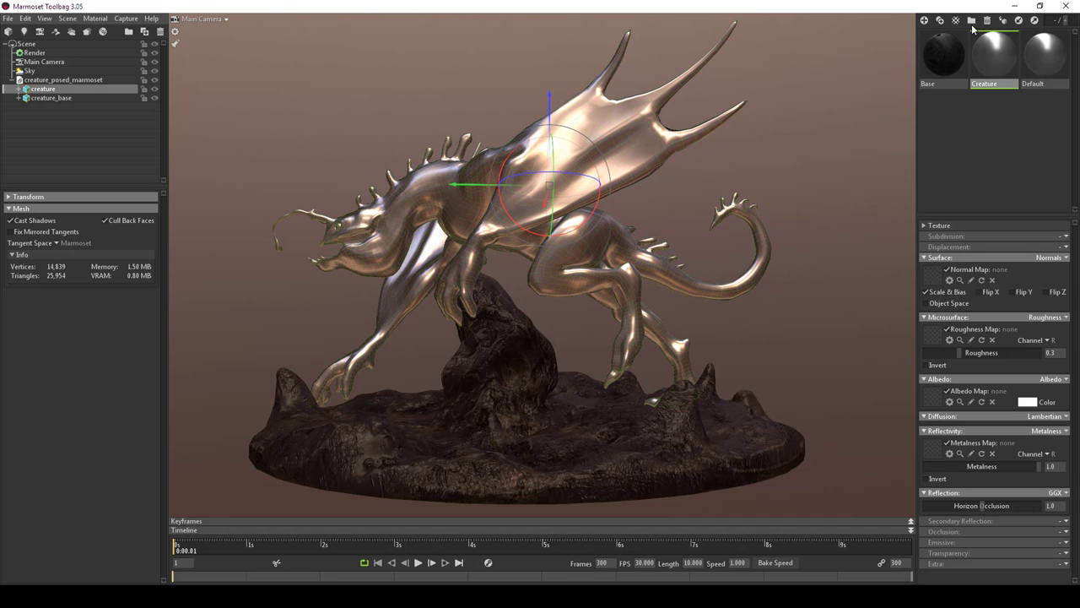
{"action": "left_click", "coordinate": [1002, 21]}
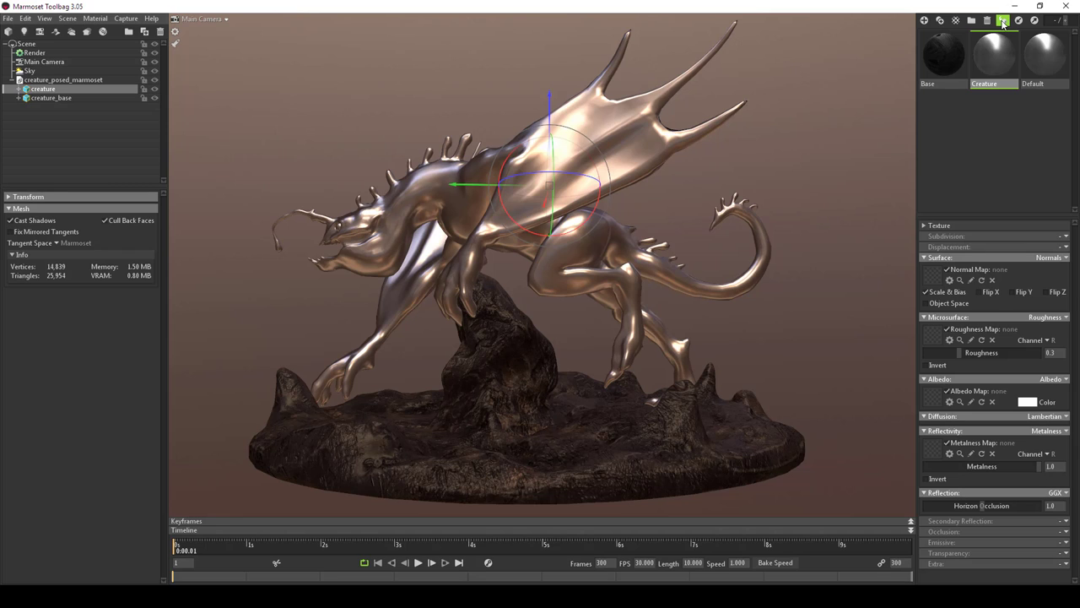
- Load creature_low_Material _25_Normal.png from the creature sculpt textures folder as the Creature material's normal map
{"action": "left_click", "coordinate": [930, 278]}
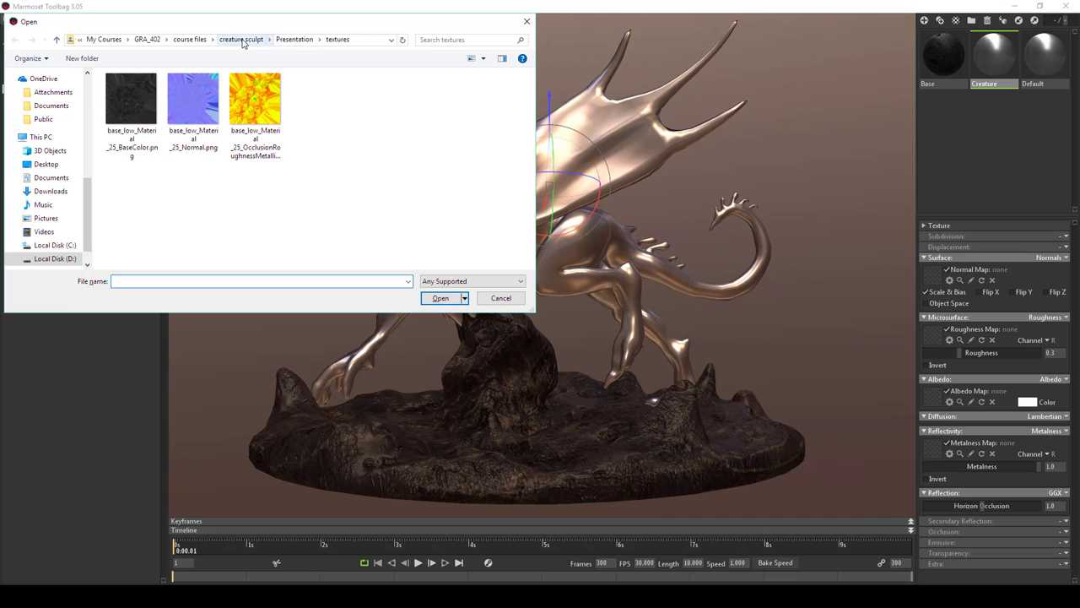
{"action": "left_click", "coordinate": [242, 39]}
{"action": "double_click", "coordinate": [193, 100]}
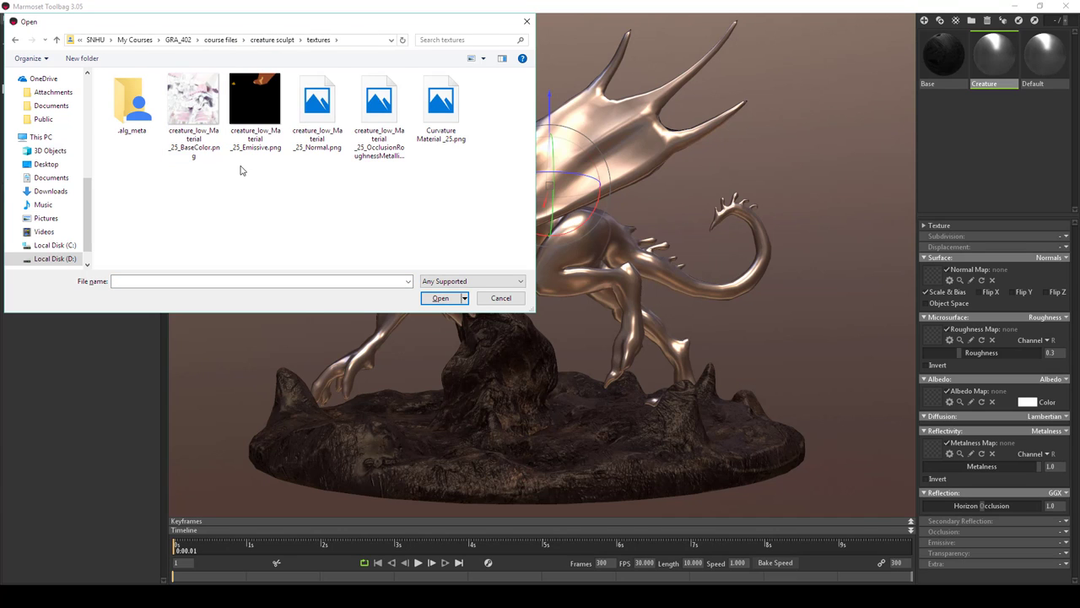
{"action": "left_click", "coordinate": [319, 114]}
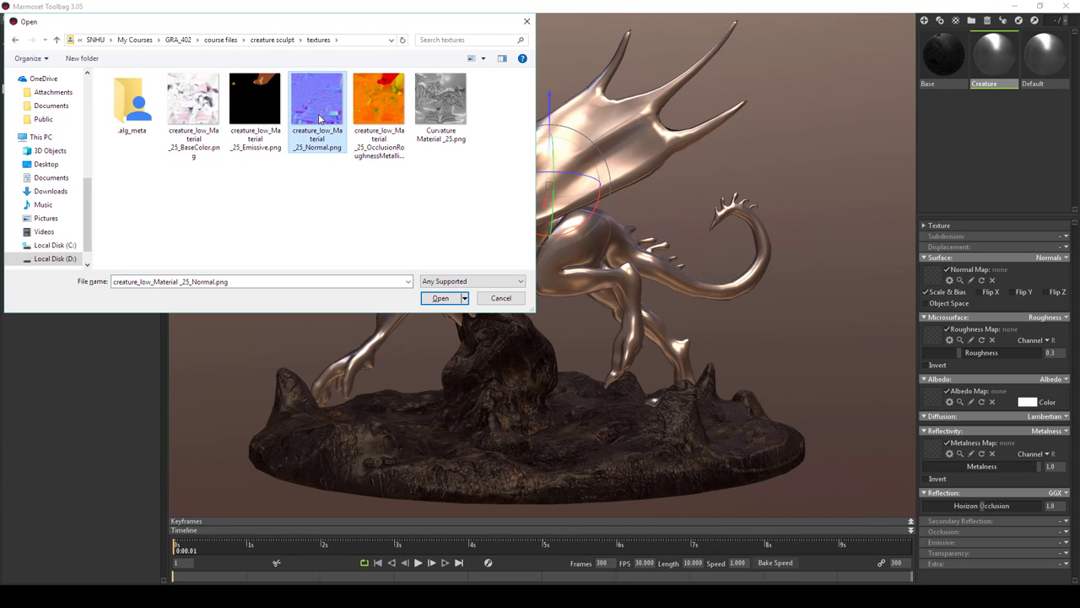
{"action": "left_click", "coordinate": [441, 298]}
- Deselect the creature and examine the normal map's surface detail on its head, body and wings from several angles
{"action": "middle_click_drag", "start_coordinate": [438, 242], "coordinate": [447, 270]}
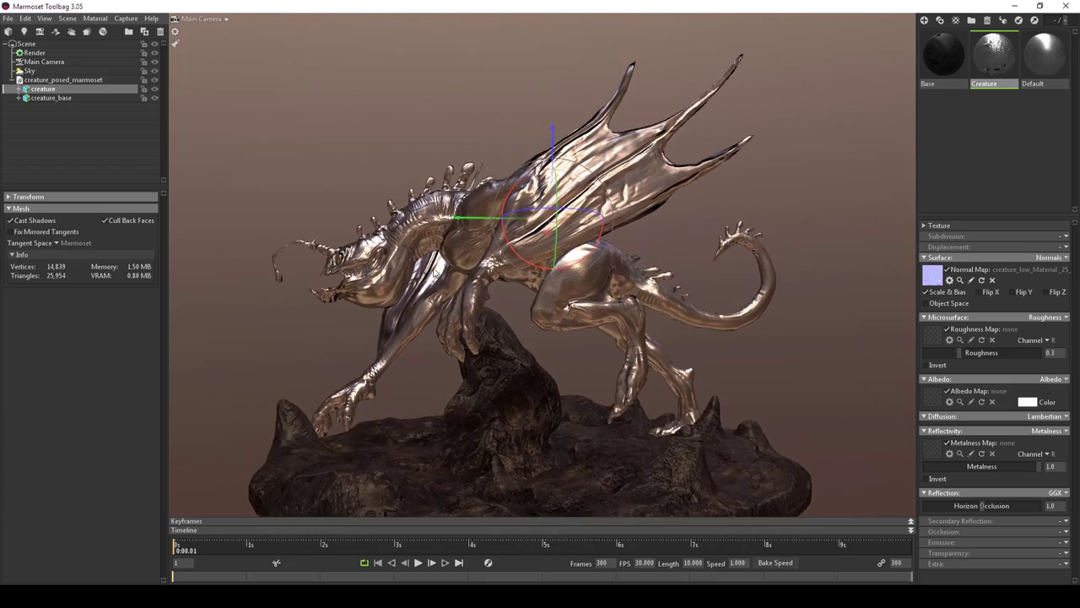
{"action": "right_click_drag", "start_coordinate": [447, 270], "coordinate": [501, 281]}
{"action": "left_click_drag", "start_coordinate": [501, 282], "coordinate": [545, 287]}
{"action": "middle_click_drag", "start_coordinate": [544, 287], "coordinate": [597, 288]}
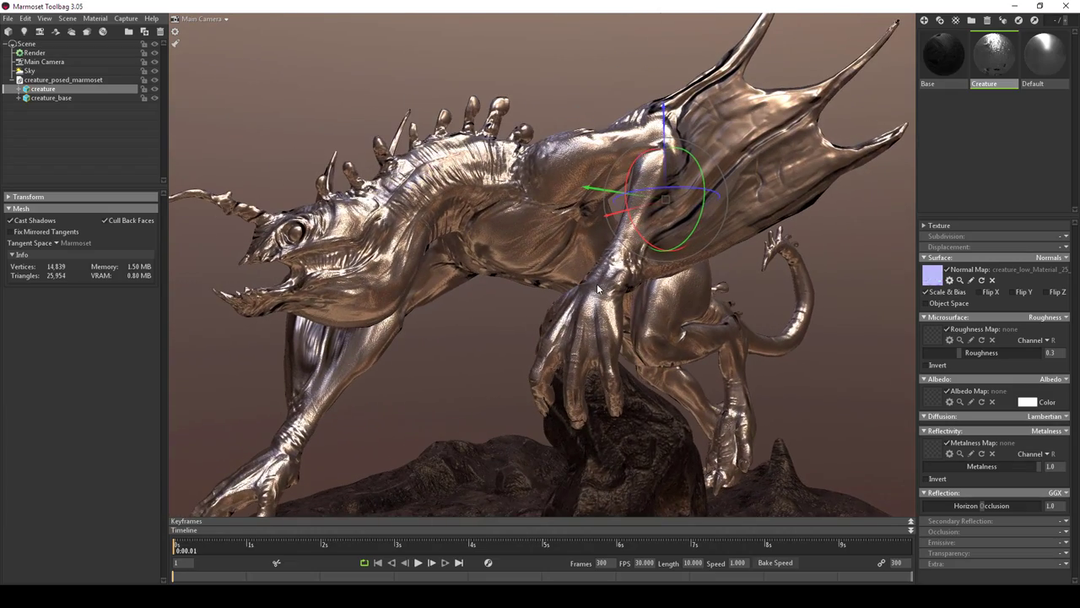
{"action": "left_click_drag", "start_coordinate": [598, 289], "coordinate": [540, 295]}
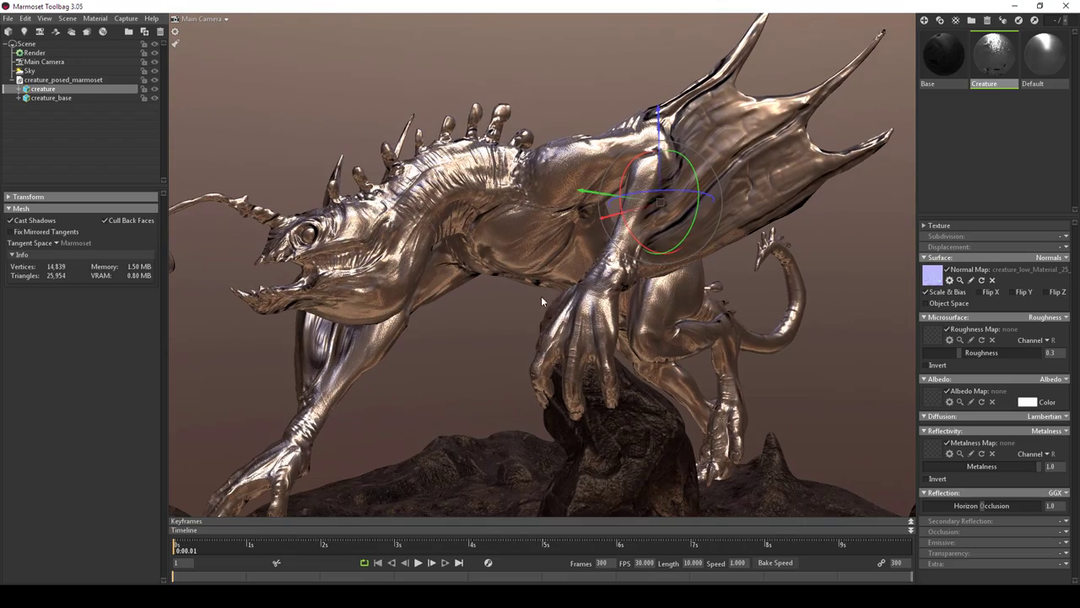
{"action": "left_click", "coordinate": [494, 306]}
{"action": "middle_click_drag", "start_coordinate": [495, 306], "coordinate": [483, 207]}
{"action": "right_click_drag", "start_coordinate": [483, 208], "coordinate": [514, 236]}
{"action": "mouse_move", "coordinate": [514, 240]}
{"action": "left_mouse_down"}
{"action": "mouse_move", "coordinate": [466, 240]}
{"action": "mouse_move", "coordinate": [513, 245]}
{"action": "left_mouse_up"}
{"action": "middle_click_drag", "start_coordinate": [513, 244], "coordinate": [478, 271]}
{"action": "left_click_drag", "start_coordinate": [478, 272], "coordinate": [460, 278]}
{"action": "right_click_drag", "start_coordinate": [460, 279], "coordinate": [539, 312]}
{"action": "left_click_drag", "start_coordinate": [539, 312], "coordinate": [508, 282]}
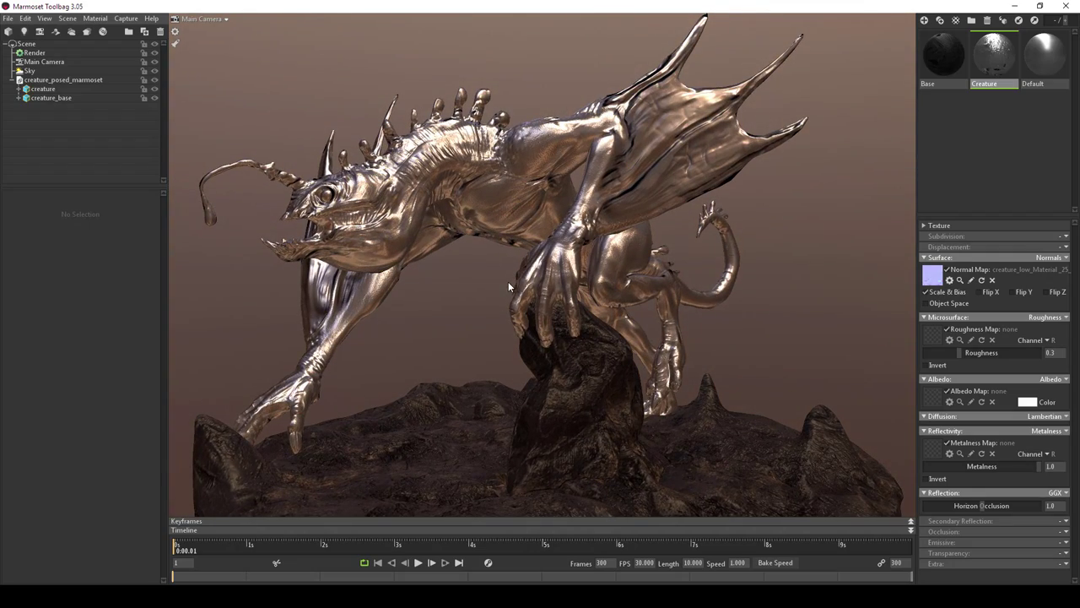
- Load the creature's packed occlusion, roughness and metallic texture as the Creature material's roughness map
{"action": "left_click", "coordinate": [933, 339]}
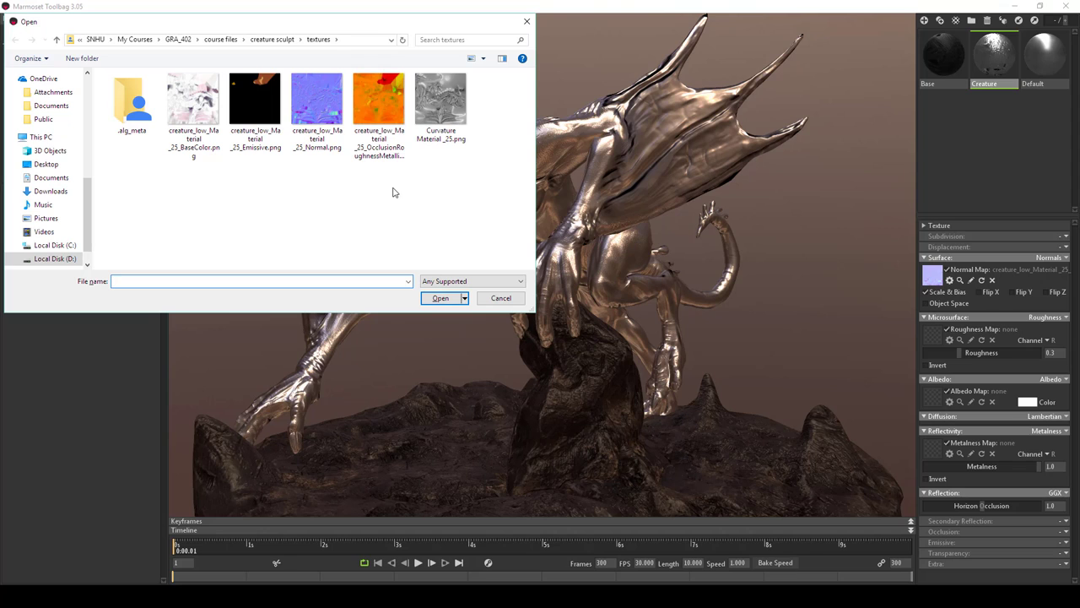
{"action": "left_click", "coordinate": [369, 112]}
{"action": "left_click", "coordinate": [439, 298]}
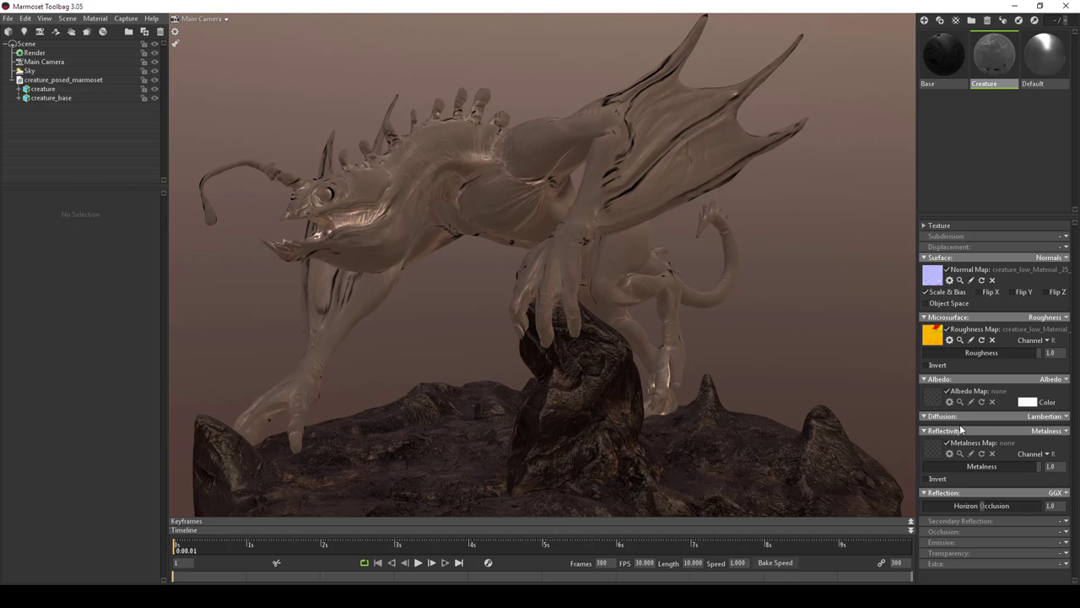
- Compare the creature with its roughness inverted and not inverted, and try a roughness of 0.504 without inversion
{"action": "left_click", "coordinate": [927, 365]}
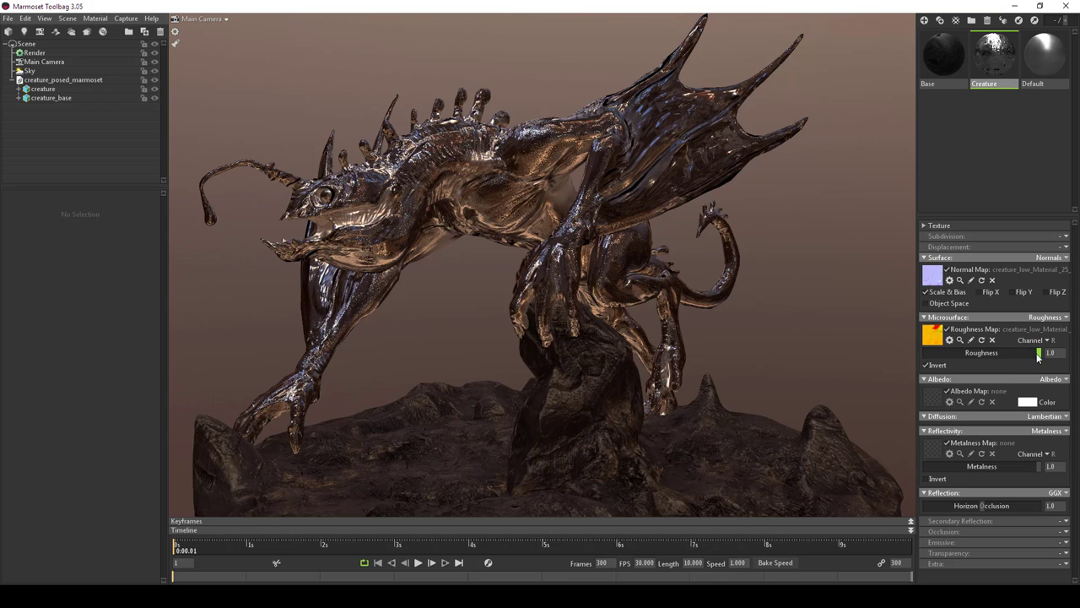
{"action": "mouse_move", "coordinate": [1038, 354]}
{"action": "left_mouse_down"}
{"action": "mouse_move", "coordinate": [911, 355]}
{"action": "mouse_move", "coordinate": [1047, 354]}
{"action": "left_mouse_up"}
{"action": "left_click", "coordinate": [926, 365]}
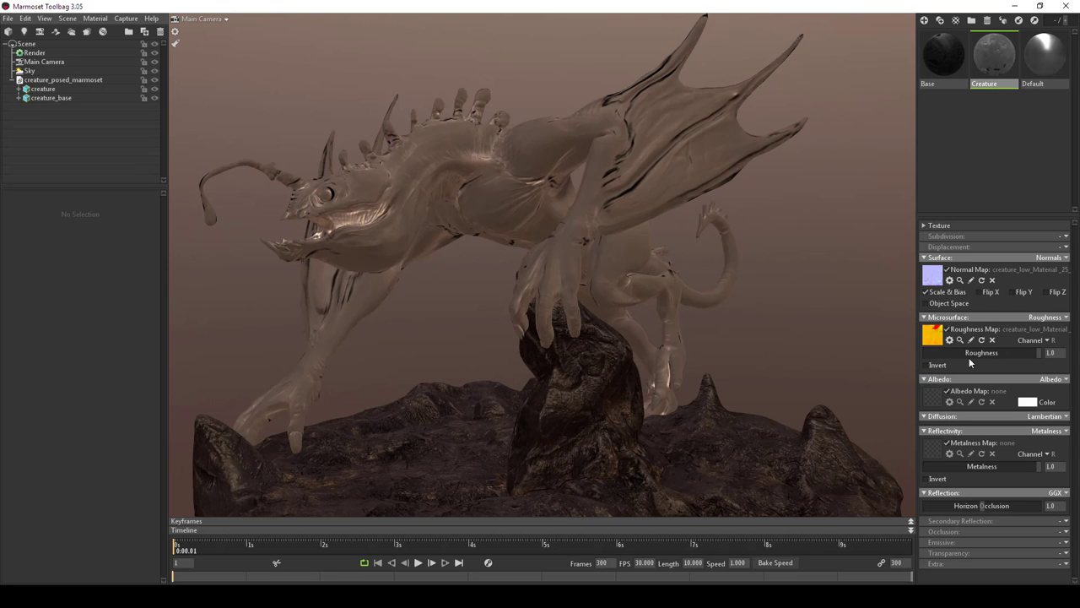
{"action": "mouse_move", "coordinate": [979, 355]}
{"action": "left_mouse_down"}
{"action": "mouse_move", "coordinate": [1008, 355]}
{"action": "mouse_move", "coordinate": [982, 355]}
{"action": "left_mouse_up"}
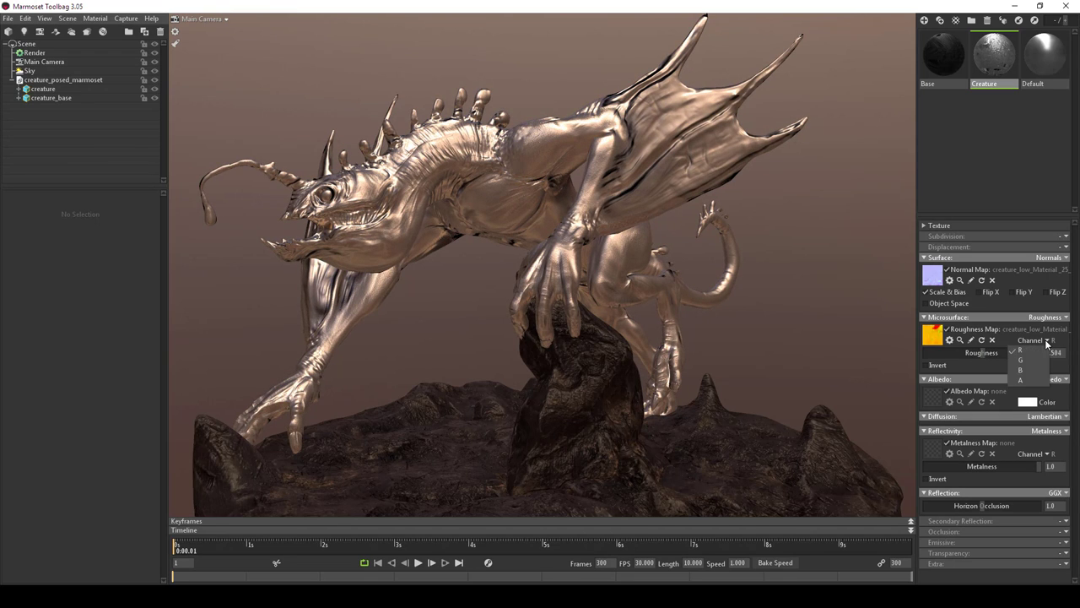
- Try the G and B channels for the creature's roughness map and return it to channel R
{"action": "left_click", "coordinate": [1043, 341]}
{"action": "left_click", "coordinate": [1022, 360]}
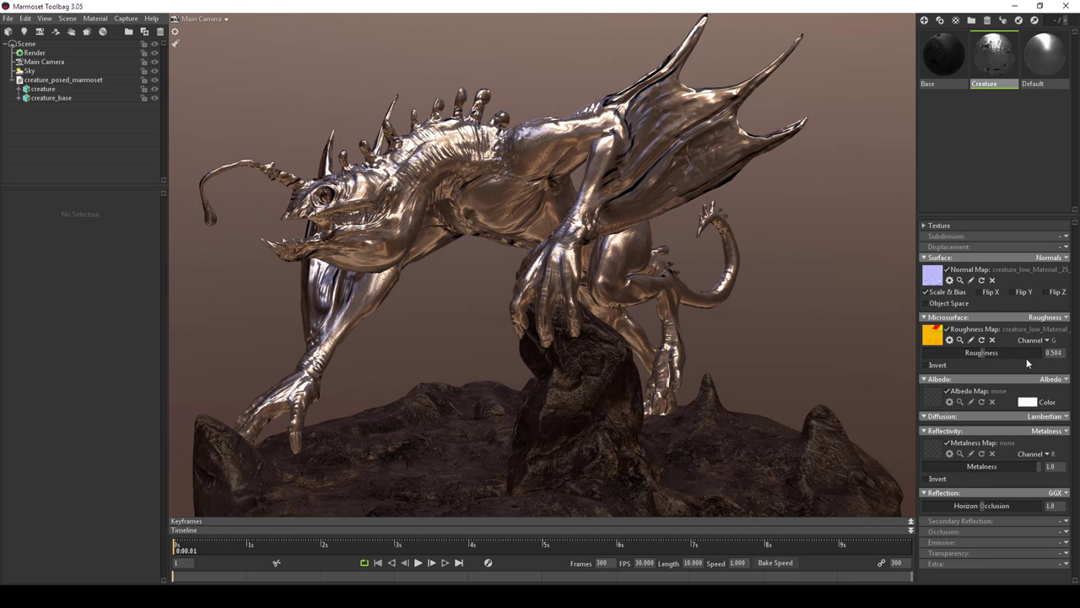
{"action": "left_click", "coordinate": [1046, 341]}
{"action": "left_click", "coordinate": [1038, 370]}
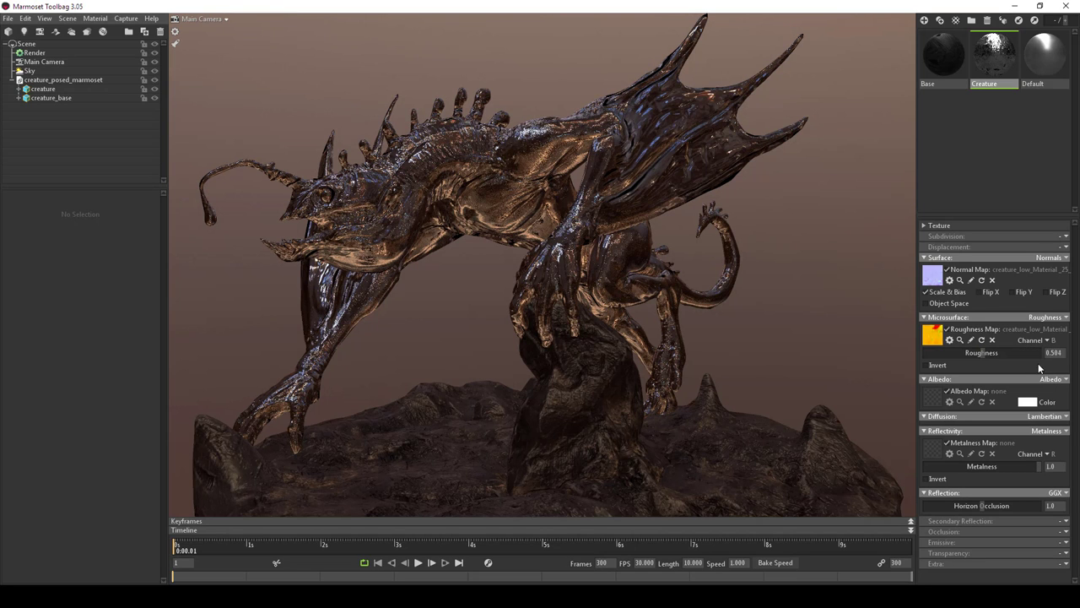
{"action": "left_click", "coordinate": [1047, 341]}
{"action": "left_click", "coordinate": [1033, 350]}
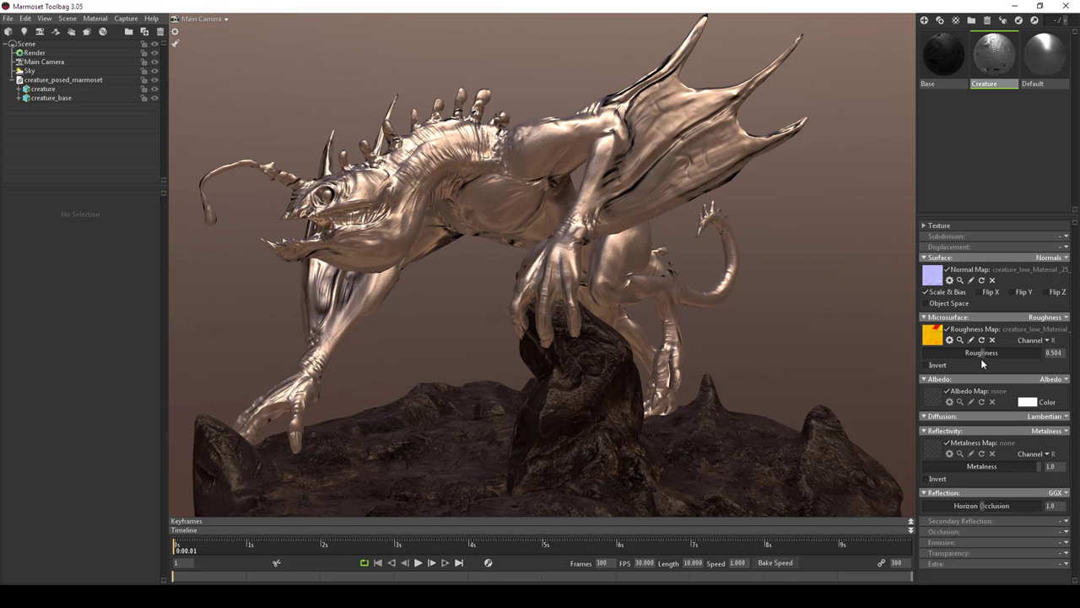
- Invert the Creature material's roughness map and set its roughness to 1.0
{"action": "left_click_drag", "start_coordinate": [985, 355], "coordinate": [996, 353]}
{"action": "left_click", "coordinate": [926, 364]}
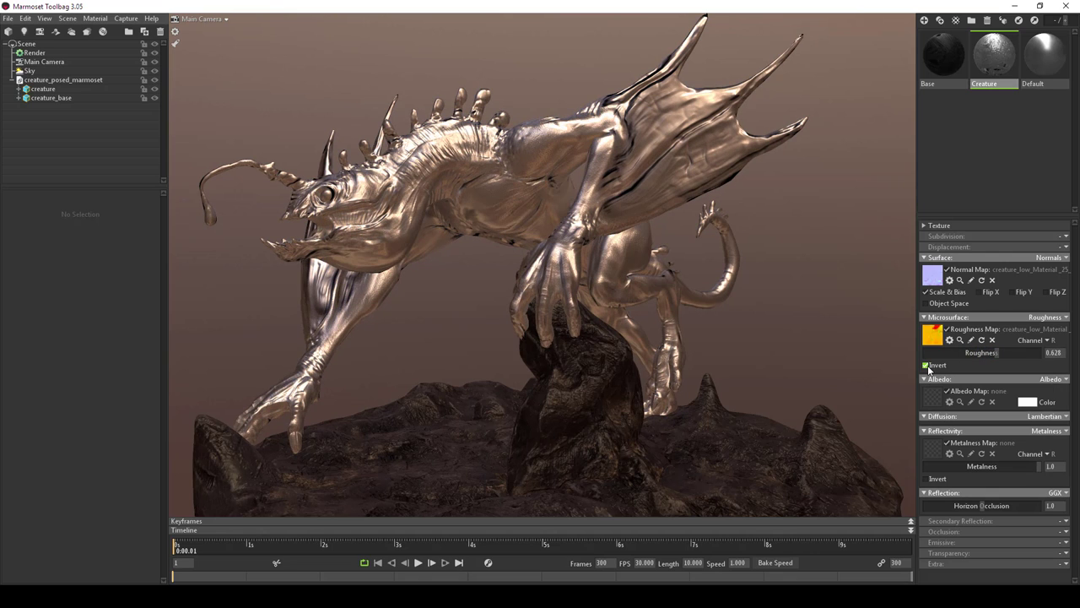
{"action": "left_click_drag", "start_coordinate": [998, 354], "coordinate": [1045, 354]}
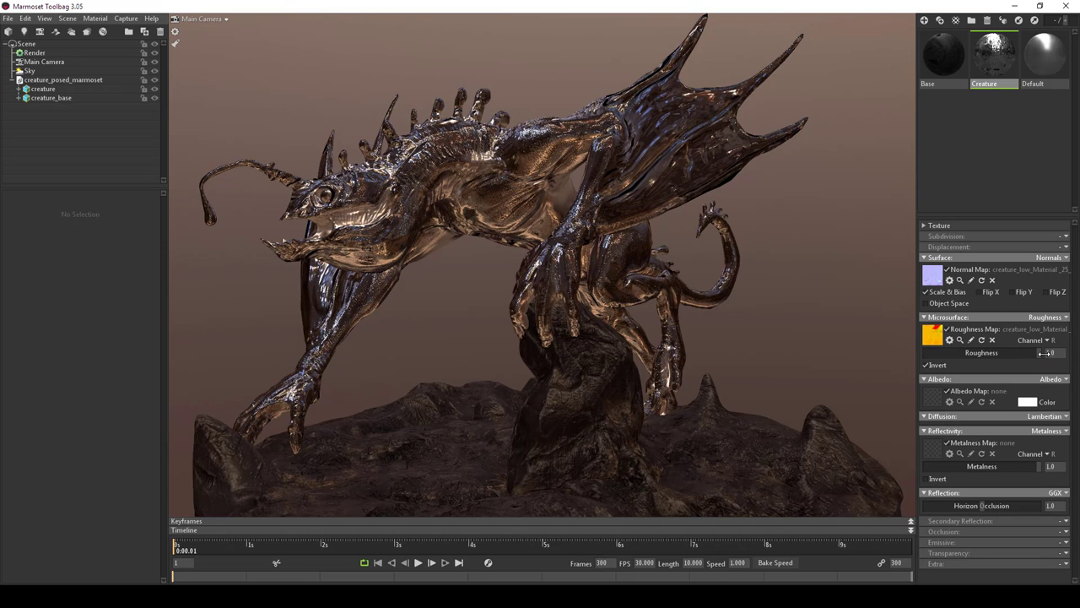
- Load creature_low_Material _25_BaseColor.png as the Creature material's albedo map
{"action": "left_click", "coordinate": [932, 401]}
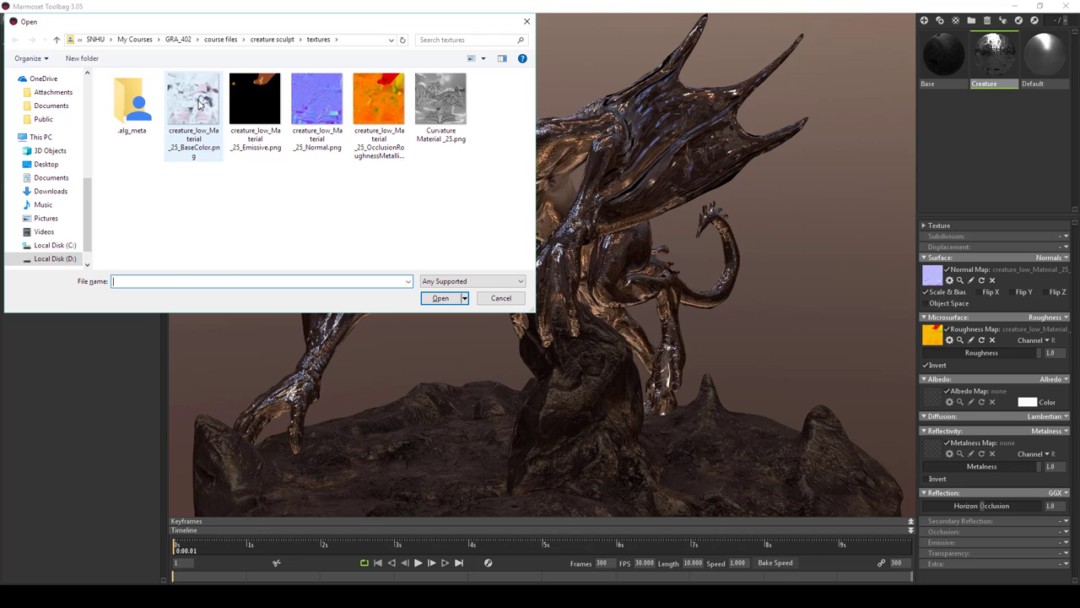
{"action": "left_click", "coordinate": [200, 102]}
{"action": "left_click", "coordinate": [439, 299]}
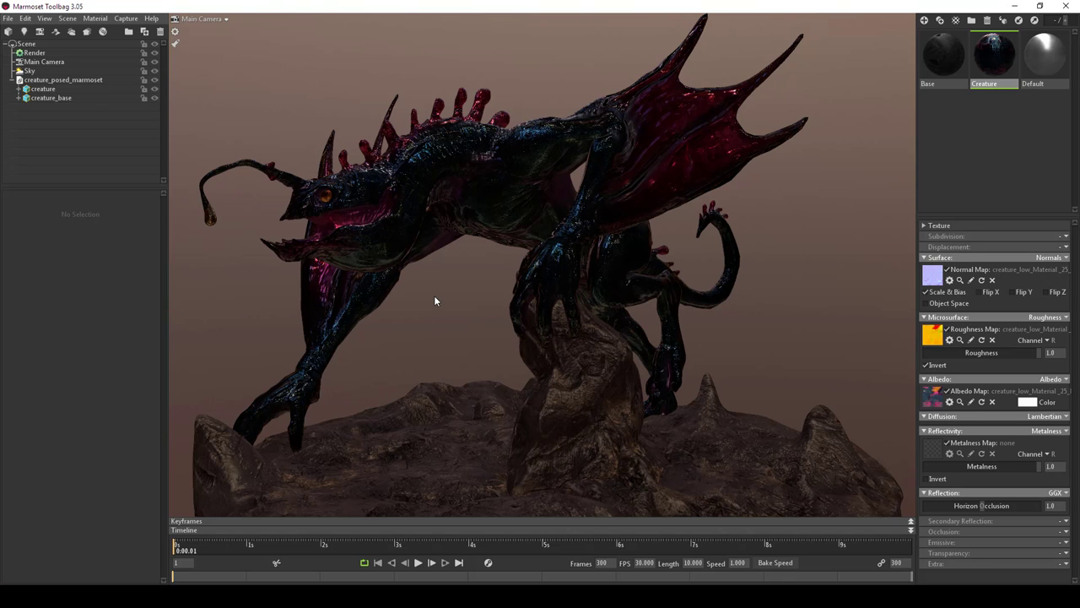
{"action": "left_click_drag", "start_coordinate": [460, 272], "coordinate": [535, 292]}
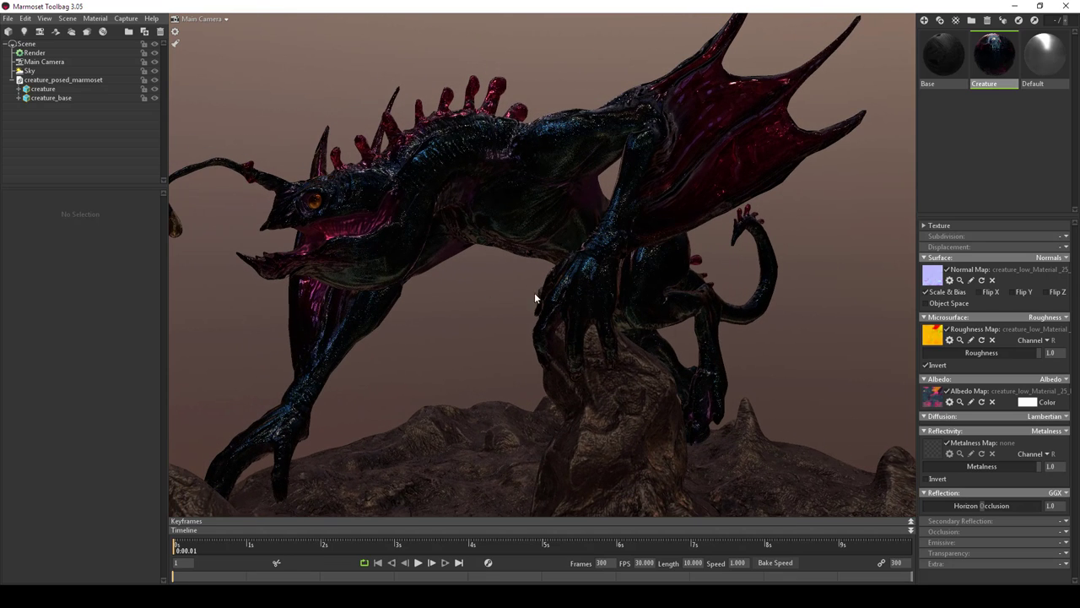
- Load the creature's packed occlusion, roughness and metallic texture as the metalness map and set its channel to B
{"action": "left_click", "coordinate": [933, 447]}
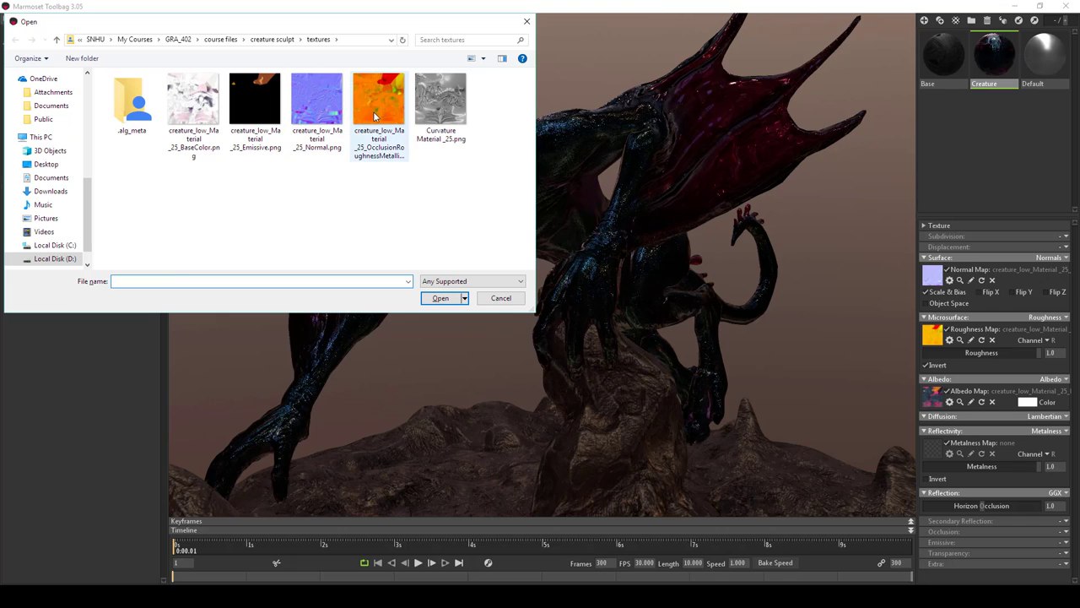
{"action": "left_click", "coordinate": [376, 116]}
{"action": "left_click", "coordinate": [440, 298]}
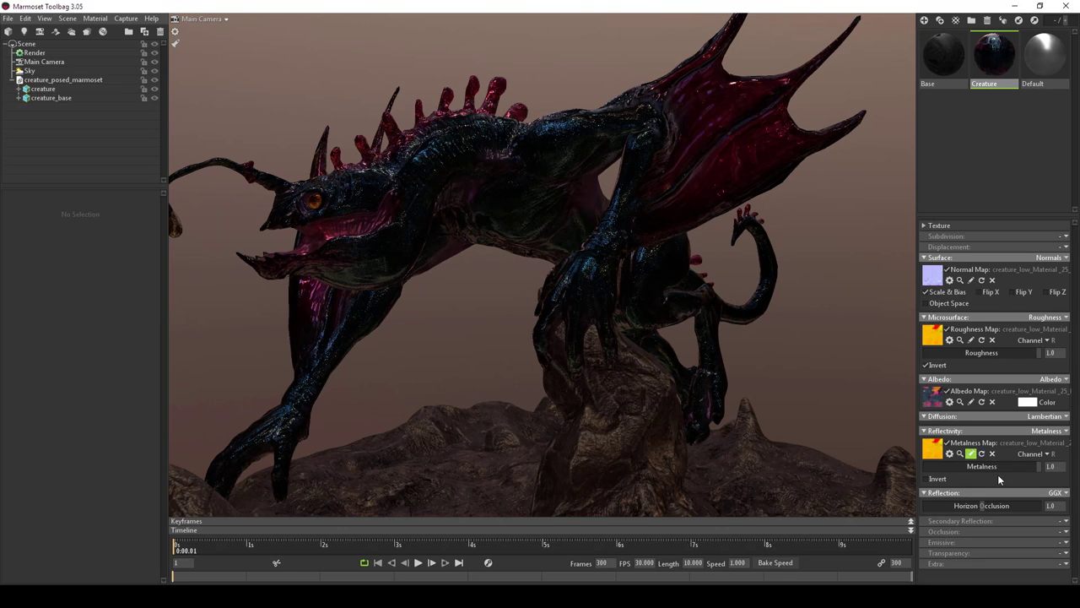
{"action": "left_click", "coordinate": [1046, 454]}
{"action": "left_click", "coordinate": [1031, 483]}
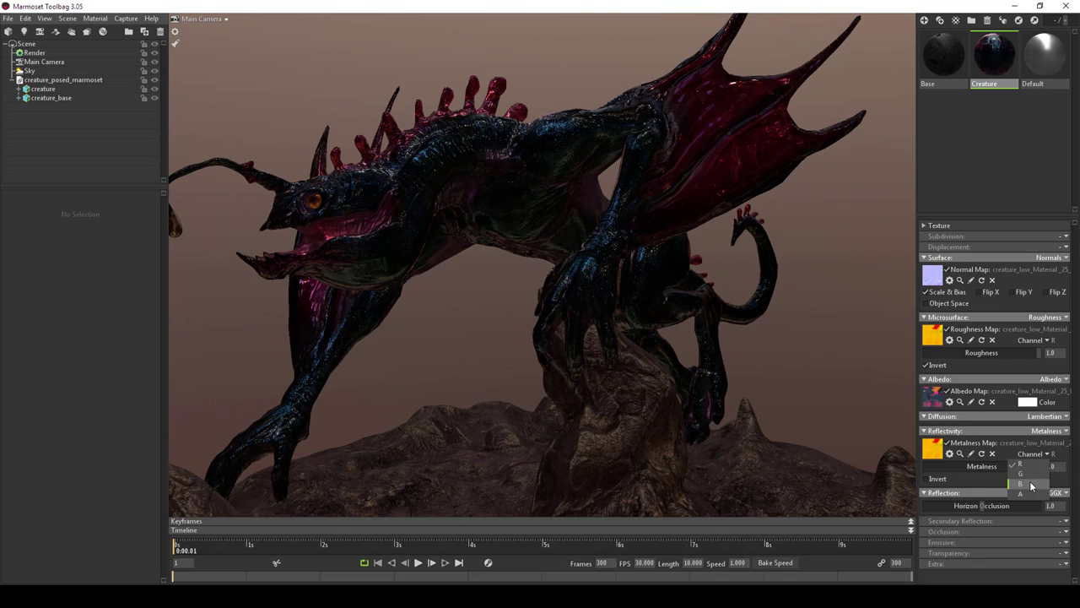
- Examine the textured creature up close under rotated lighting and compare its metalness with and without inversion
{"action": "left_click_drag", "start_coordinate": [628, 318], "coordinate": [662, 326]}
{"action": "right_click_drag", "start_coordinate": [661, 326], "coordinate": [685, 350]}
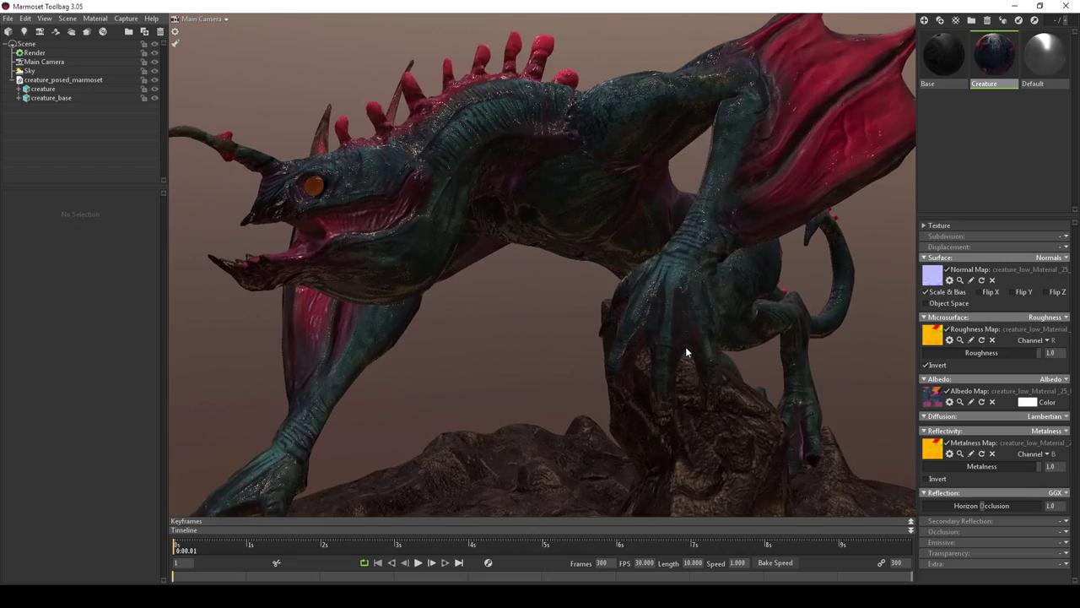
{"action": "left_click_drag", "start_coordinate": [685, 350], "coordinate": [575, 331]}
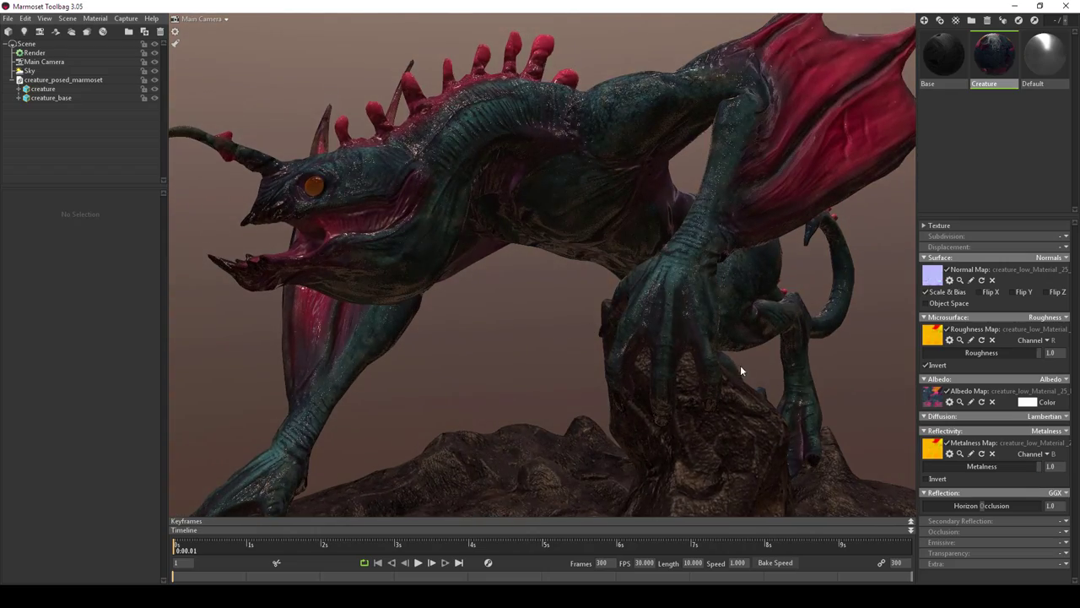
{"action": "left_click_drag", "start_coordinate": [740, 365], "coordinate": [667, 313]}
{"action": "middle_click_drag", "start_coordinate": [667, 314], "coordinate": [679, 332]}
{"action": "scroll", "coordinate": [679, 333], "scroll_direction": "down", "scroll_amount": 1}
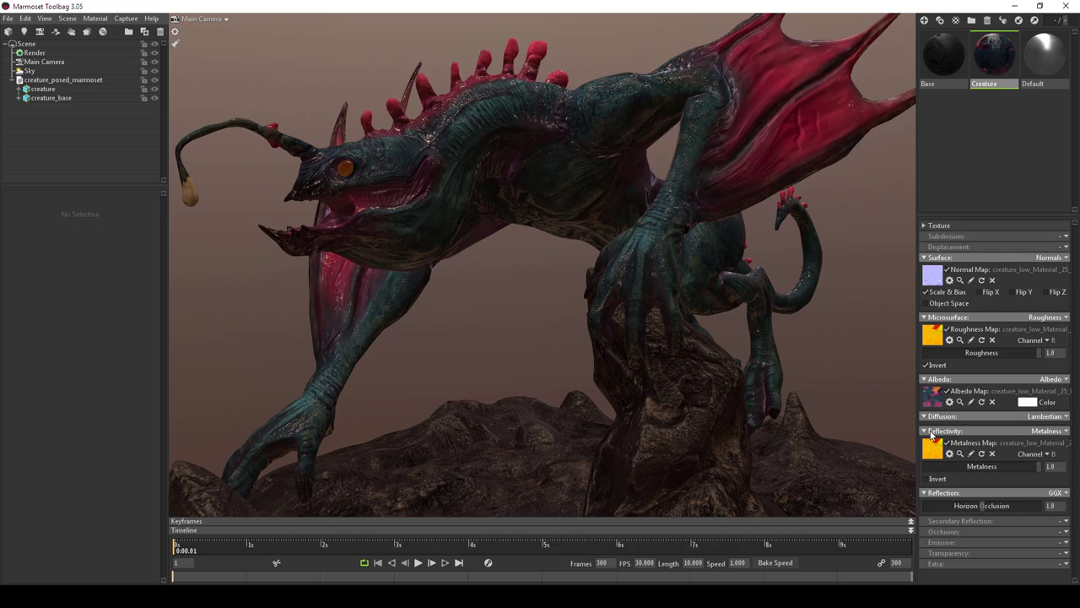
{"action": "left_click", "coordinate": [926, 478]}
{"action": "left_click", "coordinate": [926, 479]}
{"action": "left_click", "coordinate": [926, 479]}
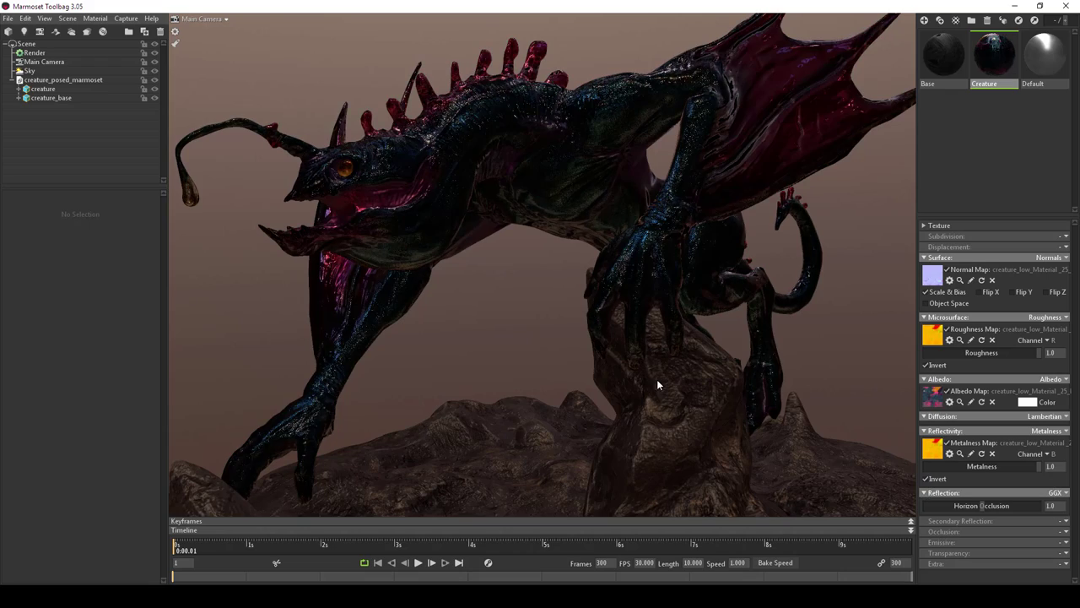
{"action": "left_click", "coordinate": [926, 479]}
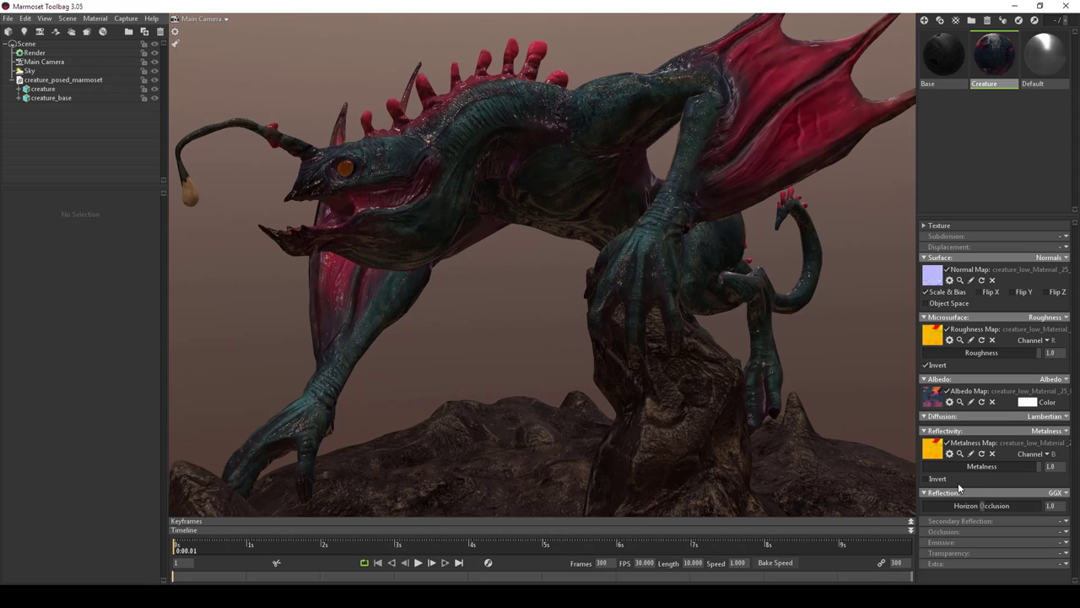
- Enable Occlusion on the Creature material, load the creature's packed occlusion, roughness and metallic texture as its map, and set the channel to B
{"action": "left_click", "coordinate": [1065, 532]}
{"action": "left_click", "coordinate": [1026, 555]}
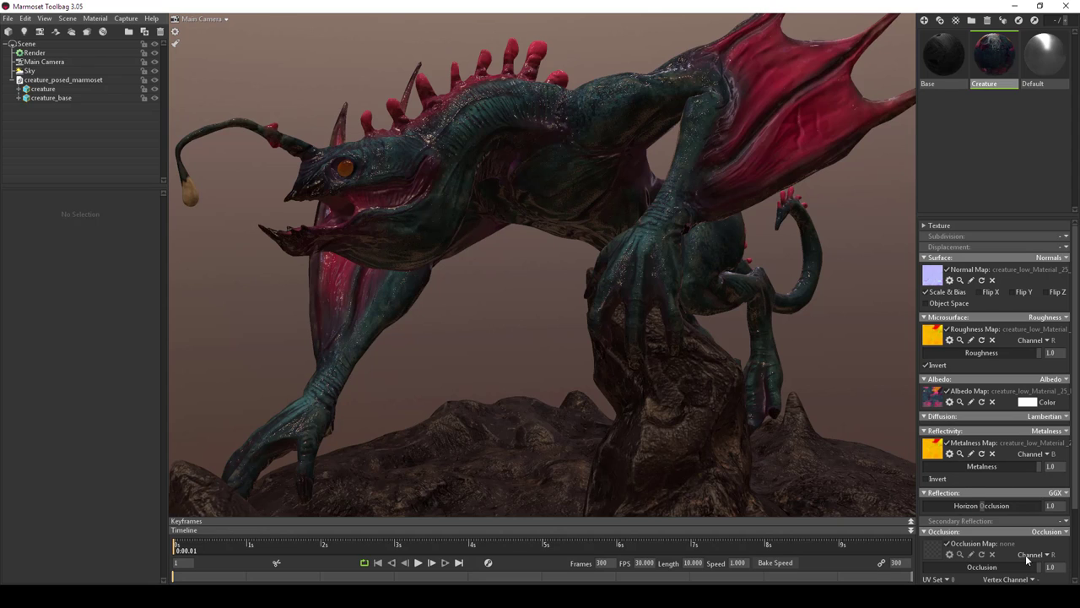
{"action": "scroll", "coordinate": [1037, 541], "scroll_direction": "down", "scroll_amount": 1}
{"action": "left_click", "coordinate": [932, 521]}
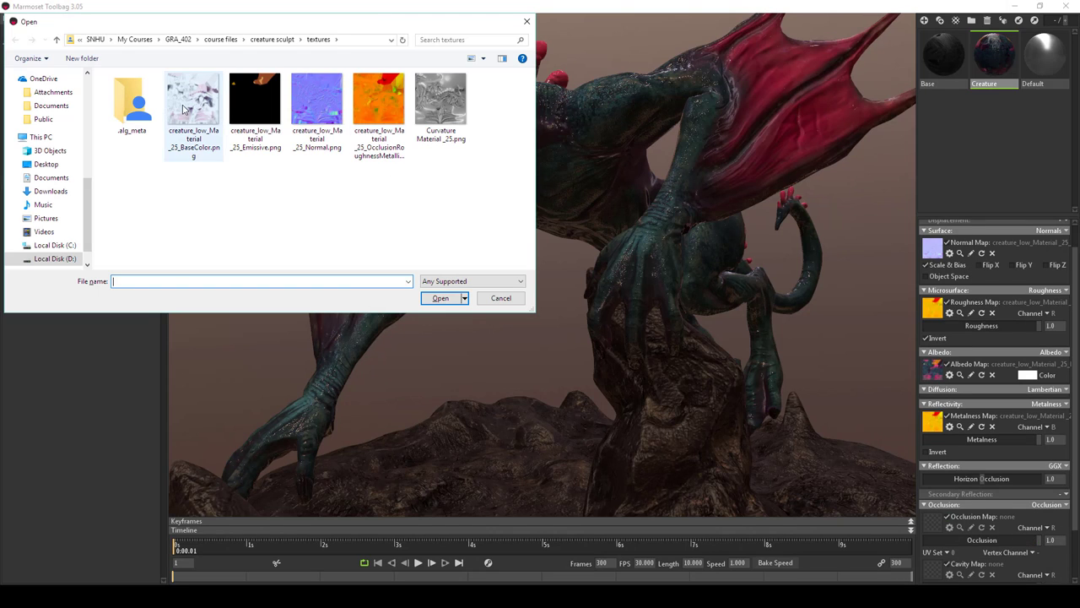
{"action": "left_click", "coordinate": [379, 101]}
{"action": "left_click", "coordinate": [442, 298]}
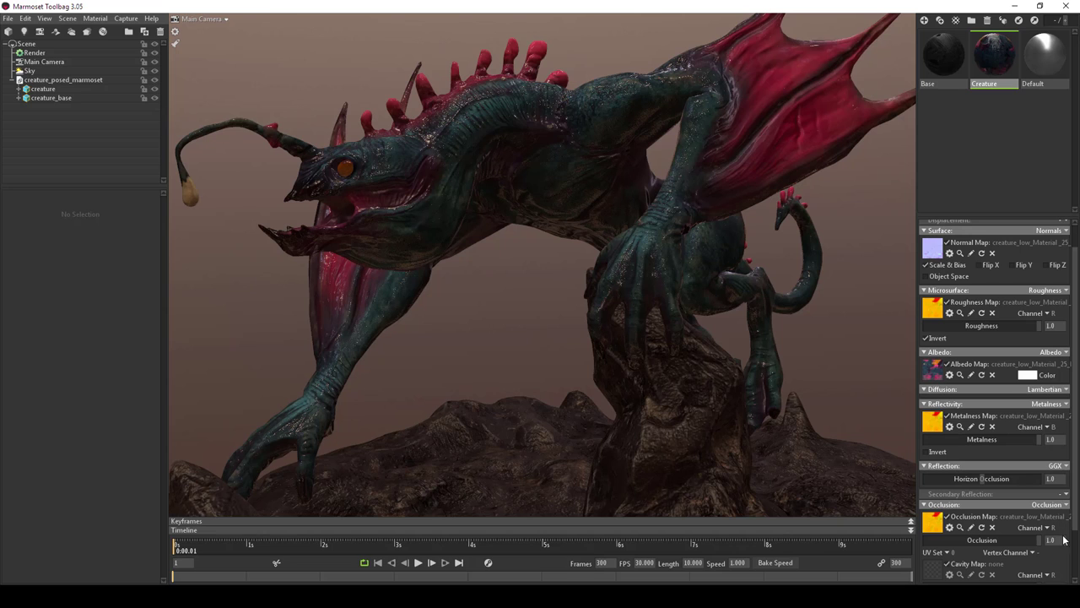
{"action": "left_click", "coordinate": [1037, 526]}
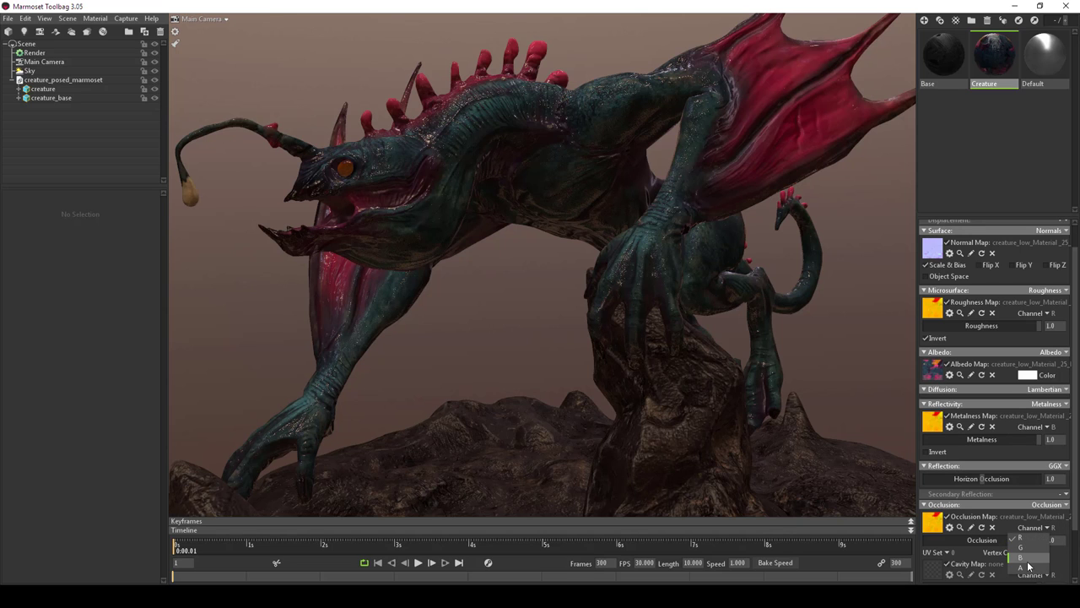
{"action": "left_click", "coordinate": [1025, 558]}
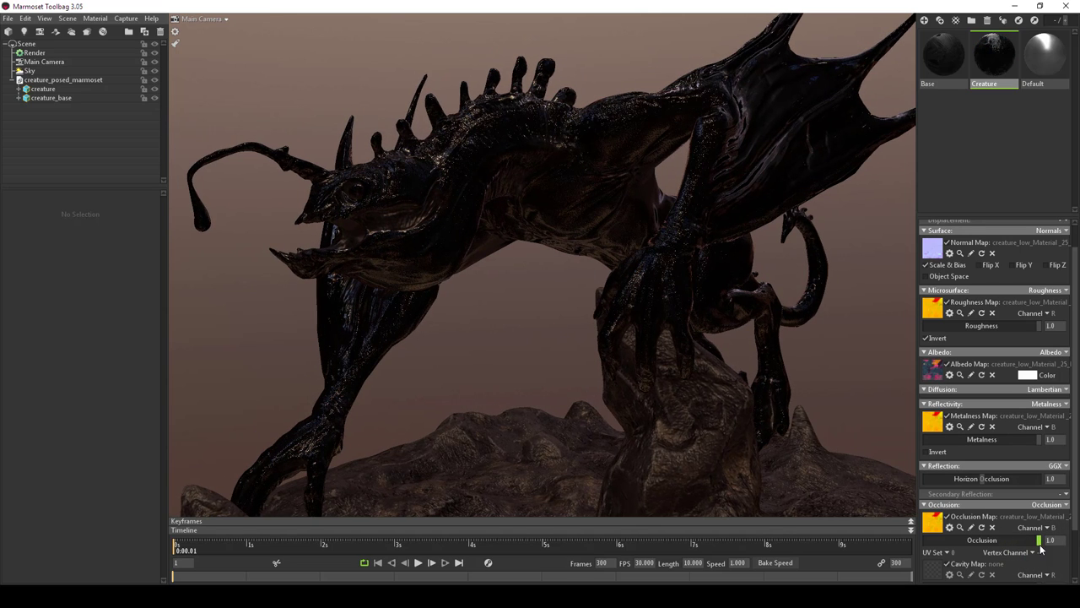
- Lower the Creature material's occlusion strength to 0.247 and check the lit creature
{"action": "mouse_move", "coordinate": [1040, 549]}
{"action": "left_mouse_down"}
{"action": "mouse_move", "coordinate": [937, 540]}
{"action": "mouse_move", "coordinate": [1058, 541]}
{"action": "mouse_move", "coordinate": [883, 530]}
{"action": "mouse_move", "coordinate": [993, 547]}
{"action": "left_mouse_up"}
{"action": "scroll", "coordinate": [992, 547], "scroll_direction": "down", "scroll_amount": 2}
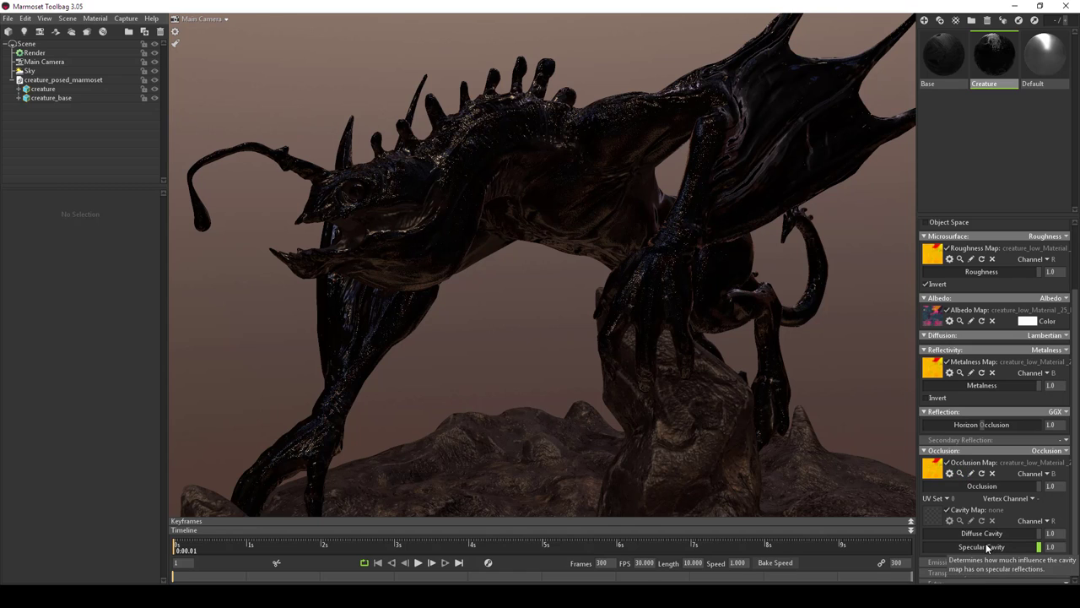
{"action": "left_click", "coordinate": [934, 515]}
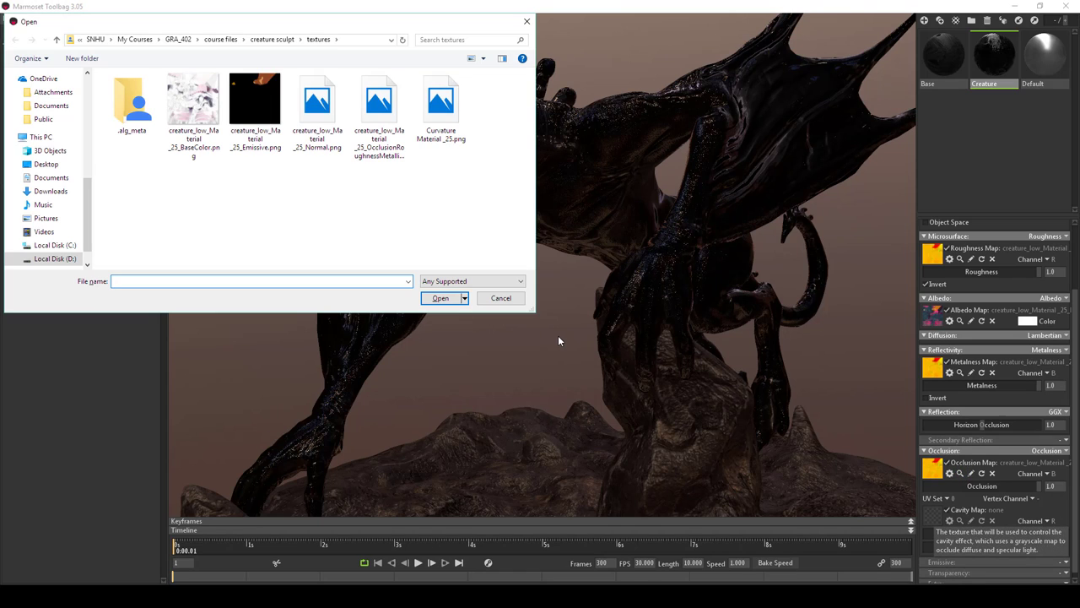
{"action": "left_click", "coordinate": [501, 298]}
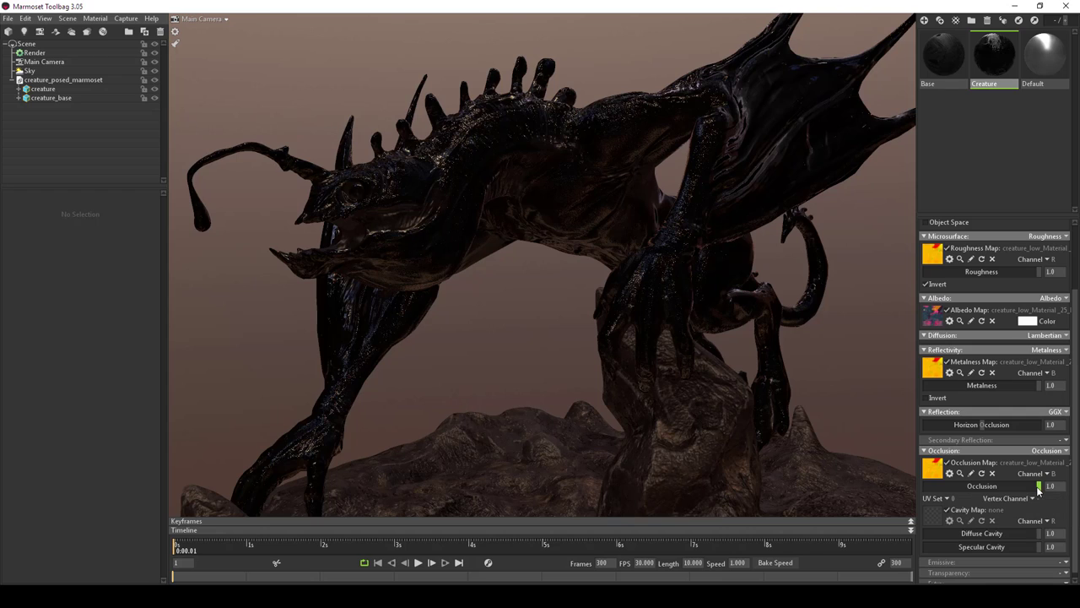
{"action": "mouse_move", "coordinate": [1039, 488]}
{"action": "left_mouse_down"}
{"action": "mouse_move", "coordinate": [940, 487]}
{"action": "mouse_move", "coordinate": [981, 479]}
{"action": "mouse_move", "coordinate": [953, 481]}
{"action": "left_mouse_up"}
{"action": "left_click_drag", "start_coordinate": [625, 332], "coordinate": [634, 355]}
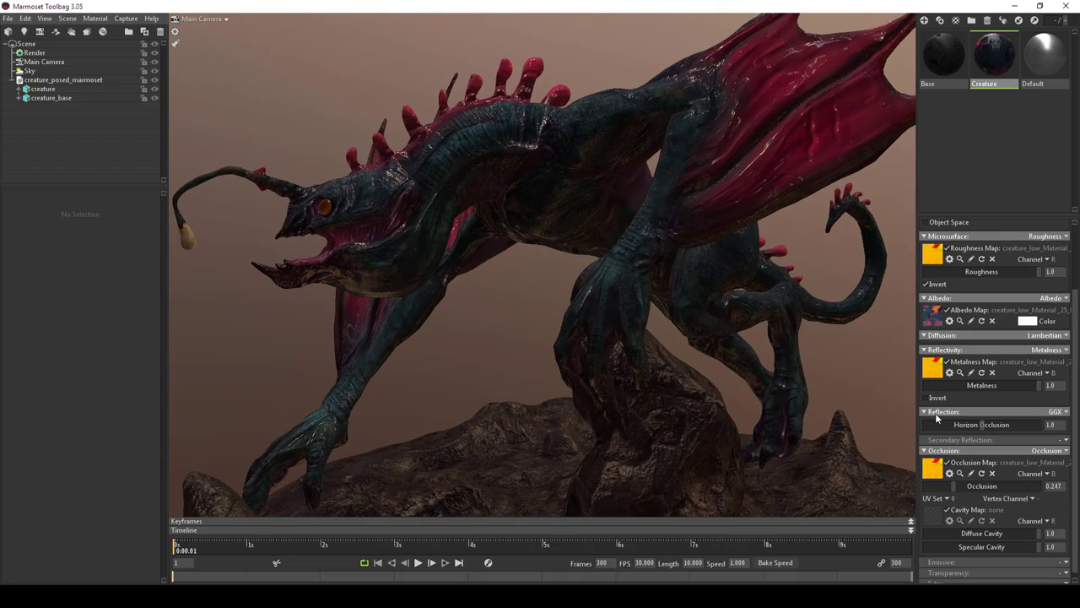
- Try the Creature material's roughness map without inversion at a roughness of 0.455 and inspect the skin up close
{"action": "left_click", "coordinate": [927, 286]}
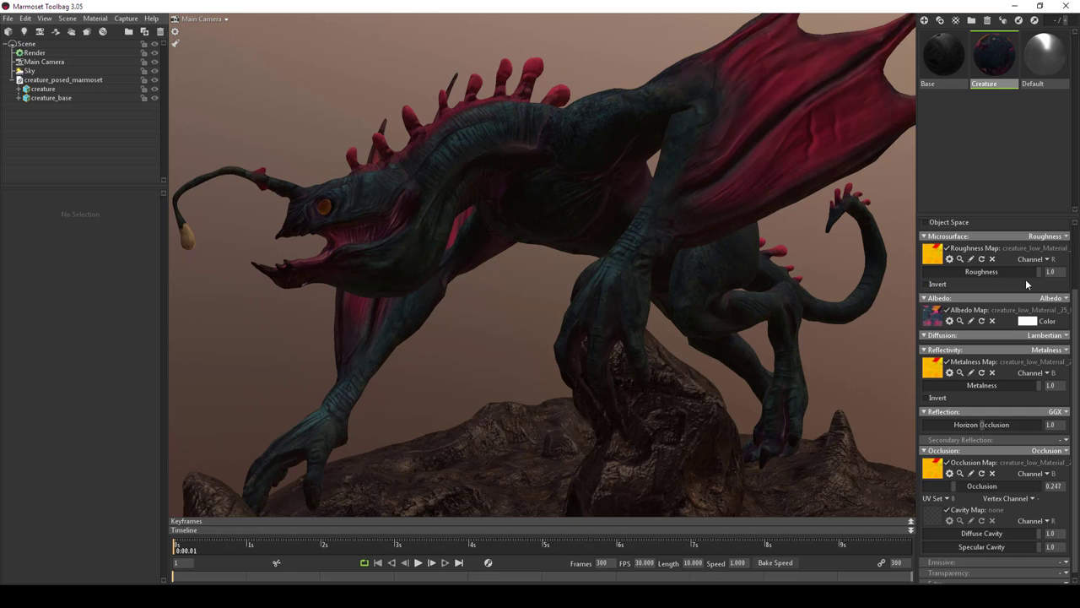
{"action": "left_click_drag", "start_coordinate": [1044, 276], "coordinate": [978, 276]}
{"action": "left_click_drag", "start_coordinate": [697, 383], "coordinate": [571, 311]}
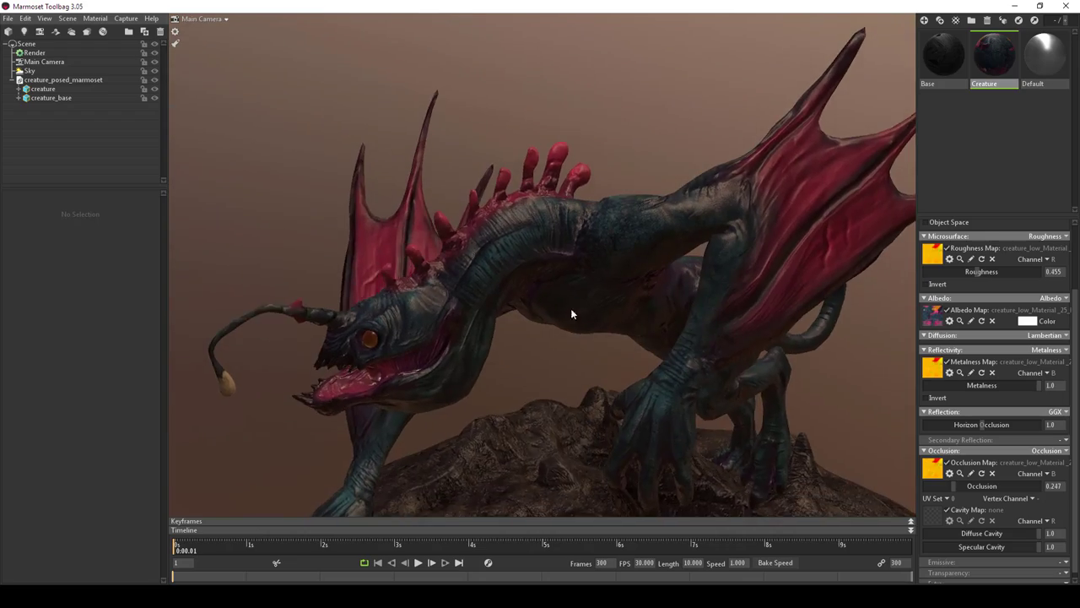
{"action": "right_click_drag", "start_coordinate": [571, 311], "coordinate": [668, 340]}
{"action": "left_click_drag", "start_coordinate": [667, 339], "coordinate": [812, 275], "text": "shift"}
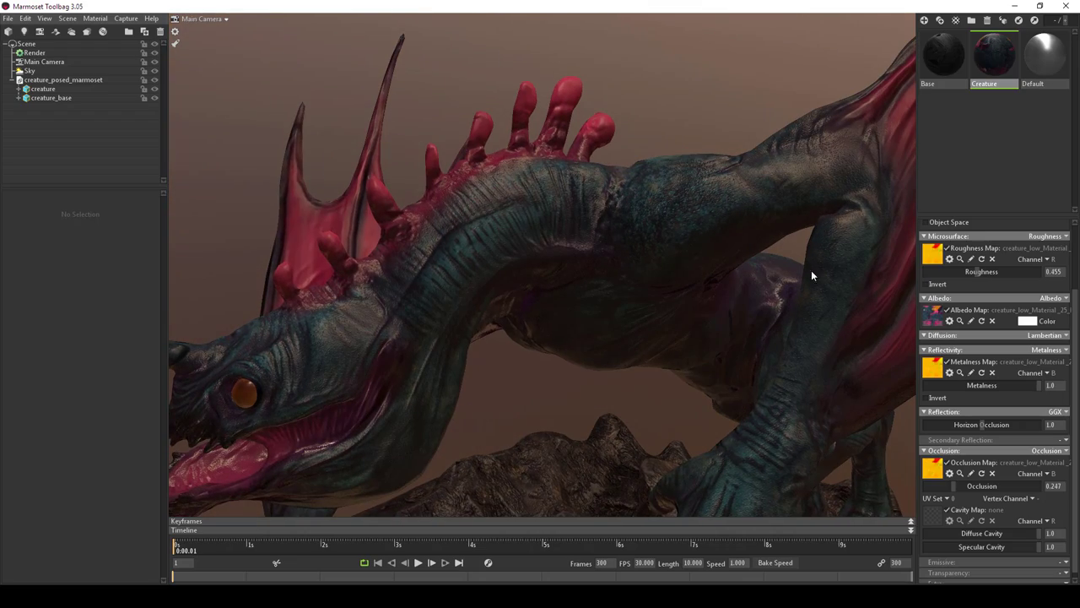
- Invert the Creature material's roughness map again and set its roughness to 0.594
{"action": "left_click", "coordinate": [927, 286]}
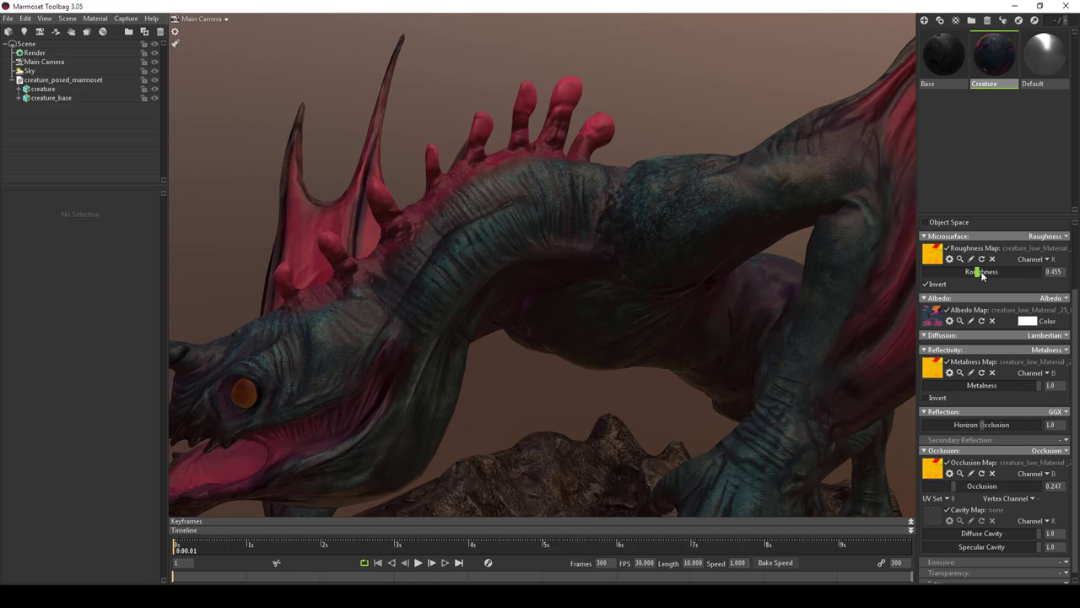
{"action": "mouse_move", "coordinate": [981, 275]}
{"action": "left_mouse_down"}
{"action": "mouse_move", "coordinate": [1004, 275]}
{"action": "mouse_move", "coordinate": [891, 271]}
{"action": "mouse_move", "coordinate": [994, 272]}
{"action": "left_mouse_up"}
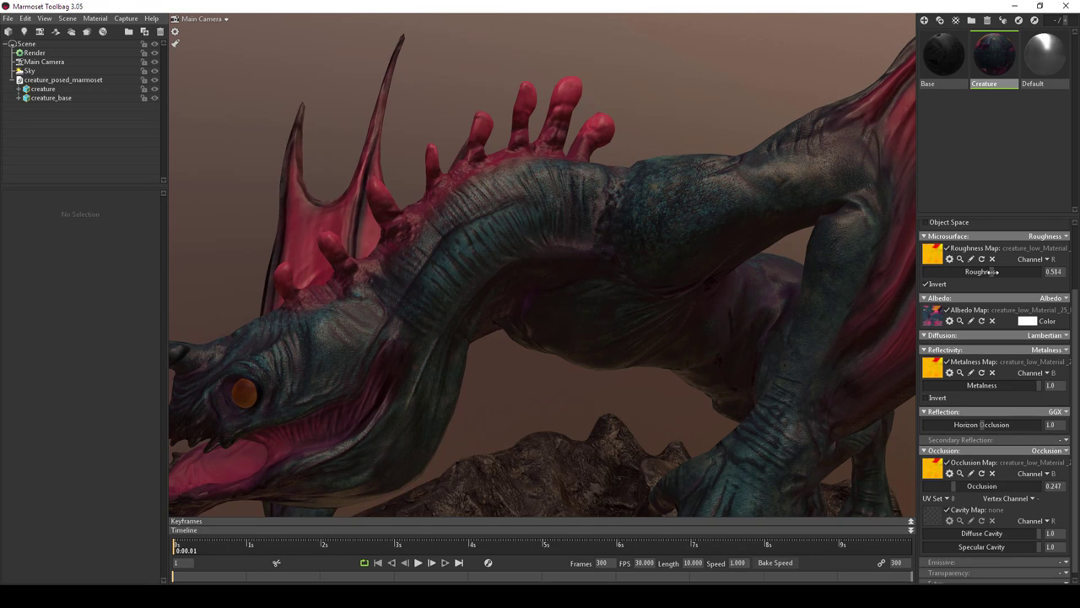
{"action": "mouse_move", "coordinate": [683, 335]}
{"action": "left_mouse_down", "text": "shift"}
{"action": "mouse_move", "coordinate": [721, 338]}
{"action": "mouse_move", "coordinate": [574, 325]}
{"action": "mouse_move", "coordinate": [616, 330]}
{"action": "left_mouse_up", "text": "shift"}
- Compare the creature's normal map with and without Flip Y, leave Flip Y enabled, and inspect the head
{"action": "scroll", "coordinate": [922, 282], "scroll_direction": "up", "scroll_amount": 3}
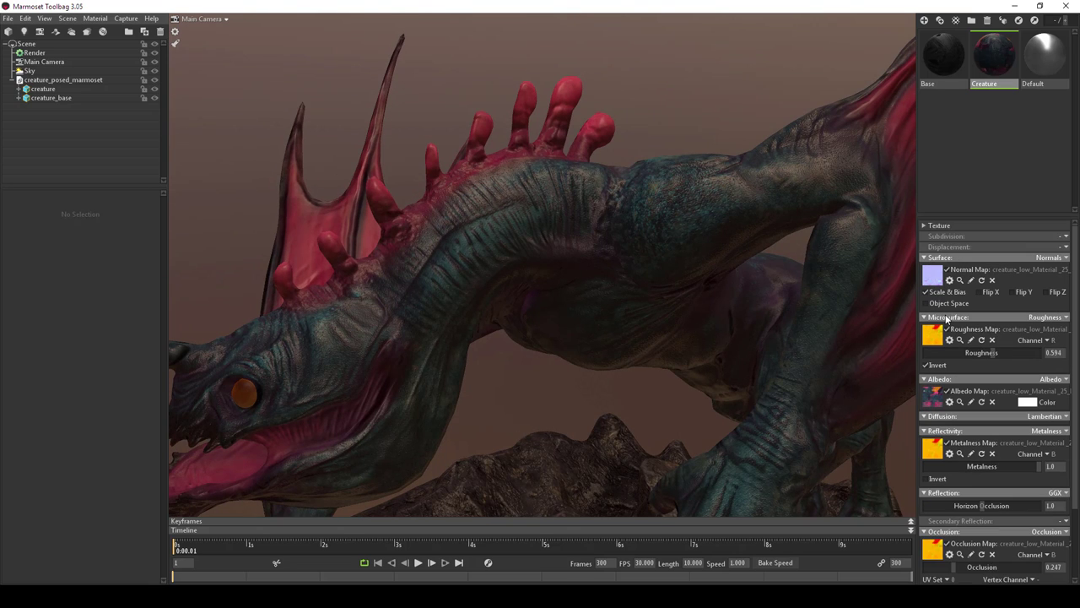
{"action": "left_click", "coordinate": [1015, 296]}
{"action": "left_click", "coordinate": [1015, 296]}
{"action": "left_click", "coordinate": [1015, 295]}
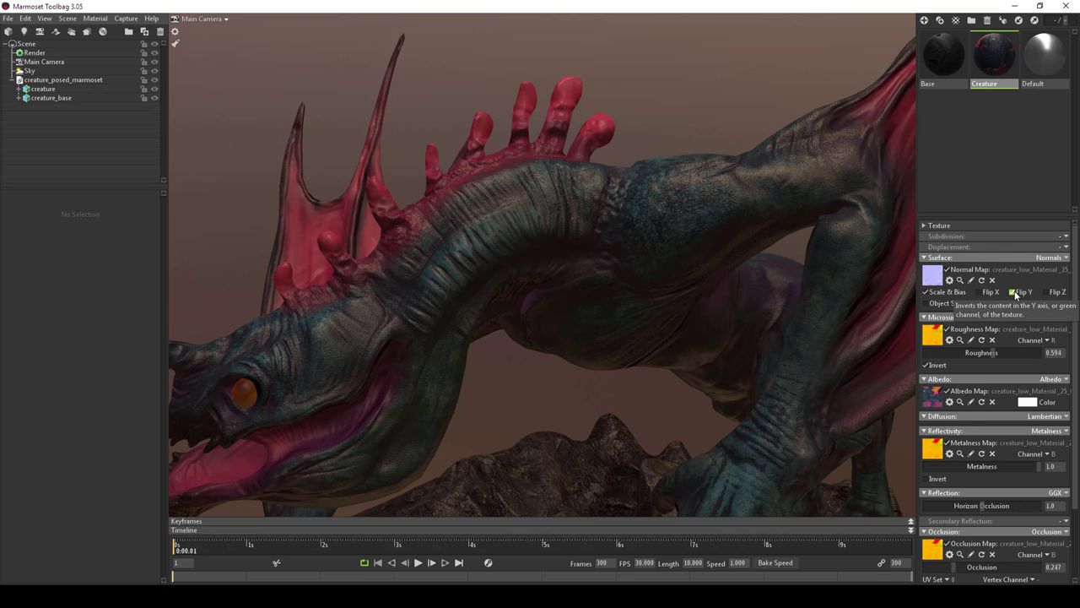
{"action": "left_click", "coordinate": [1015, 293]}
{"action": "left_click", "coordinate": [1015, 295]}
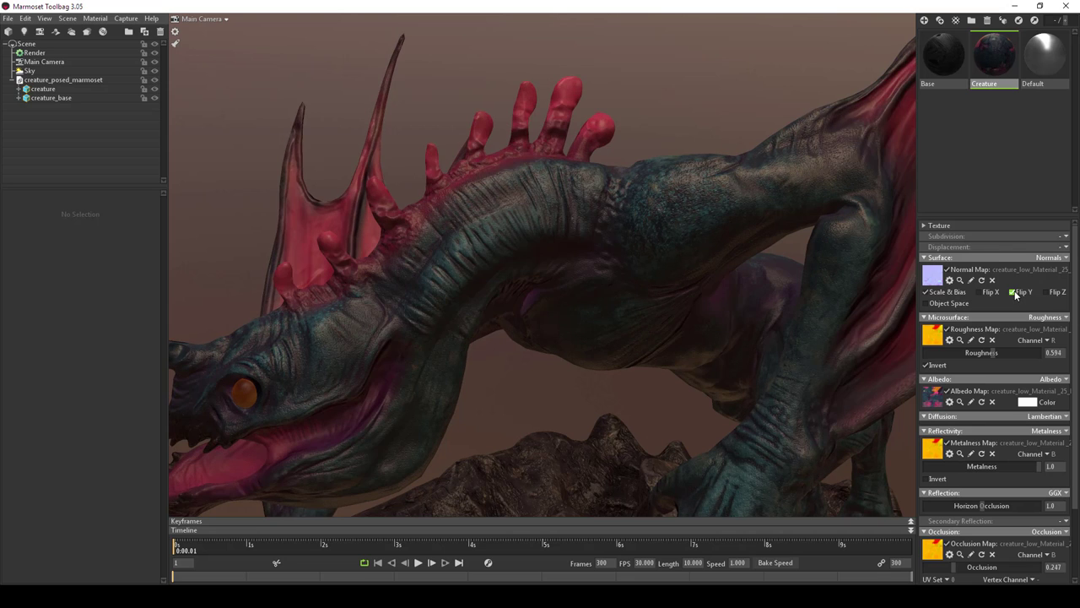
{"action": "left_click", "coordinate": [1015, 295]}
{"action": "left_click", "coordinate": [1015, 294]}
{"action": "left_click_drag", "start_coordinate": [596, 386], "coordinate": [641, 346]}
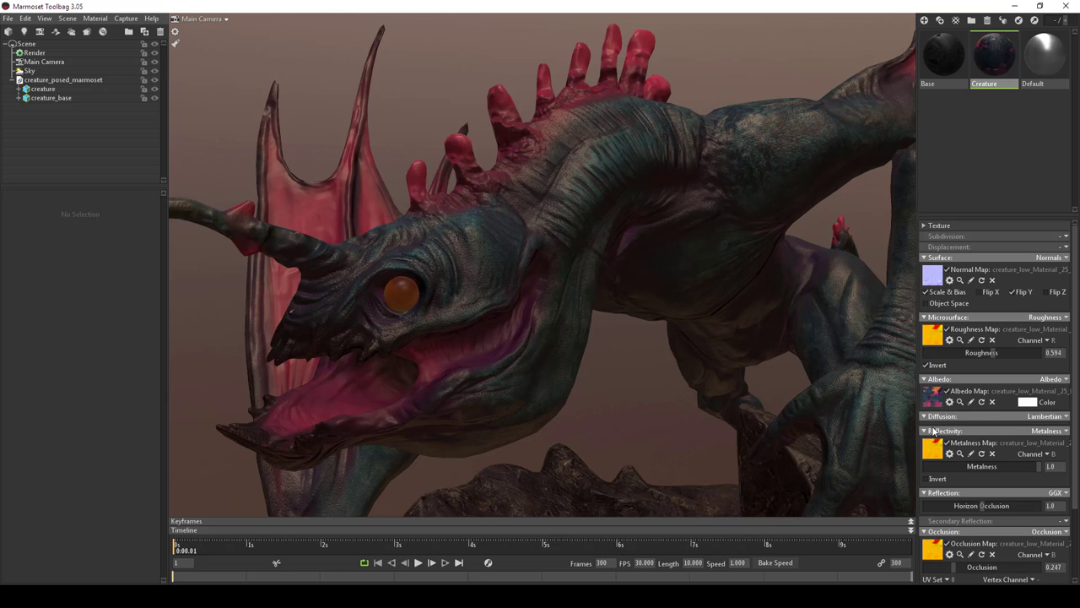
- Set the Creature material's diffusion to Subsurface Scatter and load creature_low_Material _25_BaseColor.png as the scatter map
{"action": "left_click", "coordinate": [1065, 417]}
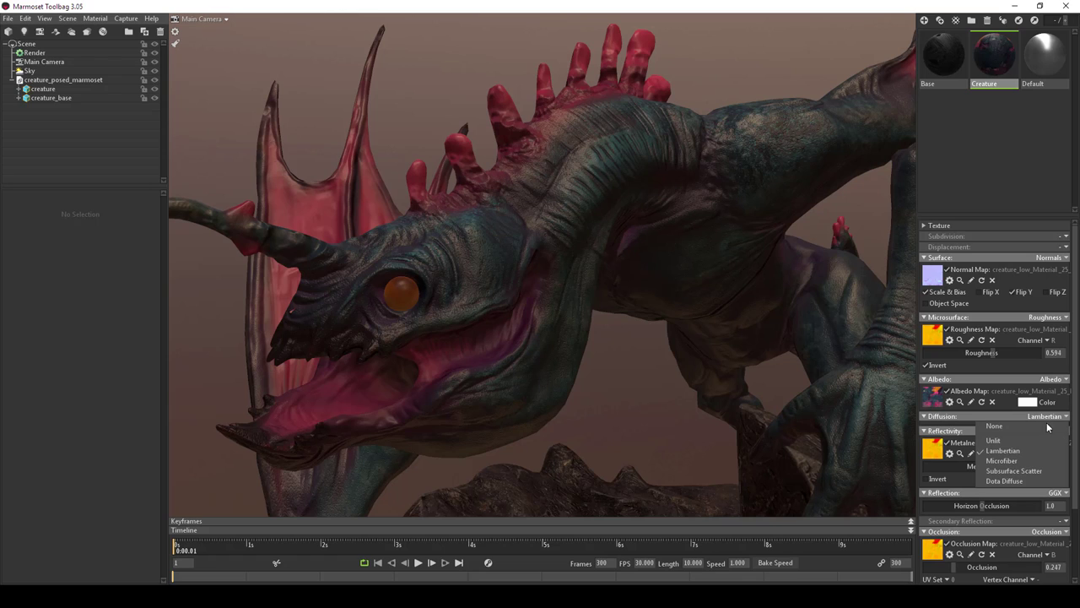
{"action": "left_click", "coordinate": [1026, 470]}
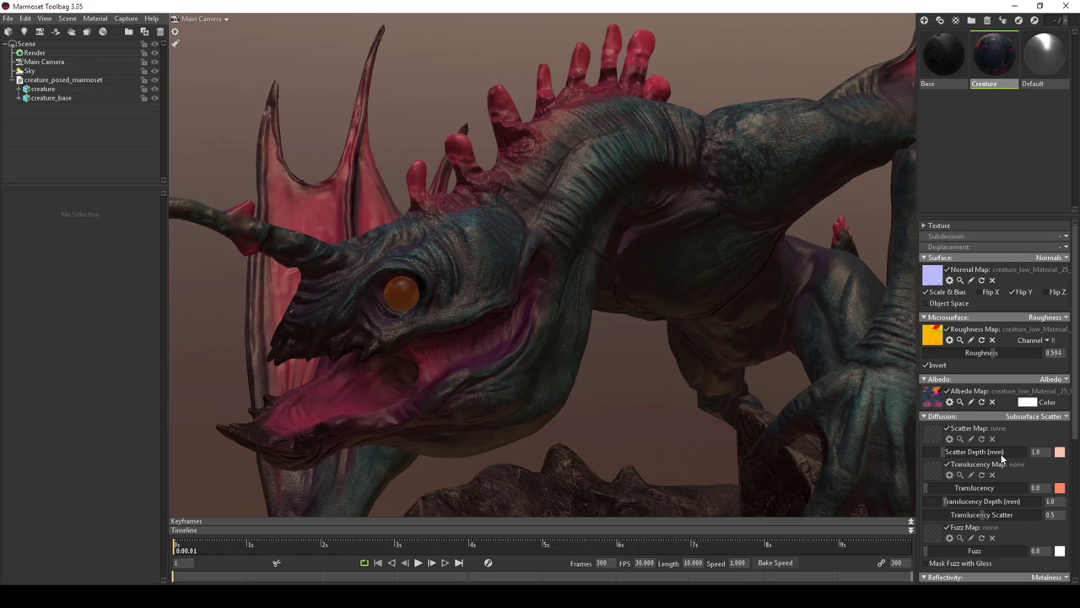
{"action": "left_click", "coordinate": [934, 435]}
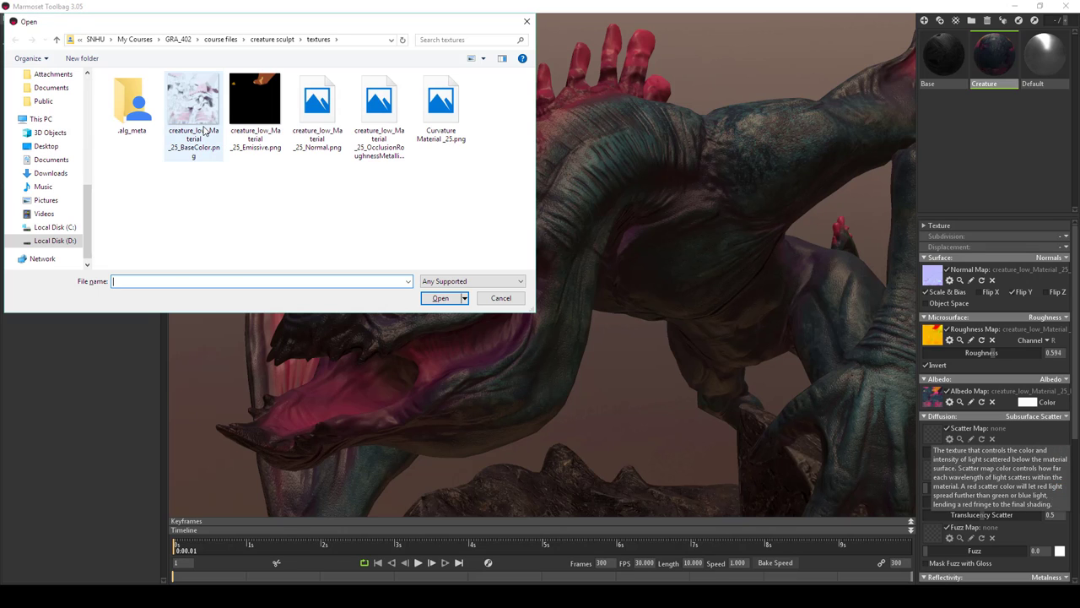
{"action": "left_click", "coordinate": [437, 298]}
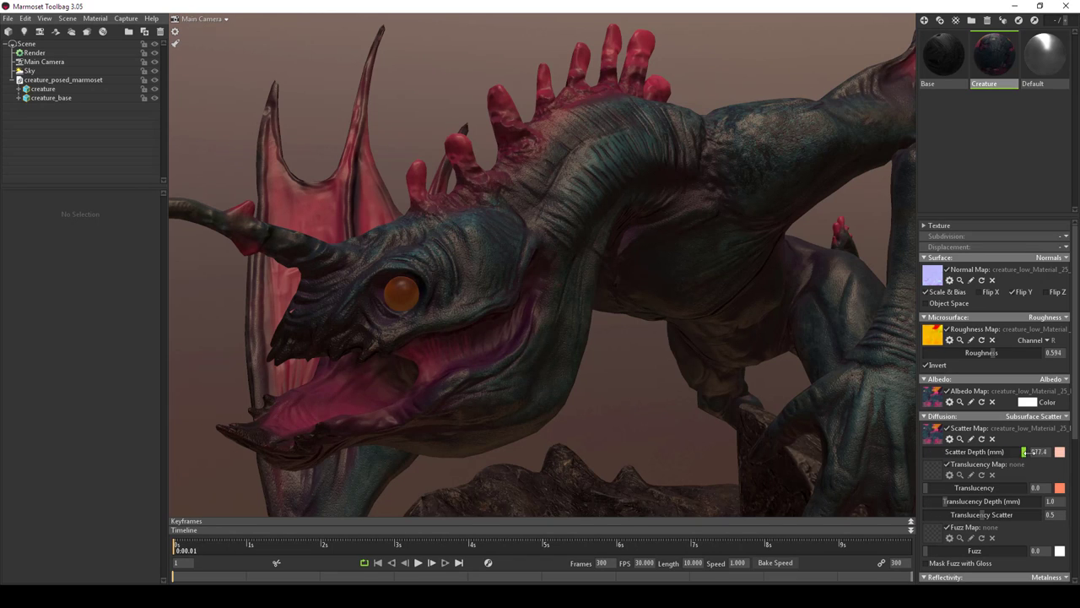
- Set the scatter depth to 977.4 mm with scatter colour ffc3b2 and check the creature from further back
{"action": "left_click_drag", "start_coordinate": [976, 453], "coordinate": [1079, 453]}
{"action": "left_click", "coordinate": [1060, 452]}
{"action": "mouse_move", "coordinate": [256, 479]}
{"action": "left_mouse_down"}
{"action": "mouse_move", "coordinate": [283, 475]}
{"action": "mouse_move", "coordinate": [299, 435]}
{"action": "mouse_move", "coordinate": [212, 388]}
{"action": "mouse_move", "coordinate": [254, 504]}
{"action": "mouse_move", "coordinate": [187, 481]}
{"action": "mouse_move", "coordinate": [277, 494]}
{"action": "mouse_move", "coordinate": [276, 383]}
{"action": "mouse_move", "coordinate": [220, 422]}
{"action": "left_mouse_up"}
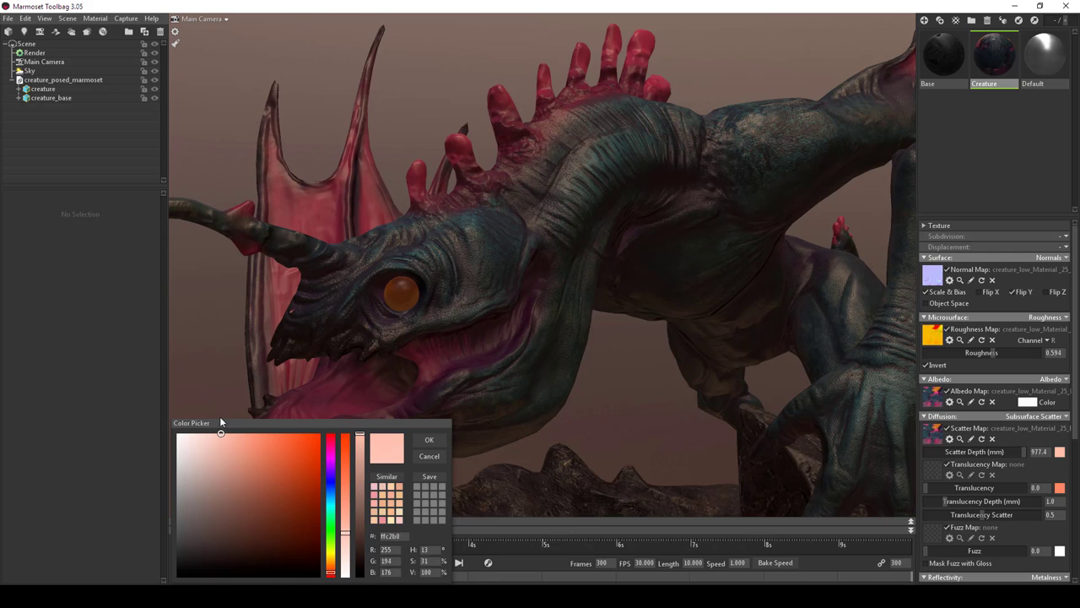
{"action": "left_click", "coordinate": [429, 439]}
{"action": "left_click_drag", "start_coordinate": [507, 448], "coordinate": [515, 394]}
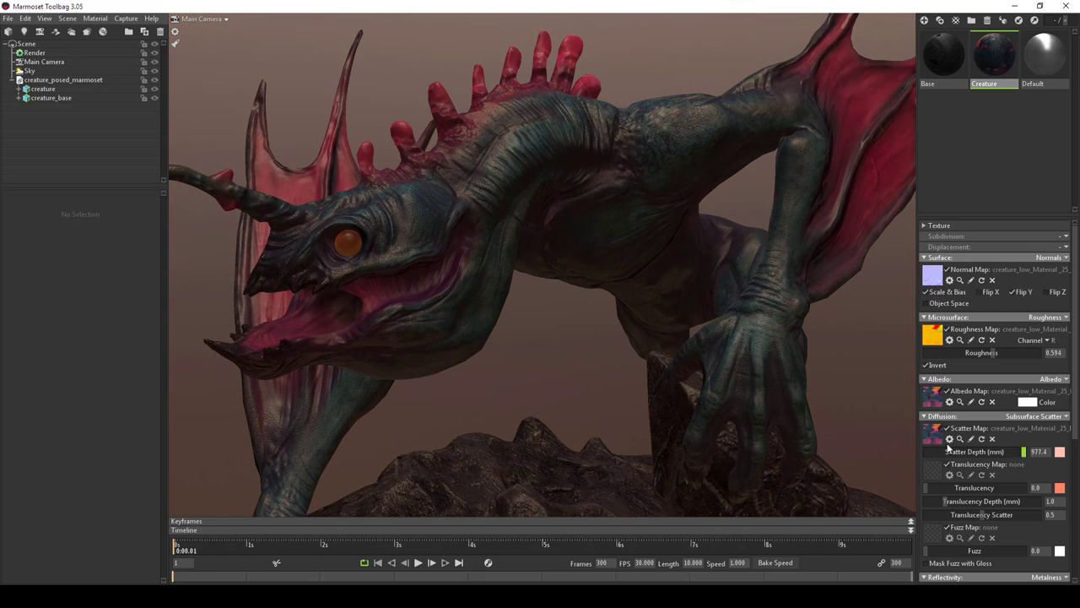
- Compare the creature with the scatter map off and on, raise the scatter depth to 1000 mm, and leave the map enabled
{"action": "left_click", "coordinate": [947, 429]}
{"action": "left_click", "coordinate": [947, 429]}
{"action": "left_click", "coordinate": [948, 428]}
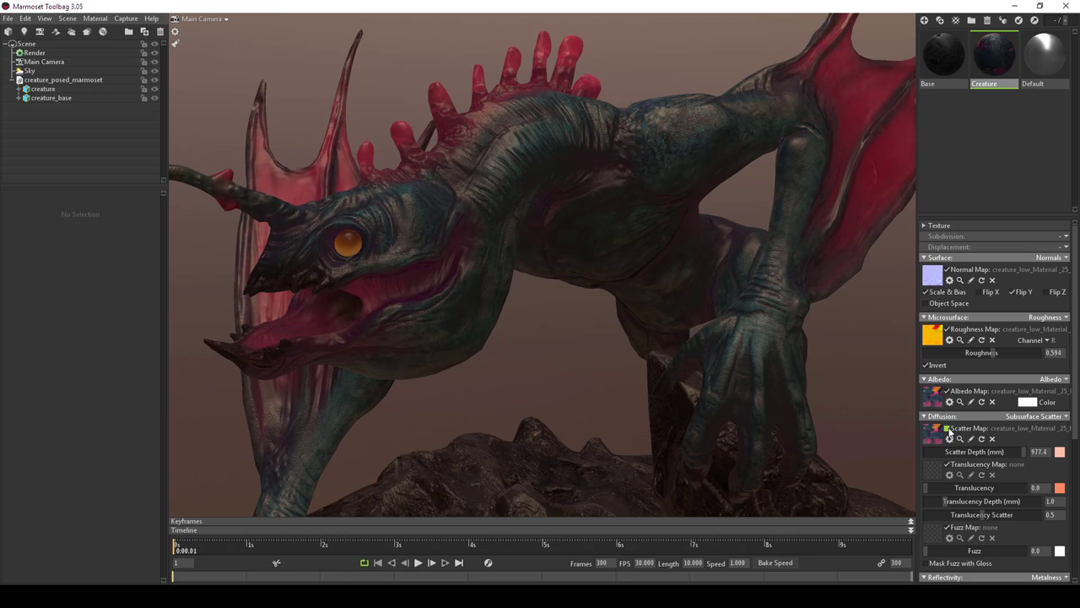
{"action": "left_click", "coordinate": [947, 429]}
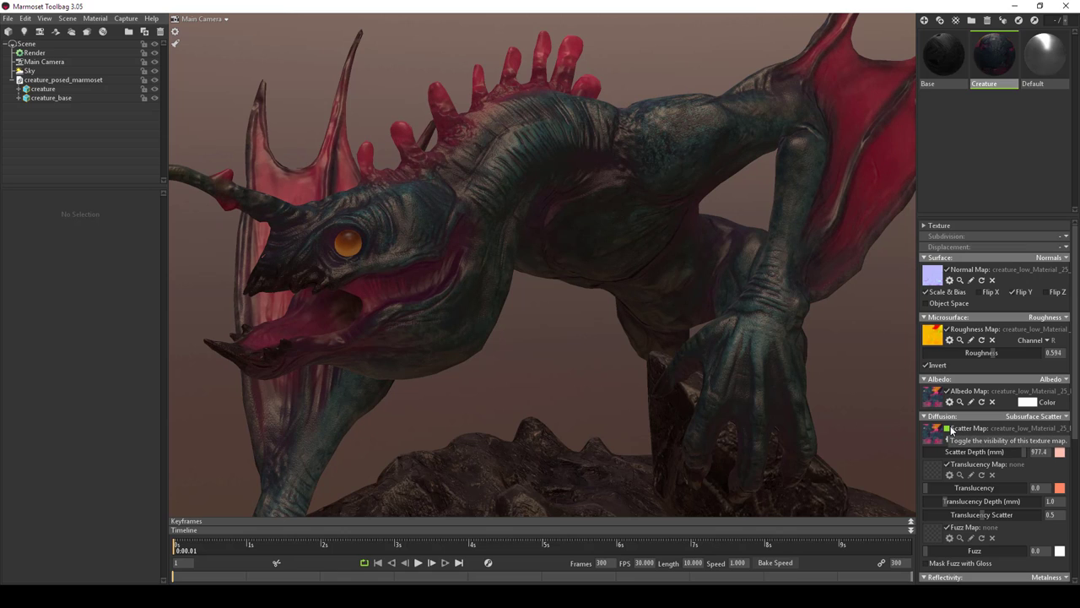
{"action": "left_click", "coordinate": [950, 429]}
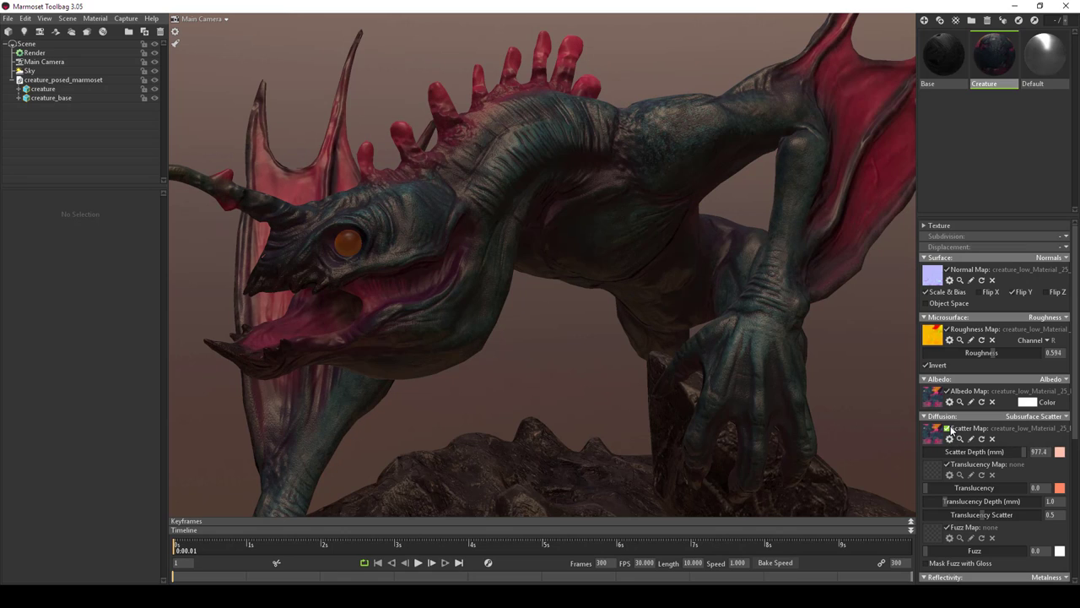
{"action": "left_click", "coordinate": [950, 429]}
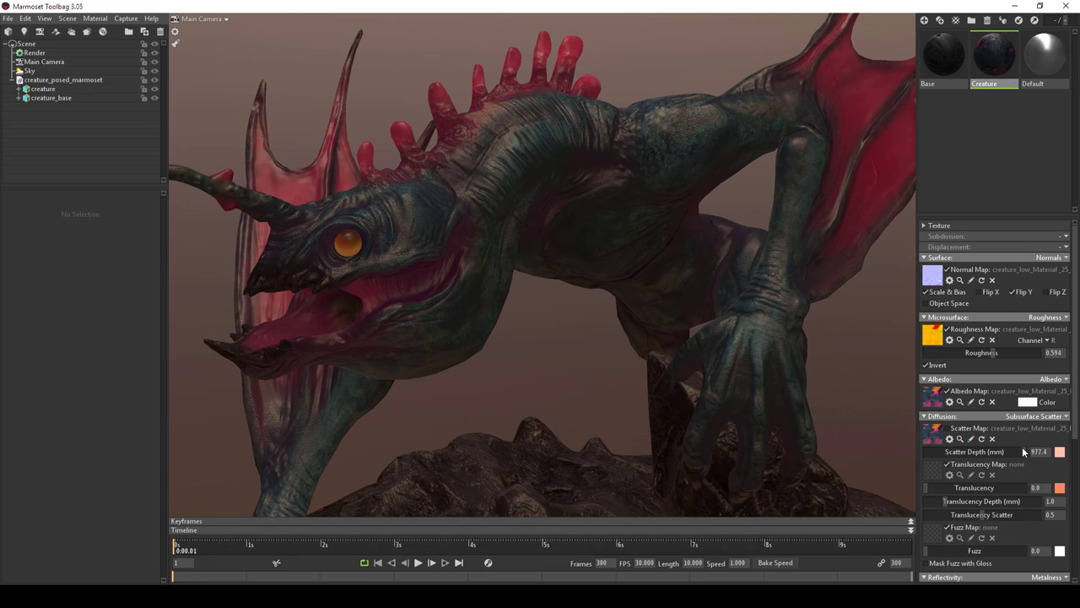
{"action": "mouse_move", "coordinate": [1025, 455]}
{"action": "left_mouse_down"}
{"action": "mouse_move", "coordinate": [859, 446]}
{"action": "mouse_move", "coordinate": [1031, 446]}
{"action": "left_mouse_up"}
{"action": "left_click", "coordinate": [947, 428]}
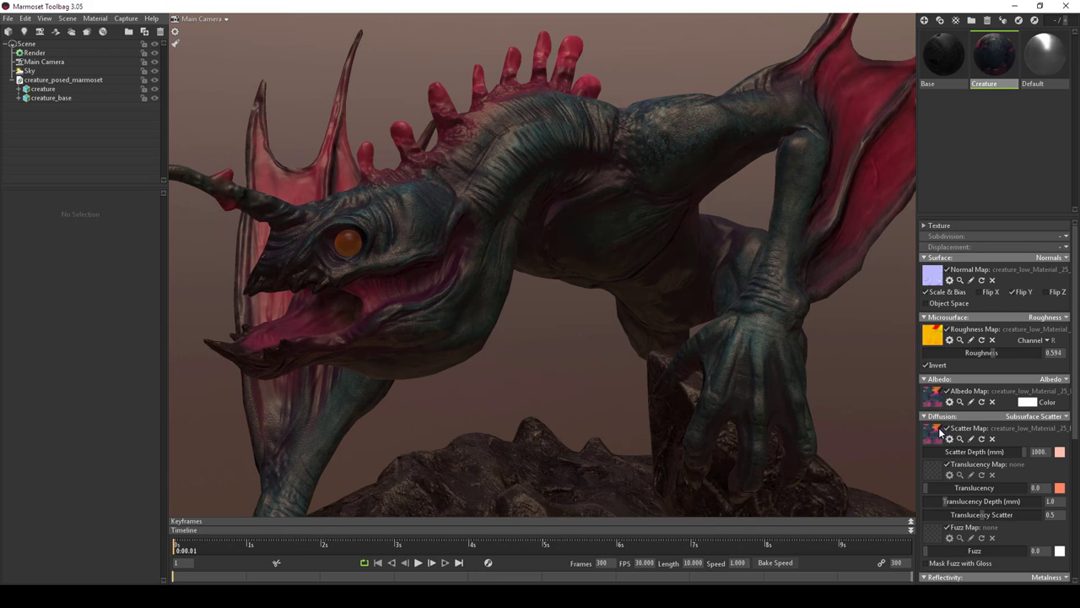
{"action": "left_click", "coordinate": [1067, 417]}
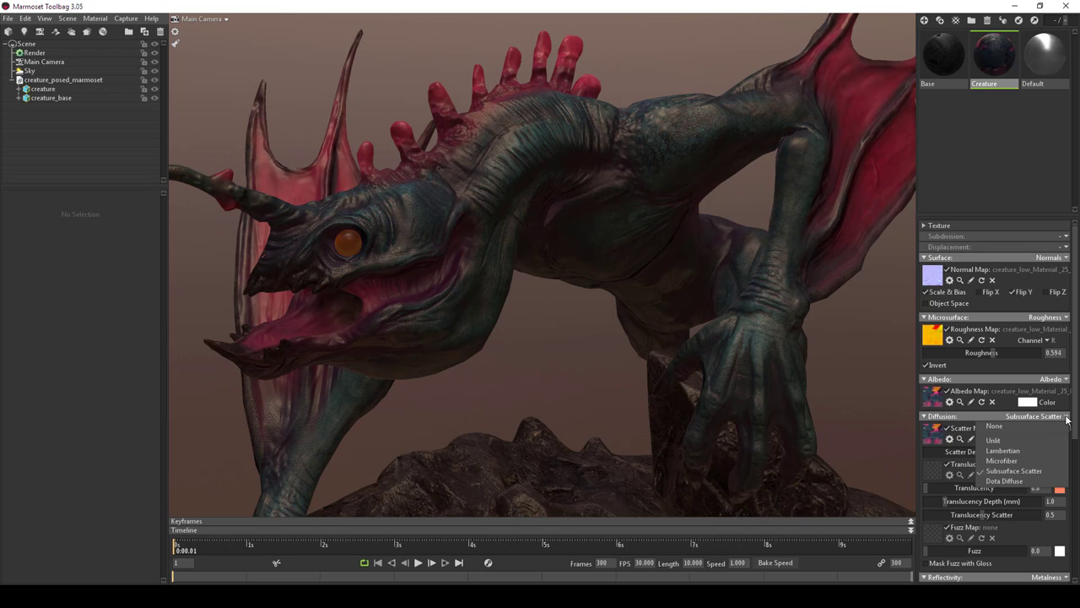
{"action": "left_click", "coordinate": [1066, 417]}
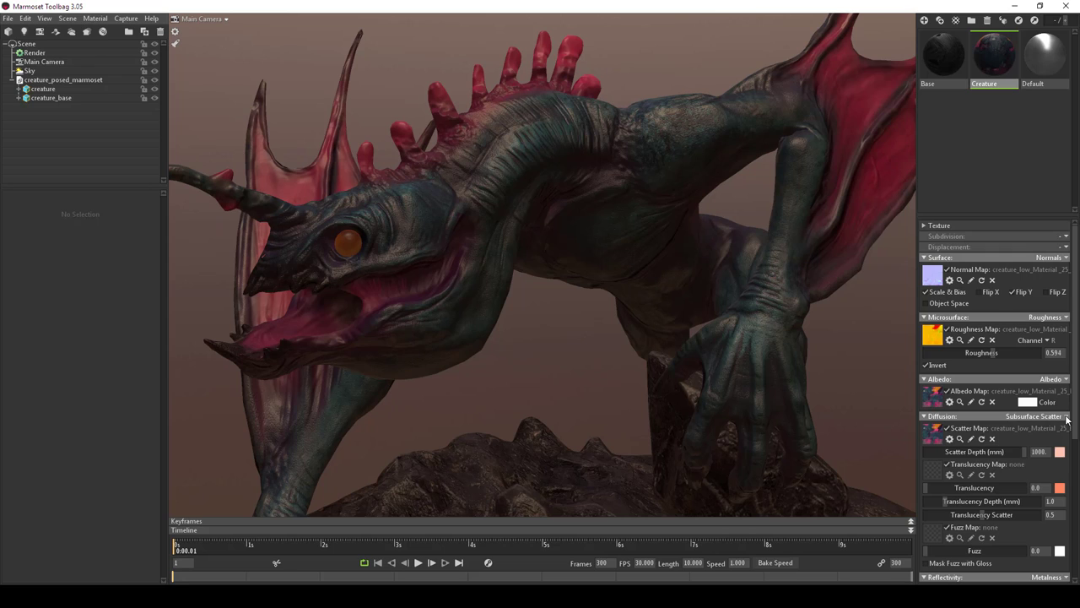
{"action": "left_click", "coordinate": [1067, 416]}
{"action": "left_click", "coordinate": [1066, 417]}
{"action": "left_click_drag", "start_coordinate": [926, 487], "coordinate": [934, 481]}
{"action": "scroll", "coordinate": [968, 486], "scroll_direction": "down", "scroll_amount": 1}
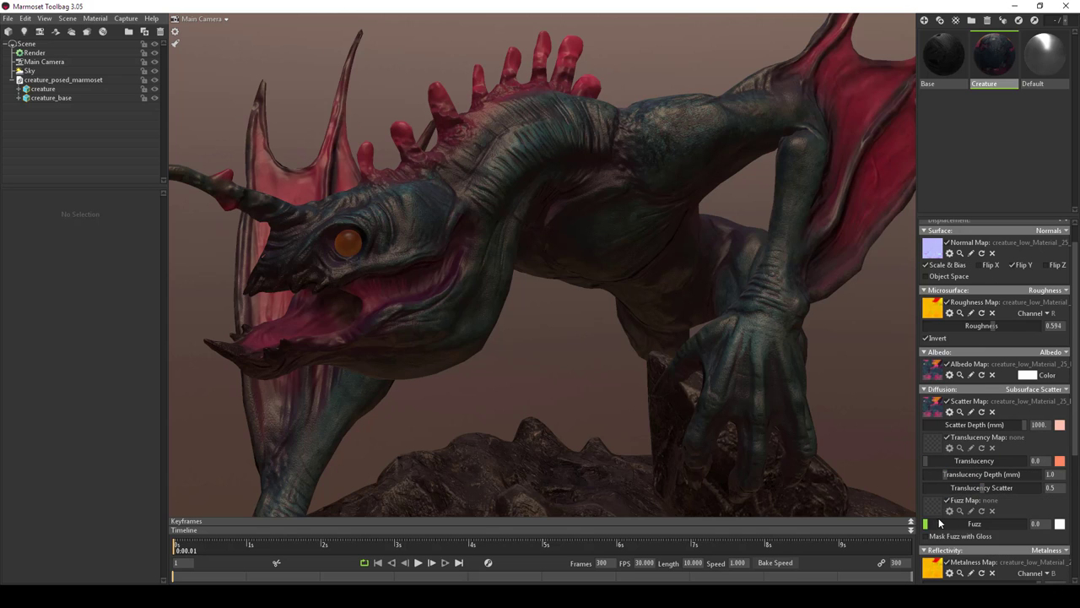
{"action": "scroll", "coordinate": [939, 524], "scroll_direction": "down", "scroll_amount": 1}
{"action": "scroll", "coordinate": [998, 463], "scroll_direction": "up", "scroll_amount": 2}
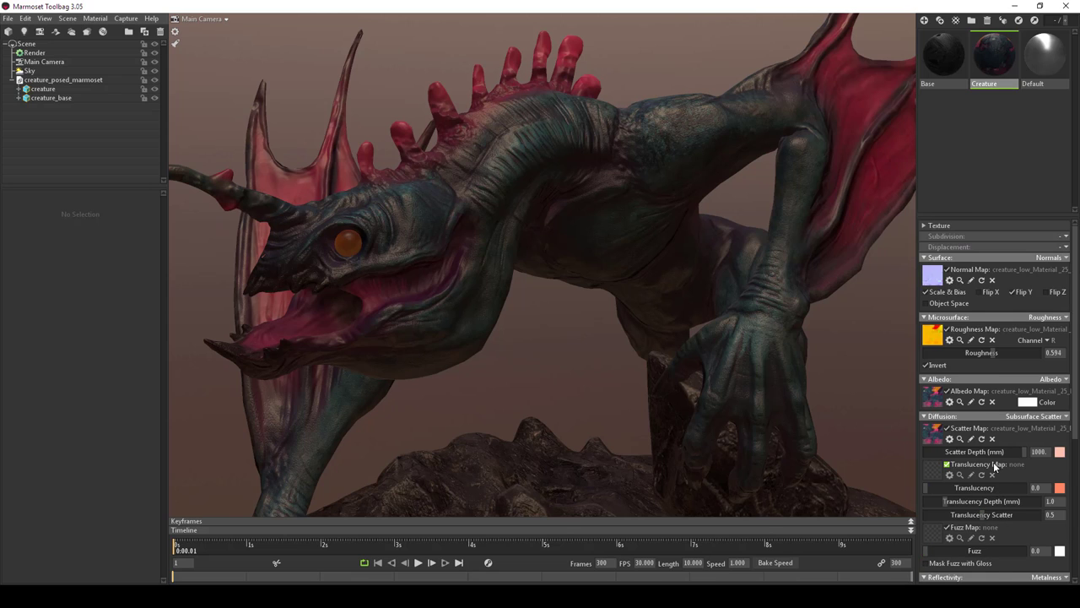
- Enable the Emissive channel on the Creature material and load creature_low_Material _25_Emissive.png as its emissive map
{"action": "mouse_move", "coordinate": [934, 436]}
{"action": "mouse_move", "coordinate": [758, 355]}
{"action": "left_mouse_down", "text": "shift"}
{"action": "mouse_move", "coordinate": [763, 365]}
{"action": "mouse_move", "coordinate": [709, 363]}
{"action": "mouse_move", "coordinate": [815, 377]}
{"action": "mouse_move", "coordinate": [766, 377]}
{"action": "mouse_move", "coordinate": [788, 402]}
{"action": "mouse_move", "coordinate": [856, 410]}
{"action": "mouse_move", "coordinate": [696, 411]}
{"action": "mouse_move", "coordinate": [735, 393]}
{"action": "mouse_move", "coordinate": [716, 397]}
{"action": "mouse_move", "coordinate": [721, 414]}
{"action": "mouse_move", "coordinate": [558, 316]}
{"action": "mouse_move", "coordinate": [643, 296]}
{"action": "mouse_move", "coordinate": [605, 327]}
{"action": "mouse_move", "coordinate": [626, 297]}
{"action": "mouse_move", "coordinate": [526, 277]}
{"action": "mouse_move", "coordinate": [729, 351]}
{"action": "mouse_move", "coordinate": [825, 333]}
{"action": "mouse_move", "coordinate": [926, 355]}
{"action": "mouse_move", "coordinate": [908, 325]}
{"action": "mouse_move", "coordinate": [810, 301]}
{"action": "mouse_move", "coordinate": [644, 292]}
{"action": "mouse_move", "coordinate": [743, 287]}
{"action": "mouse_move", "coordinate": [980, 420]}
{"action": "left_mouse_up", "text": "shift"}
{"action": "scroll", "coordinate": [1005, 455], "scroll_direction": "down", "scroll_amount": 4}
{"action": "scroll", "coordinate": [1002, 481], "scroll_direction": "down", "scroll_amount": 2}
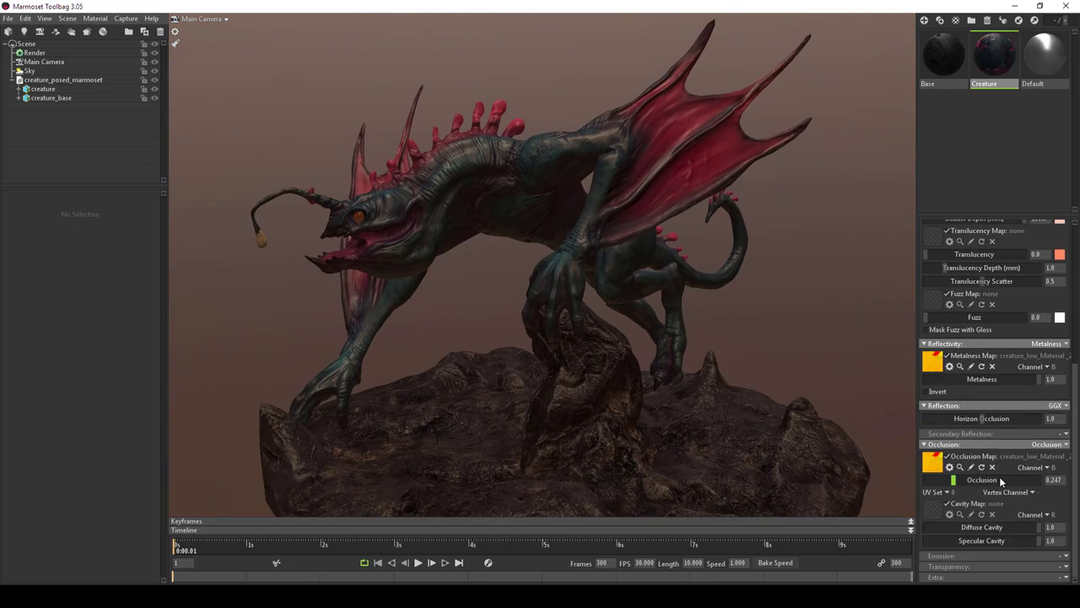
{"action": "left_click", "coordinate": [1066, 556]}
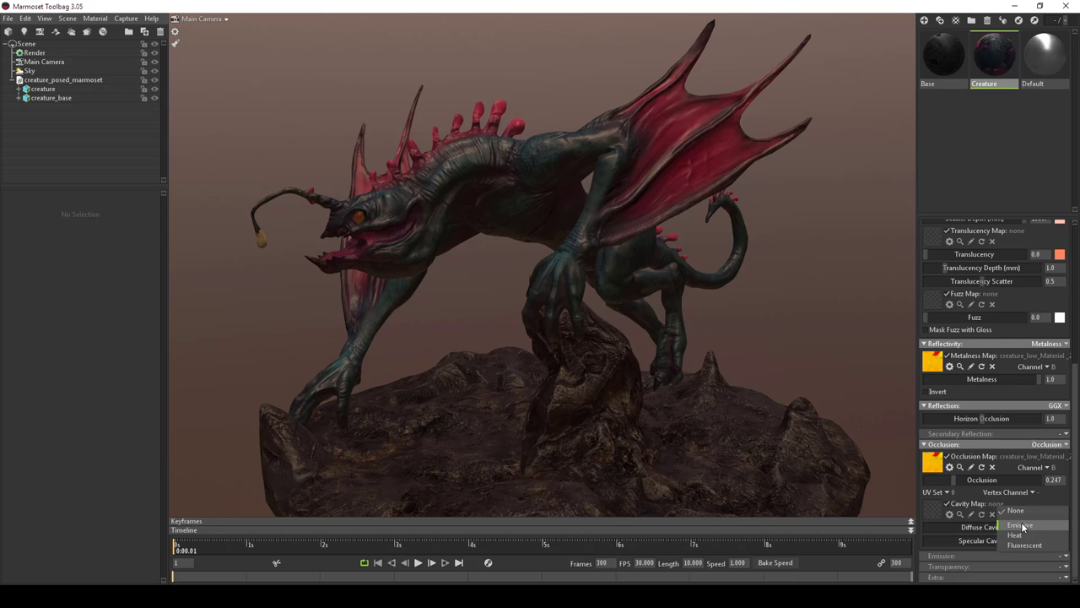
{"action": "left_click", "coordinate": [1019, 524]}
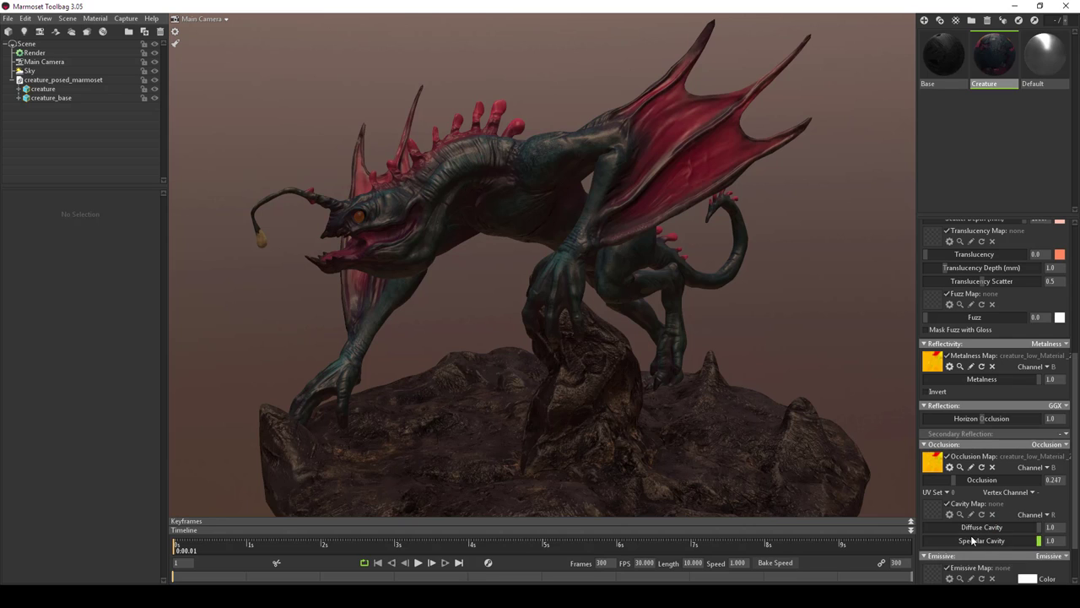
{"action": "scroll", "coordinate": [996, 506], "scroll_direction": "down", "scroll_amount": 2}
{"action": "left_click", "coordinate": [933, 521]}
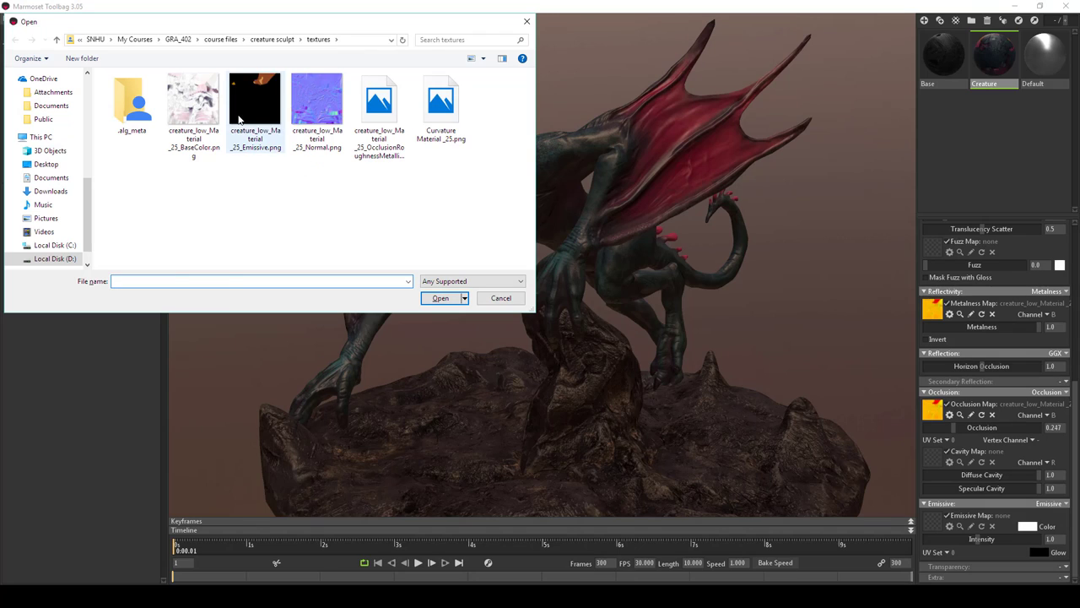
{"action": "left_click", "coordinate": [256, 114]}
{"action": "left_click", "coordinate": [439, 298]}
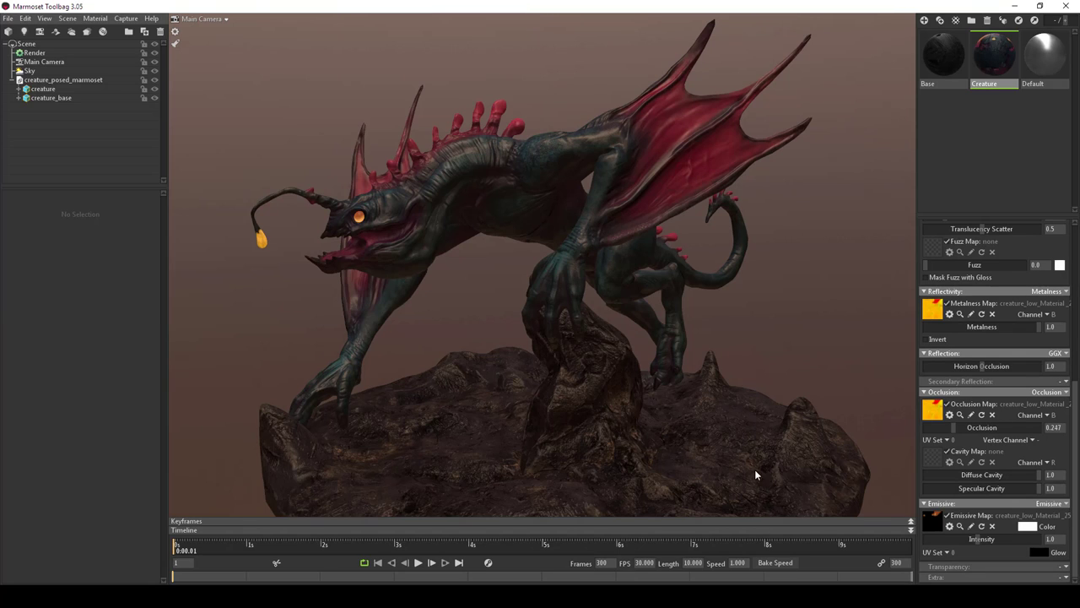
- Raise the emissive intensity to 3.258 and check the glowing eye, lure and the creature's back
{"action": "left_click_drag", "start_coordinate": [978, 540], "coordinate": [1004, 540]}
{"action": "left_click_drag", "start_coordinate": [658, 371], "coordinate": [552, 328]}
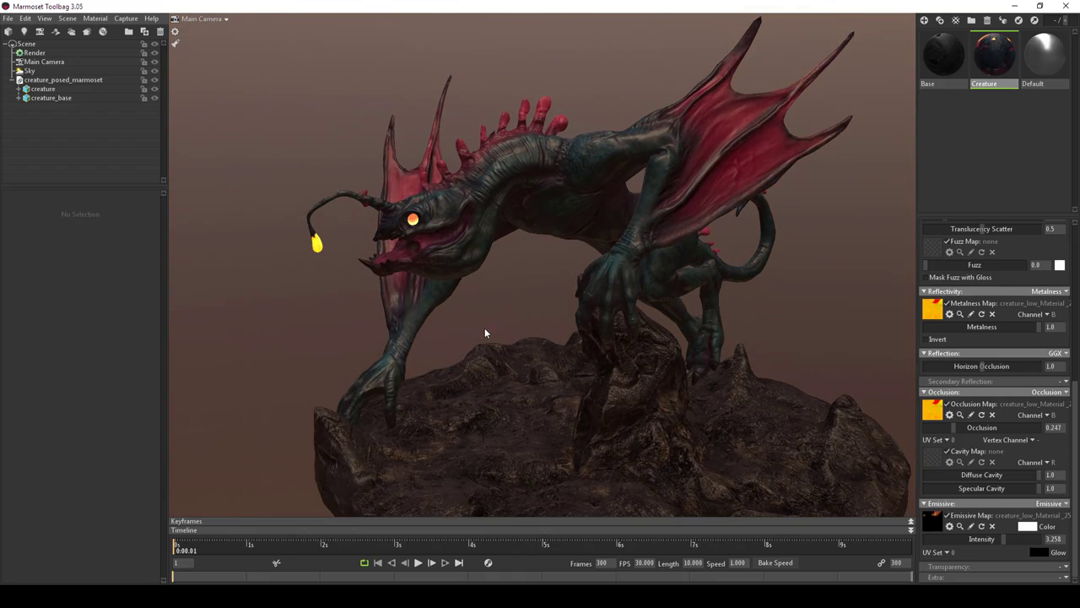
{"action": "middle_click_drag", "start_coordinate": [490, 319], "coordinate": [467, 356]}
{"action": "right_click_drag", "start_coordinate": [467, 356], "coordinate": [768, 389]}
{"action": "middle_click_drag", "start_coordinate": [362, 283], "coordinate": [586, 328]}
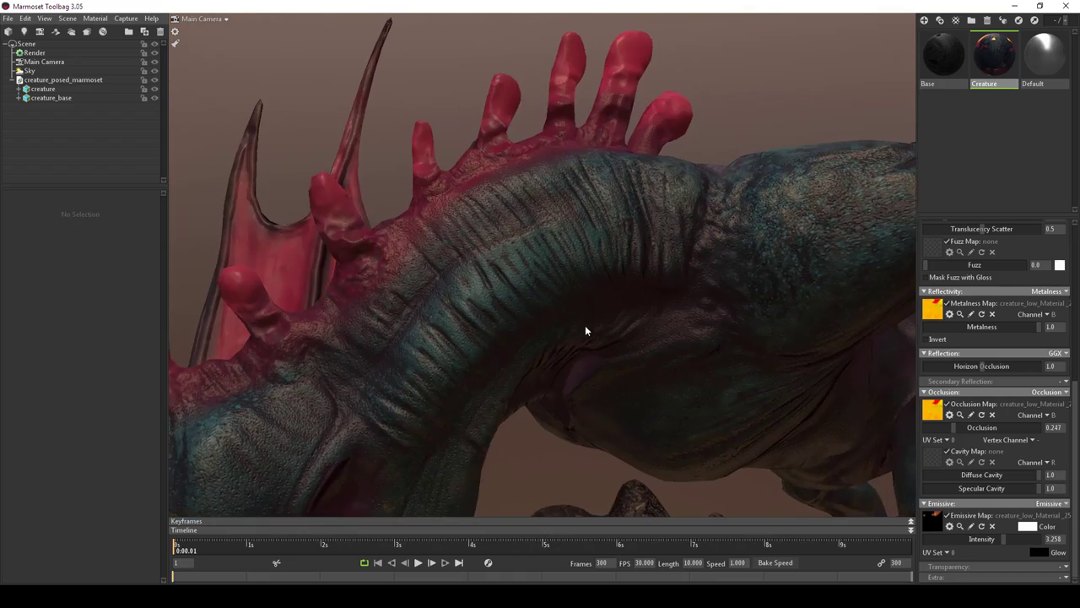
{"action": "mouse_move", "coordinate": [586, 328]}
{"action": "left_mouse_down", "text": "shift"}
{"action": "mouse_move", "coordinate": [571, 338]}
{"action": "mouse_move", "coordinate": [666, 359]}
{"action": "mouse_move", "coordinate": [619, 355]}
{"action": "left_mouse_up", "text": "shift"}
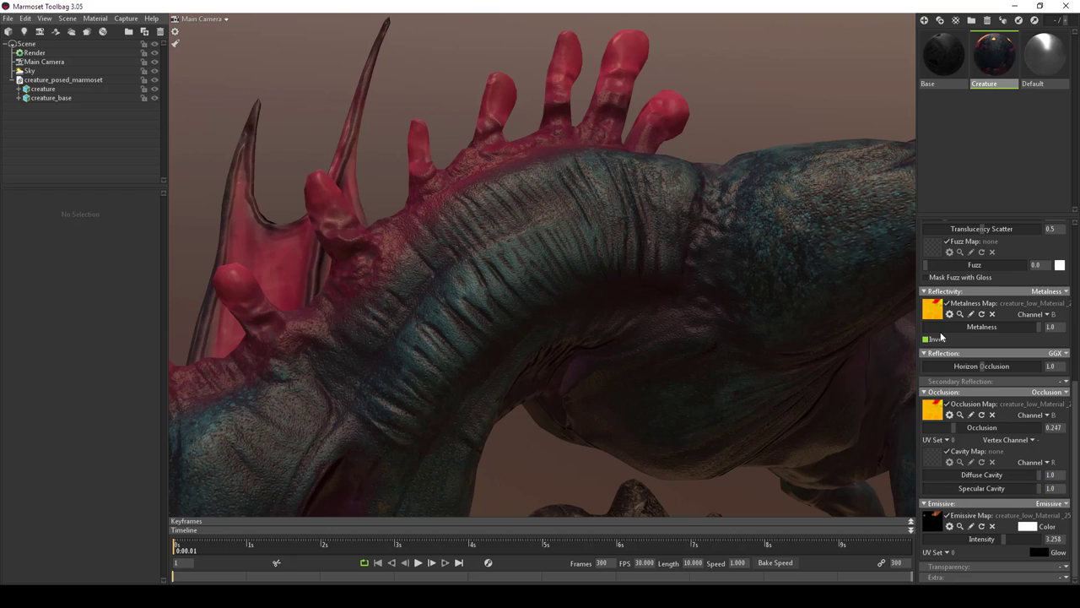
- Compare the roughness map with and without Invert, leave Invert off, and set the roughness to 0.712
{"action": "scroll", "coordinate": [941, 337], "scroll_direction": "up", "scroll_amount": 5}
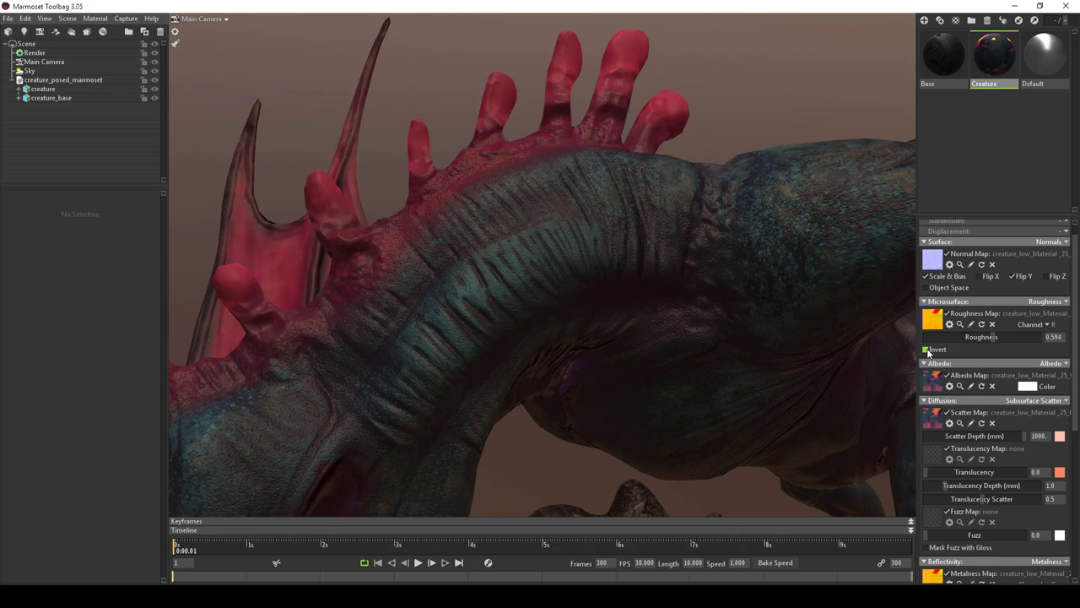
{"action": "left_click", "coordinate": [926, 350]}
{"action": "mouse_move", "coordinate": [992, 338]}
{"action": "left_mouse_down"}
{"action": "mouse_move", "coordinate": [1033, 337]}
{"action": "mouse_move", "coordinate": [967, 339]}
{"action": "mouse_move", "coordinate": [985, 340]}
{"action": "left_mouse_up"}
{"action": "left_click", "coordinate": [926, 350]}
{"action": "left_click", "coordinate": [926, 350]}
{"action": "left_click", "coordinate": [926, 350]}
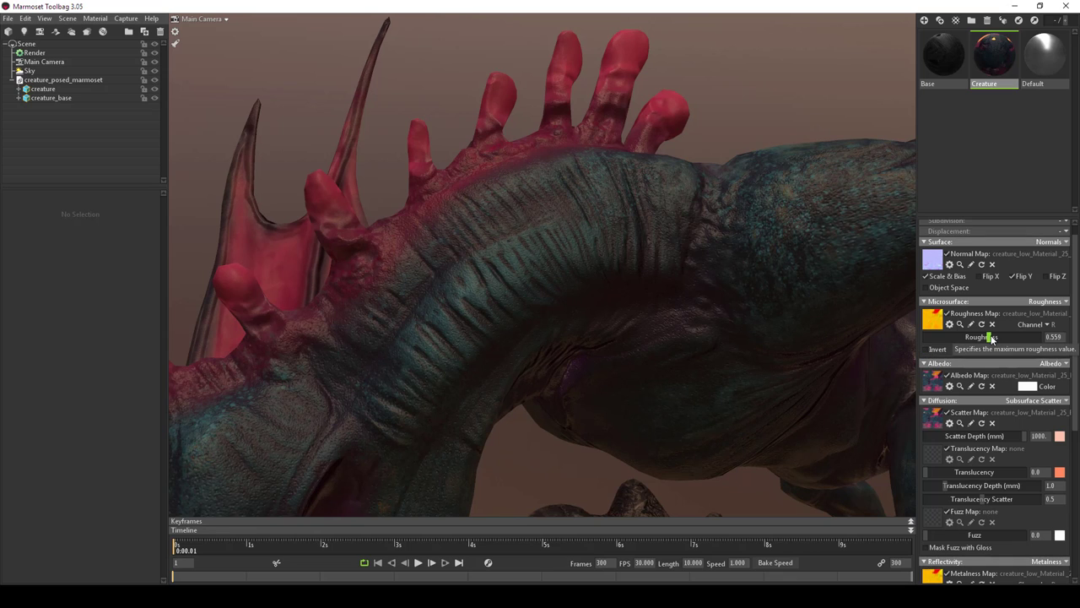
{"action": "left_click_drag", "start_coordinate": [991, 337], "coordinate": [984, 337]}
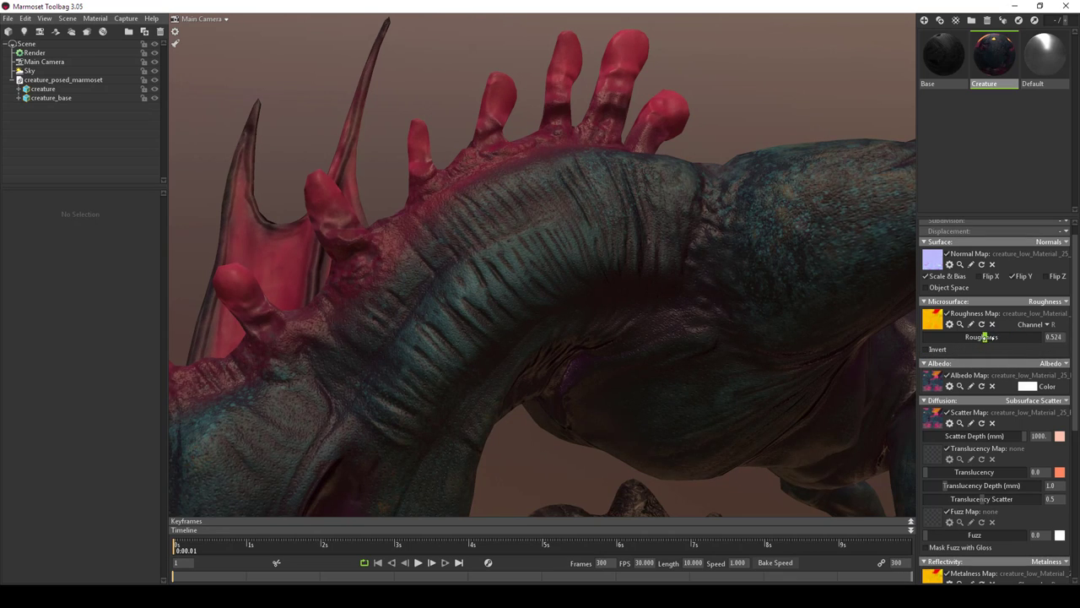
- Examine the creature's head and mouth up close, comparing the roughness with Invert off and on
{"action": "middle_click_drag", "start_coordinate": [633, 376], "coordinate": [707, 320]}
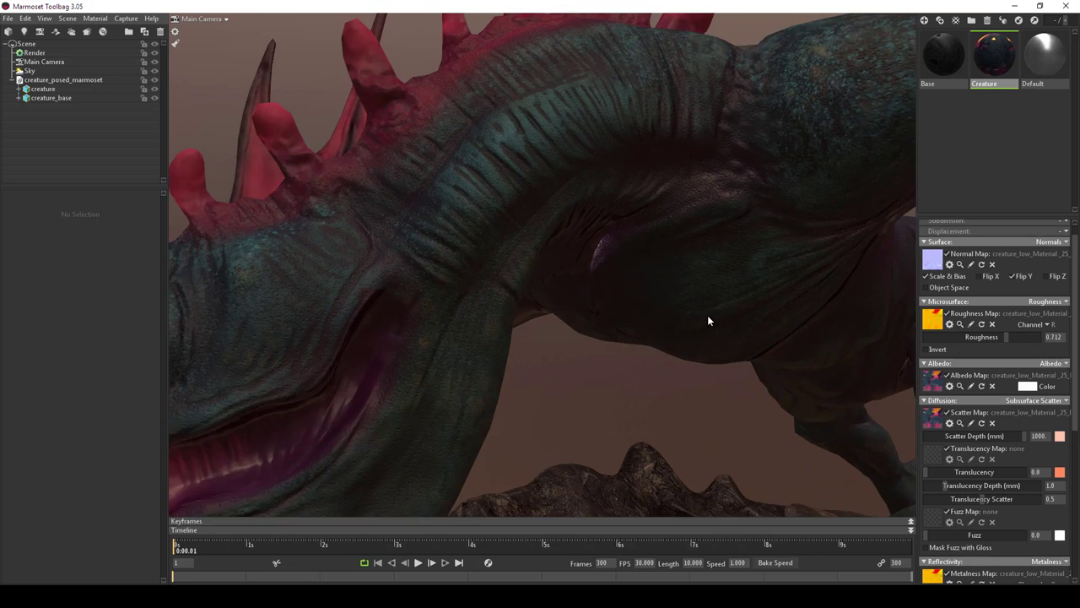
{"action": "right_click_drag", "start_coordinate": [708, 320], "coordinate": [554, 271]}
{"action": "mouse_move", "coordinate": [554, 272]}
{"action": "left_mouse_down", "text": "shift"}
{"action": "mouse_move", "coordinate": [636, 284]}
{"action": "mouse_move", "coordinate": [479, 278]}
{"action": "mouse_move", "coordinate": [554, 289]}
{"action": "left_mouse_up", "text": "shift"}
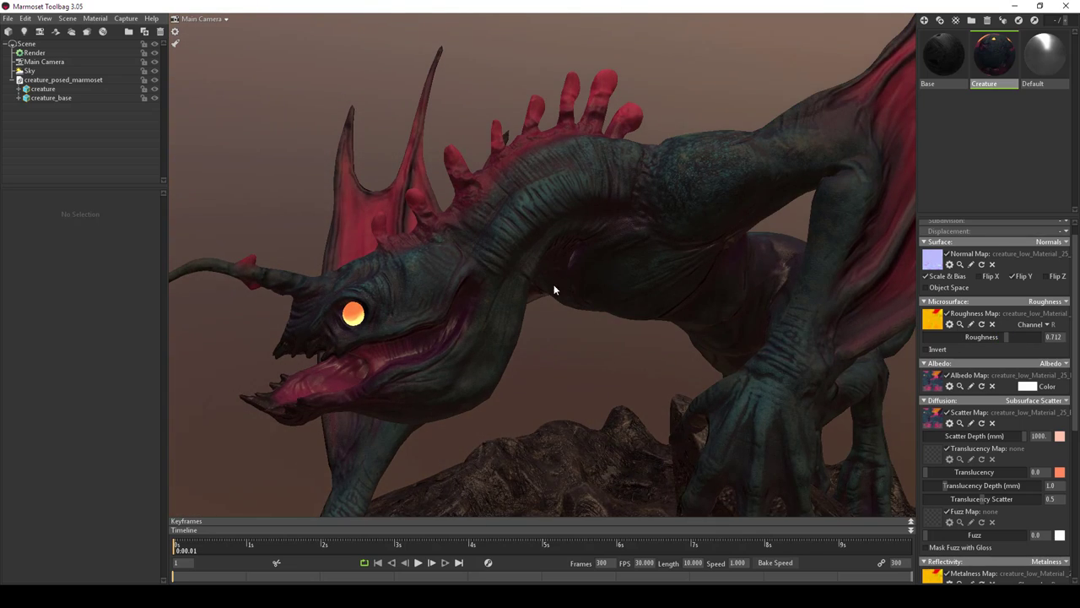
{"action": "scroll", "coordinate": [443, 320], "scroll_direction": "up", "scroll_amount": 5}
{"action": "middle_click_drag", "start_coordinate": [443, 320], "coordinate": [533, 275]}
{"action": "scroll", "coordinate": [557, 295], "scroll_direction": "up", "scroll_amount": 5}
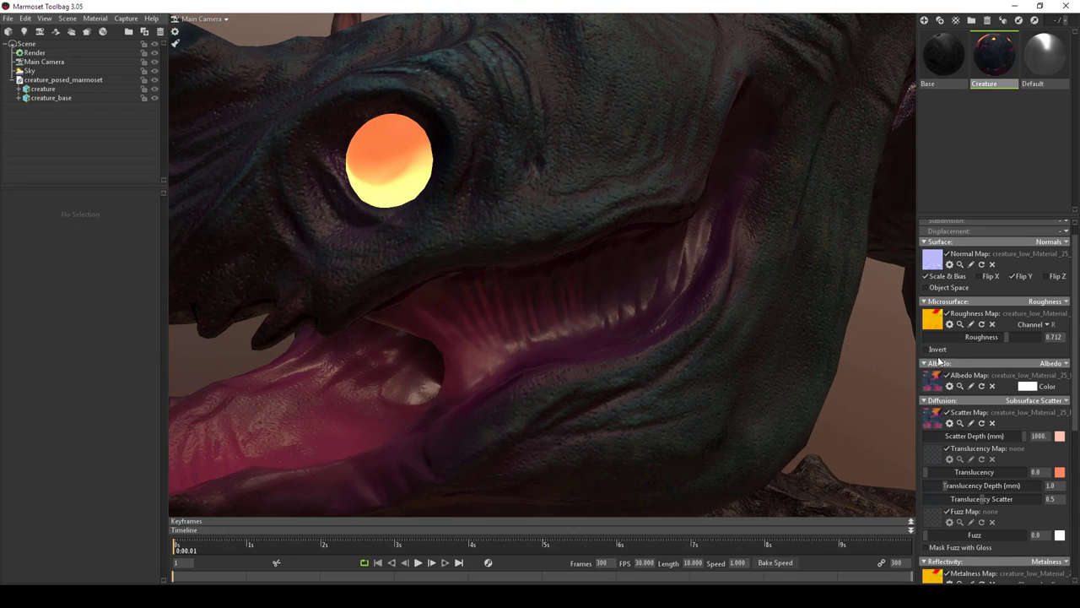
{"action": "left_click", "coordinate": [925, 349]}
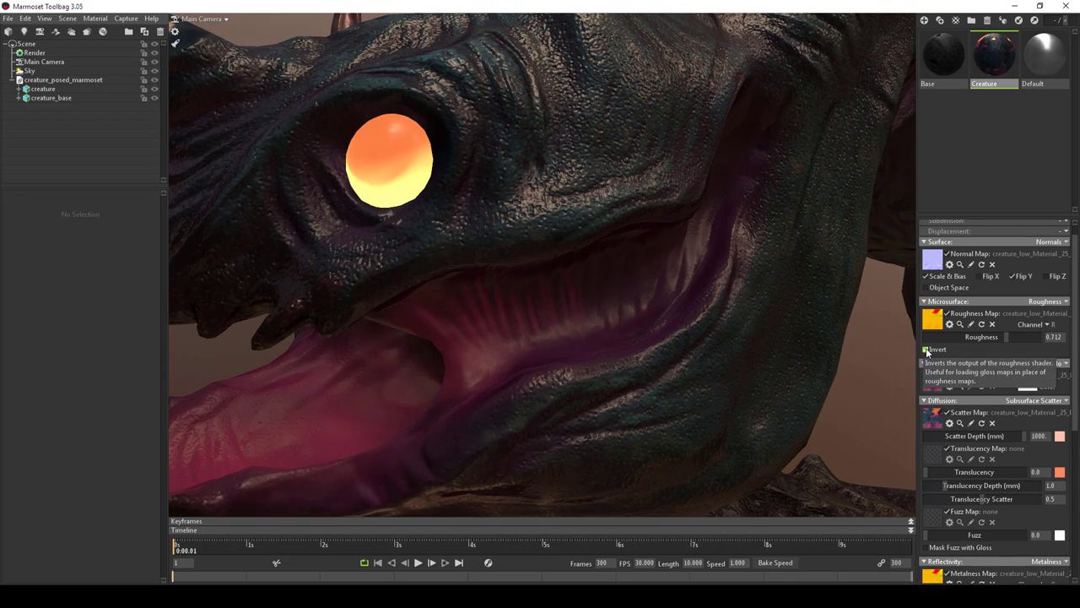
{"action": "left_click", "coordinate": [926, 349]}
{"action": "left_click", "coordinate": [925, 349]}
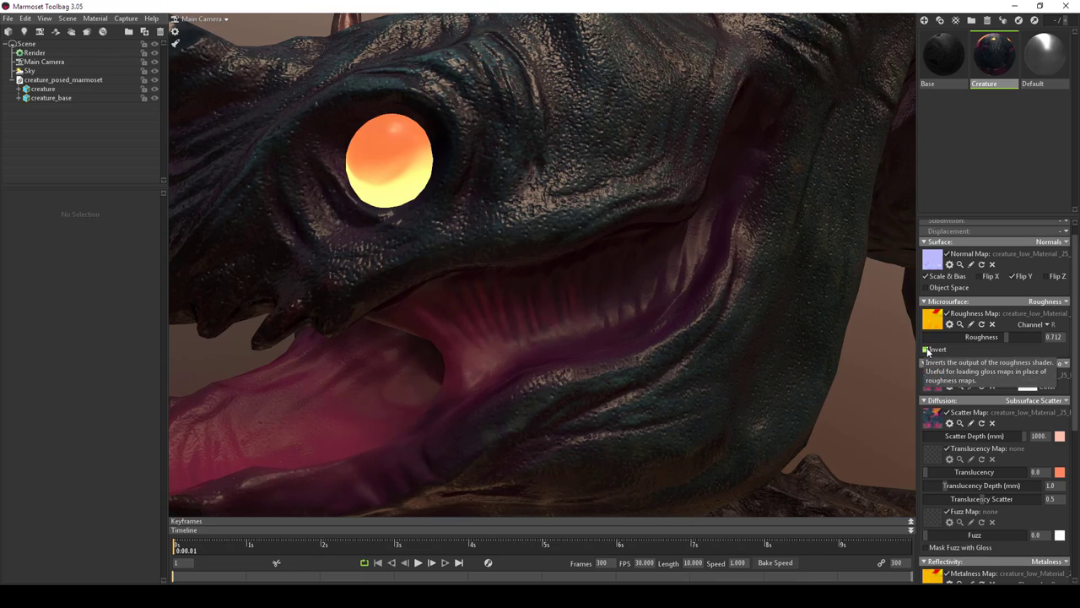
- Try a roughness of 1.0 with Invert on, turn Invert off, and set the roughness to 0.623
{"action": "mouse_move", "coordinate": [1006, 341]}
{"action": "left_mouse_down"}
{"action": "mouse_move", "coordinate": [981, 337]}
{"action": "mouse_move", "coordinate": [1017, 339]}
{"action": "left_mouse_up"}
{"action": "left_click_drag", "start_coordinate": [984, 339], "coordinate": [1053, 340]}
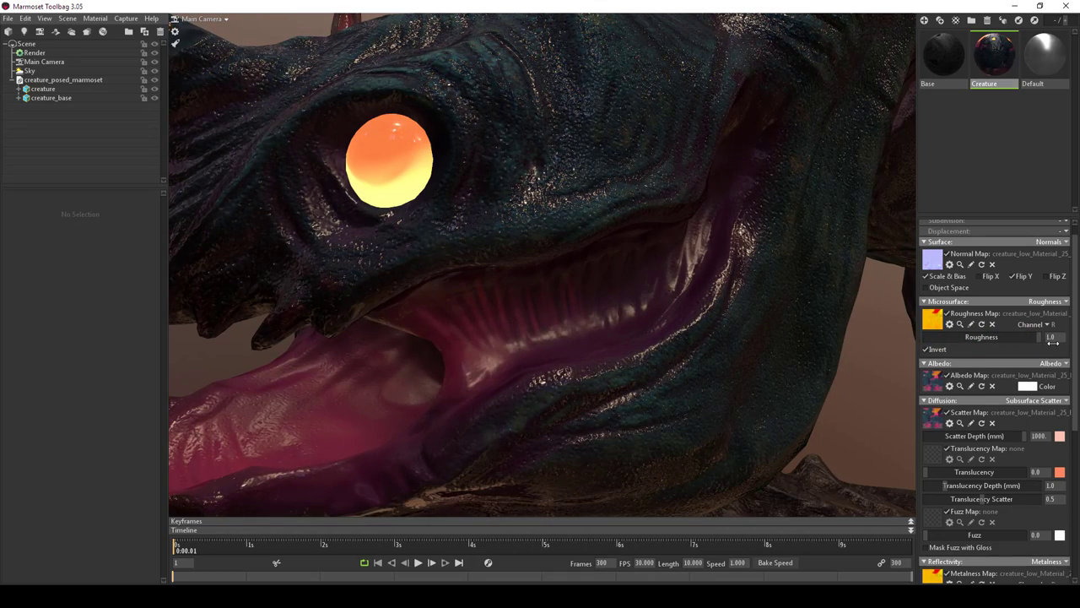
{"action": "left_click", "coordinate": [930, 349]}
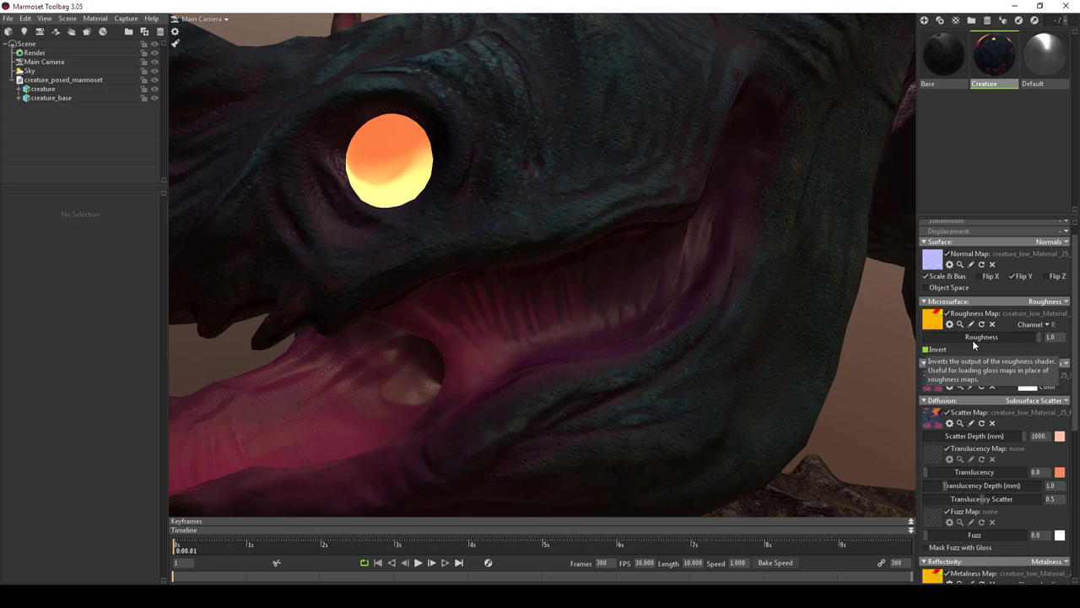
{"action": "left_click_drag", "start_coordinate": [1038, 339], "coordinate": [996, 336]}
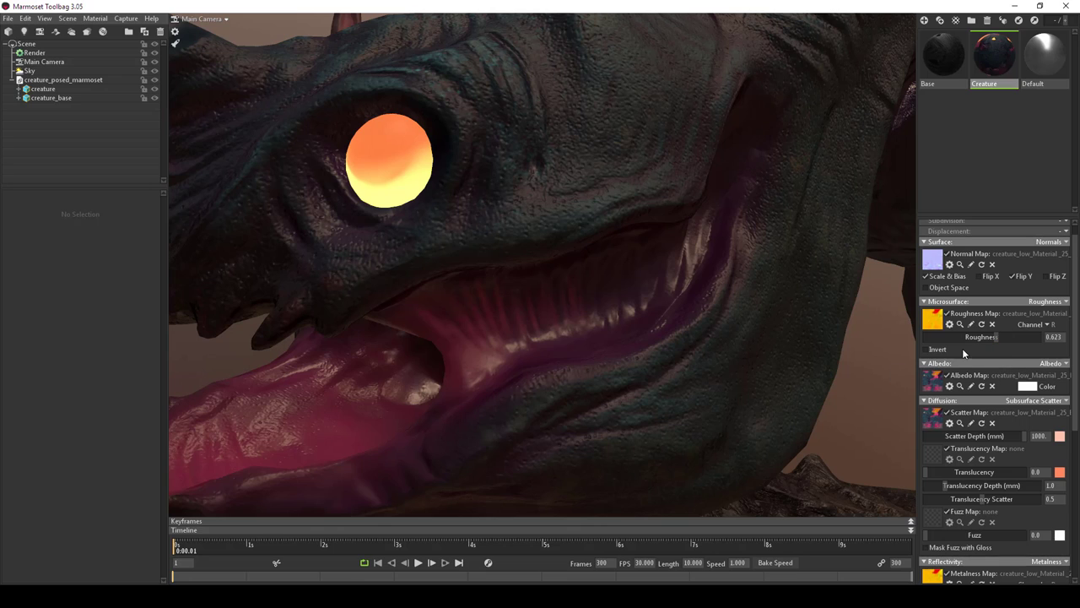
{"action": "middle_click_drag", "start_coordinate": [726, 323], "coordinate": [470, 247]}
{"action": "scroll", "coordinate": [470, 245], "scroll_direction": "down", "scroll_amount": 8}
{"action": "scroll", "coordinate": [490, 255], "scroll_direction": "up", "scroll_amount": 3}
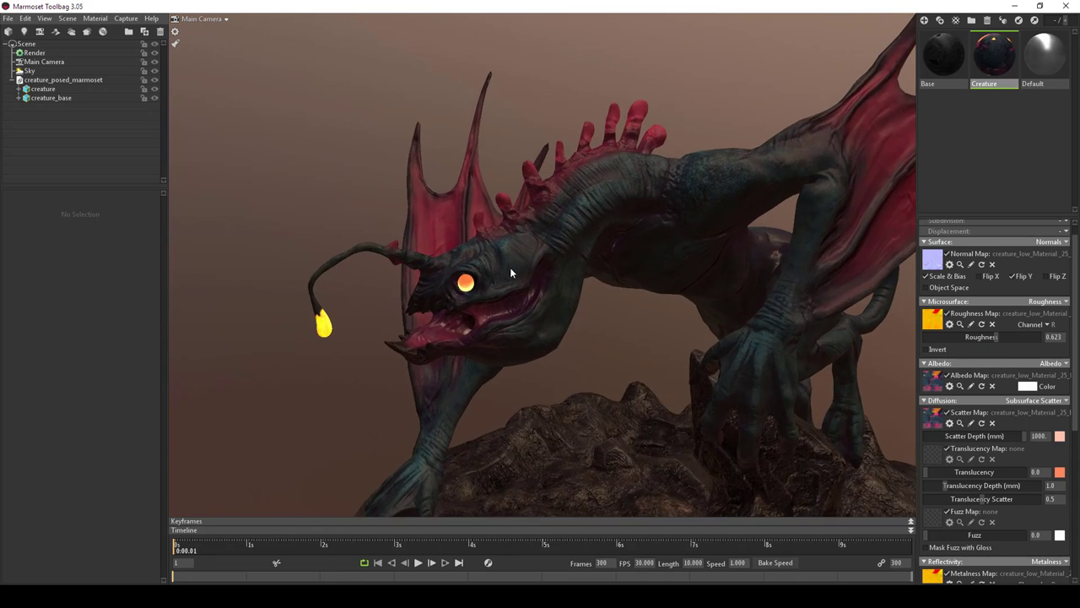
- Test the scatter depth up to 1000 mm and examine its effect on the creature's neck and head
{"action": "left_click_drag", "start_coordinate": [594, 284], "coordinate": [583, 308]}
{"action": "scroll", "coordinate": [571, 290], "scroll_direction": "up", "scroll_amount": 4}
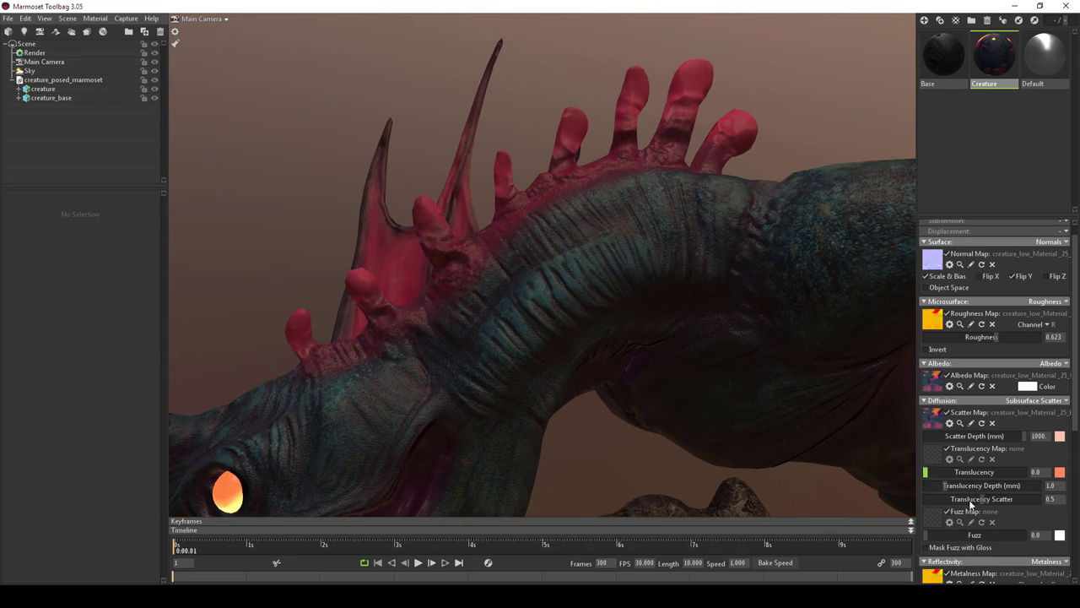
{"action": "left_click_drag", "start_coordinate": [1013, 437], "coordinate": [1078, 436]}
{"action": "left_click_drag", "start_coordinate": [672, 389], "coordinate": [817, 374]}
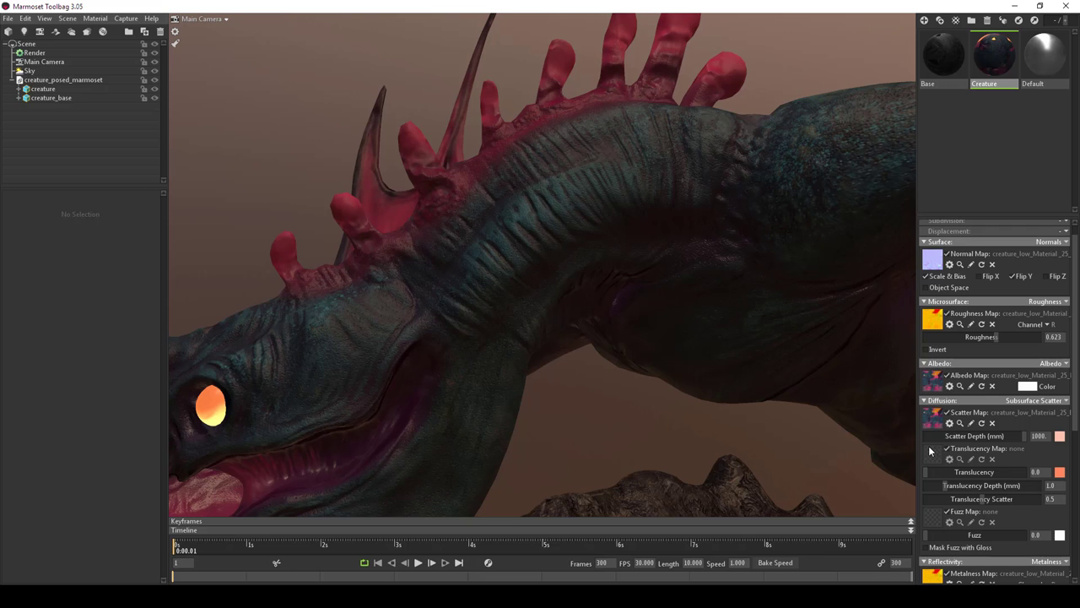
{"action": "left_click_drag", "start_coordinate": [756, 415], "coordinate": [677, 344]}
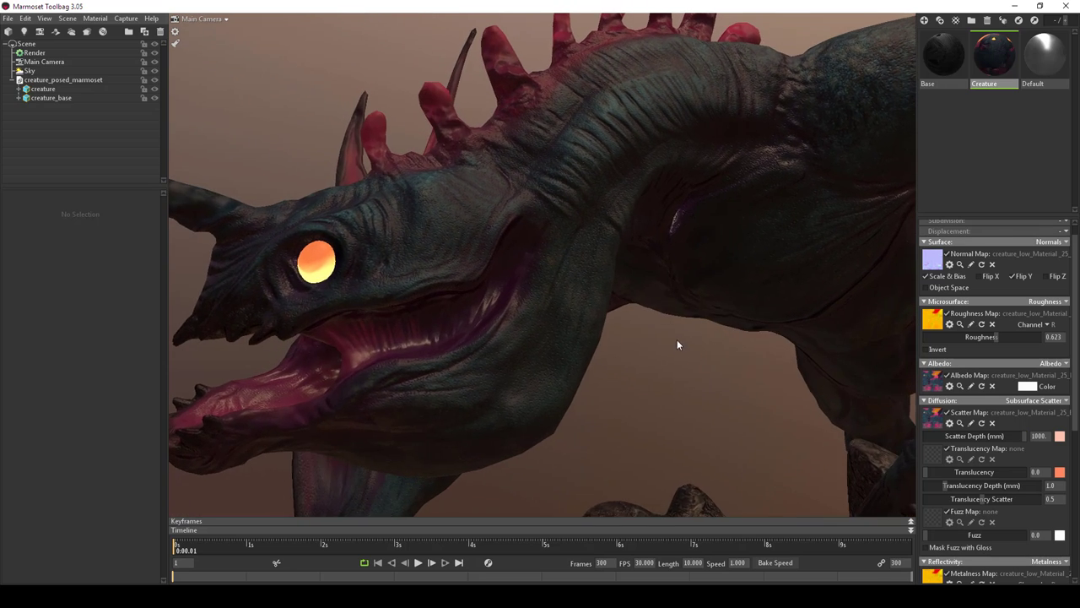
- Test a saturated purple as the scatter colour, settle on a saturated red, and dismiss the scatter map's texture settings
{"action": "left_click", "coordinate": [1060, 435]}
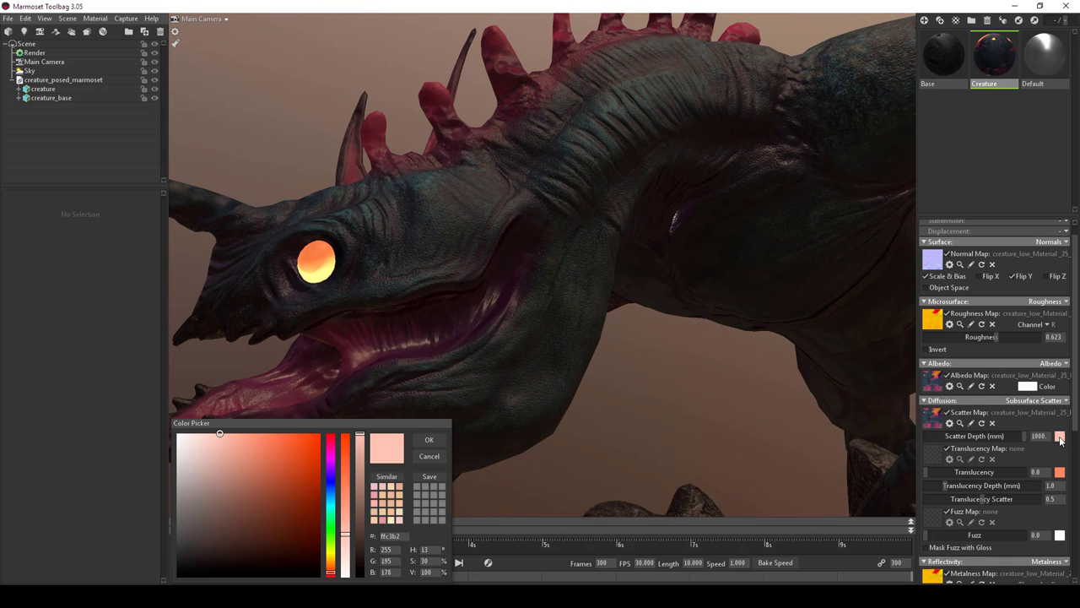
{"action": "left_click", "coordinate": [331, 464]}
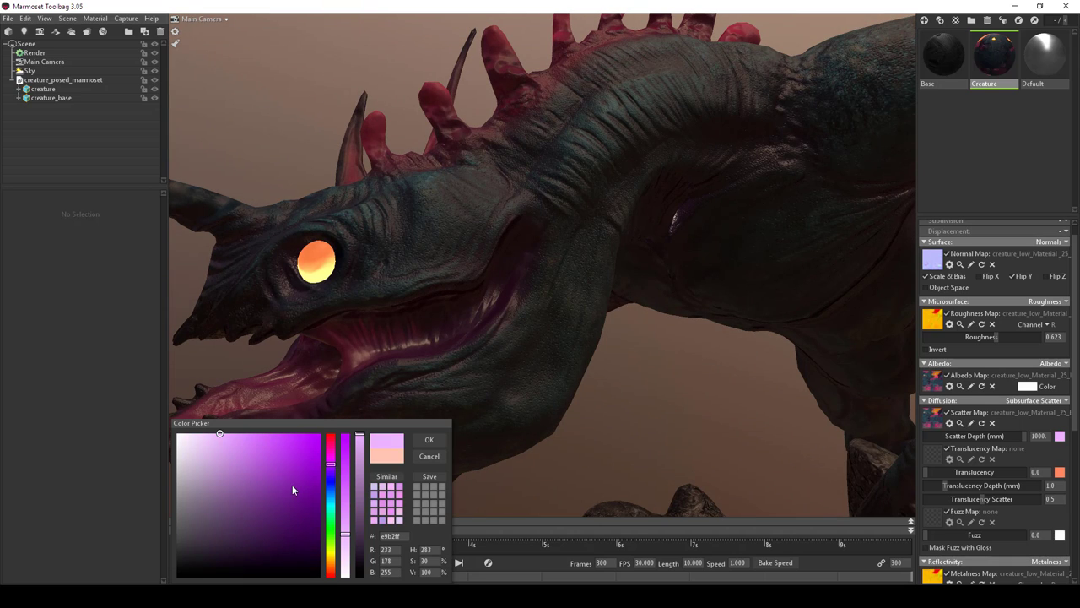
{"action": "mouse_move", "coordinate": [292, 484]}
{"action": "left_mouse_down"}
{"action": "mouse_move", "coordinate": [329, 381]}
{"action": "mouse_move", "coordinate": [329, 463]}
{"action": "left_mouse_up"}
{"action": "left_click", "coordinate": [424, 438]}
{"action": "left_click_drag", "start_coordinate": [421, 435], "coordinate": [552, 441]}
{"action": "scroll", "coordinate": [544, 409], "scroll_direction": "down", "scroll_amount": 5}
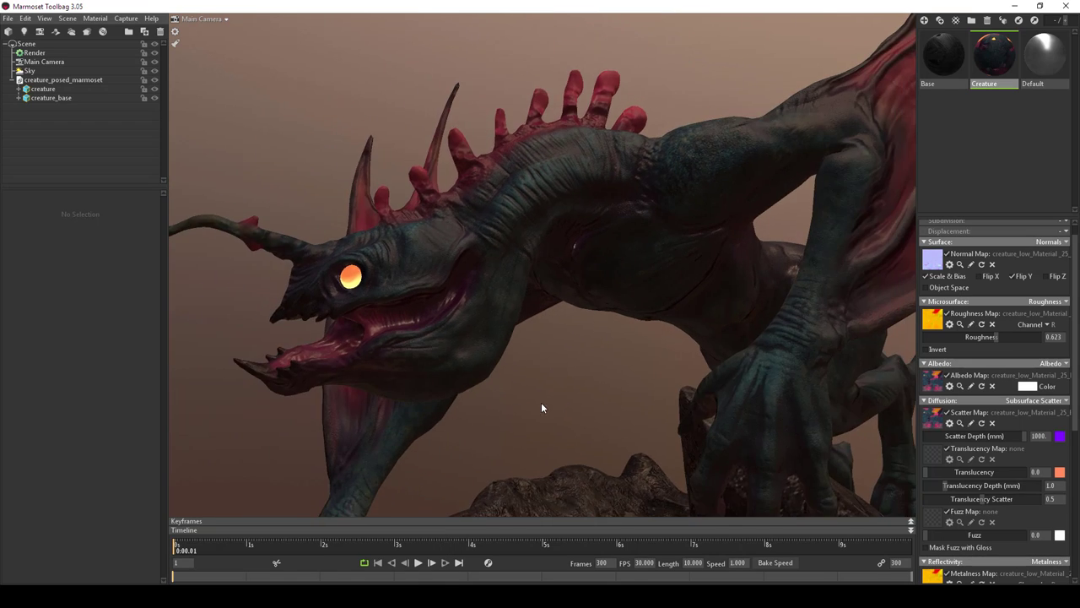
{"action": "scroll", "coordinate": [623, 400], "scroll_direction": "up", "scroll_amount": 3}
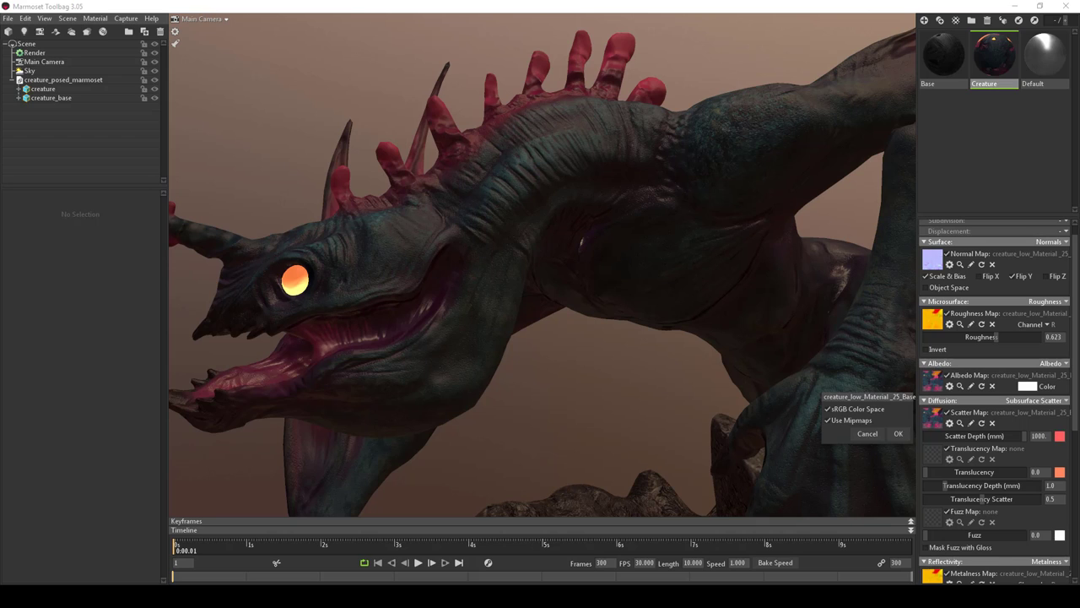
{"action": "key", "text": "Escape"}
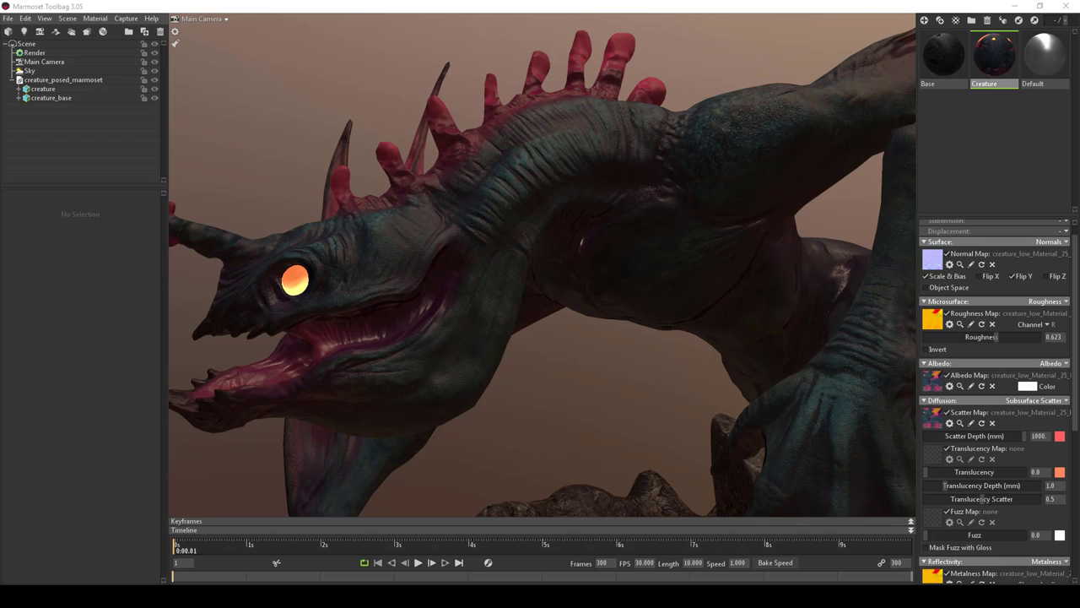
- Show the scene's scale reference and compare the human figure's size with the whole creature
{"action": "left_click", "coordinate": [26, 43]}
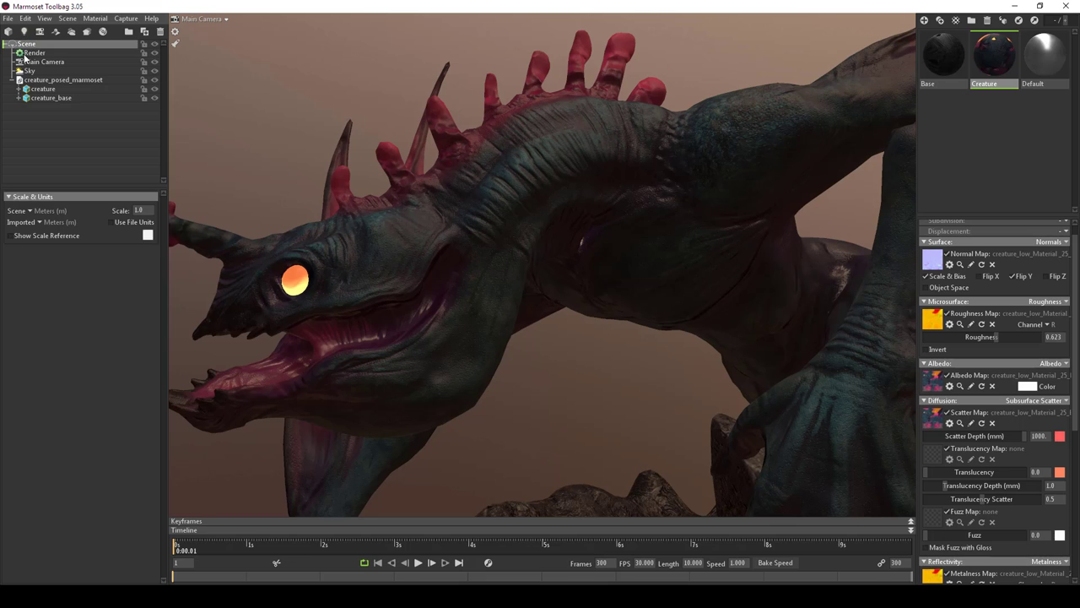
{"action": "left_click", "coordinate": [11, 236]}
{"action": "scroll", "coordinate": [446, 277], "scroll_direction": "down", "scroll_amount": 10}
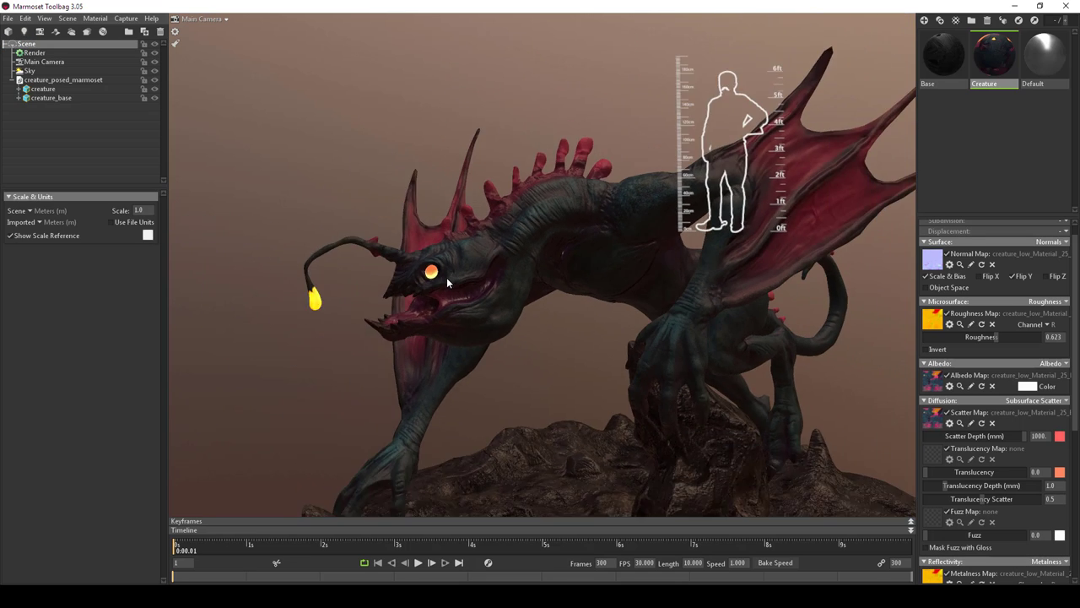
{"action": "scroll", "coordinate": [446, 279], "scroll_direction": "down", "scroll_amount": 4}
{"action": "scroll", "coordinate": [447, 279], "scroll_direction": "up", "scroll_amount": 1}
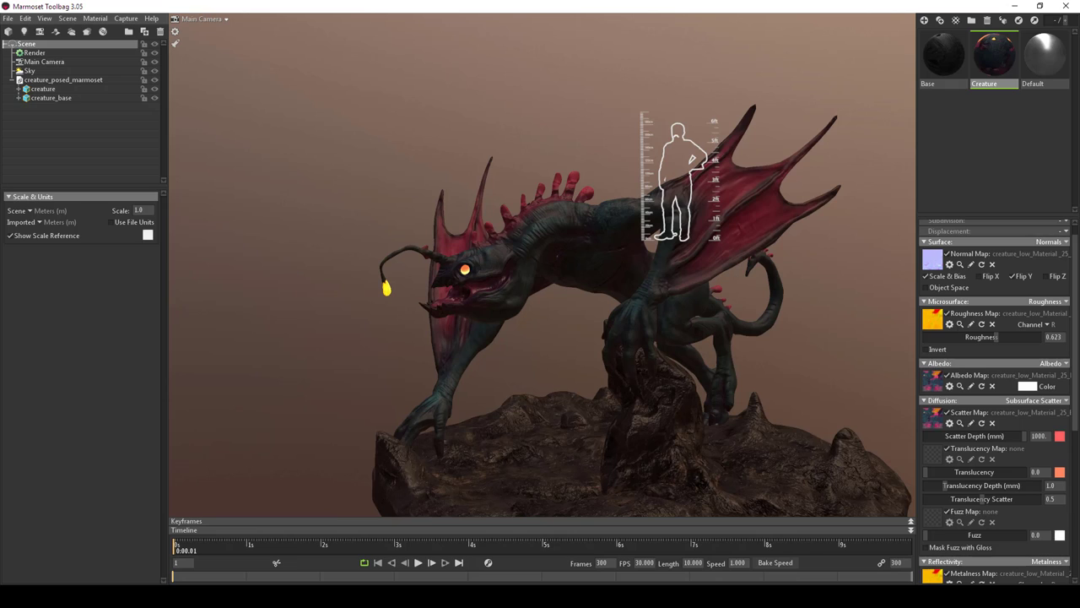
{"action": "left_click", "coordinate": [764, 367]}
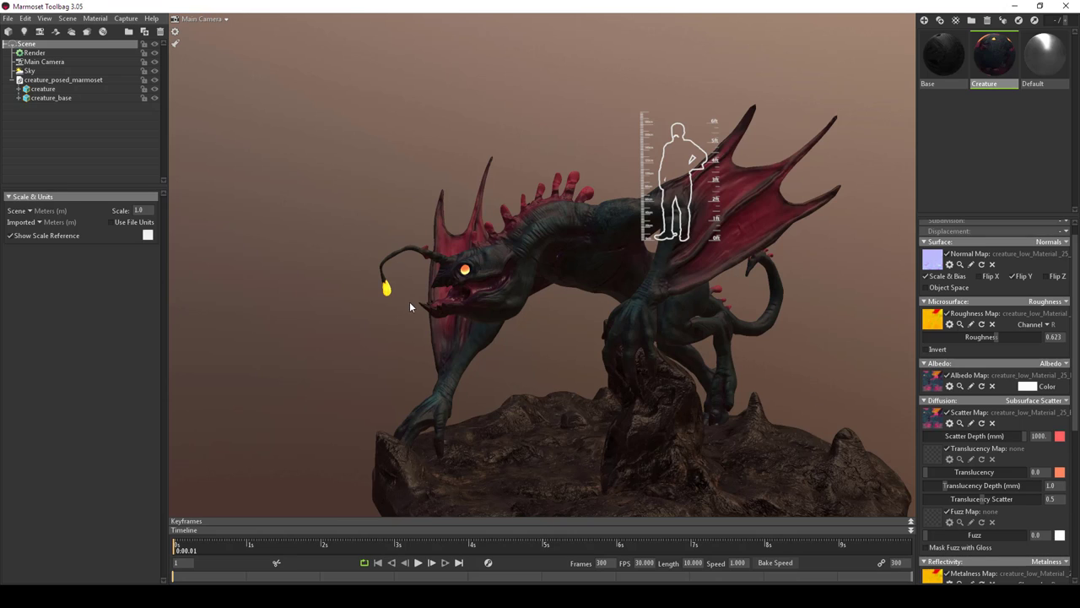
- Set both the scene units and the imported units to Centimeters (cm)
{"action": "left_click", "coordinate": [33, 212]}
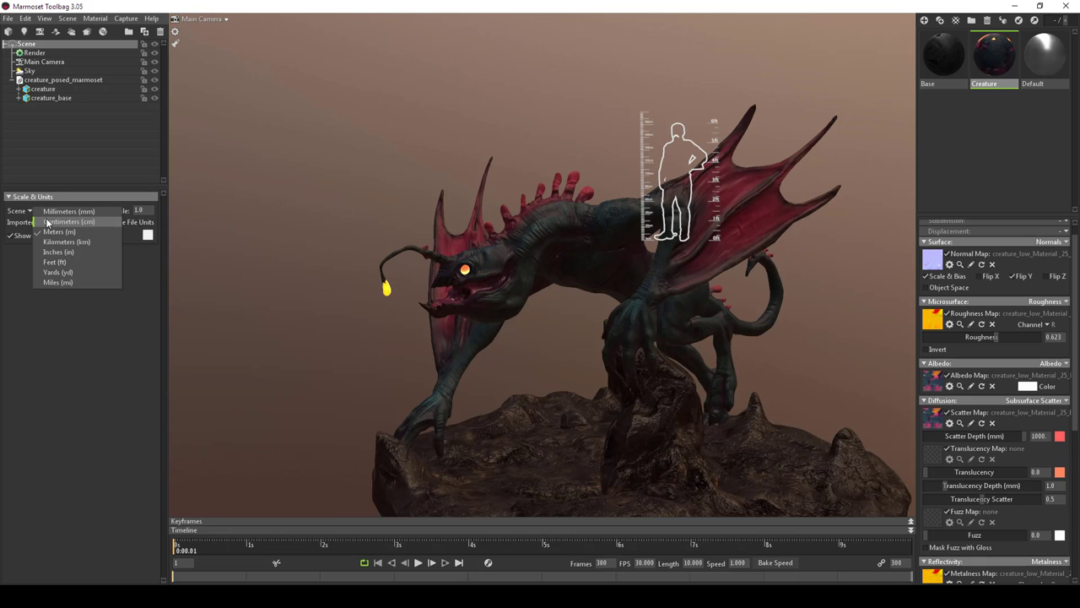
{"action": "left_click", "coordinate": [48, 222]}
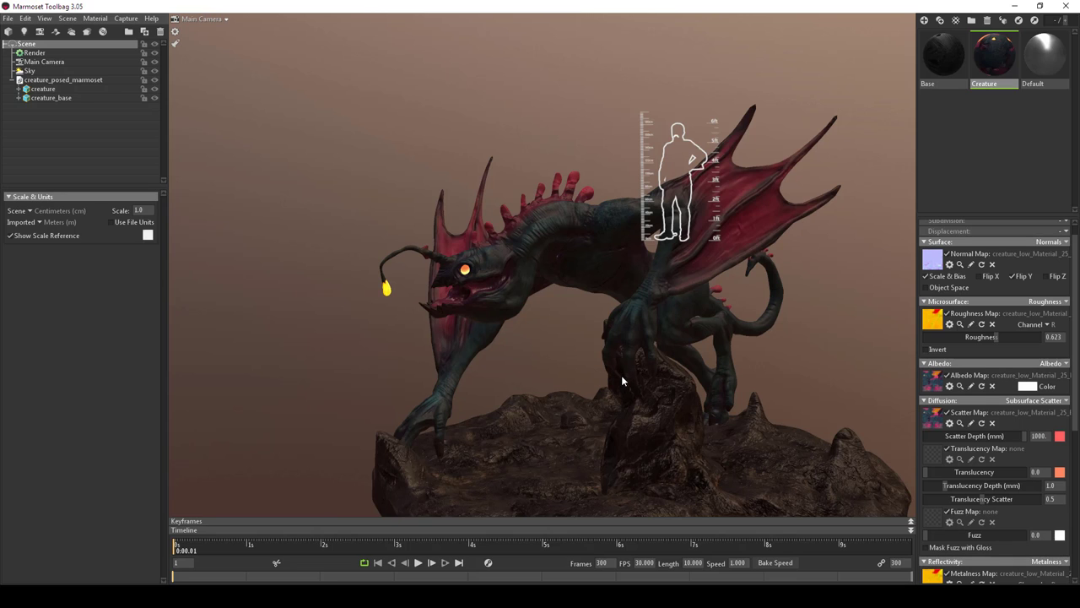
{"action": "middle_click_drag", "start_coordinate": [621, 376], "coordinate": [560, 344]}
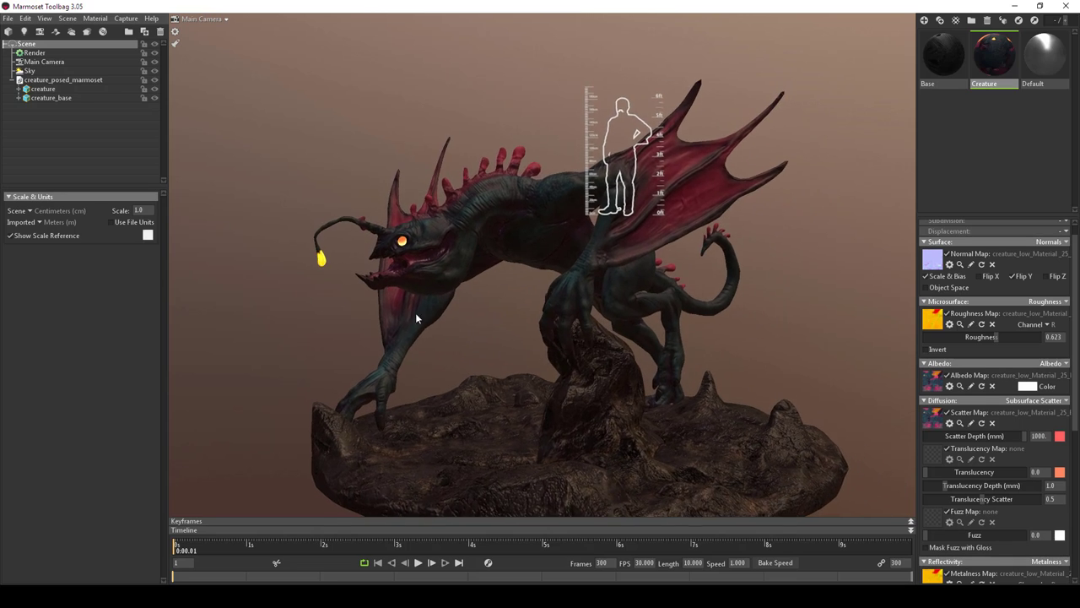
{"action": "left_click", "coordinate": [40, 222]}
{"action": "left_click", "coordinate": [51, 234]}
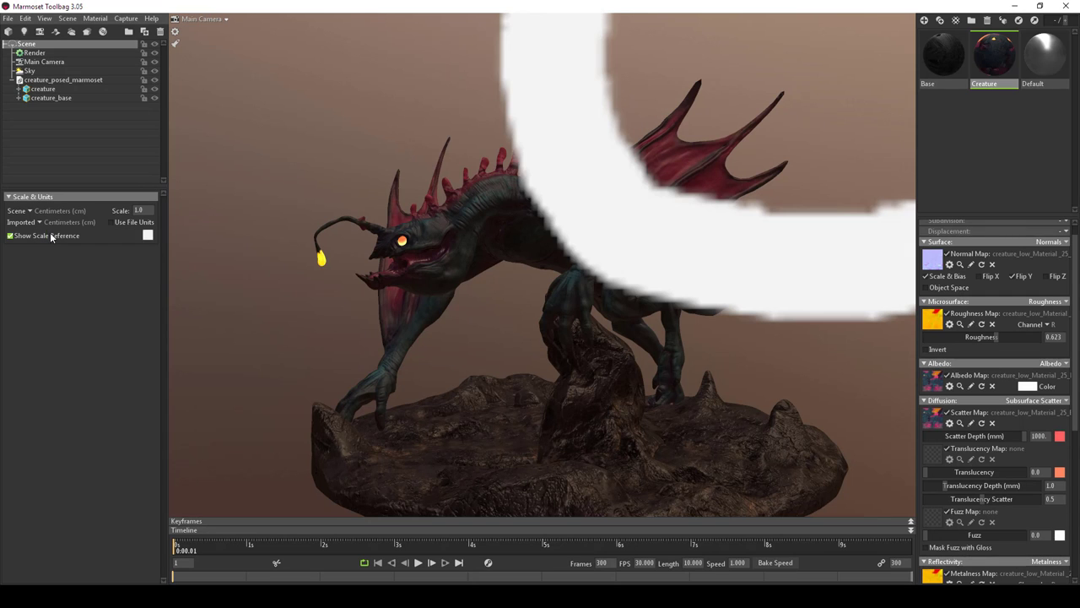
- Try Meters (m) as both the imported units and the scene units
{"action": "right_click_drag", "start_coordinate": [486, 322], "coordinate": [518, 354]}
{"action": "scroll", "coordinate": [518, 359], "scroll_direction": "up", "scroll_amount": 3}
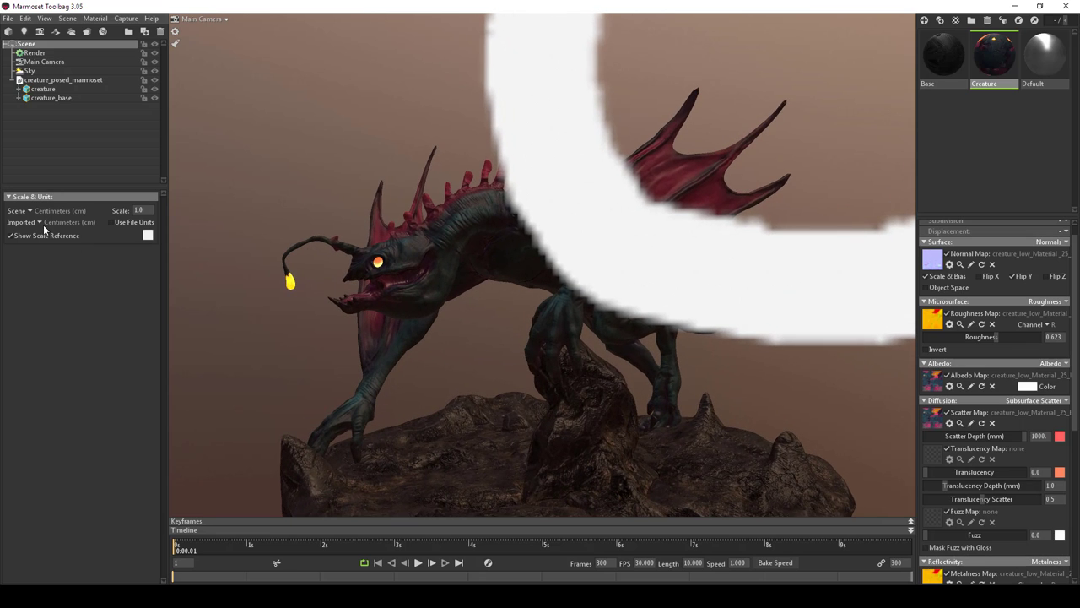
{"action": "left_click", "coordinate": [41, 221]}
{"action": "left_click", "coordinate": [51, 241]}
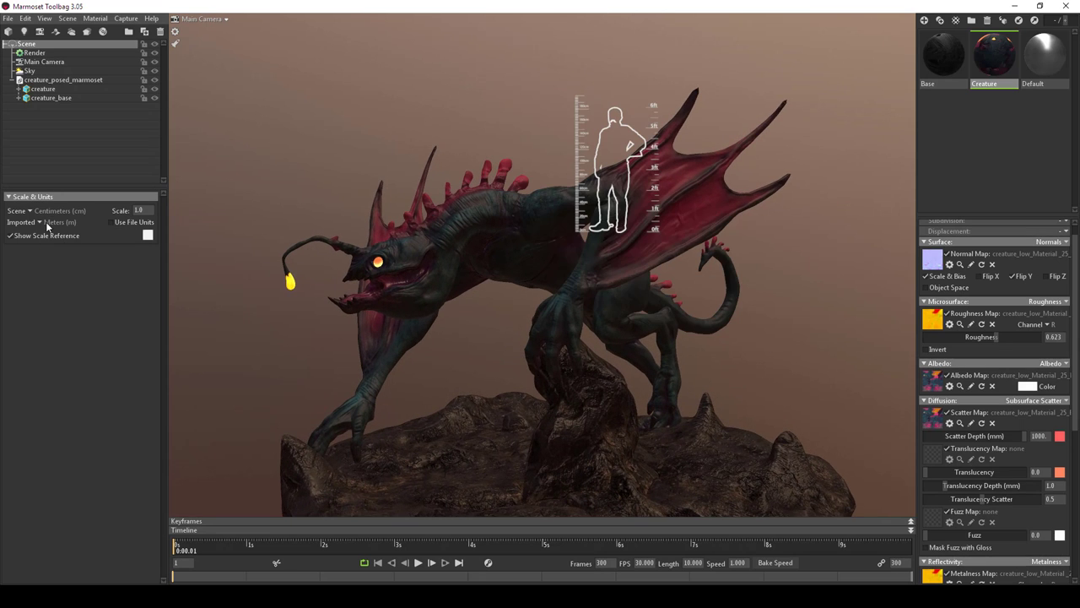
{"action": "left_click", "coordinate": [30, 212]}
{"action": "left_click", "coordinate": [50, 231]}
- Try Inches (in) for both the scene and imported units and compare the creature with the human scale reference
{"action": "left_click", "coordinate": [31, 213]}
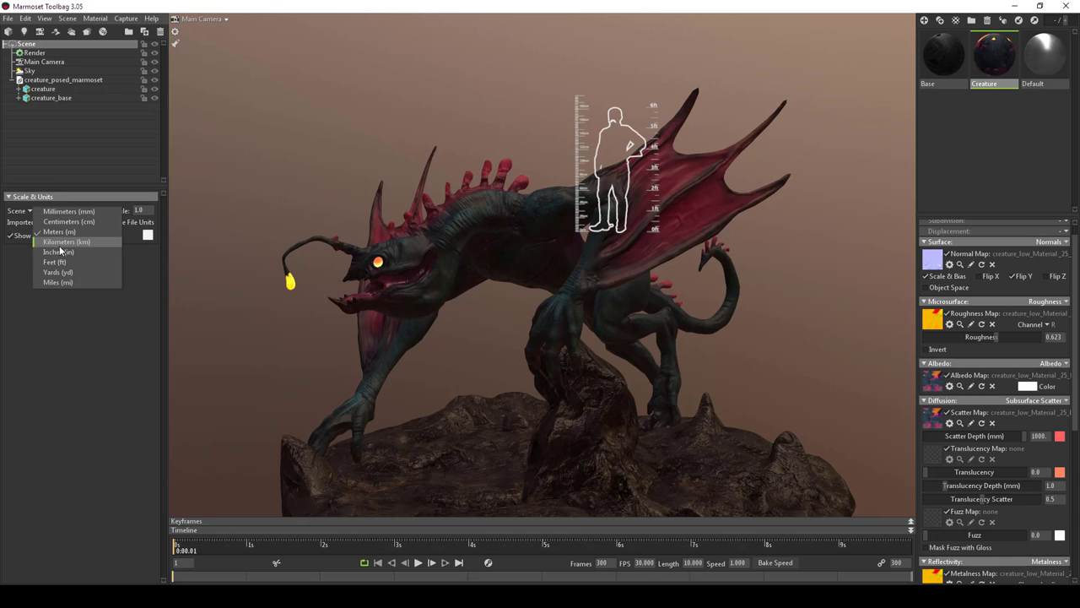
{"action": "left_click", "coordinate": [59, 253]}
{"action": "left_click", "coordinate": [39, 224]}
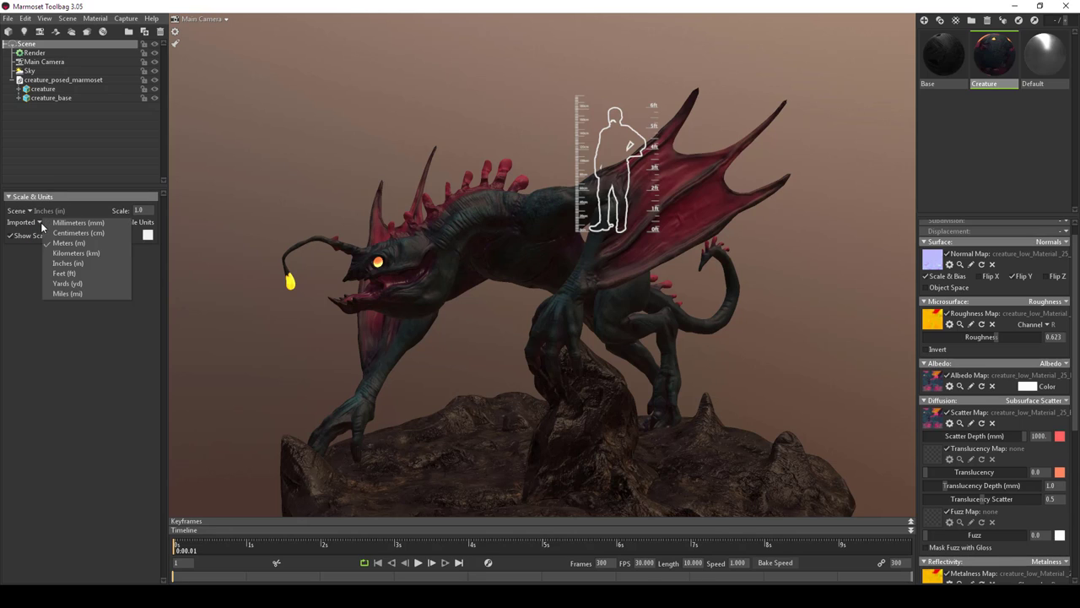
{"action": "left_click", "coordinate": [68, 265]}
{"action": "mouse_move", "coordinate": [285, 258]}
{"action": "right_mouse_down", "text": "alt"}
{"action": "mouse_move", "coordinate": [187, 234]}
{"action": "mouse_move", "coordinate": [279, 255]}
{"action": "right_mouse_up", "text": "alt"}
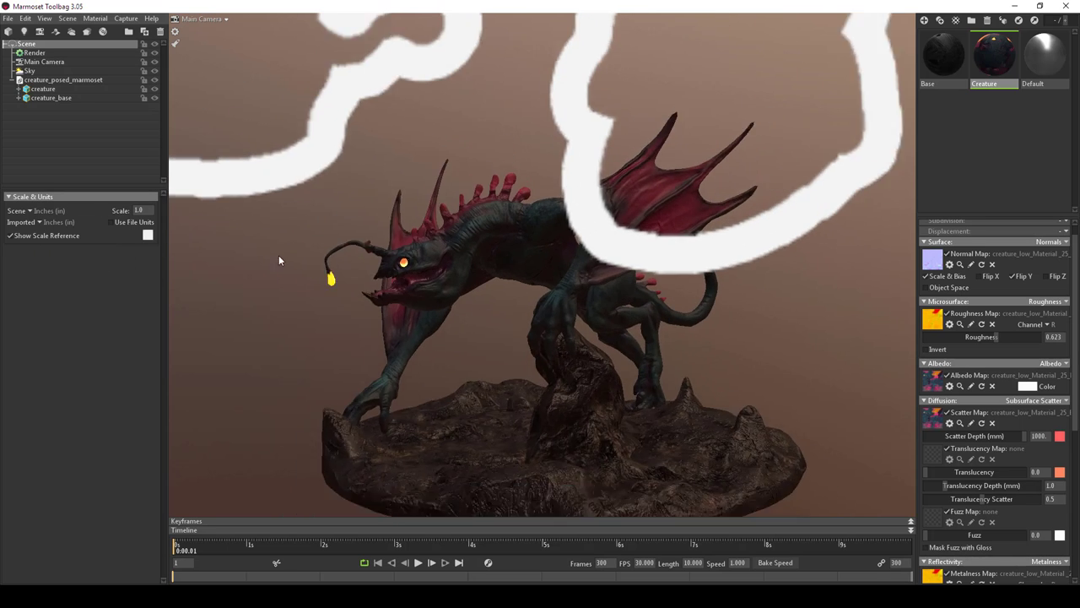
{"action": "scroll", "coordinate": [342, 310], "scroll_direction": "down", "scroll_amount": 4}
{"action": "scroll", "coordinate": [385, 336], "scroll_direction": "up", "scroll_amount": 3}
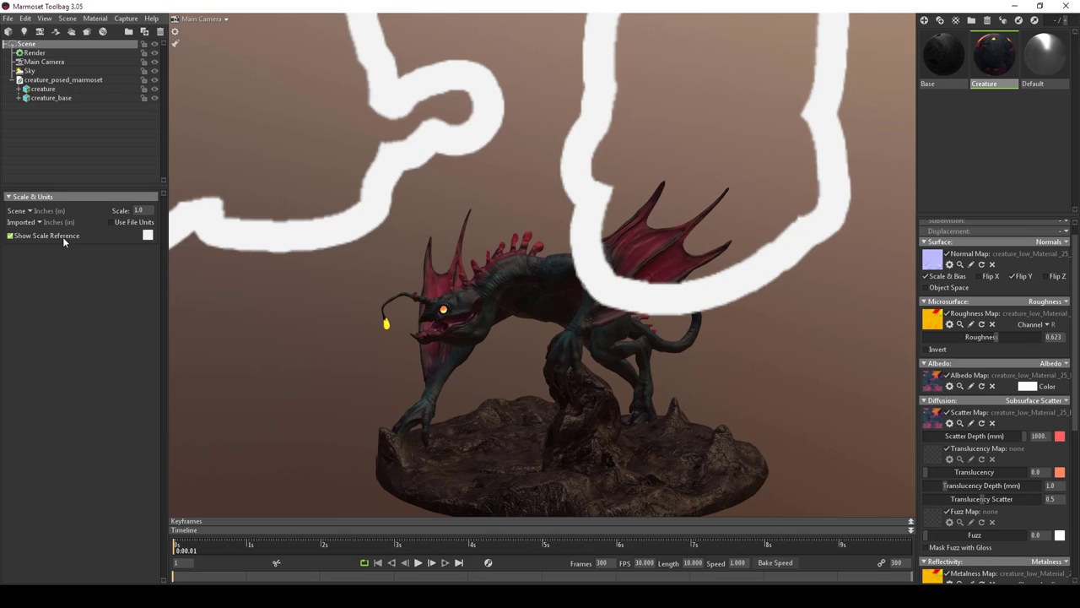
- Try Centimeters (cm) for both the scene and imported units and compare the creature with the scale reference
{"action": "left_click", "coordinate": [41, 212]}
{"action": "left_click", "coordinate": [47, 221]}
{"action": "left_click", "coordinate": [40, 223]}
{"action": "left_click", "coordinate": [63, 233]}
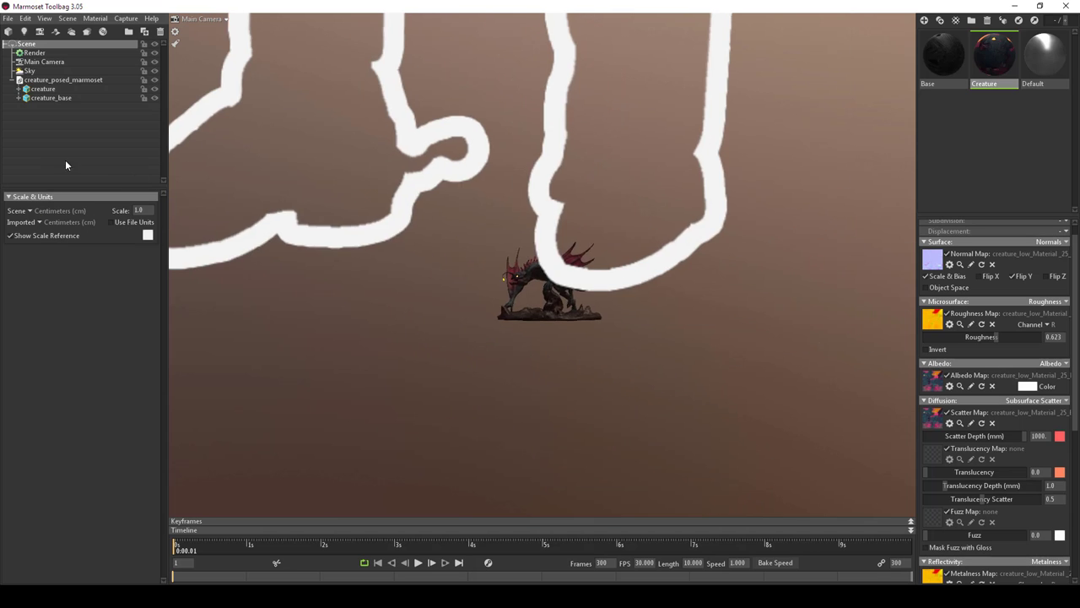
{"action": "scroll", "coordinate": [403, 226], "scroll_direction": "down", "scroll_amount": 2}
{"action": "scroll", "coordinate": [758, 336], "scroll_direction": "up", "scroll_amount": 10}
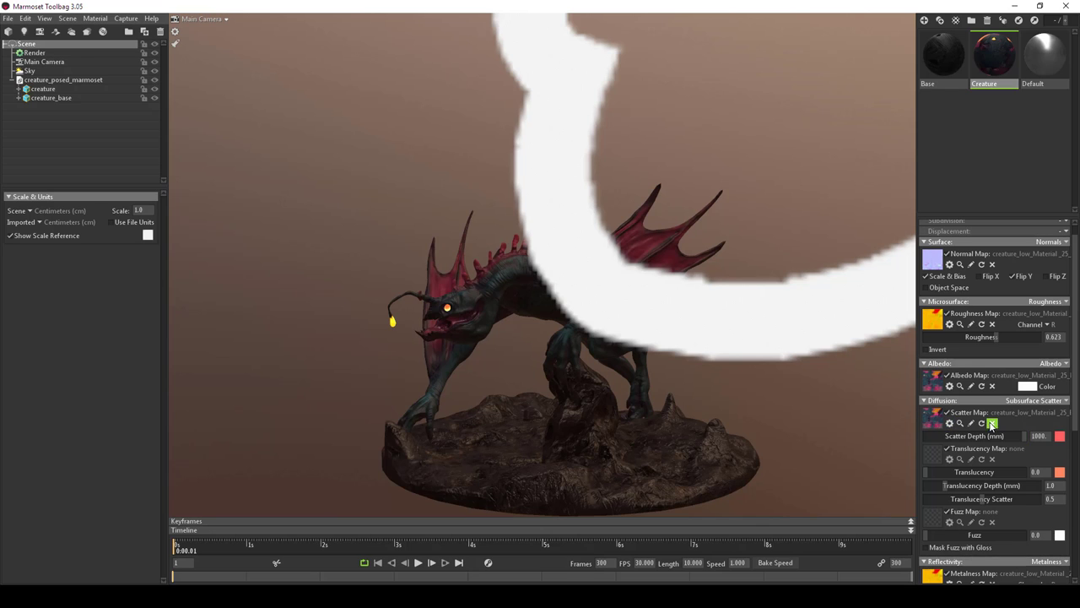
- Remove the creature material's scatter map and test the scatter depth at 0 and 1000 mm
{"action": "left_click", "coordinate": [991, 423]}
{"action": "scroll", "coordinate": [713, 375], "scroll_direction": "up", "scroll_amount": 3}
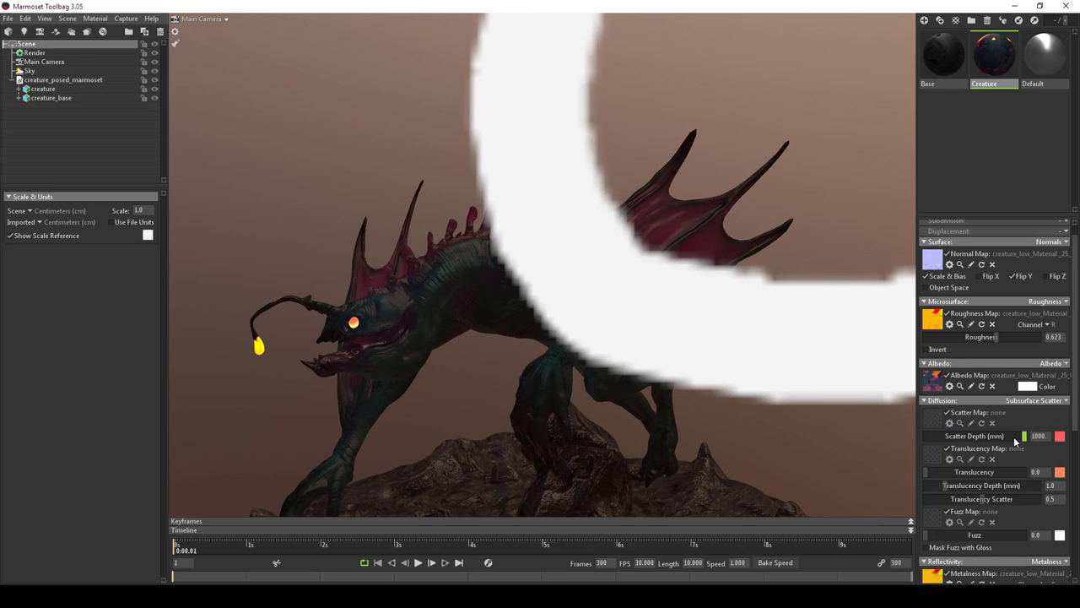
{"action": "left_click_drag", "start_coordinate": [1015, 438], "coordinate": [1051, 445]}
{"action": "left_click_drag", "start_coordinate": [970, 436], "coordinate": [838, 424]}
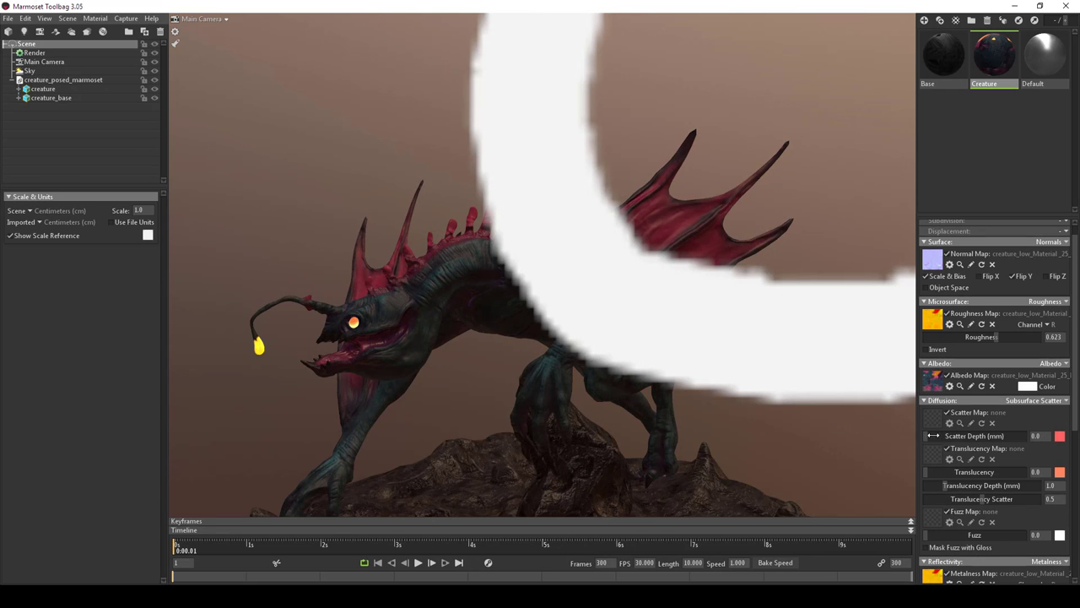
{"action": "left_click_drag", "start_coordinate": [933, 436], "coordinate": [1038, 437]}
{"action": "middle_click_drag", "start_coordinate": [571, 355], "coordinate": [615, 325]}
{"action": "right_click_drag", "start_coordinate": [615, 326], "coordinate": [590, 342]}
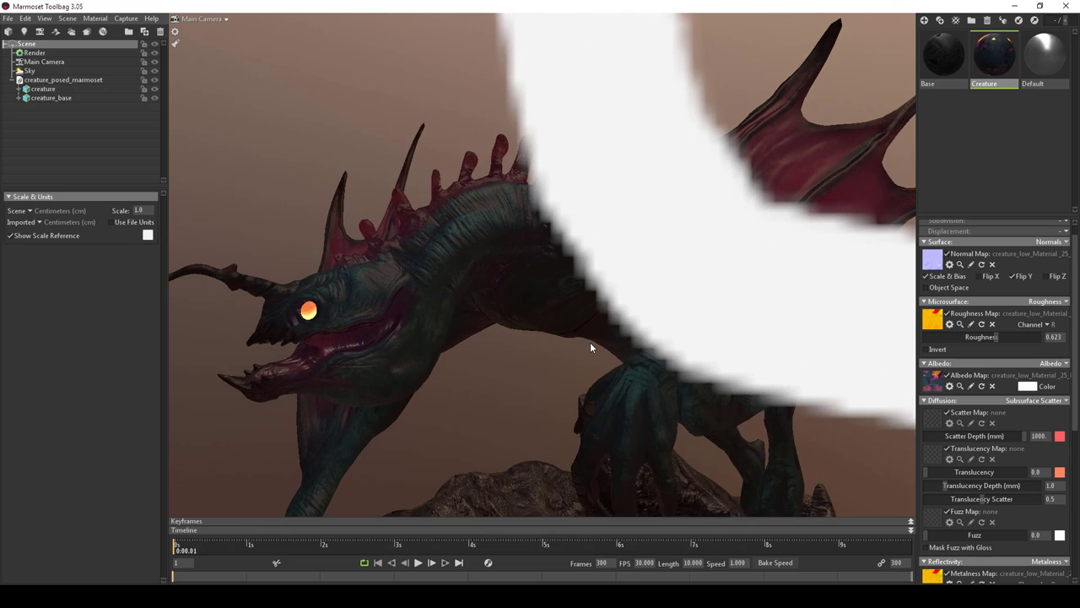
{"action": "mouse_move", "coordinate": [590, 342]}
{"action": "left_mouse_down"}
{"action": "mouse_move", "coordinate": [588, 324]}
{"action": "mouse_move", "coordinate": [569, 325]}
{"action": "mouse_move", "coordinate": [654, 341]}
{"action": "mouse_move", "coordinate": [609, 336]}
{"action": "left_mouse_up"}
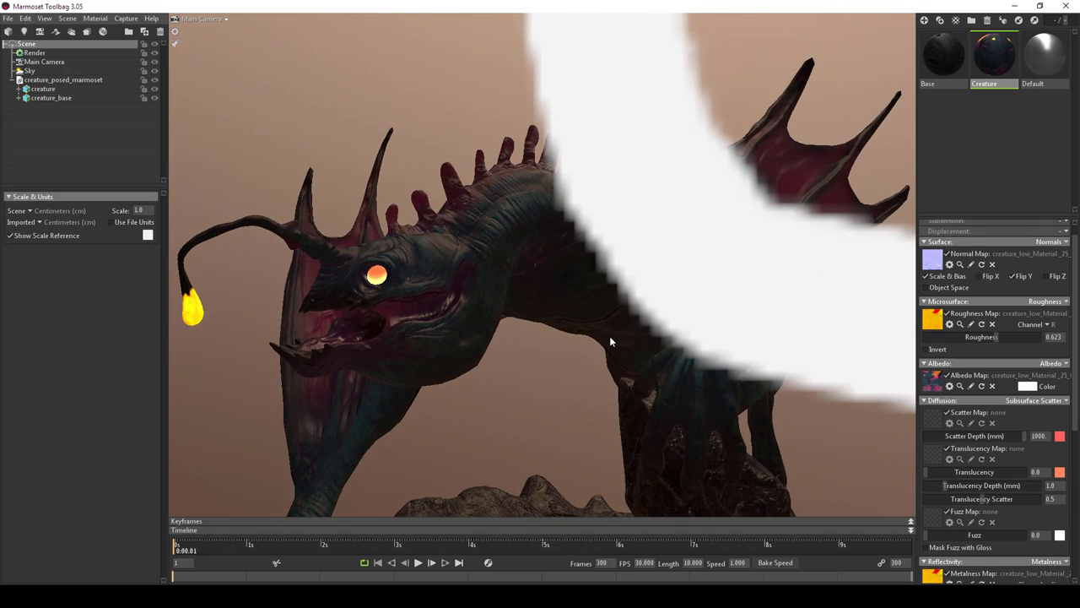
- Try Millimeters (mm) for both the scene and imported units and check the scale reference's size
{"action": "left_click", "coordinate": [31, 211]}
{"action": "left_click", "coordinate": [51, 211]}
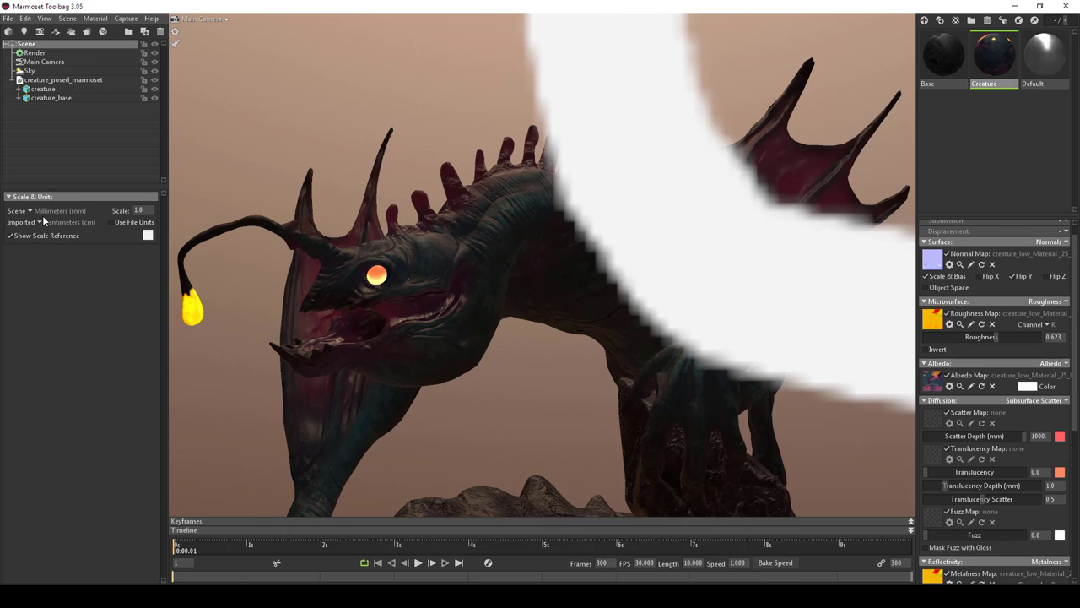
{"action": "left_click", "coordinate": [53, 223]}
{"action": "left_click", "coordinate": [53, 223]}
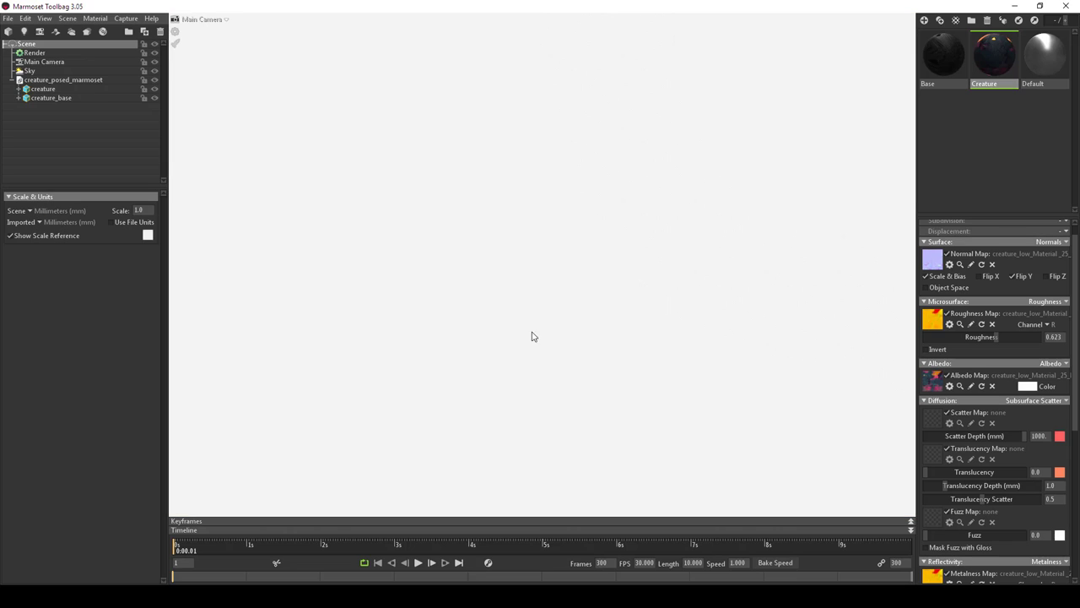
{"action": "mouse_move", "coordinate": [482, 323]}
{"action": "left_mouse_down"}
{"action": "mouse_move", "coordinate": [764, 301]}
{"action": "mouse_move", "coordinate": [231, 219]}
{"action": "left_mouse_up"}
{"action": "scroll", "coordinate": [231, 219], "scroll_direction": "down", "scroll_amount": 6}
{"action": "right_click_drag", "start_coordinate": [569, 293], "coordinate": [913, 412]}
{"action": "right_click_drag", "start_coordinate": [472, 329], "coordinate": [633, 348]}
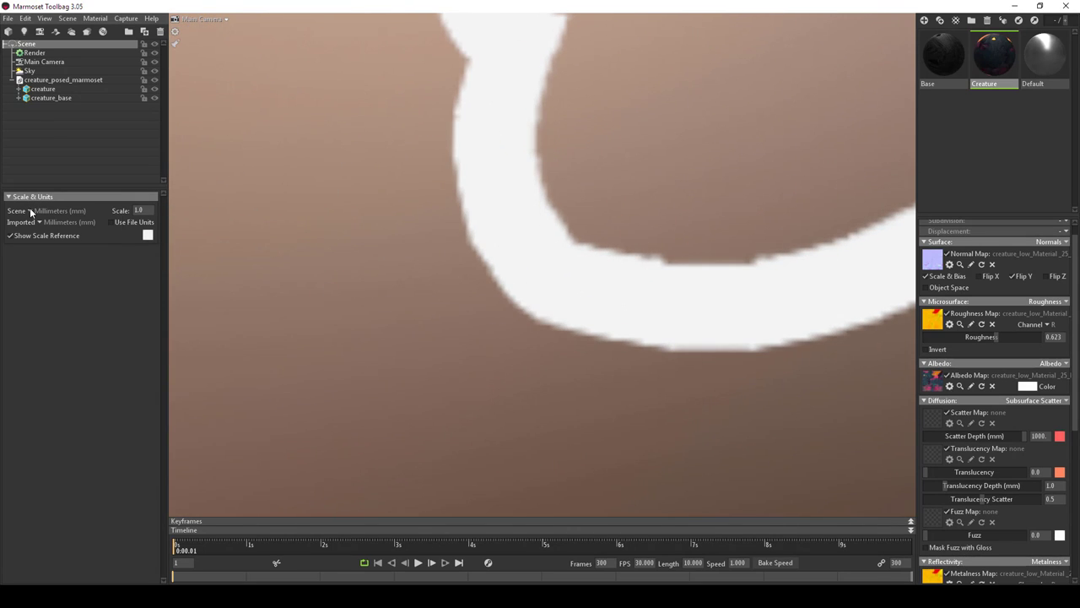
- Set both the scene units and the imported units to Meters (m)
{"action": "left_click", "coordinate": [31, 211]}
{"action": "left_click", "coordinate": [50, 231]}
{"action": "left_click", "coordinate": [41, 222]}
{"action": "left_click", "coordinate": [58, 243]}
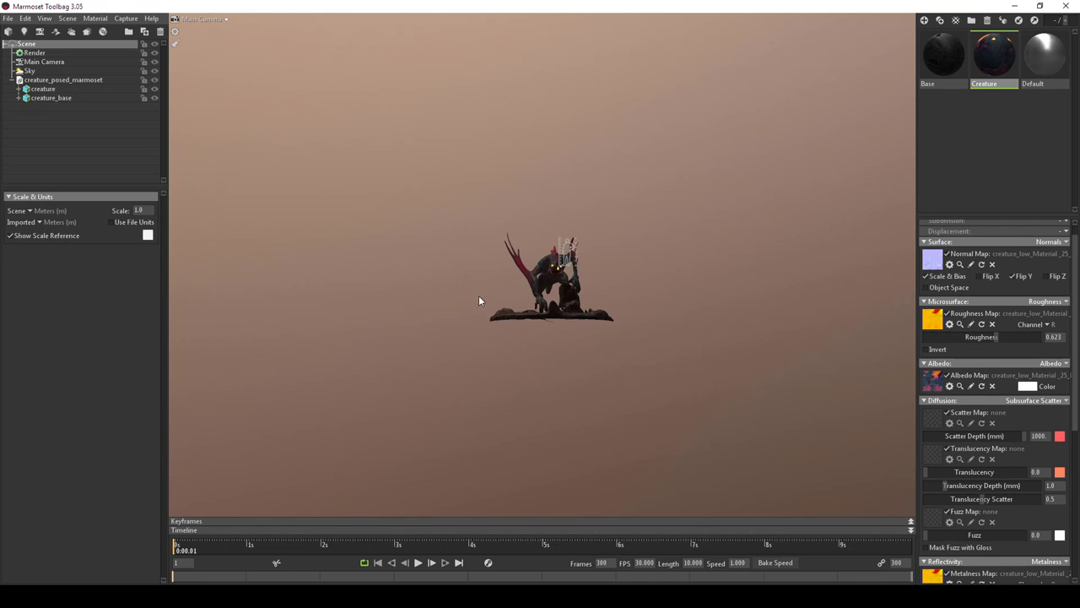
- Examine the creature's head, neck and whole body from several angles beside the human scale reference
{"action": "right_click_drag", "start_coordinate": [478, 295], "coordinate": [597, 362]}
{"action": "left_click_drag", "start_coordinate": [596, 362], "coordinate": [472, 352]}
{"action": "middle_click_drag", "start_coordinate": [556, 342], "coordinate": [541, 323]}
{"action": "right_click_drag", "start_coordinate": [541, 323], "coordinate": [525, 330]}
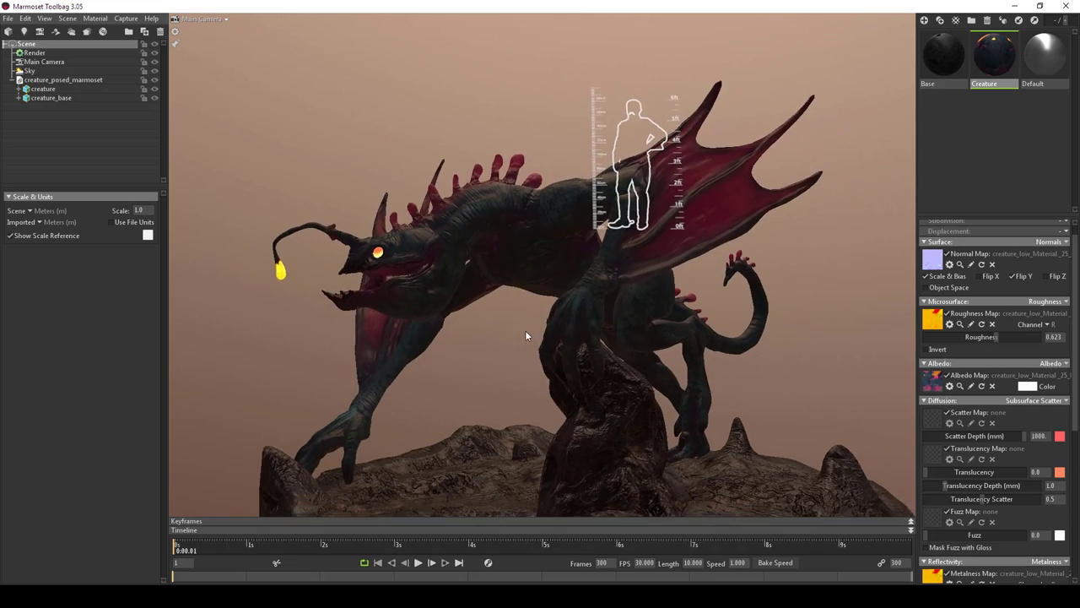
{"action": "middle_click_drag", "start_coordinate": [525, 330], "coordinate": [516, 312]}
{"action": "right_click_drag", "start_coordinate": [517, 312], "coordinate": [518, 316]}
{"action": "left_click_drag", "start_coordinate": [518, 315], "coordinate": [453, 309], "text": "shift"}
{"action": "scroll", "coordinate": [569, 357], "scroll_direction": "up", "scroll_amount": 5}
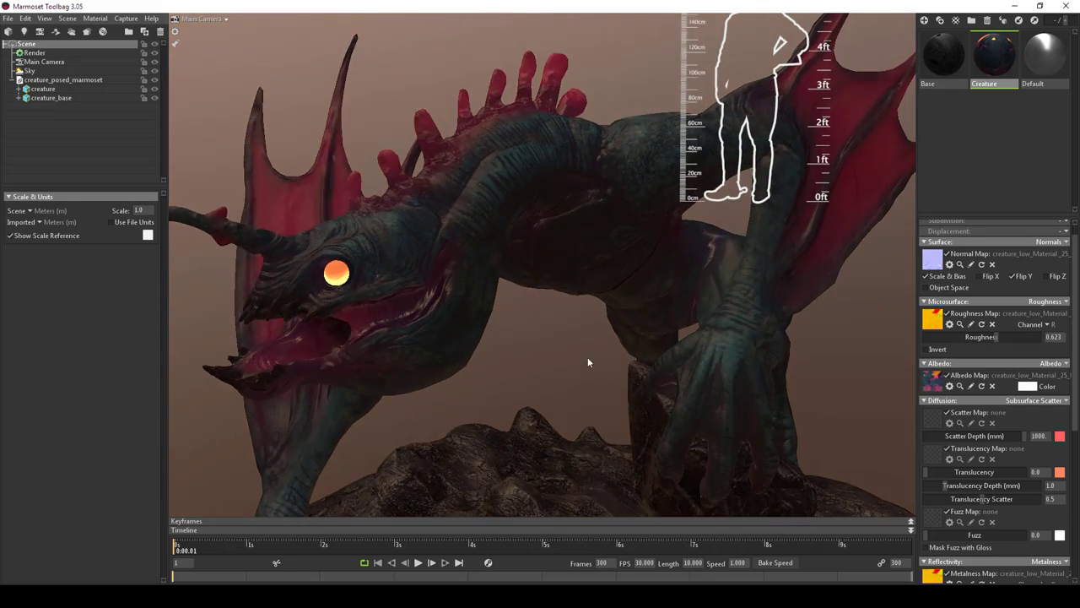
{"action": "mouse_move", "coordinate": [587, 358]}
{"action": "left_mouse_down", "text": "shift"}
{"action": "mouse_move", "coordinate": [560, 357]}
{"action": "mouse_move", "coordinate": [586, 378]}
{"action": "left_mouse_up", "text": "shift"}
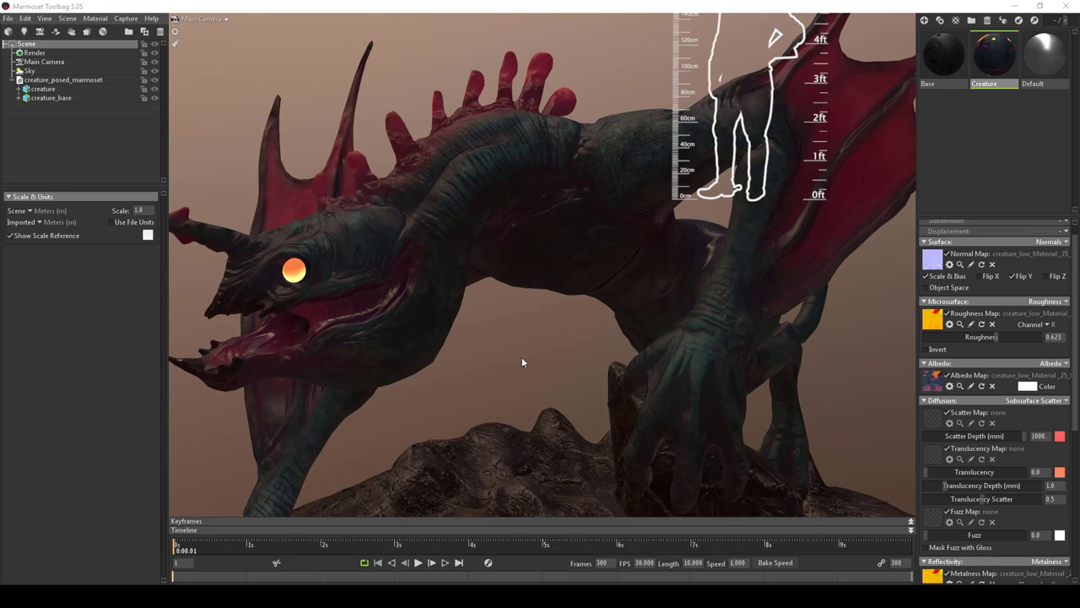
{"action": "right_click_drag", "start_coordinate": [730, 377], "coordinate": [489, 295]}
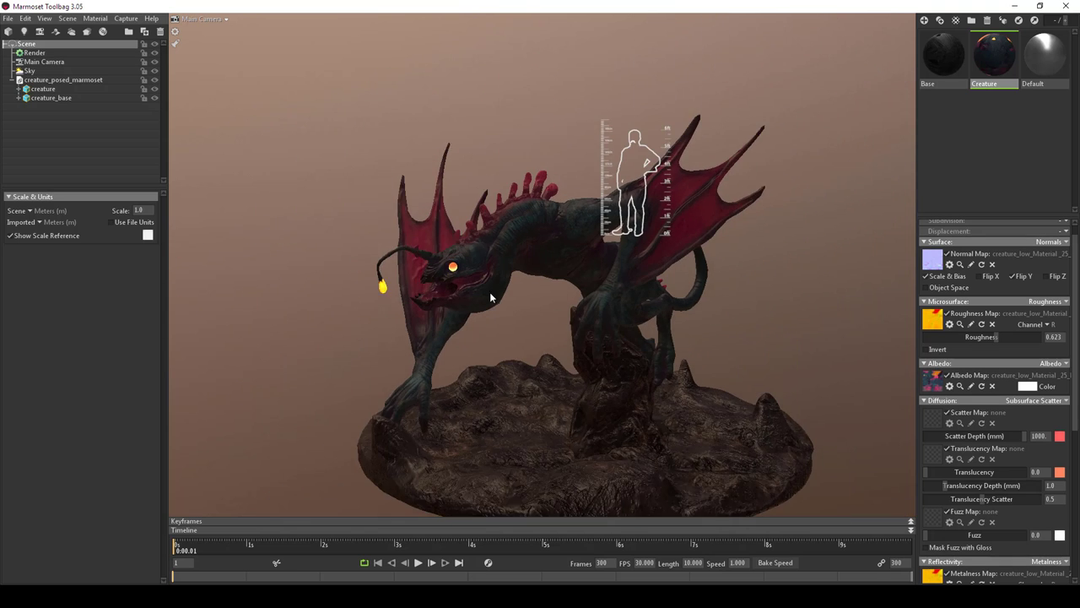
{"action": "left_click_drag", "start_coordinate": [490, 295], "coordinate": [535, 296]}
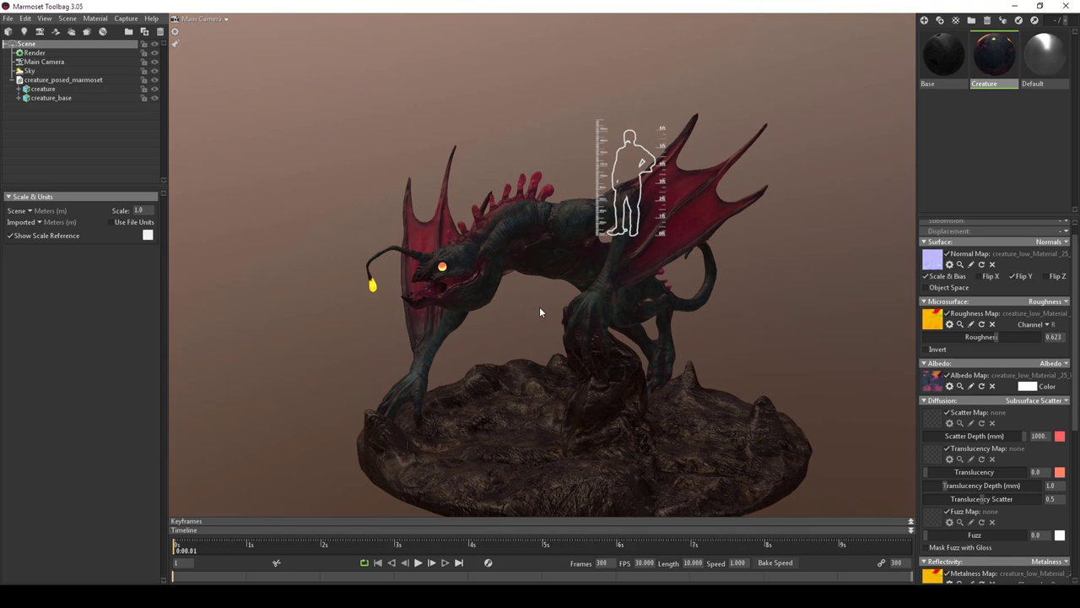
- Open the sky's preset browser and try the Desert Road, Castle Sunset, Mountain Sunset and Canada Glacier skies
{"action": "left_click", "coordinate": [30, 71]}
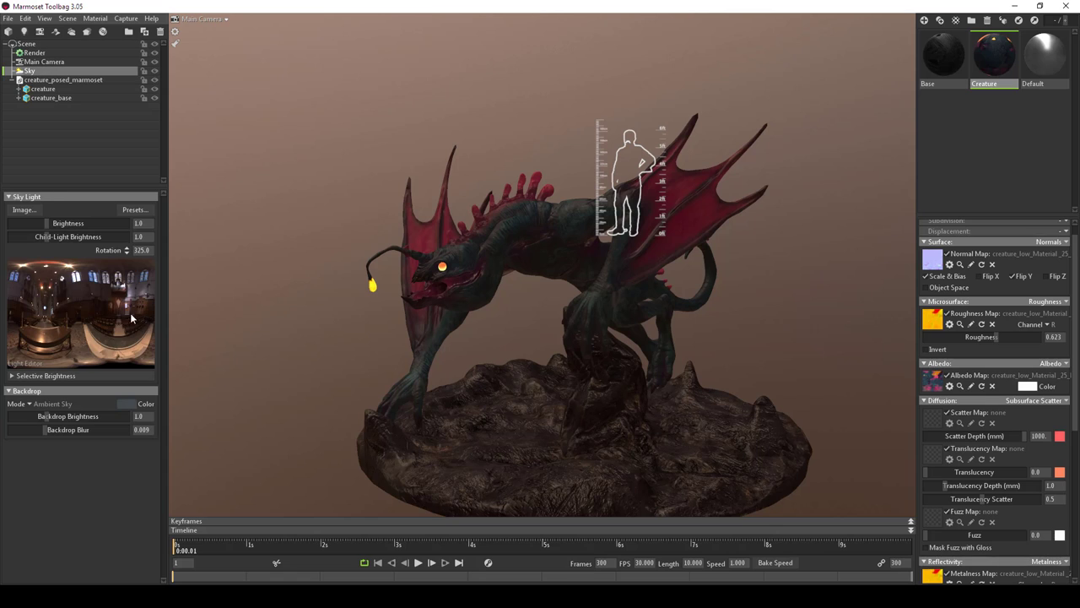
{"action": "left_click", "coordinate": [137, 211]}
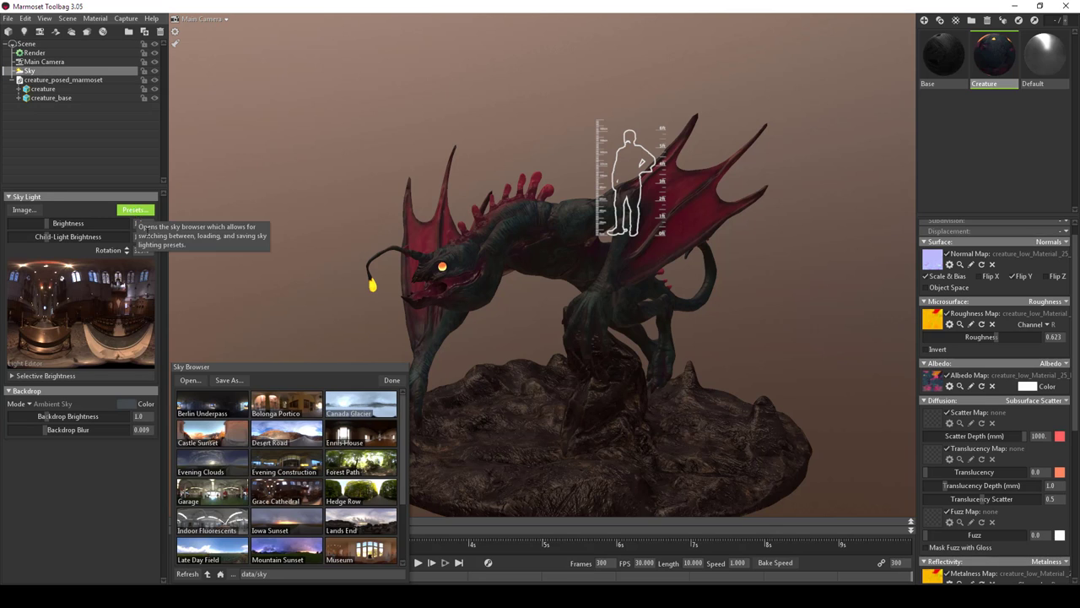
{"action": "left_click", "coordinate": [305, 441]}
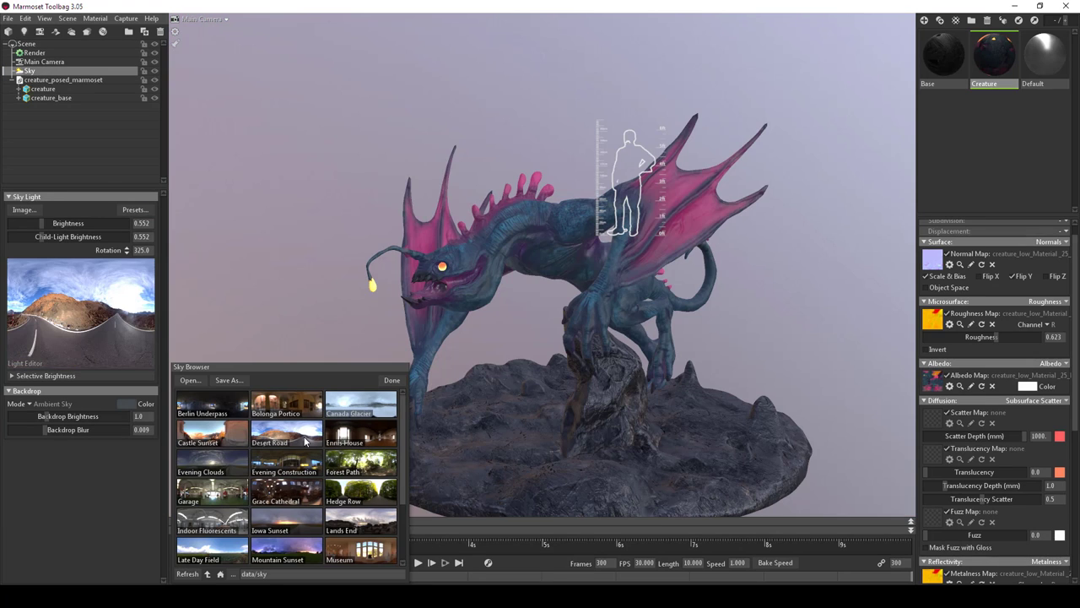
{"action": "left_click", "coordinate": [224, 432]}
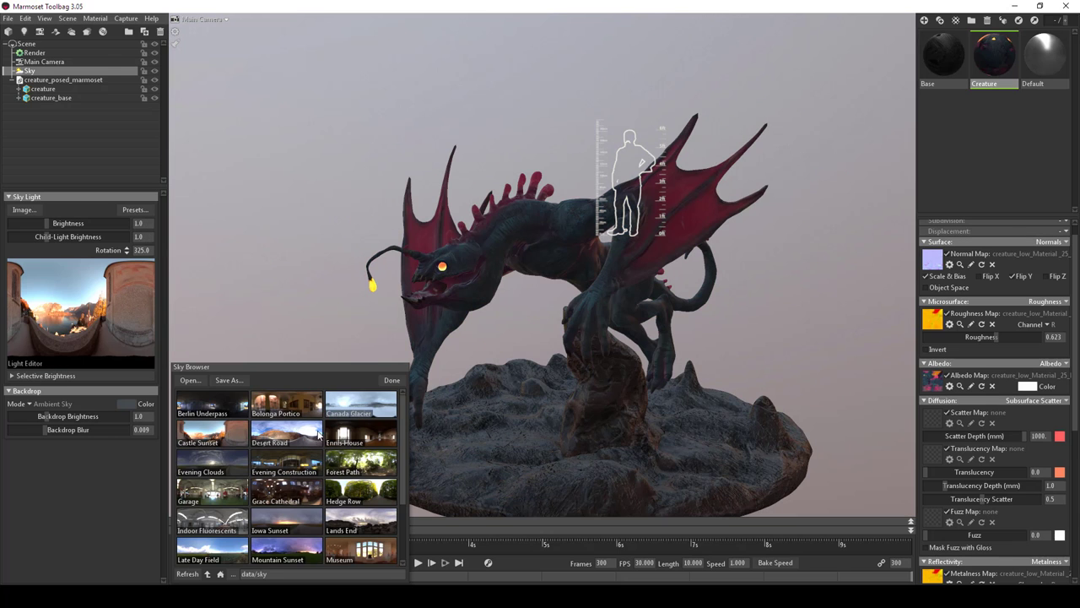
{"action": "left_click", "coordinate": [293, 546]}
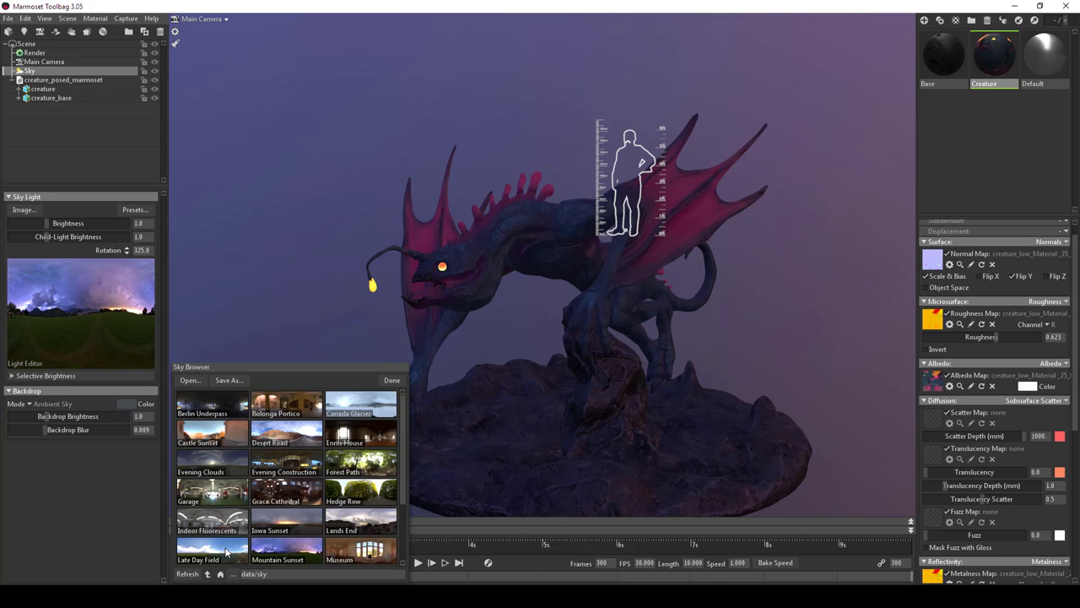
{"action": "left_click", "coordinate": [384, 410]}
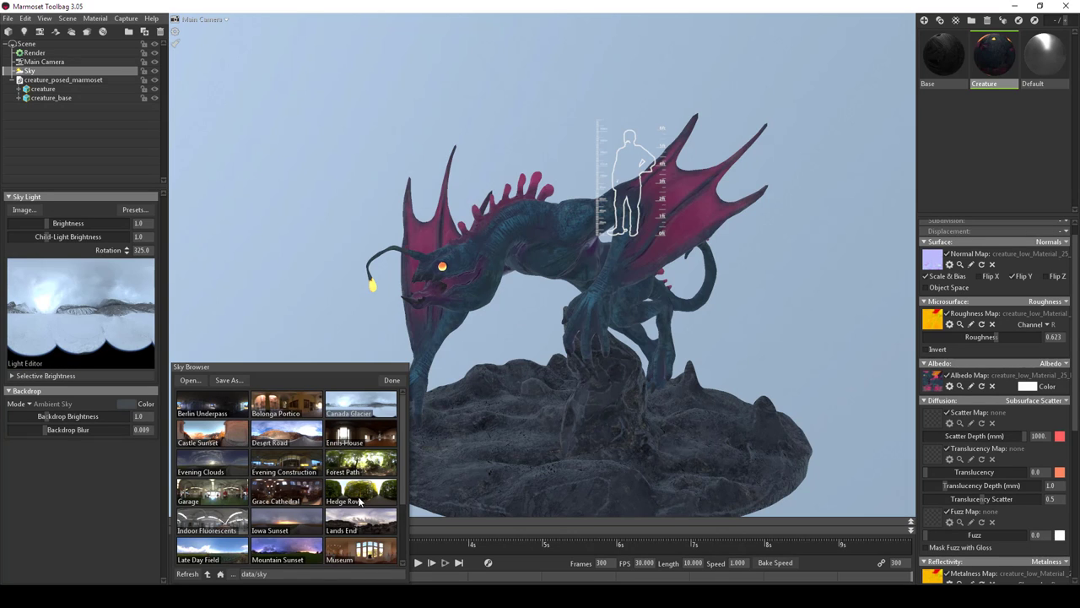
- Try the Lands End, Museum, Narita Plaza and Late Day Field skies, rotating the last one to 433.0
{"action": "scroll", "coordinate": [356, 510], "scroll_direction": "down", "scroll_amount": 1}
{"action": "left_click", "coordinate": [359, 492]}
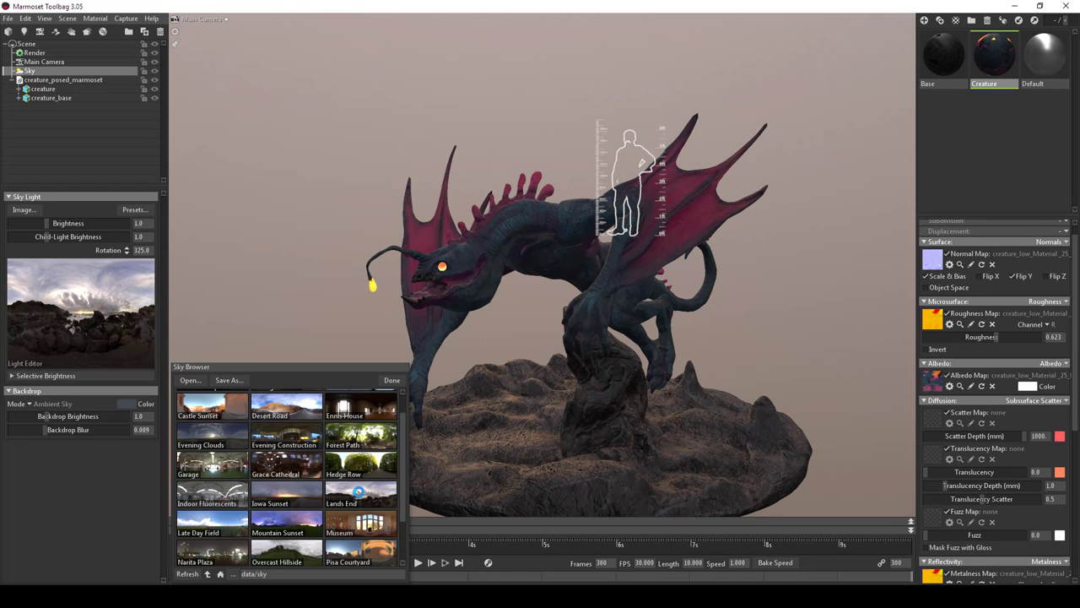
{"action": "left_click", "coordinate": [351, 534]}
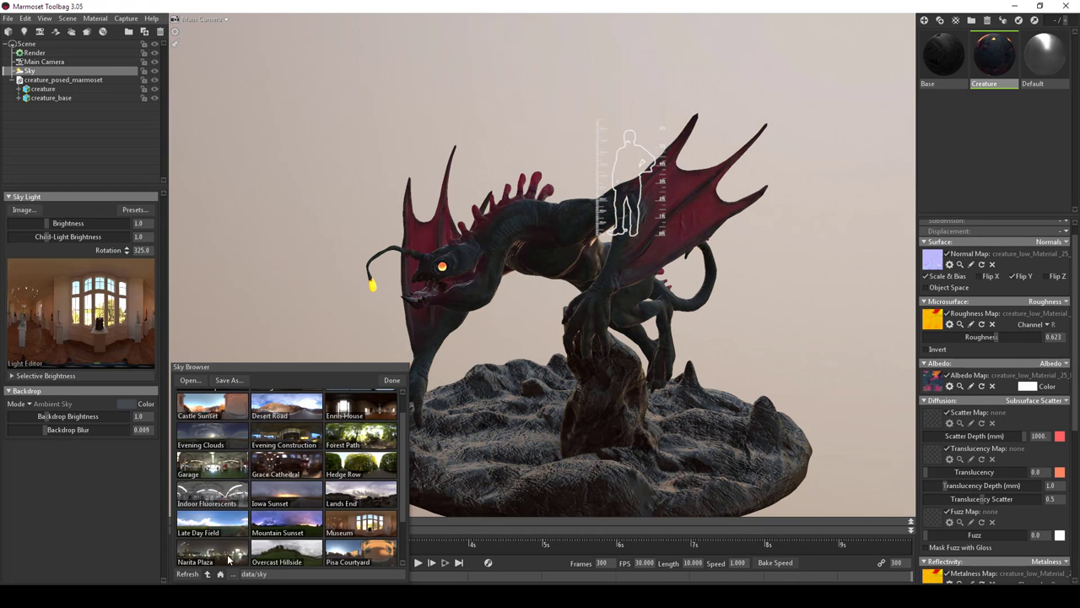
{"action": "left_click", "coordinate": [218, 557]}
{"action": "left_click", "coordinate": [209, 527]}
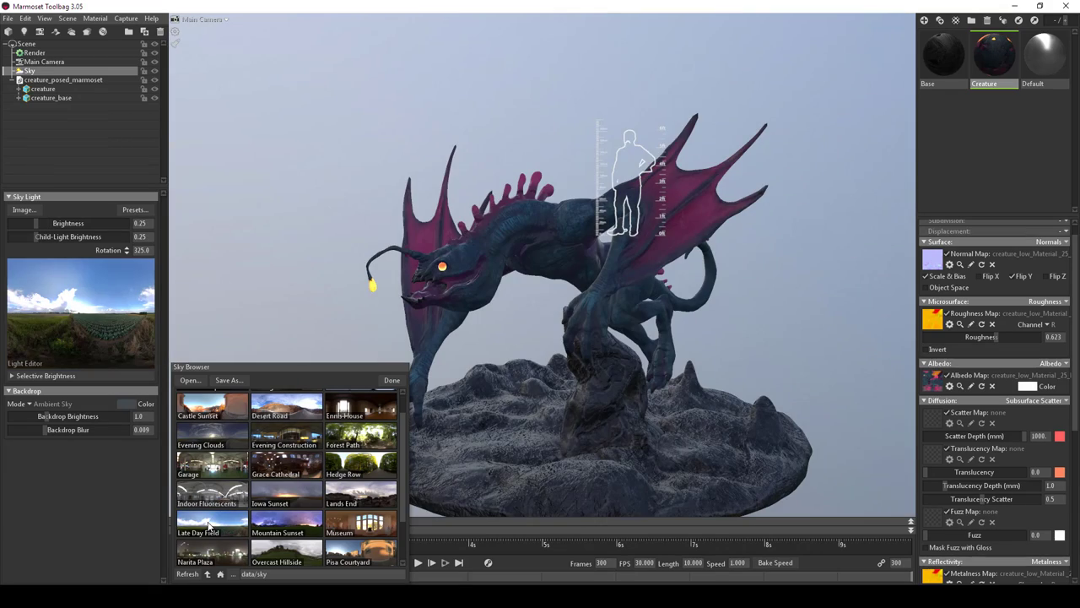
{"action": "left_click_drag", "start_coordinate": [482, 391], "coordinate": [534, 344]}
{"action": "right_click_drag", "start_coordinate": [533, 343], "coordinate": [577, 345]}
{"action": "middle_click_drag", "start_coordinate": [577, 345], "coordinate": [557, 319]}
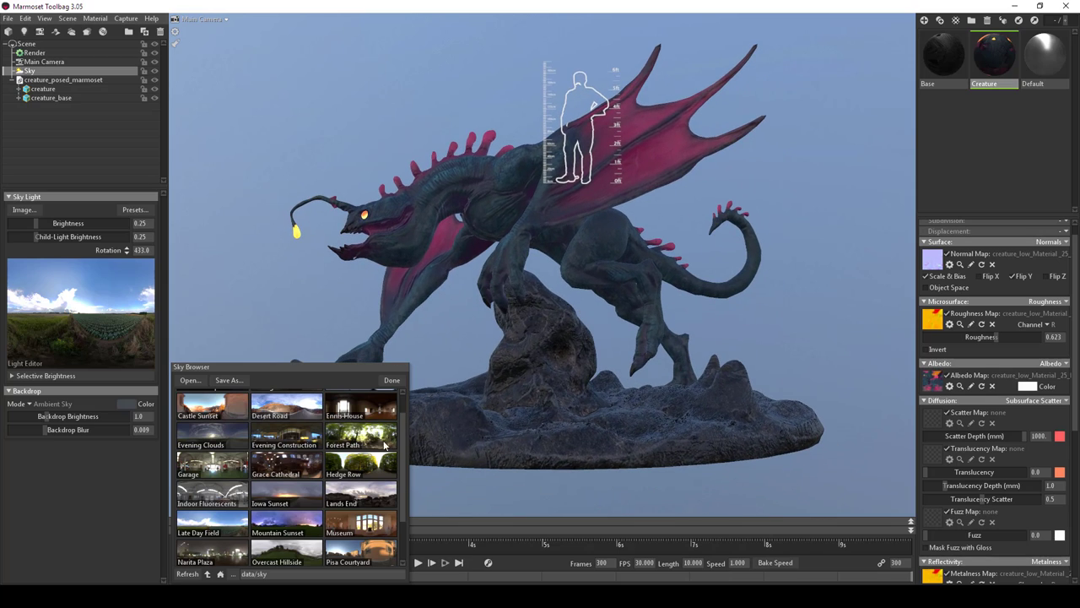
- Try the Pisa Courtyard, Overcast Hillside and Lands End skies with the sky rotated to 714.0
{"action": "left_click", "coordinate": [356, 554]}
{"action": "left_click_drag", "start_coordinate": [415, 423], "coordinate": [794, 400], "text": "shift"}
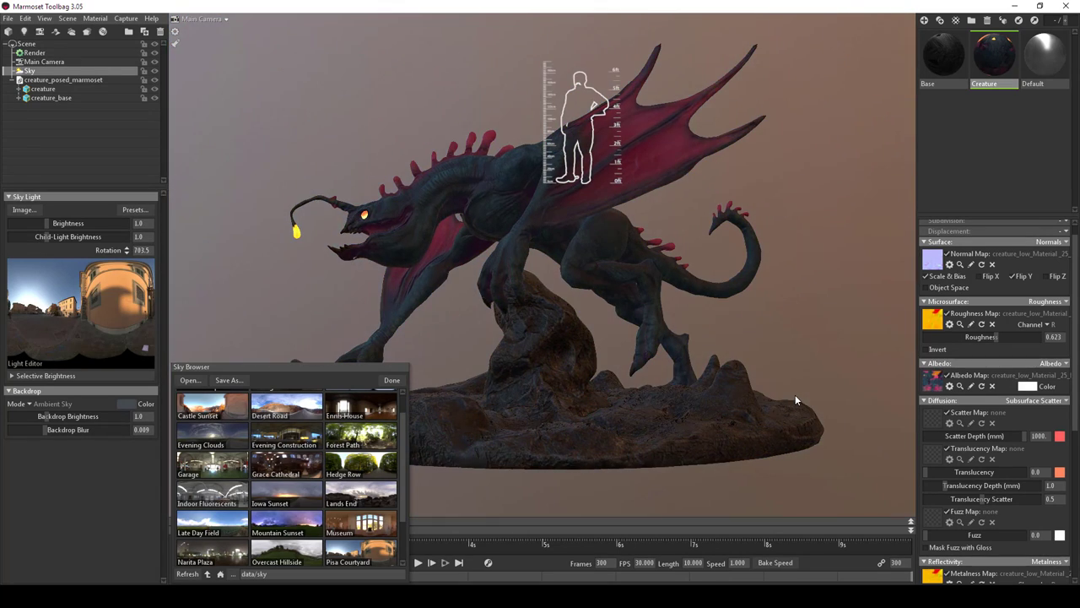
{"action": "left_click", "coordinate": [291, 550]}
{"action": "mouse_move", "coordinate": [390, 399]}
{"action": "left_mouse_down", "text": "shift"}
{"action": "mouse_move", "coordinate": [597, 342]}
{"action": "mouse_move", "coordinate": [480, 336]}
{"action": "mouse_move", "coordinate": [378, 400]}
{"action": "left_mouse_up", "text": "shift"}
{"action": "left_click", "coordinate": [367, 498]}
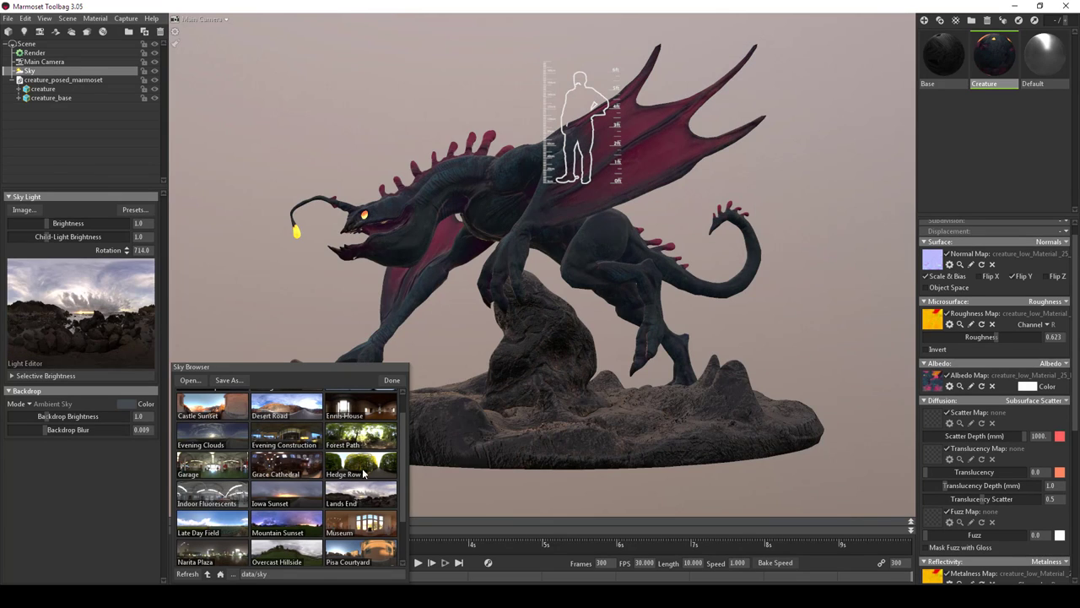
- Apply the Ennis House sky, rotate it to 421.5 and add a child light over its bright window
{"action": "left_click", "coordinate": [350, 411]}
{"action": "left_click_drag", "start_coordinate": [350, 412], "coordinate": [510, 336], "text": "shift"}
{"action": "left_click_drag", "start_coordinate": [517, 355], "coordinate": [352, 384]}
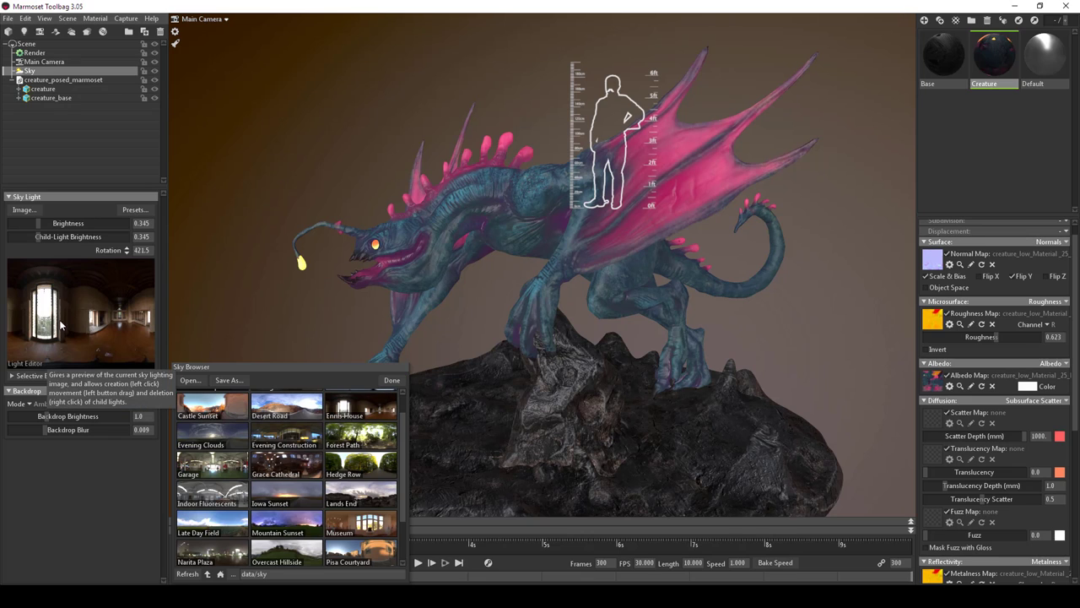
{"action": "mouse_move", "coordinate": [81, 336]}
{"action": "left_mouse_down"}
{"action": "mouse_move", "coordinate": [156, 293]}
{"action": "mouse_move", "coordinate": [120, 331]}
{"action": "mouse_move", "coordinate": [32, 288]}
{"action": "mouse_move", "coordinate": [40, 299]}
{"action": "left_mouse_up"}
- Try the Desert Road sky, switch to Iowa Sunset, and place a child light beside the setting sun
{"action": "left_click", "coordinate": [284, 404]}
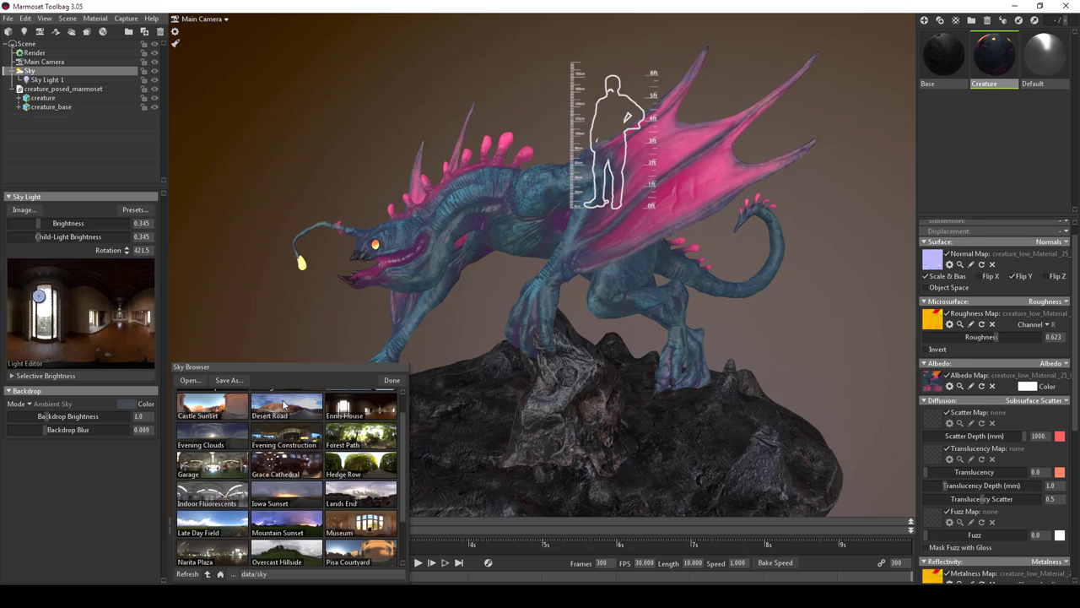
{"action": "mouse_move", "coordinate": [109, 324]}
{"action": "left_mouse_down"}
{"action": "mouse_move", "coordinate": [91, 279]}
{"action": "mouse_move", "coordinate": [130, 318]}
{"action": "mouse_move", "coordinate": [91, 282]}
{"action": "mouse_move", "coordinate": [103, 299]}
{"action": "mouse_move", "coordinate": [139, 303]}
{"action": "mouse_move", "coordinate": [73, 307]}
{"action": "mouse_move", "coordinate": [90, 305]}
{"action": "left_mouse_up"}
{"action": "left_click", "coordinate": [268, 495]}
{"action": "middle_click_drag", "start_coordinate": [562, 355], "coordinate": [617, 328]}
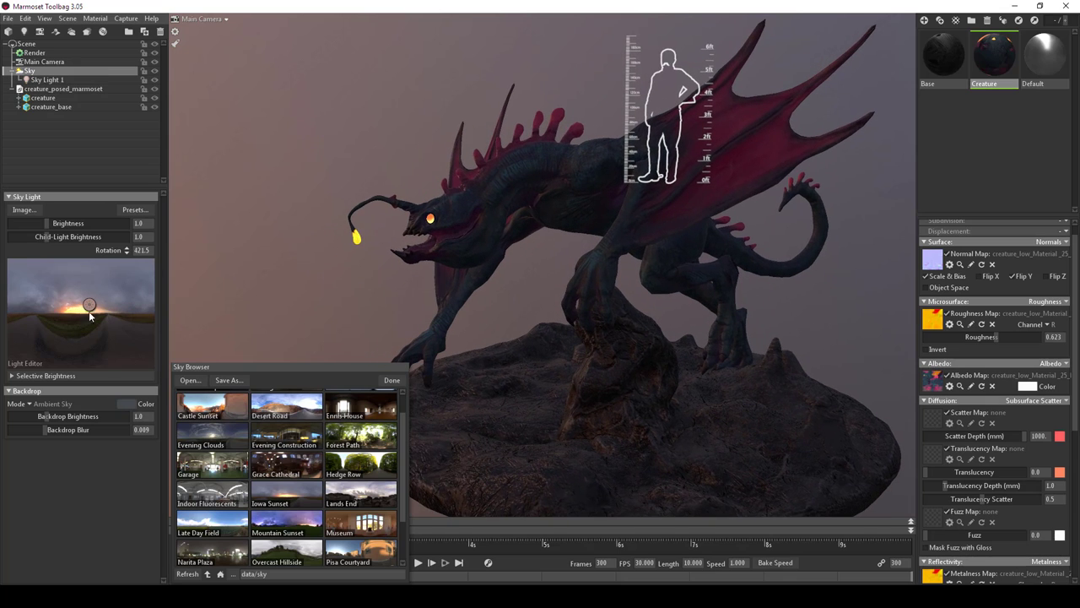
- Try the Late Day Field sky with a child light placed just above the horizon over the crop field
{"action": "mouse_move", "coordinate": [95, 307]}
{"action": "left_mouse_down"}
{"action": "mouse_move", "coordinate": [68, 309]}
{"action": "mouse_move", "coordinate": [128, 312]}
{"action": "mouse_move", "coordinate": [90, 313]}
{"action": "left_mouse_up"}
{"action": "left_click", "coordinate": [226, 520]}
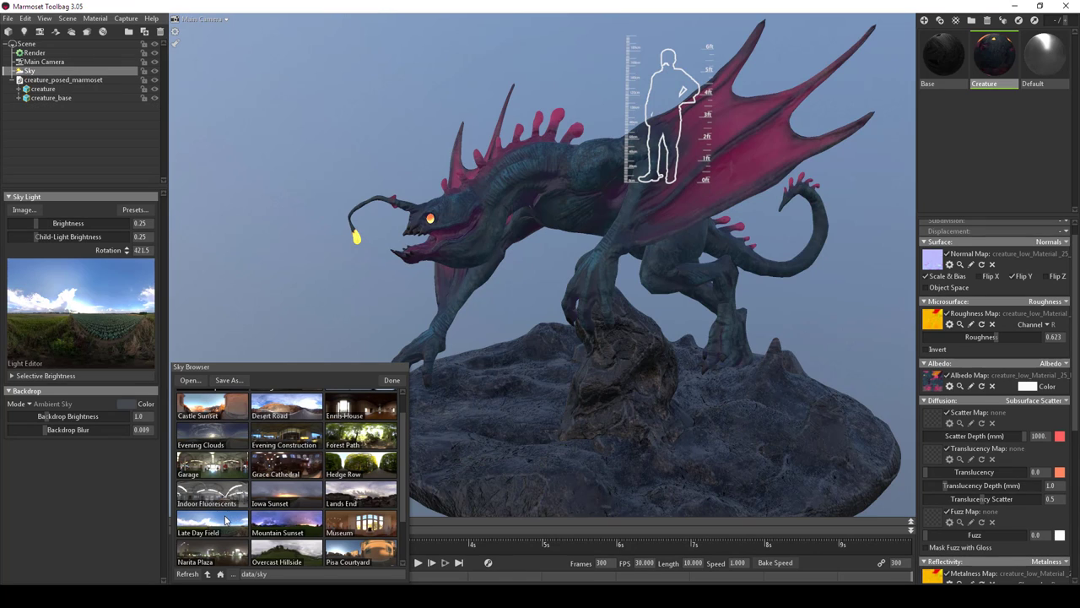
{"action": "mouse_move", "coordinate": [84, 321]}
{"action": "left_mouse_down"}
{"action": "mouse_move", "coordinate": [122, 317]}
{"action": "mouse_move", "coordinate": [106, 309]}
{"action": "left_mouse_up"}
{"action": "scroll", "coordinate": [530, 367], "scroll_direction": "down", "scroll_amount": 5}
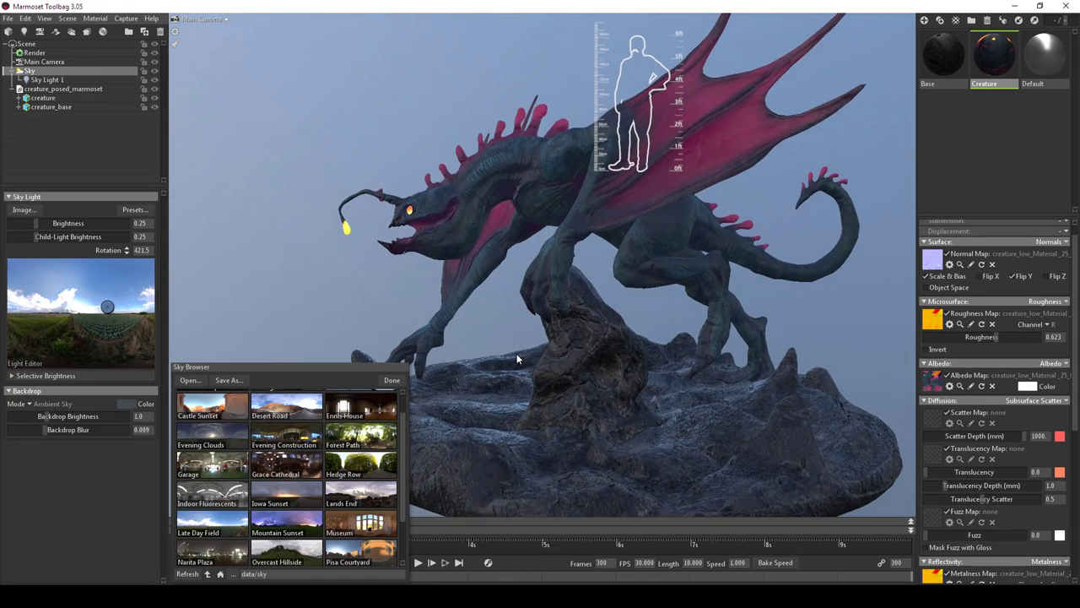
{"action": "scroll", "coordinate": [496, 326], "scroll_direction": "up", "scroll_amount": 5}
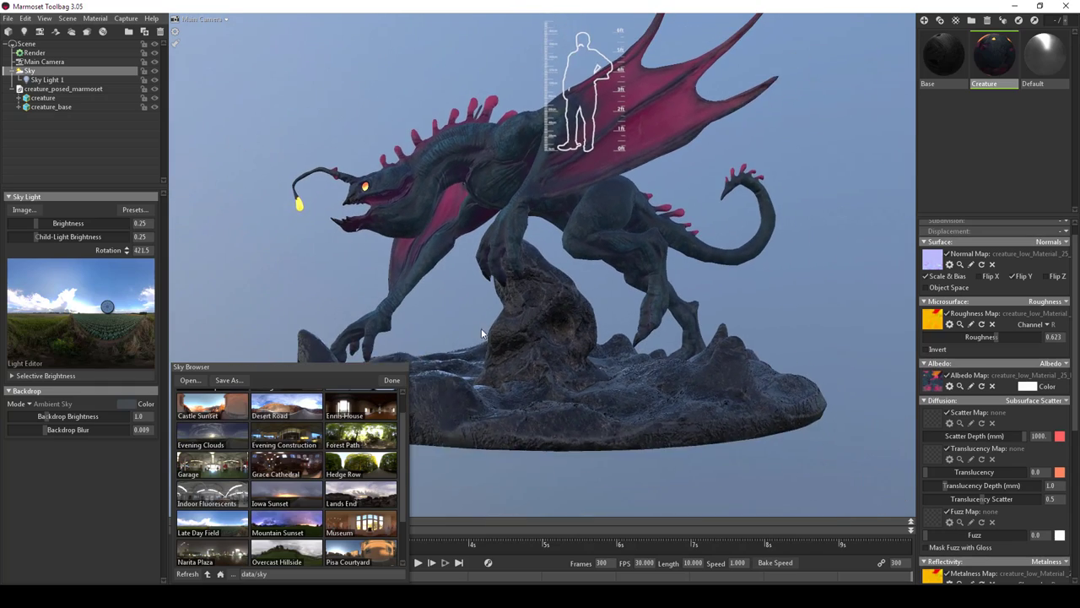
{"action": "scroll", "coordinate": [481, 334], "scroll_direction": "up", "scroll_amount": 4}
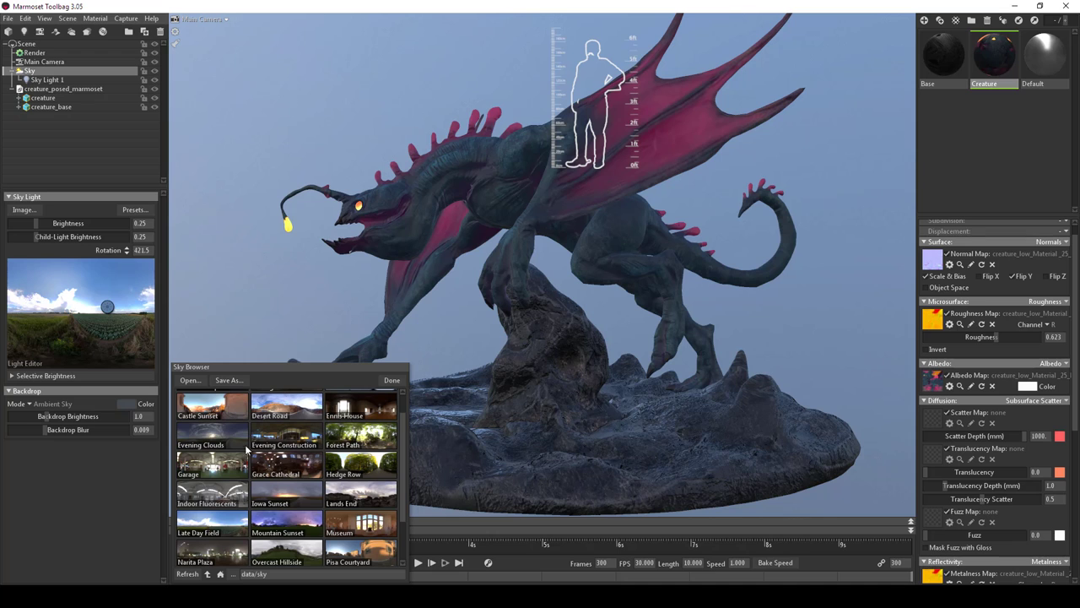
- Try the Castle Sunset sky with its child light moved into the open sky beside the brick wall
{"action": "left_click", "coordinate": [209, 410]}
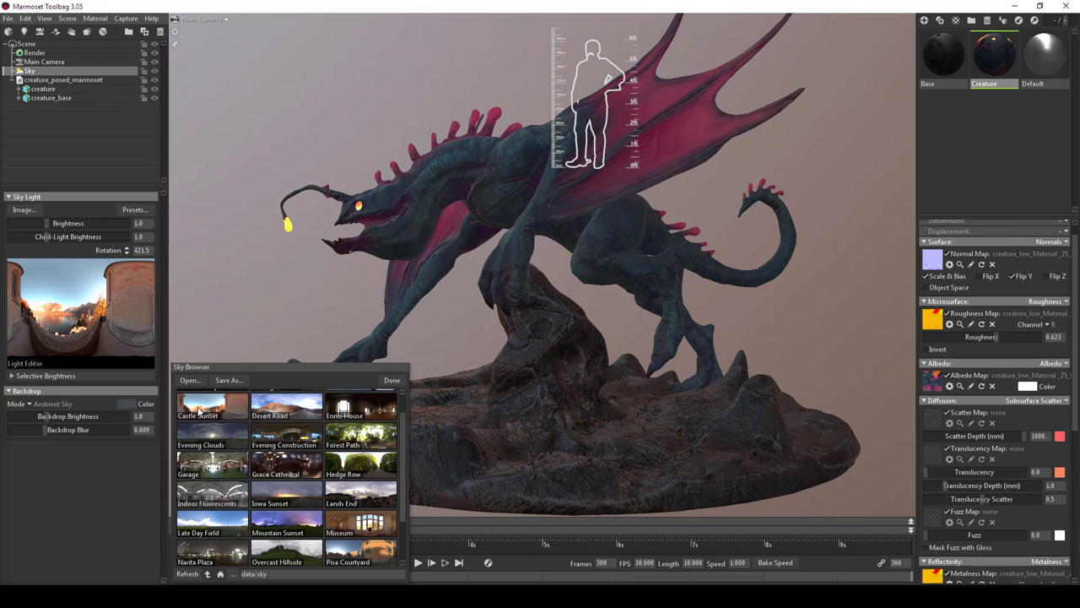
{"action": "left_click", "coordinate": [99, 289]}
{"action": "left_click_drag", "start_coordinate": [98, 290], "coordinate": [96, 286]}
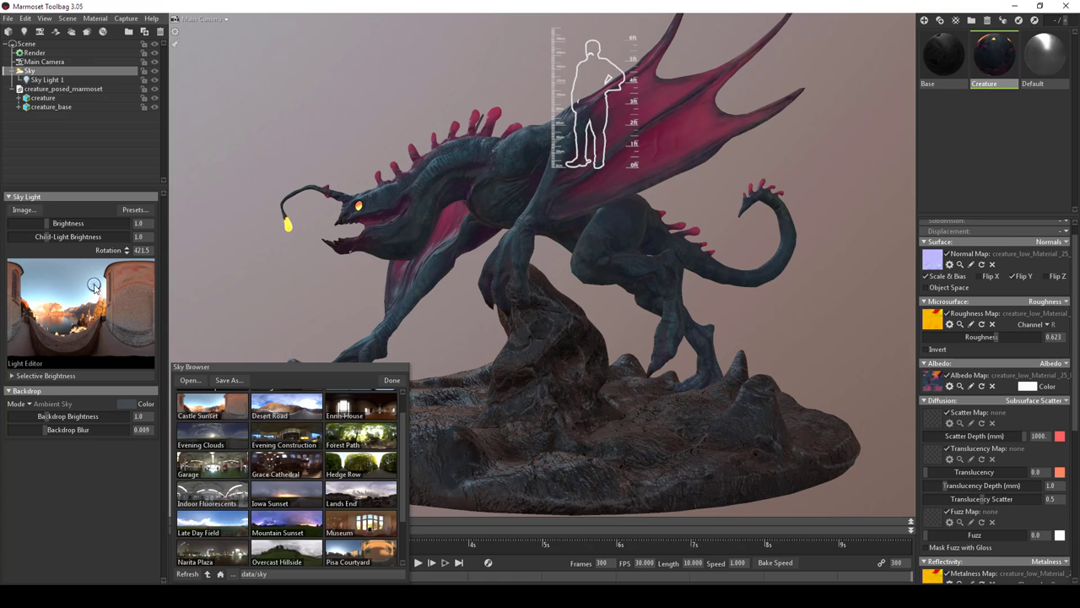
- Try the Late Day Field and Mountain Sunset skies, moving a child light across the clouds of the latter toward the sunset glow
{"action": "scroll", "coordinate": [257, 486], "scroll_direction": "down", "scroll_amount": 2}
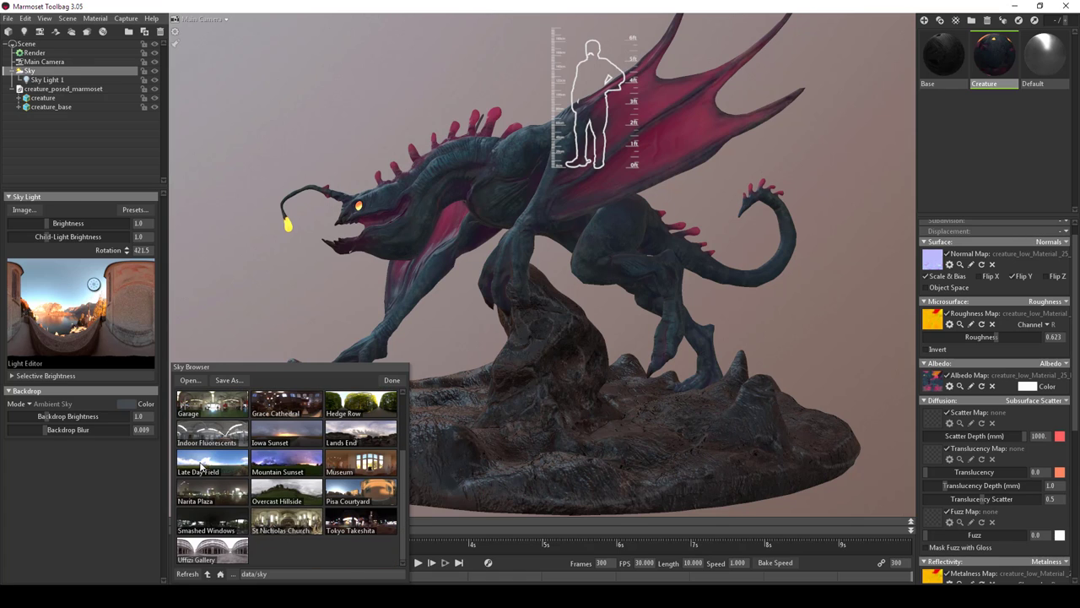
{"action": "left_click", "coordinate": [202, 466]}
{"action": "left_click", "coordinate": [278, 467]}
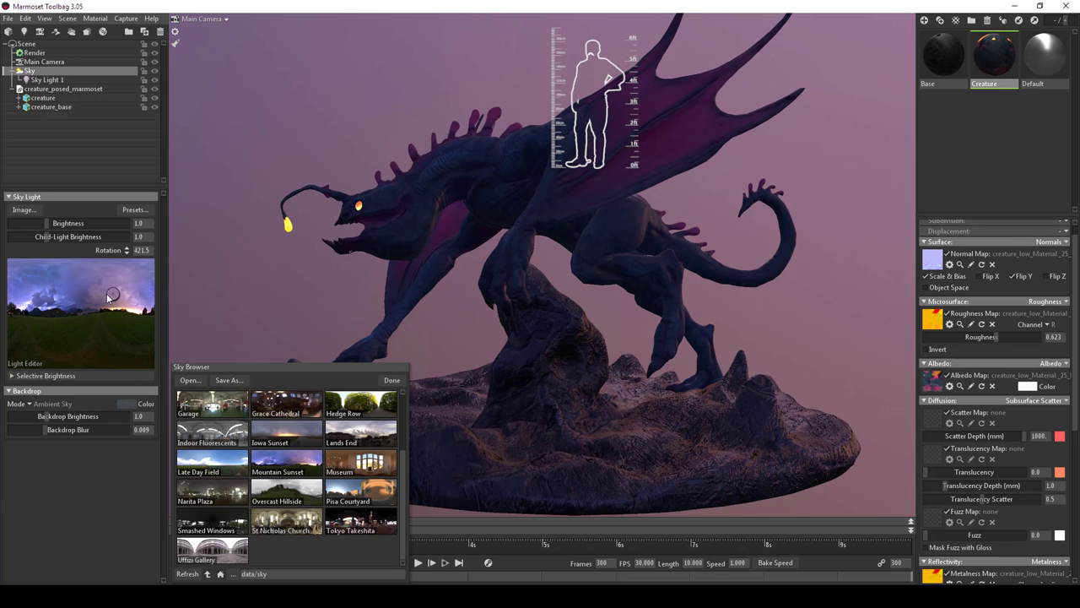
{"action": "left_click", "coordinate": [56, 290]}
{"action": "mouse_move", "coordinate": [54, 291]}
{"action": "left_mouse_down"}
{"action": "mouse_move", "coordinate": [63, 268]}
{"action": "mouse_move", "coordinate": [22, 276]}
{"action": "mouse_move", "coordinate": [139, 314]}
{"action": "mouse_move", "coordinate": [106, 299]}
{"action": "mouse_move", "coordinate": [152, 301]}
{"action": "mouse_move", "coordinate": [125, 301]}
{"action": "left_mouse_up"}
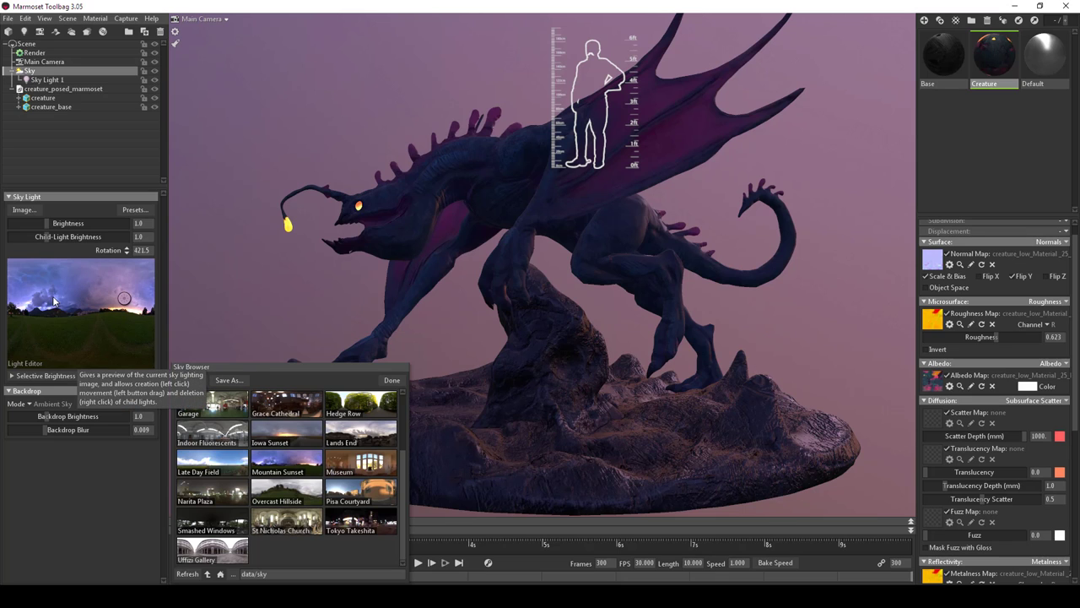
- Apply the Tokyo Takeshita sky rotated to 429.0 and place child lights around its bright storefront
{"action": "left_click", "coordinate": [359, 527]}
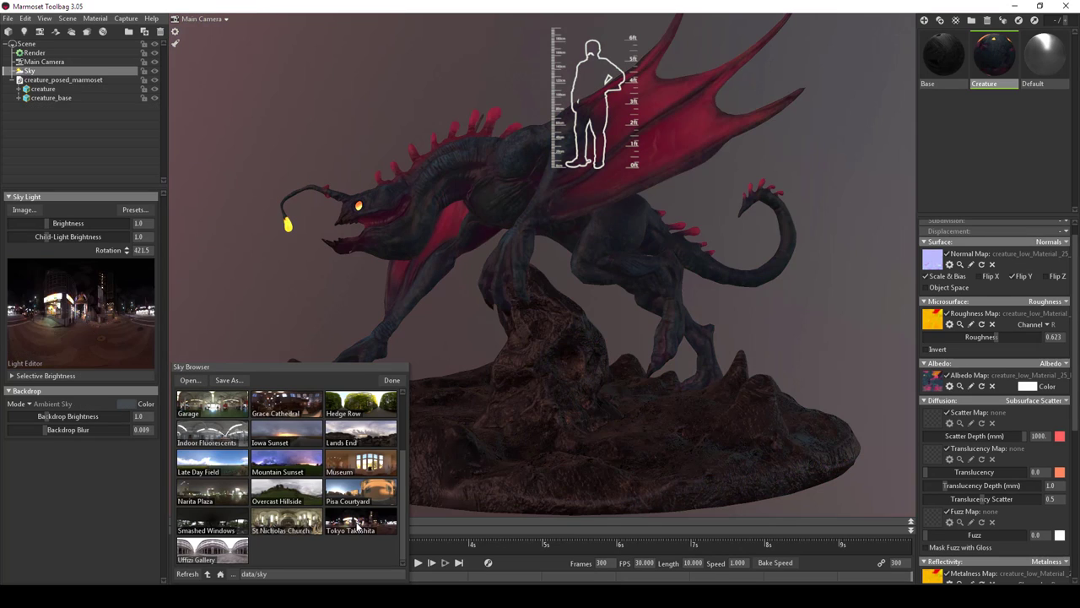
{"action": "left_click", "coordinate": [65, 294]}
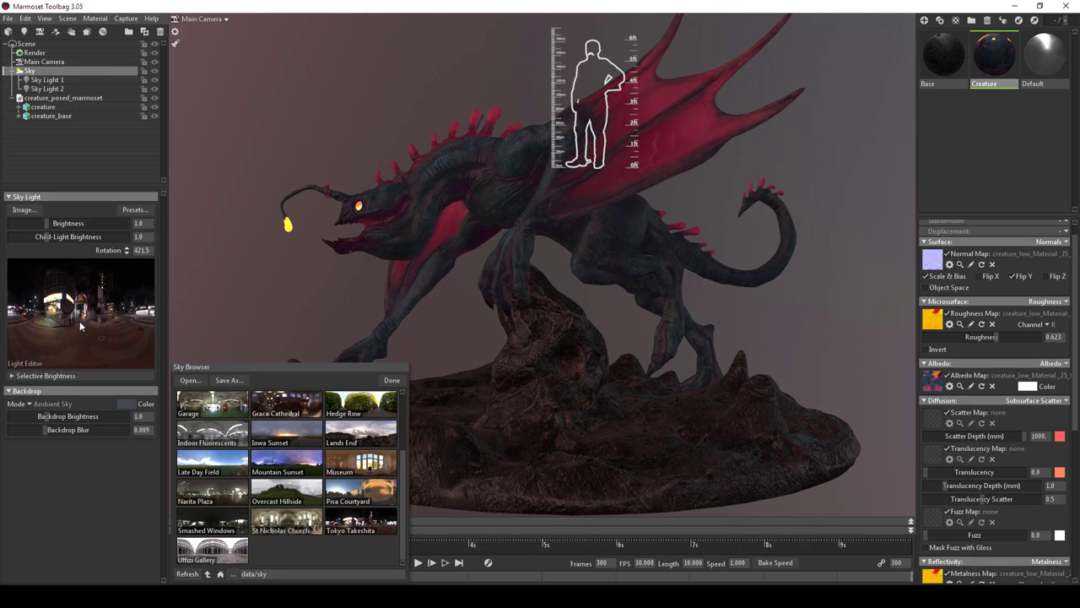
{"action": "left_click", "coordinate": [66, 297]}
{"action": "left_click_drag", "start_coordinate": [66, 297], "coordinate": [68, 298]}
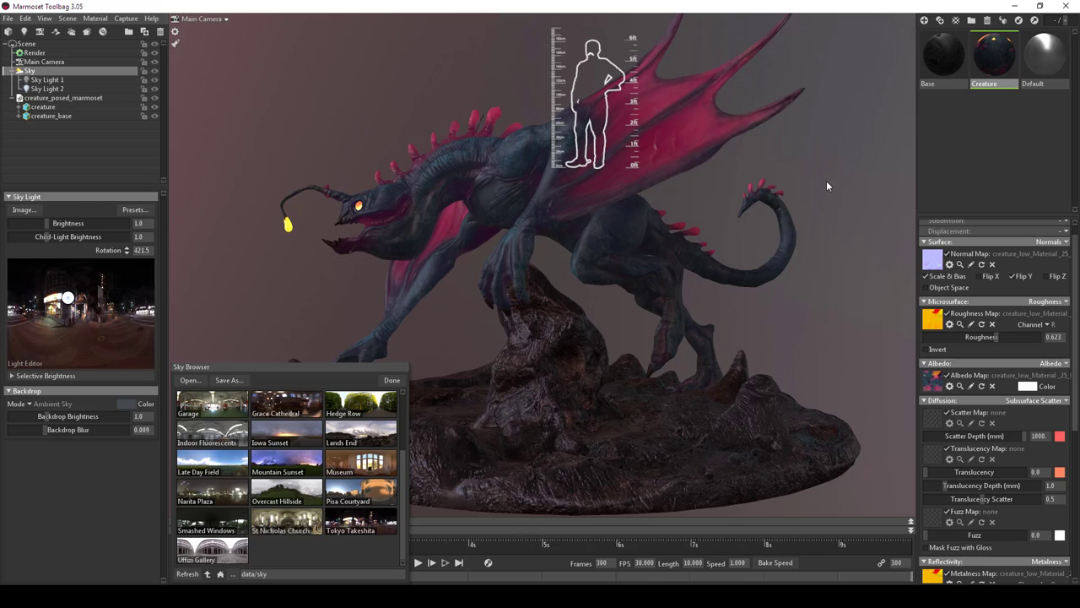
{"action": "left_click_drag", "start_coordinate": [826, 181], "coordinate": [820, 220], "text": "shift"}
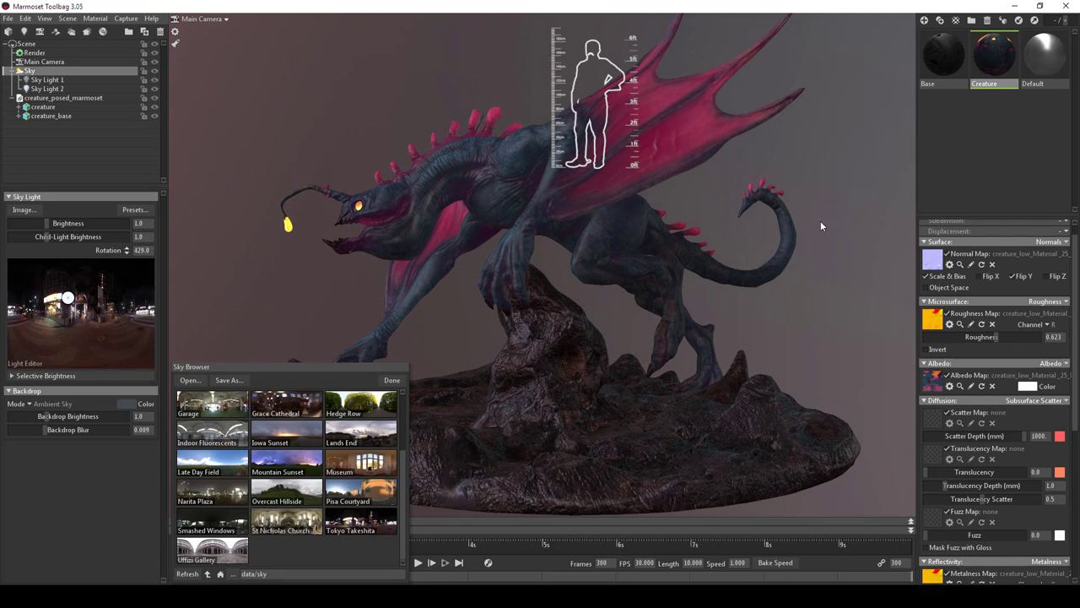
- Delete Sky Light 1 and set the brightness of Sky Light 2 to 4.0
{"action": "left_click", "coordinate": [47, 79]}
{"action": "key", "text": "Delete"}
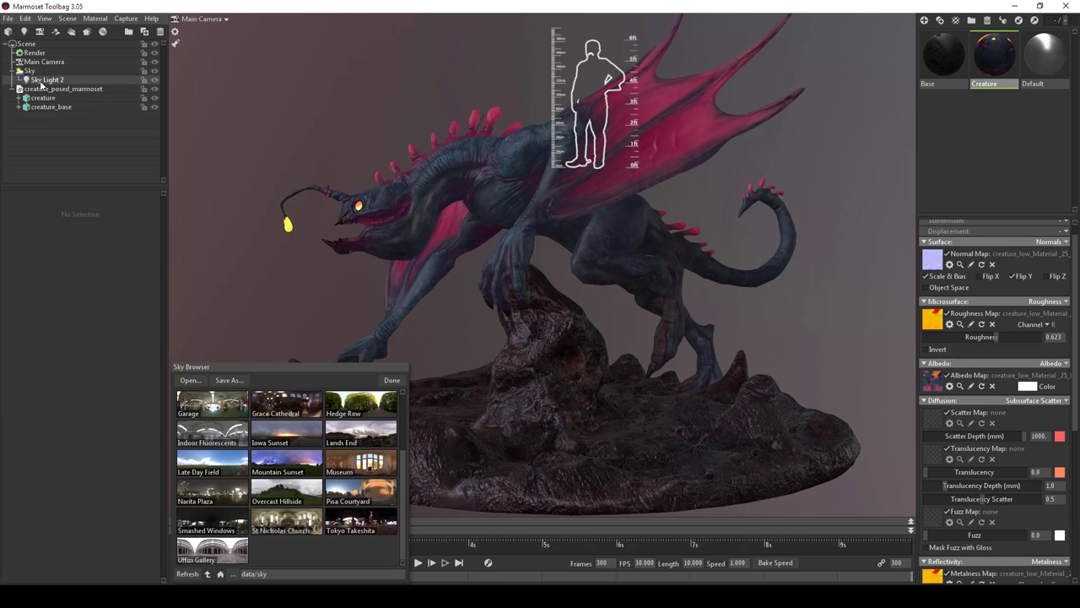
{"action": "left_click", "coordinate": [46, 79]}
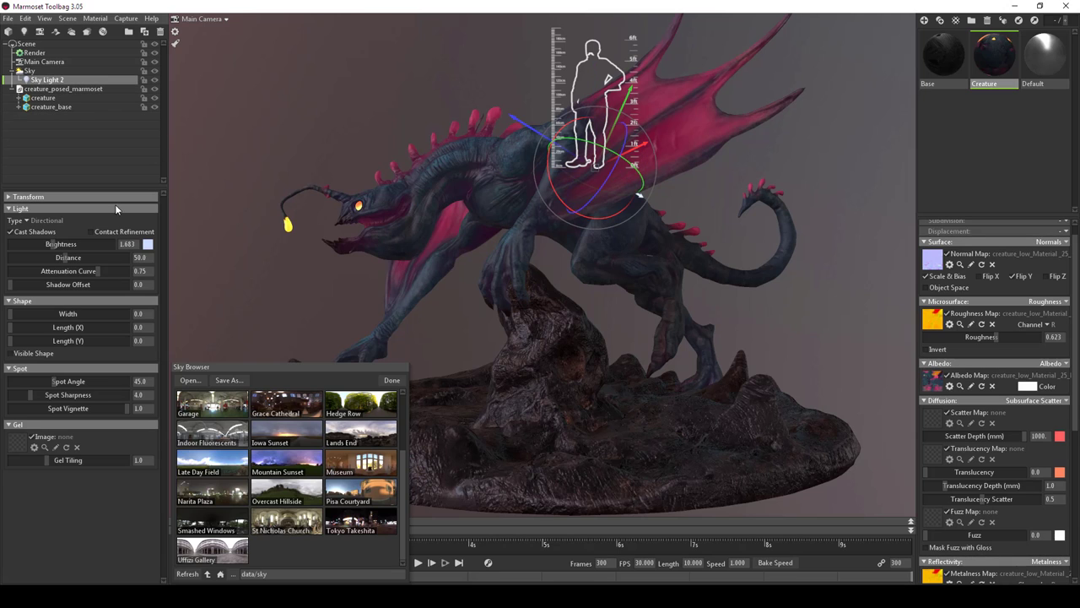
{"action": "left_click_drag", "start_coordinate": [56, 245], "coordinate": [59, 244]}
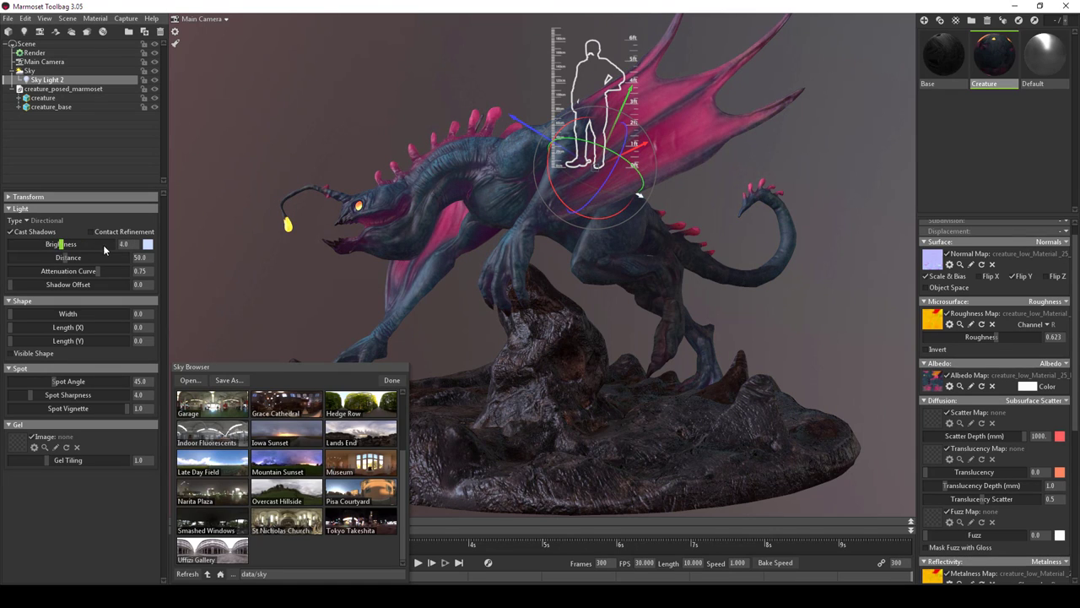
- Close the sky browser and set the colour of Sky Light 2 to saturated cyan 05d8f4
{"action": "left_click", "coordinate": [148, 243]}
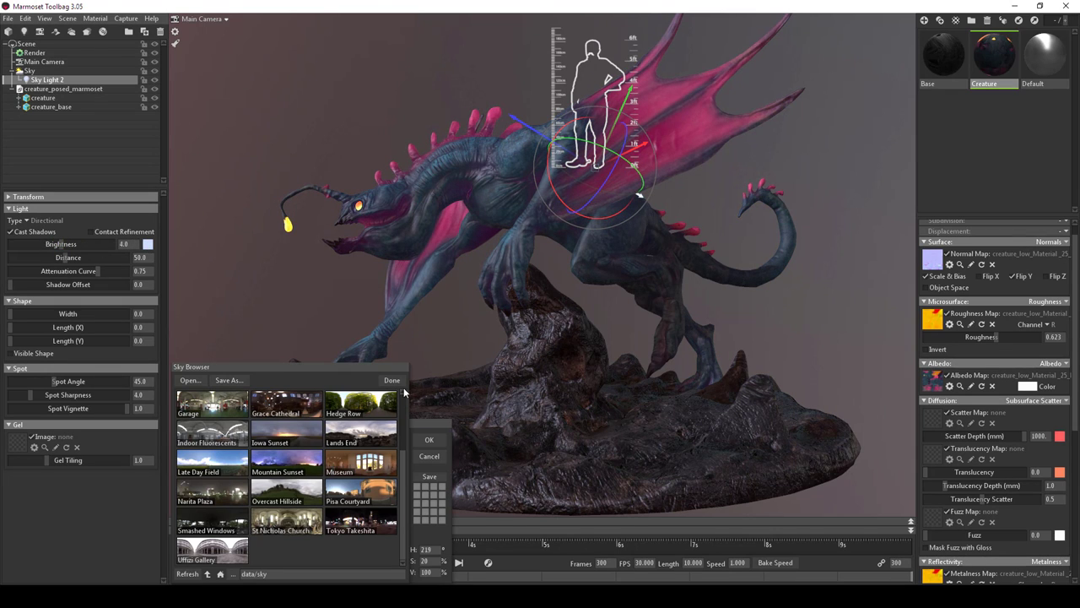
{"action": "left_click", "coordinate": [396, 382]}
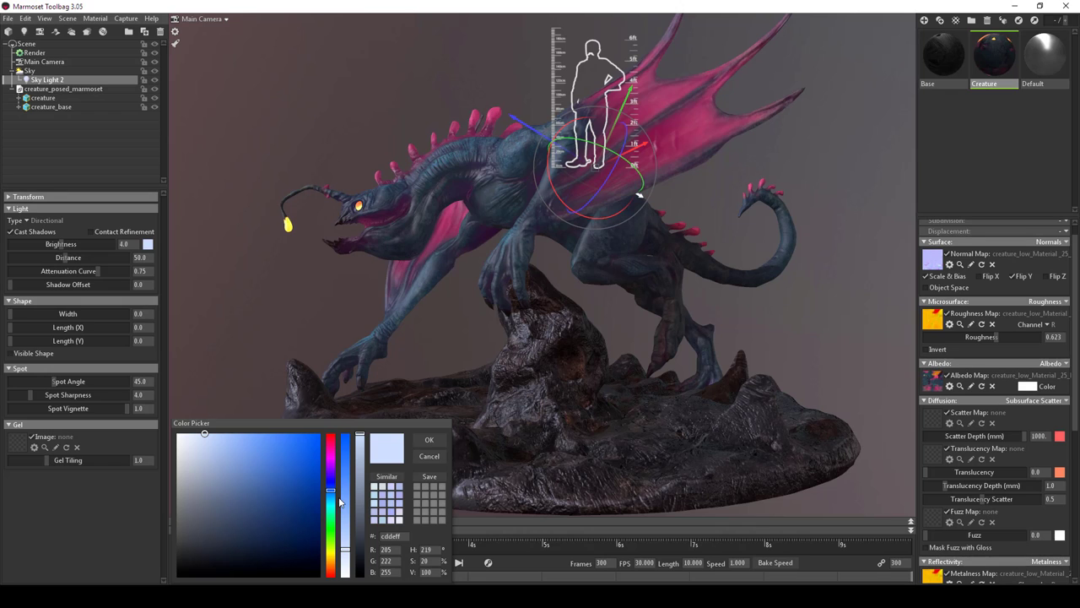
{"action": "left_click_drag", "start_coordinate": [330, 505], "coordinate": [332, 504]}
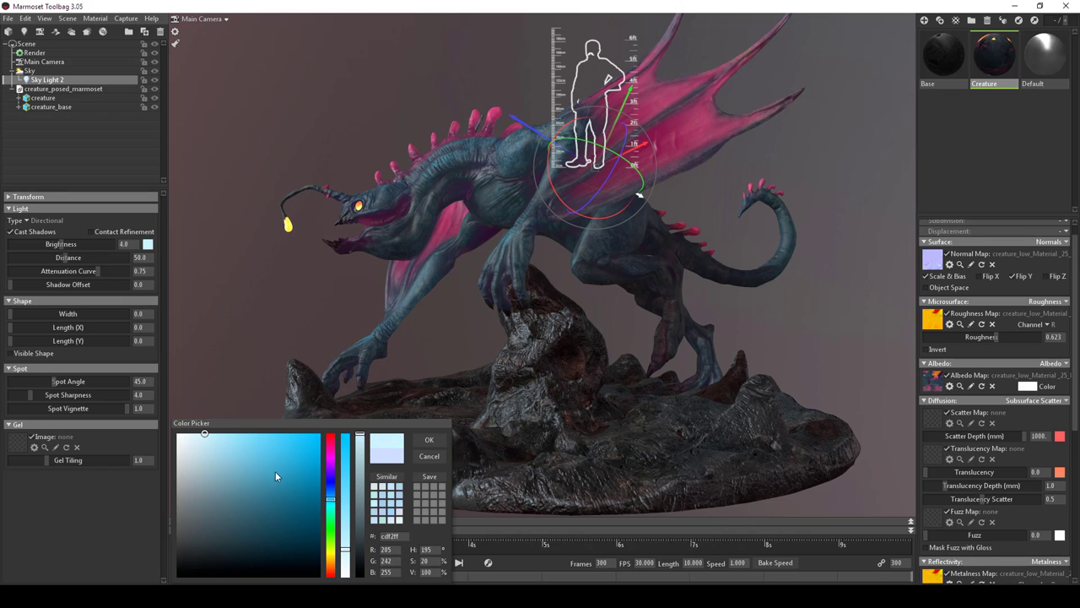
{"action": "left_click_drag", "start_coordinate": [304, 430], "coordinate": [325, 441]}
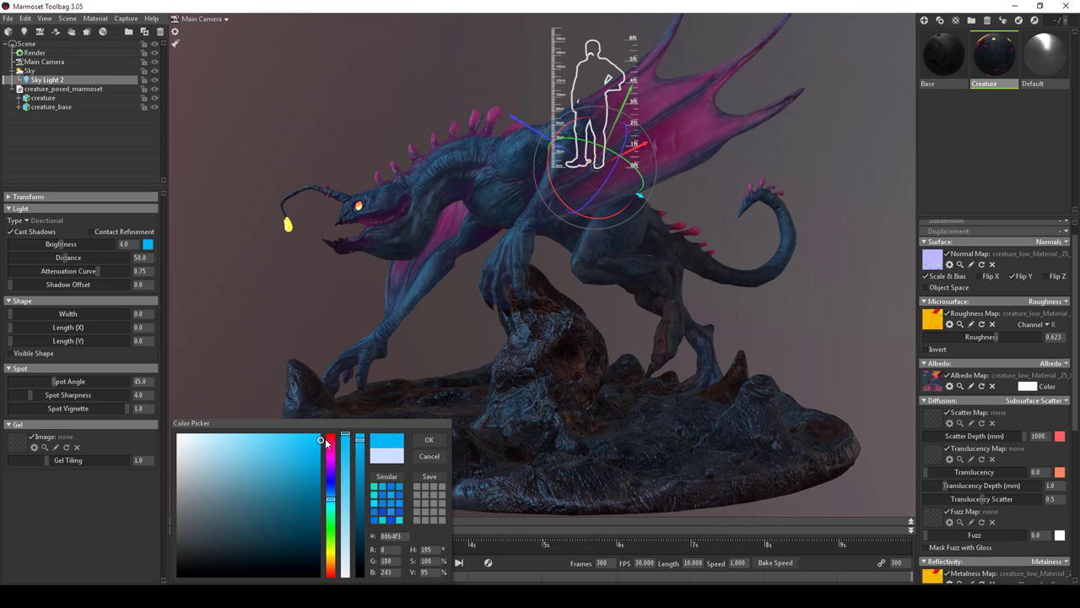
{"action": "left_click_drag", "start_coordinate": [331, 502], "coordinate": [331, 506]}
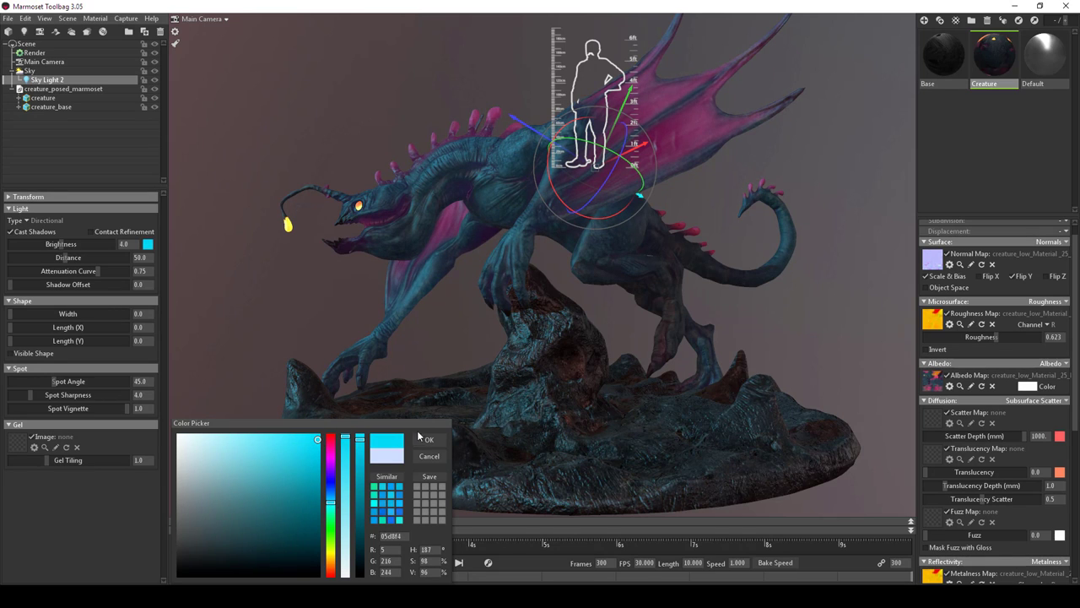
{"action": "left_click", "coordinate": [426, 438]}
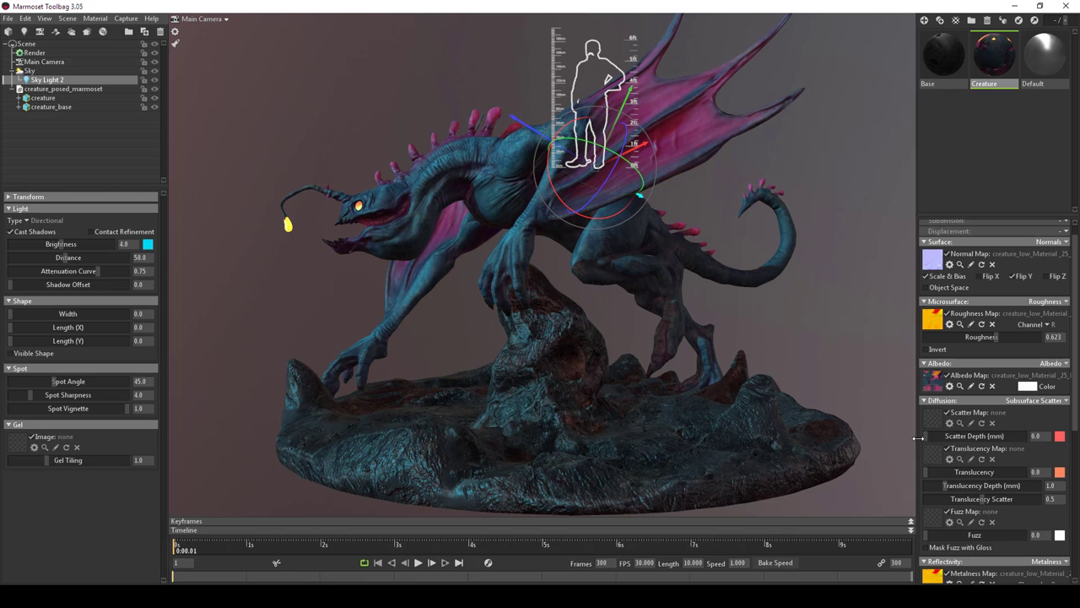
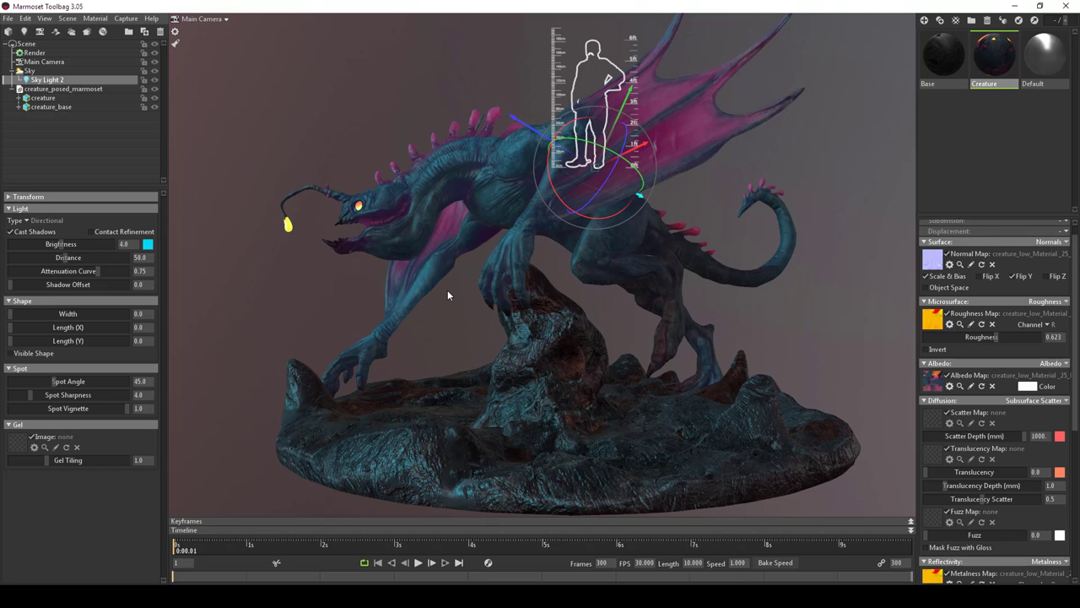
- Turn off the scene's scale reference figure
{"action": "scroll", "coordinate": [558, 367], "scroll_direction": "down", "scroll_amount": 5}
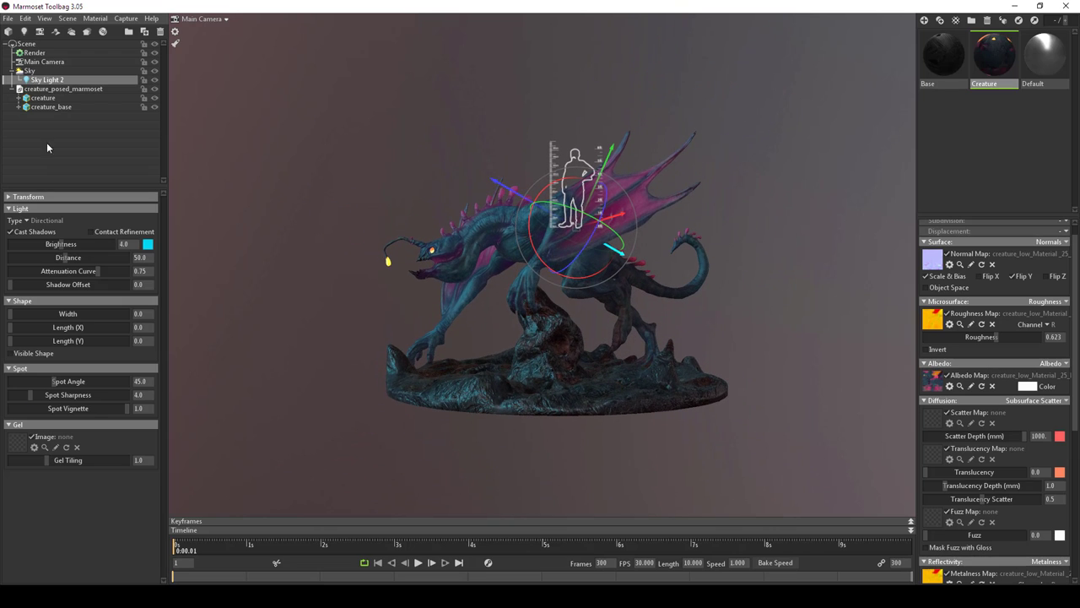
{"action": "left_click", "coordinate": [27, 43]}
{"action": "left_click", "coordinate": [11, 237]}
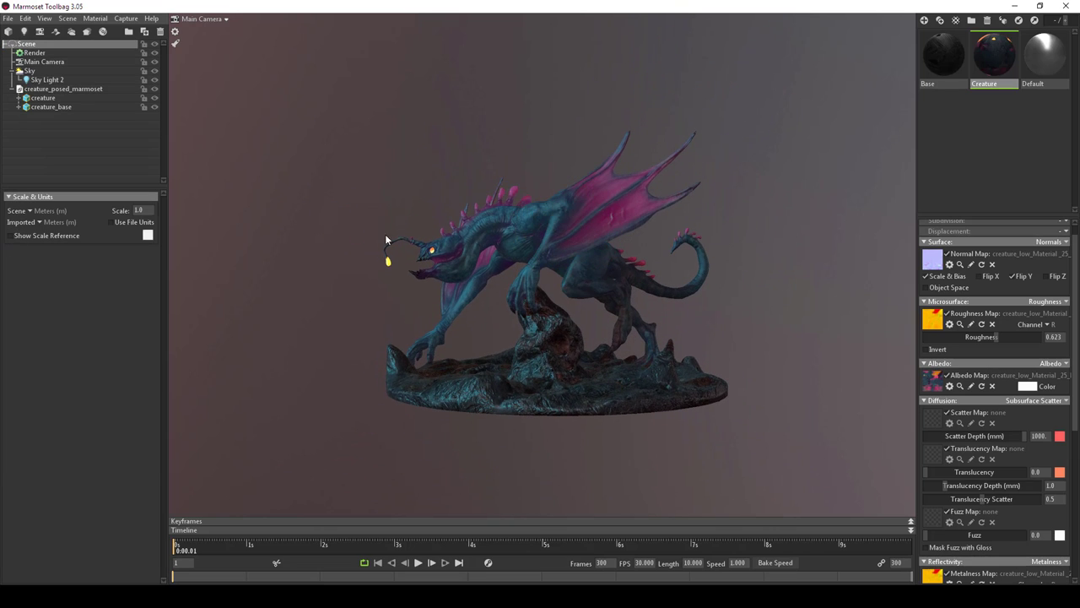
{"action": "middle_click_drag", "start_coordinate": [396, 255], "coordinate": [380, 251]}
{"action": "scroll", "coordinate": [381, 253], "scroll_direction": "up", "scroll_amount": 4}
{"action": "middle_click_drag", "start_coordinate": [422, 281], "coordinate": [438, 295]}
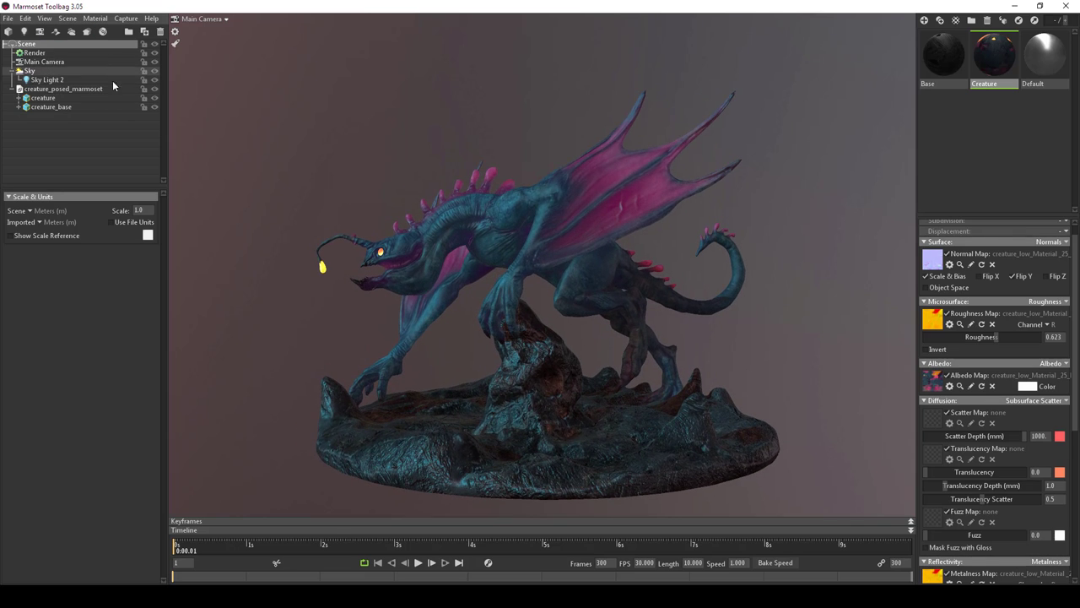
- Try Sky Light 2 with contact refinement enabled, brightness 10.32 and width 7.37
{"action": "left_click", "coordinate": [49, 80]}
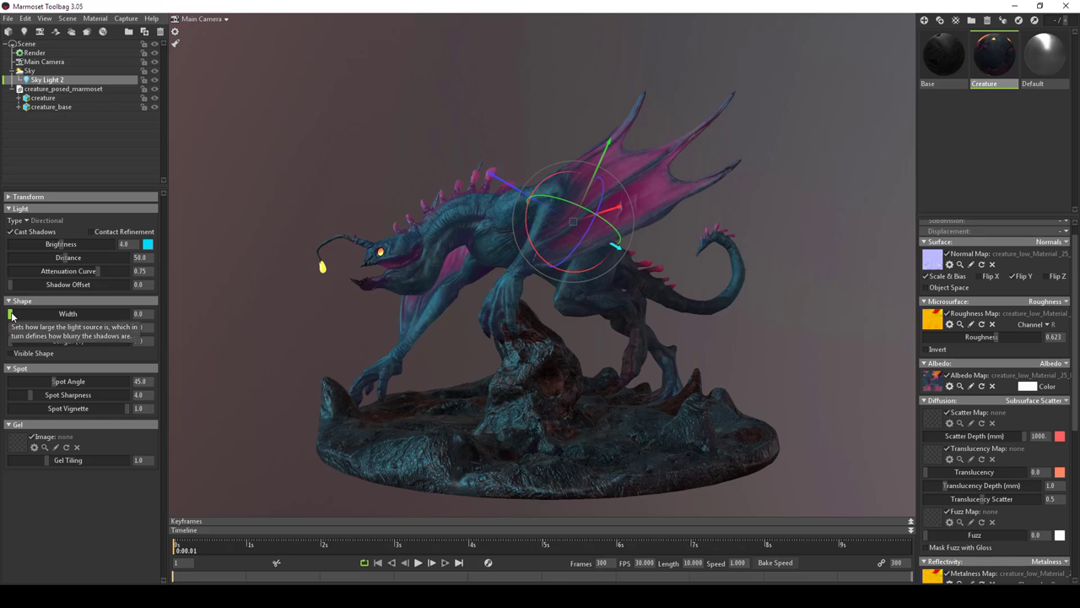
{"action": "mouse_move", "coordinate": [22, 315]}
{"action": "left_mouse_down"}
{"action": "mouse_move", "coordinate": [76, 319]}
{"action": "mouse_move", "coordinate": [27, 317]}
{"action": "mouse_move", "coordinate": [42, 317]}
{"action": "left_mouse_up"}
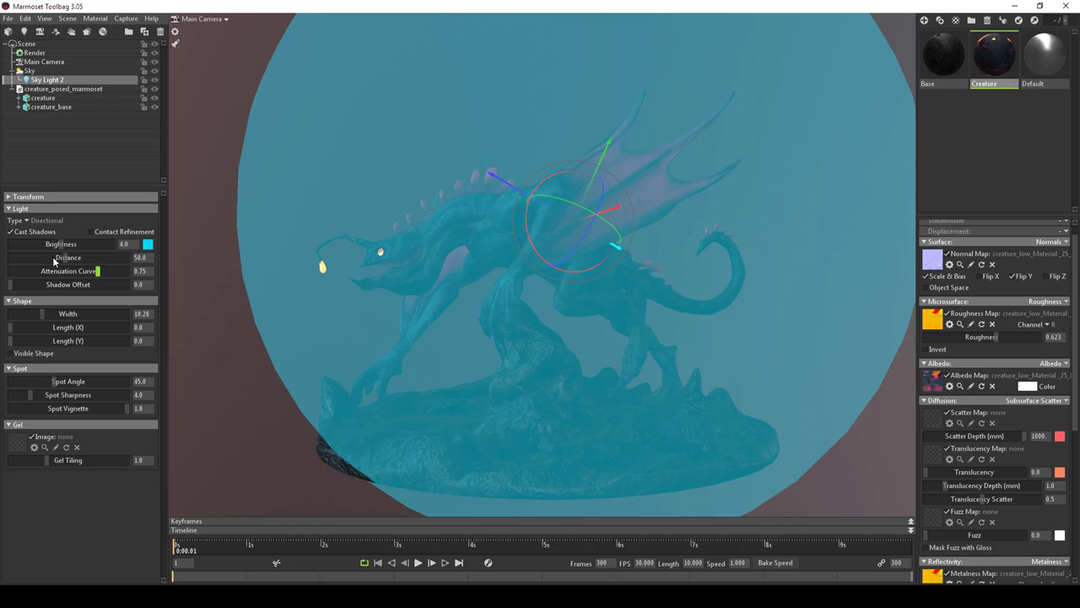
{"action": "left_click_drag", "start_coordinate": [62, 246], "coordinate": [74, 245]}
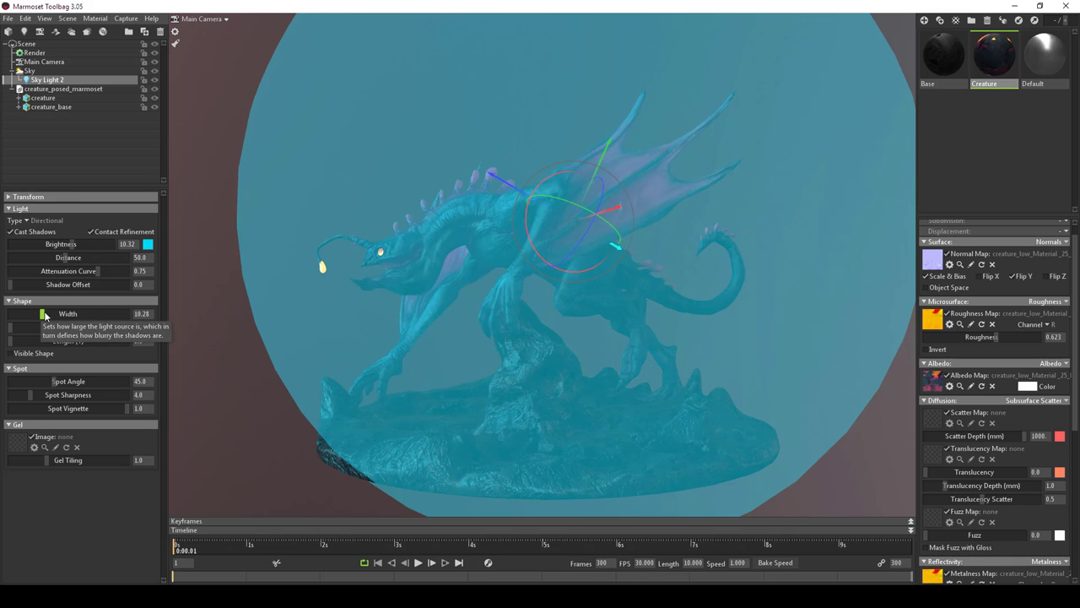
{"action": "left_click_drag", "start_coordinate": [43, 313], "coordinate": [38, 314]}
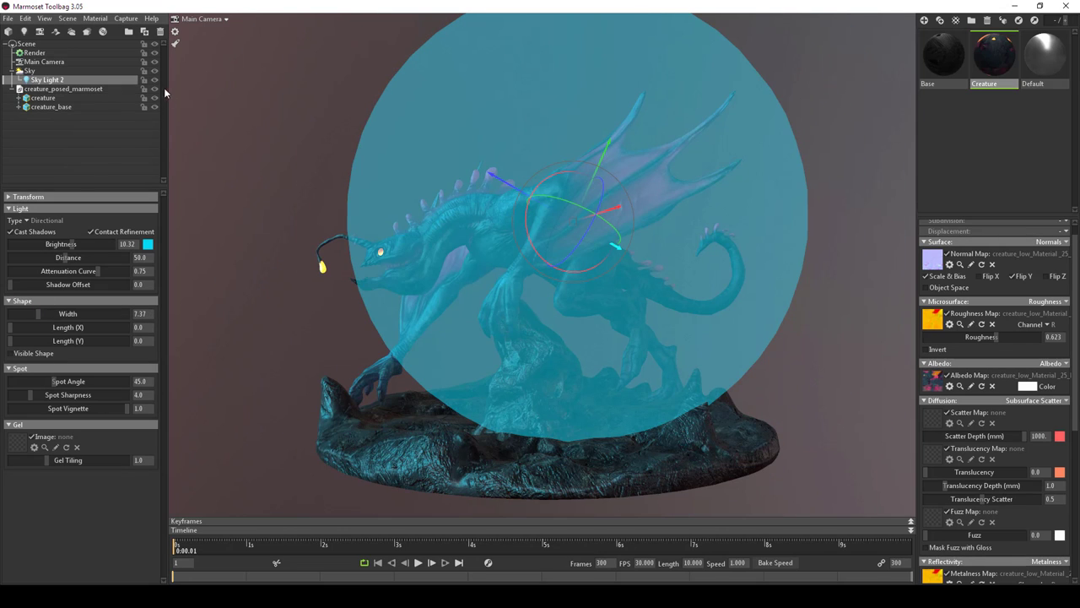
- Delete Sky Light 2 and add a new standalone spot light to the scene
{"action": "double_click", "coordinate": [34, 79]}
{"action": "key", "text": "Delete"}
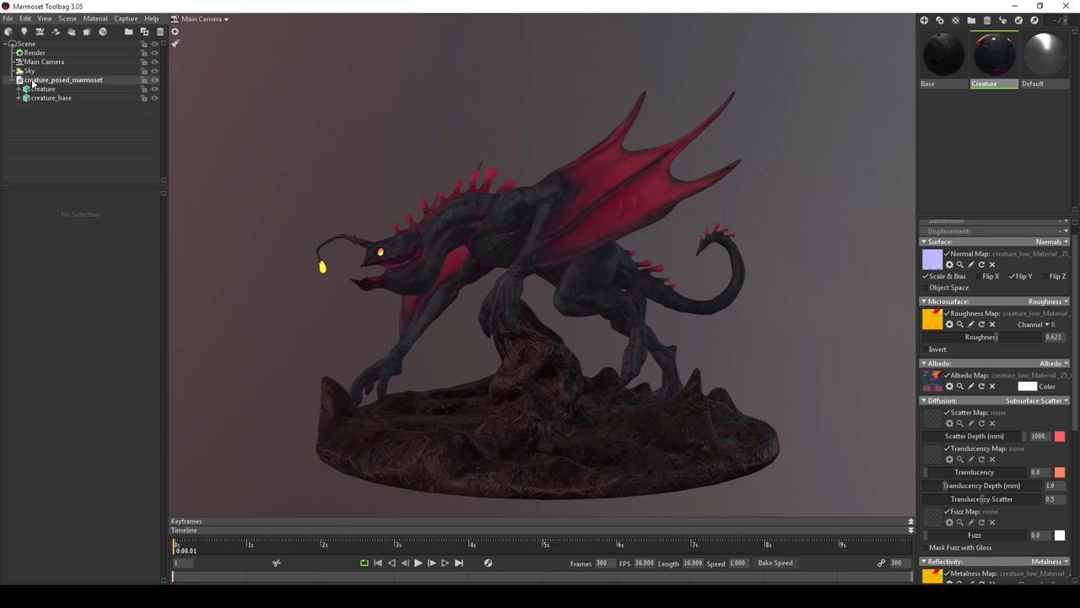
{"action": "left_click", "coordinate": [24, 31]}
- Move the new spot light in front of the creature's head and line it up with the body
{"action": "left_click_drag", "start_coordinate": [357, 211], "coordinate": [435, 240]}
{"action": "left_click_drag", "start_coordinate": [606, 422], "coordinate": [318, 375]}
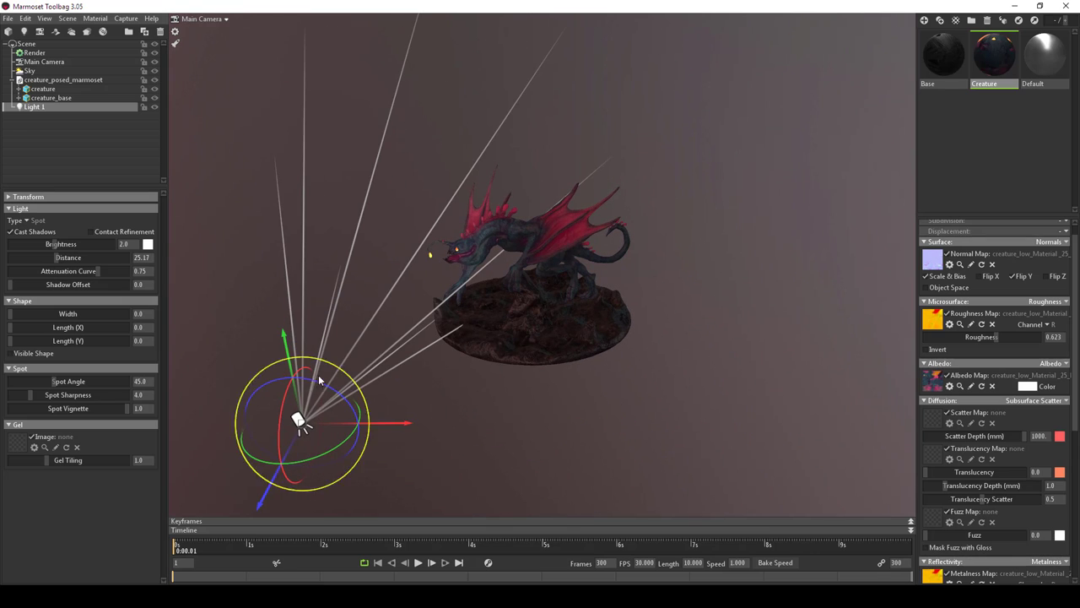
{"action": "left_click_drag", "start_coordinate": [262, 500], "coordinate": [305, 342]}
{"action": "left_click_drag", "start_coordinate": [395, 322], "coordinate": [359, 307]}
{"action": "left_click_drag", "start_coordinate": [527, 397], "coordinate": [464, 299]}
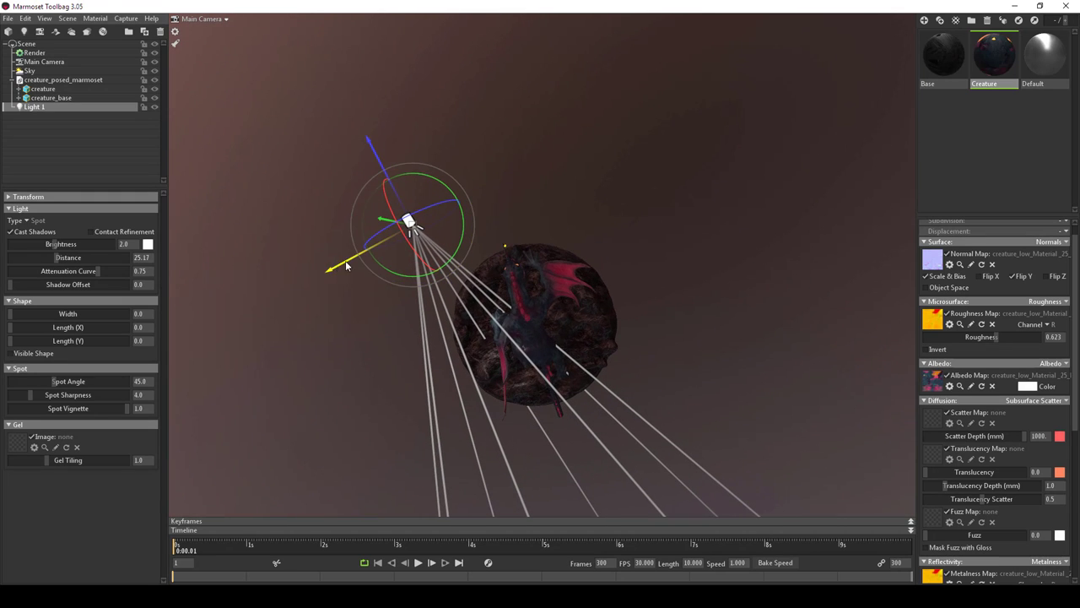
{"action": "left_click_drag", "start_coordinate": [346, 266], "coordinate": [421, 233]}
- Raise the spot light well above the creature and tilt it down toward the body and base
{"action": "left_click_drag", "start_coordinate": [542, 184], "coordinate": [490, 180]}
{"action": "left_click_drag", "start_coordinate": [520, 347], "coordinate": [635, 217]}
{"action": "middle_click_drag", "start_coordinate": [551, 281], "coordinate": [526, 283]}
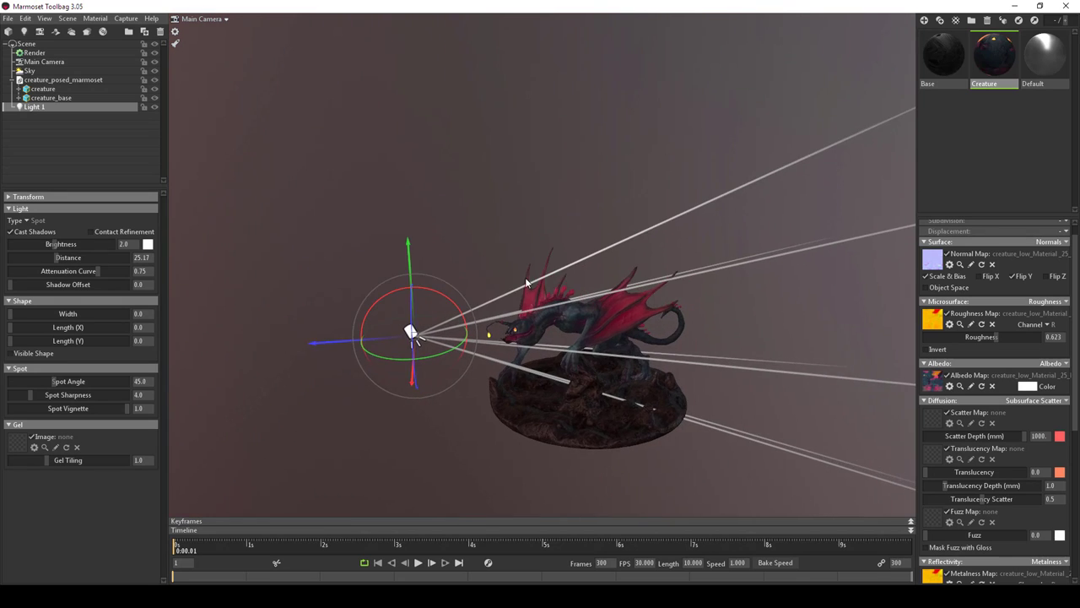
{"action": "left_click_drag", "start_coordinate": [525, 282], "coordinate": [518, 238]}
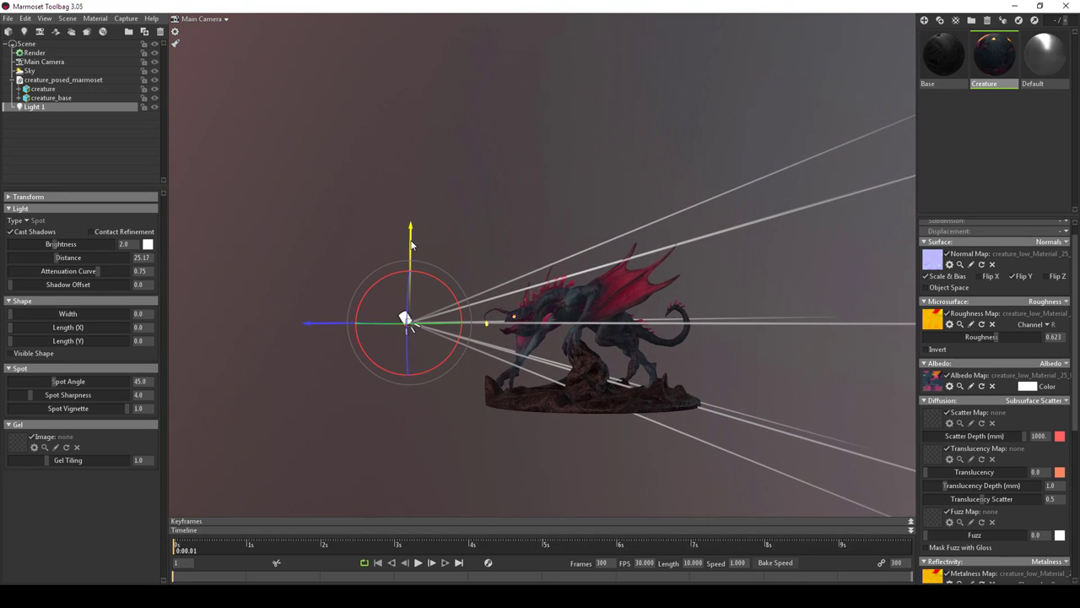
{"action": "left_click_drag", "start_coordinate": [412, 245], "coordinate": [416, 45]}
{"action": "left_click_drag", "start_coordinate": [463, 111], "coordinate": [467, 164]}
{"action": "middle_click_drag", "start_coordinate": [553, 186], "coordinate": [497, 143]}
{"action": "right_click_drag", "start_coordinate": [498, 144], "coordinate": [660, 292]}
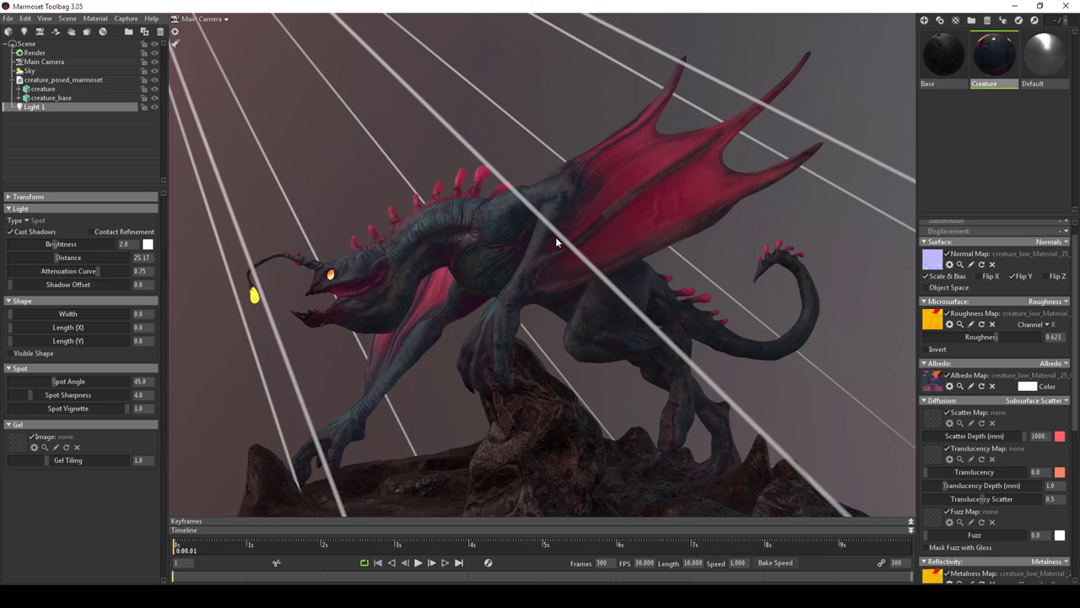
{"action": "left_click_drag", "start_coordinate": [555, 236], "coordinate": [532, 194]}
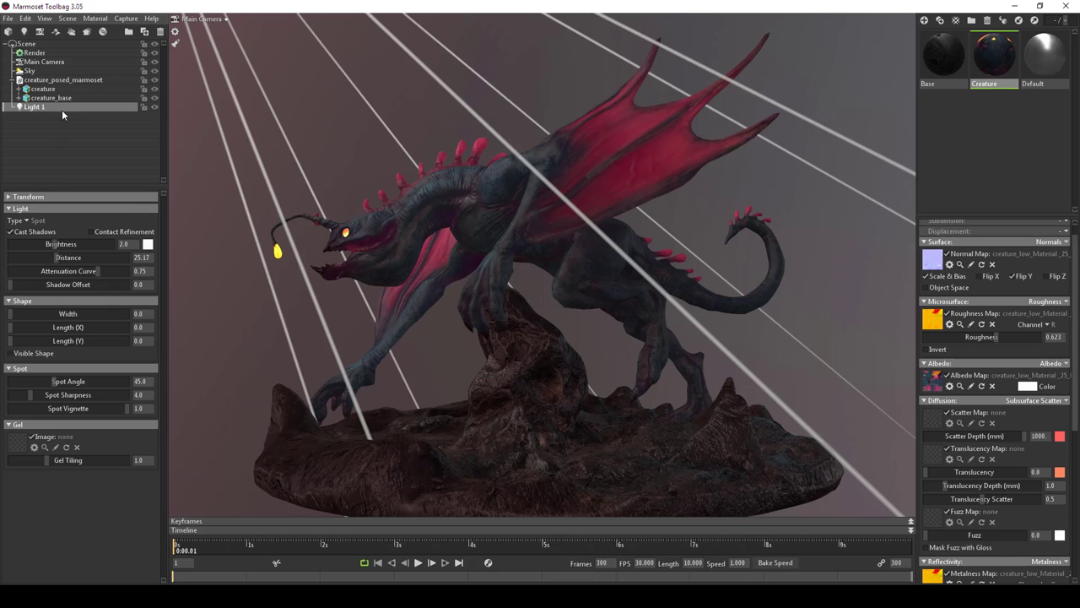
- Set the sky's backdrop mode to Color
{"action": "left_click", "coordinate": [29, 71]}
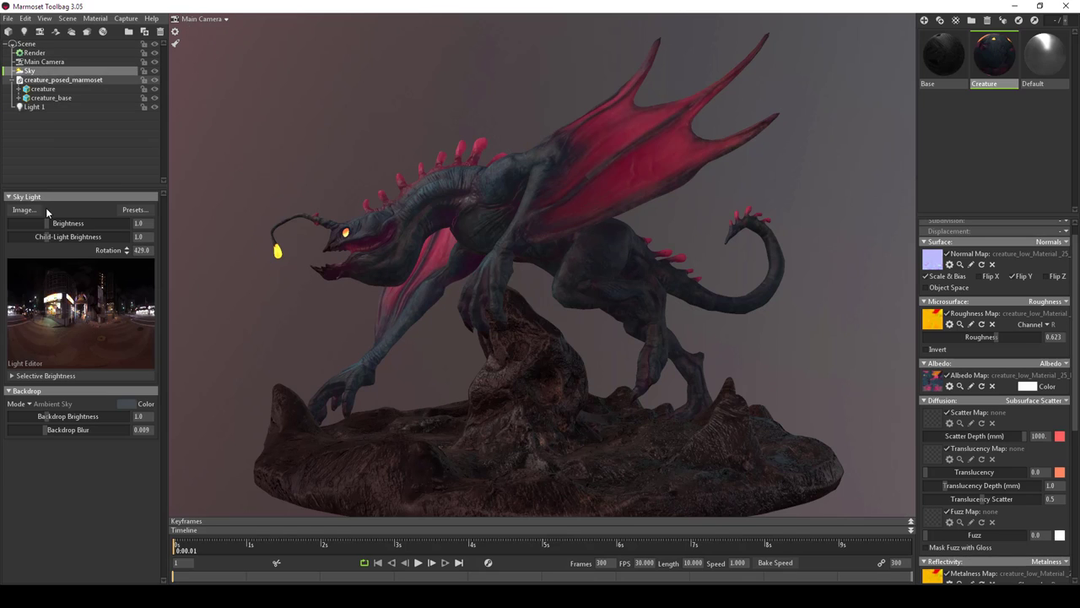
{"action": "left_click", "coordinate": [9, 392]}
{"action": "left_click", "coordinate": [11, 392]}
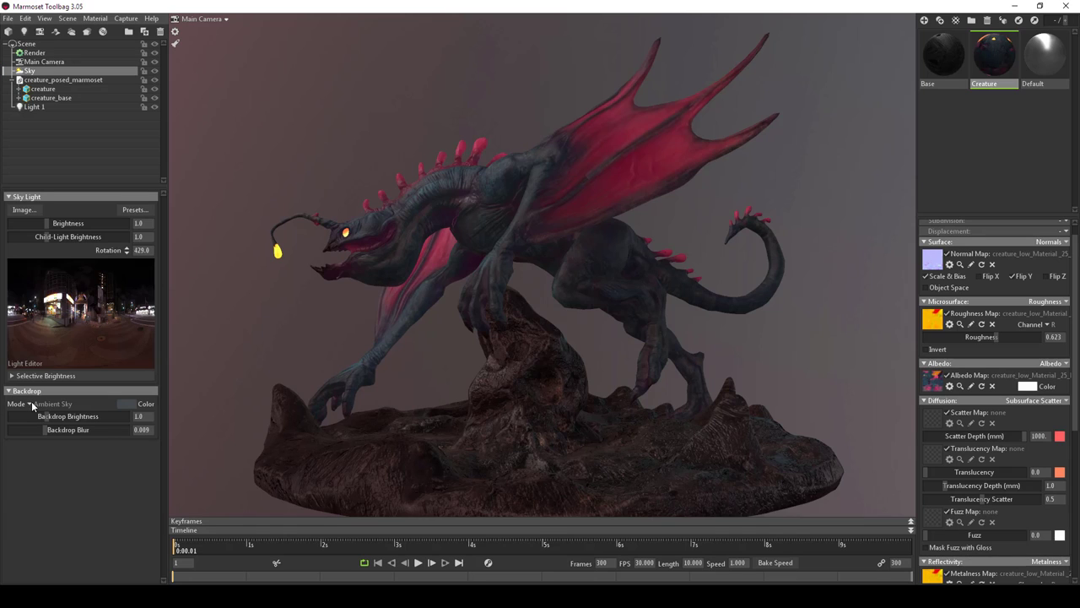
{"action": "left_click", "coordinate": [32, 405]}
{"action": "left_click", "coordinate": [45, 402]}
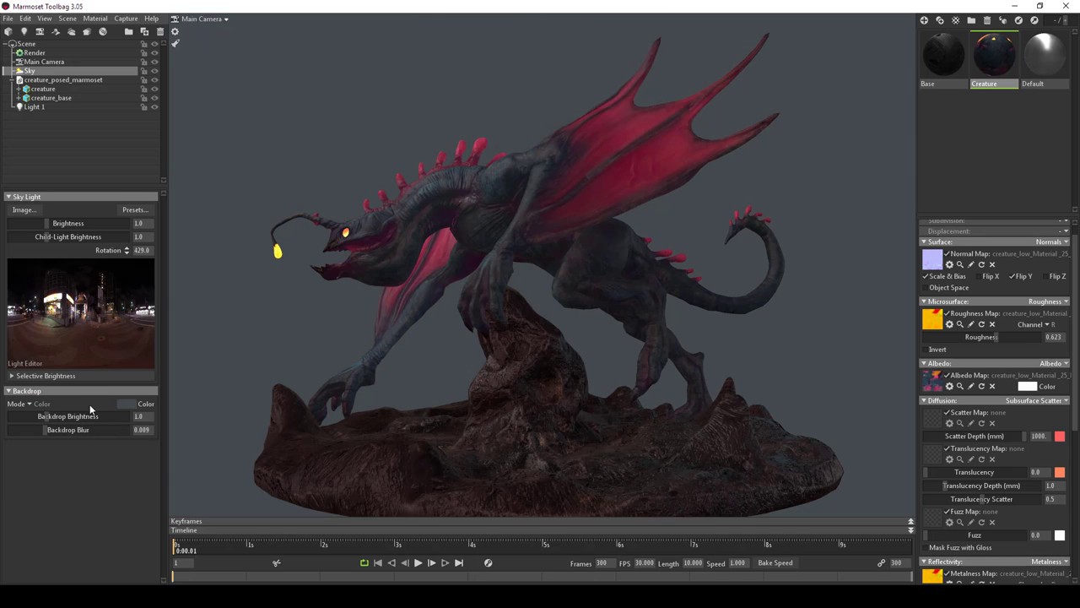
- Set the backdrop colour to a muted mid teal based on the background of the concept art
{"action": "left_click", "coordinate": [127, 403]}
{"action": "left_click_drag", "start_coordinate": [193, 530], "coordinate": [259, 478]}
{"action": "mouse_move", "coordinate": [332, 497]}
{"action": "left_mouse_down"}
{"action": "mouse_move", "coordinate": [330, 513]}
{"action": "mouse_move", "coordinate": [331, 504]}
{"action": "left_mouse_up"}
{"action": "left_click_drag", "start_coordinate": [264, 480], "coordinate": [231, 521]}
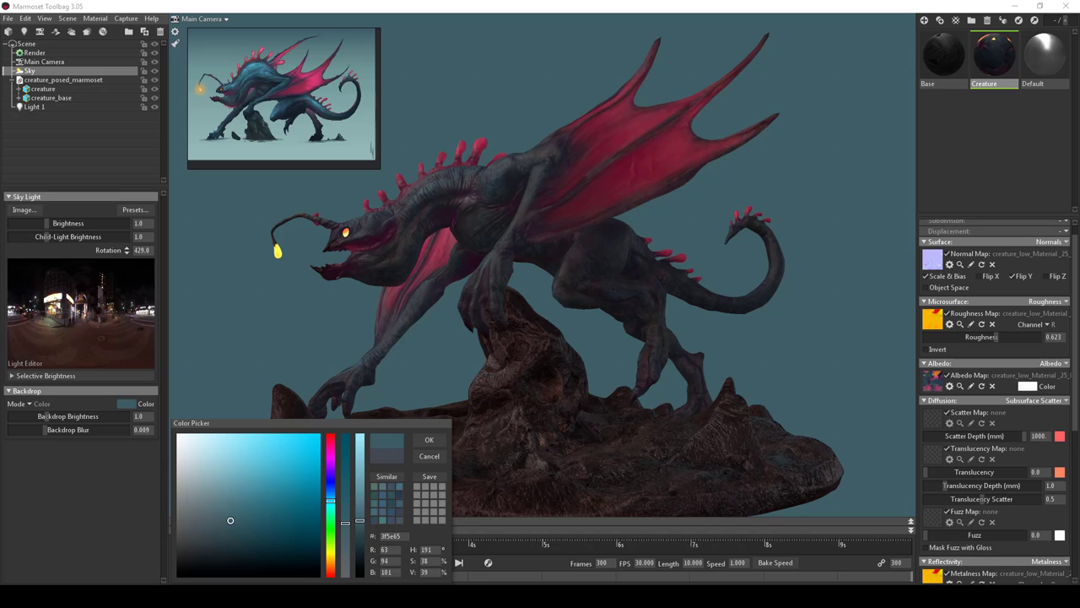
{"action": "mouse_move", "coordinate": [600, 330]}
{"action": "left_mouse_down"}
{"action": "mouse_move", "coordinate": [631, 354]}
{"action": "mouse_move", "coordinate": [612, 335]}
{"action": "left_mouse_up"}
{"action": "scroll", "coordinate": [612, 335], "scroll_direction": "down", "scroll_amount": 1}
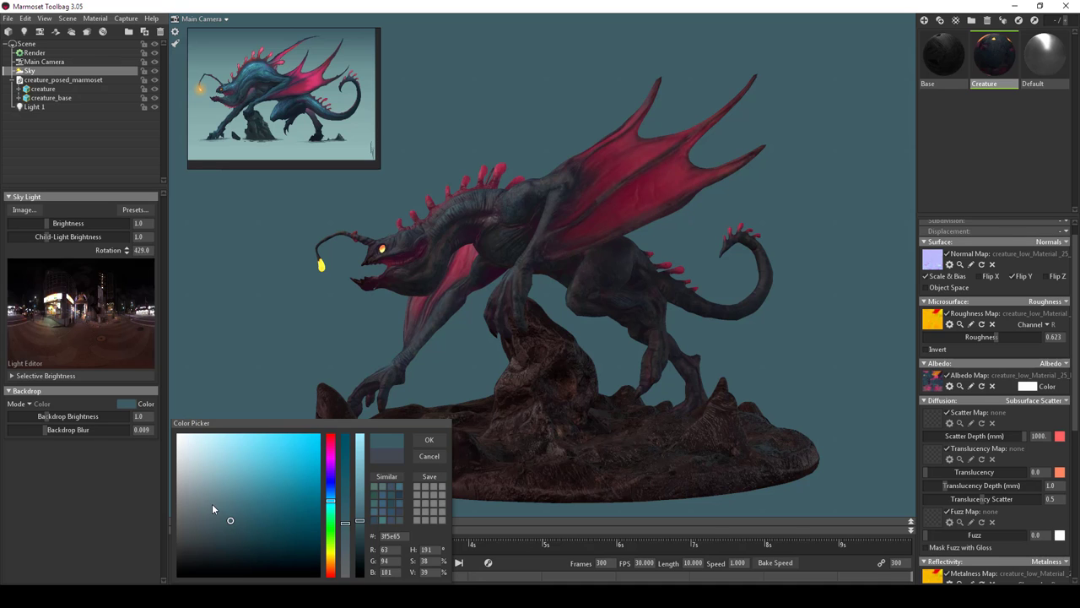
{"action": "left_click_drag", "start_coordinate": [229, 519], "coordinate": [231, 480]}
{"action": "left_click_drag", "start_coordinate": [330, 504], "coordinate": [322, 507]}
{"action": "mouse_move", "coordinate": [229, 484]}
{"action": "left_mouse_down"}
{"action": "mouse_move", "coordinate": [232, 461]}
{"action": "mouse_move", "coordinate": [211, 491]}
{"action": "left_mouse_up"}
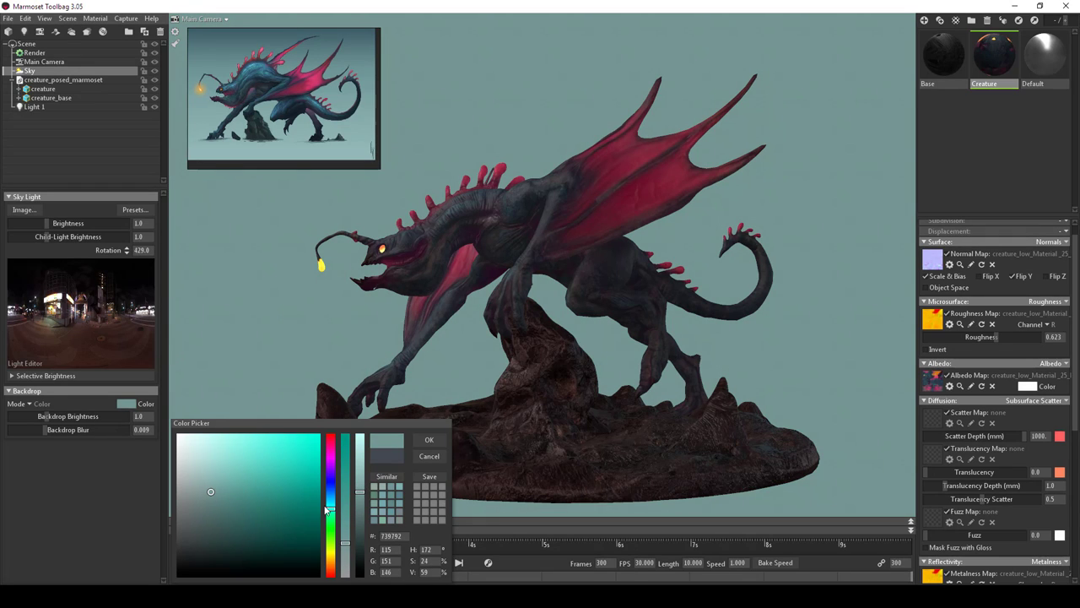
{"action": "left_click_drag", "start_coordinate": [326, 509], "coordinate": [330, 506]}
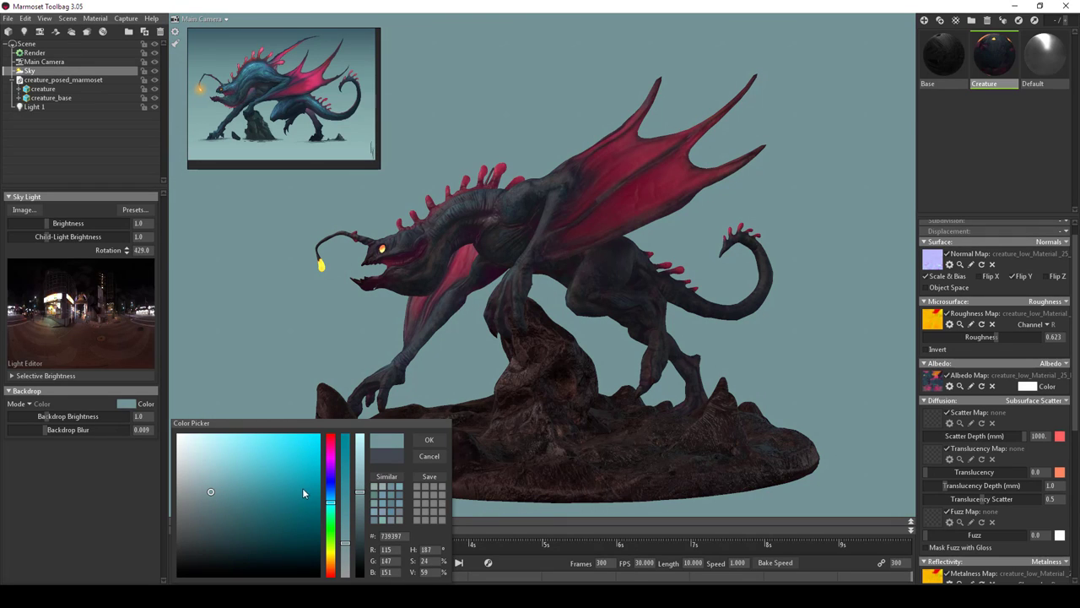
{"action": "mouse_move", "coordinate": [212, 492]}
{"action": "left_mouse_down"}
{"action": "mouse_move", "coordinate": [188, 492]}
{"action": "mouse_move", "coordinate": [249, 489]}
{"action": "mouse_move", "coordinate": [248, 509]}
{"action": "mouse_move", "coordinate": [210, 493]}
{"action": "left_mouse_up"}
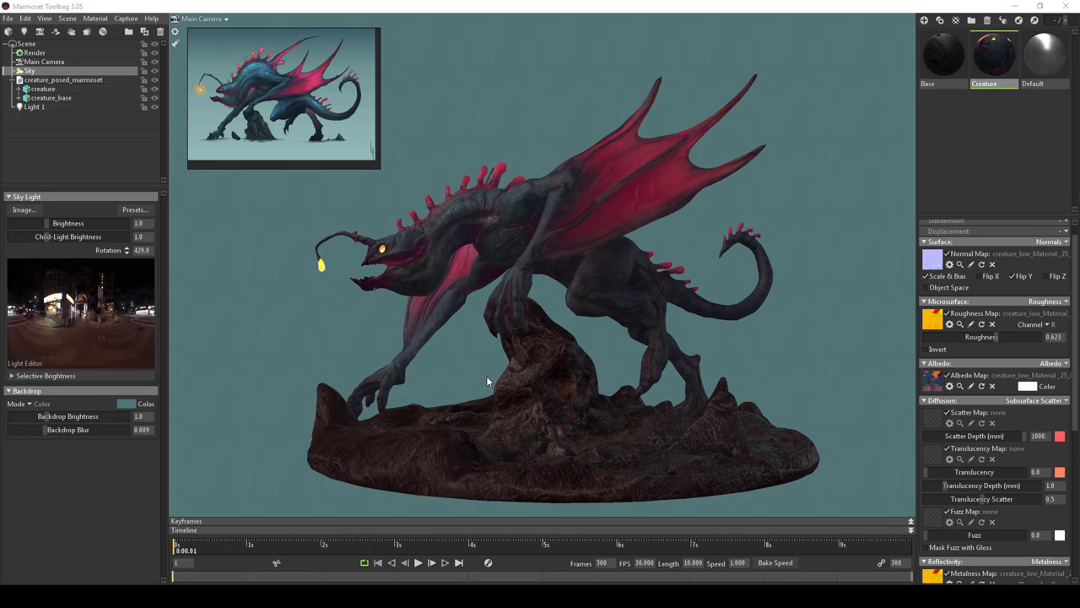
- Set the brightness of Light 1 to 7.43, its width to 6.536 and its distance to 38.27
{"action": "left_click", "coordinate": [36, 107]}
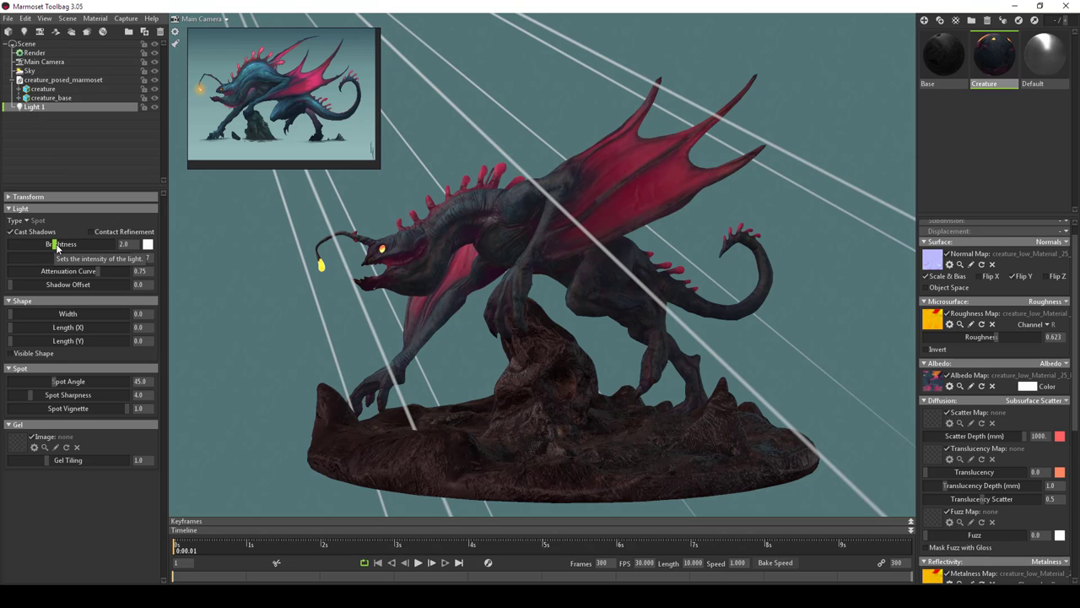
{"action": "left_click_drag", "start_coordinate": [56, 247], "coordinate": [68, 244]}
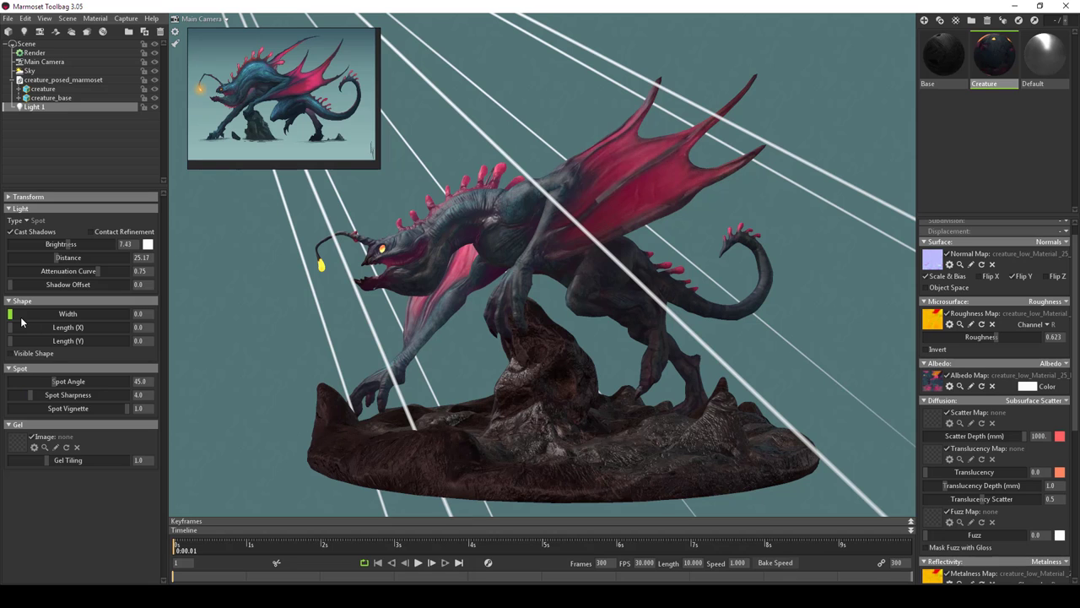
{"action": "mouse_move", "coordinate": [42, 313]}
{"action": "left_mouse_down"}
{"action": "mouse_move", "coordinate": [55, 312]}
{"action": "mouse_move", "coordinate": [3, 304]}
{"action": "mouse_move", "coordinate": [38, 301]}
{"action": "left_mouse_up"}
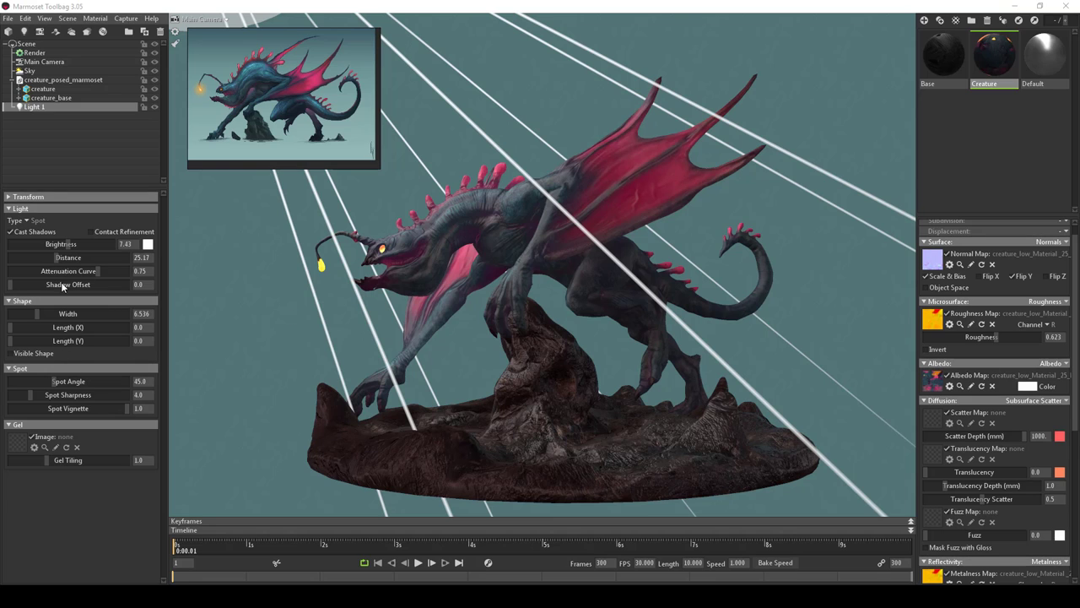
{"action": "mouse_move", "coordinate": [59, 254]}
{"action": "left_mouse_down"}
{"action": "mouse_move", "coordinate": [31, 268]}
{"action": "mouse_move", "coordinate": [89, 272]}
{"action": "mouse_move", "coordinate": [62, 275]}
{"action": "left_mouse_up"}
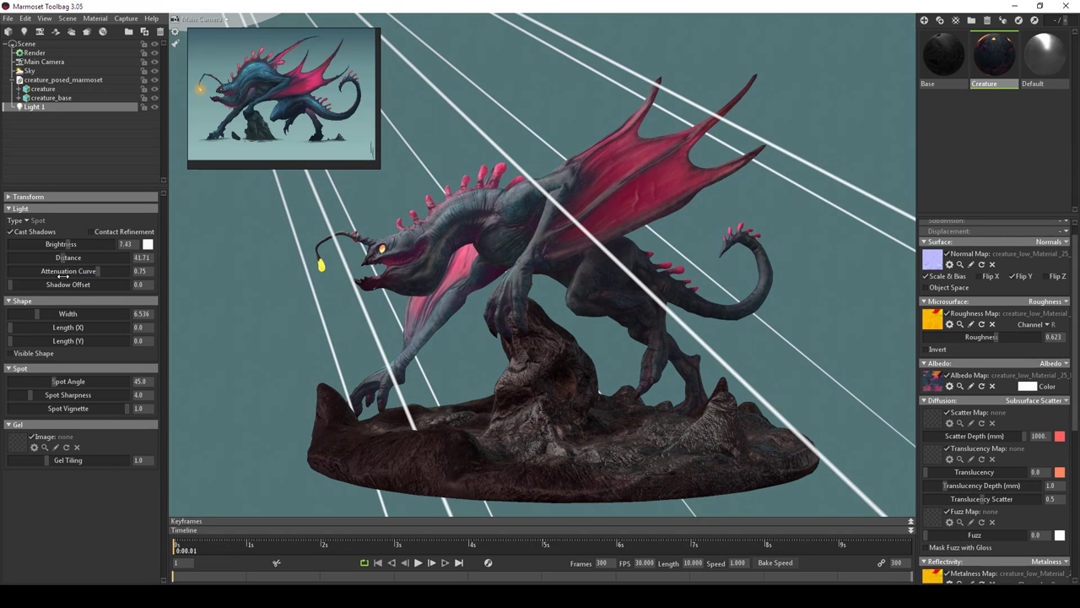
- Set the colour of Light 1 to light blue 6ed9fe and its brightness to 12.34
{"action": "left_click", "coordinate": [148, 245]}
{"action": "left_click", "coordinate": [329, 506]}
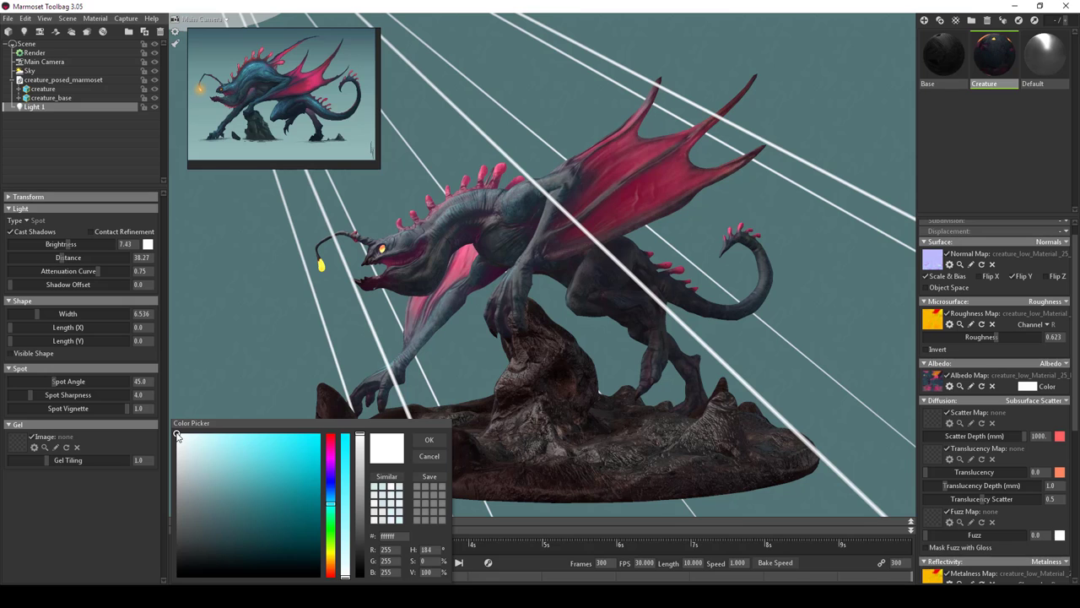
{"action": "left_click_drag", "start_coordinate": [176, 436], "coordinate": [259, 437]}
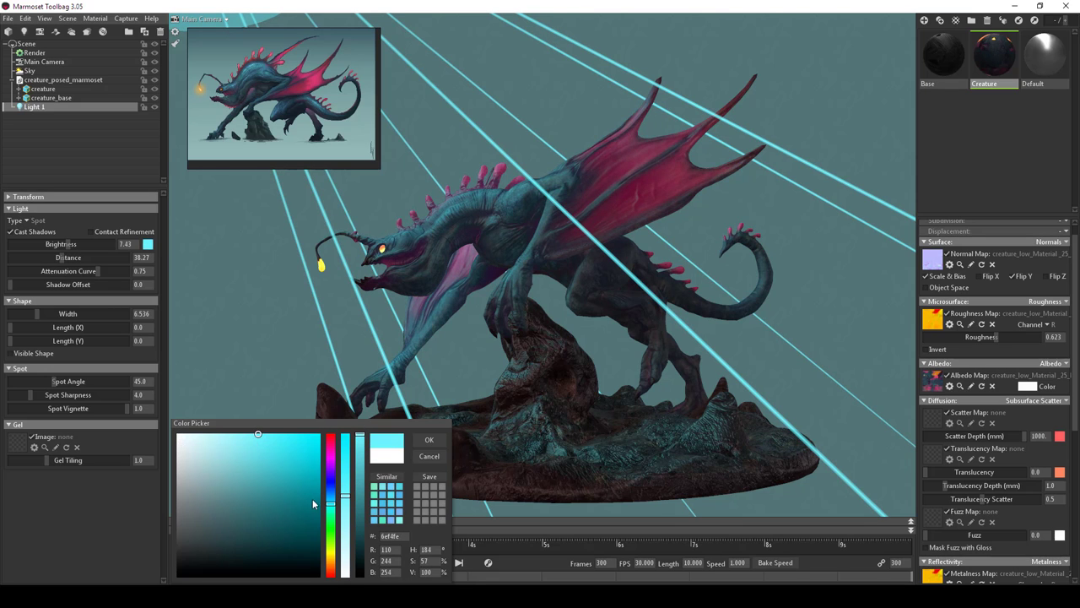
{"action": "left_click_drag", "start_coordinate": [330, 504], "coordinate": [329, 503]}
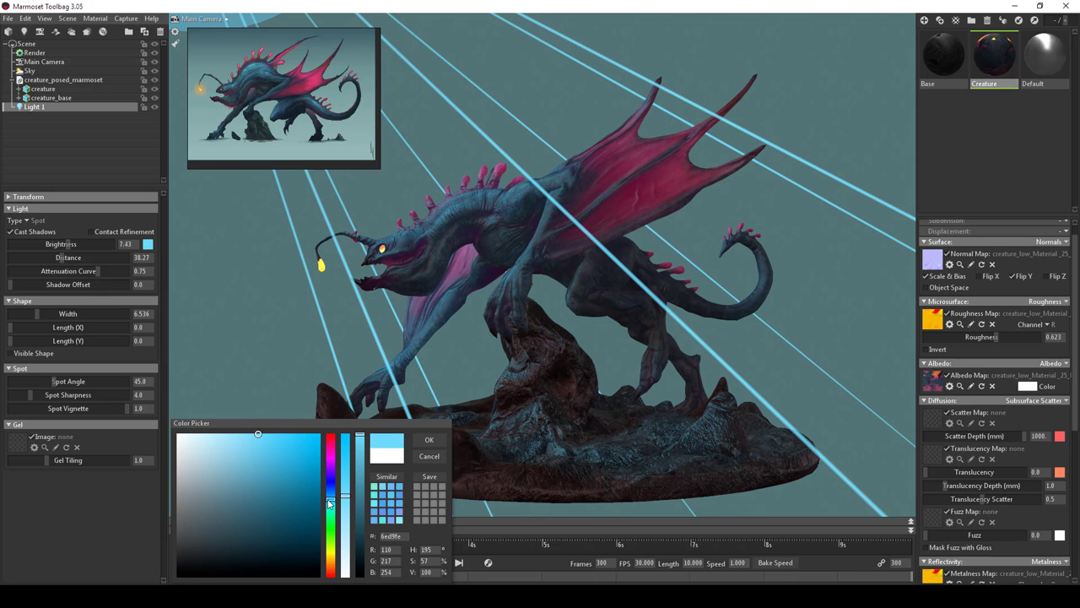
{"action": "left_click", "coordinate": [427, 442]}
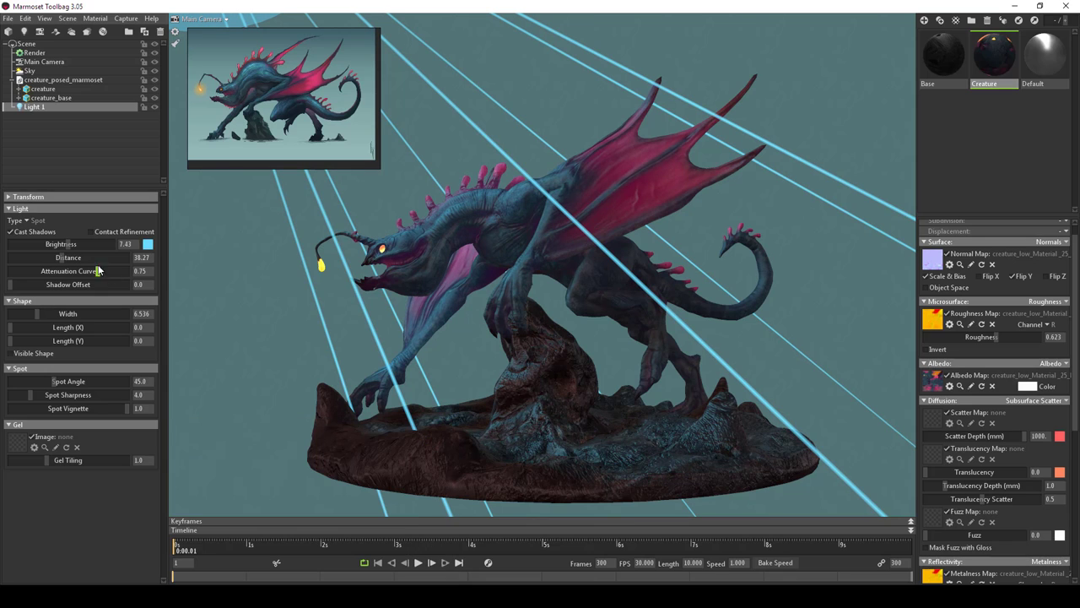
{"action": "left_click_drag", "start_coordinate": [74, 244], "coordinate": [73, 244]}
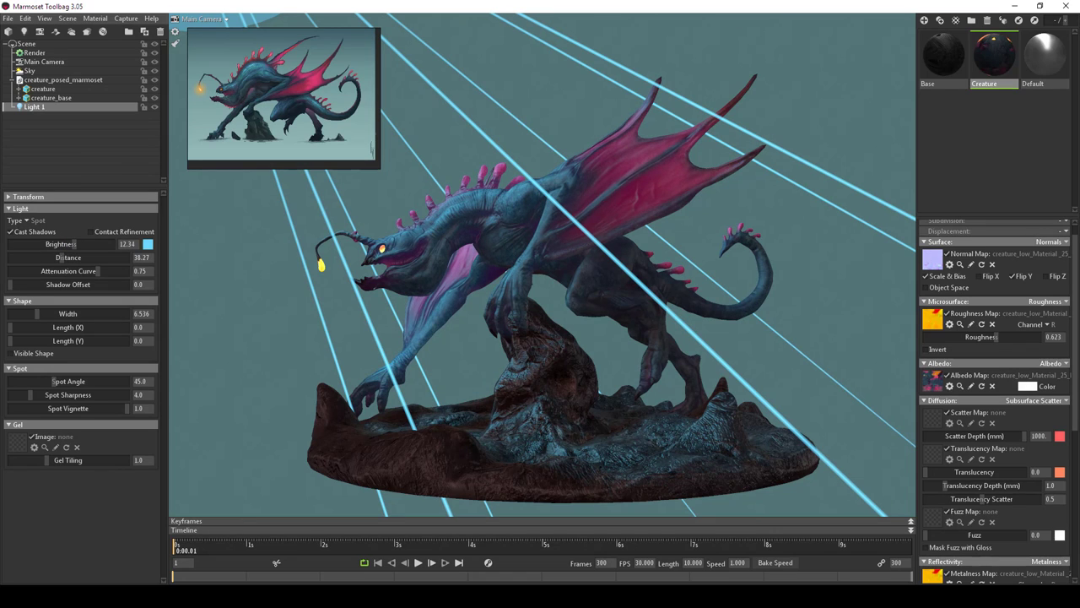
- Disable the albedo map of the Creature material and set the brightness of Light 1 to 6.409
{"action": "left_click", "coordinate": [931, 418]}
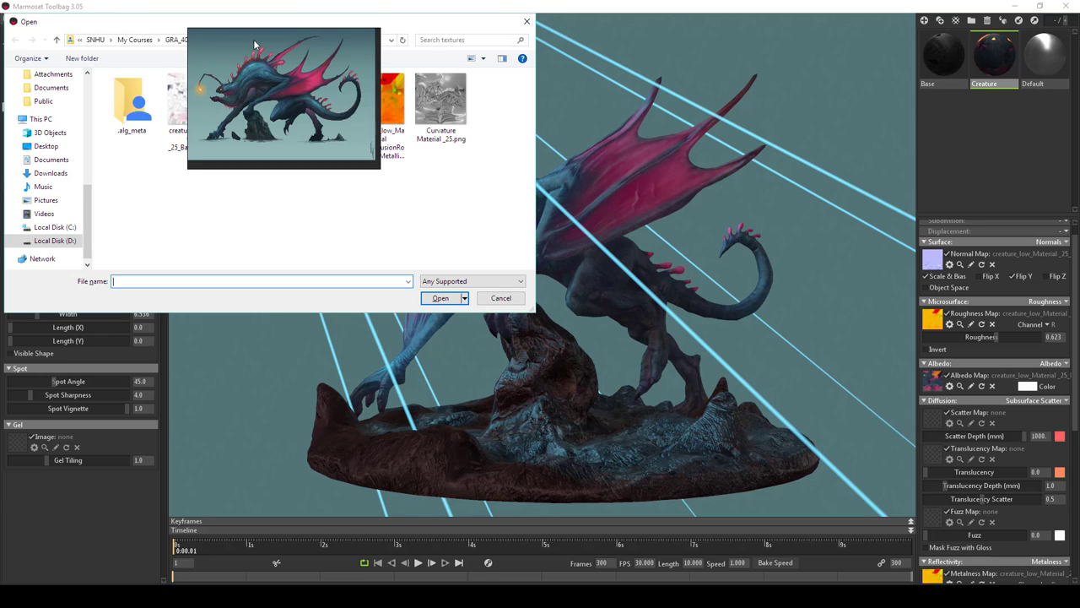
{"action": "left_click", "coordinate": [502, 298]}
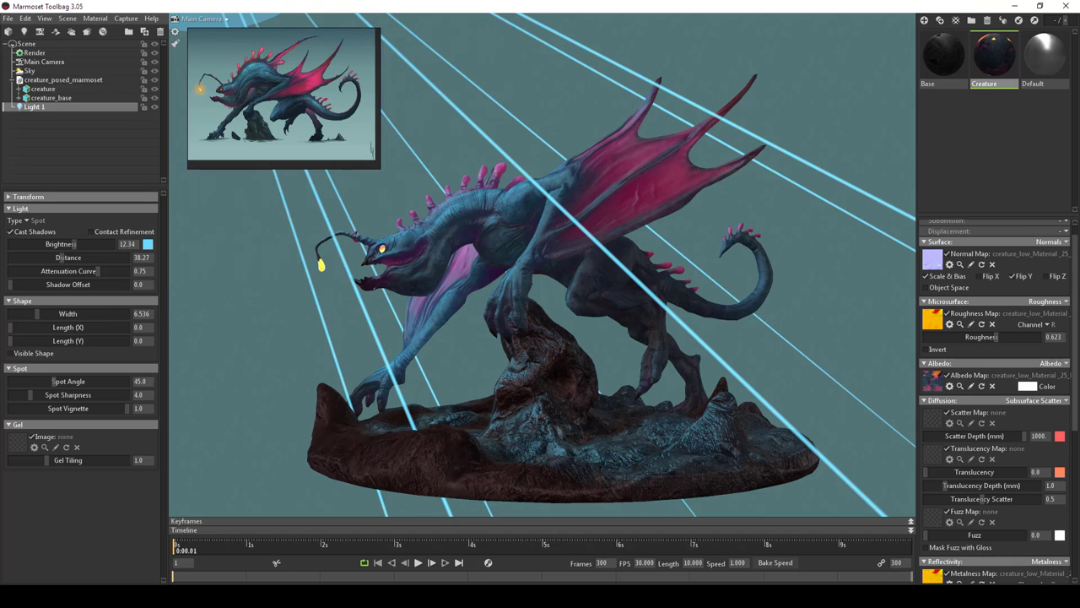
{"action": "left_click", "coordinate": [947, 376]}
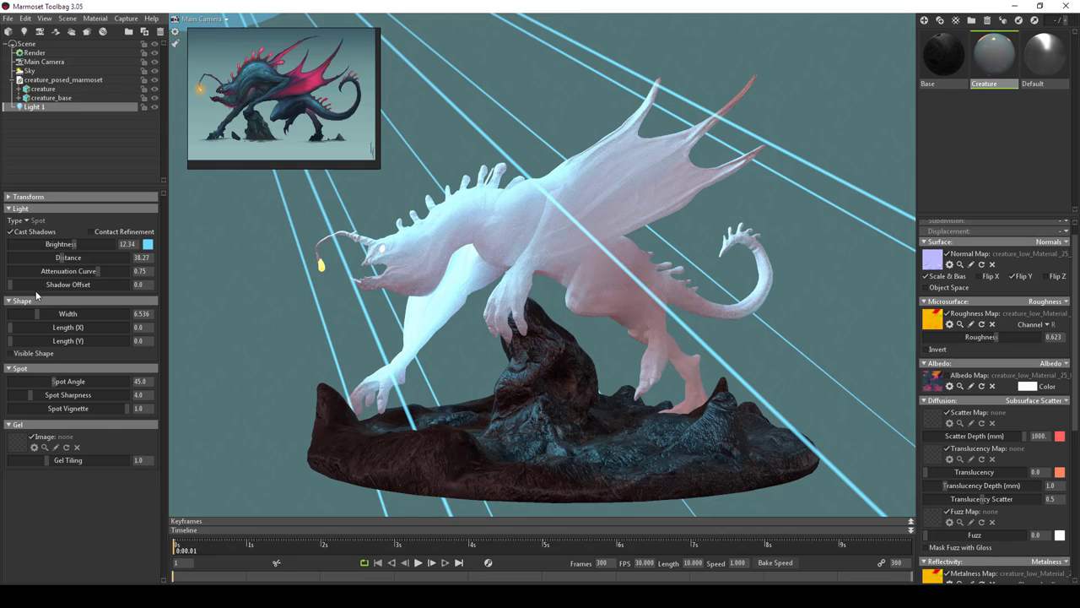
{"action": "mouse_move", "coordinate": [69, 245]}
{"action": "left_mouse_down"}
{"action": "mouse_move", "coordinate": [51, 244]}
{"action": "mouse_move", "coordinate": [68, 244]}
{"action": "left_mouse_up"}
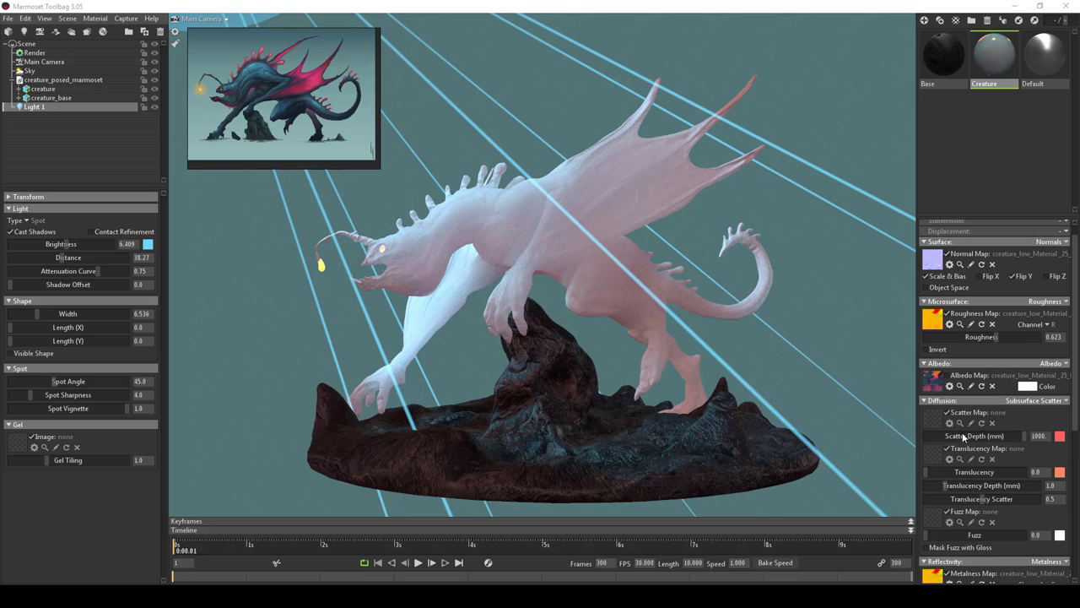
- Load creature_low_Material _25_BaseColor.png as the scatter map of the Creature material and adjust its scatter depth
{"action": "left_click", "coordinate": [934, 419]}
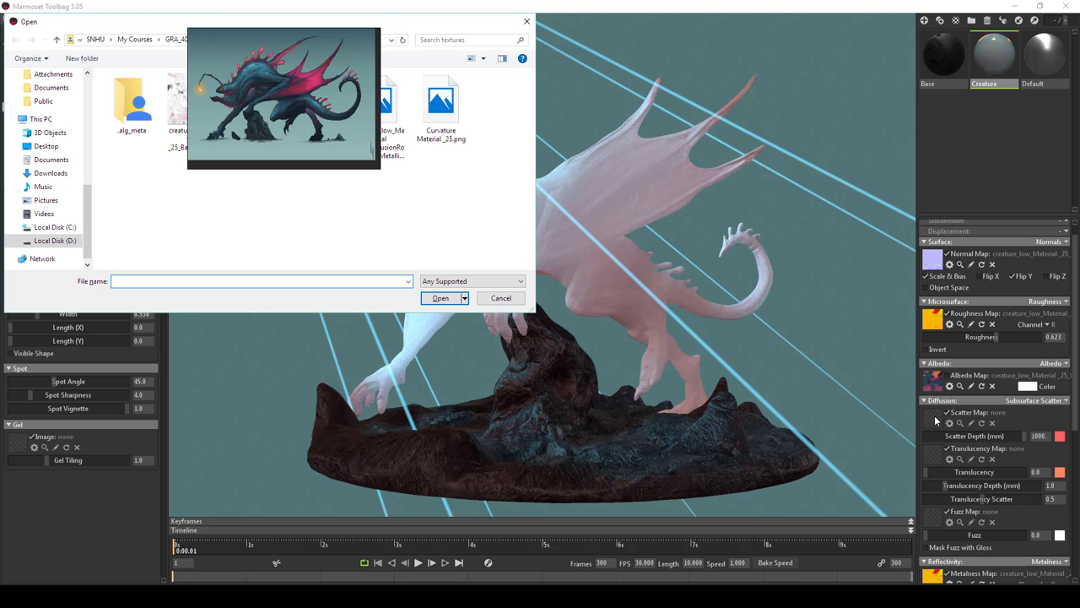
{"action": "left_click_drag", "start_coordinate": [374, 17], "coordinate": [621, 203]}
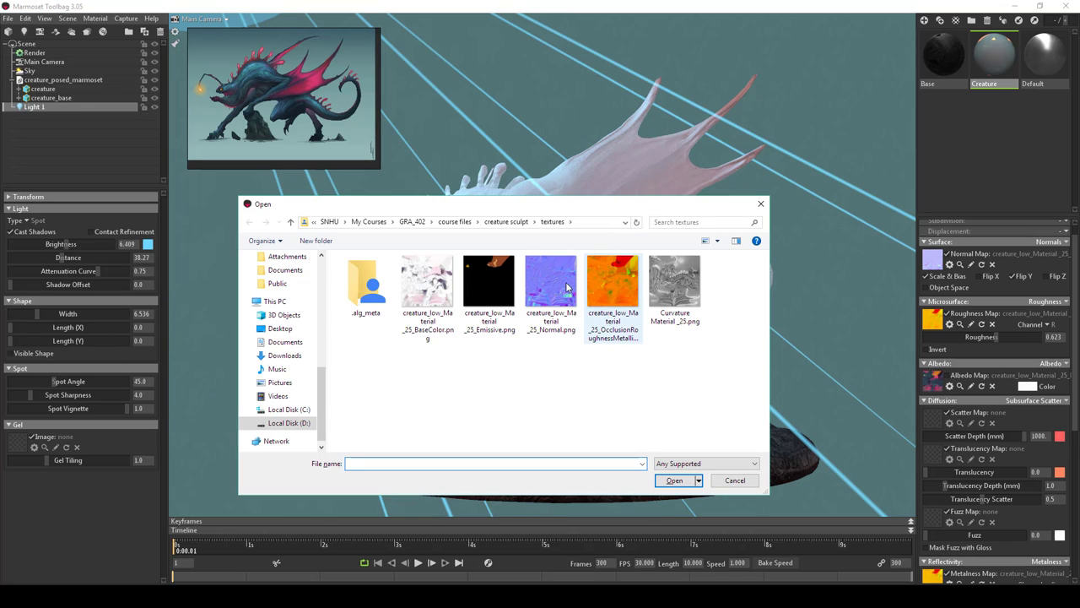
{"action": "left_click", "coordinate": [432, 291]}
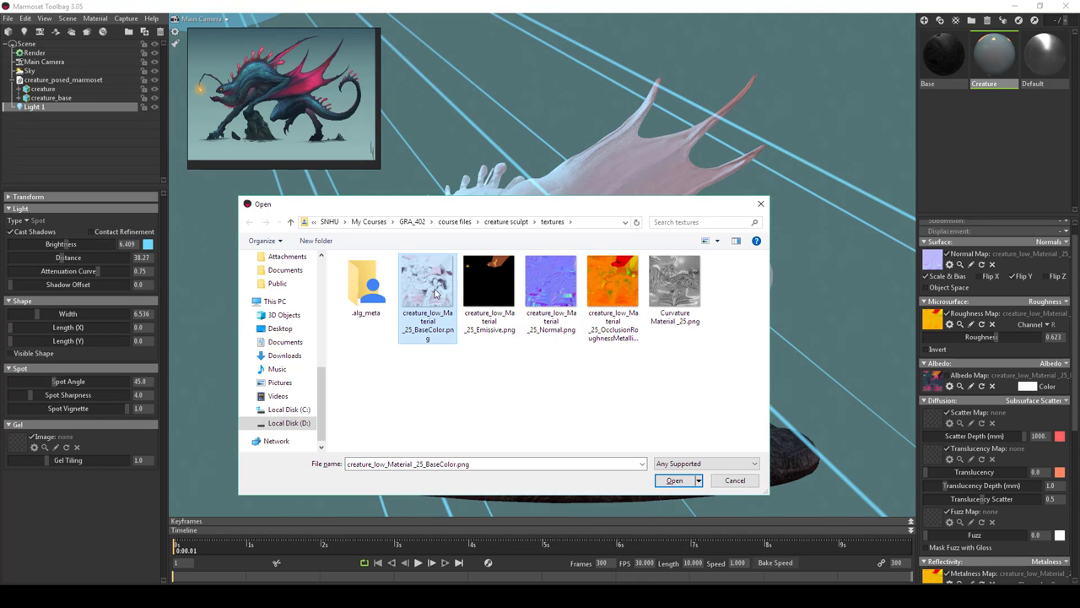
{"action": "left_click", "coordinate": [673, 483]}
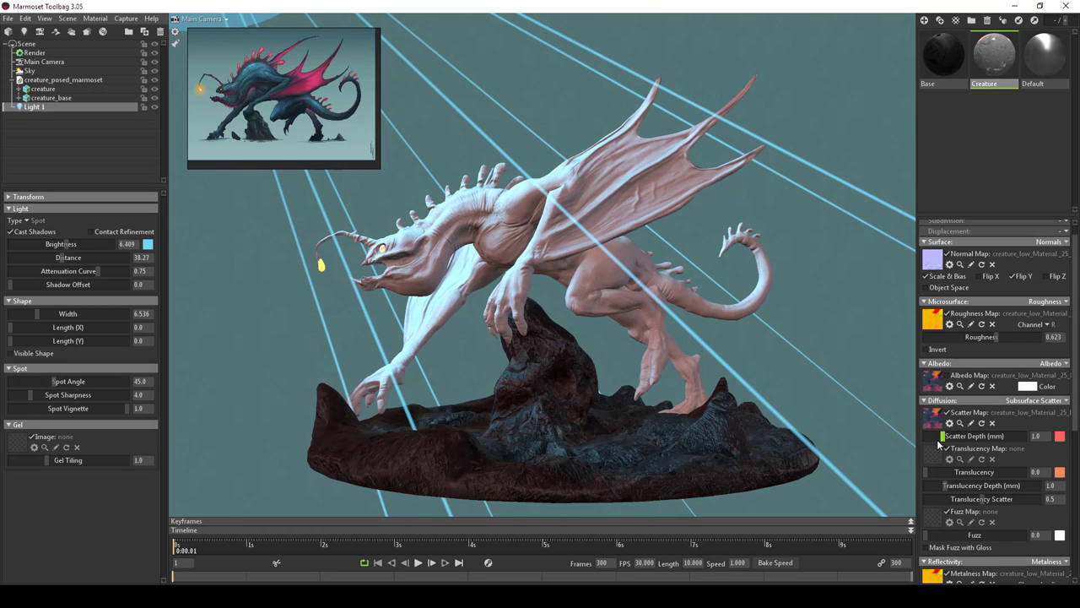
{"action": "mouse_move", "coordinate": [943, 437]}
{"action": "left_mouse_down"}
{"action": "mouse_move", "coordinate": [1048, 445]}
{"action": "mouse_move", "coordinate": [778, 429]}
{"action": "mouse_move", "coordinate": [1031, 445]}
{"action": "mouse_move", "coordinate": [978, 436]}
{"action": "left_mouse_up"}
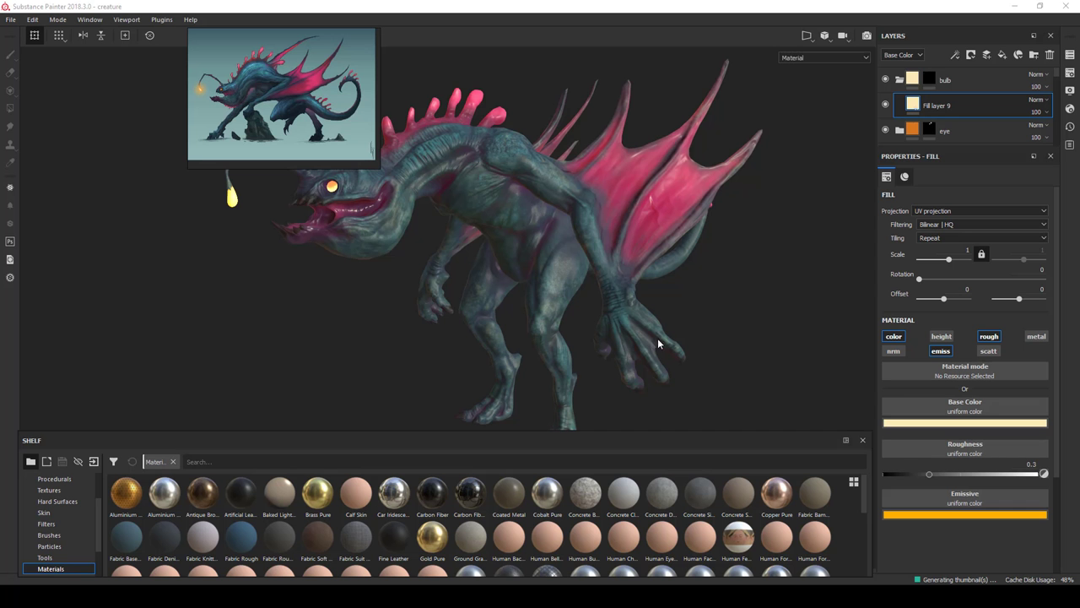
- Start a texture export in Substance Painter and create a PBR subfolder in the textures folder as the export destination
{"action": "left_click", "coordinate": [10, 20]}
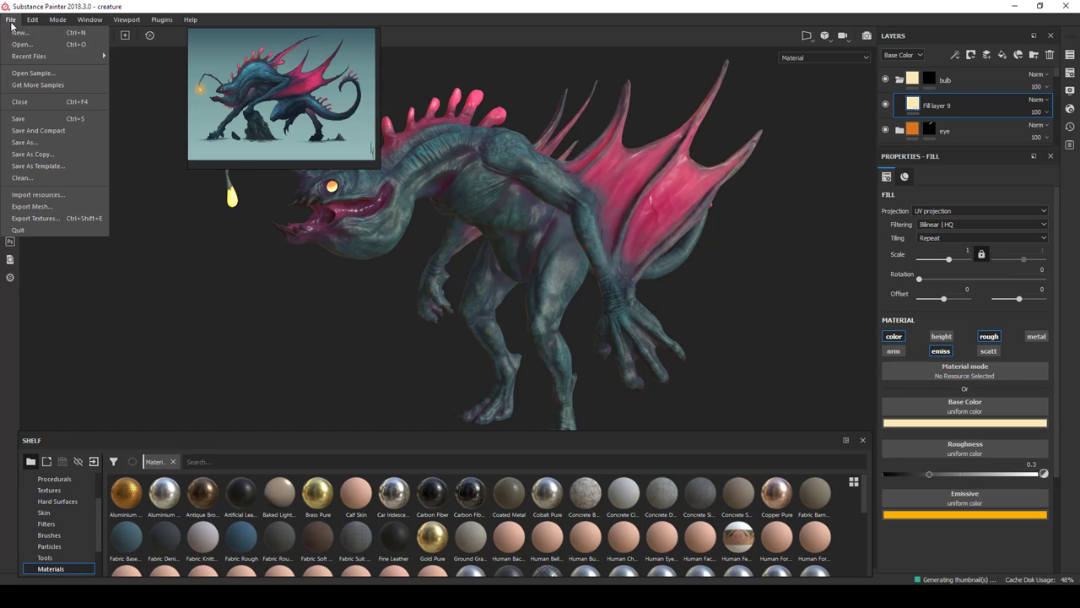
{"action": "left_click", "coordinate": [67, 218]}
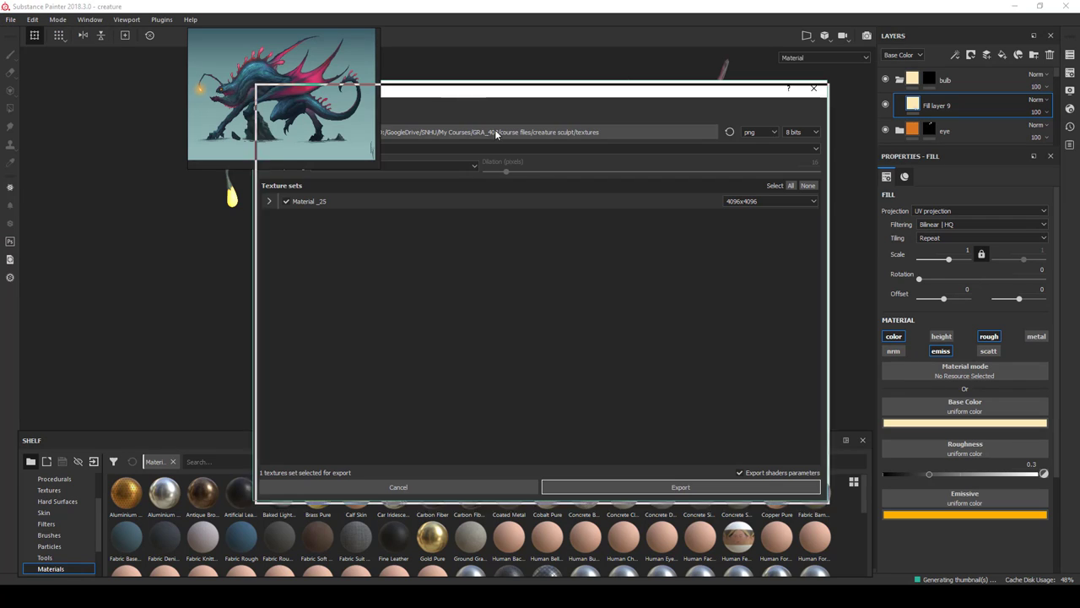
{"action": "left_click", "coordinate": [469, 237]}
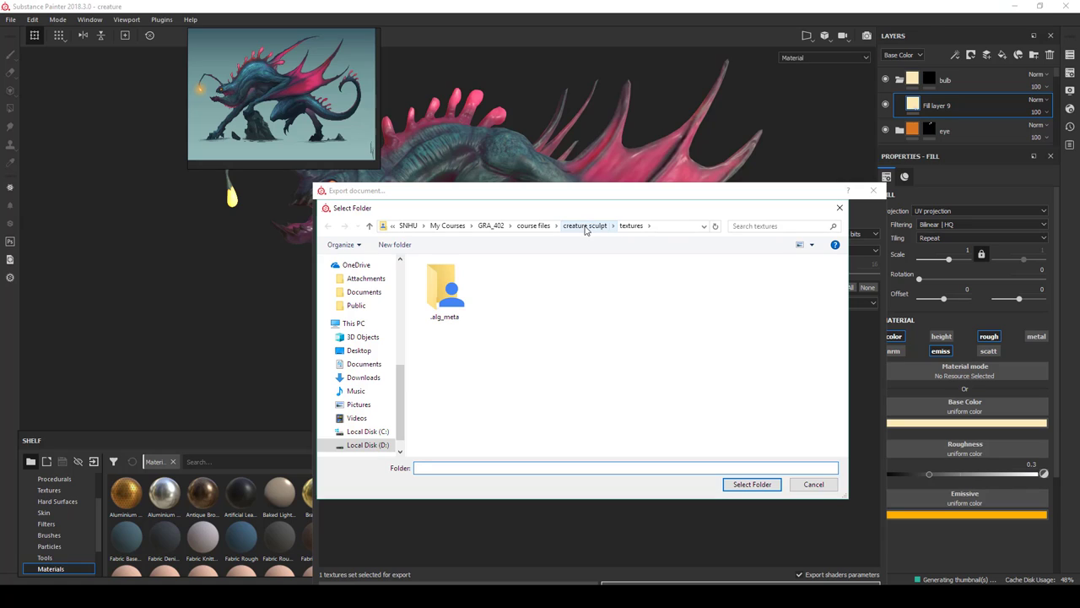
{"action": "left_click", "coordinate": [631, 225]}
{"action": "left_click", "coordinate": [410, 245]}
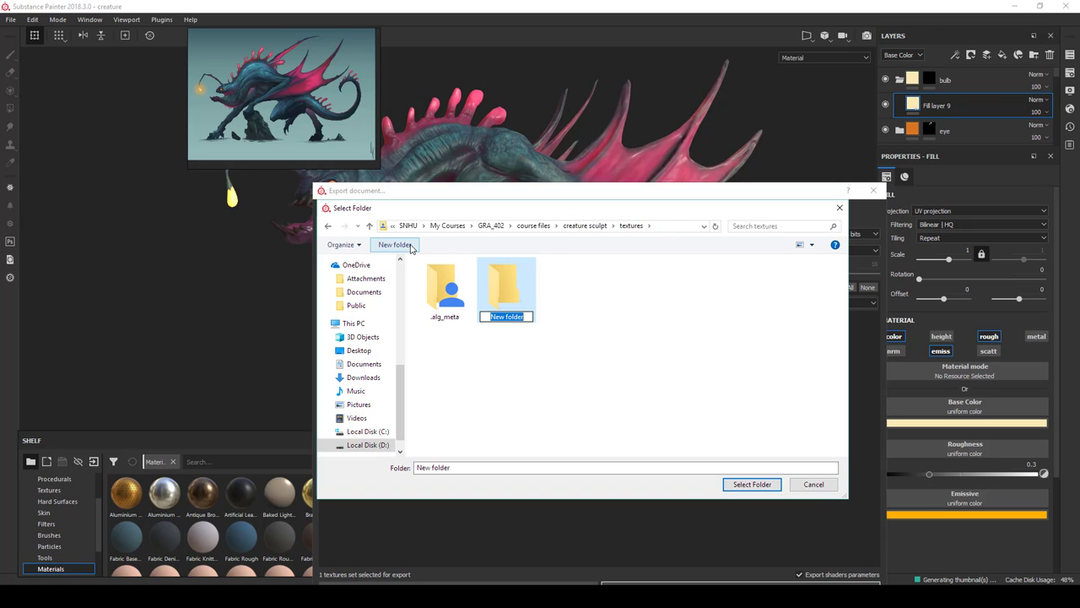
{"action": "type", "text": "PBR"}
{"action": "key", "text": "Return"}
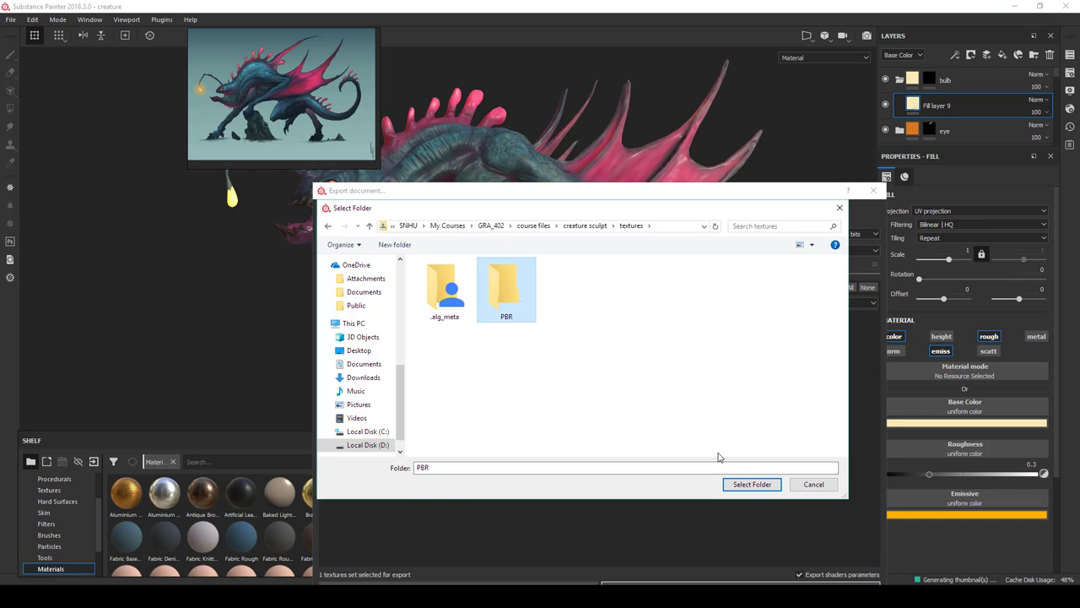
{"action": "left_click", "coordinate": [752, 484]}
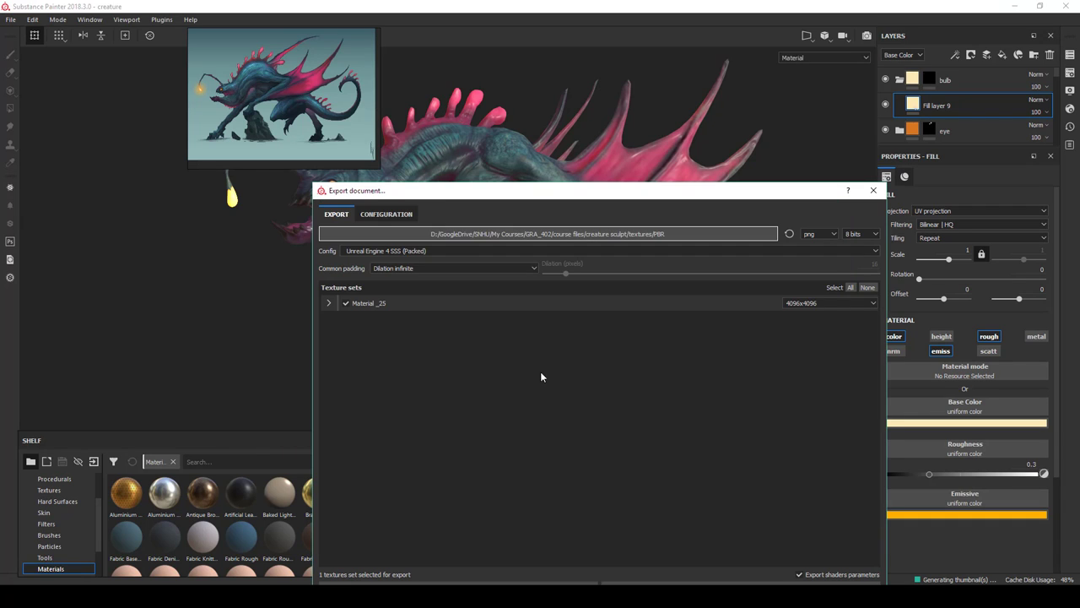
- Choose the PBR MetalRough export configuration and review the output maps defined in its preset
{"action": "left_click", "coordinate": [359, 251]}
{"action": "scroll", "coordinate": [371, 296], "scroll_direction": "up", "scroll_amount": 2}
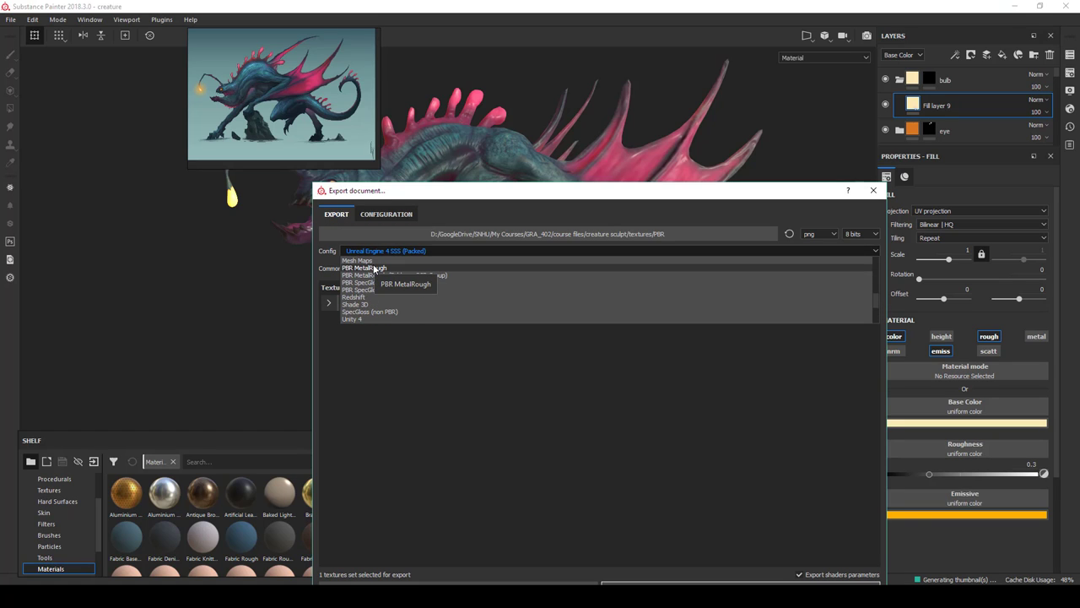
{"action": "left_click", "coordinate": [374, 269]}
{"action": "left_click", "coordinate": [329, 302]}
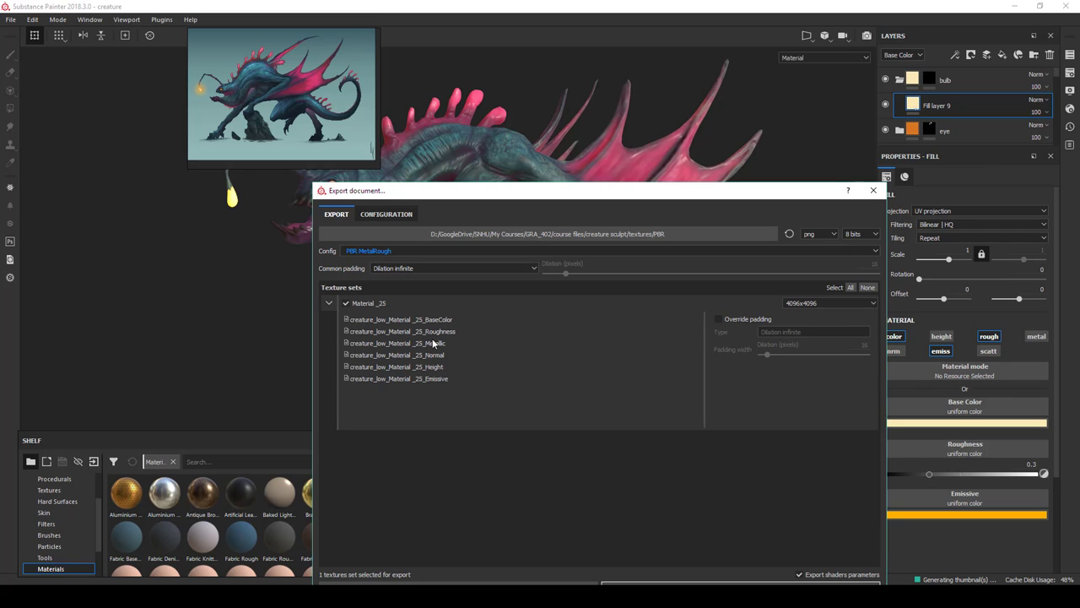
{"action": "left_click", "coordinate": [388, 214]}
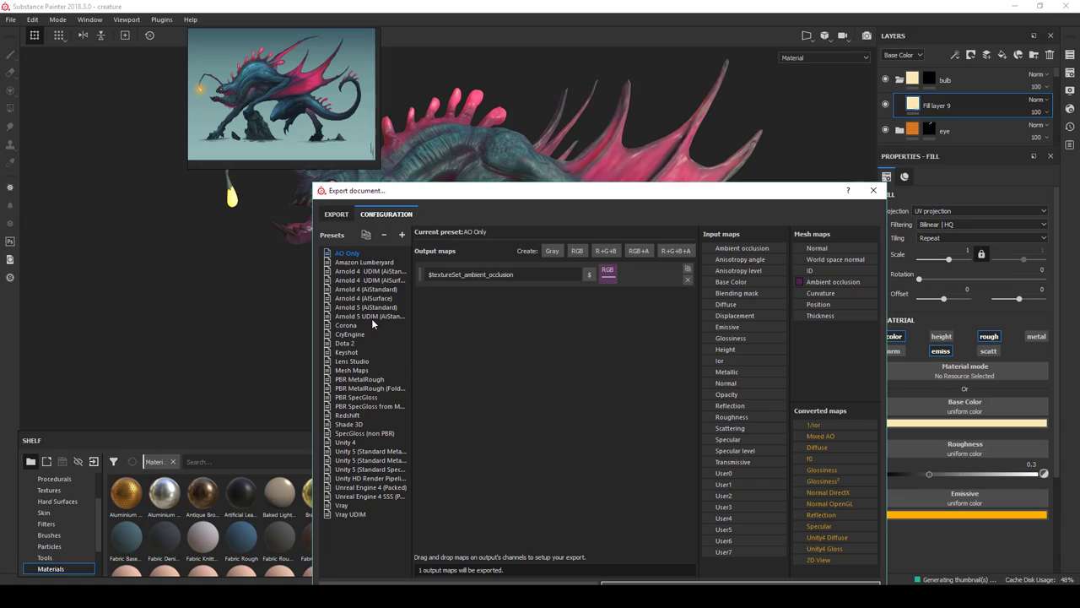
{"action": "left_click", "coordinate": [368, 378]}
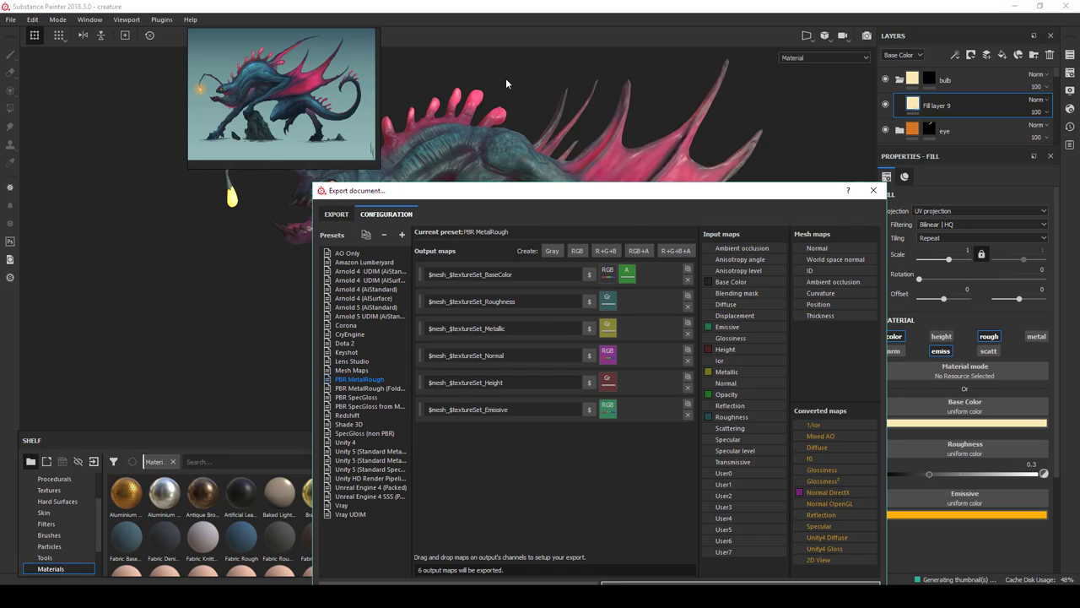
{"action": "left_click", "coordinate": [337, 214]}
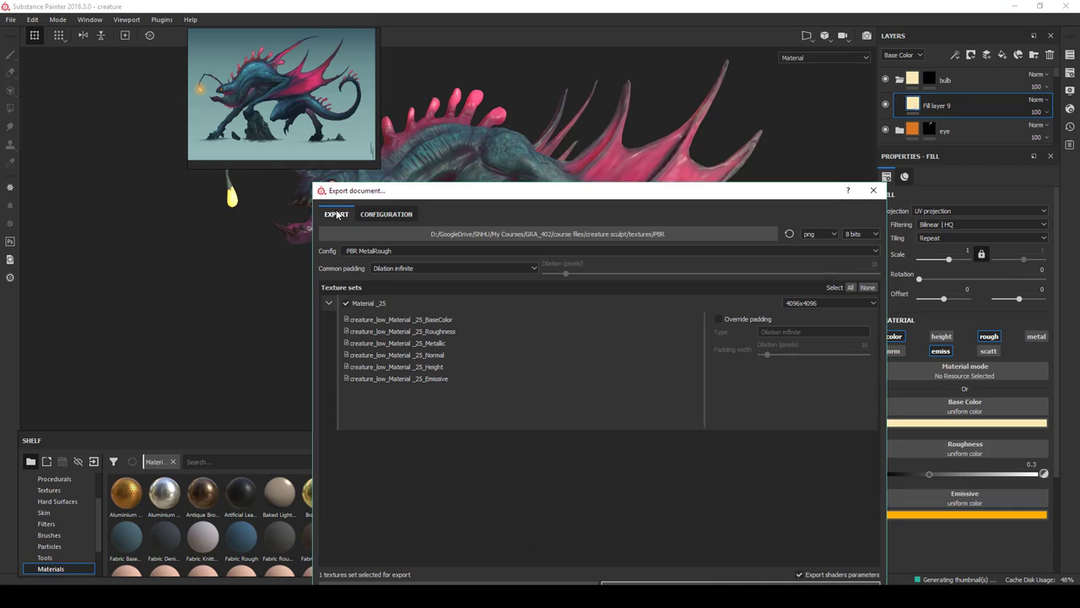
- Look through the available export configurations for one that suits the subsurface scattering map
{"action": "left_click", "coordinate": [405, 252]}
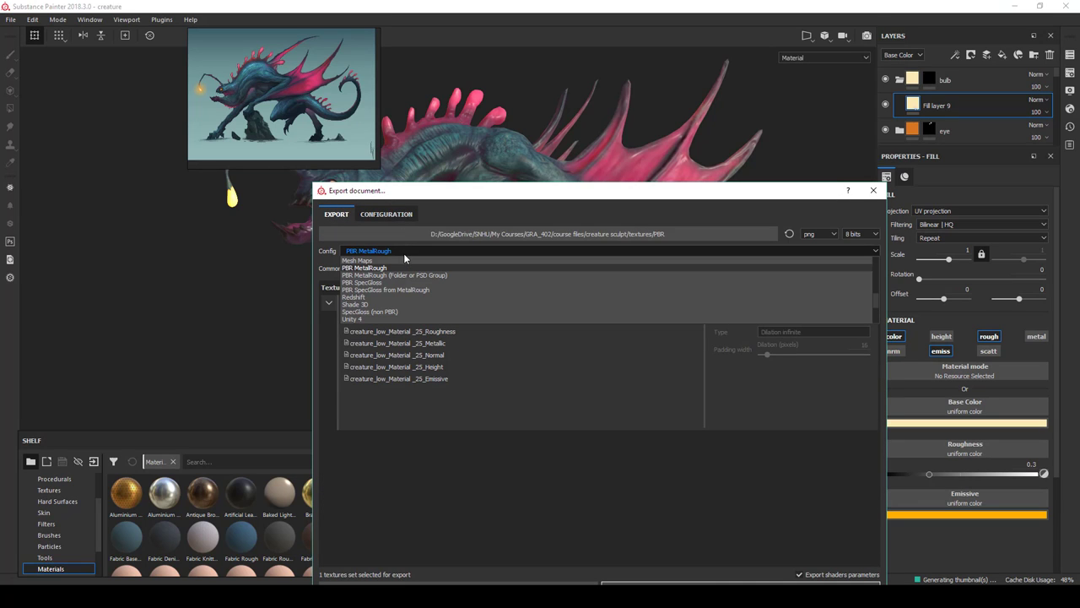
{"action": "scroll", "coordinate": [384, 269], "scroll_direction": "up", "scroll_amount": 5}
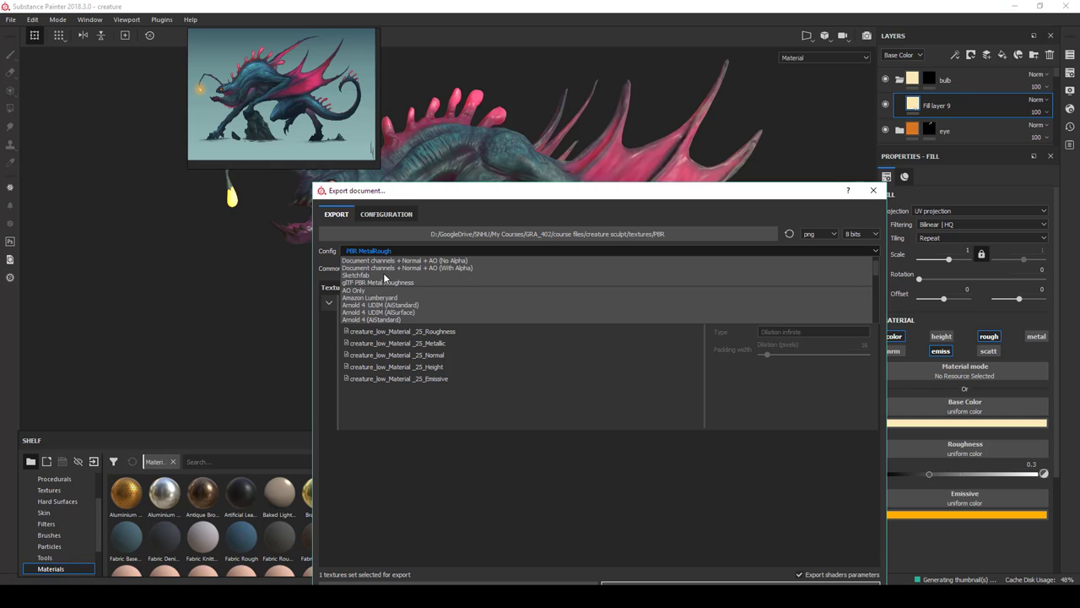
{"action": "scroll", "coordinate": [380, 276], "scroll_direction": "up", "scroll_amount": 2}
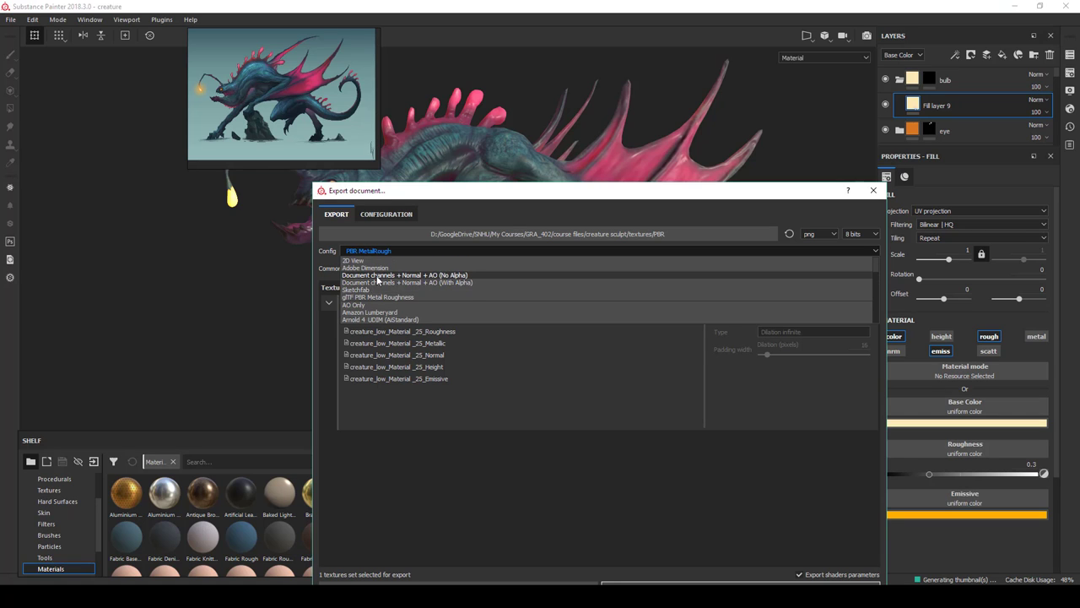
{"action": "scroll", "coordinate": [377, 278], "scroll_direction": "down", "scroll_amount": 8}
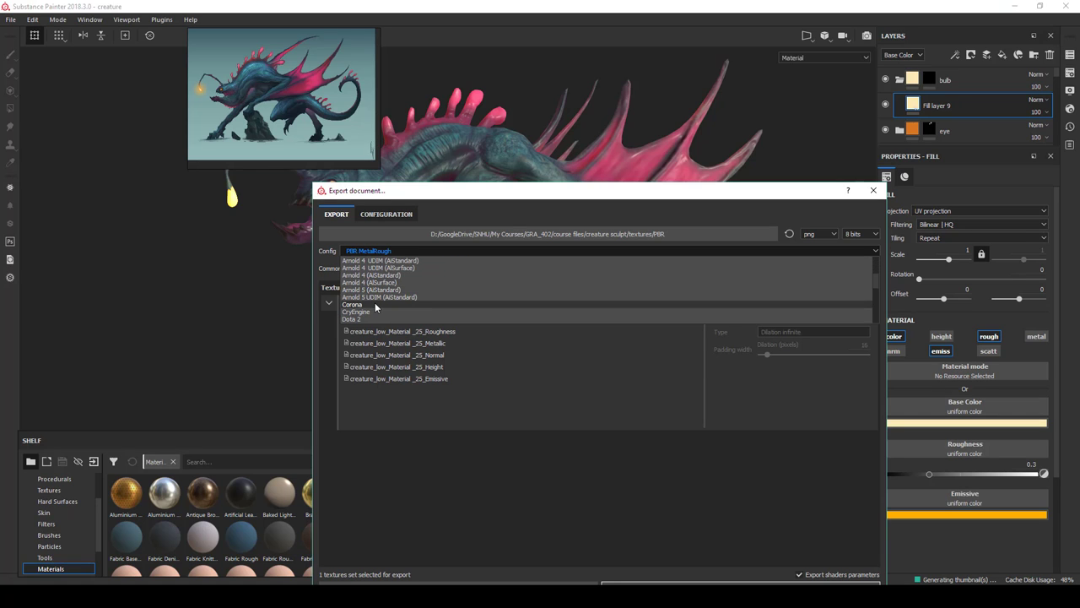
{"action": "scroll", "coordinate": [374, 302], "scroll_direction": "down", "scroll_amount": 10}
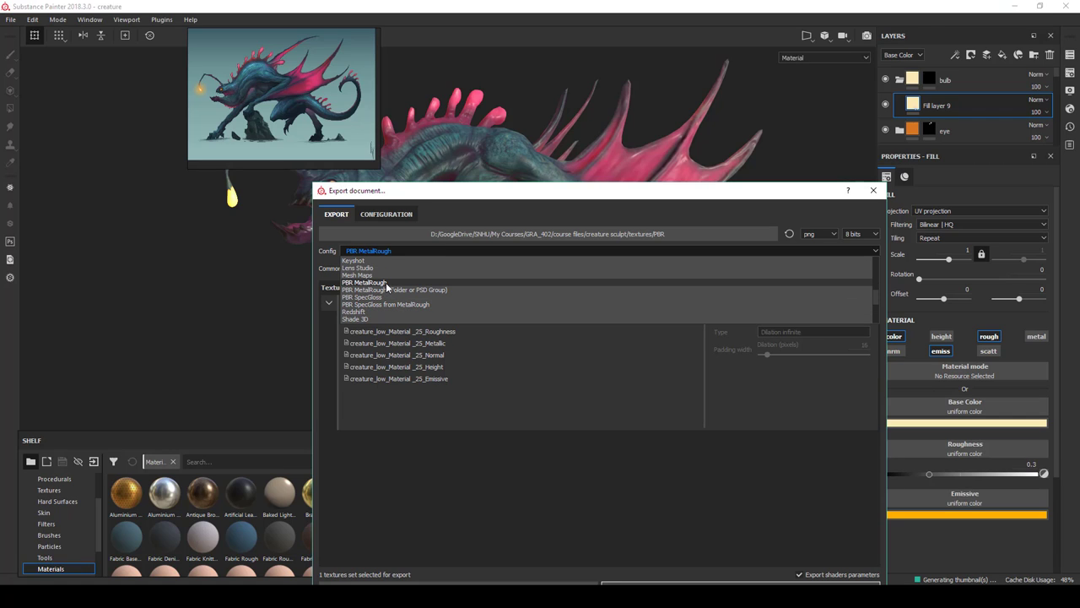
{"action": "scroll", "coordinate": [388, 280], "scroll_direction": "down", "scroll_amount": 1}
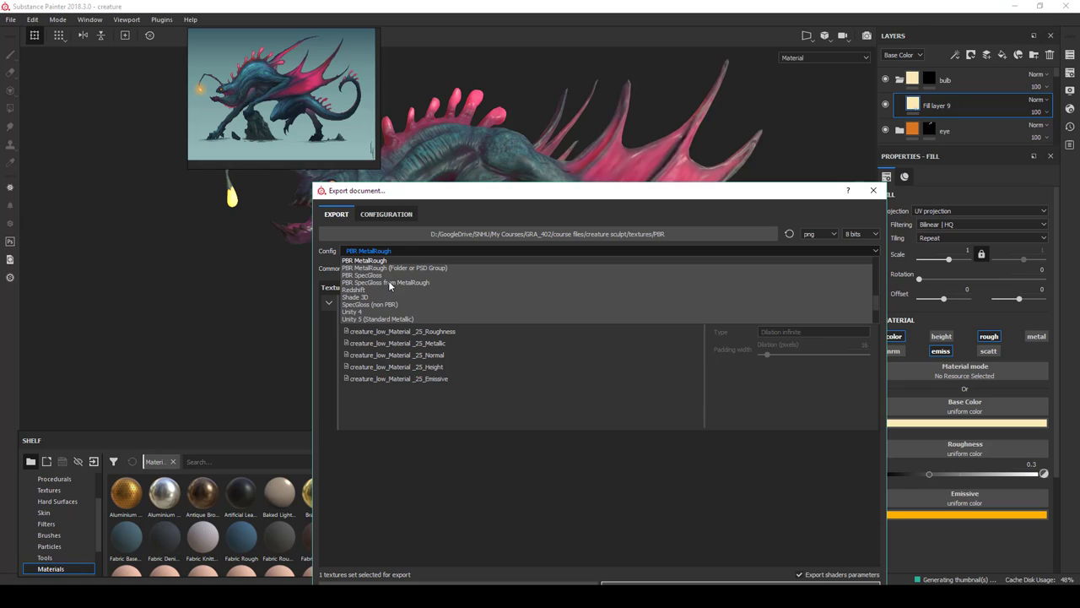
{"action": "scroll", "coordinate": [389, 280], "scroll_direction": "down", "scroll_amount": 2}
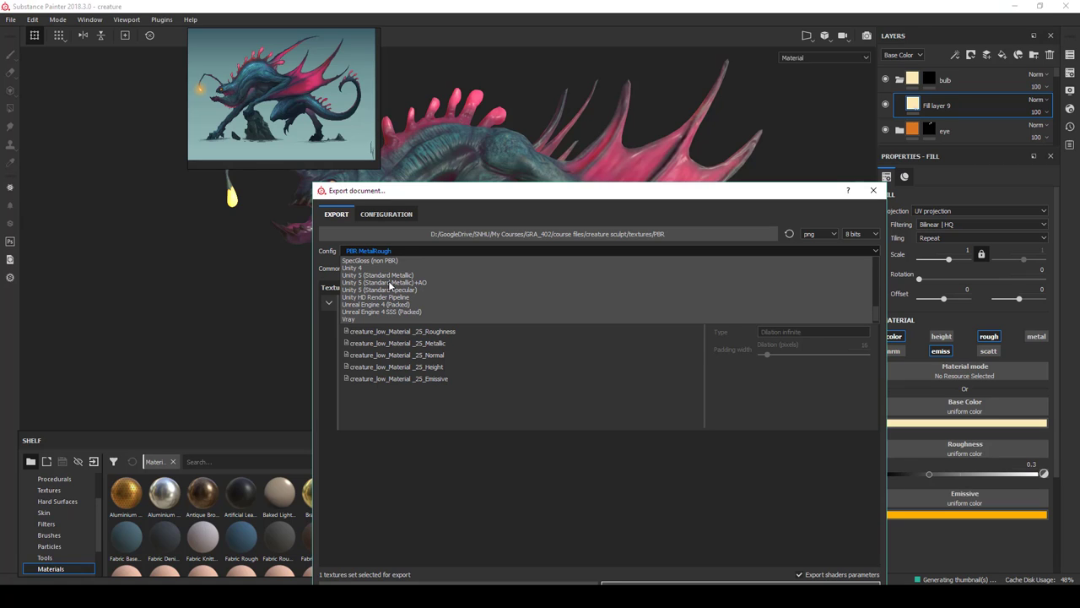
{"action": "scroll", "coordinate": [389, 286], "scroll_direction": "down", "scroll_amount": 1}
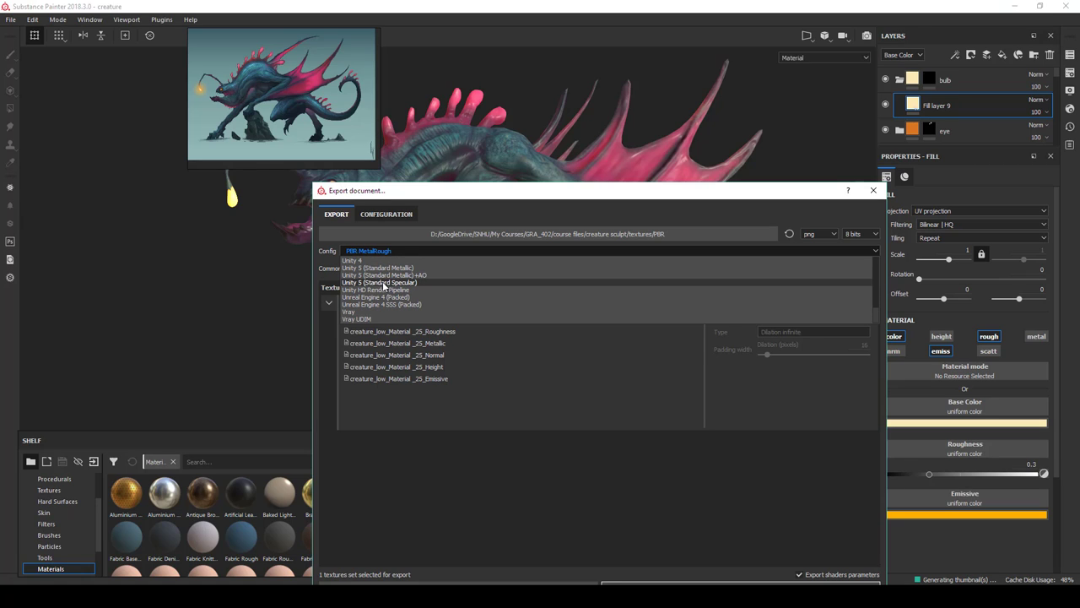
{"action": "scroll", "coordinate": [382, 281], "scroll_direction": "up", "scroll_amount": 6}
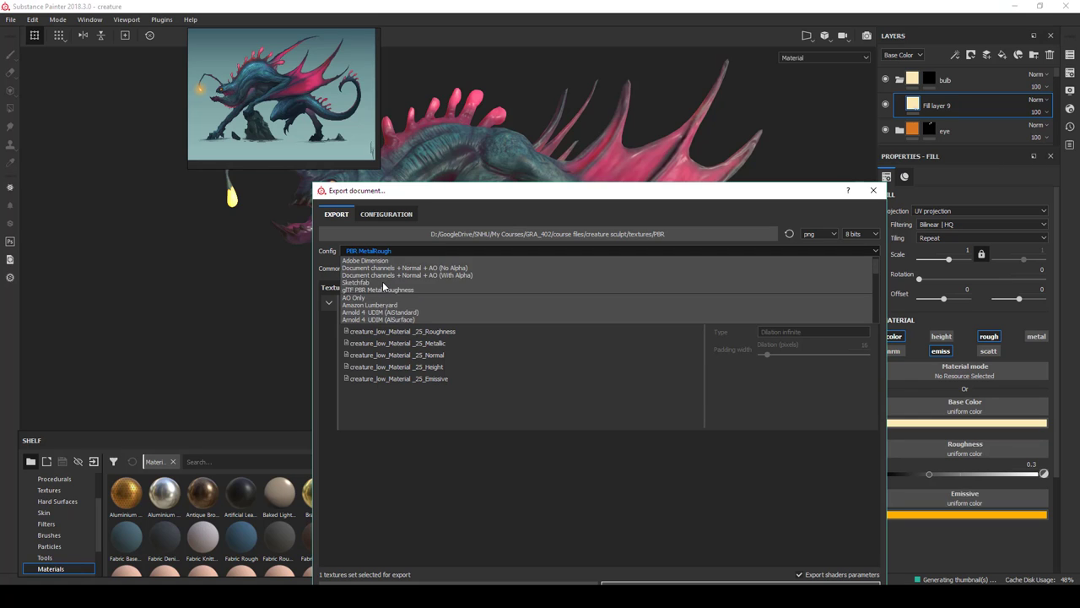
{"action": "left_click", "coordinate": [461, 202]}
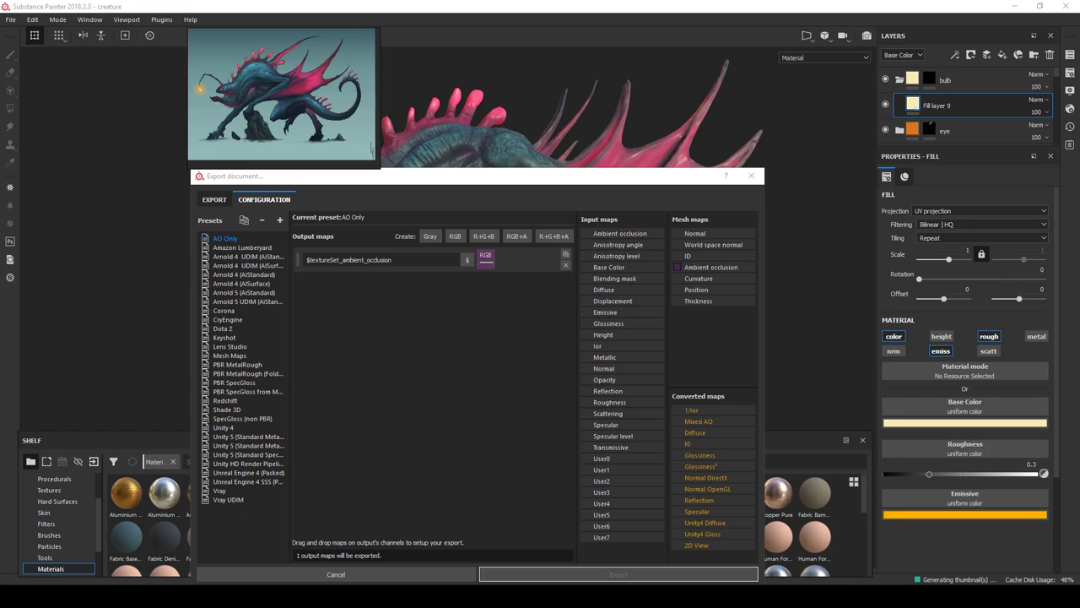
- Create a new export preset in the texture export configuration and name it SSS
{"action": "left_click", "coordinate": [217, 201]}
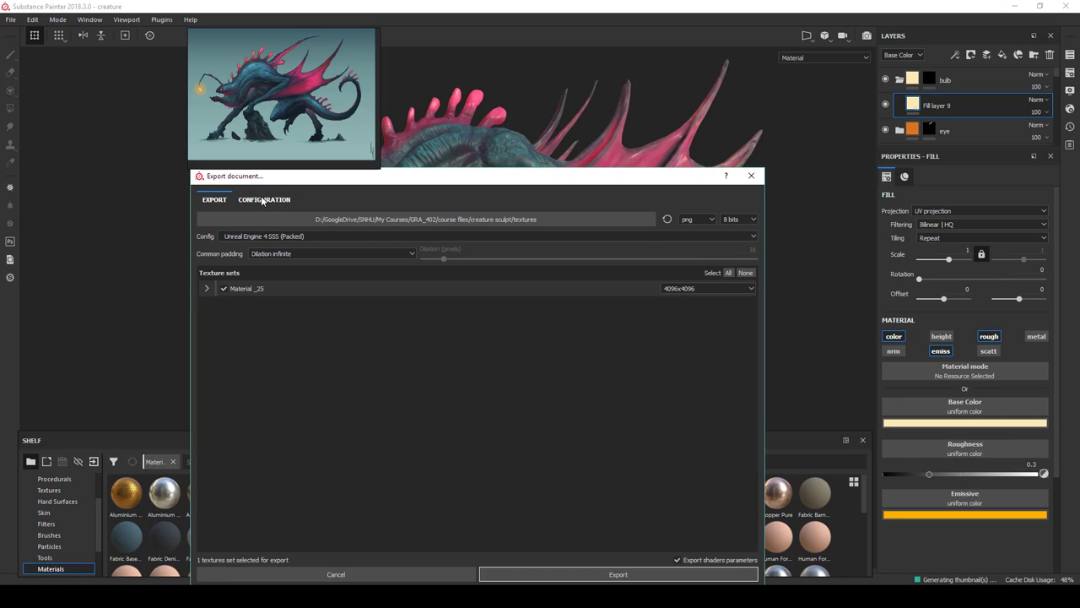
{"action": "left_click", "coordinate": [262, 200]}
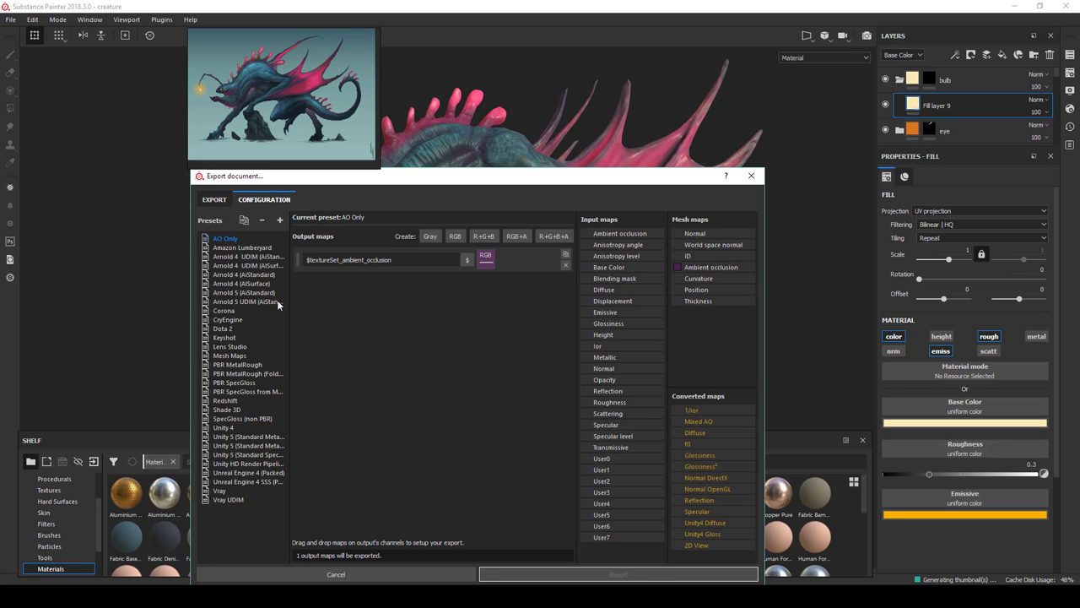
{"action": "left_click", "coordinate": [280, 219]}
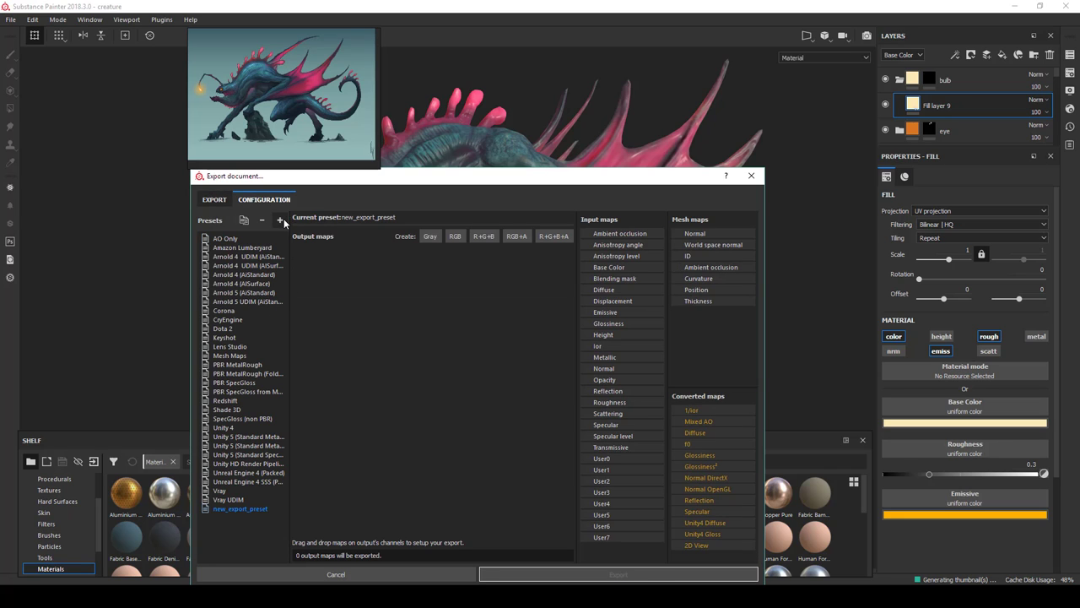
{"action": "double_click", "coordinate": [255, 509]}
{"action": "type", "text": "SSS"}
{"action": "key", "text": "Return"}
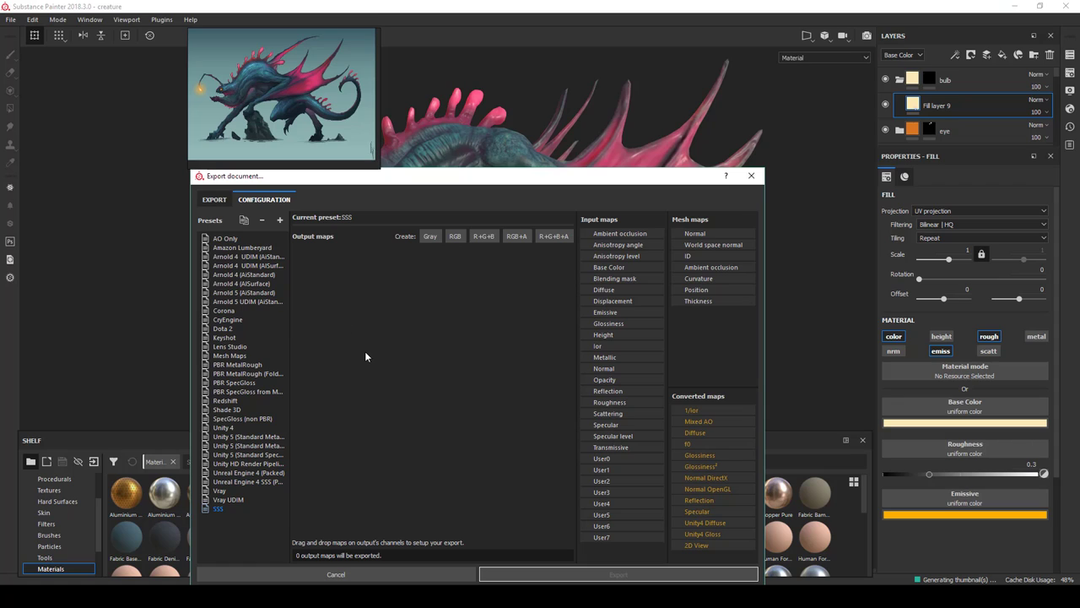
- Try to assign the Scattering map to a grayscale output map in the SSS preset, and remove that output map
{"action": "left_click_drag", "start_coordinate": [615, 421], "coordinate": [496, 340]}
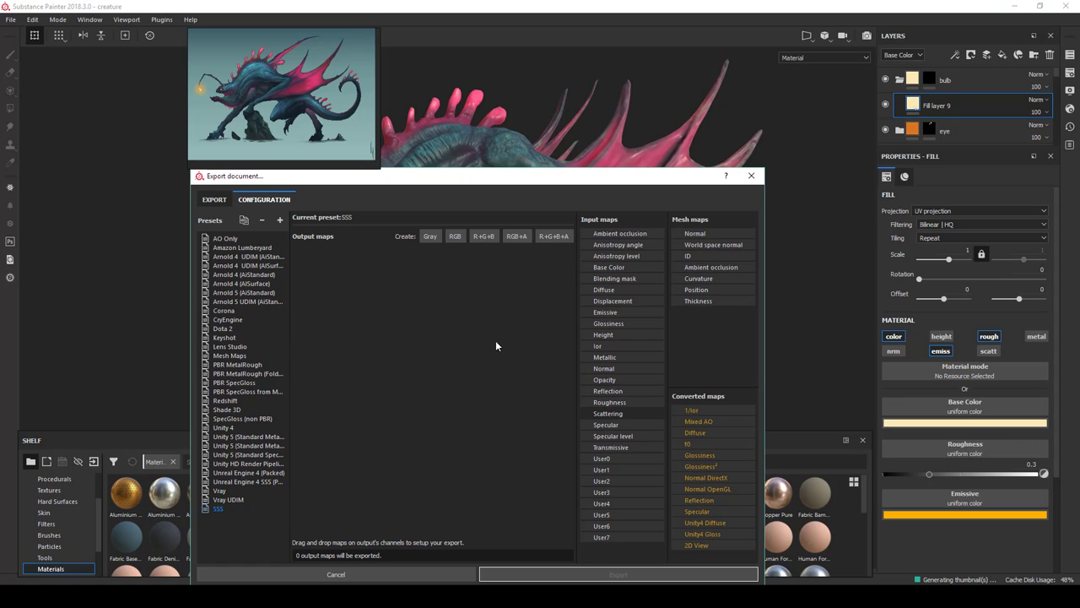
{"action": "left_click", "coordinate": [429, 237]}
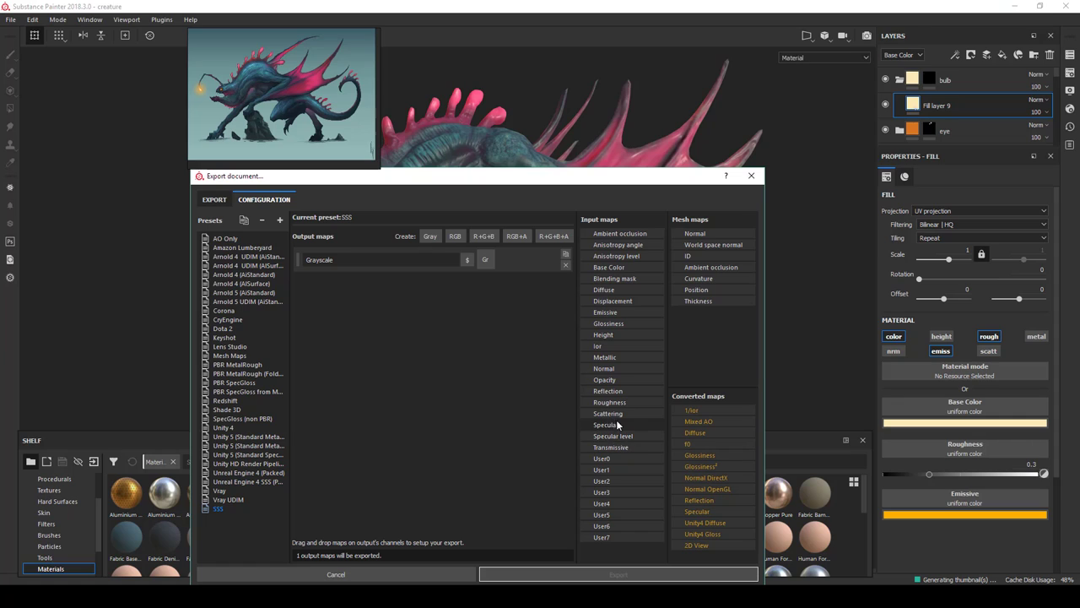
{"action": "left_click_drag", "start_coordinate": [608, 414], "coordinate": [511, 258]}
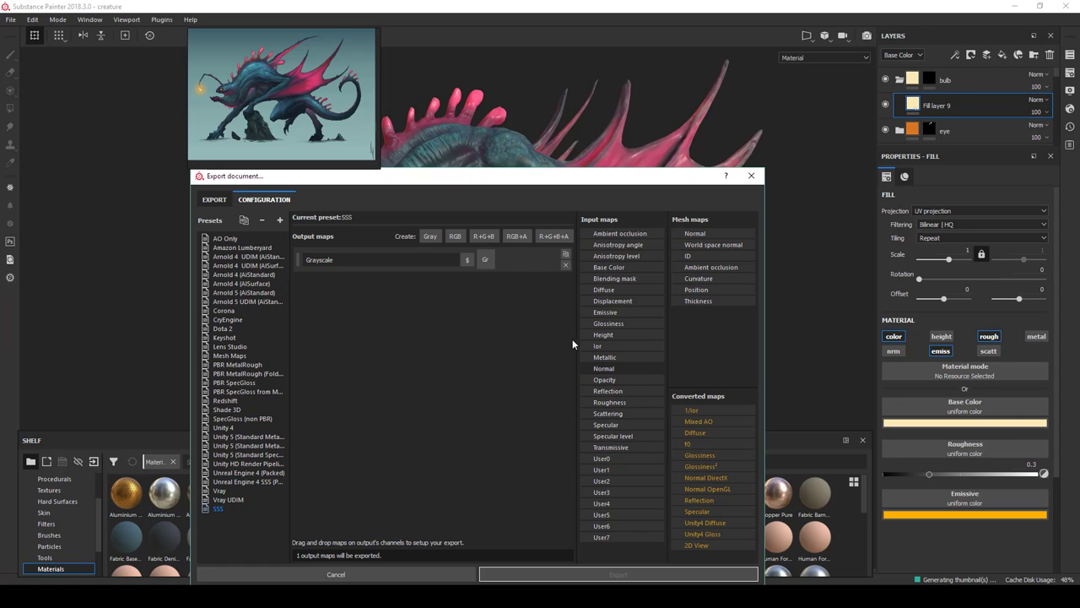
{"action": "left_click", "coordinate": [565, 264]}
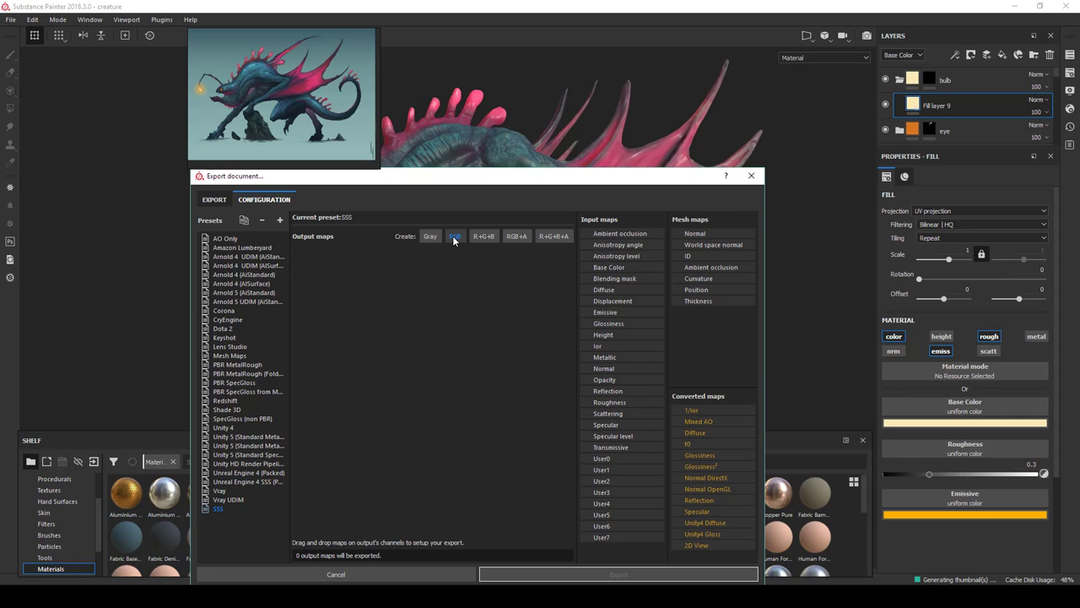
- Add an RGB output map to the SSS preset and assign the Scattering input's gray channel to it
{"action": "left_click", "coordinate": [454, 235]}
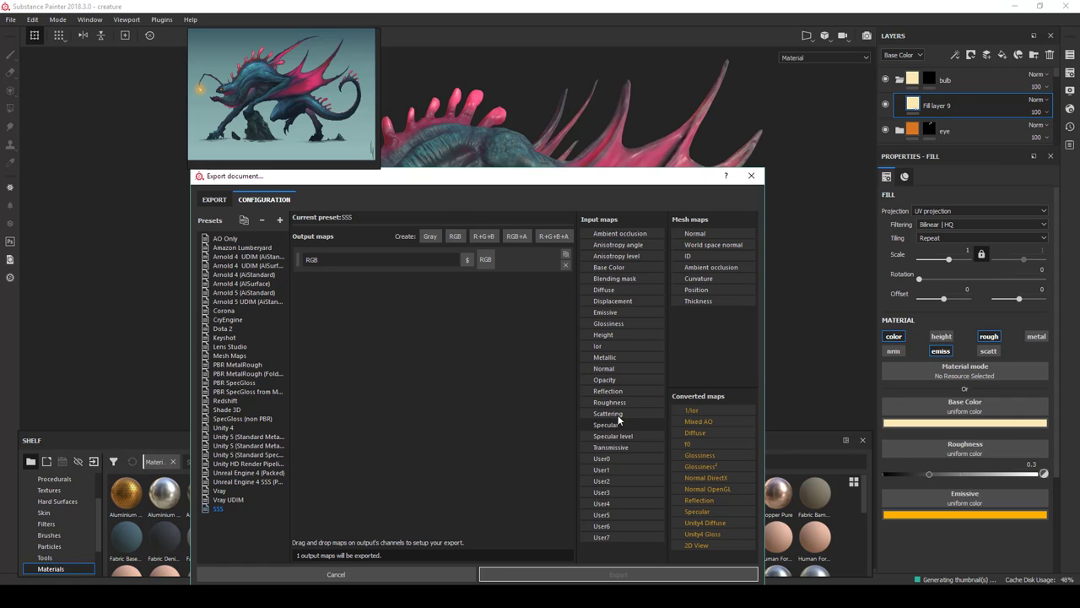
{"action": "left_click_drag", "start_coordinate": [609, 413], "coordinate": [486, 260]}
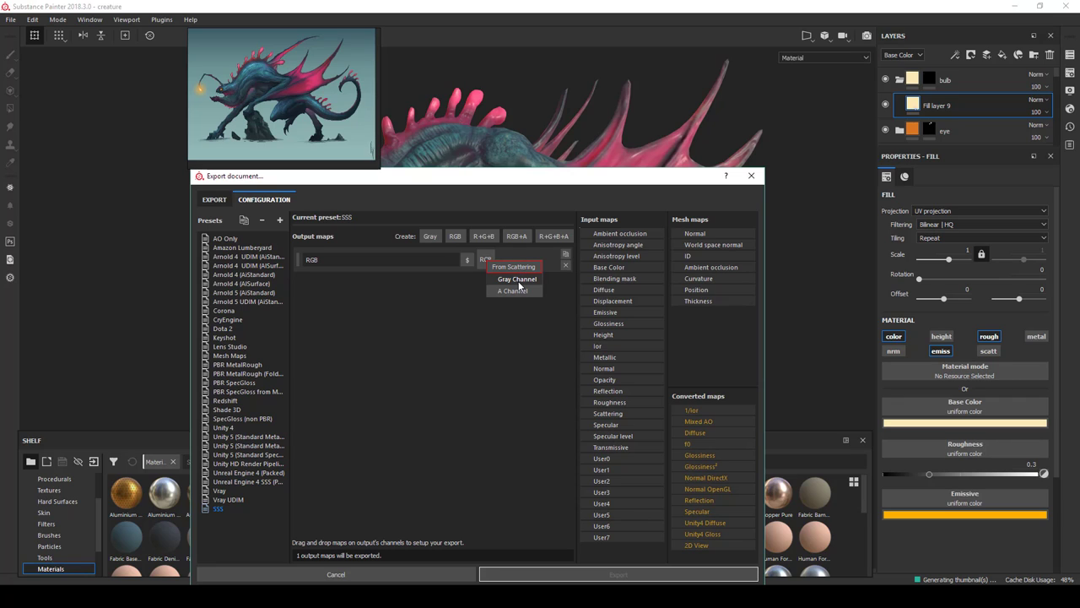
{"action": "left_click", "coordinate": [518, 279]}
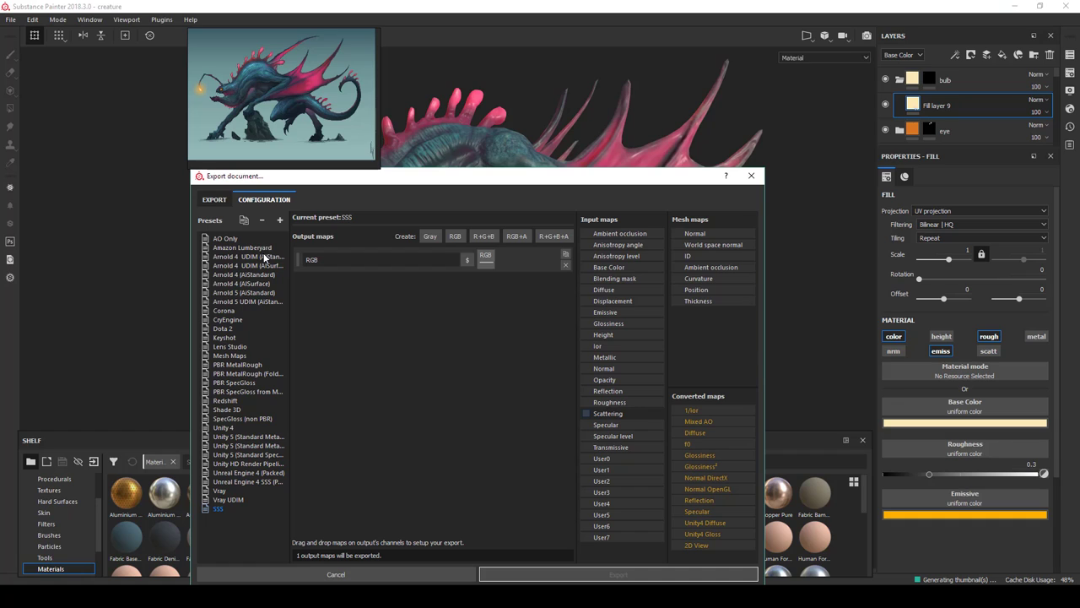
- Choose the SSS configuration for the export and check the output map listed under the Material _25 texture set
{"action": "left_click", "coordinate": [215, 199]}
{"action": "left_click", "coordinate": [278, 234]}
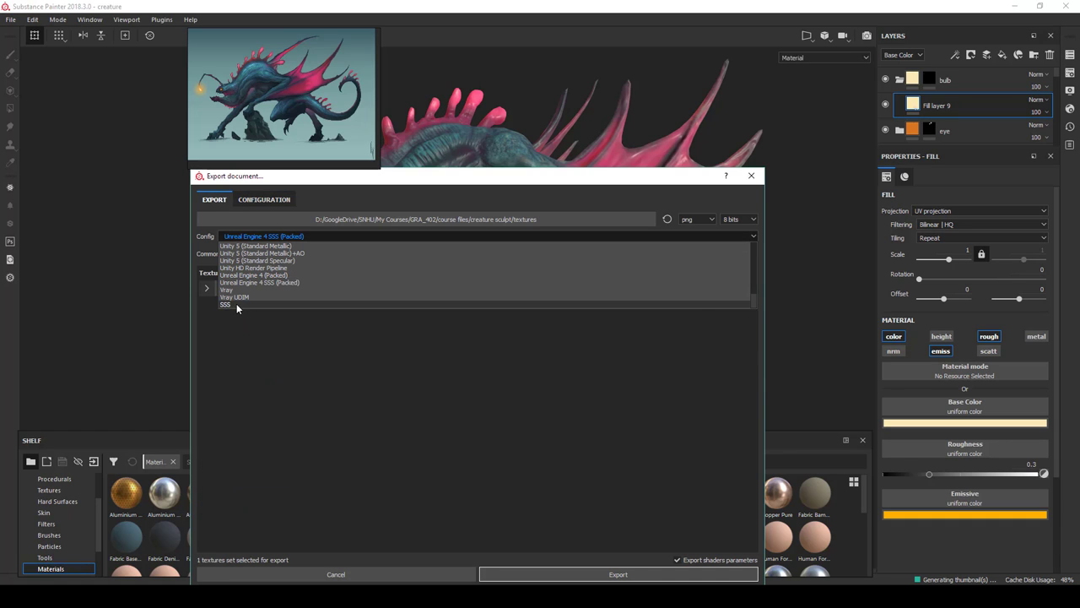
{"action": "left_click", "coordinate": [236, 304]}
{"action": "left_click", "coordinate": [205, 289]}
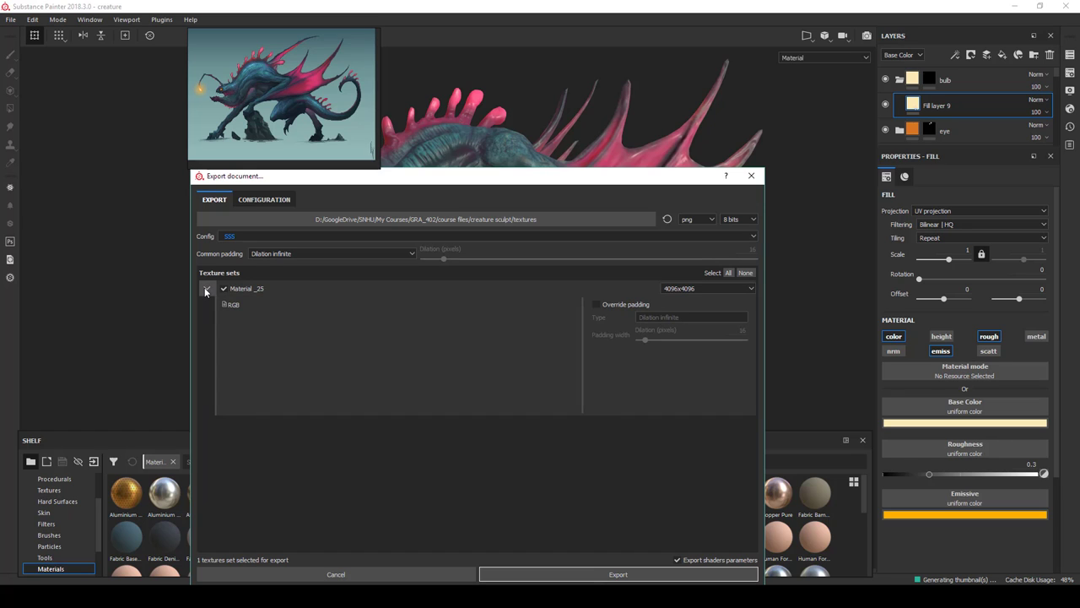
{"action": "left_click", "coordinate": [206, 289]}
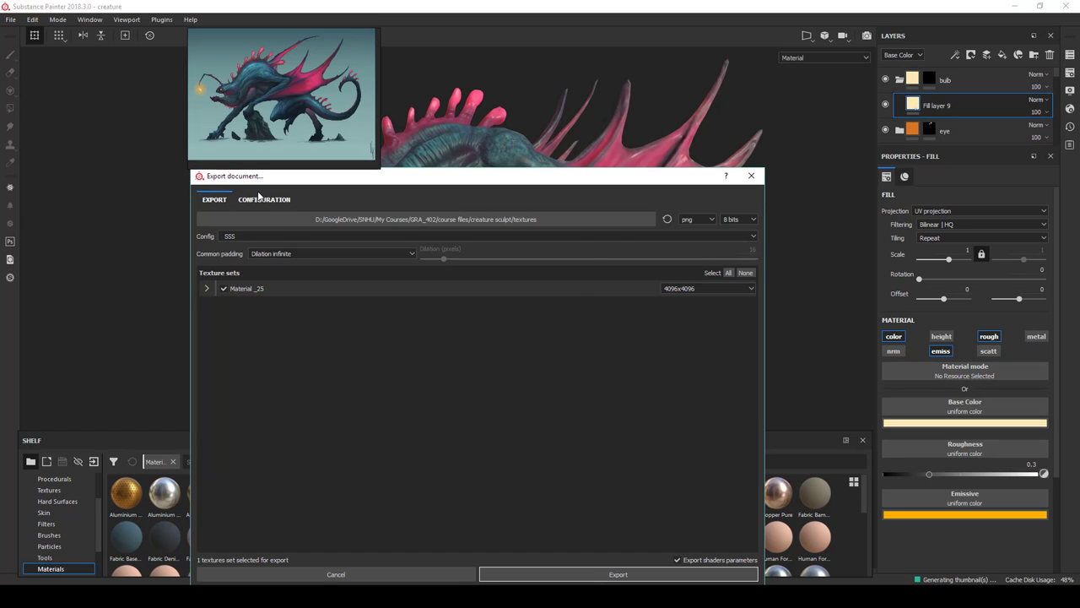
- Rename the SSS output map as $mesh_$textureSet_Scatter, copying the naming pattern from the Unreal Engine 4 SSS (Packed) preset's base color map
{"action": "left_click", "coordinate": [261, 199]}
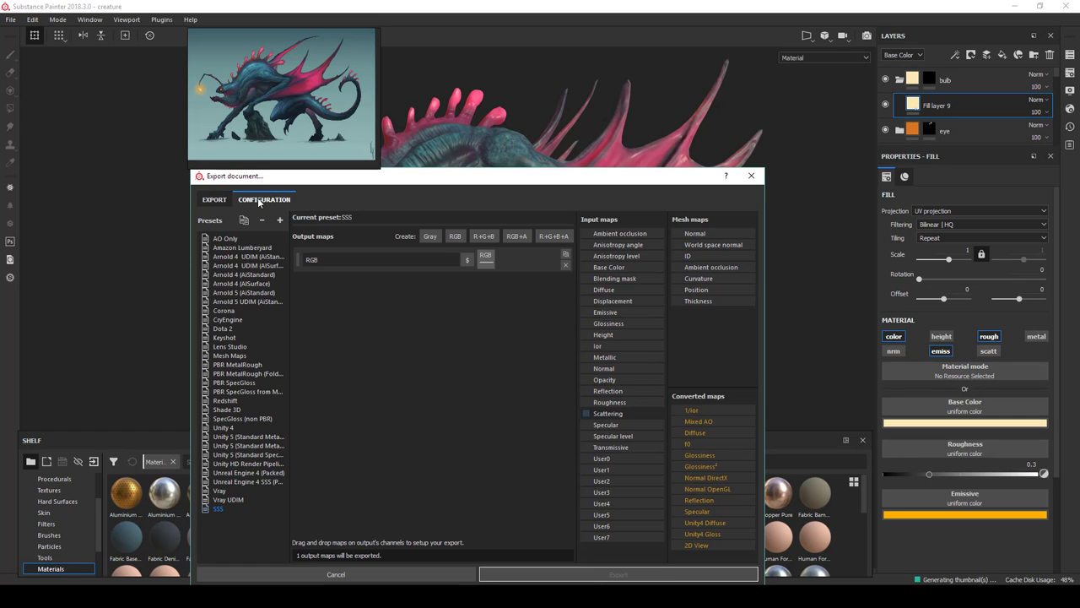
{"action": "left_click", "coordinate": [246, 480]}
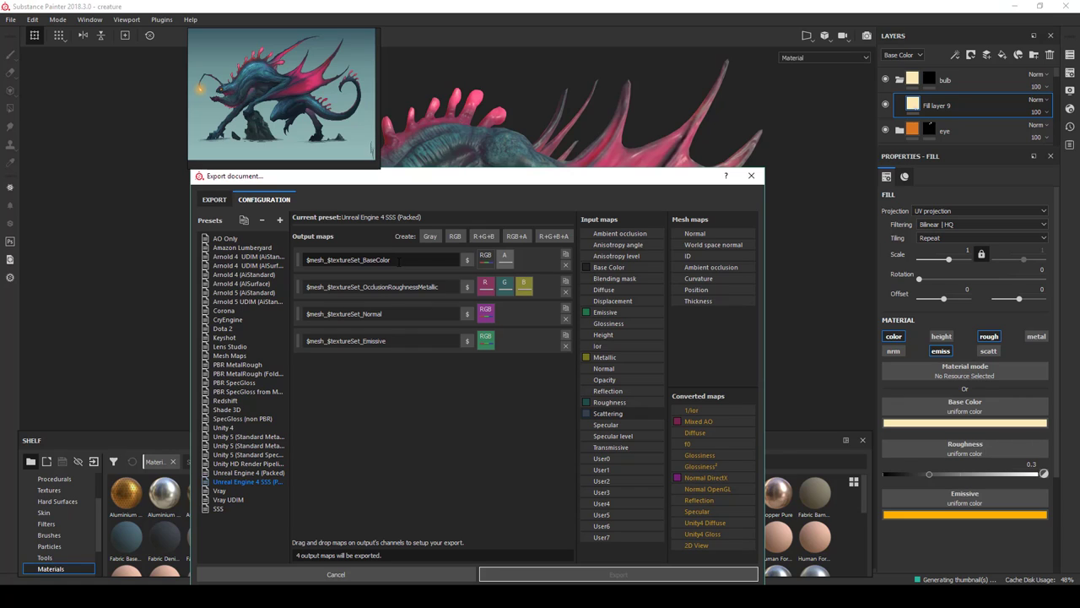
{"action": "left_click_drag", "start_coordinate": [399, 260], "coordinate": [282, 265]}
{"action": "key", "text": "ctrl+c"}
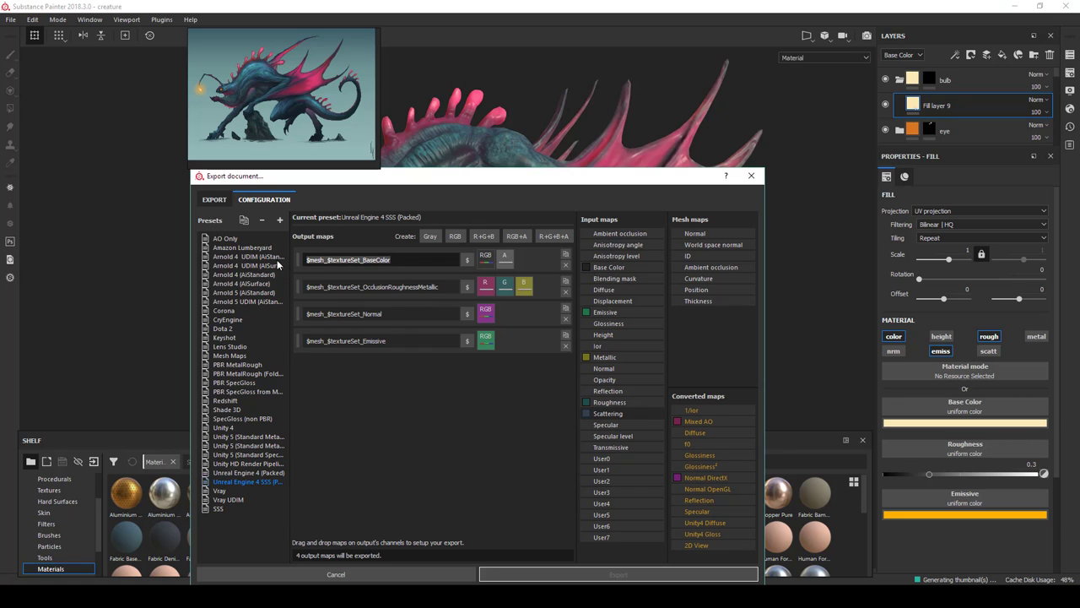
{"action": "left_click", "coordinate": [216, 508]}
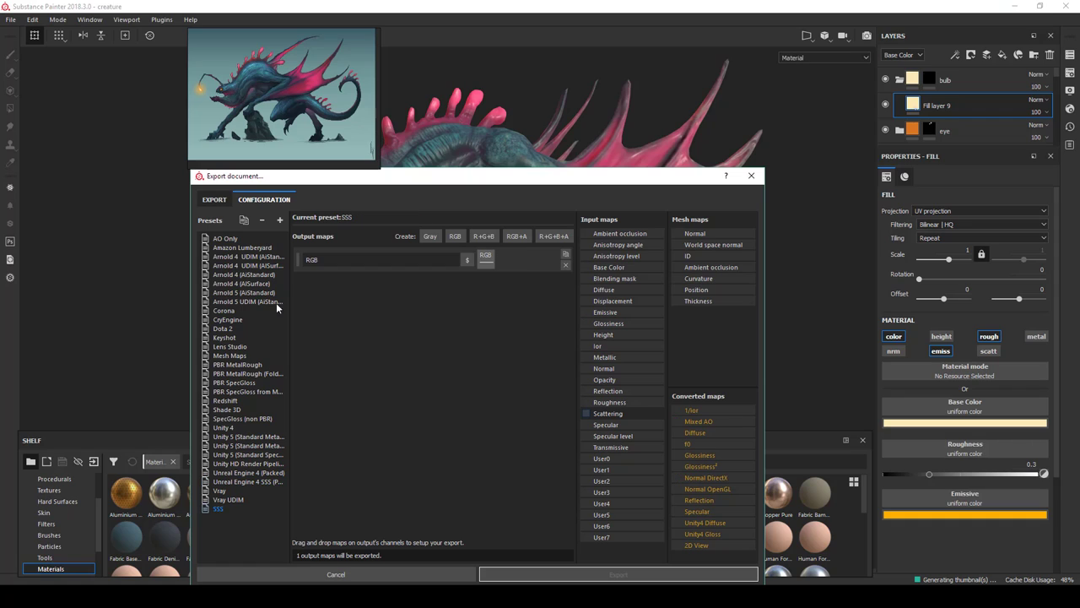
{"action": "key", "text": "ctrl+v"}
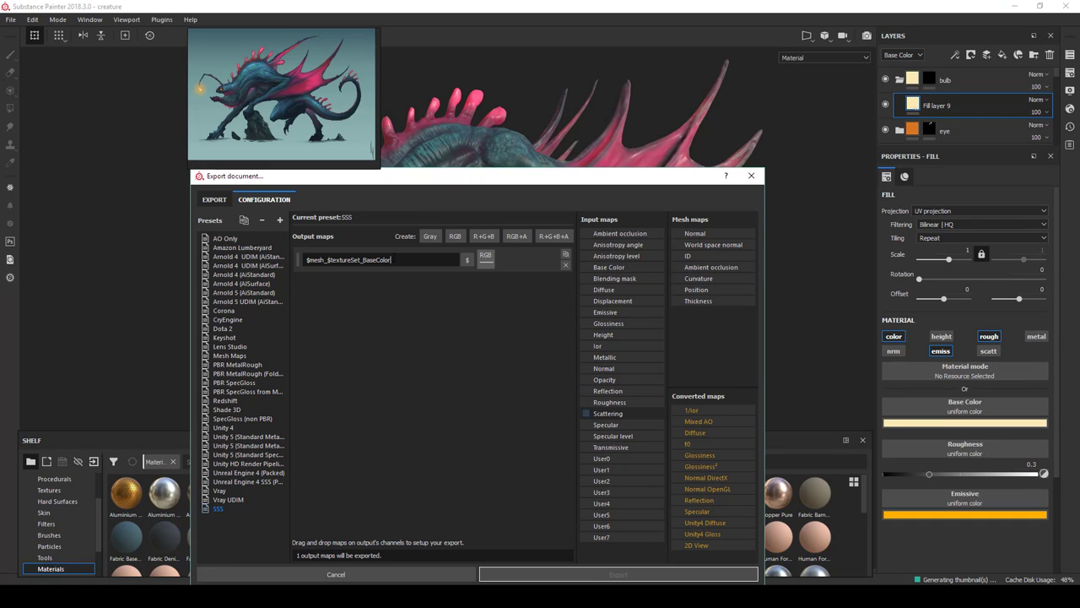
{"action": "left_click_drag", "start_coordinate": [391, 260], "coordinate": [365, 260]}
{"action": "type", "text": "Scatter"}
- Reselect the SSS export configuration to refresh the Material _25 output list and check the scatter map's file name
{"action": "left_click", "coordinate": [214, 200]}
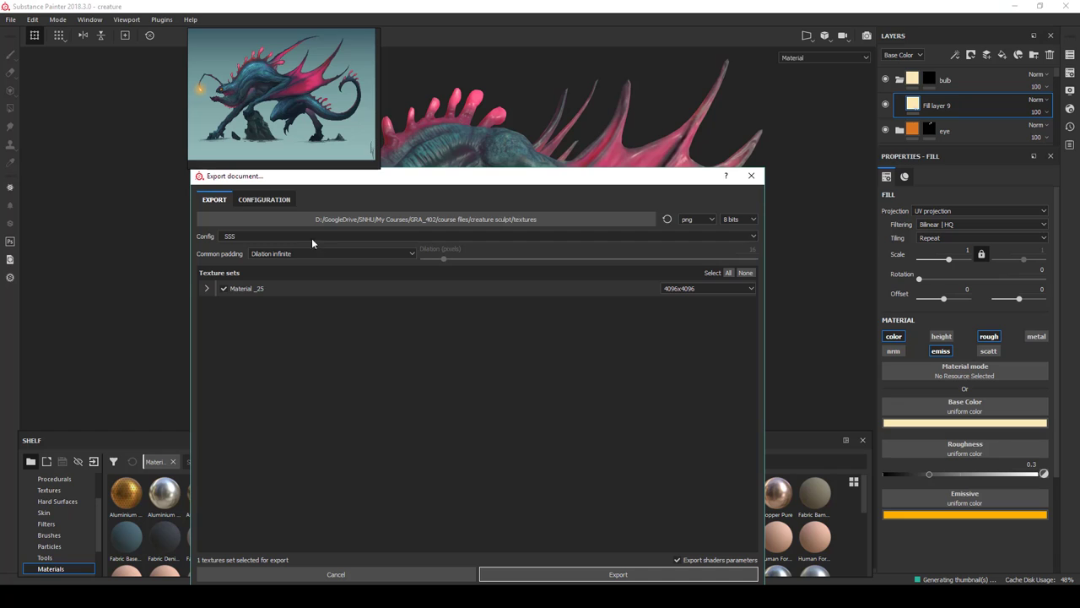
{"action": "left_click", "coordinate": [205, 289]}
{"action": "left_click", "coordinate": [204, 289]}
{"action": "left_click", "coordinate": [284, 237]}
{"action": "left_click", "coordinate": [254, 244]}
{"action": "left_click", "coordinate": [257, 237]}
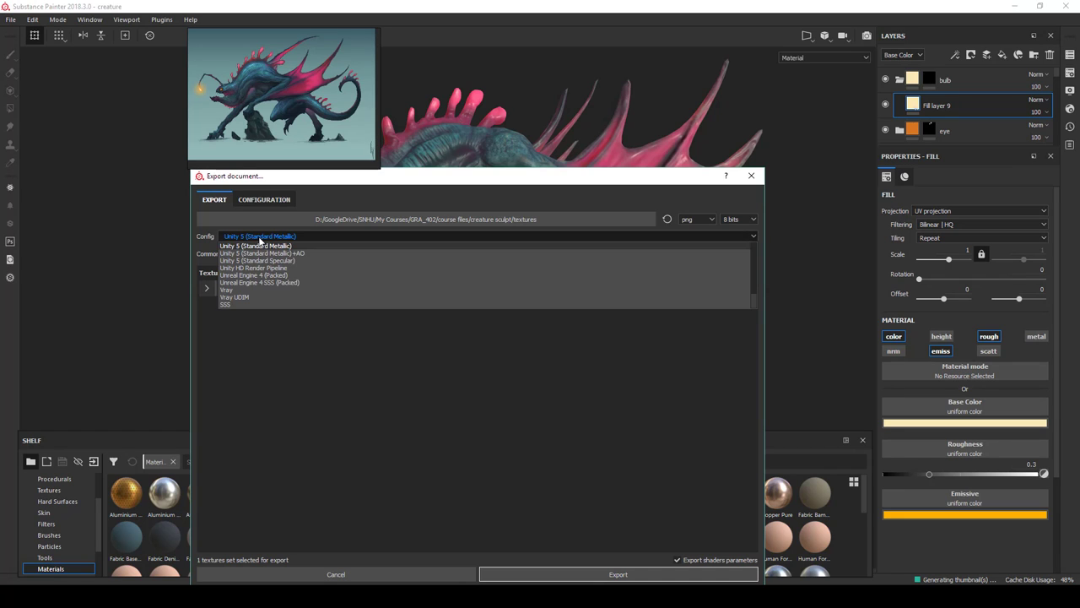
{"action": "left_click", "coordinate": [247, 304]}
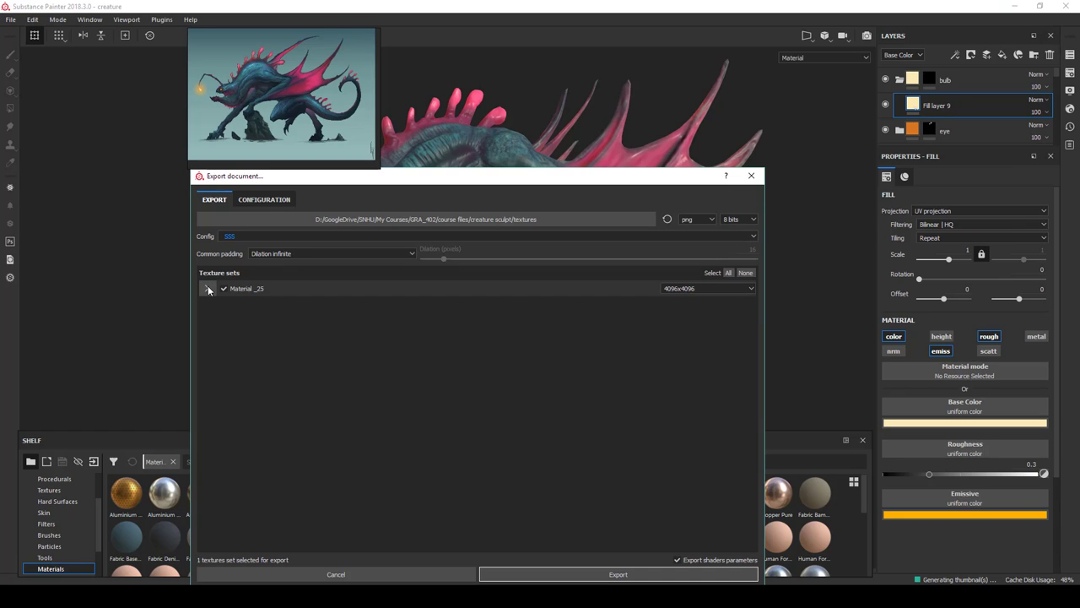
{"action": "left_click", "coordinate": [206, 289]}
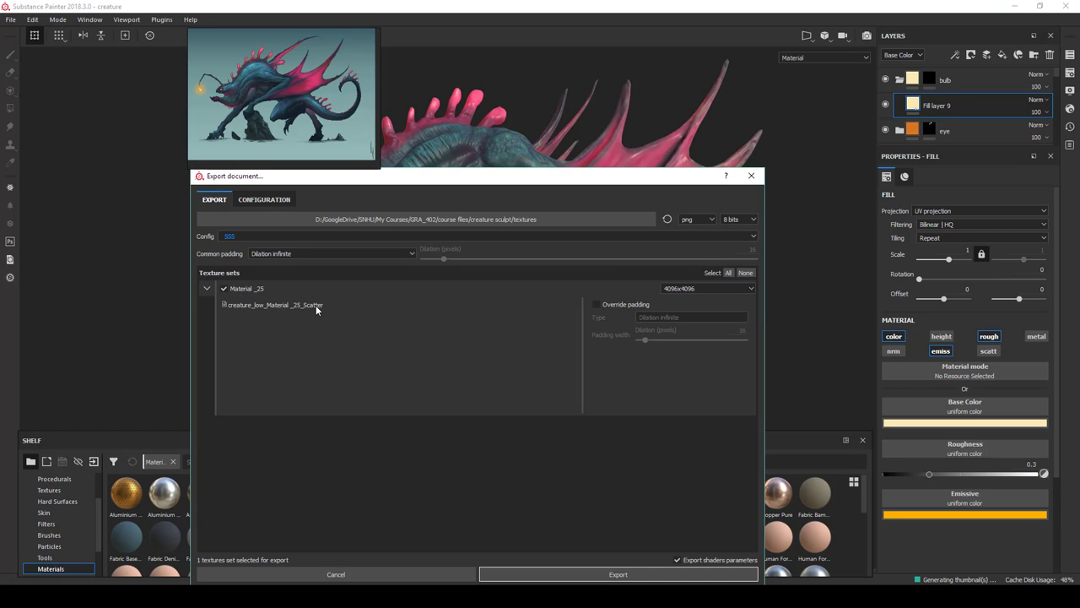
- Set the export destination to the textures folder inside creature sculpt and export the scatter map
{"action": "left_click", "coordinate": [547, 221]}
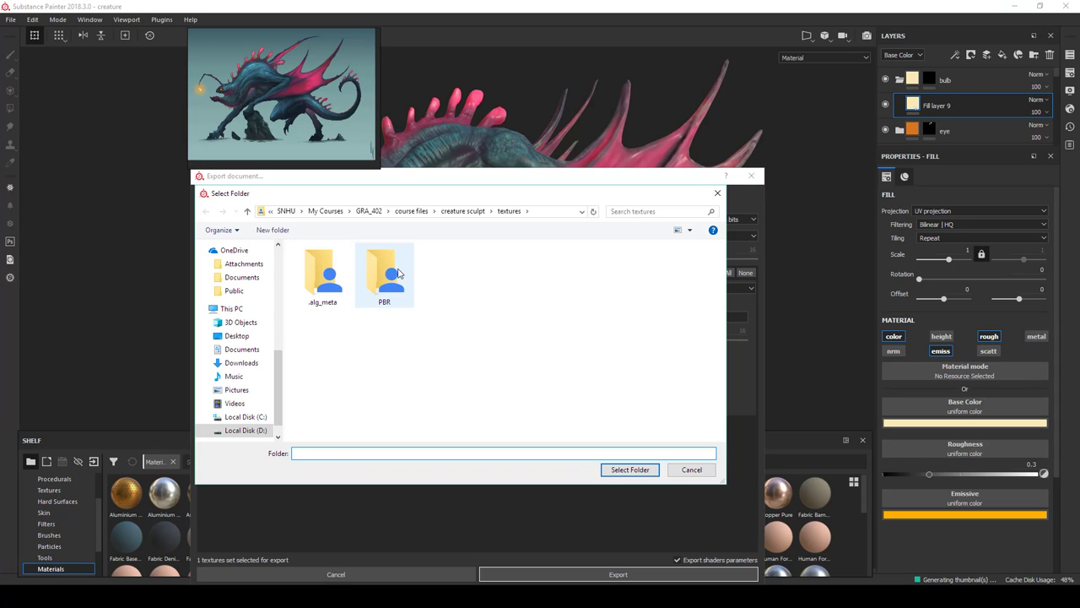
{"action": "left_click", "coordinate": [390, 273]}
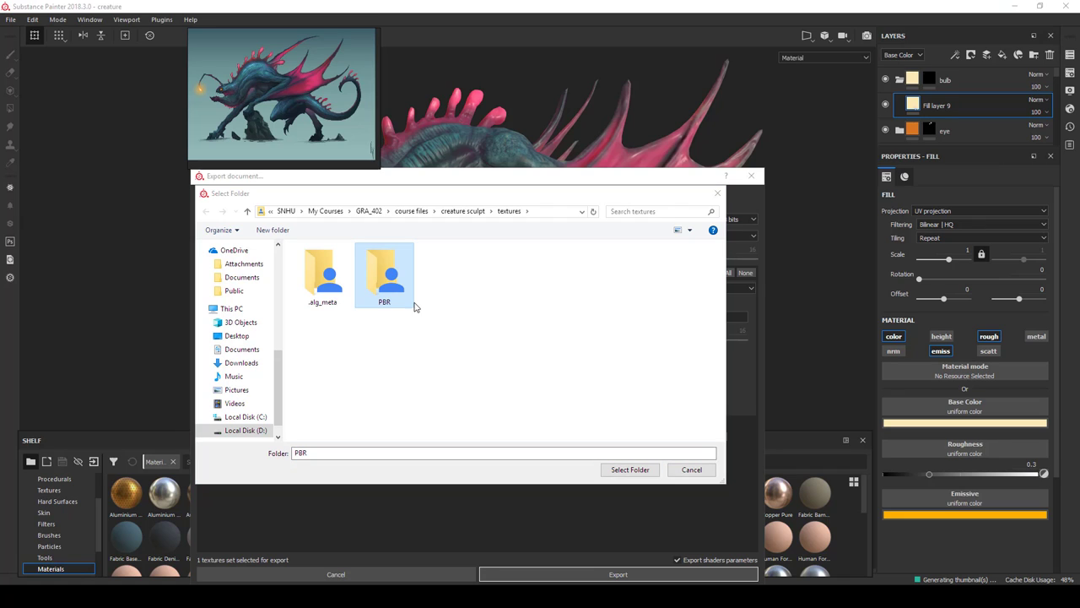
{"action": "left_click", "coordinate": [470, 212]}
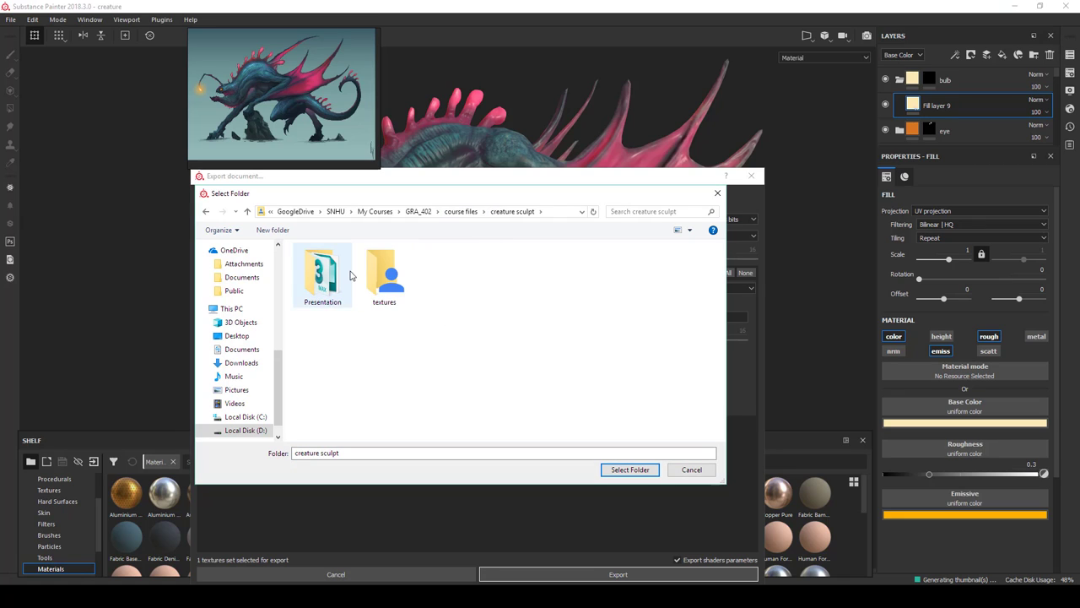
{"action": "double_click", "coordinate": [384, 275]}
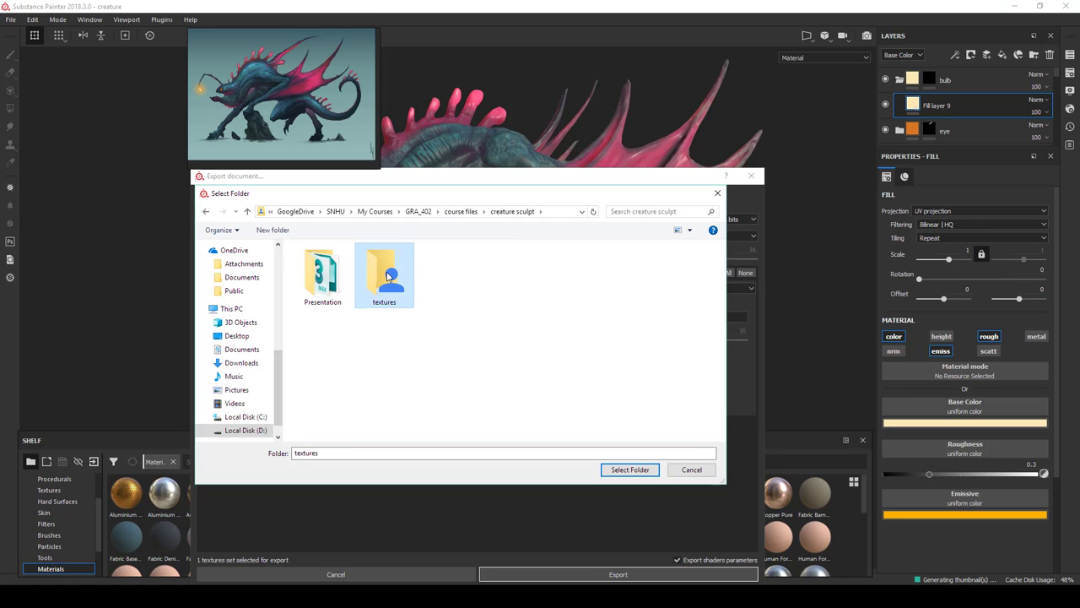
{"action": "left_click", "coordinate": [612, 468]}
{"action": "left_click", "coordinate": [592, 576]}
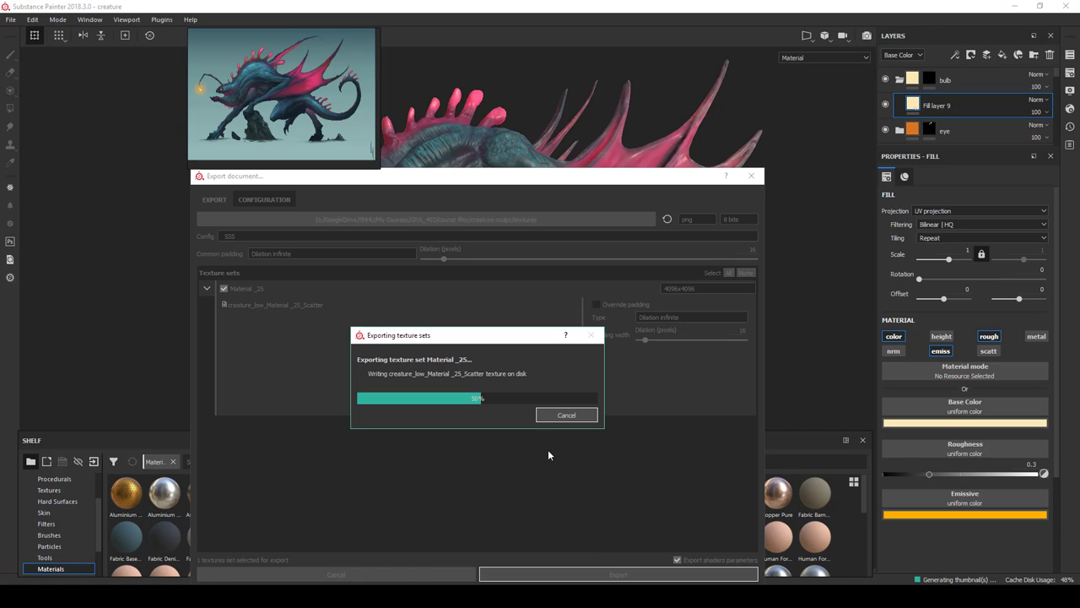
- Open the export folder, view the exported creature_low_Material _25_Scatter.png, and close the image and folder windows
{"action": "left_click", "coordinate": [446, 394]}
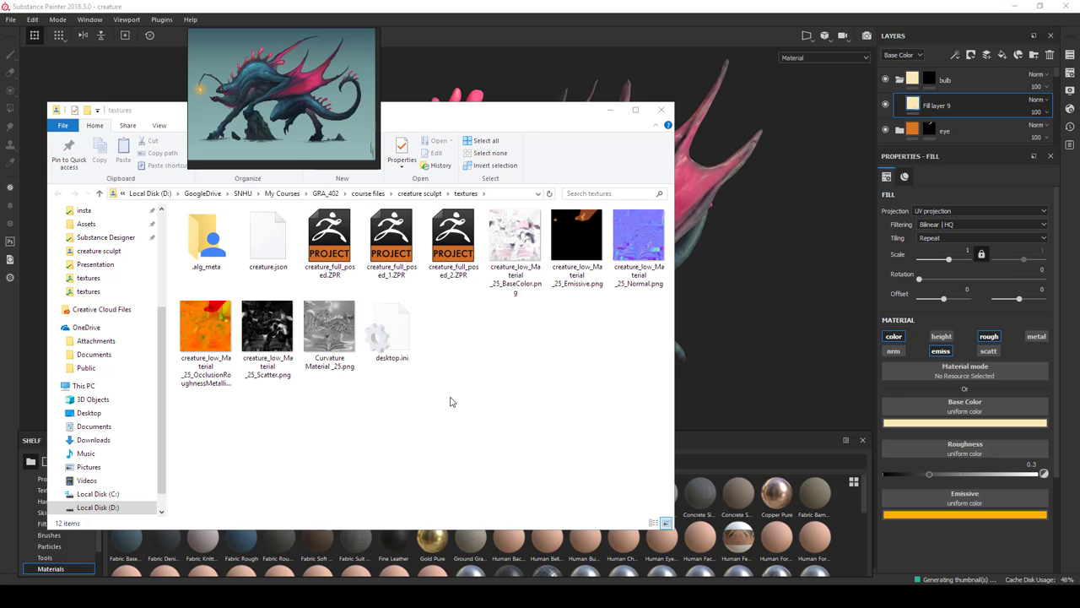
{"action": "double_click", "coordinate": [278, 328]}
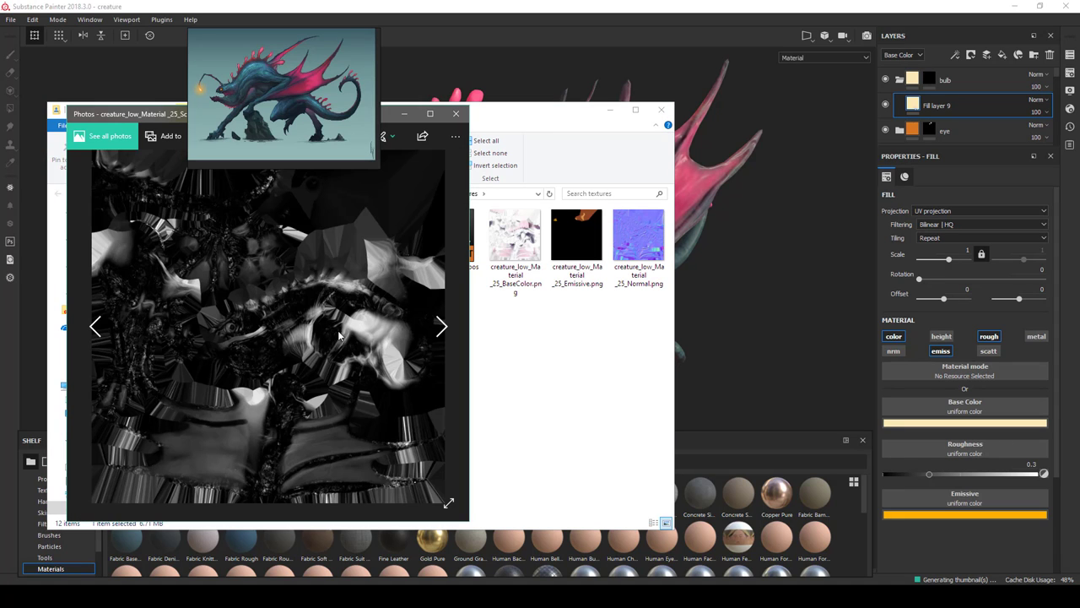
{"action": "left_click_drag", "start_coordinate": [135, 118], "coordinate": [152, 184]}
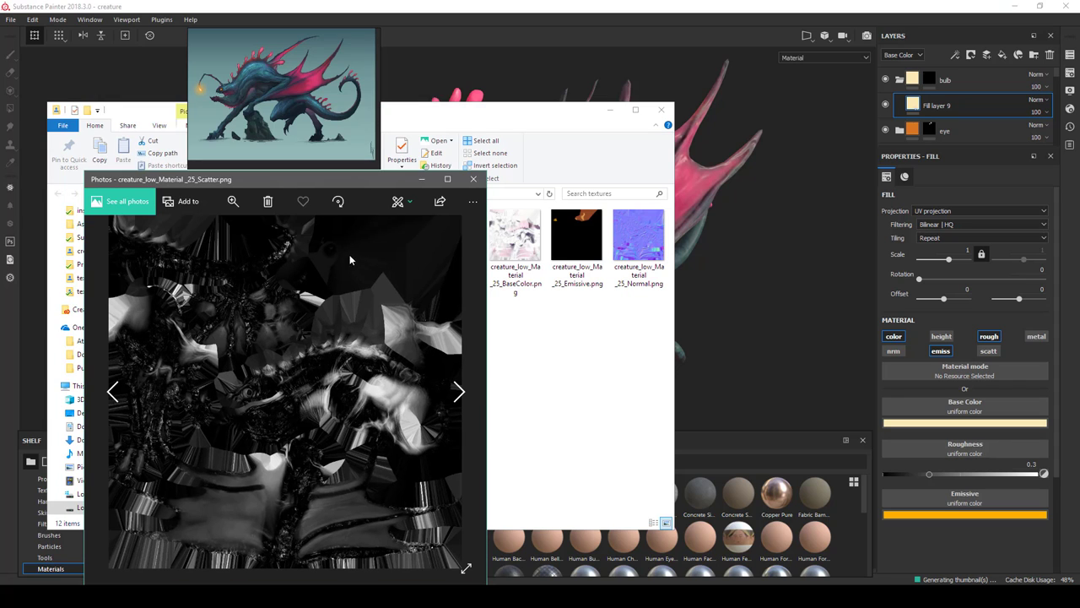
{"action": "left_click", "coordinate": [473, 179]}
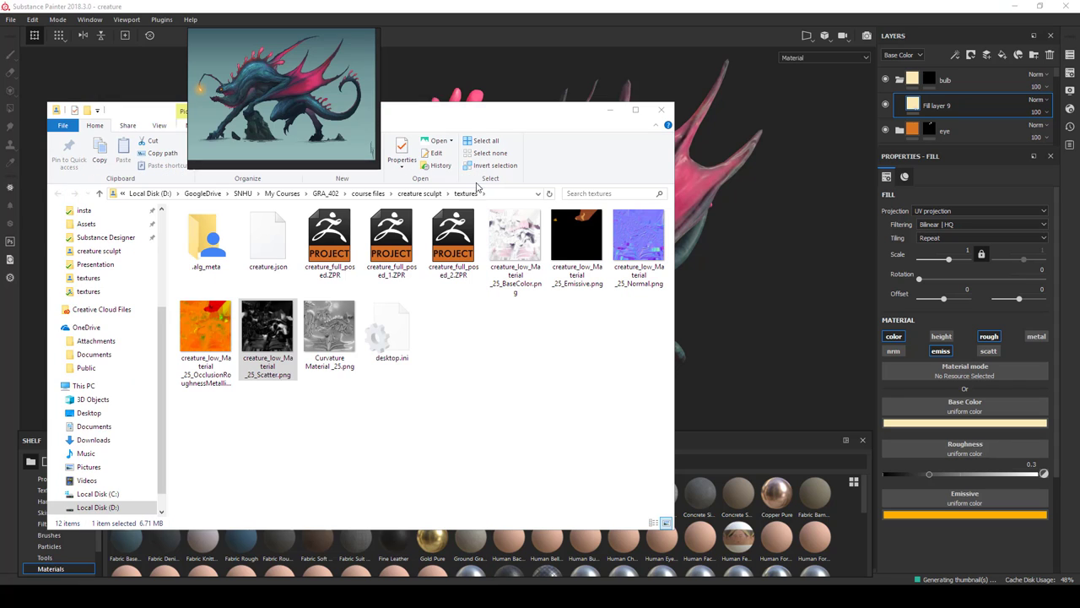
{"action": "left_click", "coordinate": [663, 112]}
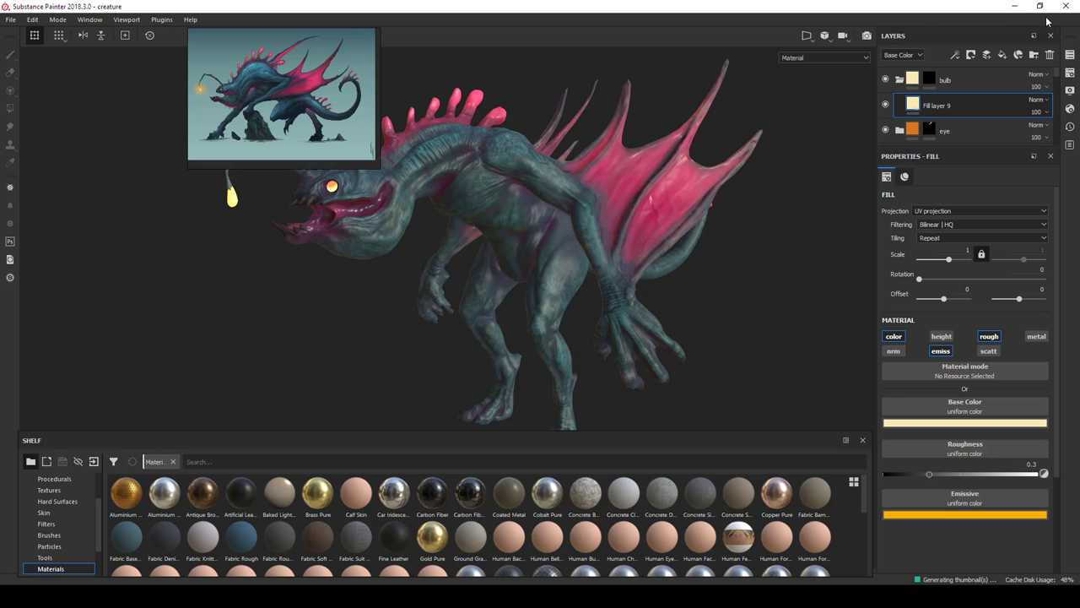
- Switch to Marmoset Toolbag and load creature_low_Material _25_Scatter.png as the Creature material's scatter map
{"action": "left_click", "coordinate": [1014, 6]}
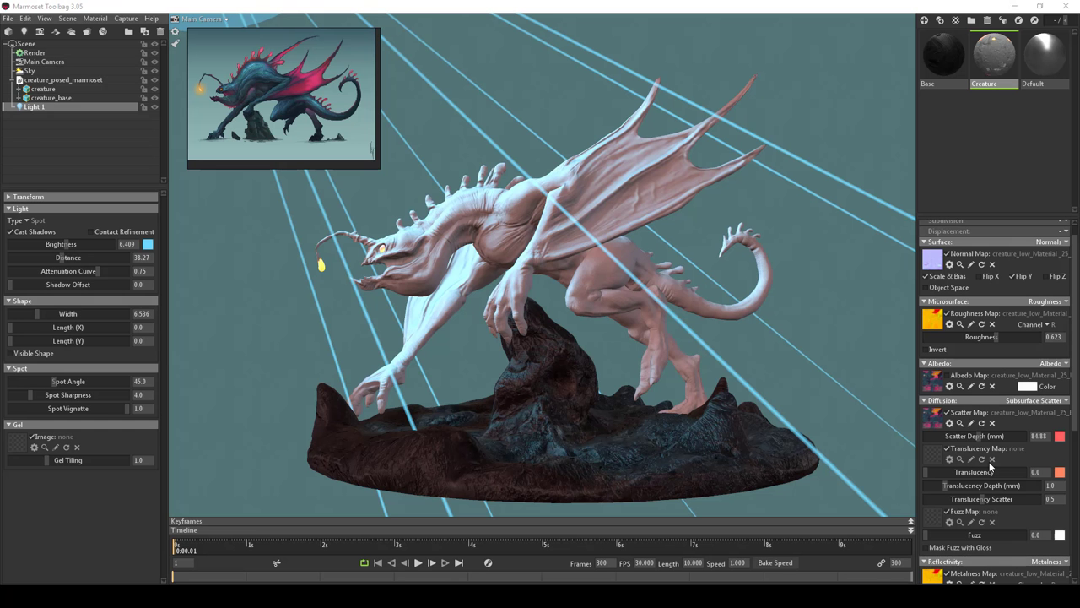
{"action": "left_click", "coordinate": [932, 422]}
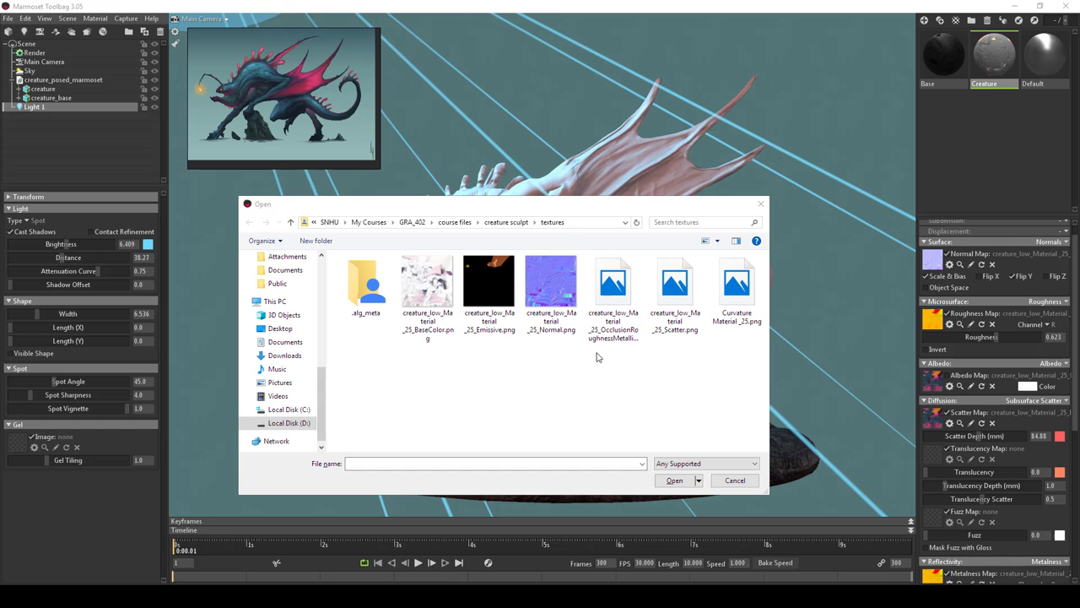
{"action": "left_click", "coordinate": [673, 291]}
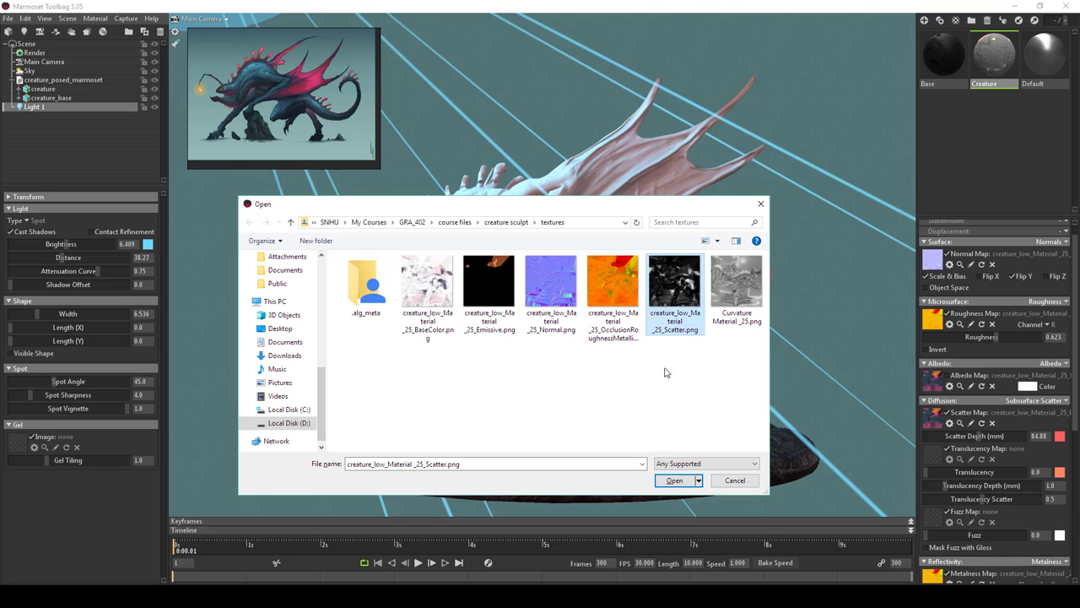
{"action": "left_click", "coordinate": [668, 486]}
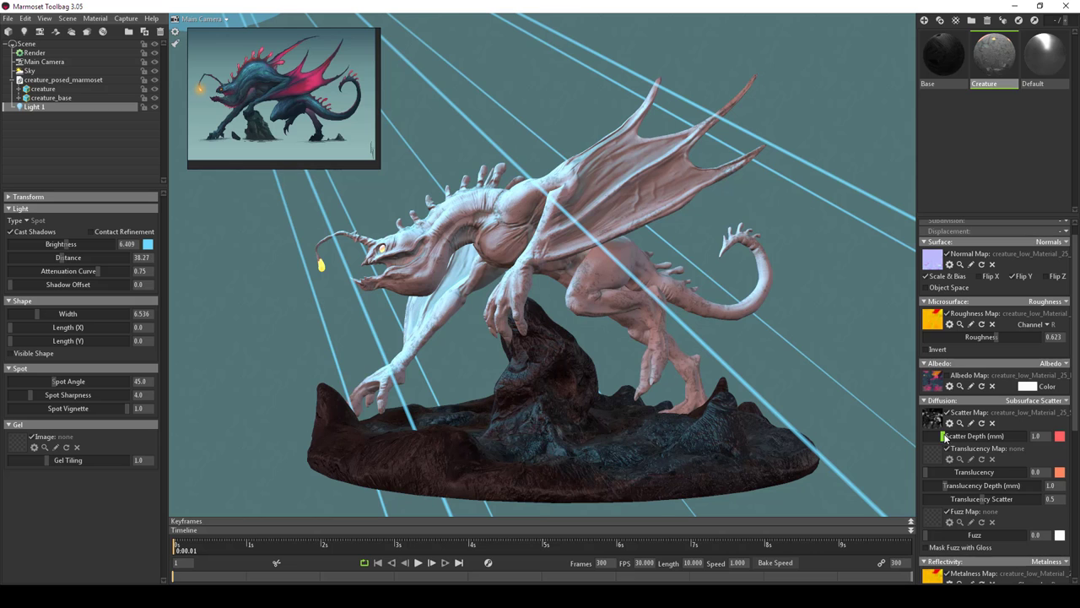
- Raise the Creature material's scatter depth to 1000 mm and examine the scattering on the head and neck up close
{"action": "left_click_drag", "start_coordinate": [945, 435], "coordinate": [1031, 435]}
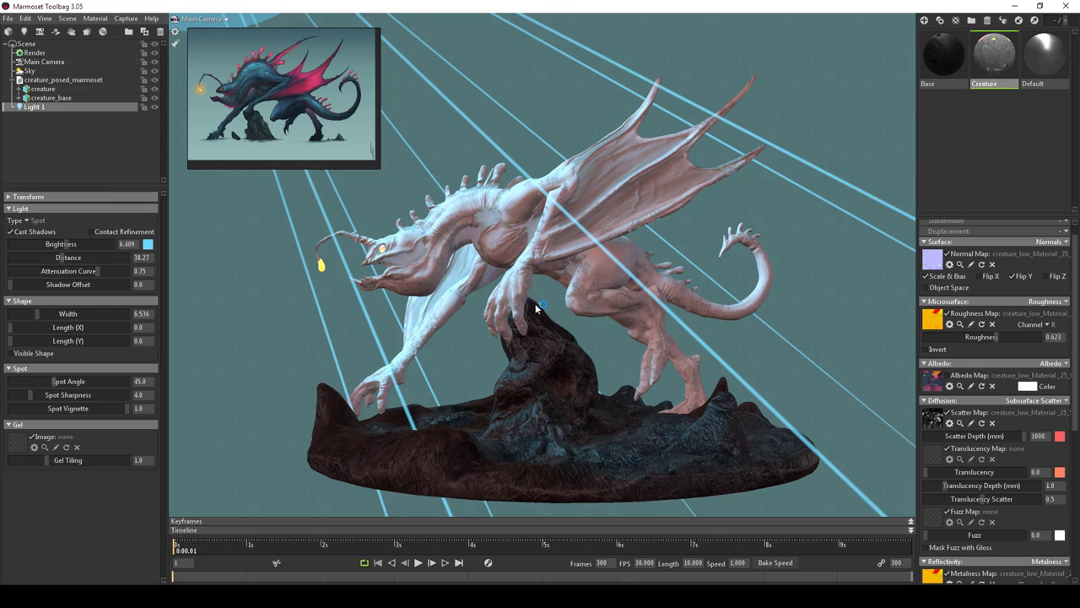
{"action": "right_click_drag", "start_coordinate": [538, 306], "coordinate": [844, 393]}
{"action": "middle_click_drag", "start_coordinate": [379, 263], "coordinate": [522, 318]}
{"action": "right_click_drag", "start_coordinate": [522, 319], "coordinate": [567, 333]}
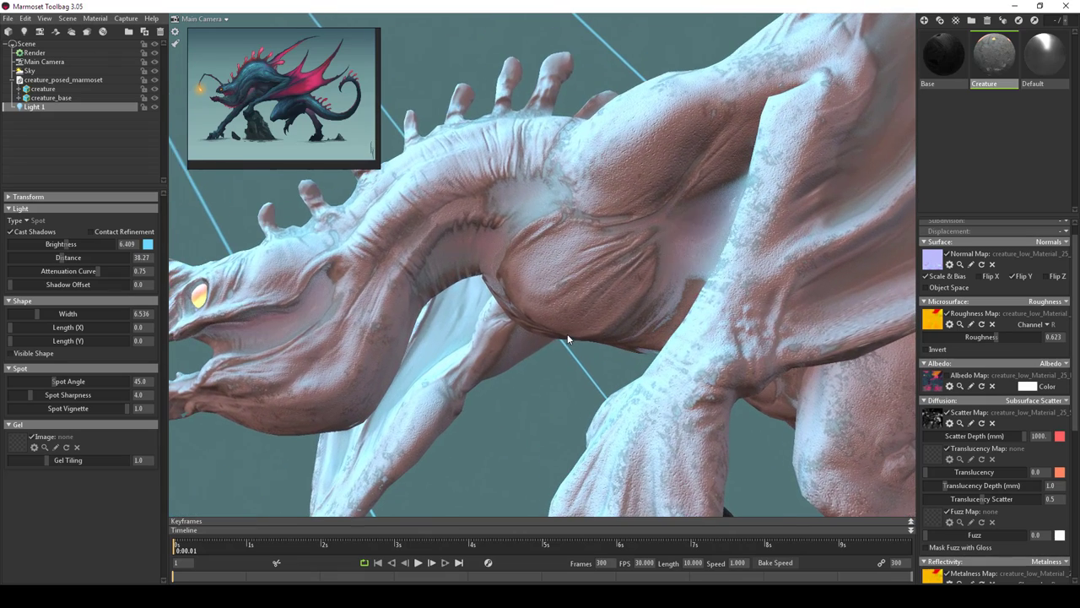
{"action": "left_click_drag", "start_coordinate": [567, 334], "coordinate": [591, 339]}
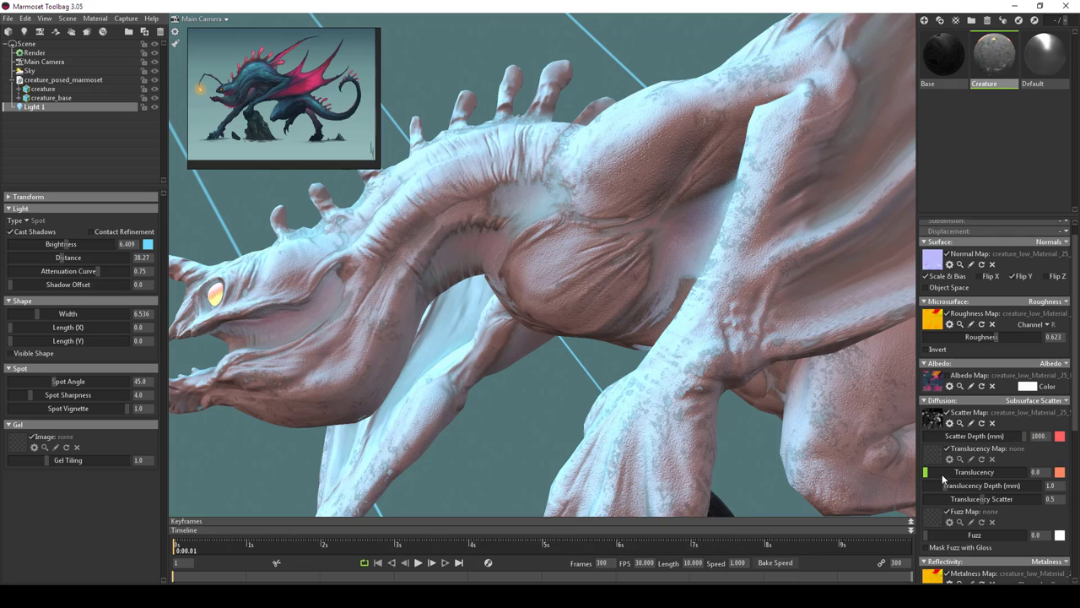
{"action": "left_click_drag", "start_coordinate": [1024, 441], "coordinate": [1067, 436]}
- Turn the Creature material's albedo map back on and compare lower scatter depths, ending at 1000 mm
{"action": "left_click", "coordinate": [947, 375]}
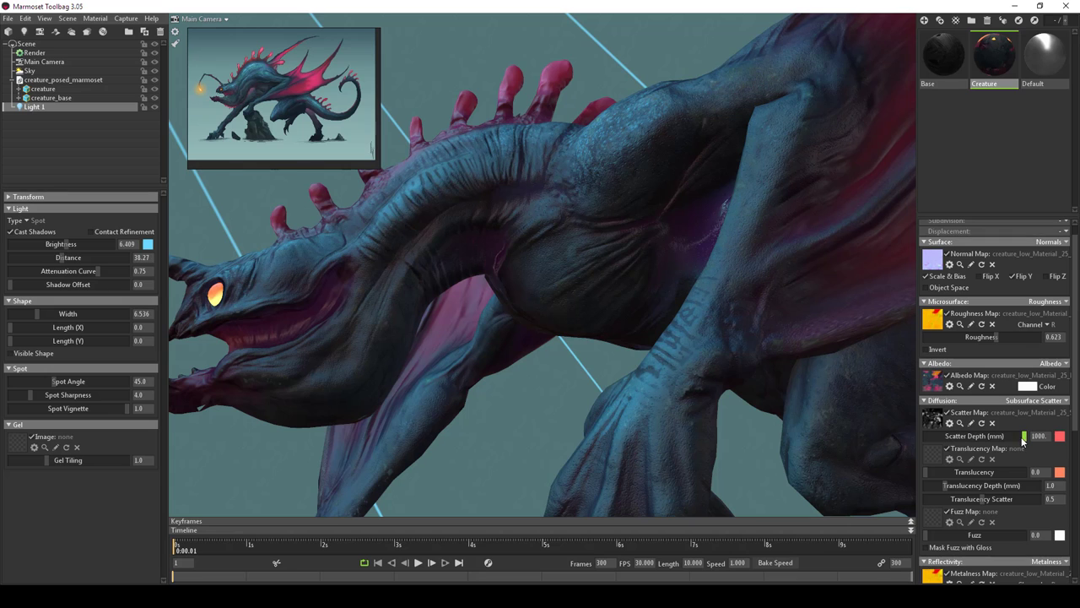
{"action": "left_click_drag", "start_coordinate": [1023, 439], "coordinate": [894, 428]}
{"action": "left_click_drag", "start_coordinate": [1036, 436], "coordinate": [1078, 436]}
{"action": "right_click_drag", "start_coordinate": [739, 391], "coordinate": [537, 325], "text": "alt"}
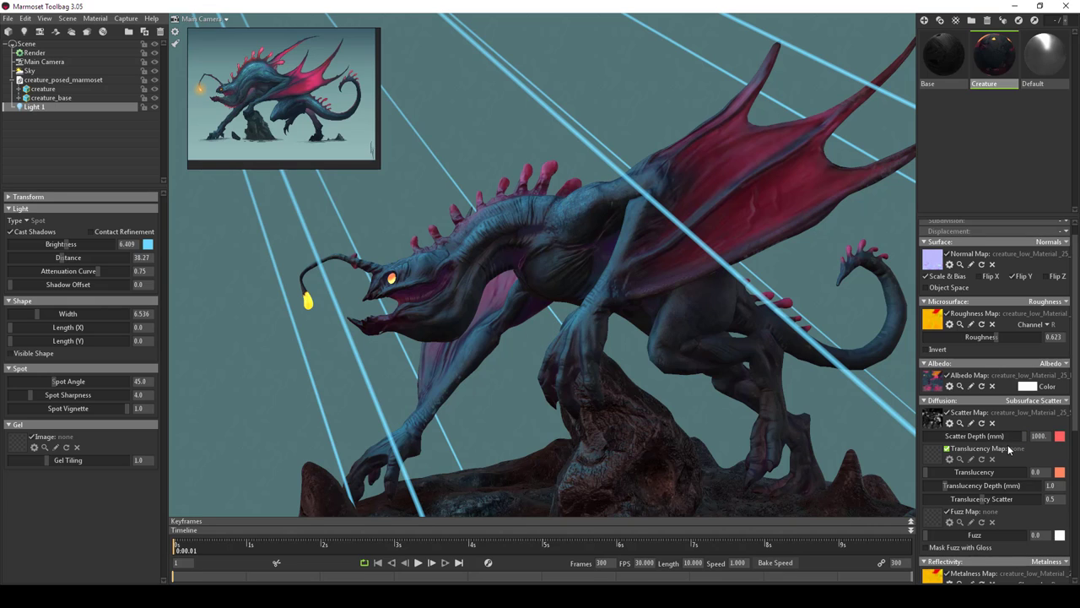
{"action": "left_click_drag", "start_coordinate": [1020, 438], "coordinate": [942, 429]}
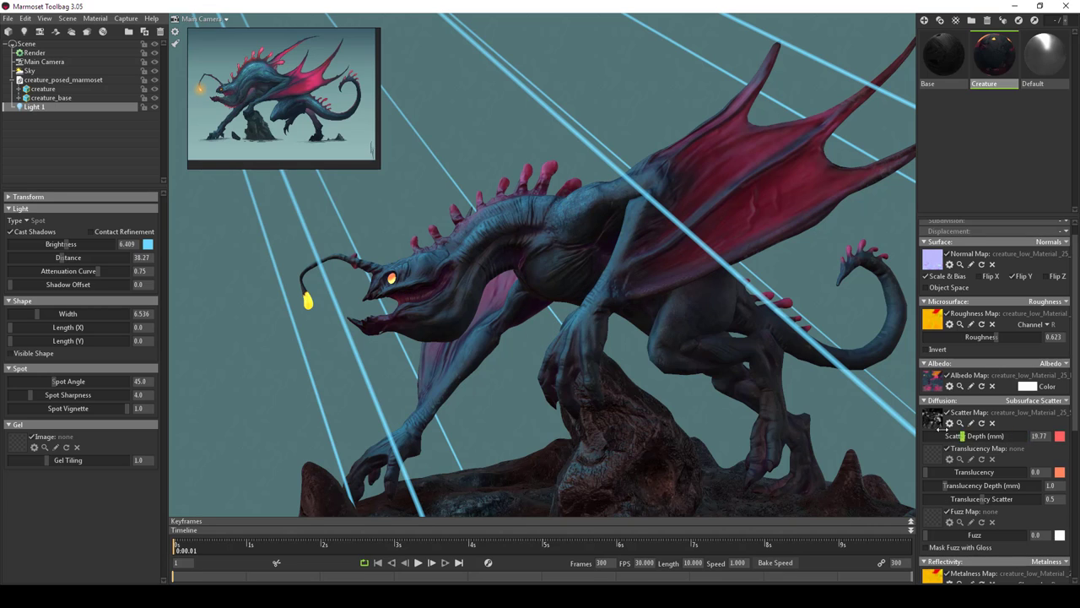
{"action": "left_click_drag", "start_coordinate": [1006, 434], "coordinate": [1034, 433]}
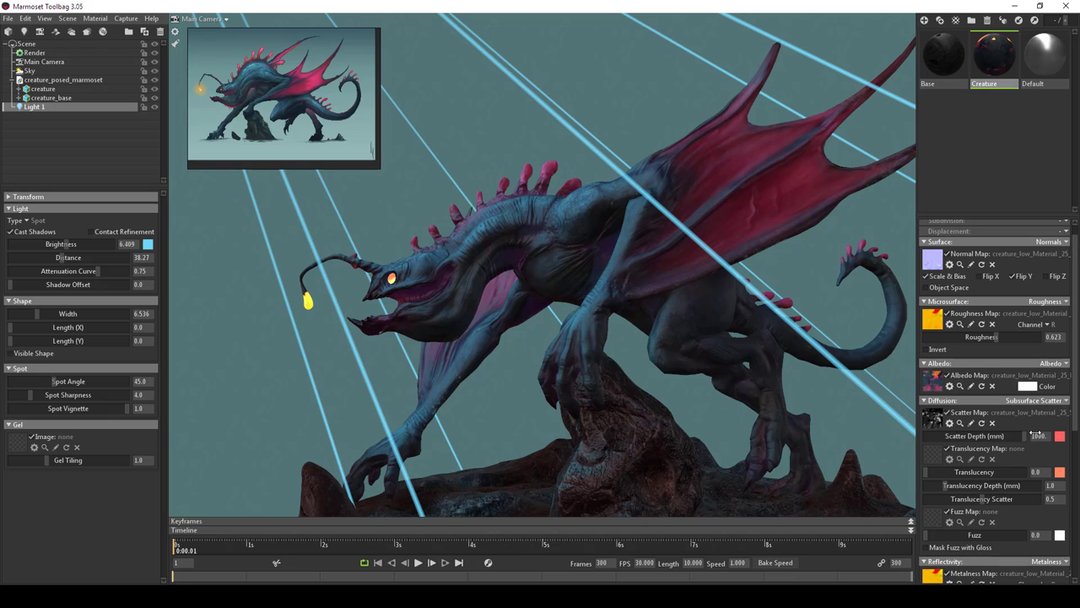
- Try a green scatter colour for the Creature material and settle on pure red, ff0000
{"action": "left_click", "coordinate": [1060, 436]}
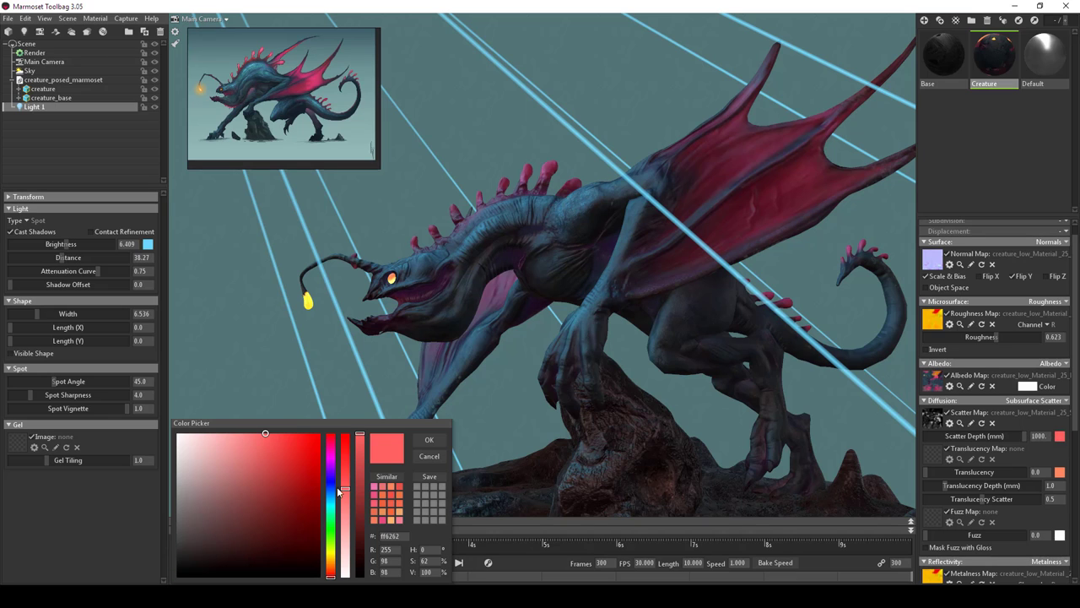
{"action": "mouse_move", "coordinate": [332, 502]}
{"action": "left_mouse_down"}
{"action": "mouse_move", "coordinate": [331, 510]}
{"action": "mouse_move", "coordinate": [333, 487]}
{"action": "mouse_move", "coordinate": [344, 536]}
{"action": "mouse_move", "coordinate": [349, 521]}
{"action": "mouse_move", "coordinate": [330, 557]}
{"action": "mouse_move", "coordinate": [335, 533]}
{"action": "mouse_move", "coordinate": [337, 545]}
{"action": "left_mouse_up"}
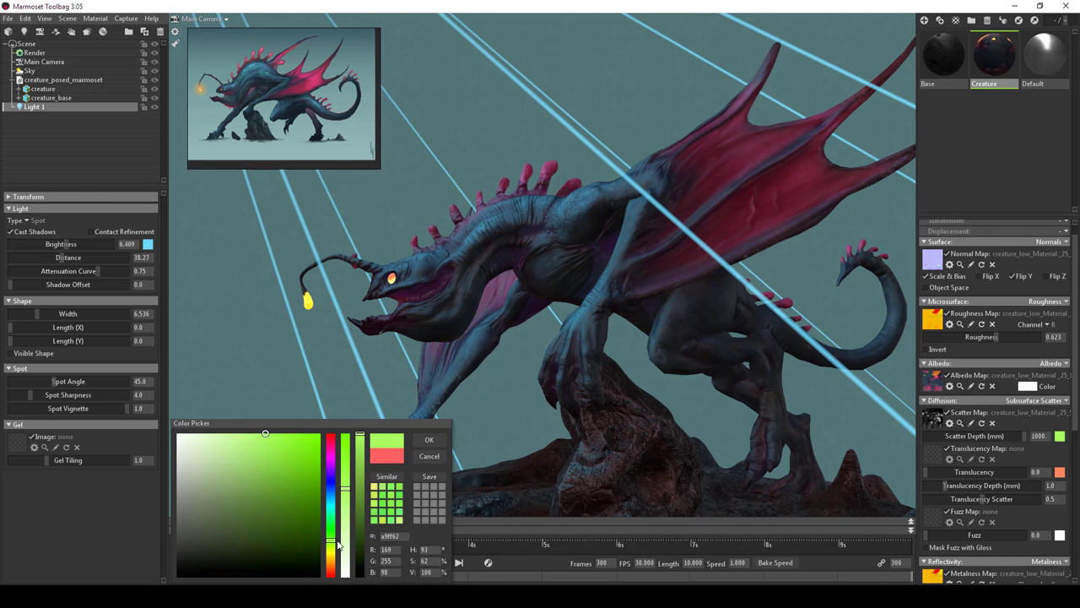
{"action": "scroll", "coordinate": [399, 335], "scroll_direction": "up", "scroll_amount": 5}
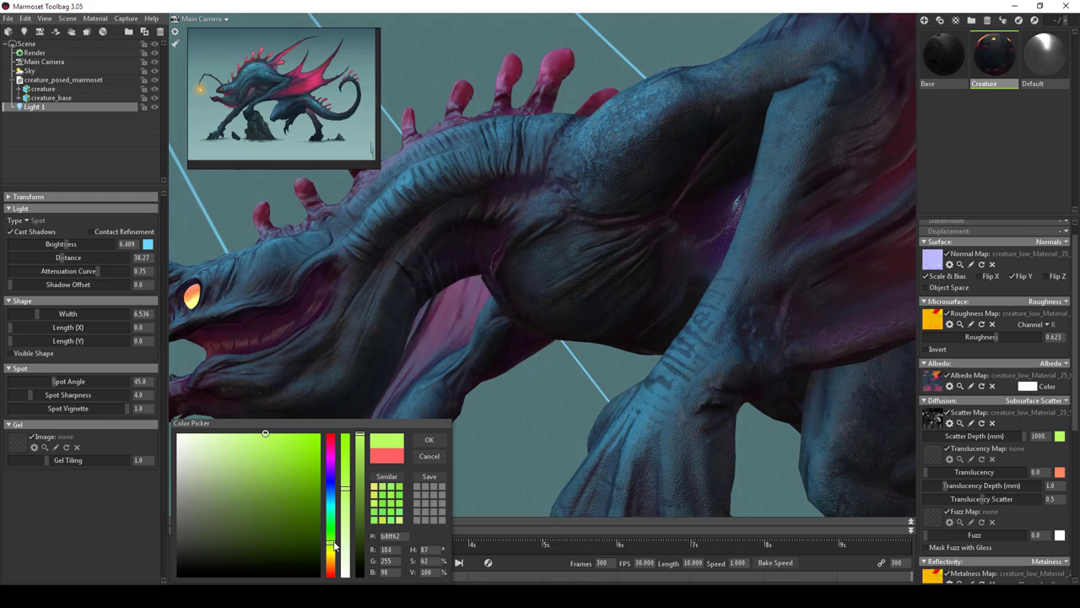
{"action": "mouse_move", "coordinate": [331, 544]}
{"action": "left_mouse_down"}
{"action": "mouse_move", "coordinate": [331, 569]}
{"action": "mouse_move", "coordinate": [321, 425]}
{"action": "mouse_move", "coordinate": [280, 487]}
{"action": "mouse_move", "coordinate": [351, 407]}
{"action": "left_mouse_up"}
{"action": "left_click_drag", "start_coordinate": [328, 442], "coordinate": [330, 423]}
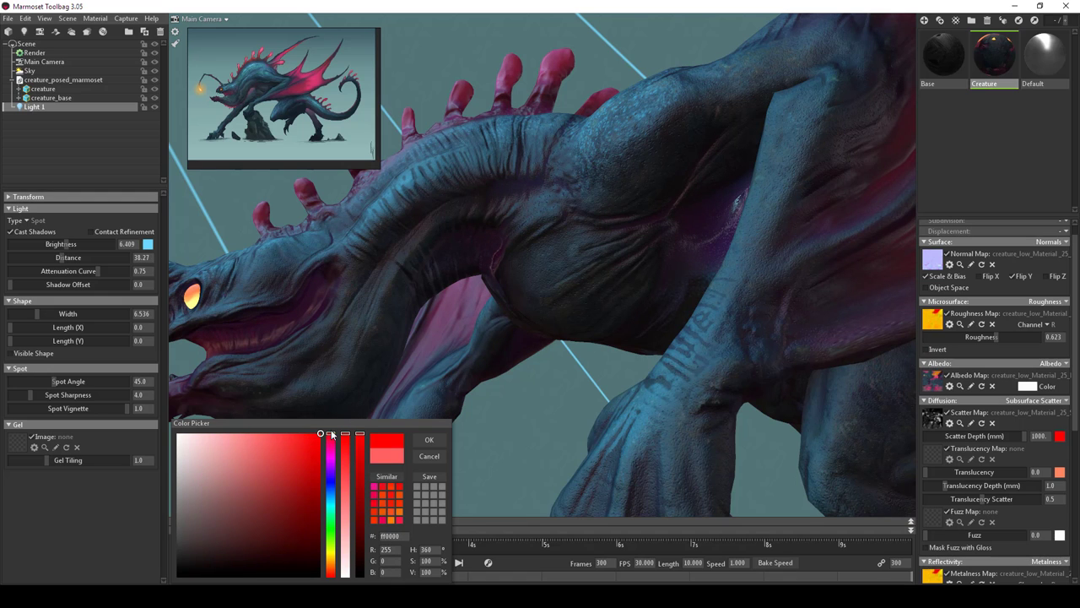
{"action": "left_click", "coordinate": [433, 443]}
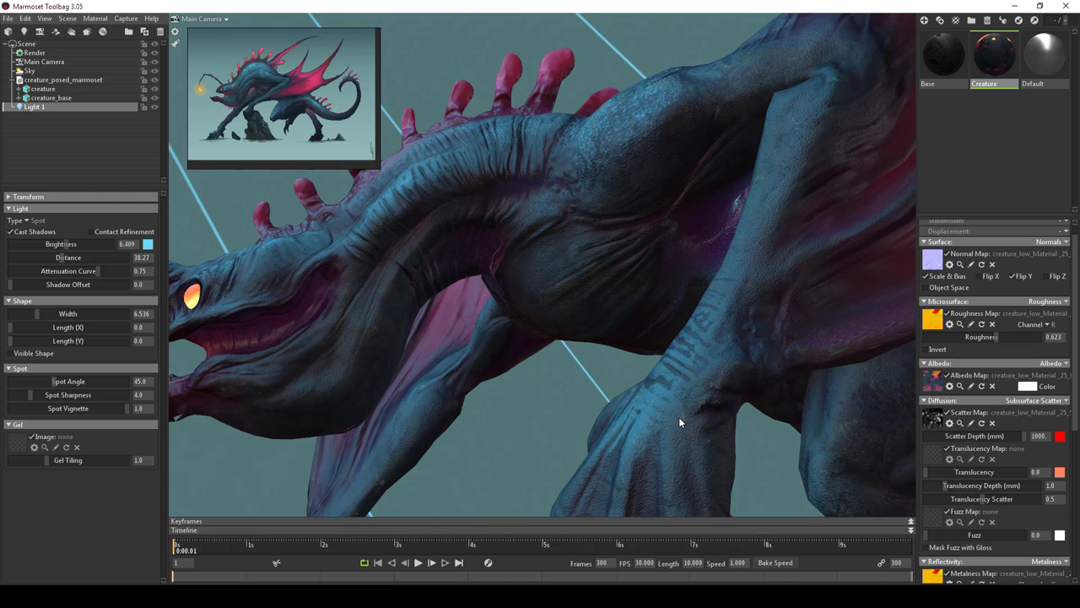
- Add a second light to the scene and make it an omni light
{"action": "right_click_drag", "start_coordinate": [678, 417], "coordinate": [506, 361], "text": "alt"}
{"action": "left_click_drag", "start_coordinate": [612, 395], "coordinate": [482, 426], "text": "shift"}
{"action": "right_click_drag", "start_coordinate": [483, 426], "coordinate": [537, 455]}
{"action": "left_click_drag", "start_coordinate": [537, 455], "coordinate": [483, 341]}
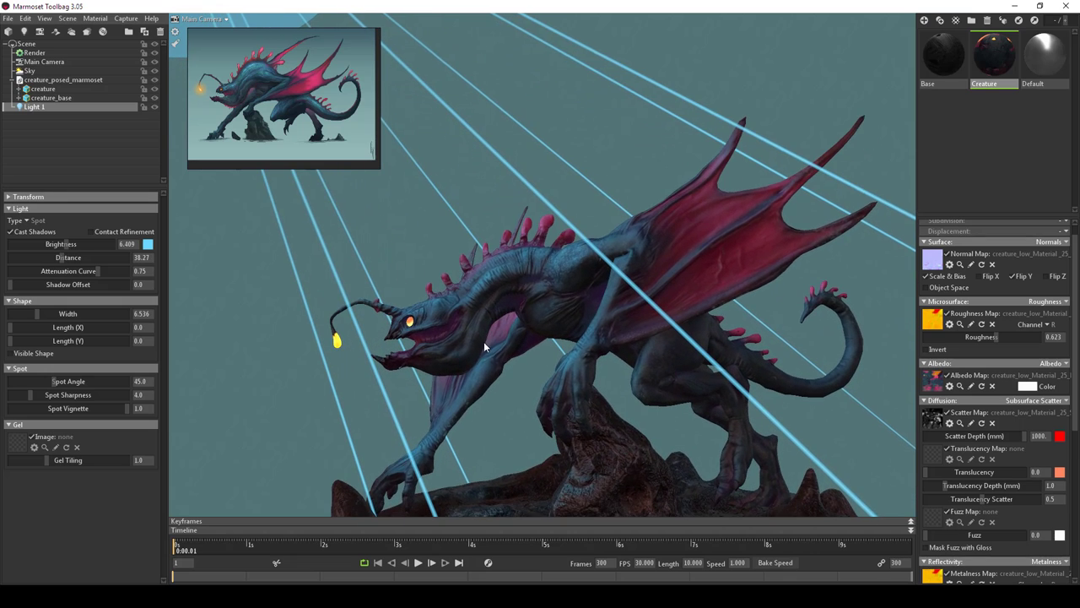
{"action": "left_click_drag", "start_coordinate": [553, 385], "coordinate": [442, 384]}
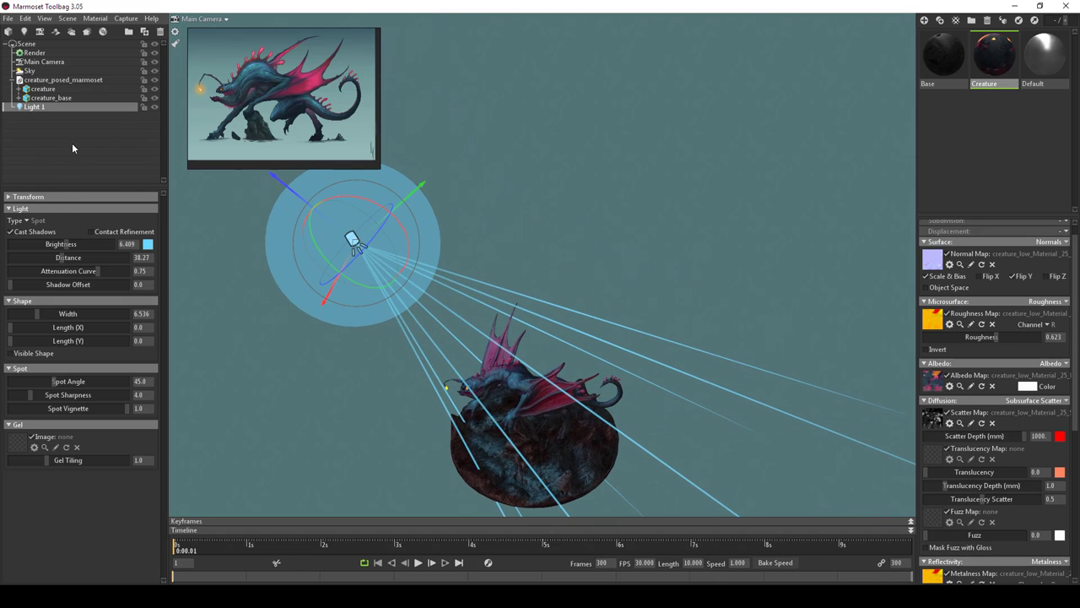
{"action": "left_click", "coordinate": [25, 32]}
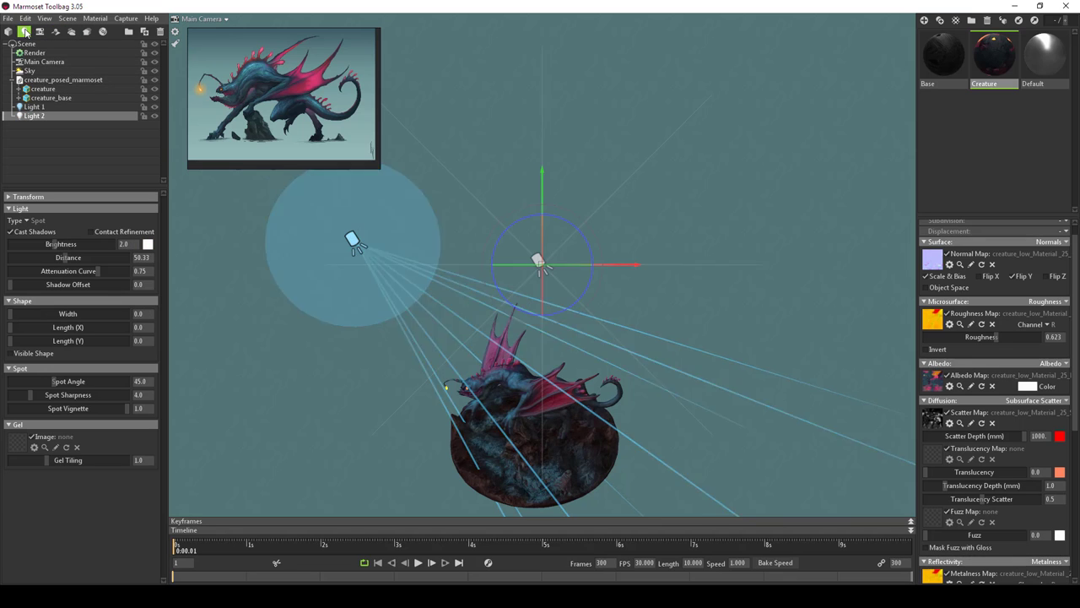
{"action": "left_click_drag", "start_coordinate": [495, 300], "coordinate": [470, 288]}
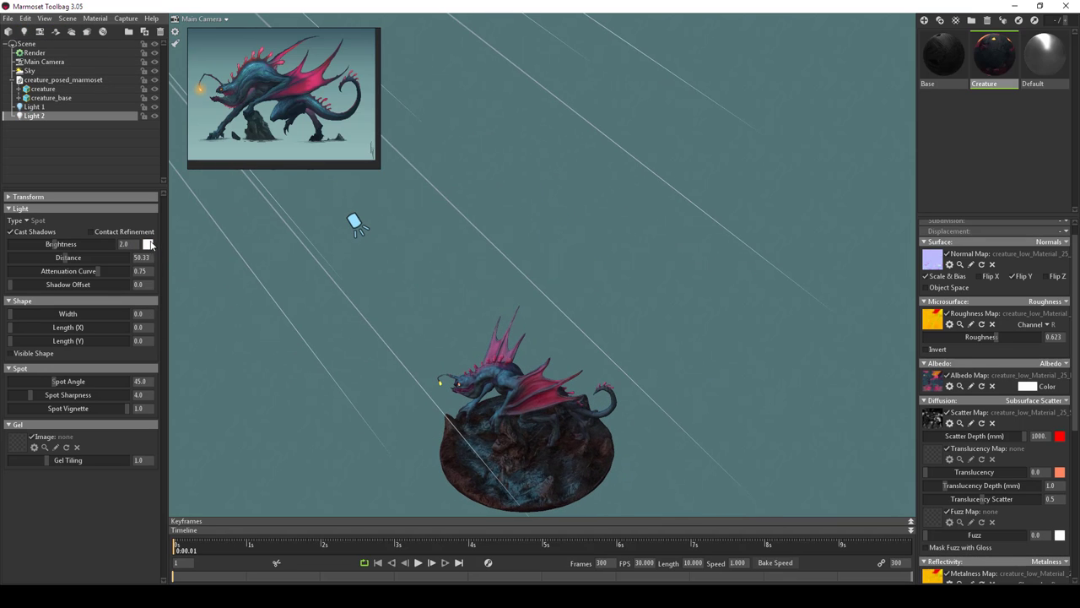
{"action": "left_click", "coordinate": [30, 221]}
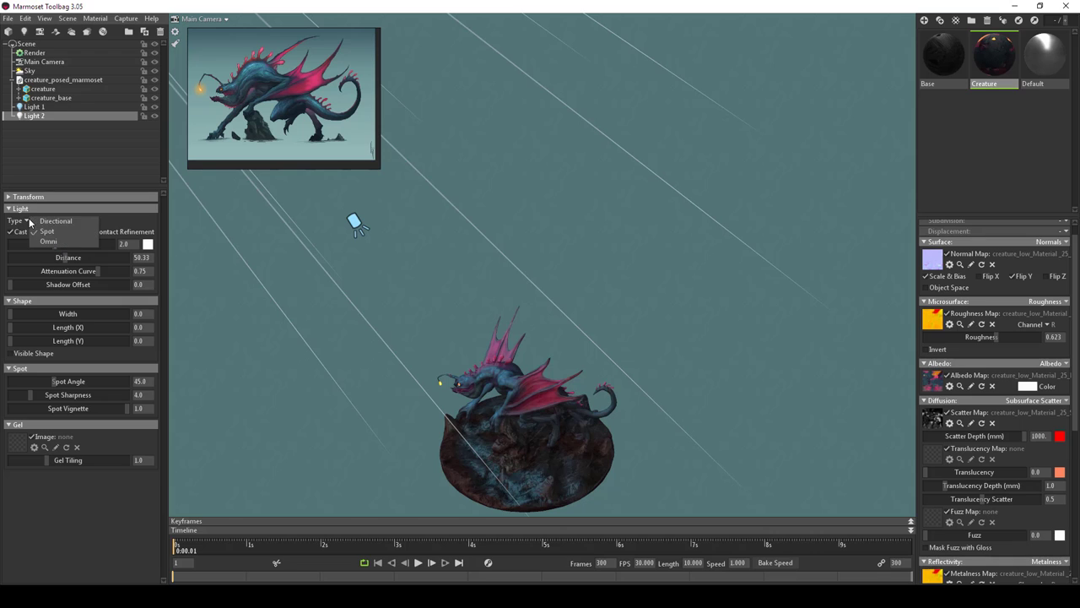
{"action": "left_click", "coordinate": [45, 242]}
- Position the new omni light above the creature's back
{"action": "right_click_drag", "start_coordinate": [485, 348], "coordinate": [470, 289]}
{"action": "left_click_drag", "start_coordinate": [470, 290], "coordinate": [465, 416]}
{"action": "left_click_drag", "start_coordinate": [492, 341], "coordinate": [461, 318]}
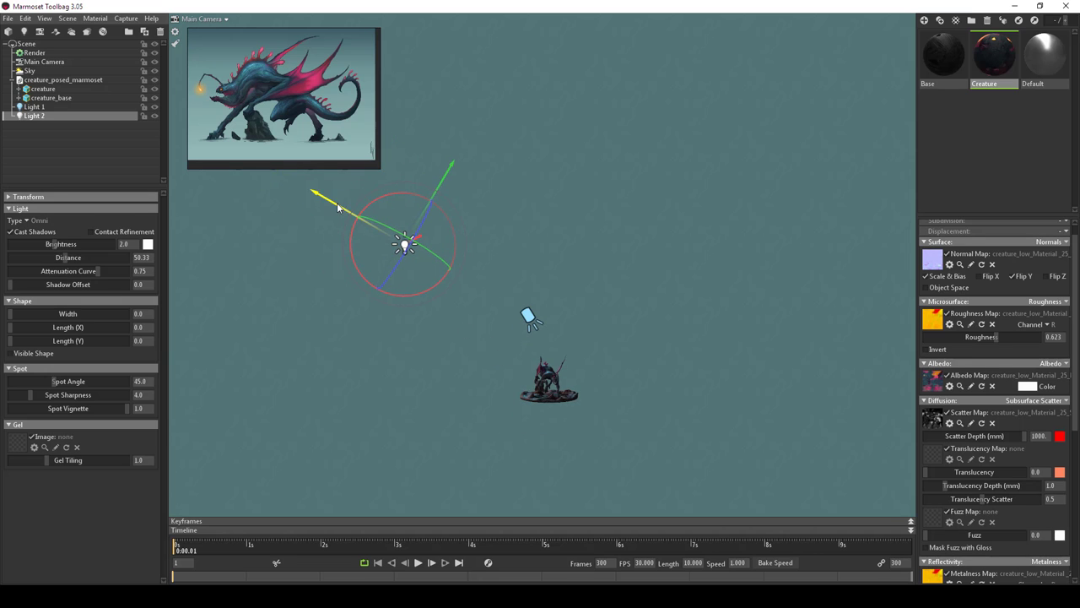
{"action": "left_click_drag", "start_coordinate": [389, 247], "coordinate": [702, 438]}
{"action": "right_click_drag", "start_coordinate": [702, 438], "coordinate": [567, 389]}
{"action": "middle_click_drag", "start_coordinate": [568, 389], "coordinate": [575, 211]}
{"action": "left_click_drag", "start_coordinate": [575, 217], "coordinate": [516, 347]}
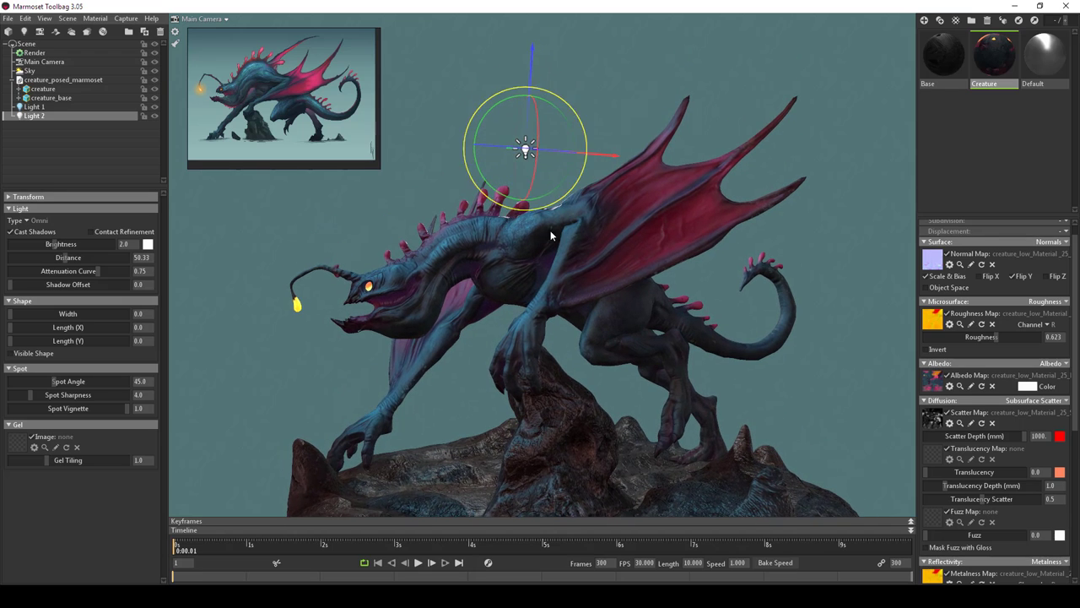
{"action": "left_click_drag", "start_coordinate": [550, 236], "coordinate": [519, 45]}
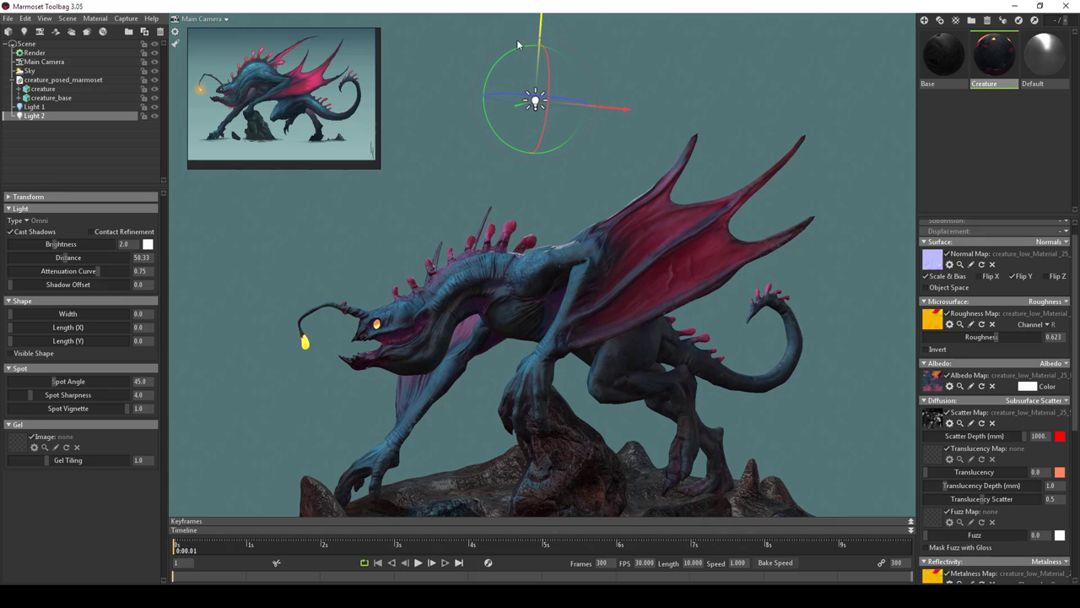
- Turn off shadow casting for the omni light
{"action": "left_click", "coordinate": [11, 232]}
{"action": "scroll", "coordinate": [487, 371], "scroll_direction": "down", "scroll_amount": 3}
{"action": "middle_click_drag", "start_coordinate": [456, 335], "coordinate": [471, 363]}
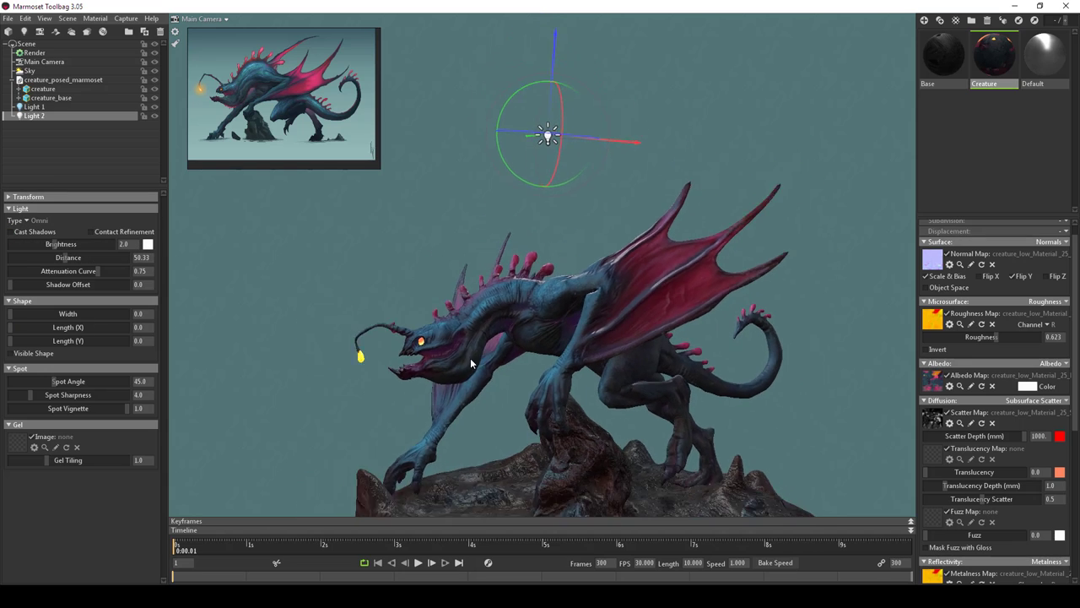
- Reposition the omni light on the far side of the creature, a little above its neck spines
{"action": "left_click_drag", "start_coordinate": [471, 363], "coordinate": [530, 363]}
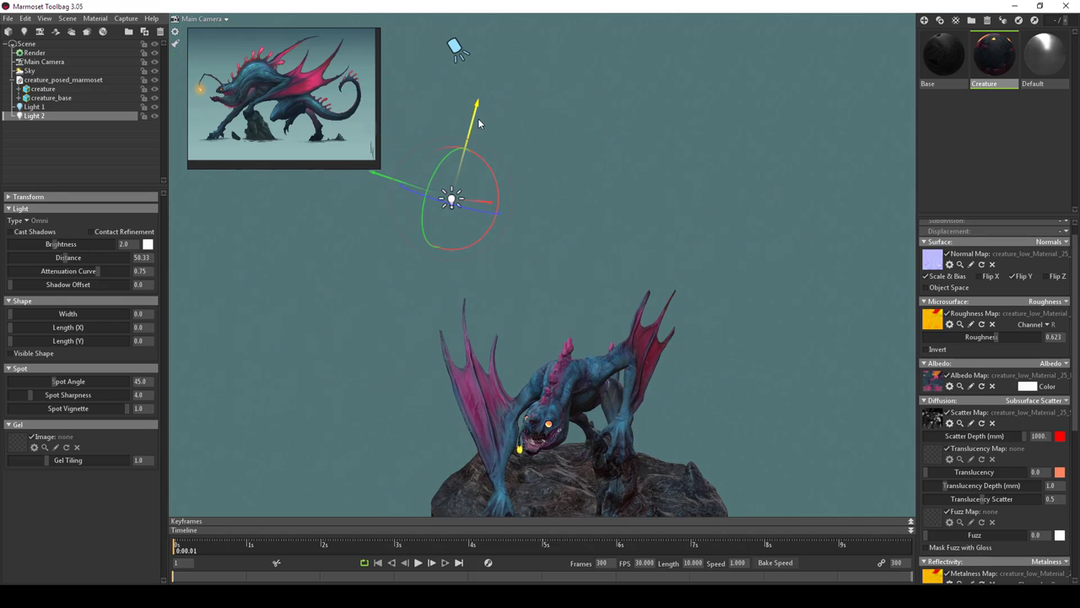
{"action": "left_click_drag", "start_coordinate": [478, 120], "coordinate": [465, 167]}
{"action": "left_click_drag", "start_coordinate": [642, 385], "coordinate": [542, 221]}
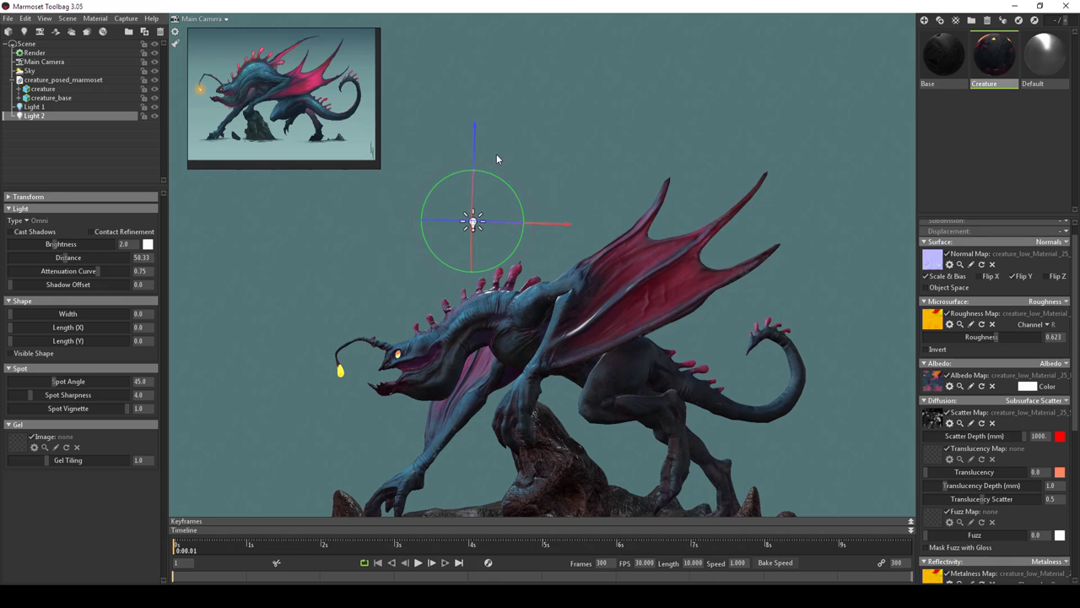
{"action": "left_click_drag", "start_coordinate": [475, 149], "coordinate": [484, 90]}
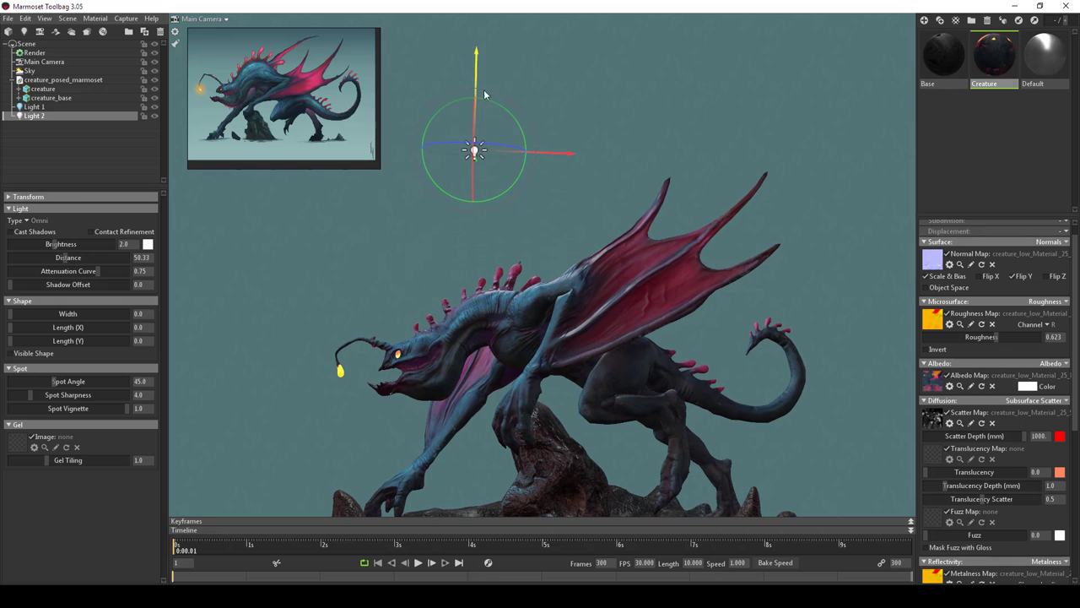
{"action": "left_click_drag", "start_coordinate": [504, 245], "coordinate": [482, 235]}
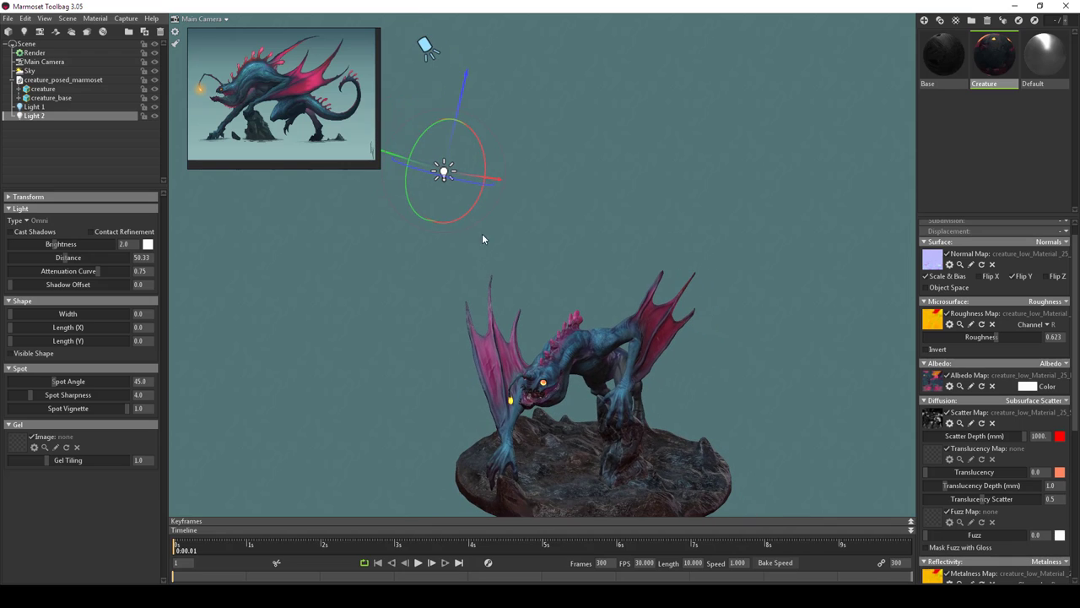
{"action": "left_click_drag", "start_coordinate": [460, 101], "coordinate": [425, 201]}
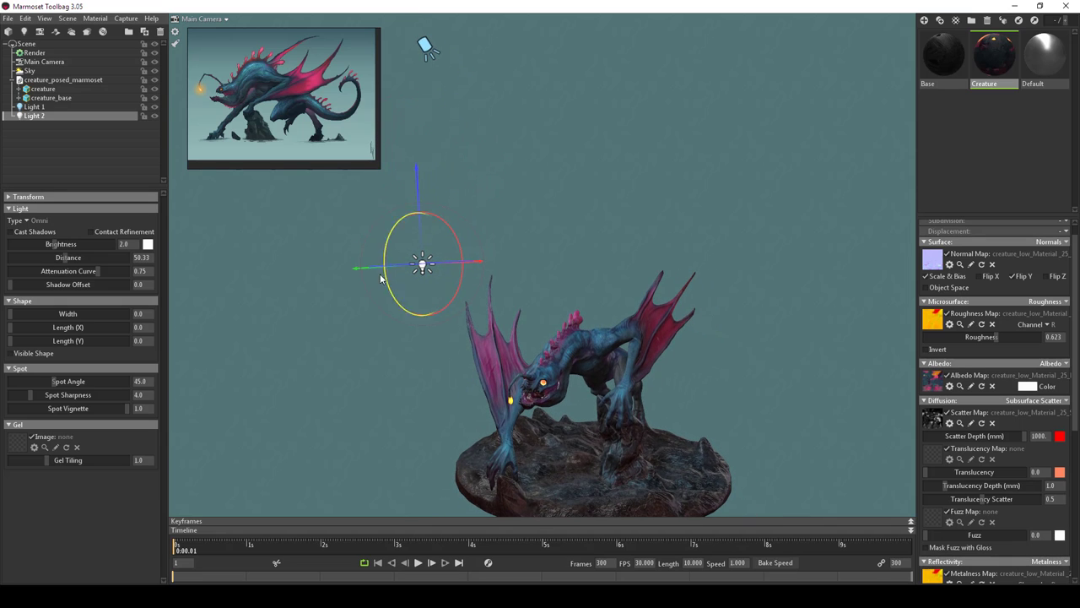
{"action": "left_click_drag", "start_coordinate": [459, 247], "coordinate": [584, 349]}
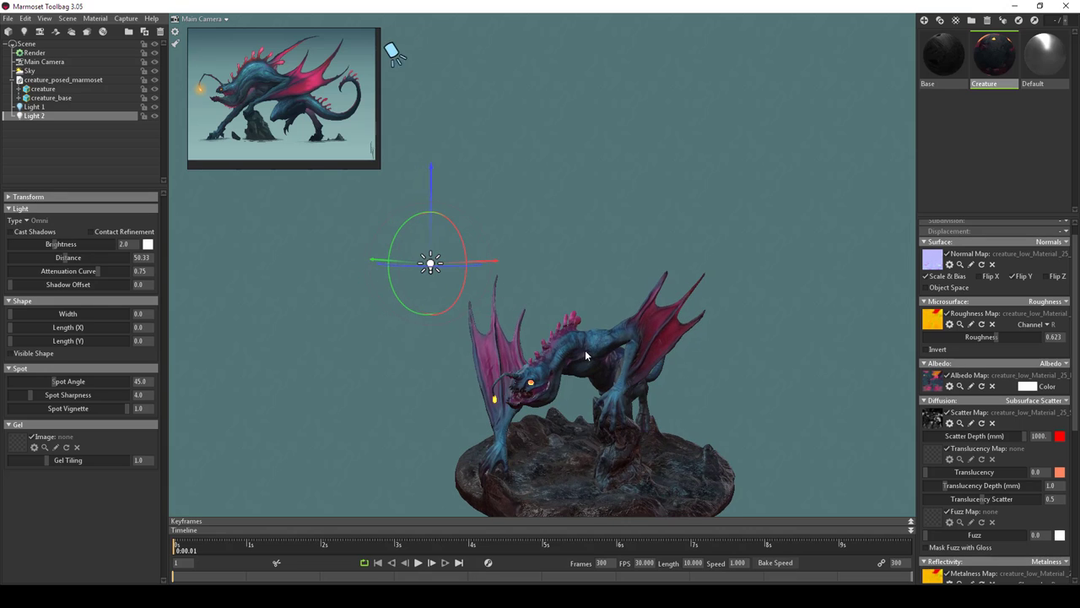
- Enable contact refinement on the blue spot light, Light 1, and raise its brightness to 10.32
{"action": "left_click", "coordinate": [394, 56]}
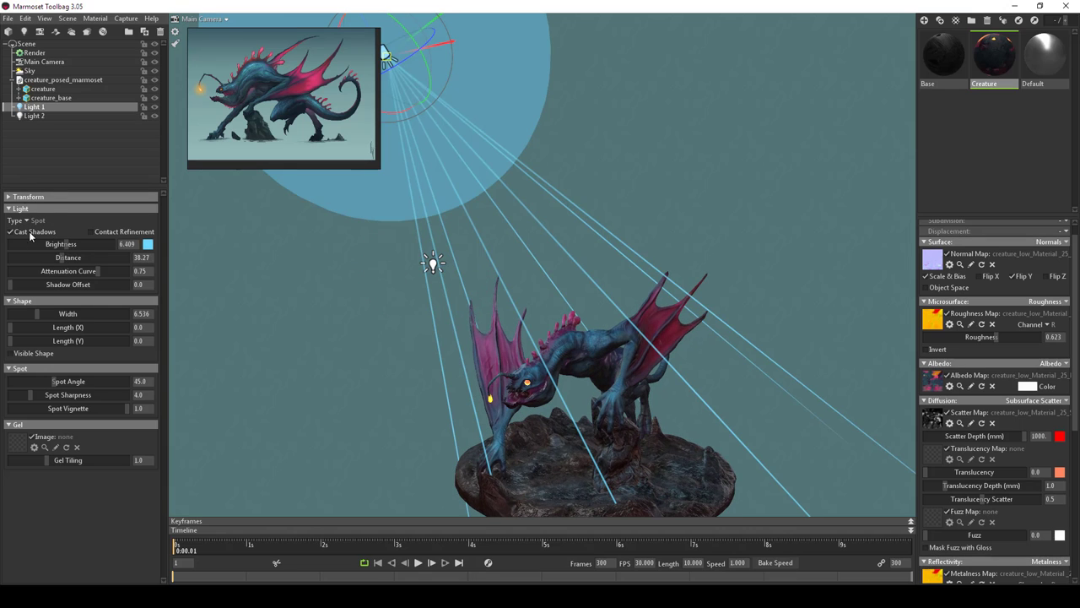
{"action": "left_click_drag", "start_coordinate": [443, 354], "coordinate": [464, 345]}
{"action": "scroll", "coordinate": [464, 345], "scroll_direction": "up", "scroll_amount": 3}
{"action": "middle_click_drag", "start_coordinate": [465, 346], "coordinate": [453, 321]}
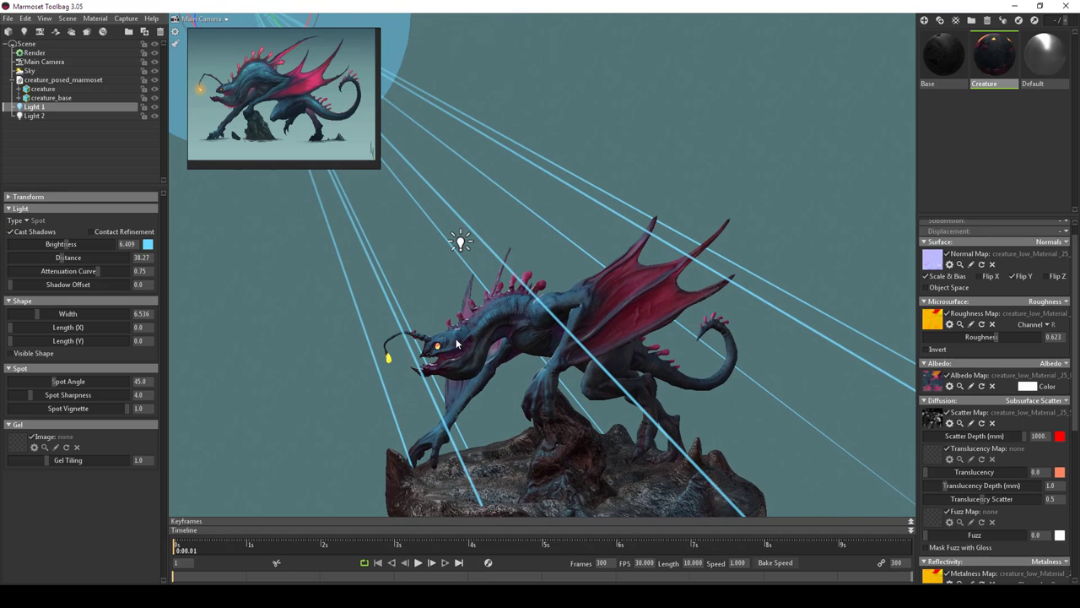
{"action": "left_click", "coordinate": [91, 232]}
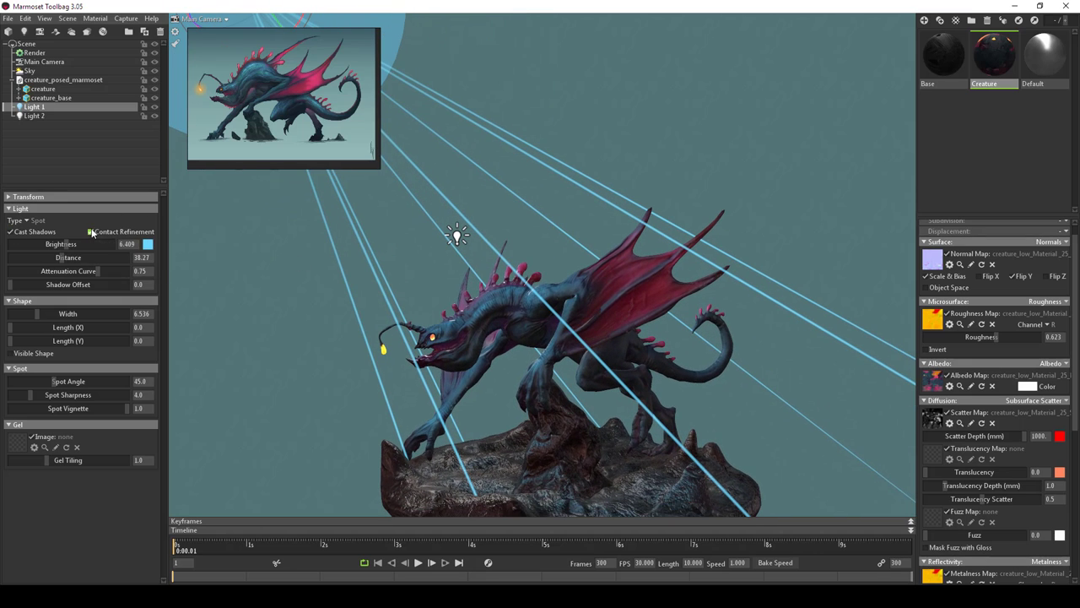
{"action": "mouse_move", "coordinate": [69, 244]}
{"action": "left_mouse_down"}
{"action": "mouse_move", "coordinate": [95, 243]}
{"action": "mouse_move", "coordinate": [75, 244]}
{"action": "left_mouse_up"}
{"action": "left_click_drag", "start_coordinate": [570, 444], "coordinate": [524, 382]}
{"action": "scroll", "coordinate": [489, 371], "scroll_direction": "up", "scroll_amount": 5}
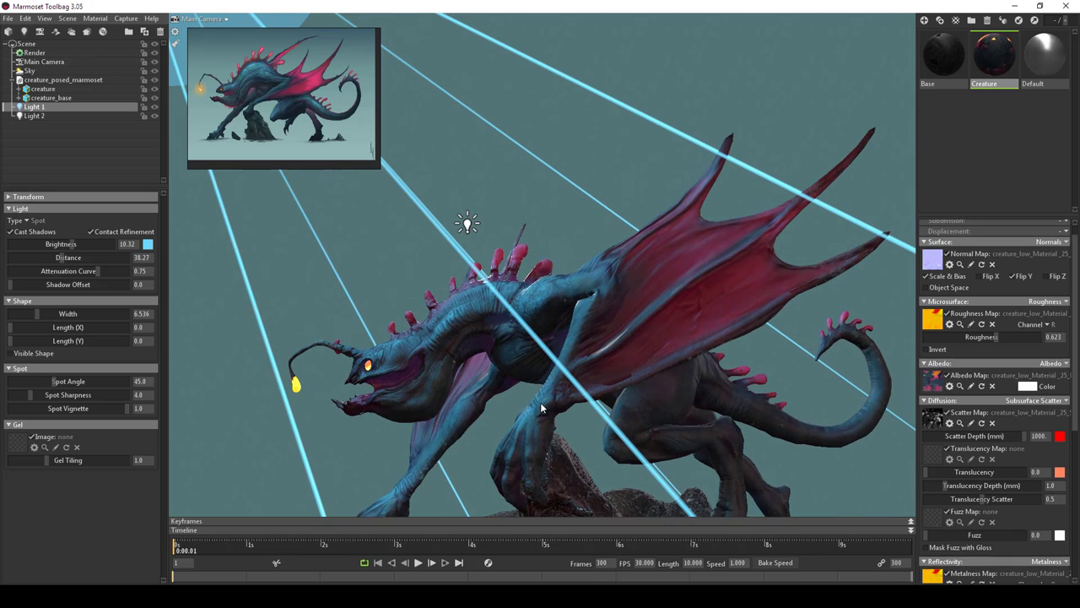
- Deselect the light, frame the whole creature with its base, and add a second camera to the scene
{"action": "left_click_drag", "start_coordinate": [514, 393], "coordinate": [570, 374]}
{"action": "scroll", "coordinate": [523, 369], "scroll_direction": "down", "scroll_amount": 3}
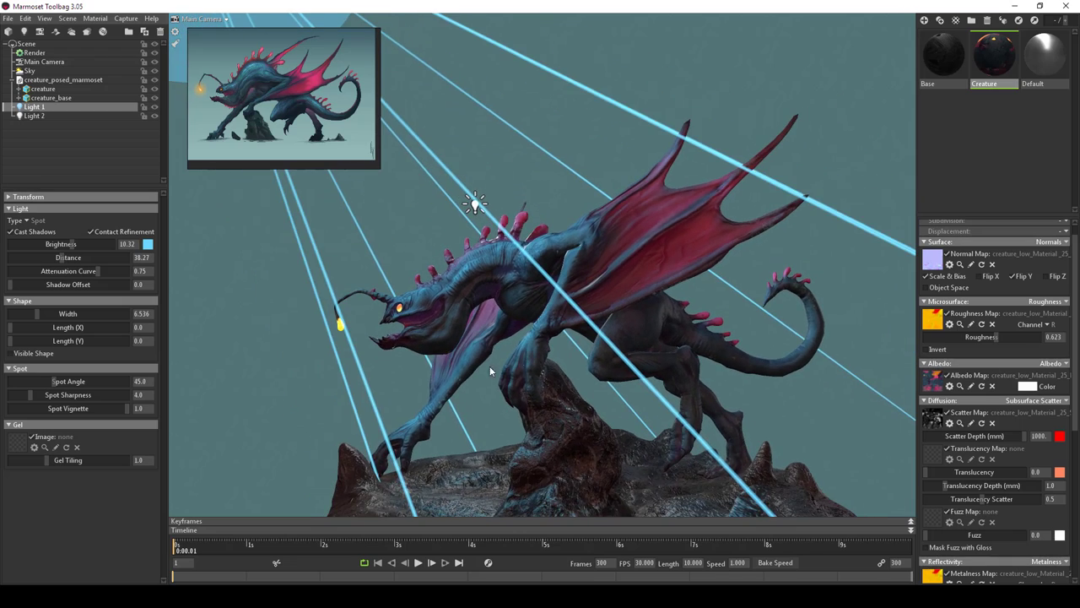
{"action": "left_click", "coordinate": [281, 367]}
{"action": "middle_click_drag", "start_coordinate": [523, 443], "coordinate": [506, 384]}
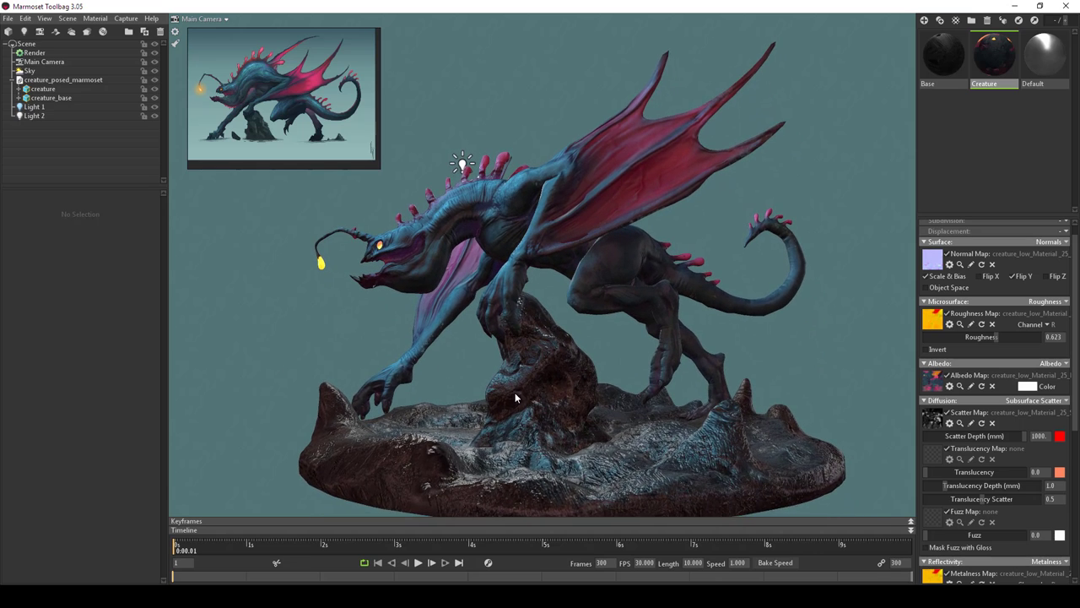
{"action": "scroll", "coordinate": [508, 389], "scroll_direction": "up", "scroll_amount": 2}
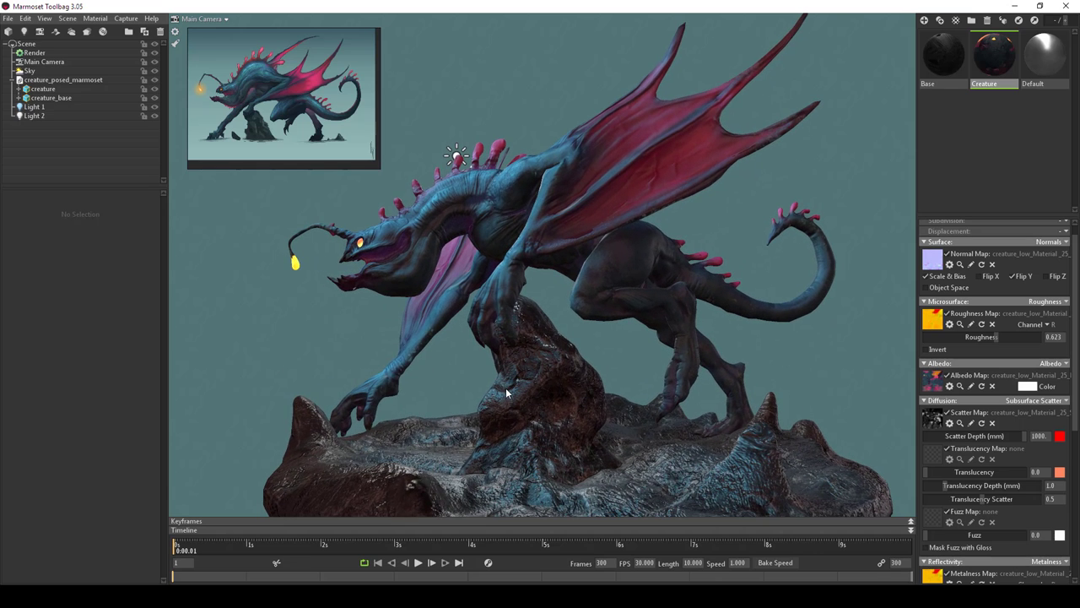
{"action": "scroll", "coordinate": [529, 399], "scroll_direction": "down", "scroll_amount": 2}
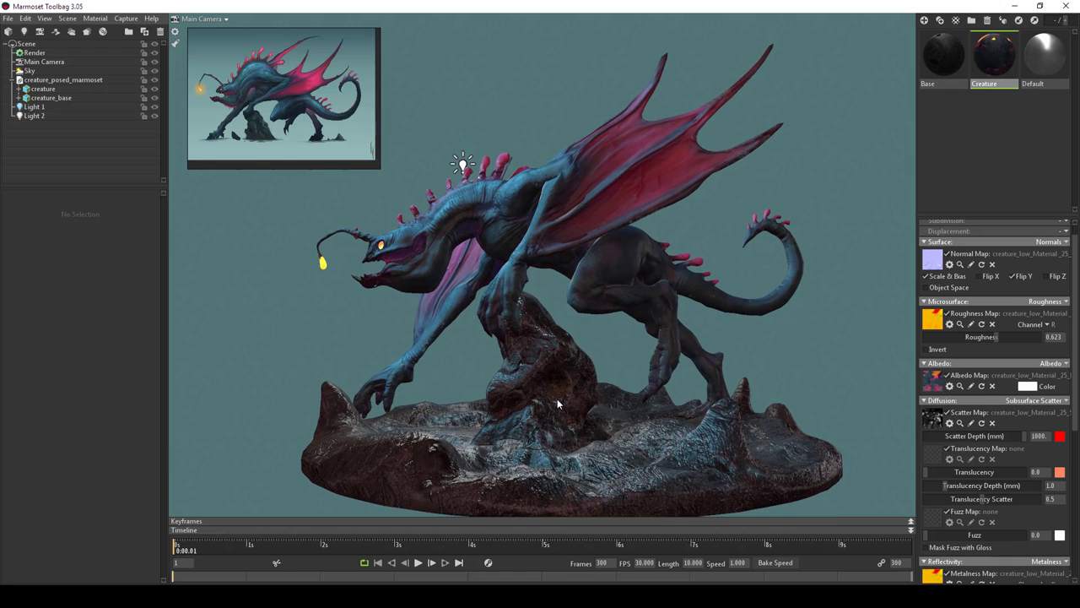
{"action": "left_click", "coordinate": [35, 63]}
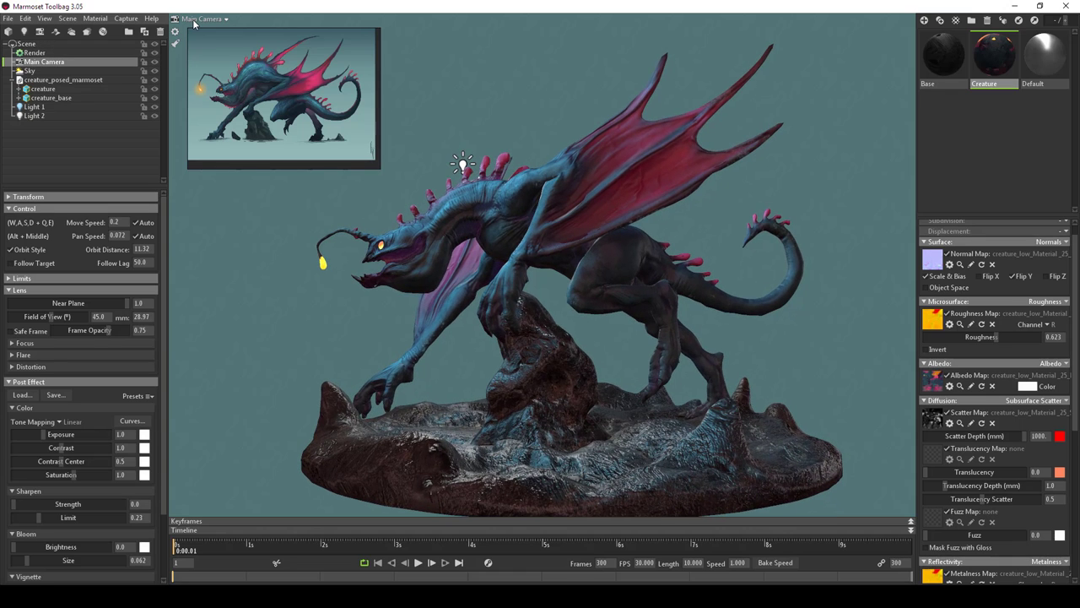
{"action": "left_click", "coordinate": [51, 129]}
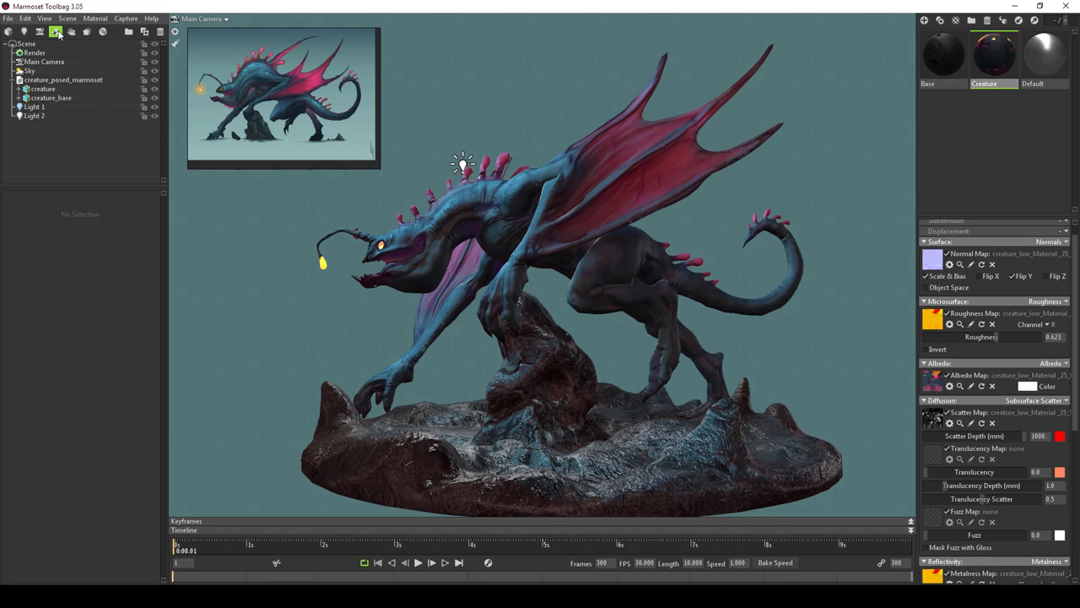
{"action": "left_click", "coordinate": [39, 33]}
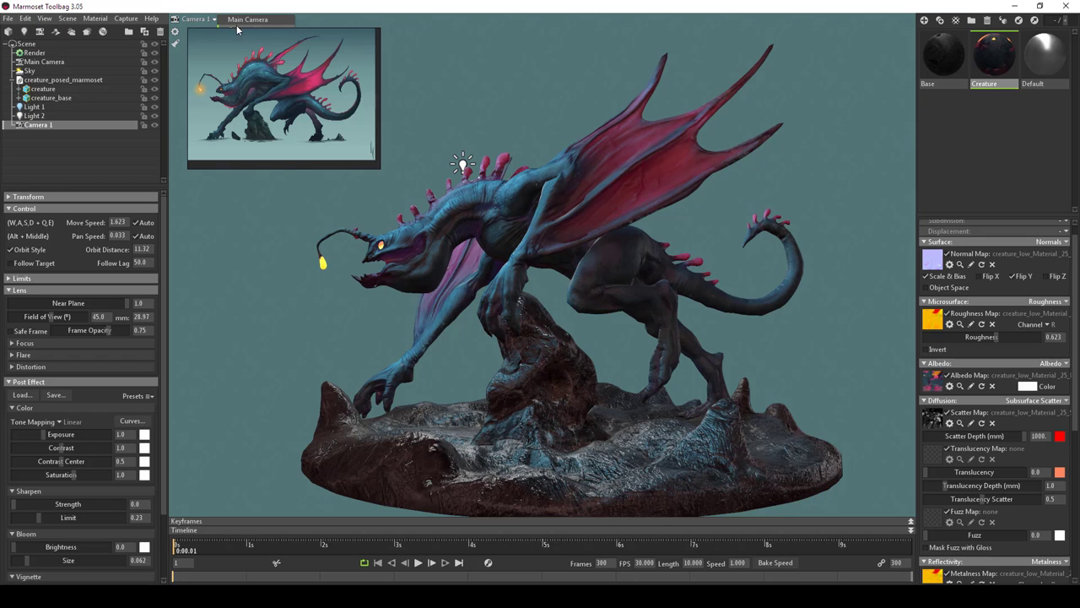
{"action": "mouse_move", "coordinate": [221, 39]}
{"action": "left_mouse_down"}
{"action": "mouse_move", "coordinate": [217, 55]}
{"action": "mouse_move", "coordinate": [229, 43]}
{"action": "left_mouse_up"}
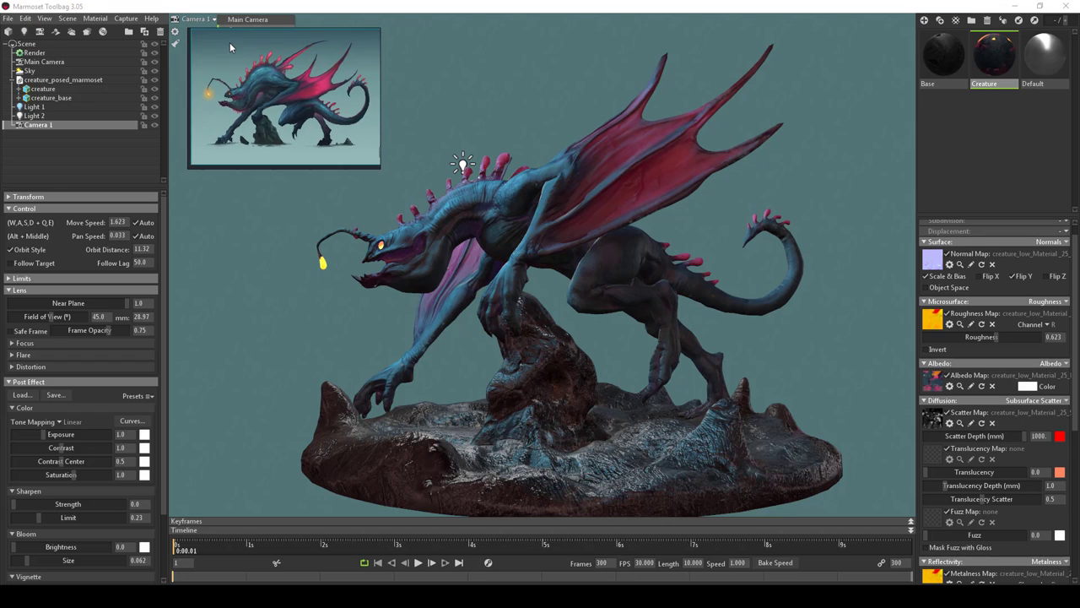
- Nudge the concept reference image and narrow Camera 1's field of view to 17.67 degrees, framing the creature with its base from a low side angle
{"action": "mouse_move", "coordinate": [229, 43]}
{"action": "right_mouse_down"}
{"action": "mouse_move", "coordinate": [221, 69]}
{"action": "mouse_move", "coordinate": [224, 51]}
{"action": "right_mouse_up"}
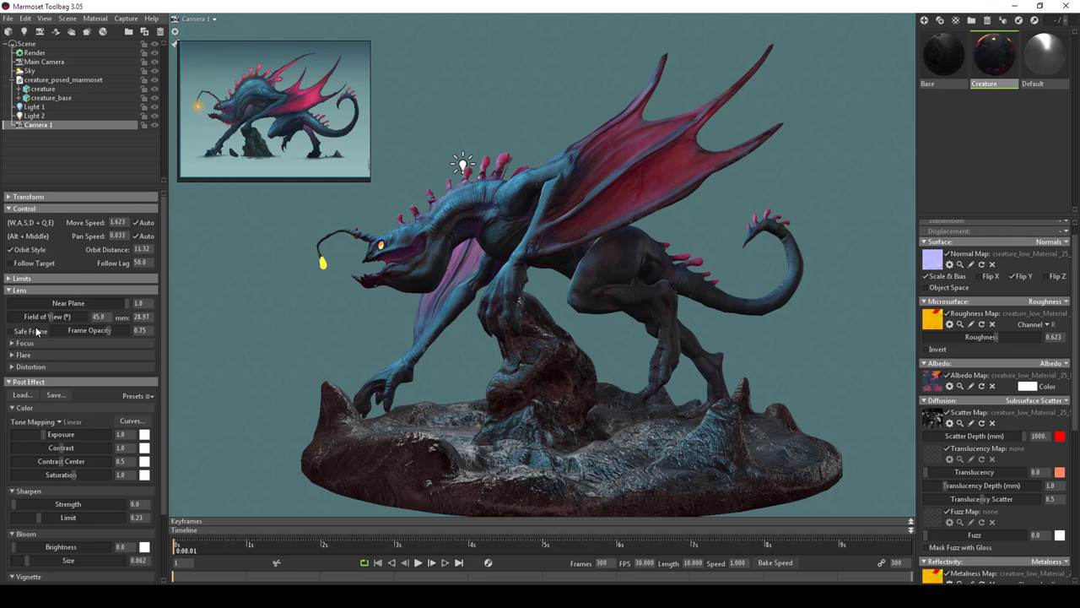
{"action": "left_click_drag", "start_coordinate": [52, 319], "coordinate": [70, 317]}
{"action": "right_click_drag", "start_coordinate": [380, 378], "coordinate": [579, 427], "text": "alt"}
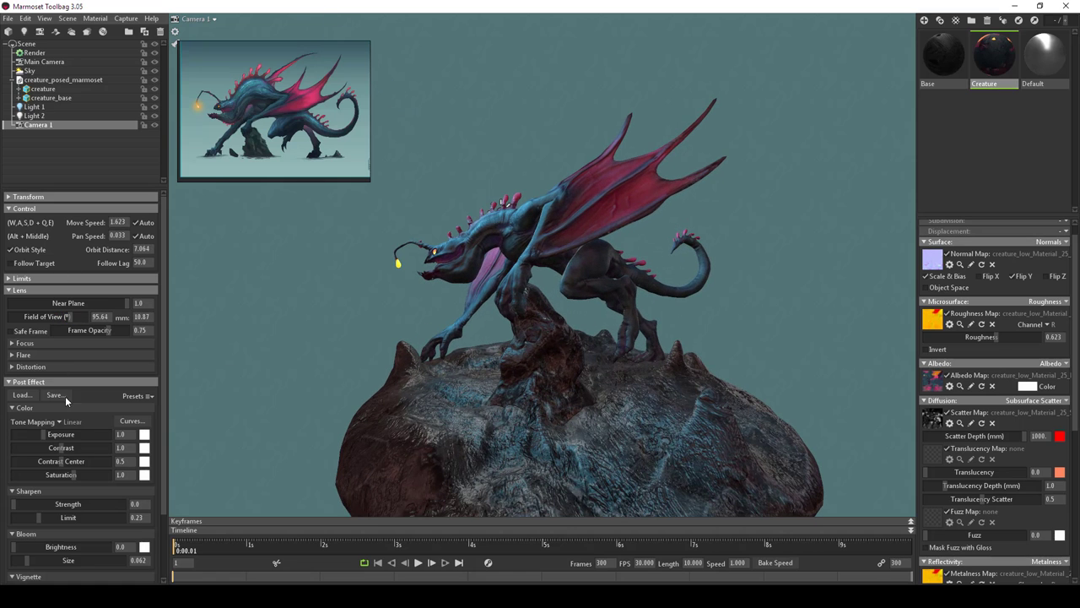
{"action": "left_click_drag", "start_coordinate": [71, 319], "coordinate": [36, 319]}
{"action": "scroll", "coordinate": [238, 335], "scroll_direction": "down", "scroll_amount": 4}
{"action": "scroll", "coordinate": [238, 340], "scroll_direction": "down", "scroll_amount": 5}
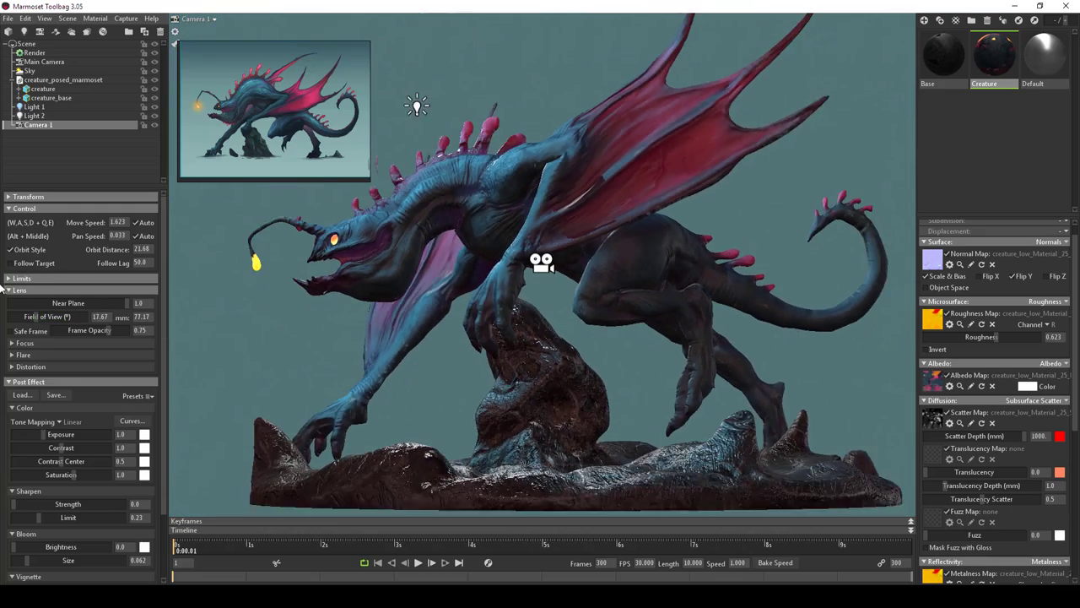
{"action": "middle_click_drag", "start_coordinate": [561, 424], "coordinate": [581, 424], "text": "alt"}
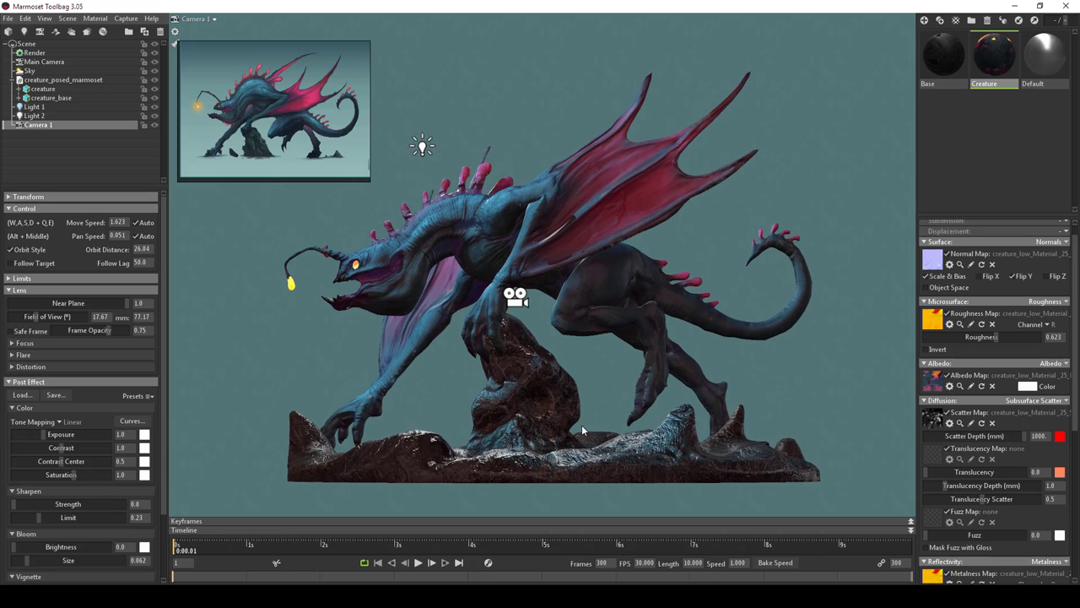
{"action": "right_click_drag", "start_coordinate": [581, 425], "coordinate": [601, 430], "text": "alt"}
{"action": "middle_click_drag", "start_coordinate": [601, 430], "coordinate": [589, 407], "text": "alt"}
{"action": "scroll", "coordinate": [199, 301], "scroll_direction": "down", "scroll_amount": 1}
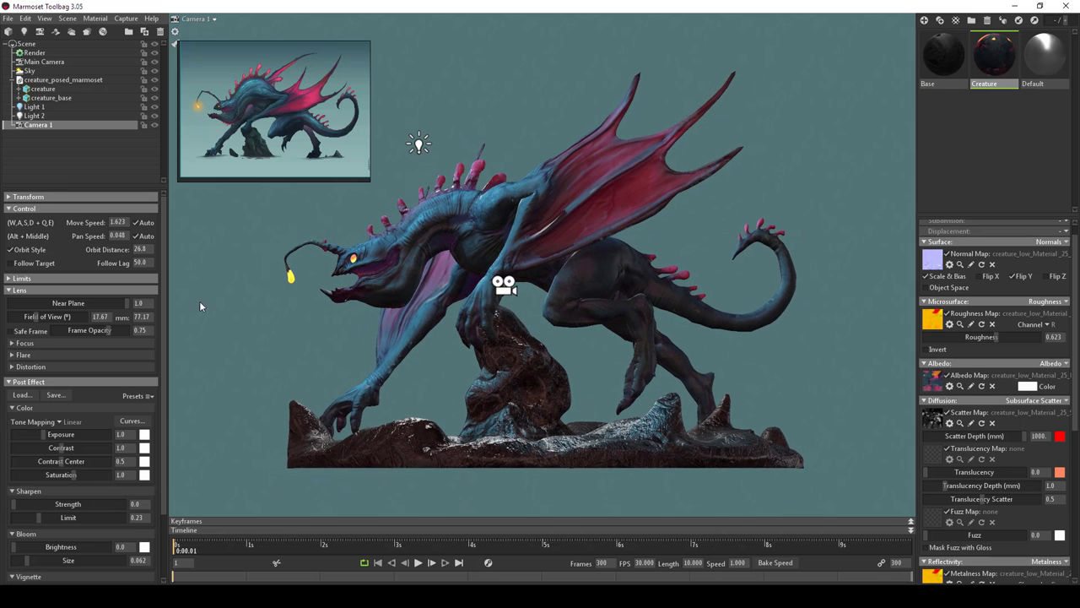
- Set Camera 1's field of view to 22.58 degrees and frame the creature and its base more closely
{"action": "left_click_drag", "start_coordinate": [34, 316], "coordinate": [38, 316]}
{"action": "scroll", "coordinate": [662, 444], "scroll_direction": "up", "scroll_amount": 5}
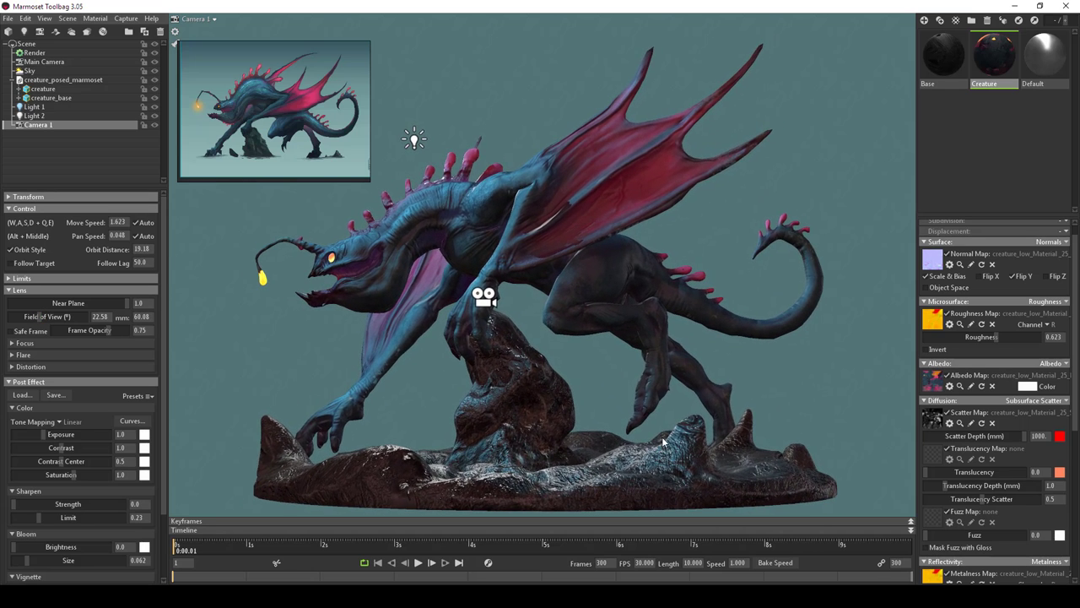
{"action": "left_click_drag", "start_coordinate": [663, 440], "coordinate": [665, 437], "text": "alt"}
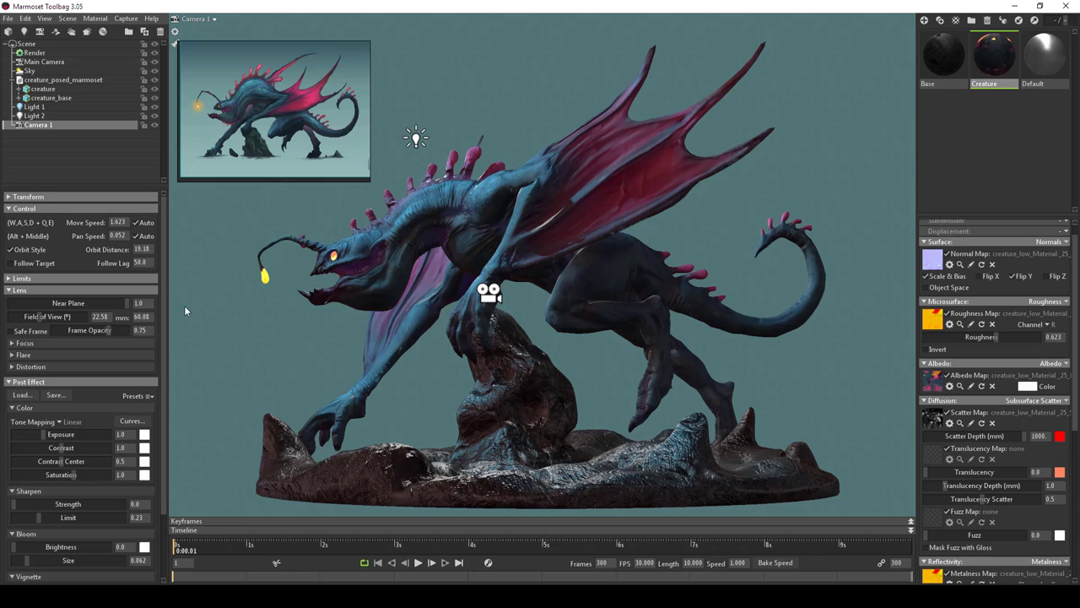
- Switch the viewport to Main Camera and pull back until the blue spot light is in view
{"action": "left_click", "coordinate": [212, 20]}
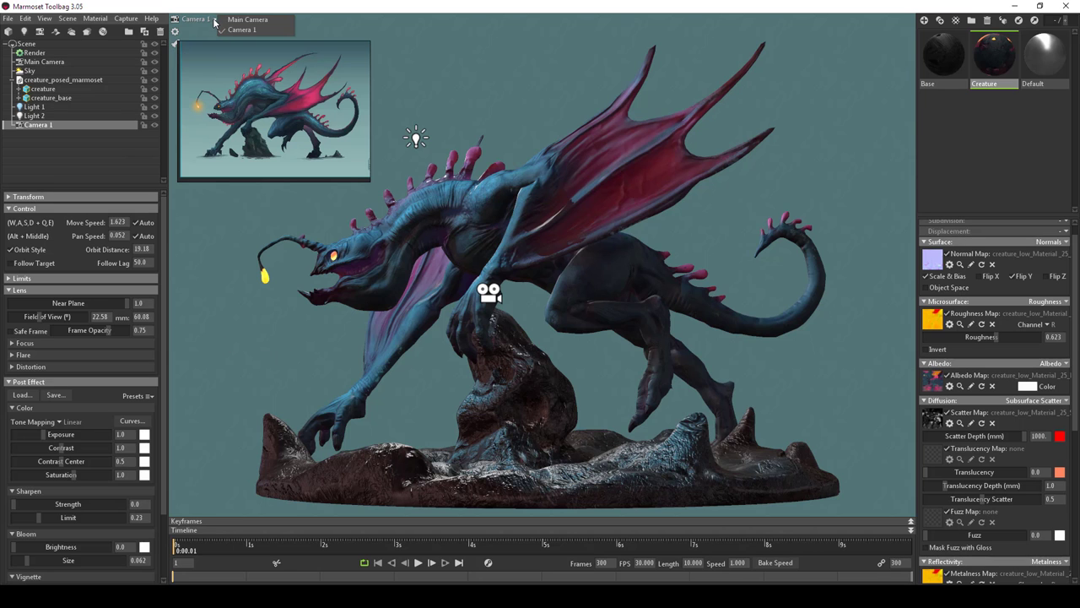
{"action": "left_click", "coordinate": [232, 23]}
{"action": "left_click_drag", "start_coordinate": [483, 263], "coordinate": [531, 369], "text": "alt"}
{"action": "scroll", "coordinate": [574, 372], "scroll_direction": "up", "scroll_amount": 4}
{"action": "scroll", "coordinate": [528, 372], "scroll_direction": "down", "scroll_amount": 4}
{"action": "scroll", "coordinate": [475, 377], "scroll_direction": "down", "scroll_amount": 3}
{"action": "middle_click_drag", "start_coordinate": [531, 368], "coordinate": [500, 419], "text": "alt"}
{"action": "scroll", "coordinate": [506, 421], "scroll_direction": "down", "scroll_amount": 4}
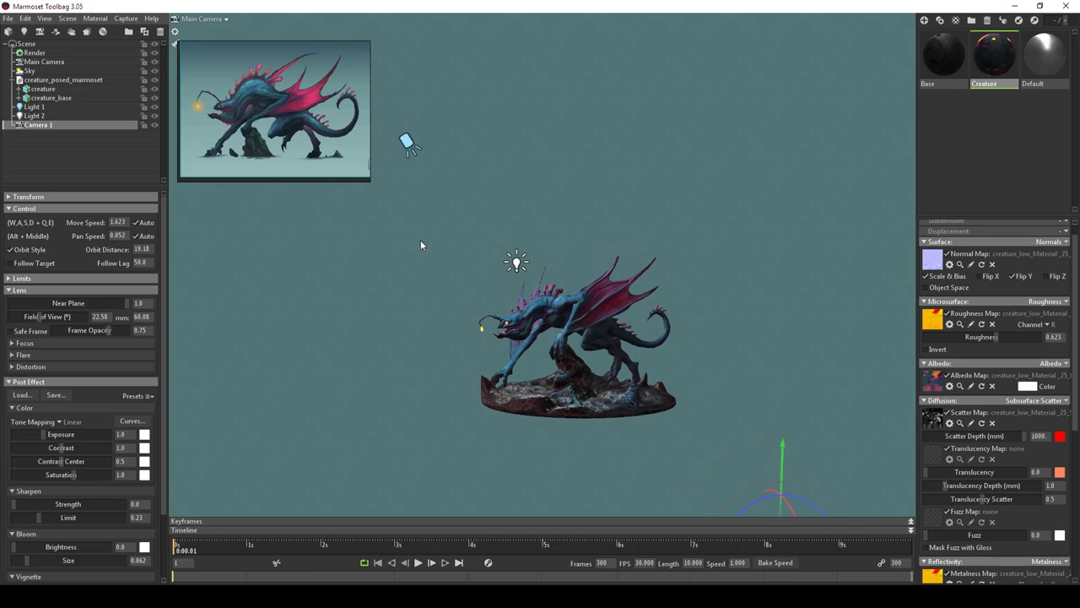
- Set the blue spot light's width to 13.24, distance to 18.78 and attenuation curve to 0.629
{"action": "left_click", "coordinate": [406, 142]}
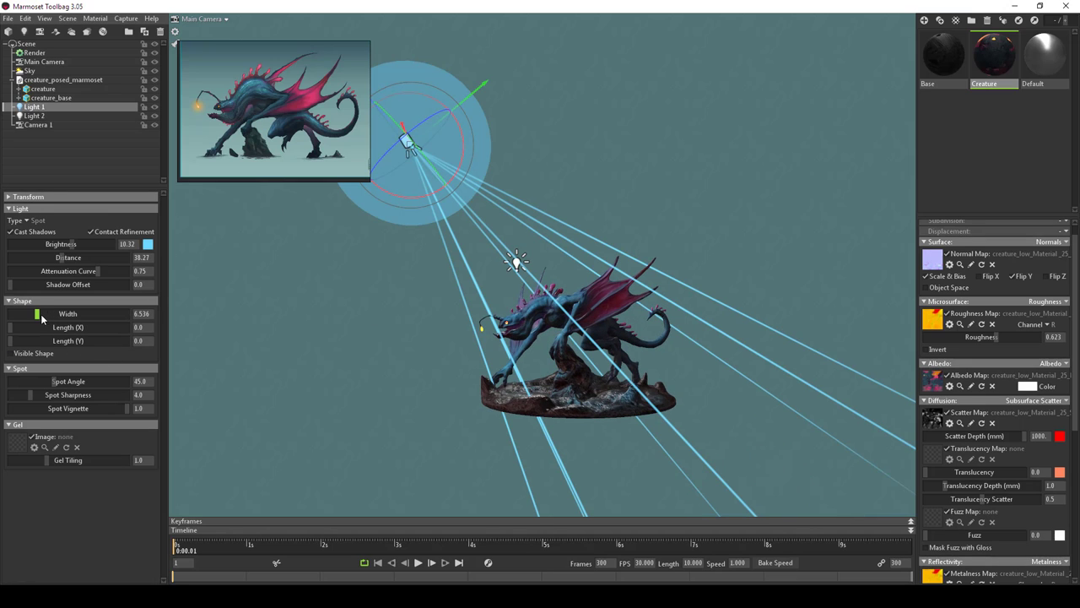
{"action": "mouse_move", "coordinate": [40, 316]}
{"action": "left_mouse_down"}
{"action": "mouse_move", "coordinate": [54, 313]}
{"action": "mouse_move", "coordinate": [44, 313]}
{"action": "left_mouse_up"}
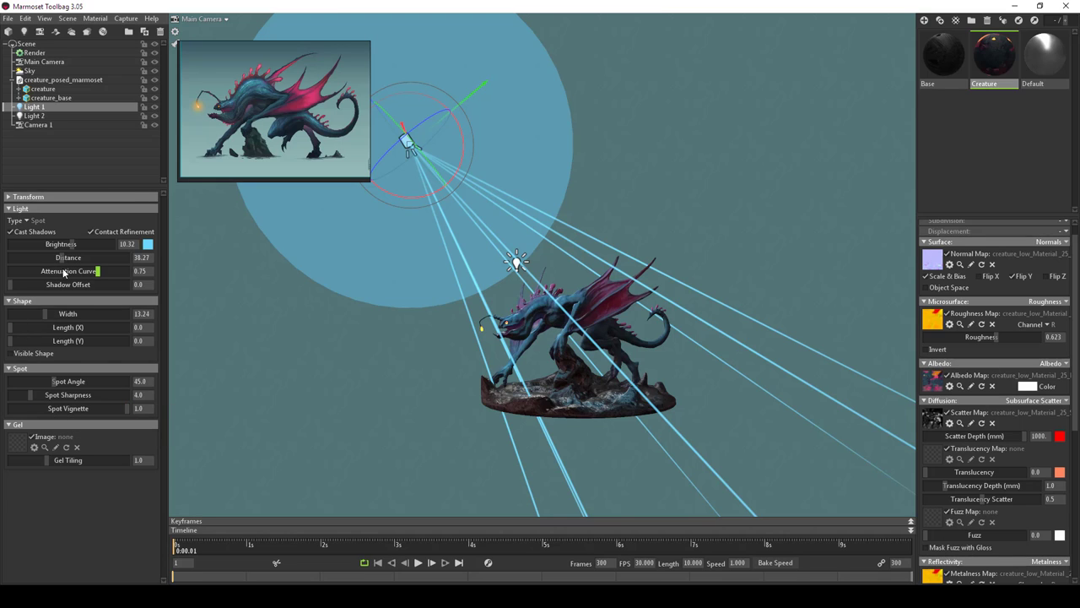
{"action": "left_click_drag", "start_coordinate": [97, 270], "coordinate": [52, 257]}
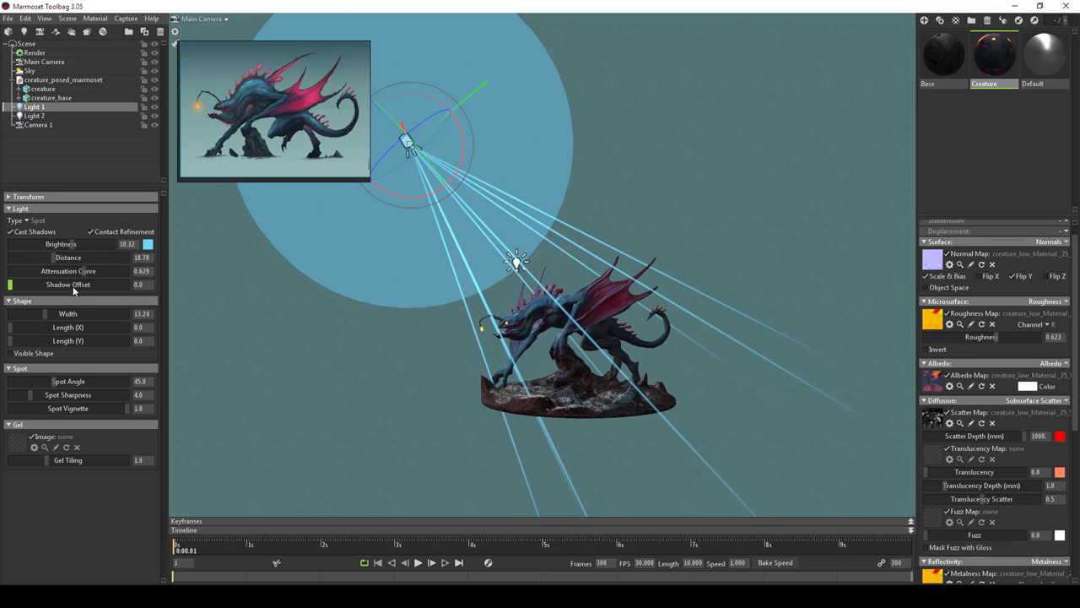
{"action": "mouse_move", "coordinate": [11, 286]}
{"action": "left_mouse_down"}
{"action": "mouse_move", "coordinate": [187, 303]}
{"action": "mouse_move", "coordinate": [125, 284]}
{"action": "mouse_move", "coordinate": [4, 272]}
{"action": "mouse_move", "coordinate": [141, 290]}
{"action": "mouse_move", "coordinate": [2, 281]}
{"action": "left_mouse_up"}
- Examine the creature and its base up close under the adjusted blue spot light
{"action": "middle_click_drag", "start_coordinate": [497, 390], "coordinate": [400, 332]}
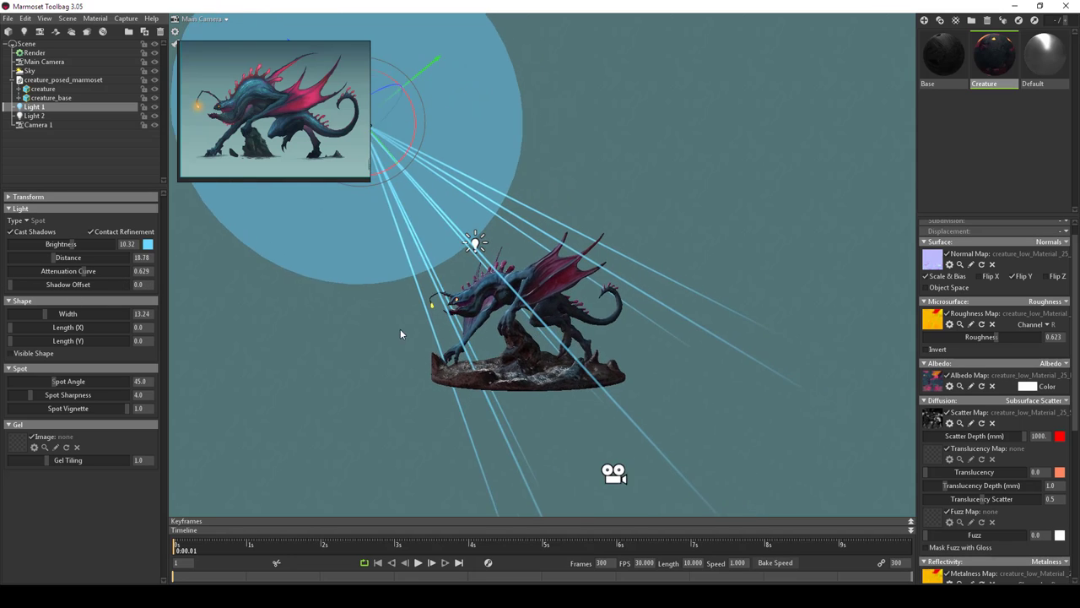
{"action": "right_click_drag", "start_coordinate": [400, 332], "coordinate": [494, 418]}
{"action": "middle_click_drag", "start_coordinate": [494, 418], "coordinate": [566, 311]}
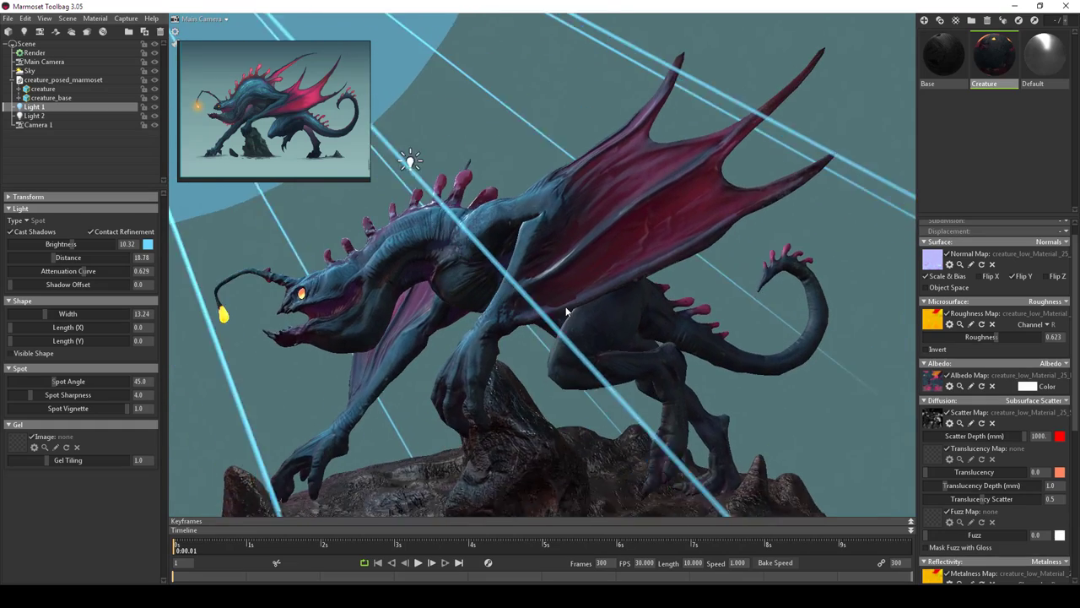
{"action": "right_click_drag", "start_coordinate": [566, 311], "coordinate": [530, 338]}
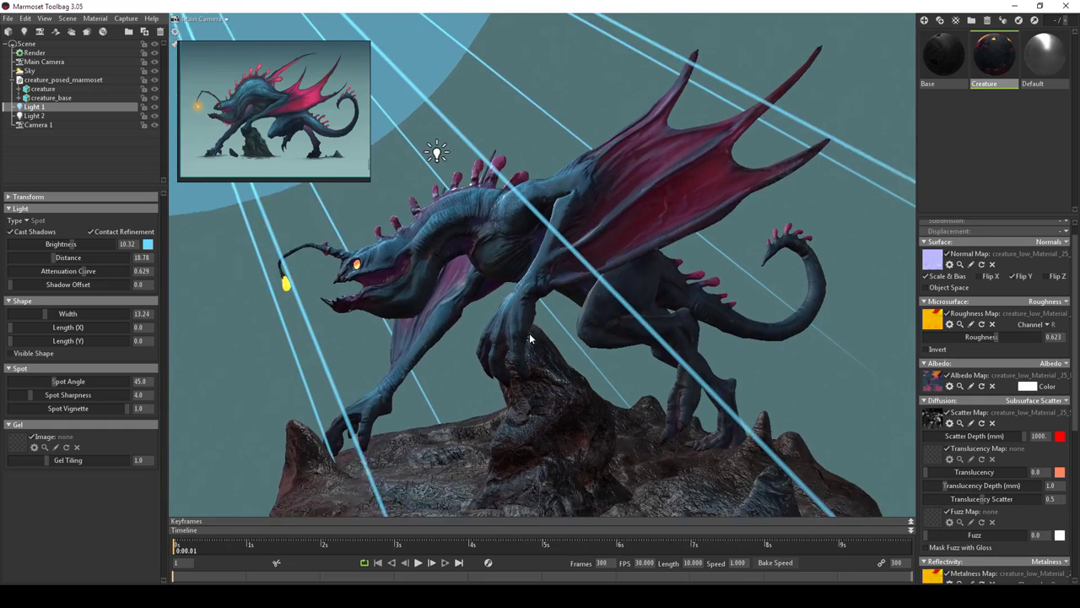
{"action": "left_click_drag", "start_coordinate": [531, 338], "coordinate": [486, 318]}
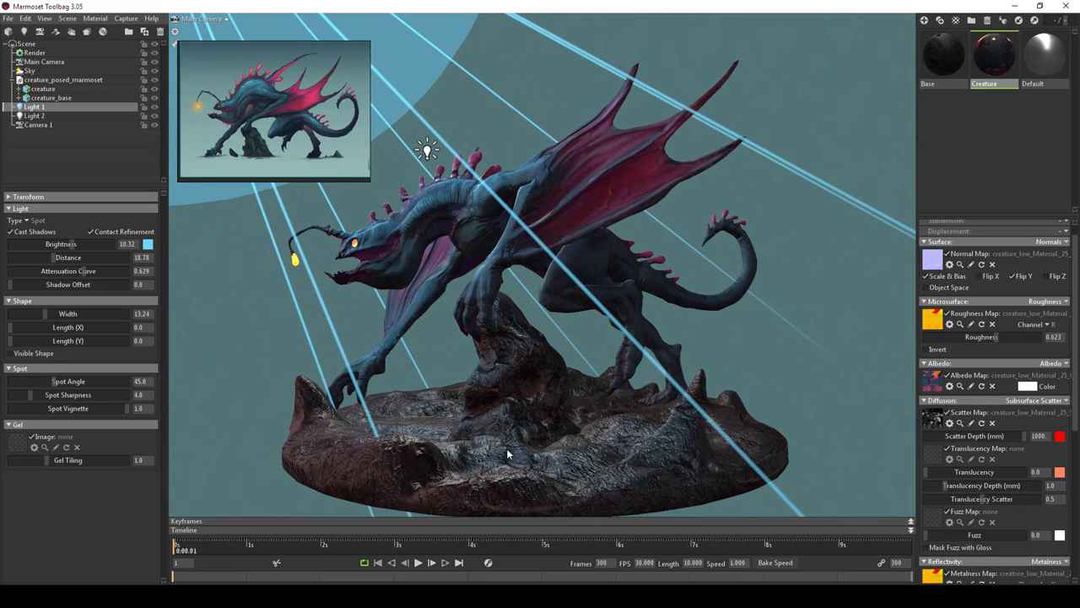
{"action": "left_click_drag", "start_coordinate": [524, 371], "coordinate": [517, 385]}
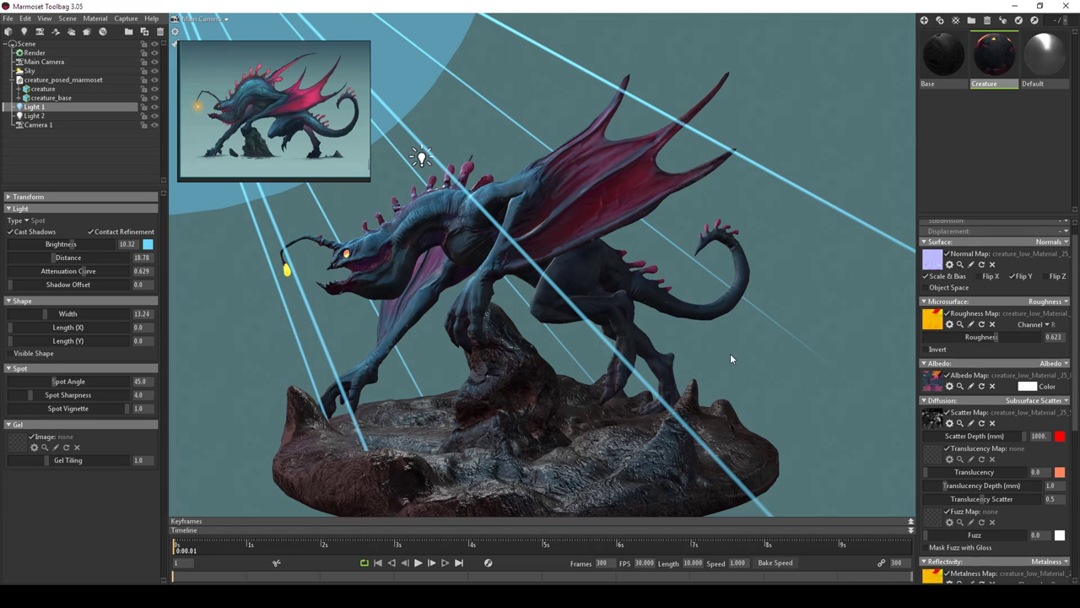
{"action": "left_click_drag", "start_coordinate": [509, 308], "coordinate": [548, 312]}
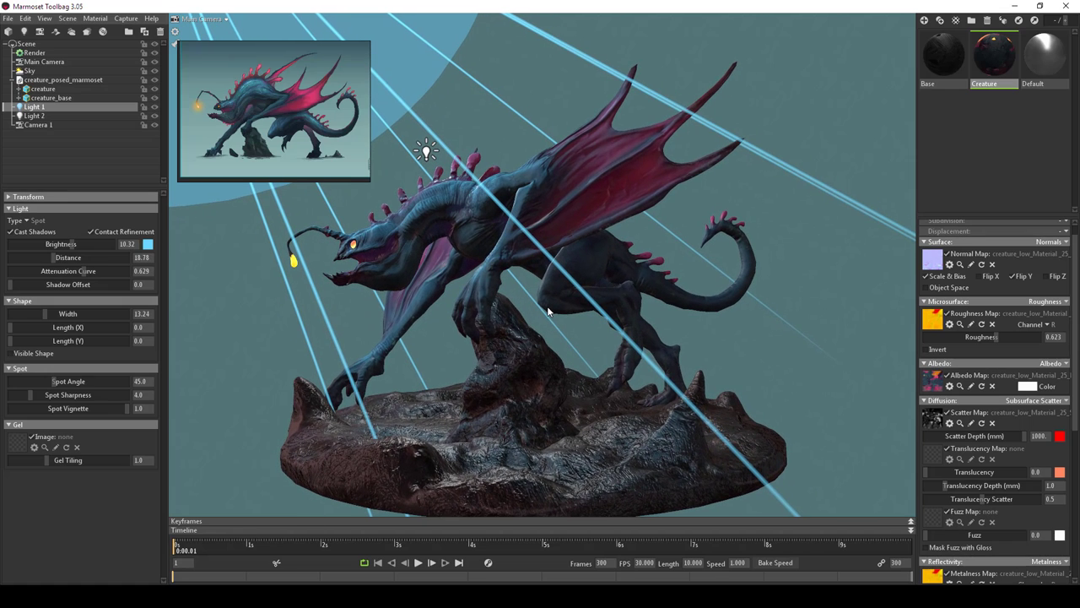
- Switch the viewport back to Camera 1, reframe the creature with its base and deselect the spot light
{"action": "left_click", "coordinate": [228, 21]}
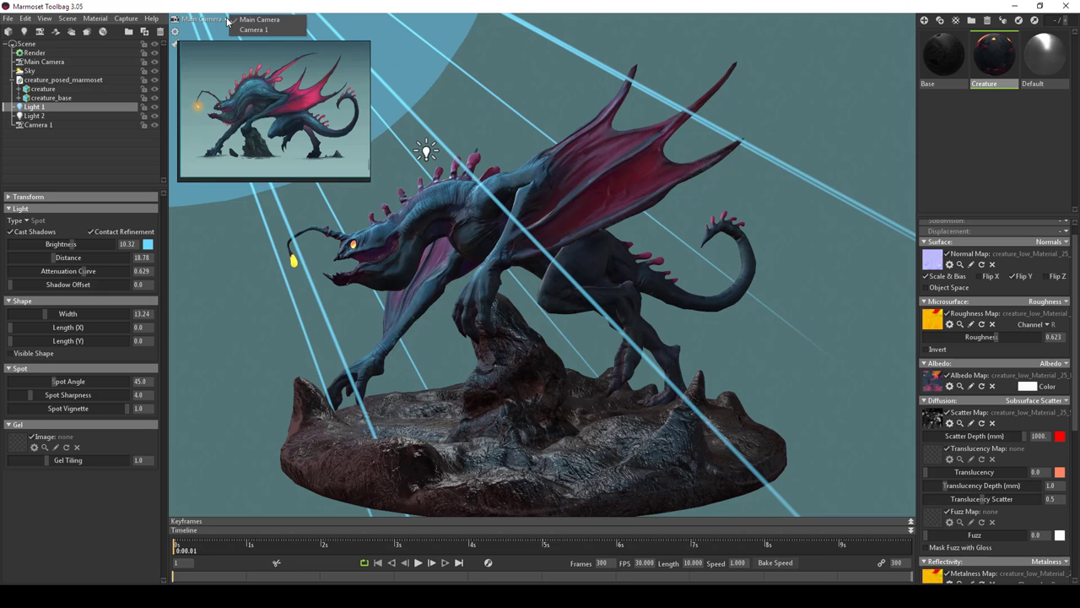
{"action": "left_click", "coordinate": [254, 34]}
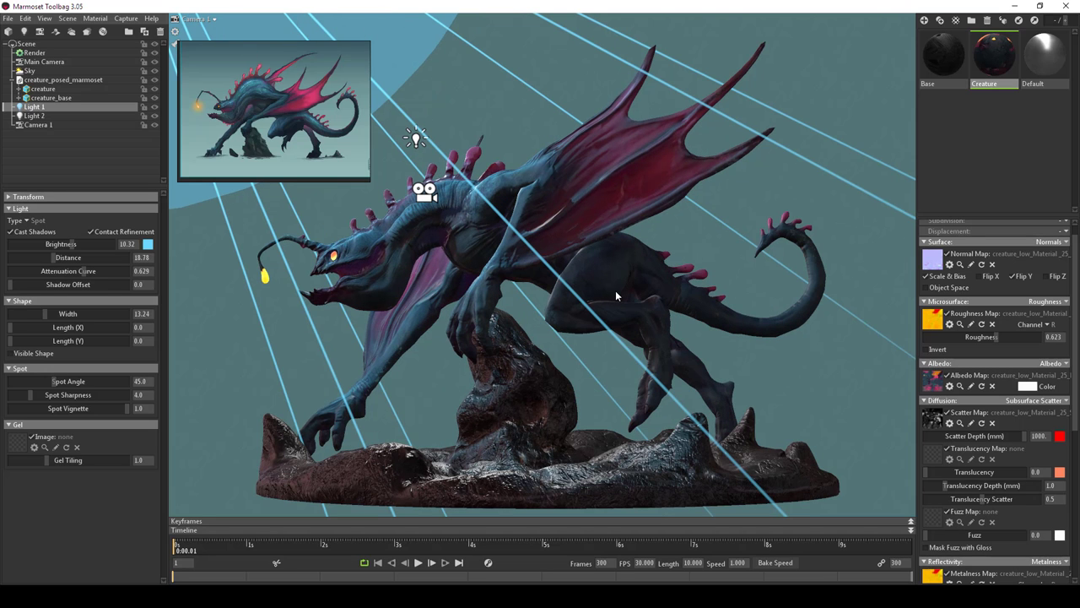
{"action": "left_click_drag", "start_coordinate": [615, 290], "coordinate": [565, 289]}
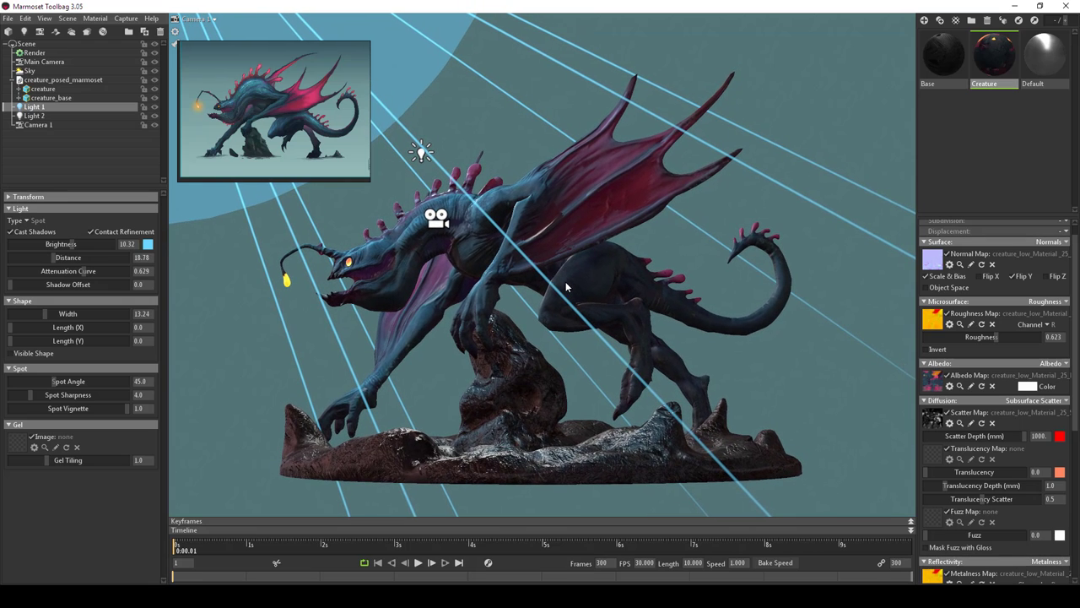
{"action": "left_click", "coordinate": [248, 286]}
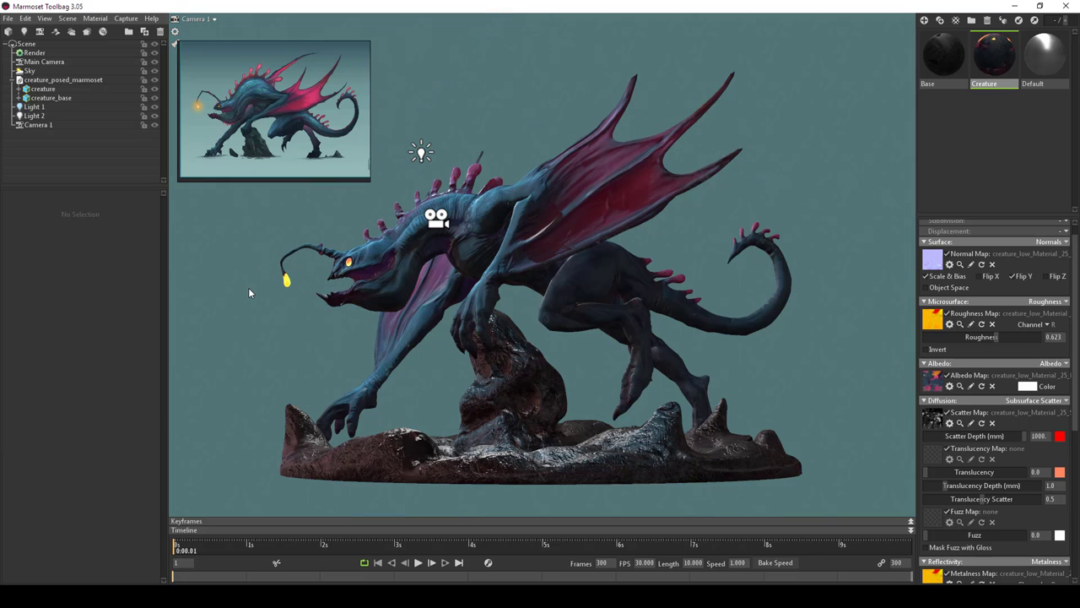
- Color the omni light, Light 2, light blue (81dfee) and lower its brightness to 1.24
{"action": "left_click", "coordinate": [34, 115]}
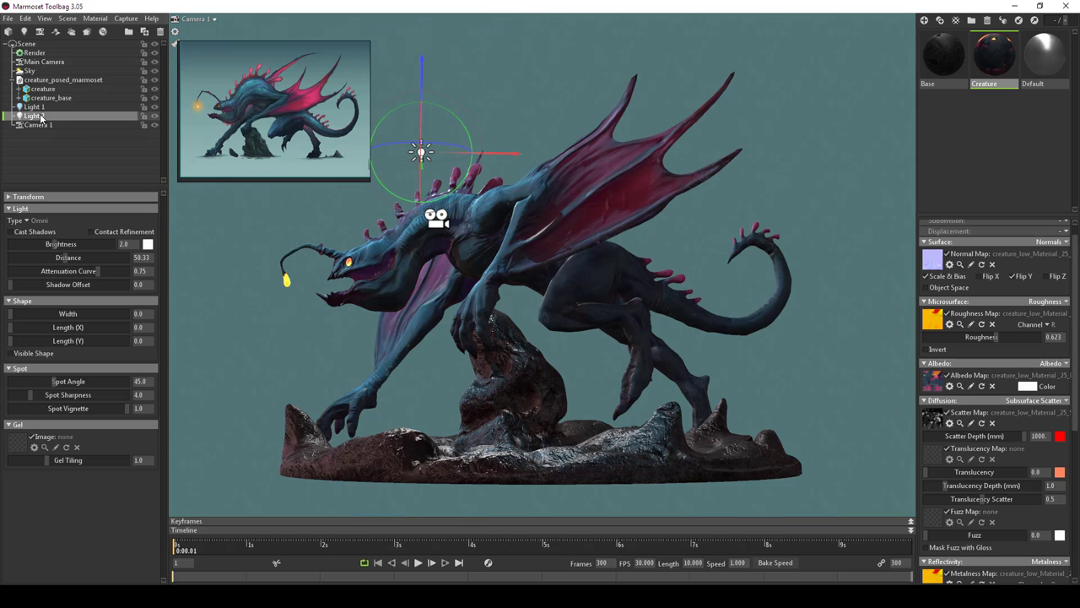
{"action": "left_click", "coordinate": [148, 244]}
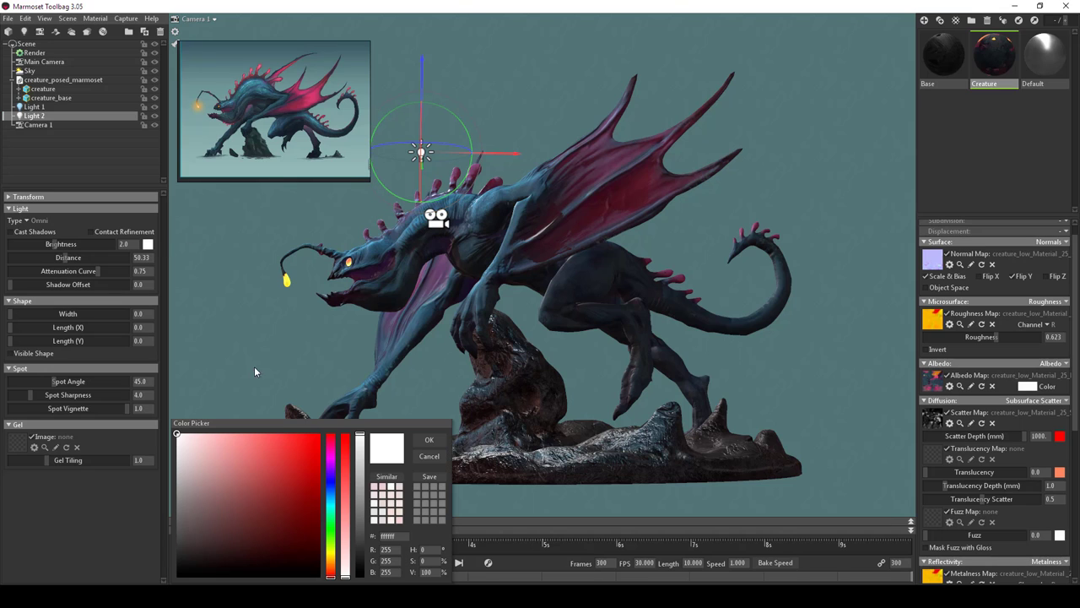
{"action": "left_click", "coordinate": [234, 449]}
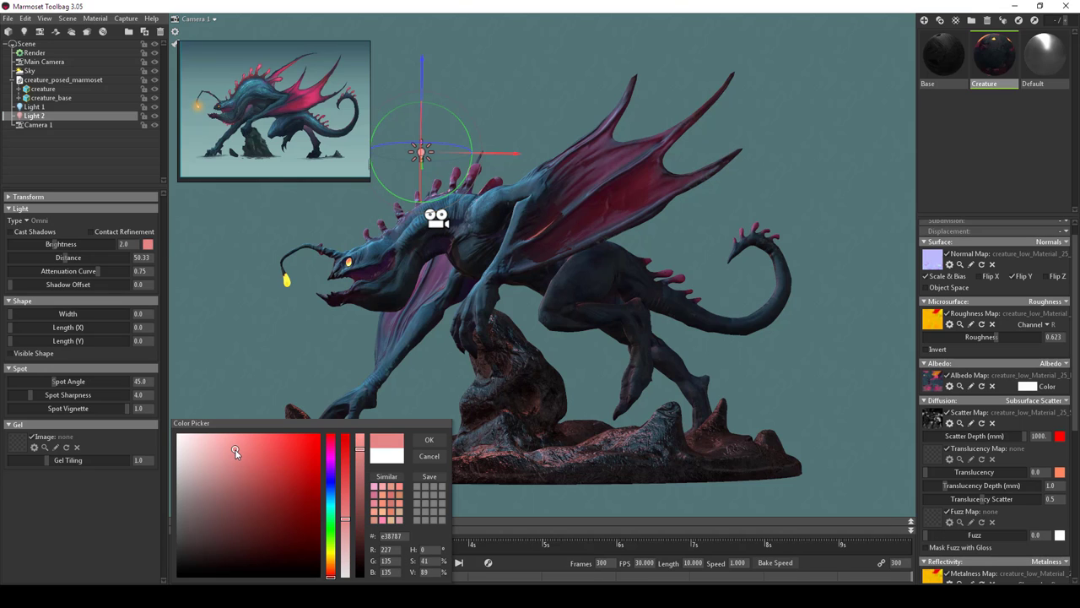
{"action": "left_click", "coordinate": [329, 504]}
{"action": "mouse_move", "coordinate": [252, 471]}
{"action": "left_mouse_down"}
{"action": "mouse_move", "coordinate": [264, 449]}
{"action": "mouse_move", "coordinate": [242, 443]}
{"action": "left_mouse_up"}
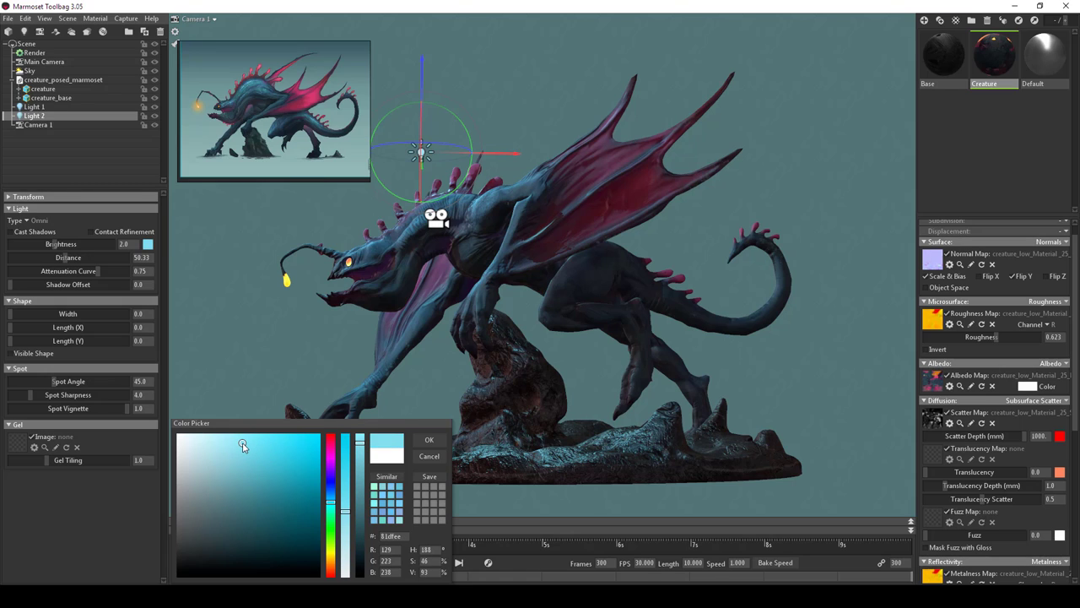
{"action": "left_click", "coordinate": [427, 440]}
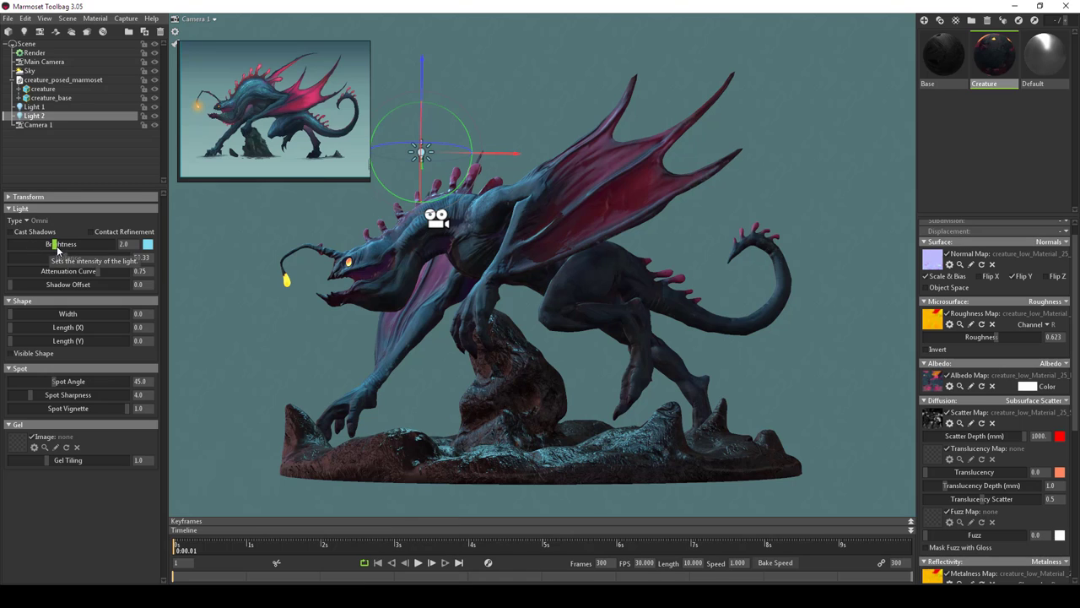
{"action": "mouse_move", "coordinate": [54, 244]}
{"action": "left_mouse_down"}
{"action": "mouse_move", "coordinate": [74, 244]}
{"action": "mouse_move", "coordinate": [48, 244]}
{"action": "left_mouse_up"}
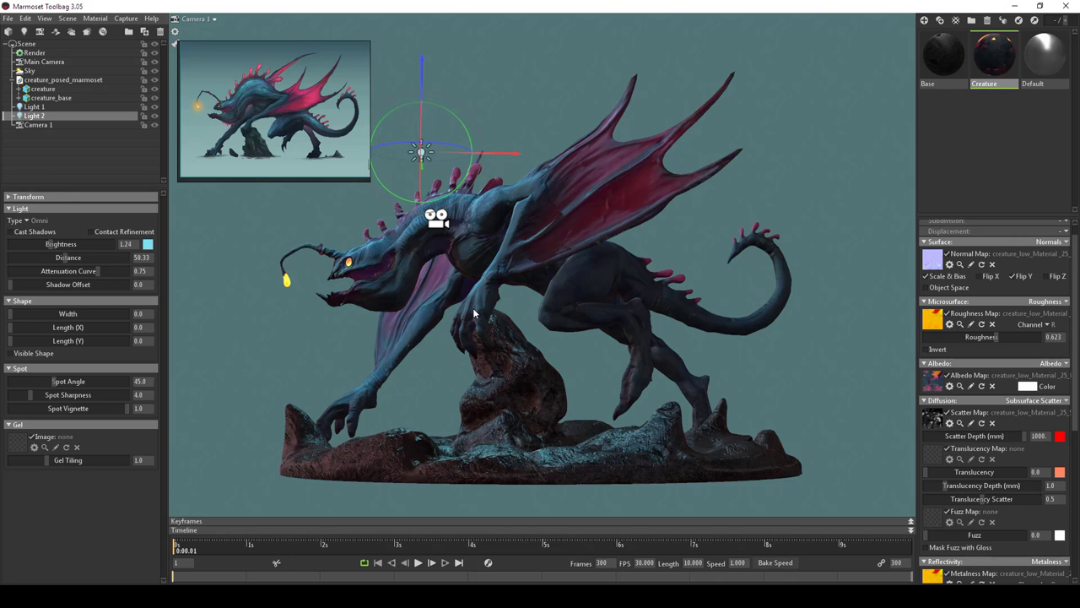
- Raise the sky light's brightness to 3.505
{"action": "left_click_drag", "start_coordinate": [471, 309], "coordinate": [484, 379]}
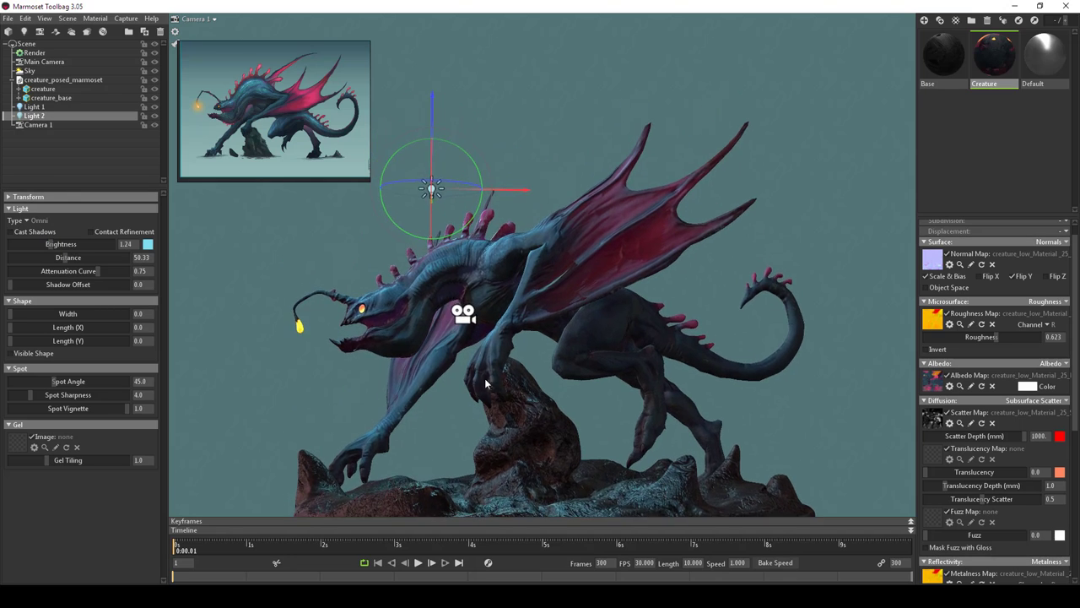
{"action": "right_click_drag", "start_coordinate": [485, 379], "coordinate": [410, 309]}
{"action": "left_click_drag", "start_coordinate": [409, 309], "coordinate": [420, 440]}
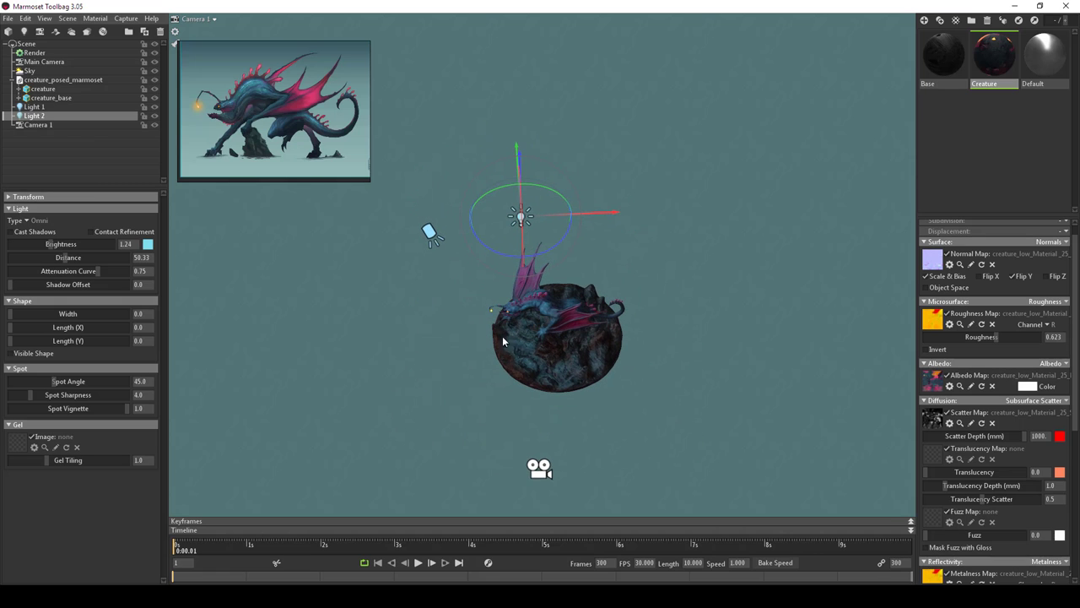
{"action": "left_click_drag", "start_coordinate": [502, 336], "coordinate": [534, 239]}
{"action": "right_click_drag", "start_coordinate": [534, 239], "coordinate": [594, 328]}
{"action": "scroll", "coordinate": [594, 334], "scroll_direction": "up", "scroll_amount": 2}
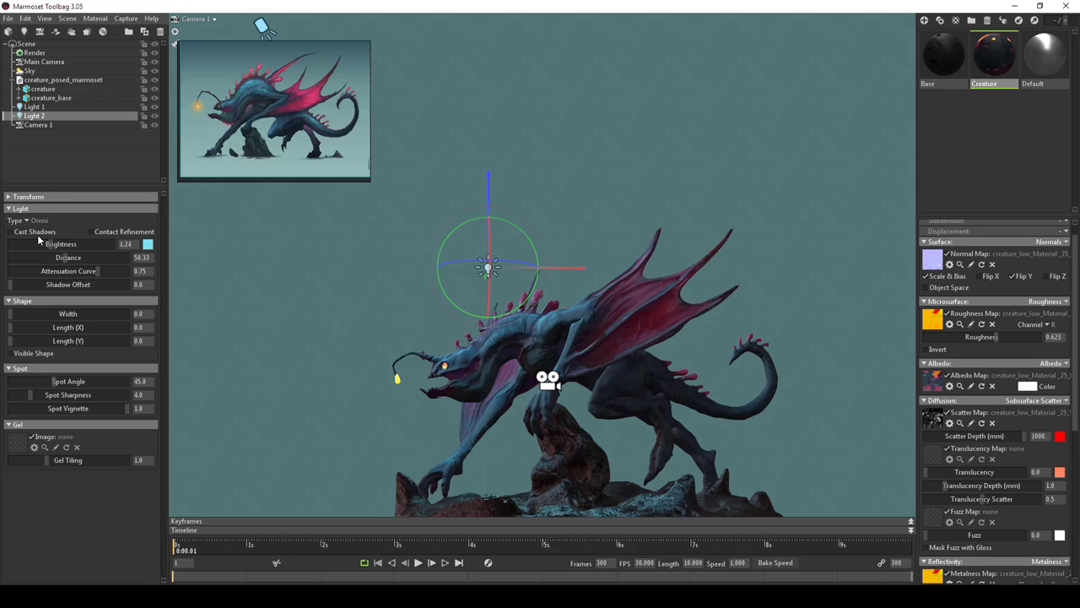
{"action": "left_click", "coordinate": [31, 71]}
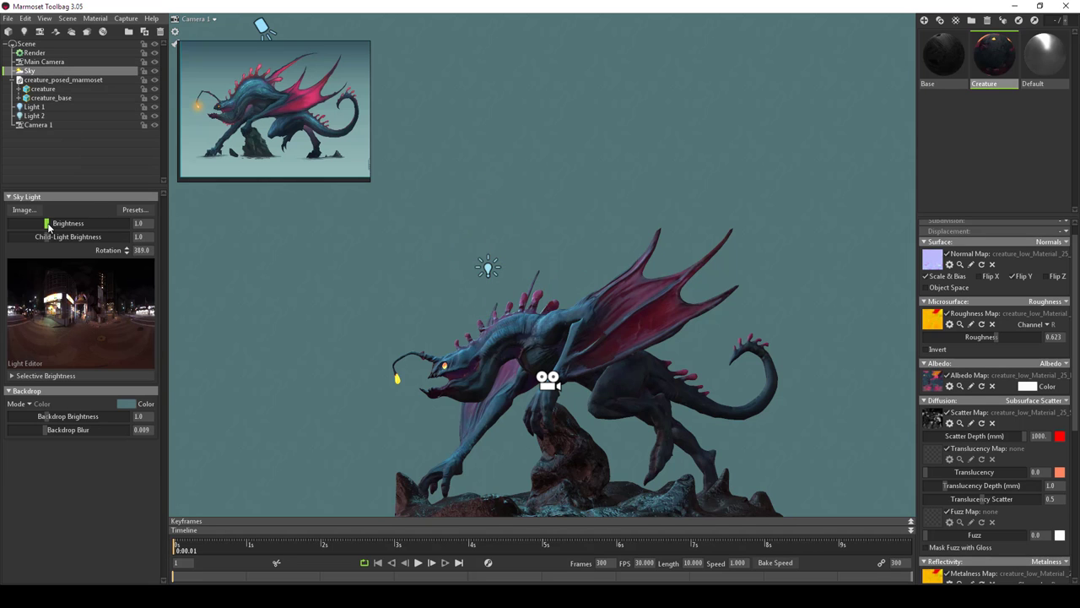
{"action": "mouse_move", "coordinate": [47, 223]}
{"action": "left_mouse_down"}
{"action": "mouse_move", "coordinate": [94, 223]}
{"action": "mouse_move", "coordinate": [59, 222]}
{"action": "left_mouse_up"}
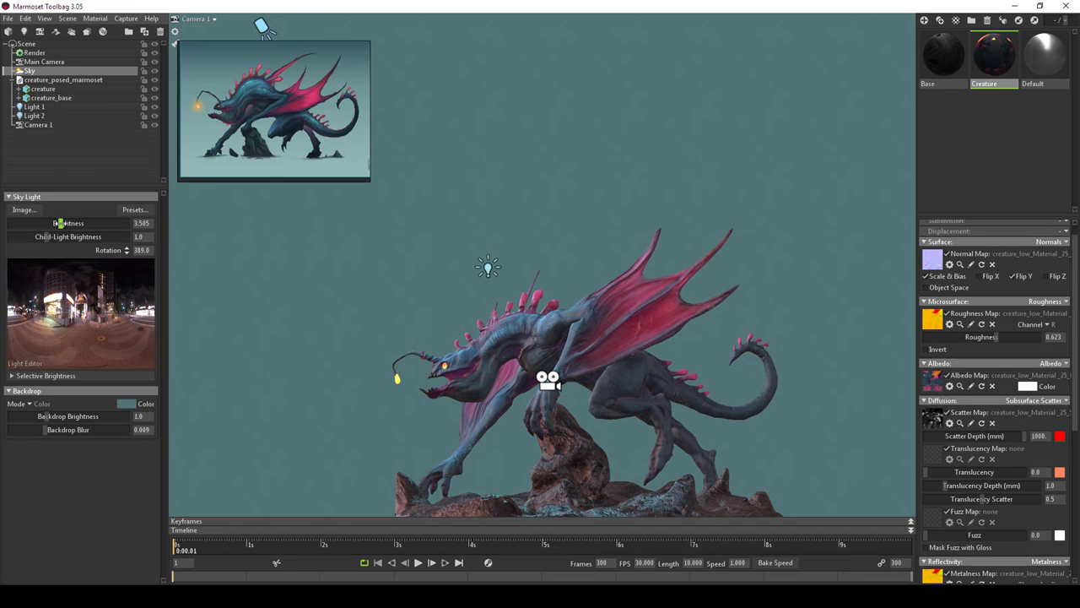
- Frame the whole creature with its base and set the sky's child-light brightness to 1.517
{"action": "middle_click_drag", "start_coordinate": [453, 368], "coordinate": [420, 292]}
{"action": "scroll", "coordinate": [403, 339], "scroll_direction": "up", "scroll_amount": 2}
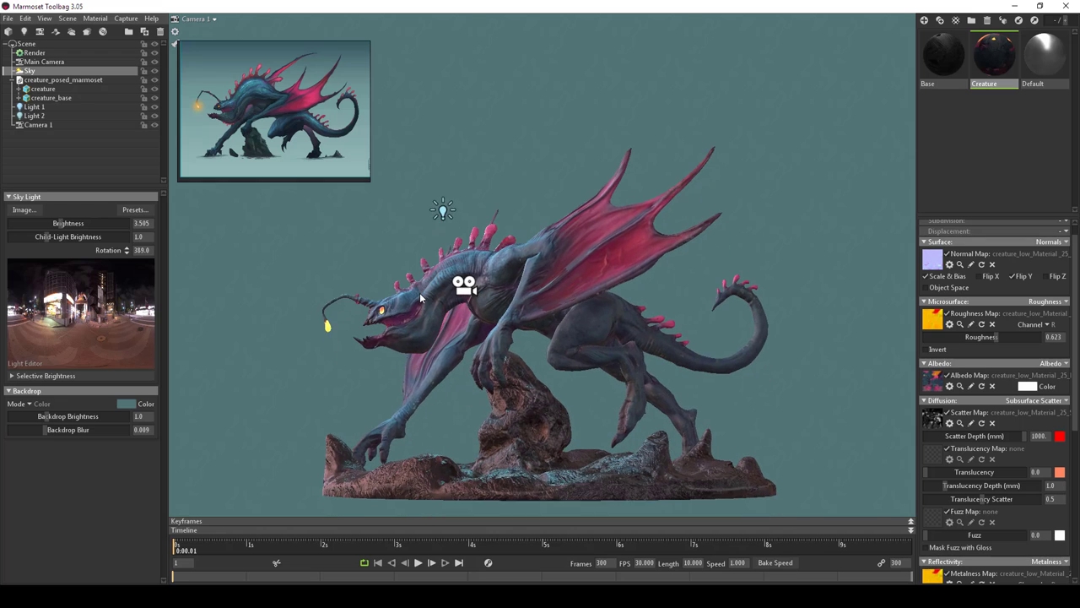
{"action": "left_click_drag", "start_coordinate": [418, 294], "coordinate": [418, 304]}
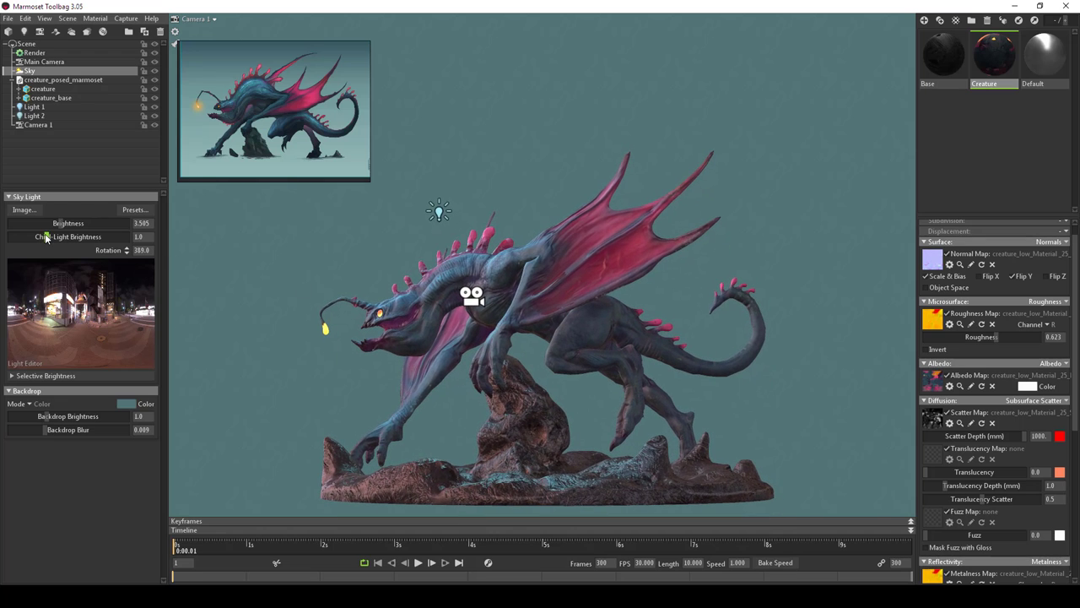
{"action": "mouse_move", "coordinate": [47, 238]}
{"action": "left_mouse_down"}
{"action": "mouse_move", "coordinate": [64, 237]}
{"action": "mouse_move", "coordinate": [25, 236]}
{"action": "mouse_move", "coordinate": [54, 237]}
{"action": "left_mouse_up"}
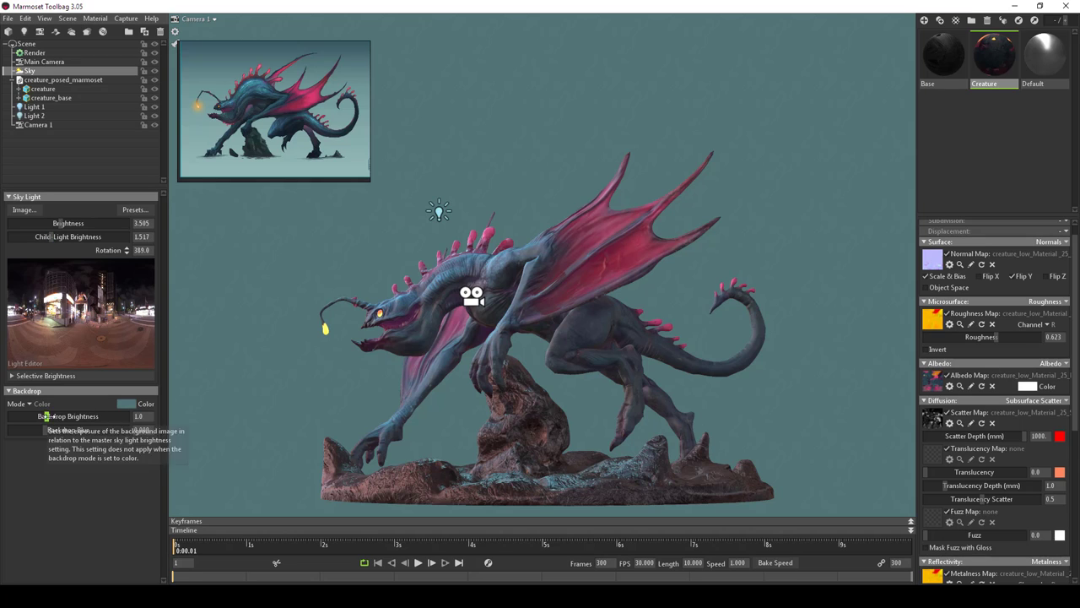
- Set the sky's backdrop brightness to 1.282 and lower the sky light's brightness to 1.977
{"action": "mouse_move", "coordinate": [49, 416]}
{"action": "left_mouse_down"}
{"action": "mouse_move", "coordinate": [60, 416]}
{"action": "mouse_move", "coordinate": [33, 416]}
{"action": "mouse_move", "coordinate": [49, 416]}
{"action": "left_mouse_up"}
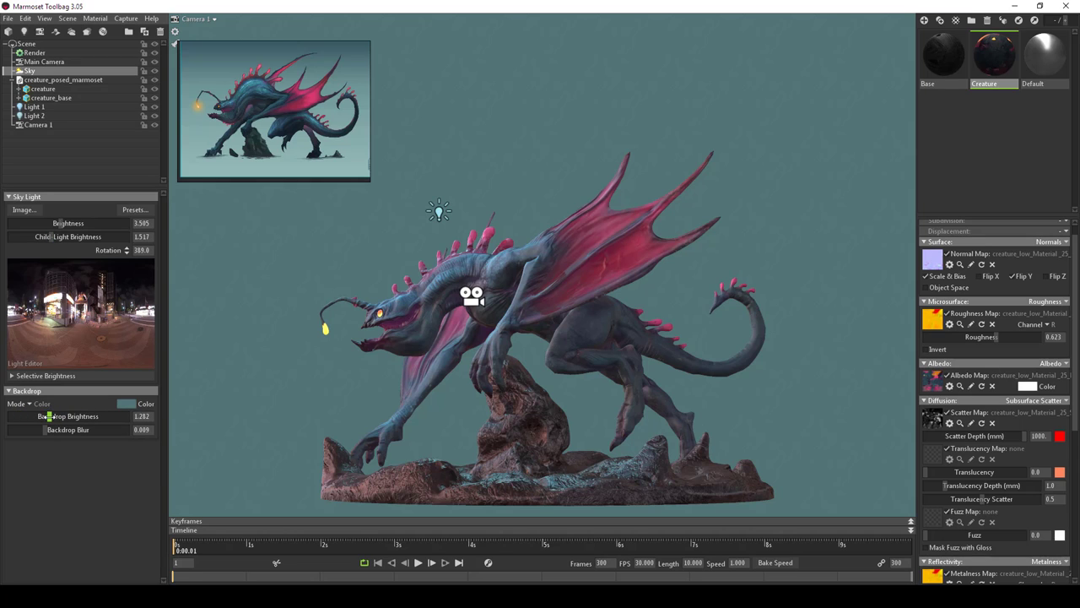
{"action": "mouse_move", "coordinate": [59, 223]}
{"action": "left_mouse_down"}
{"action": "mouse_move", "coordinate": [4, 223]}
{"action": "mouse_move", "coordinate": [53, 224]}
{"action": "left_mouse_up"}
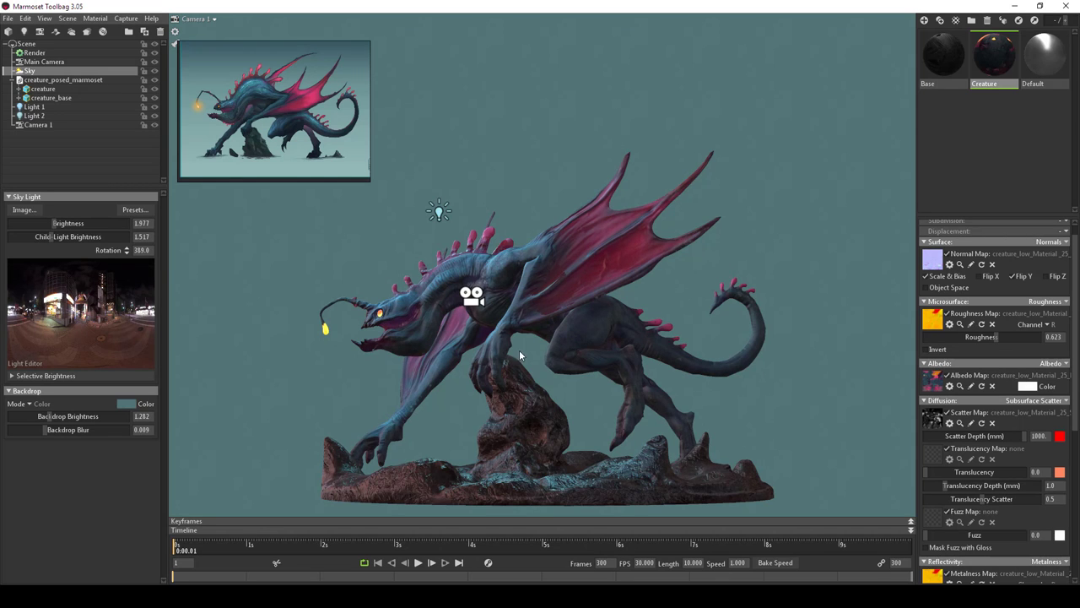
- Adjust the brightness of the spot light, Light 1, to 6.095
{"action": "middle_click_drag", "start_coordinate": [520, 351], "coordinate": [498, 338]}
{"action": "right_click_drag", "start_coordinate": [497, 338], "coordinate": [533, 359]}
{"action": "middle_click_drag", "start_coordinate": [533, 360], "coordinate": [541, 332]}
{"action": "right_click_drag", "start_coordinate": [541, 332], "coordinate": [541, 318]}
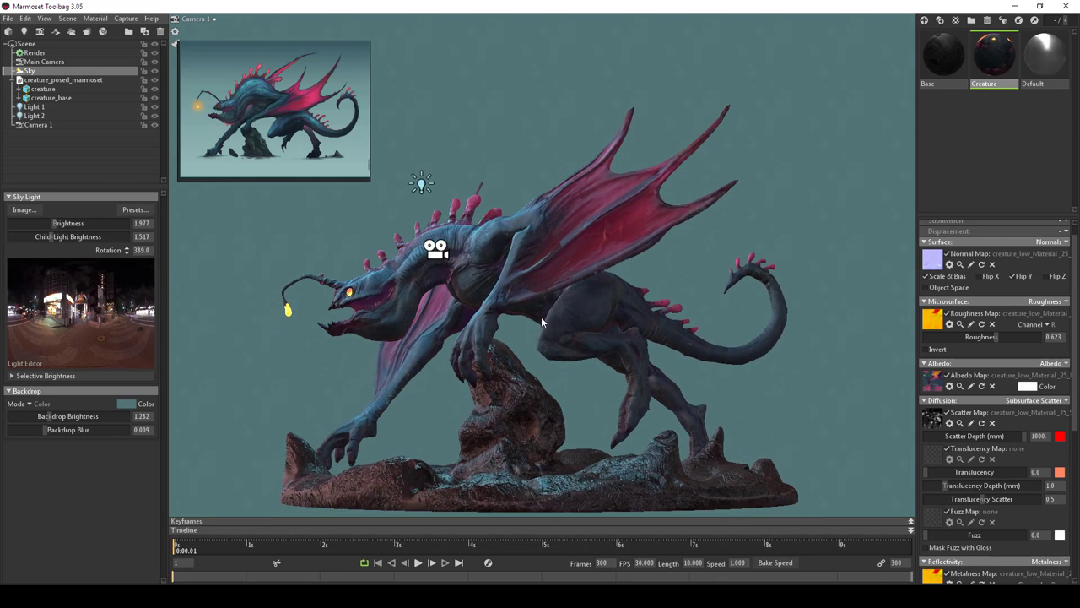
{"action": "left_click", "coordinate": [34, 107]}
{"action": "mouse_move", "coordinate": [71, 244]}
{"action": "left_mouse_down"}
{"action": "mouse_move", "coordinate": [93, 244]}
{"action": "mouse_move", "coordinate": [75, 244]}
{"action": "mouse_move", "coordinate": [72, 257]}
{"action": "mouse_move", "coordinate": [85, 257]}
{"action": "mouse_move", "coordinate": [65, 244]}
{"action": "left_mouse_up"}
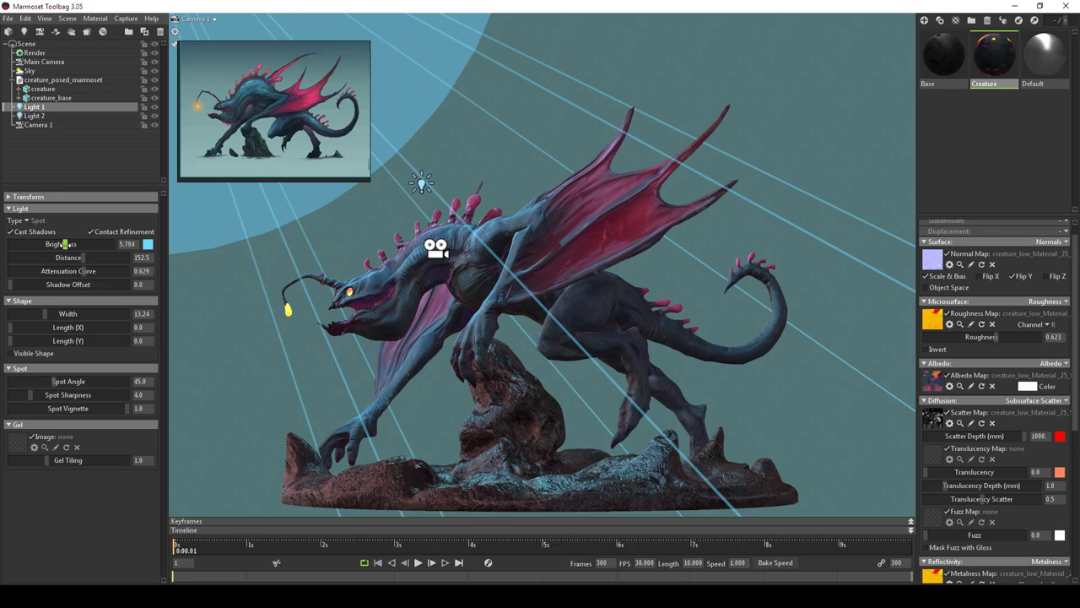
- Set Light 2's distance to 147.9, attenuation curve to 0.812 and brightness to 2.235, with contact refinement enabled
{"action": "left_click", "coordinate": [34, 116]}
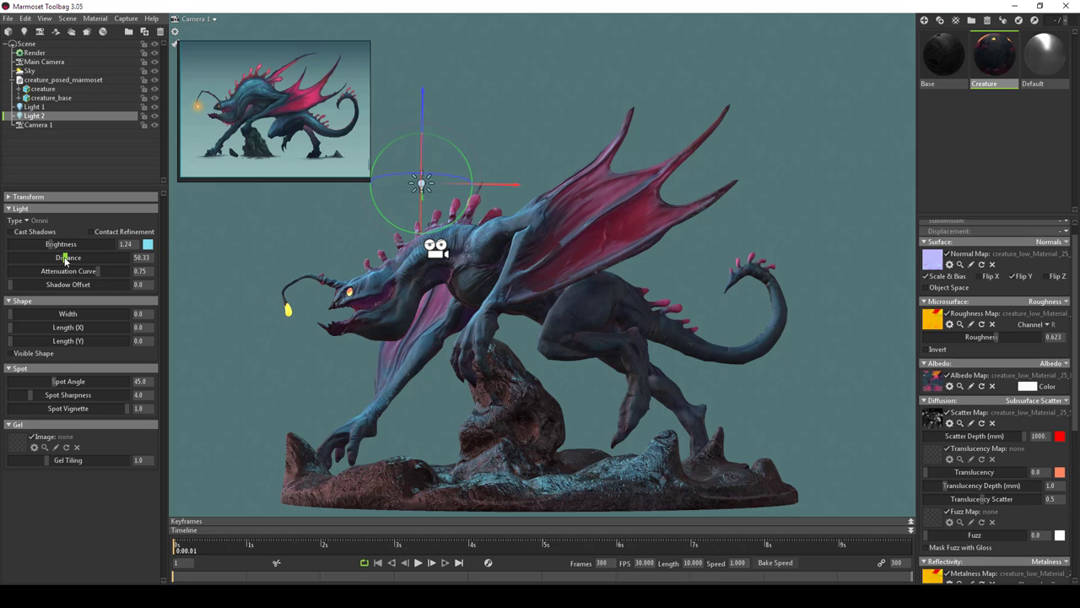
{"action": "left_click_drag", "start_coordinate": [66, 257], "coordinate": [106, 272]}
{"action": "left_click", "coordinate": [90, 231]}
{"action": "mouse_move", "coordinate": [58, 243]}
{"action": "left_mouse_down"}
{"action": "mouse_move", "coordinate": [80, 243]}
{"action": "mouse_move", "coordinate": [30, 243]}
{"action": "mouse_move", "coordinate": [59, 244]}
{"action": "left_mouse_up"}
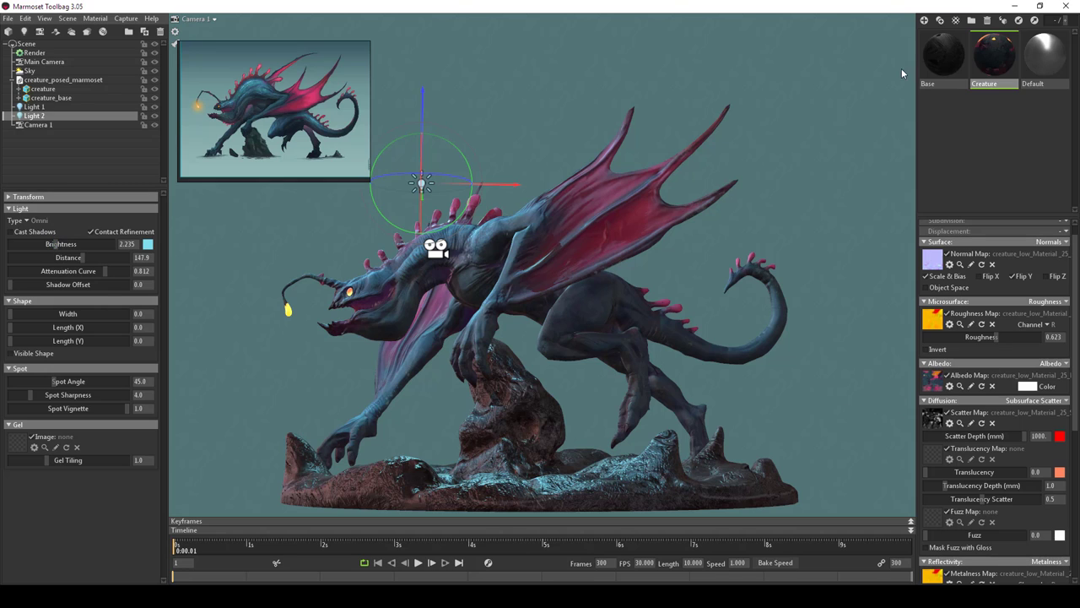
- Lower the Base material's roughness to 0.222
{"action": "left_click", "coordinate": [932, 56]}
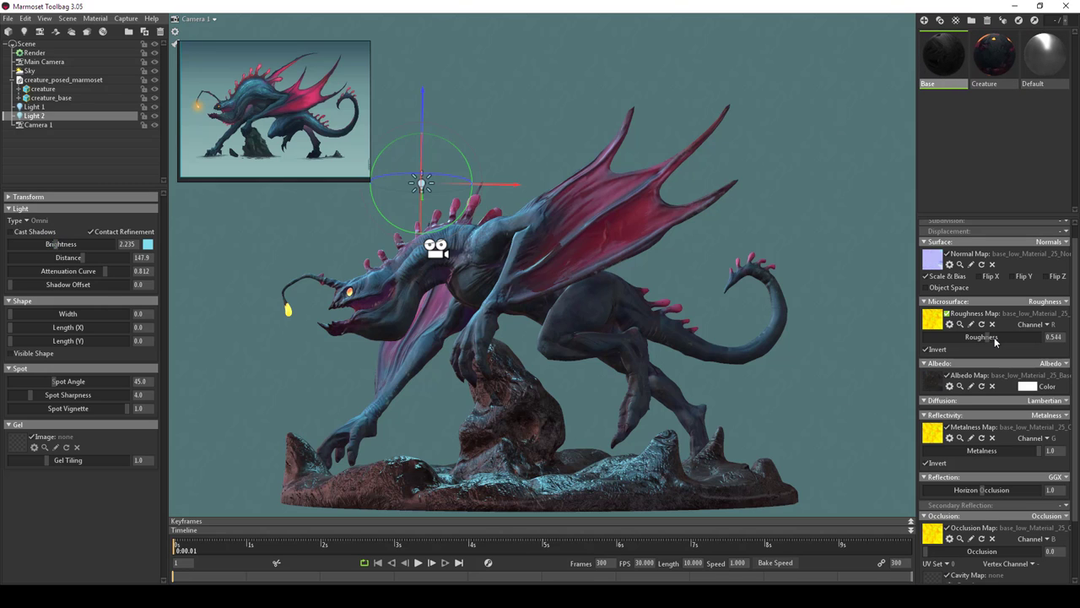
{"action": "left_click_drag", "start_coordinate": [994, 339], "coordinate": [951, 336]}
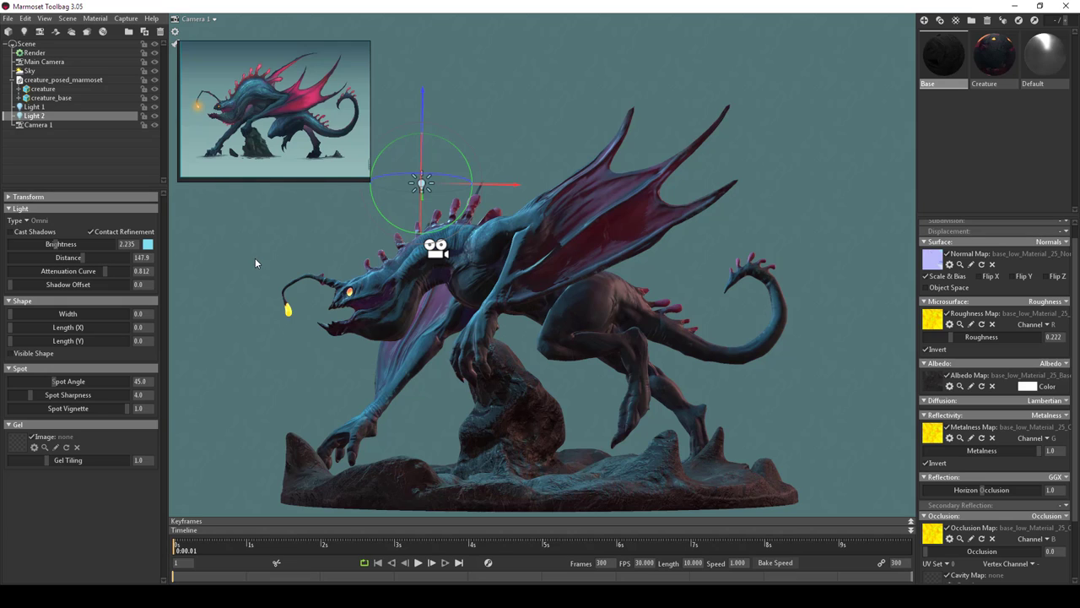
- Try other hues for the omni light, Light 2, and settle on light cyan (81e6ee)
{"action": "left_click", "coordinate": [148, 244]}
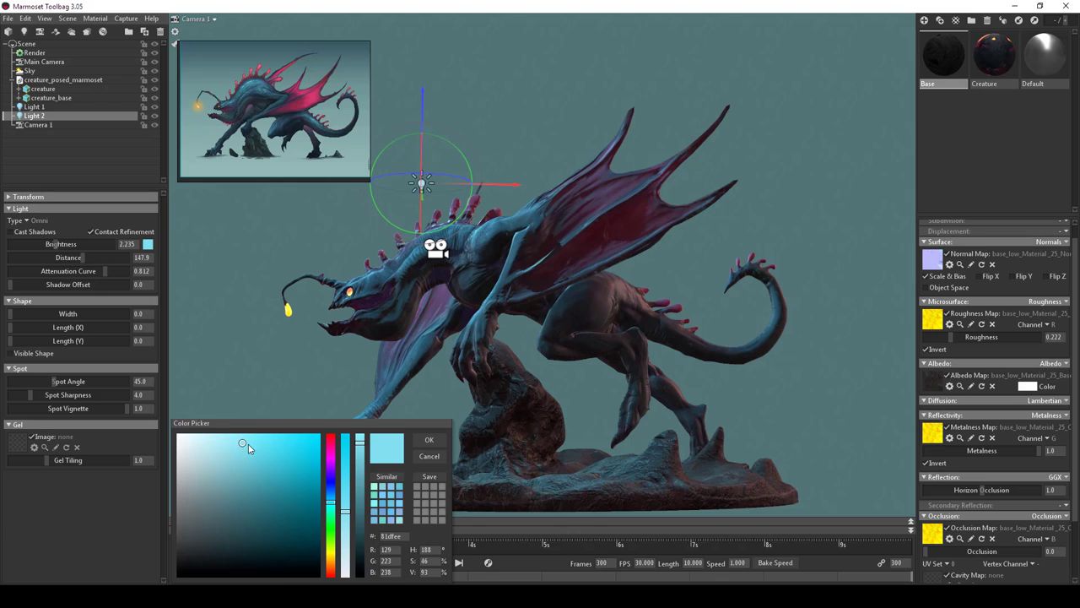
{"action": "left_click_drag", "start_coordinate": [329, 506], "coordinate": [337, 433]}
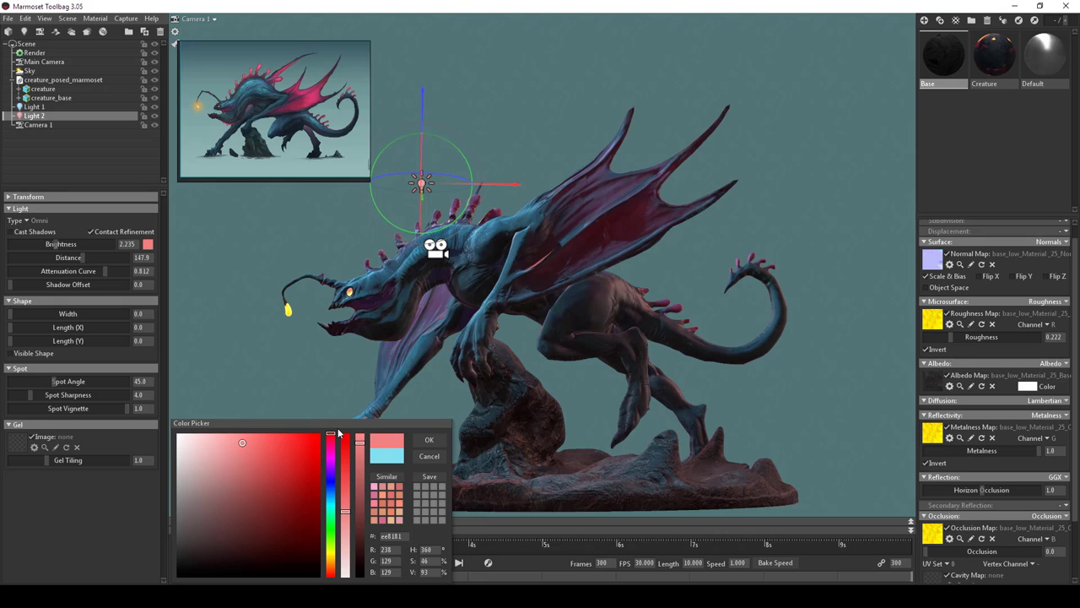
{"action": "left_click_drag", "start_coordinate": [337, 447], "coordinate": [341, 505]}
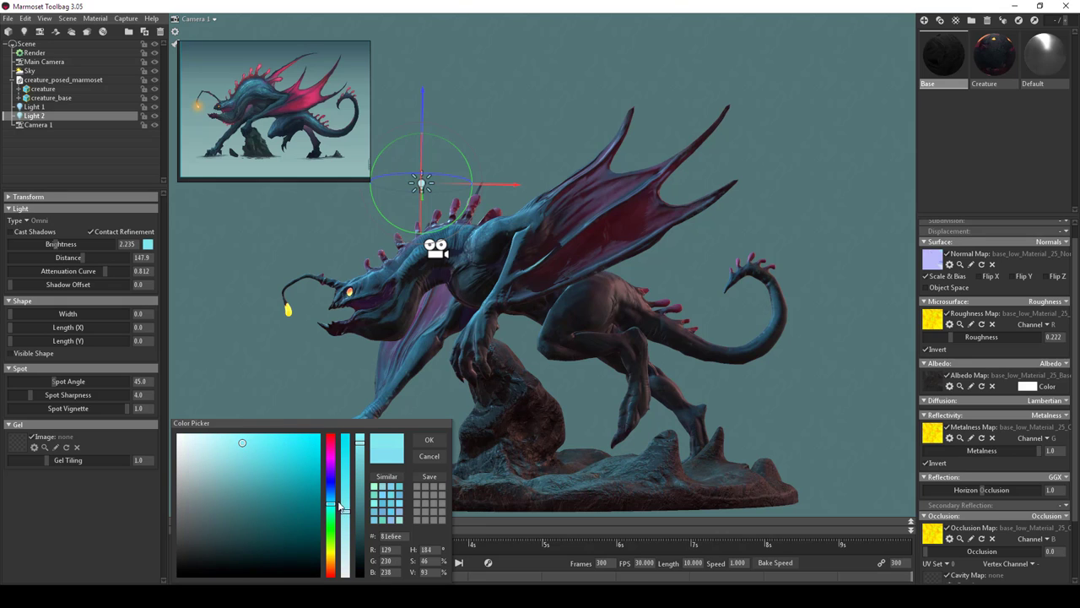
{"action": "left_click", "coordinate": [425, 447]}
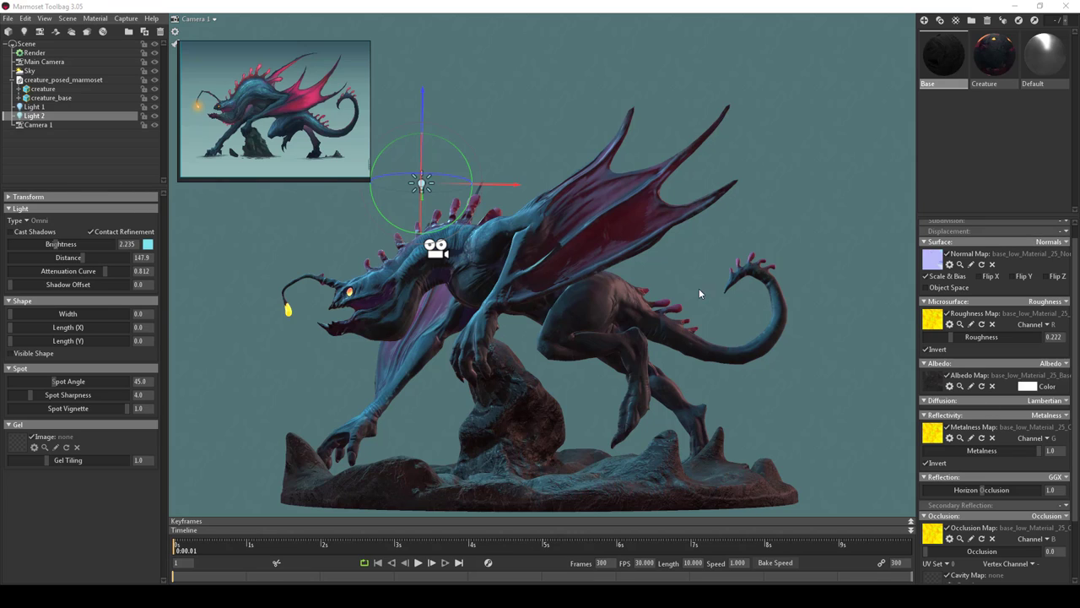
- Set the Creature material's translucency to 0.613, translucency depth to 11.39 mm and translucency scatter to 0.95
{"action": "left_click", "coordinate": [992, 58]}
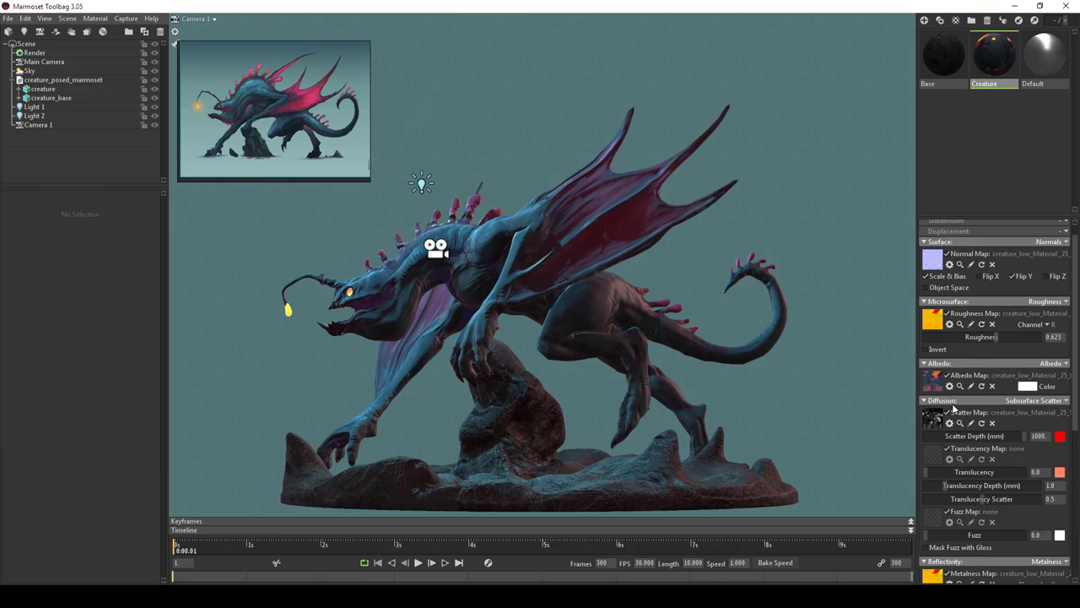
{"action": "scroll", "coordinate": [954, 408], "scroll_direction": "down", "scroll_amount": 2}
{"action": "left_click_drag", "start_coordinate": [927, 419], "coordinate": [1074, 429]}
{"action": "left_click_drag", "start_coordinate": [933, 424], "coordinate": [1079, 430]}
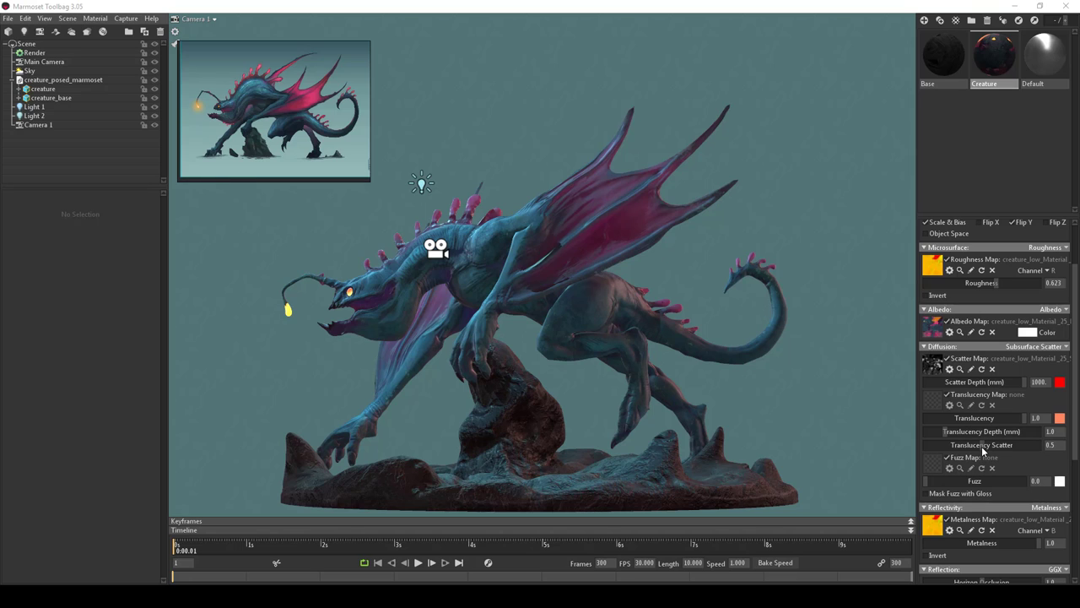
{"action": "left_click_drag", "start_coordinate": [982, 446], "coordinate": [902, 433]}
{"action": "left_click_drag", "start_coordinate": [1057, 451], "coordinate": [1032, 448]}
{"action": "mouse_move", "coordinate": [946, 433]}
{"action": "left_mouse_down"}
{"action": "mouse_move", "coordinate": [1048, 436]}
{"action": "mouse_move", "coordinate": [896, 426]}
{"action": "mouse_move", "coordinate": [1034, 432]}
{"action": "mouse_move", "coordinate": [947, 432]}
{"action": "mouse_move", "coordinate": [966, 432]}
{"action": "mouse_move", "coordinate": [889, 414]}
{"action": "mouse_move", "coordinate": [1020, 419]}
{"action": "mouse_move", "coordinate": [987, 425]}
{"action": "left_mouse_up"}
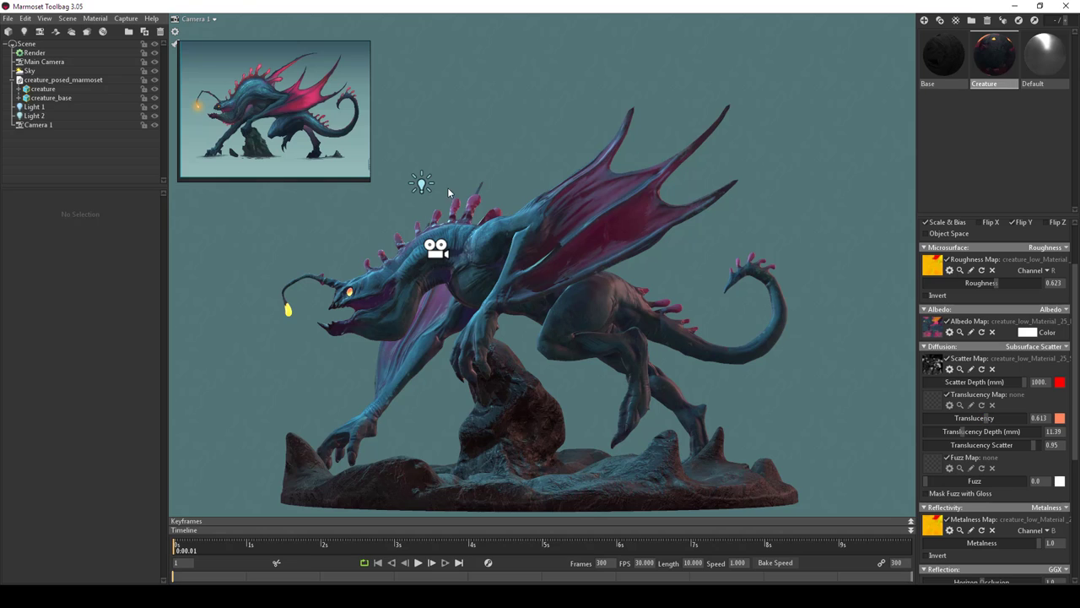
- Move Light 2 behind the creature, lower it to wing height and raise its brightness to 33.26
{"action": "left_click", "coordinate": [422, 182]}
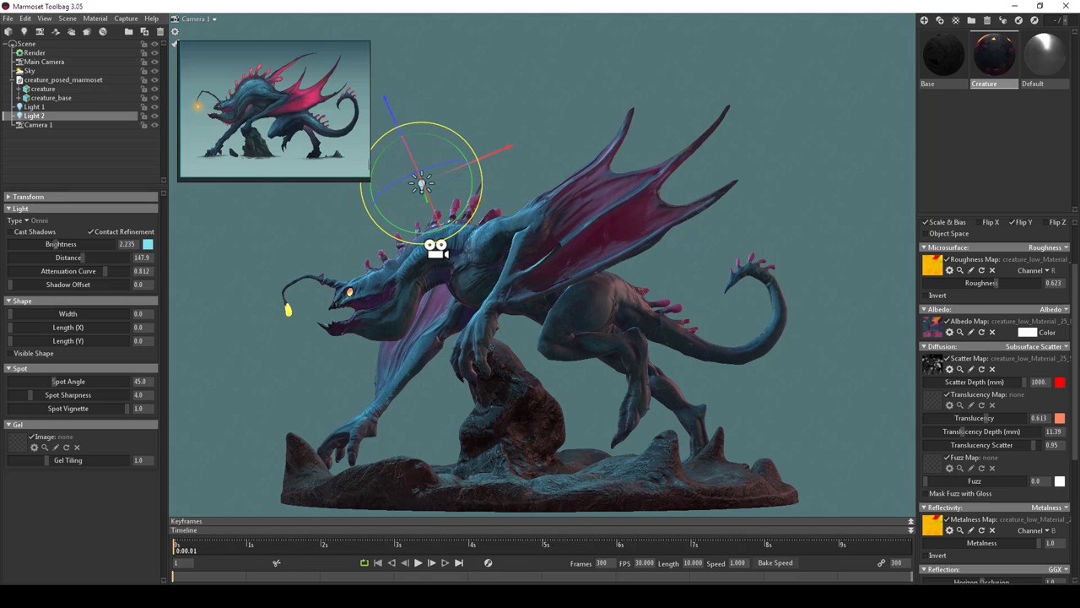
{"action": "left_click_drag", "start_coordinate": [478, 159], "coordinate": [734, 239]}
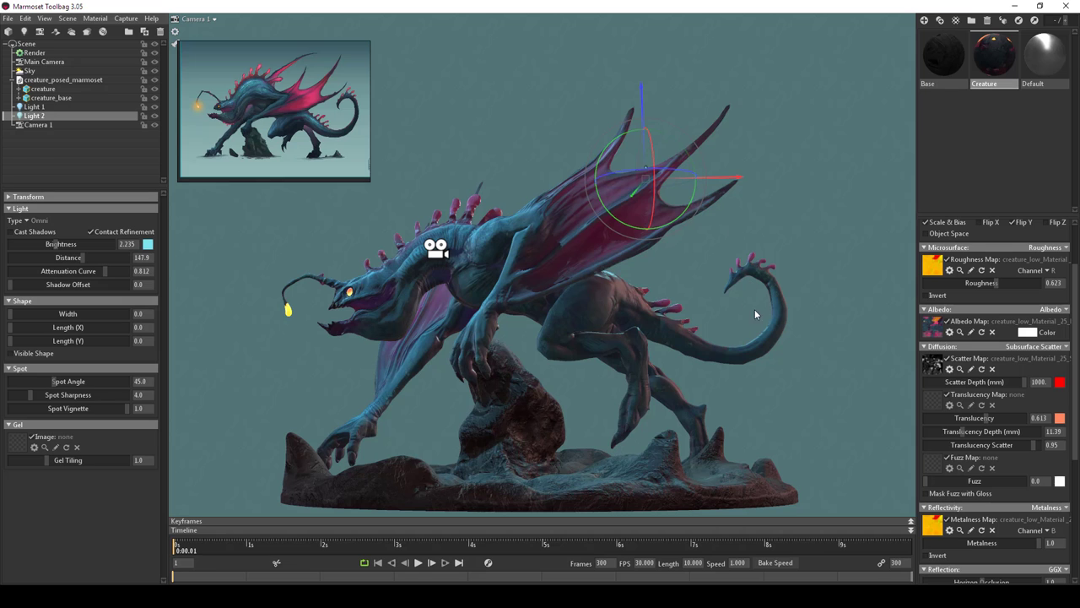
{"action": "left_click_drag", "start_coordinate": [752, 320], "coordinate": [556, 433]}
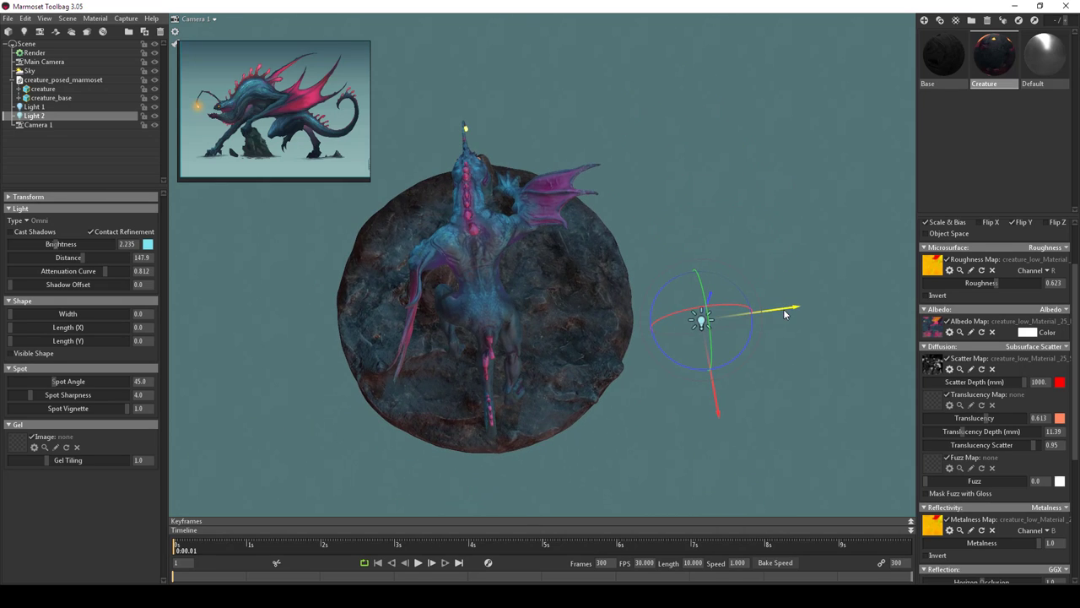
{"action": "left_click_drag", "start_coordinate": [784, 314], "coordinate": [663, 346]}
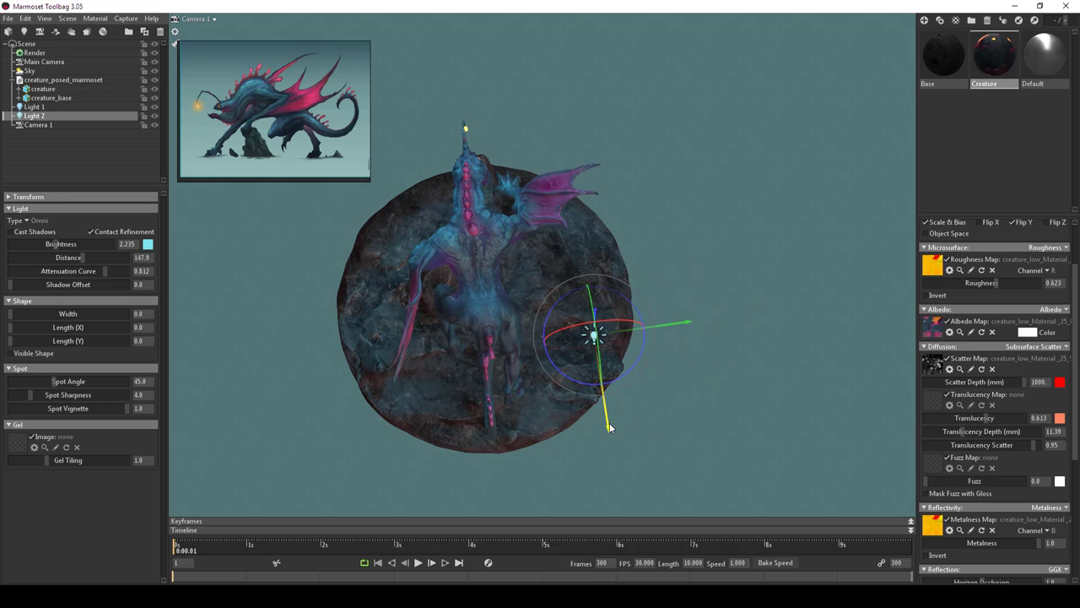
{"action": "left_click_drag", "start_coordinate": [611, 428], "coordinate": [593, 366]}
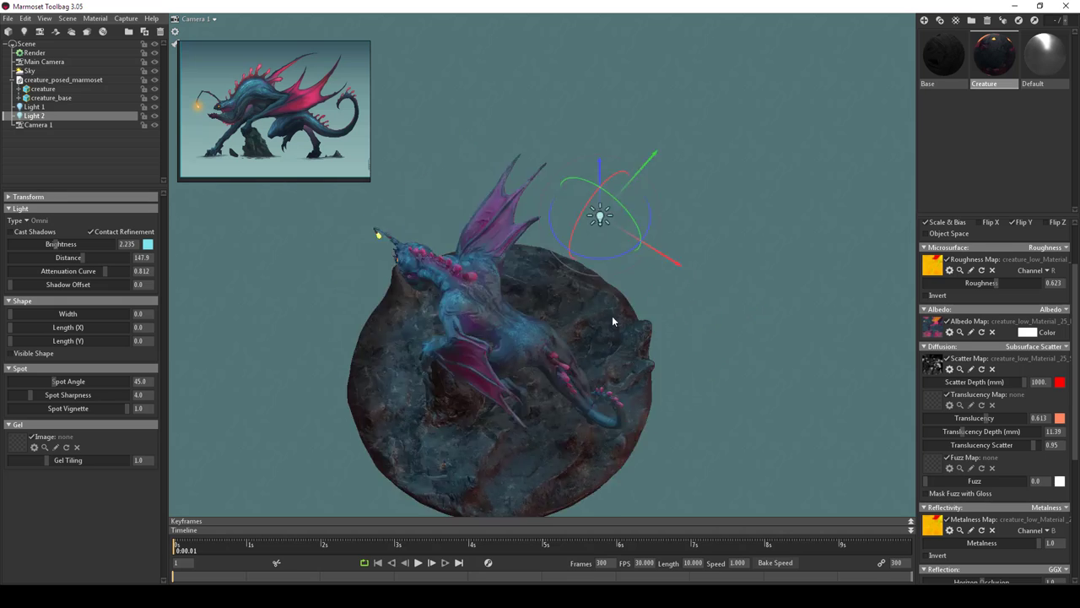
{"action": "left_click_drag", "start_coordinate": [614, 320], "coordinate": [612, 234]}
{"action": "right_click_drag", "start_coordinate": [613, 235], "coordinate": [635, 277]}
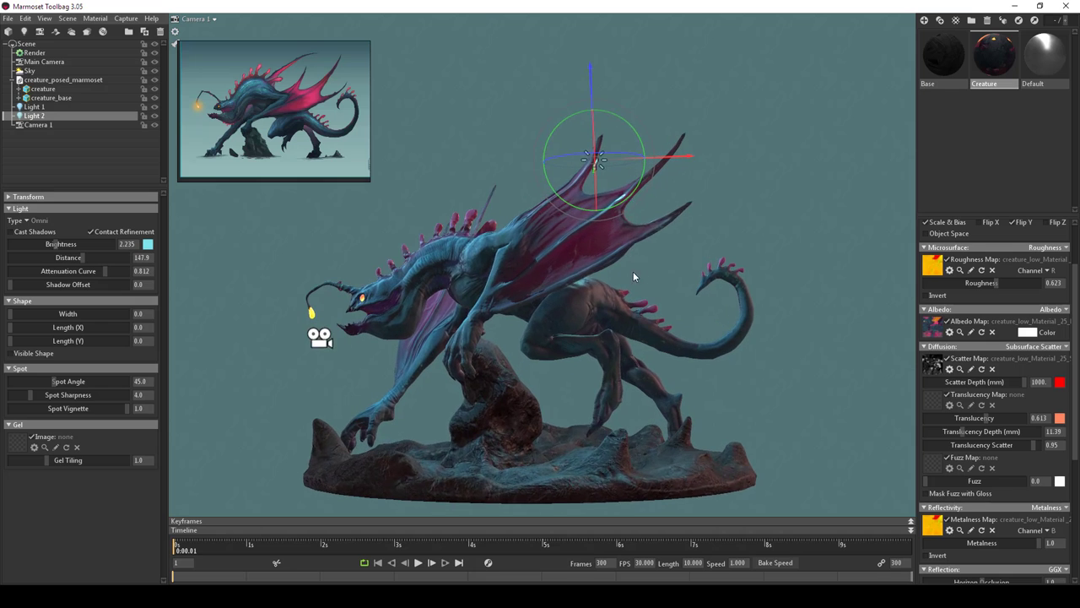
{"action": "left_click_drag", "start_coordinate": [632, 271], "coordinate": [649, 272]}
{"action": "left_click_drag", "start_coordinate": [584, 85], "coordinate": [588, 164]}
{"action": "left_click_drag", "start_coordinate": [626, 221], "coordinate": [535, 231]}
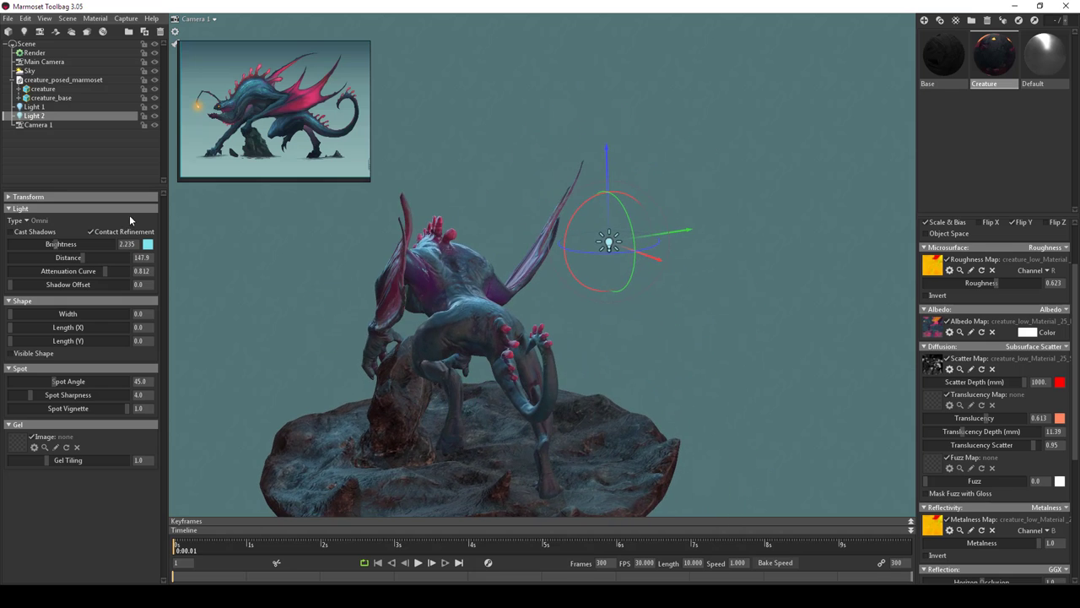
{"action": "left_click_drag", "start_coordinate": [63, 244], "coordinate": [88, 244]}
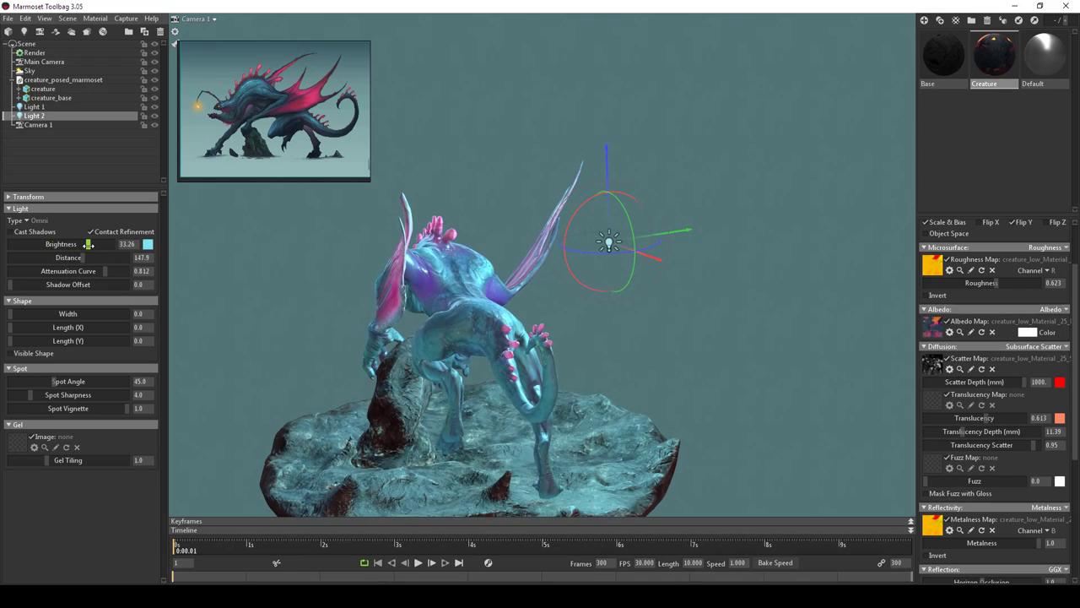
- Examine from the side how the omni light falls on the creature's wings, body and base
{"action": "left_click_drag", "start_coordinate": [316, 253], "coordinate": [395, 256]}
{"action": "scroll", "coordinate": [431, 260], "scroll_direction": "up", "scroll_amount": 2}
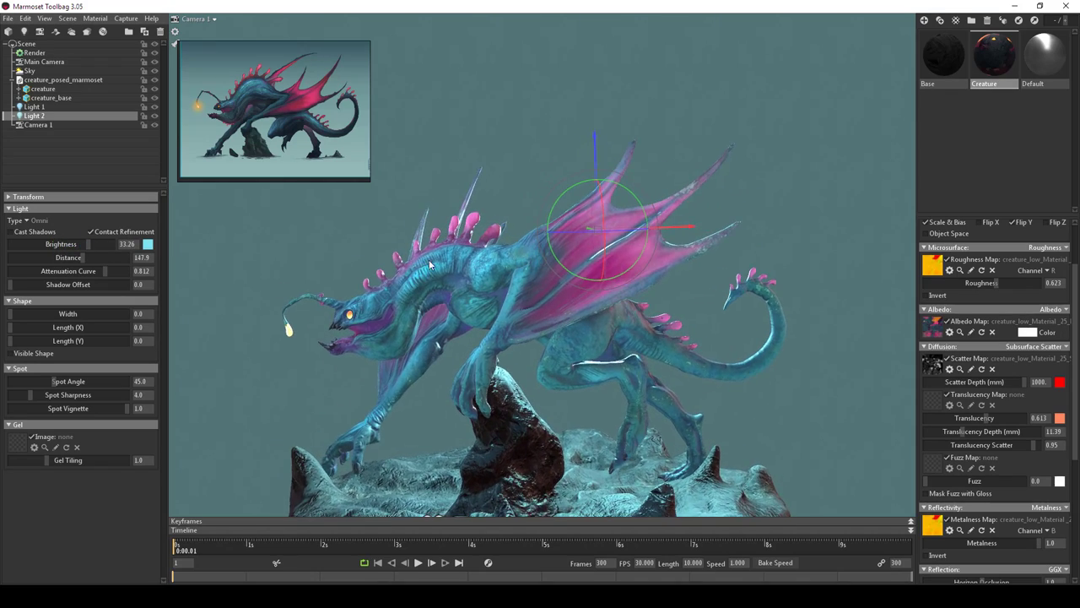
{"action": "middle_click_drag", "start_coordinate": [442, 263], "coordinate": [439, 232]}
{"action": "scroll", "coordinate": [439, 234], "scroll_direction": "up", "scroll_amount": 3}
{"action": "scroll", "coordinate": [447, 240], "scroll_direction": "down", "scroll_amount": 2}
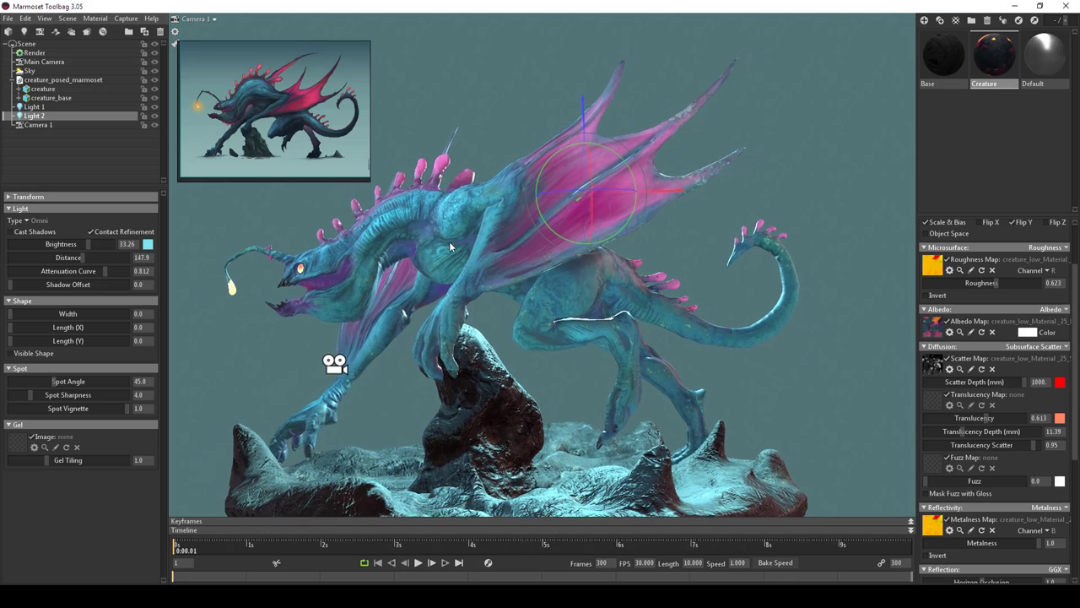
{"action": "middle_click_drag", "start_coordinate": [549, 282], "coordinate": [544, 277]}
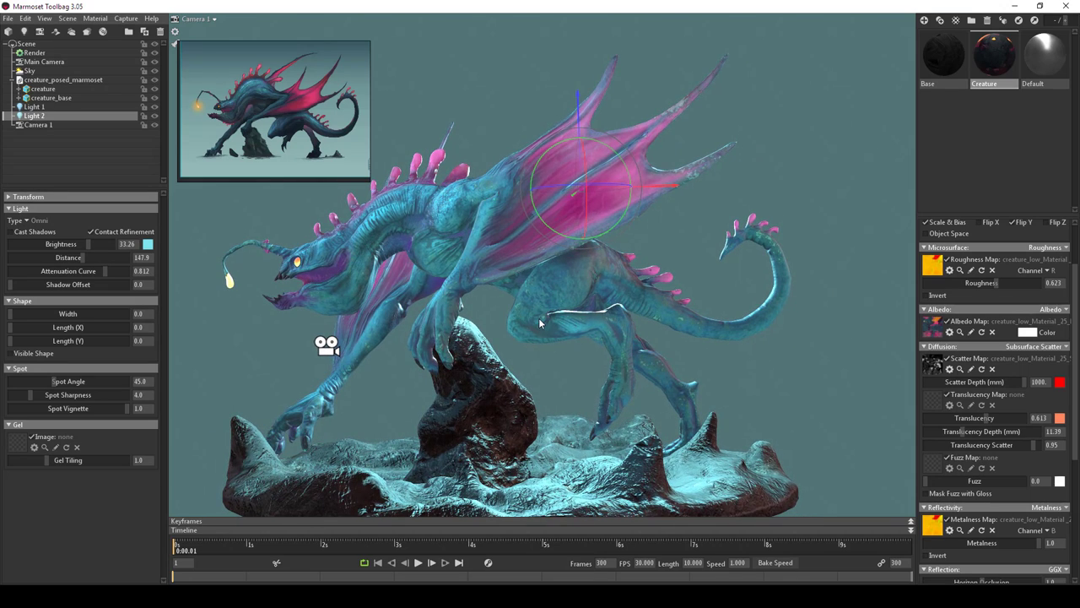
{"action": "left_click_drag", "start_coordinate": [596, 317], "coordinate": [619, 319]}
{"action": "scroll", "coordinate": [621, 318], "scroll_direction": "up", "scroll_amount": 3}
{"action": "middle_click_drag", "start_coordinate": [317, 324], "coordinate": [309, 319]}
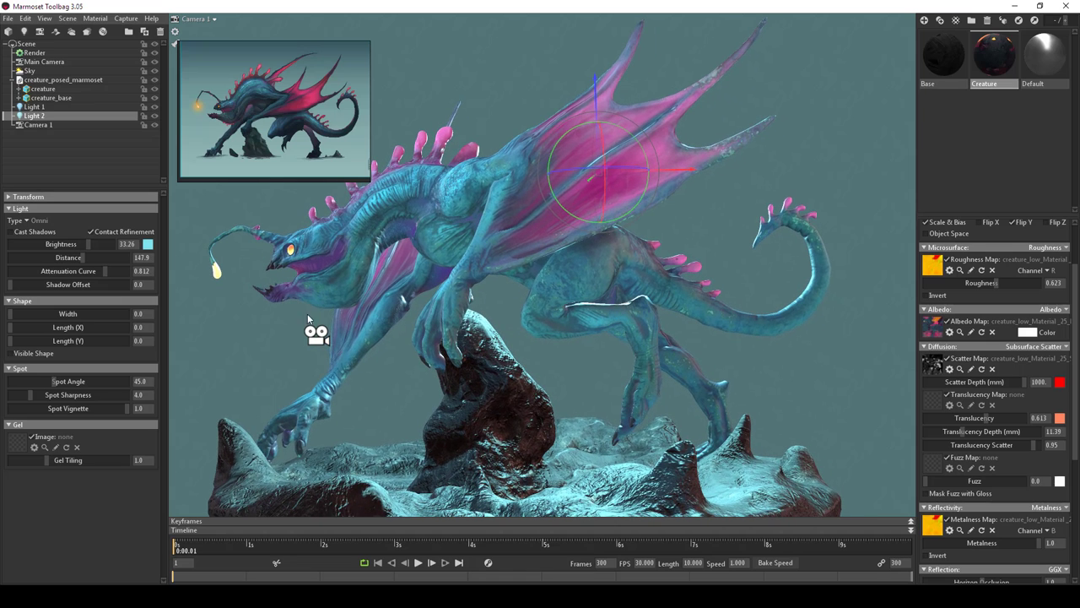
- Lower the spot light's brightness to 5.226 and rotate the sky lighting to 585.0
{"action": "left_click", "coordinate": [36, 106]}
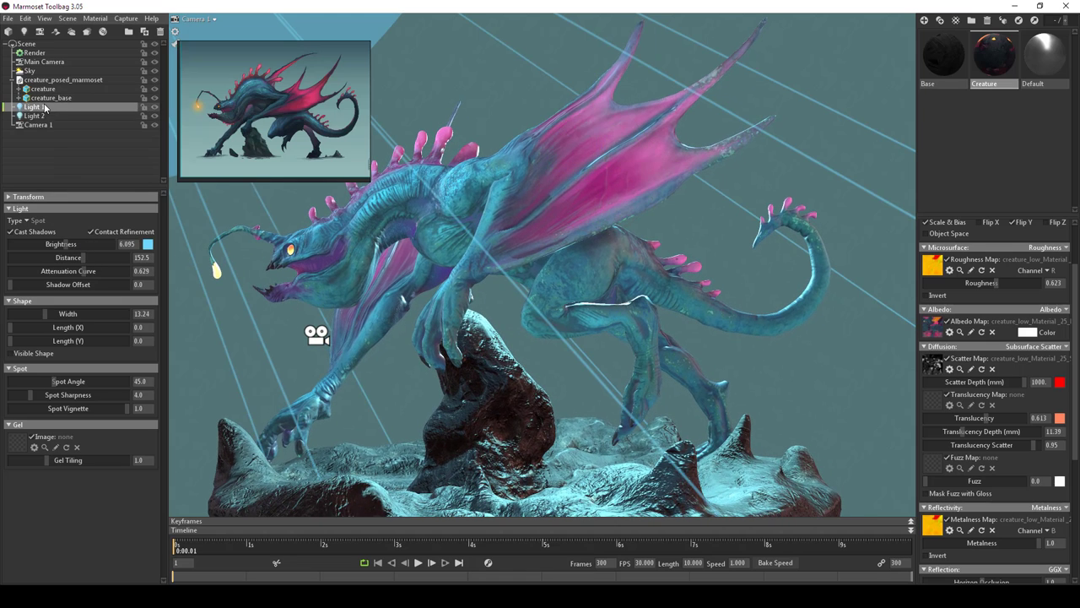
{"action": "mouse_move", "coordinate": [65, 244]}
{"action": "left_mouse_down"}
{"action": "mouse_move", "coordinate": [86, 244]}
{"action": "mouse_move", "coordinate": [60, 243]}
{"action": "left_mouse_up"}
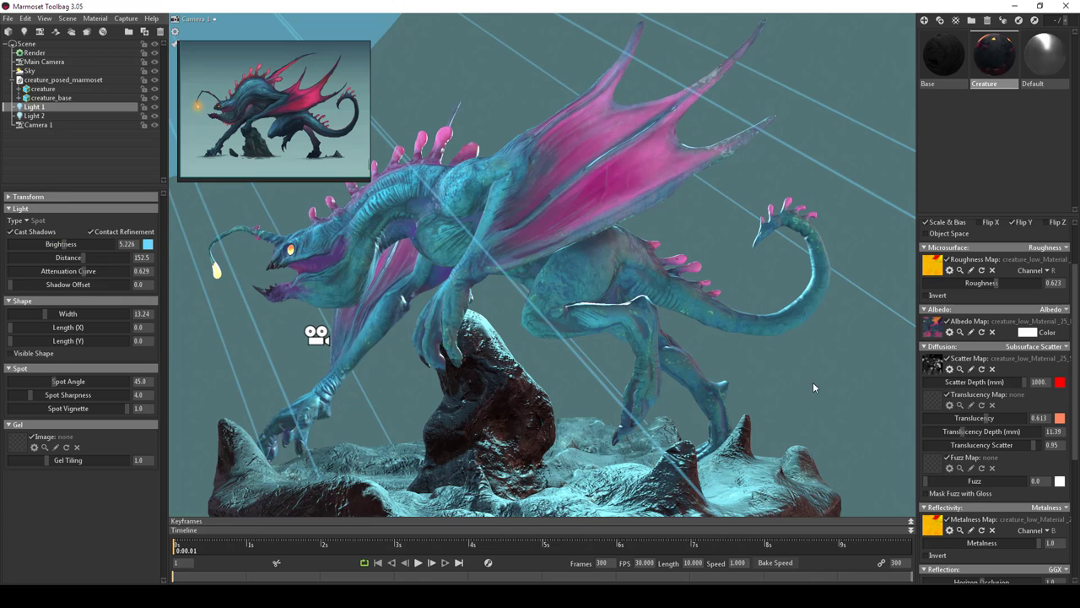
{"action": "left_click_drag", "start_coordinate": [790, 367], "coordinate": [265, 339]}
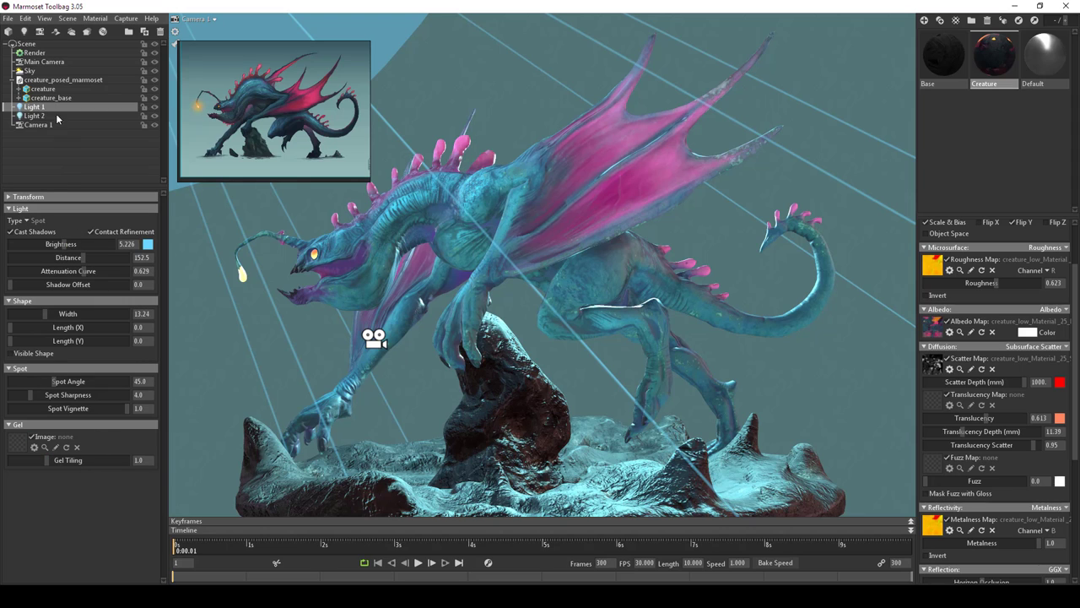
- Change the sky's backdrop color to near-black (1d2121)
{"action": "left_click", "coordinate": [30, 71]}
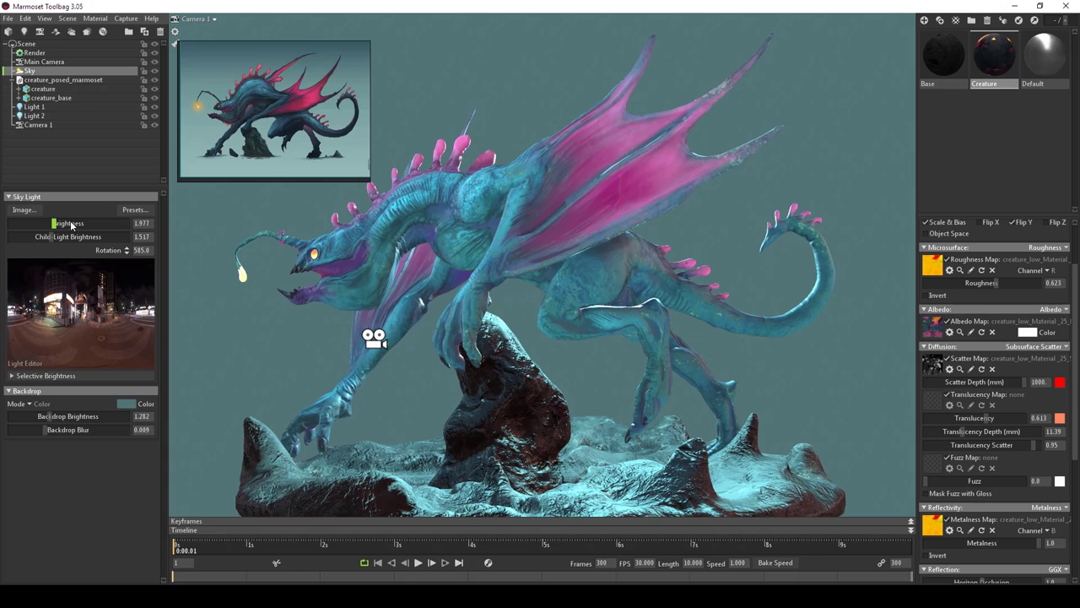
{"action": "left_click", "coordinate": [125, 404]}
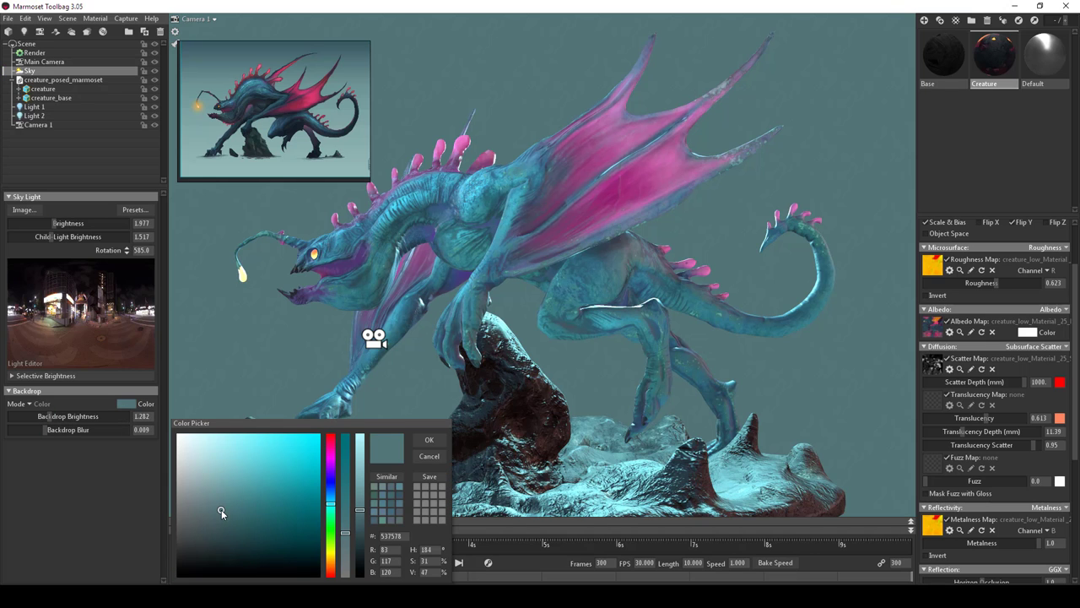
{"action": "mouse_move", "coordinate": [221, 509]}
{"action": "left_mouse_down"}
{"action": "mouse_move", "coordinate": [188, 574]}
{"action": "mouse_move", "coordinate": [193, 560]}
{"action": "left_mouse_up"}
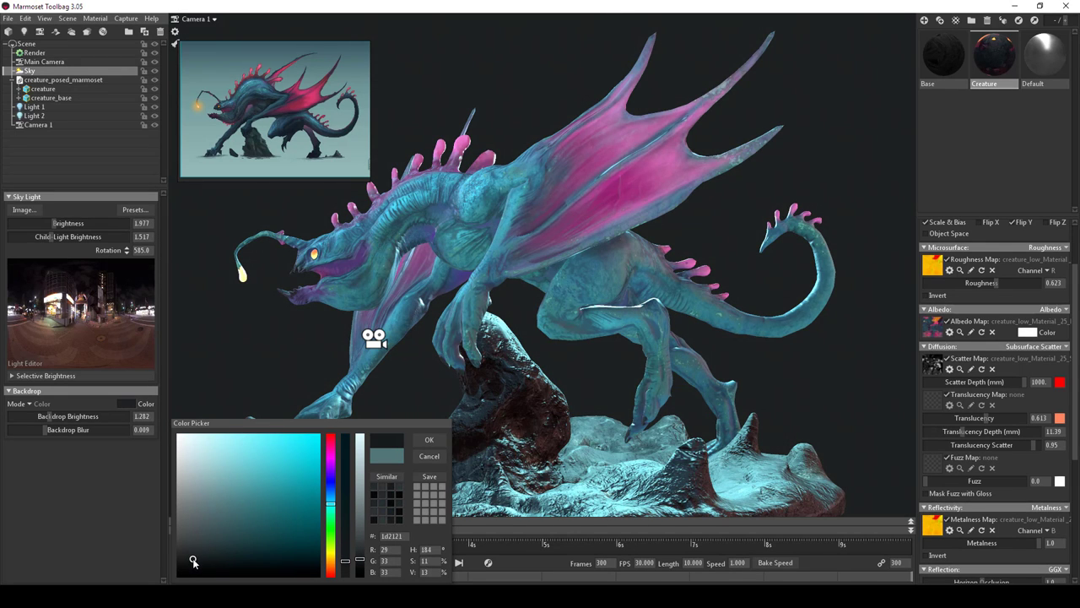
{"action": "left_click", "coordinate": [427, 440]}
- Rotate the sky lighting to 606.5 and set the Creature material's translucency to 0.0
{"action": "left_click_drag", "start_coordinate": [650, 372], "coordinate": [550, 360]}
{"action": "left_click_drag", "start_coordinate": [277, 320], "coordinate": [302, 338], "text": "shift"}
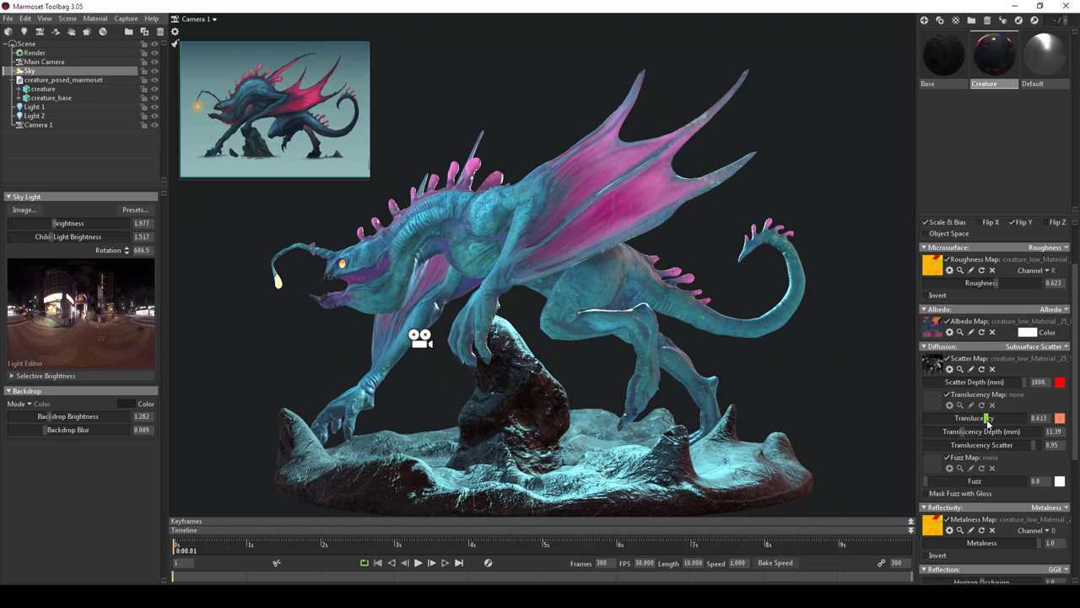
{"action": "mouse_move", "coordinate": [989, 422]}
{"action": "left_mouse_down"}
{"action": "mouse_move", "coordinate": [957, 417]}
{"action": "mouse_move", "coordinate": [1046, 421]}
{"action": "mouse_move", "coordinate": [884, 427]}
{"action": "left_mouse_up"}
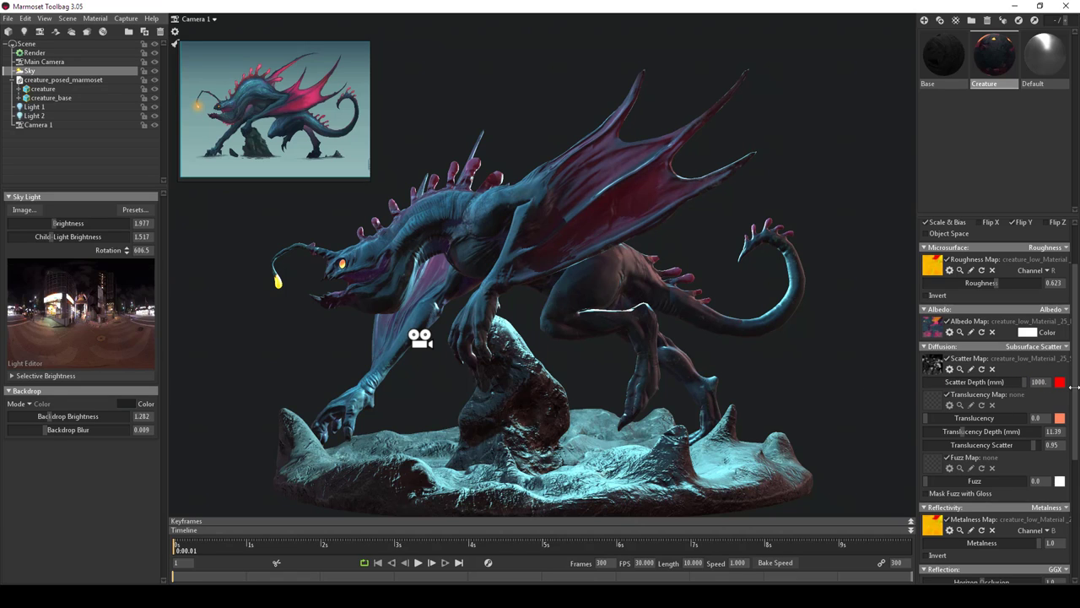
- Set the Creature material's translucency to 0.238, translucency depth to 53.17 mm and translucency scatter to 0.475
{"action": "left_click_drag", "start_coordinate": [926, 422], "coordinate": [945, 418]}
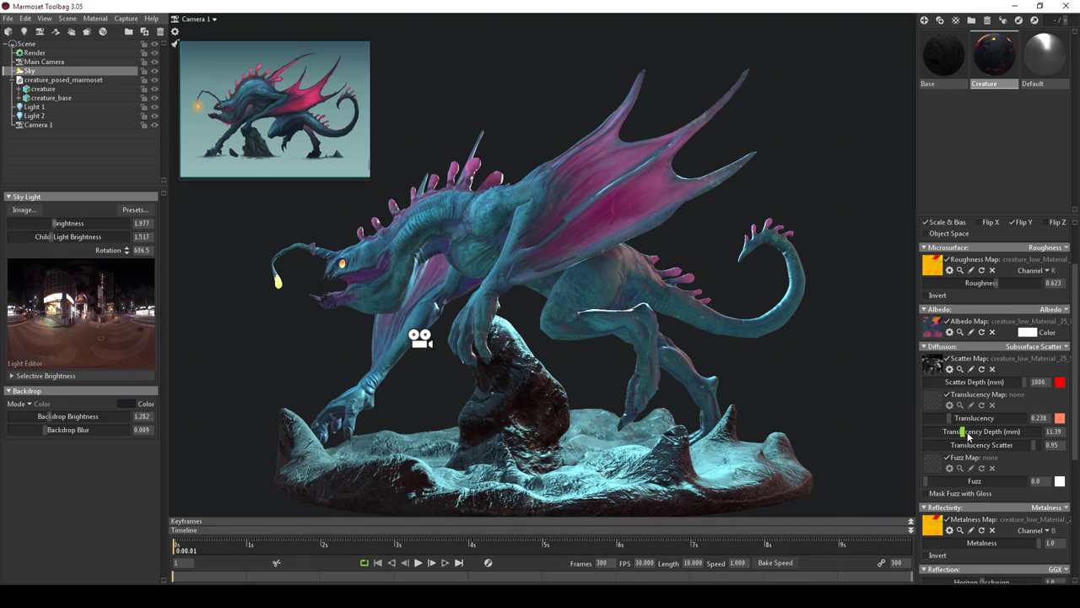
{"action": "left_click_drag", "start_coordinate": [966, 431], "coordinate": [899, 431]}
{"action": "left_click_drag", "start_coordinate": [1028, 431], "coordinate": [979, 445]}
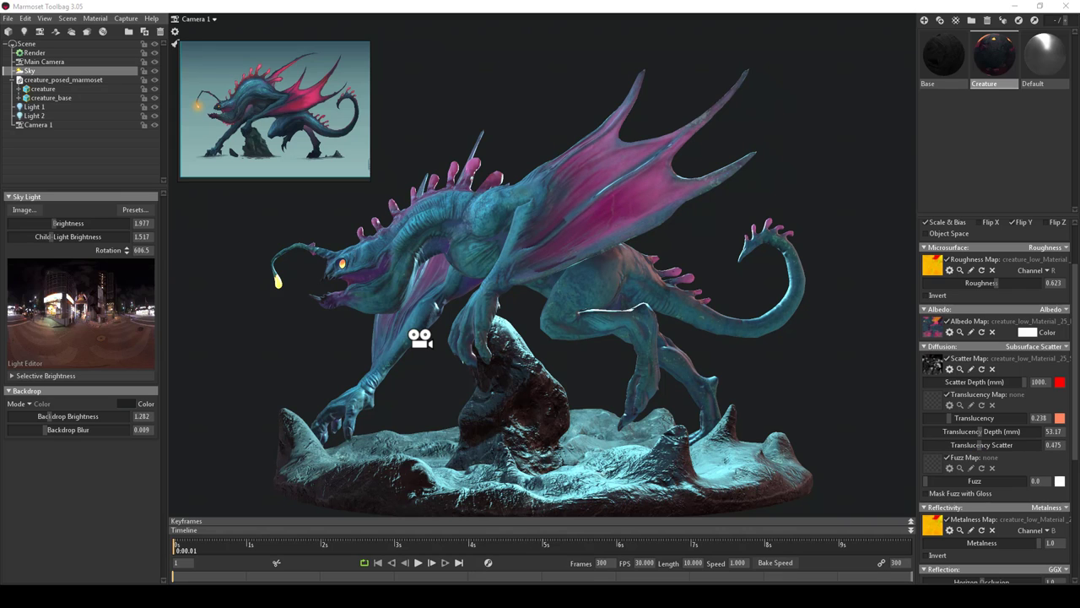
- Change the omni light behind the creature to a Directional light
{"action": "right_click_drag", "start_coordinate": [673, 347], "coordinate": [664, 336], "text": "alt"}
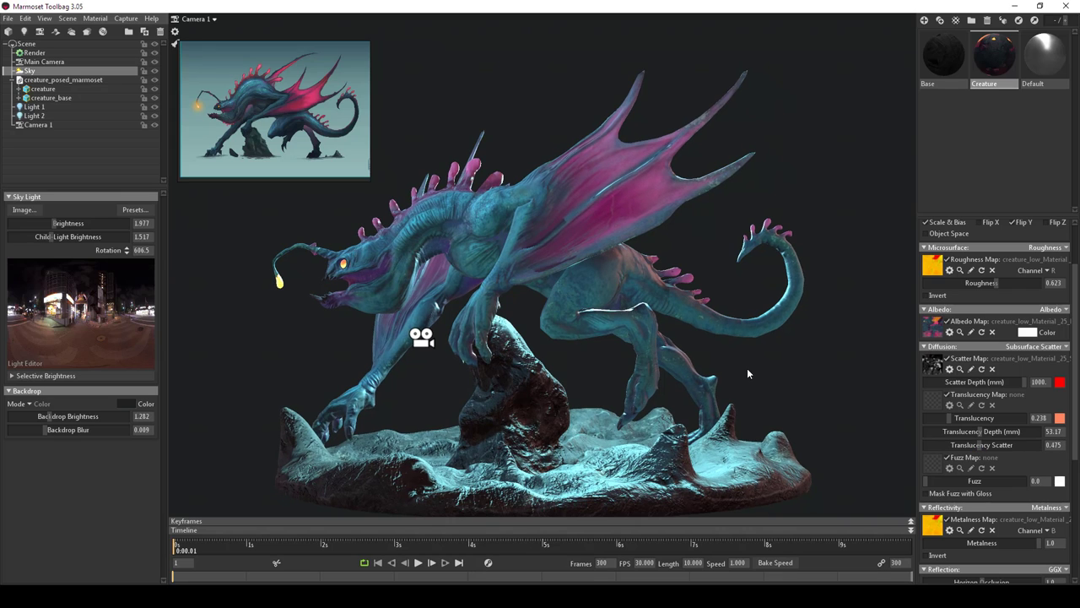
{"action": "scroll", "coordinate": [747, 374], "scroll_direction": "down", "scroll_amount": 10}
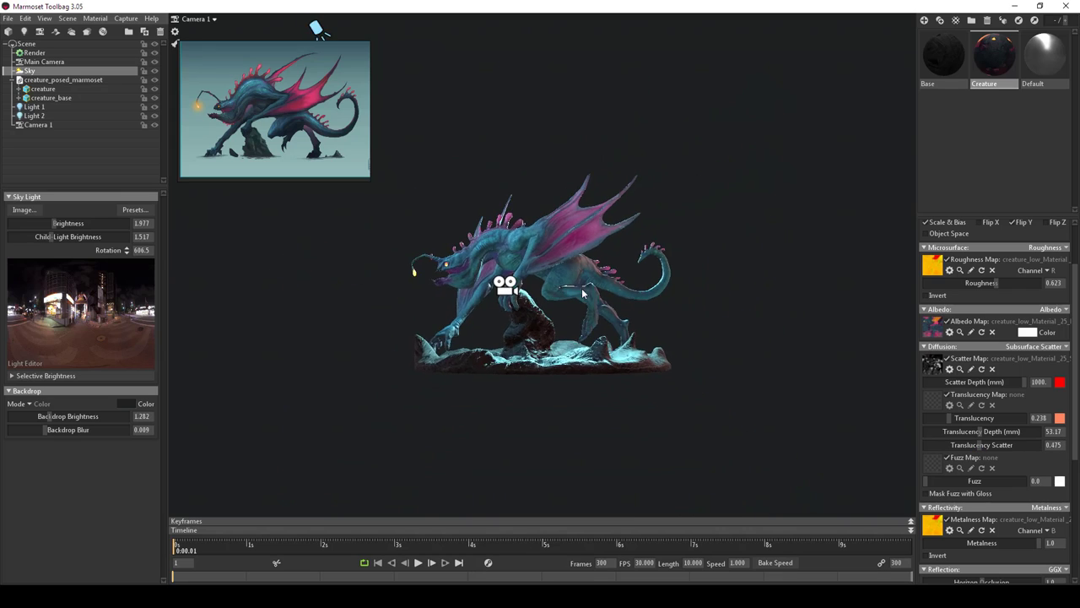
{"action": "left_click_drag", "start_coordinate": [521, 398], "coordinate": [562, 369]}
{"action": "left_click", "coordinate": [587, 319]}
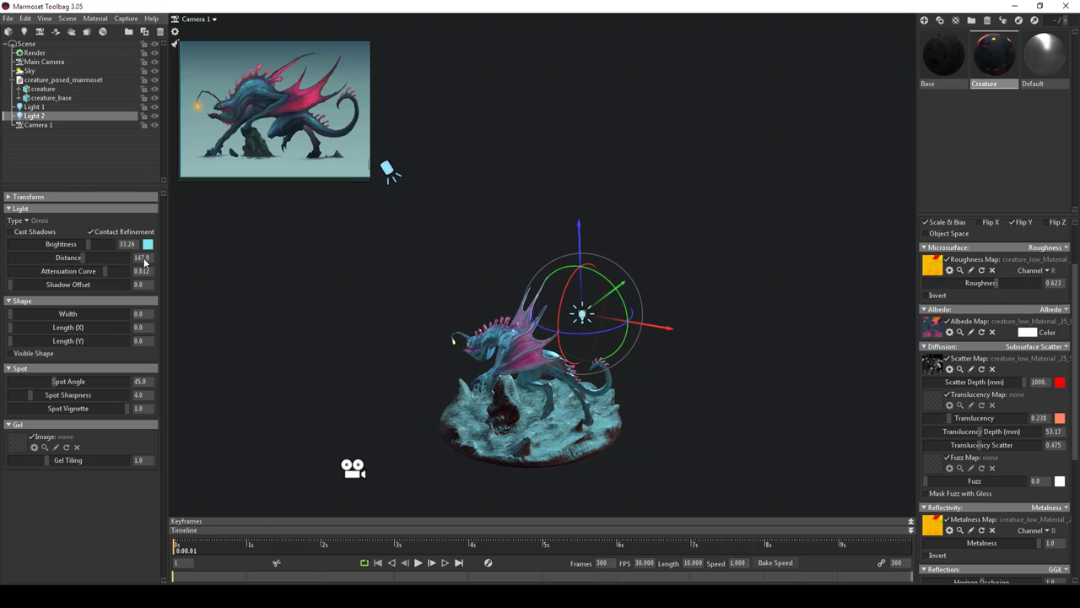
{"action": "left_click", "coordinate": [40, 222]}
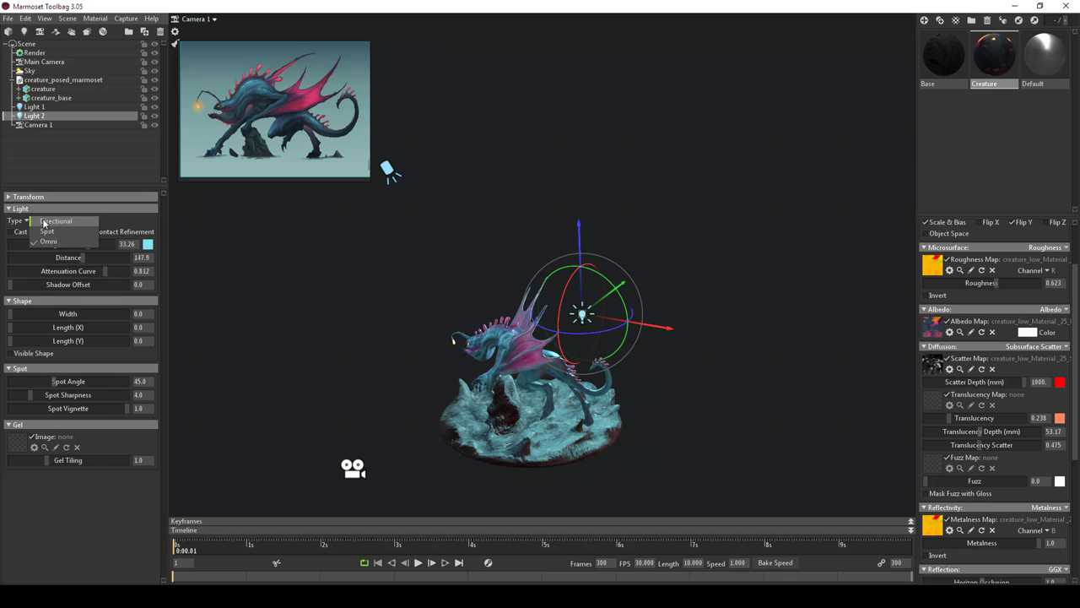
{"action": "left_click", "coordinate": [50, 221]}
- Rotate the directional light toward the creature and move it back, checking its effect on the wings and base
{"action": "left_click_drag", "start_coordinate": [419, 369], "coordinate": [629, 369]}
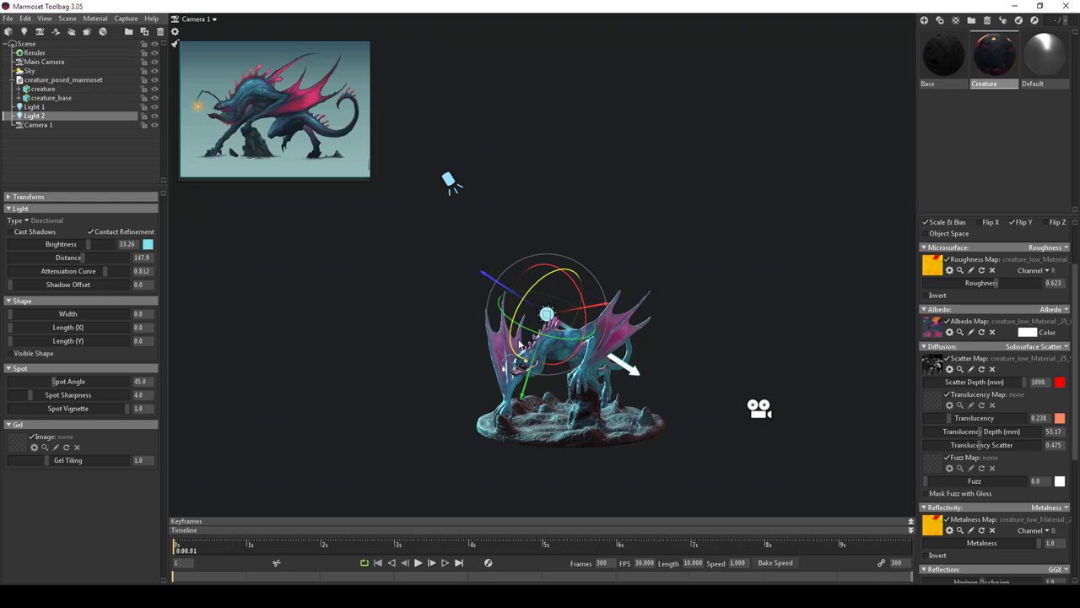
{"action": "left_click_drag", "start_coordinate": [480, 272], "coordinate": [337, 246]}
{"action": "left_click_drag", "start_coordinate": [675, 308], "coordinate": [576, 323]}
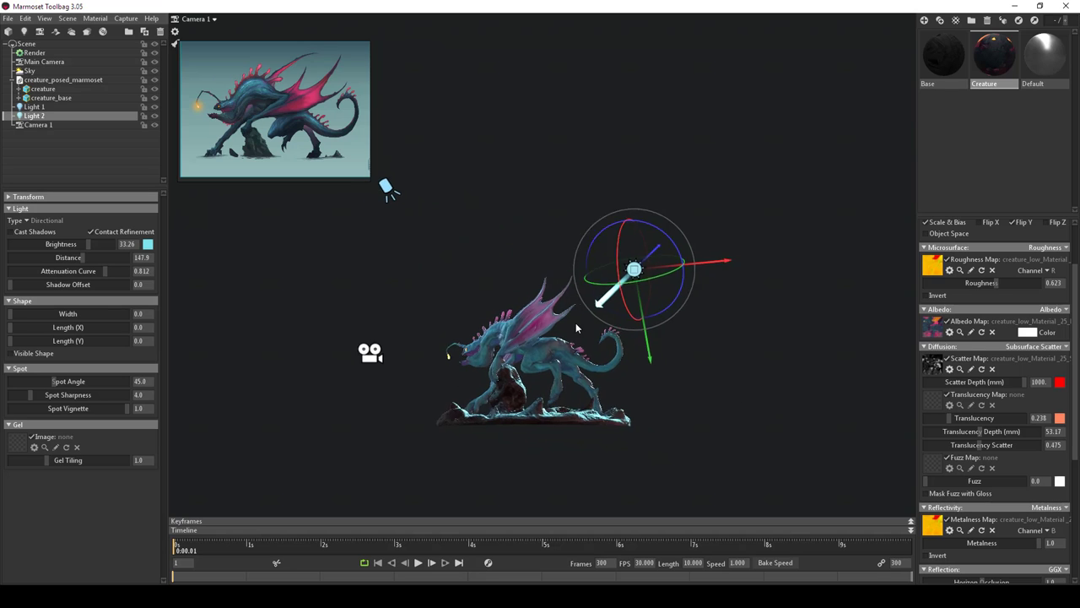
{"action": "right_click_drag", "start_coordinate": [576, 323], "coordinate": [562, 380]}
{"action": "left_click_drag", "start_coordinate": [562, 380], "coordinate": [651, 389]}
{"action": "middle_click_drag", "start_coordinate": [652, 388], "coordinate": [603, 306]}
{"action": "right_click_drag", "start_coordinate": [602, 306], "coordinate": [502, 343]}
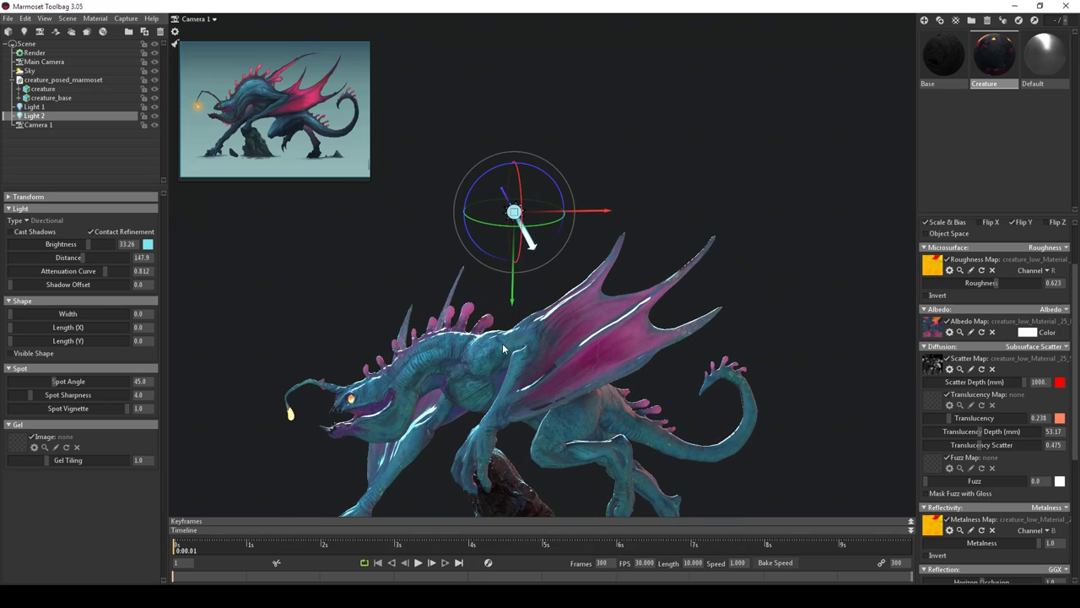
{"action": "middle_click_drag", "start_coordinate": [502, 343], "coordinate": [482, 232]}
{"action": "right_click_drag", "start_coordinate": [482, 232], "coordinate": [490, 256]}
{"action": "left_click_drag", "start_coordinate": [490, 257], "coordinate": [529, 274]}
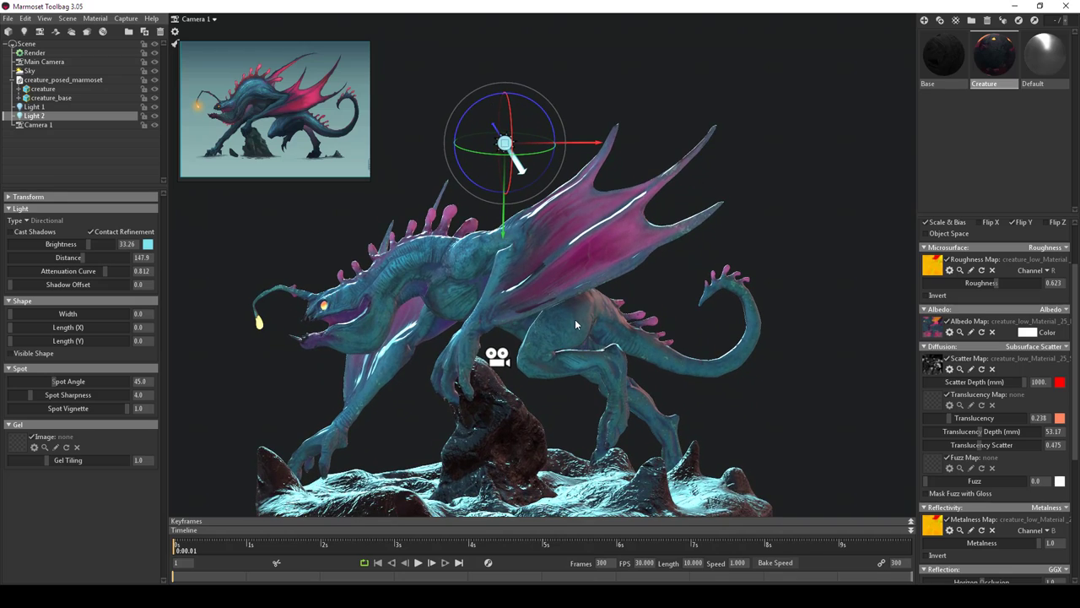
- Lower the directional light's brightness to 11.8 and rotate it to aim straight down in the side view
{"action": "left_click_drag", "start_coordinate": [575, 319], "coordinate": [520, 349]}
{"action": "left_click", "coordinate": [74, 244]}
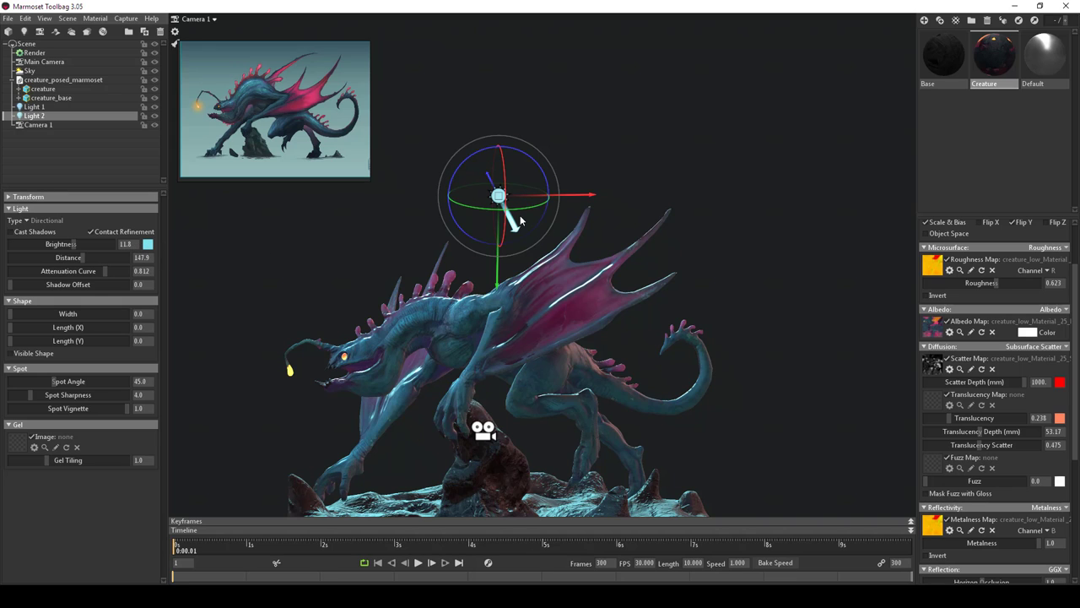
{"action": "left_click_drag", "start_coordinate": [525, 208], "coordinate": [501, 224]}
- Change the directional light's color to saturated orange (ff7800) and rotate the light so it only grazes the base
{"action": "left_click", "coordinate": [148, 244]}
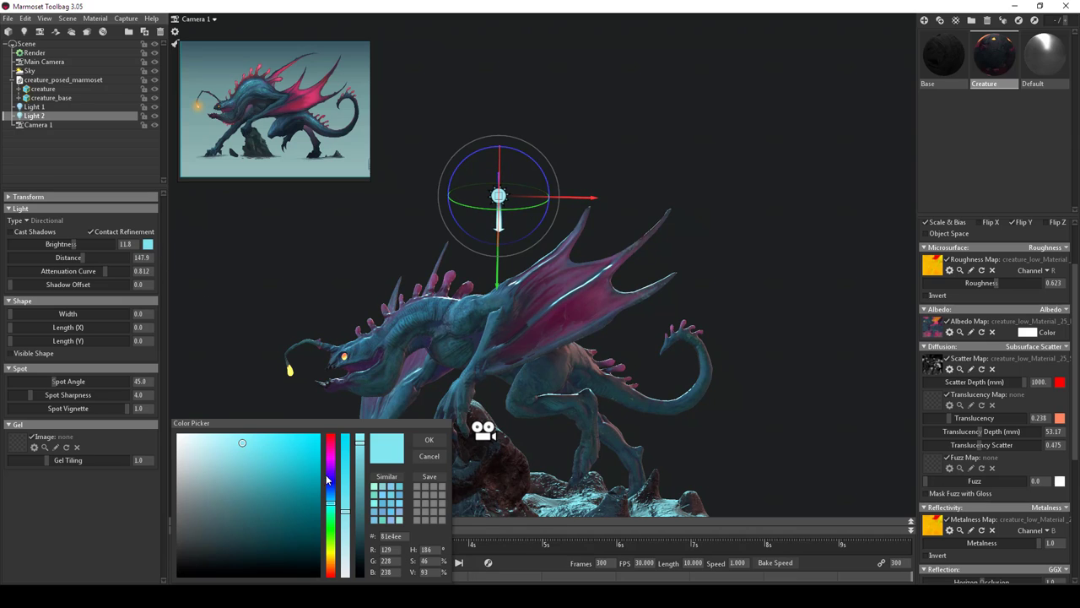
{"action": "left_click_drag", "start_coordinate": [332, 453], "coordinate": [331, 443]}
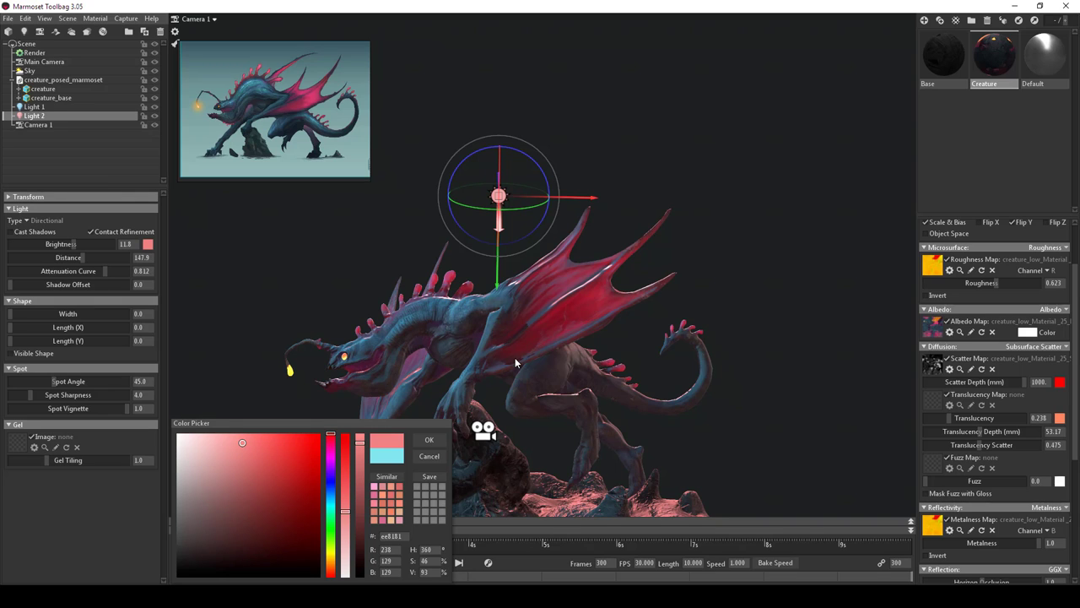
{"action": "middle_click_drag", "start_coordinate": [595, 384], "coordinate": [620, 307]}
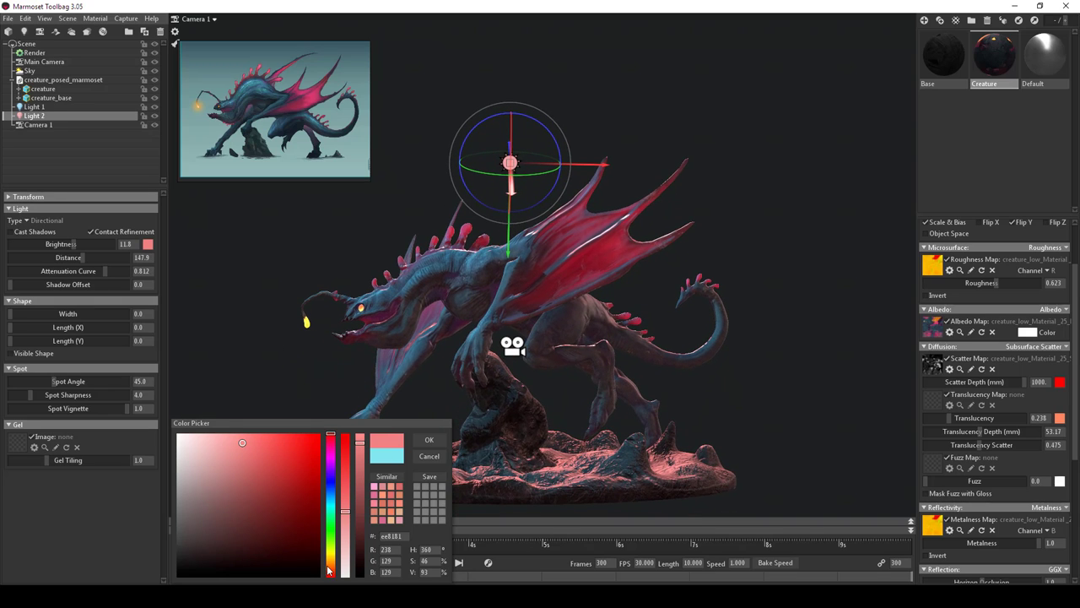
{"action": "left_click_drag", "start_coordinate": [328, 571], "coordinate": [331, 571]}
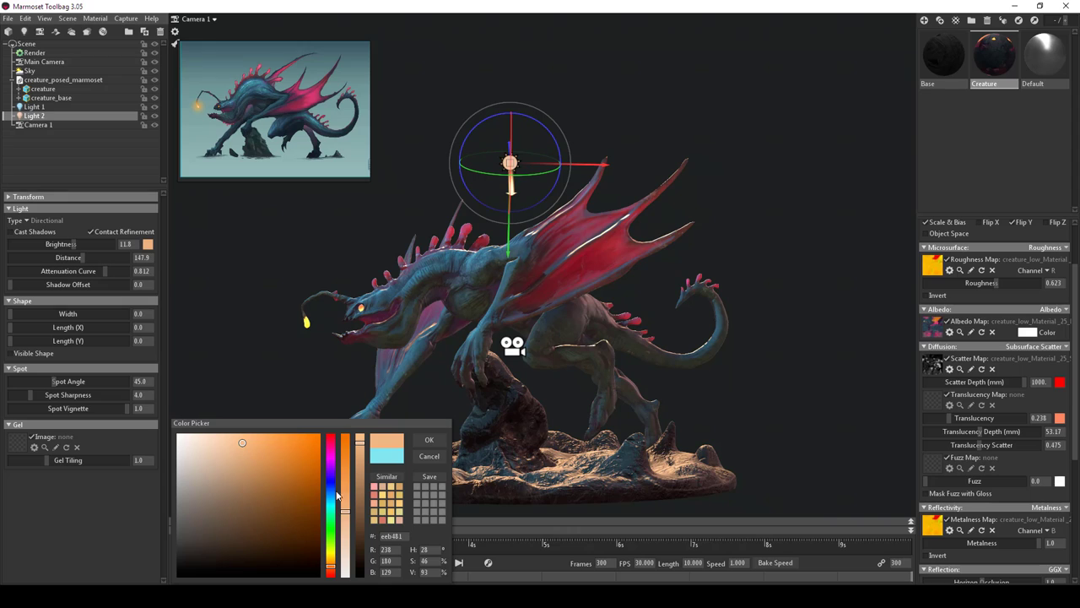
{"action": "left_click_drag", "start_coordinate": [242, 446], "coordinate": [321, 434]}
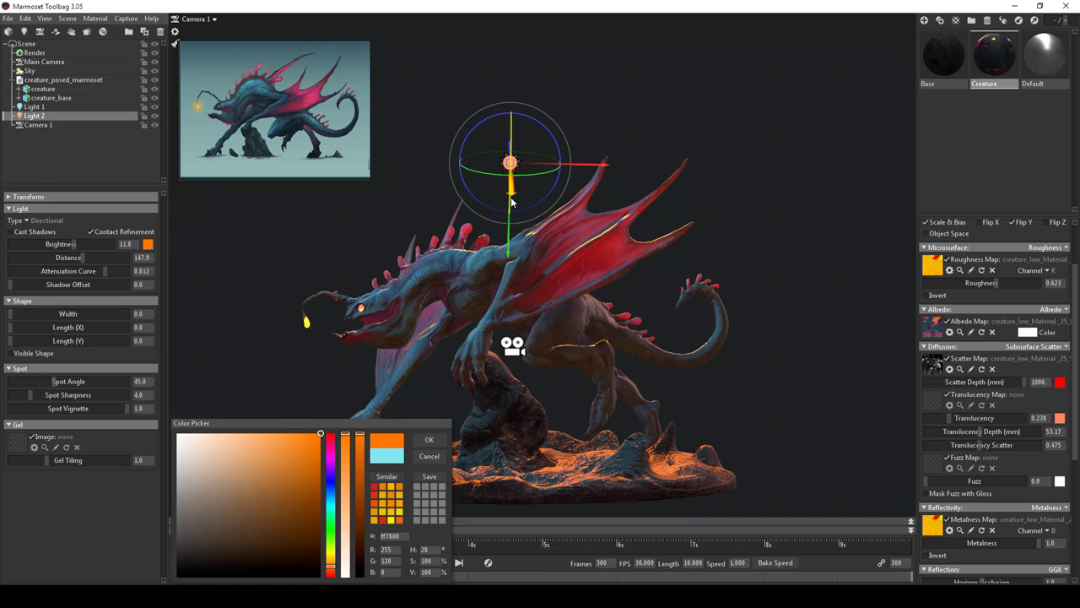
{"action": "mouse_move", "coordinate": [511, 203]}
{"action": "left_mouse_down"}
{"action": "mouse_move", "coordinate": [511, 152]}
{"action": "mouse_move", "coordinate": [511, 240]}
{"action": "mouse_move", "coordinate": [511, 182]}
{"action": "mouse_move", "coordinate": [509, 207]}
{"action": "left_mouse_up"}
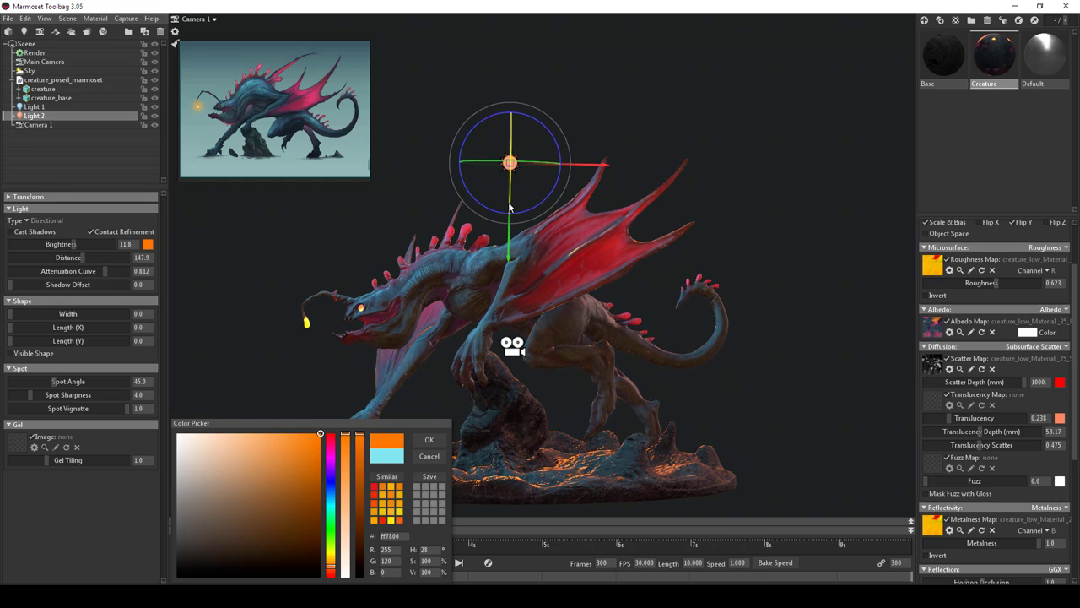
{"action": "left_click", "coordinate": [429, 440]}
- Set the Creature material's translucency to 1.0, translucency depth to 1.252 mm and translucency scatter to 1.0
{"action": "scroll", "coordinate": [536, 377], "scroll_direction": "down", "scroll_amount": 3}
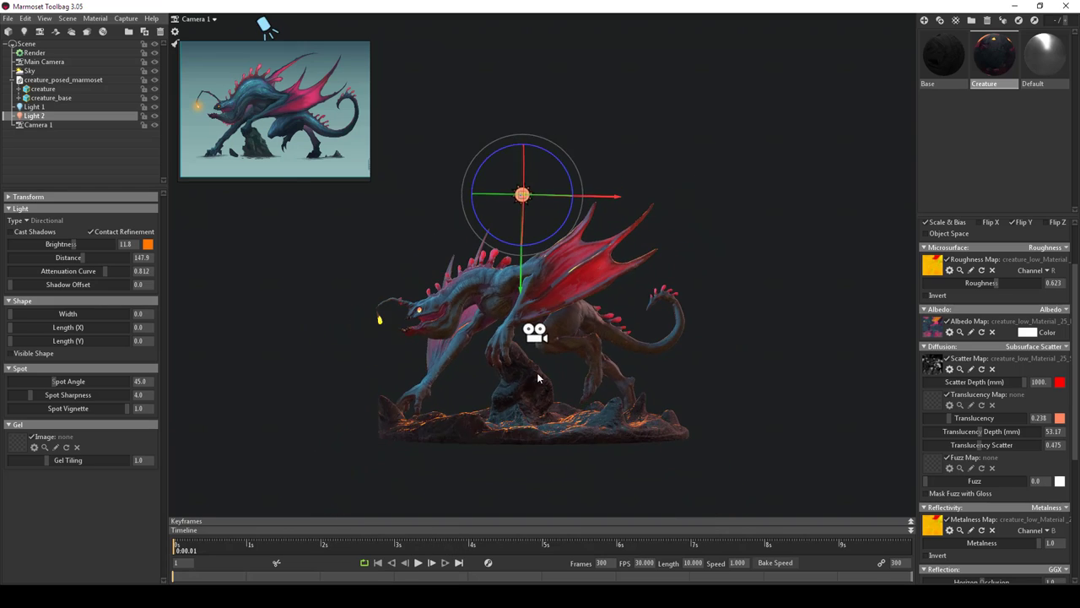
{"action": "left_click_drag", "start_coordinate": [536, 377], "coordinate": [574, 384]}
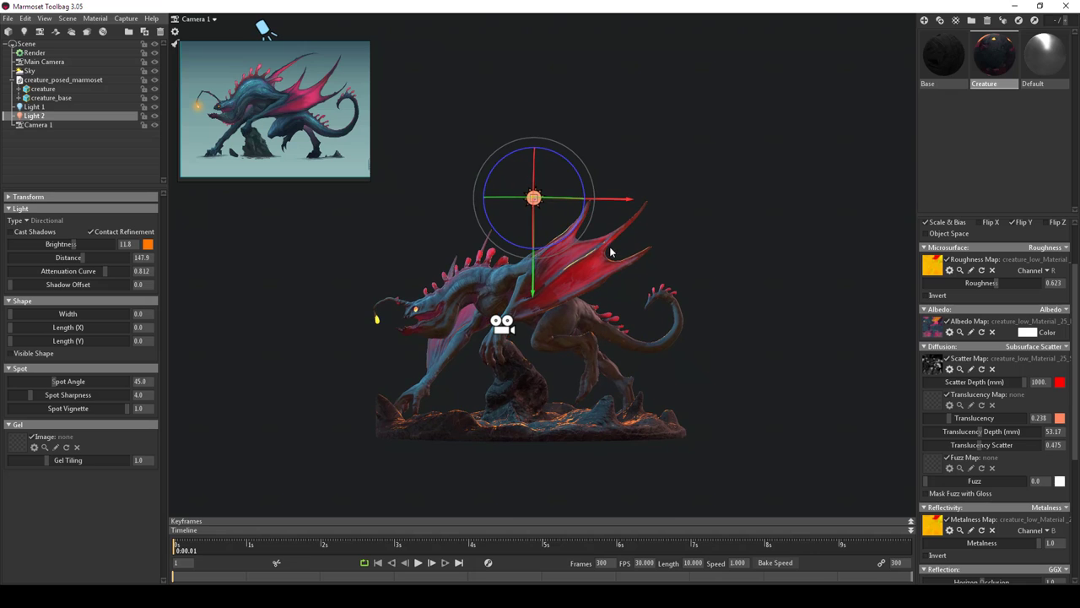
{"action": "scroll", "coordinate": [602, 332], "scroll_direction": "up", "scroll_amount": 5}
{"action": "left_click_drag", "start_coordinate": [610, 175], "coordinate": [623, 195]}
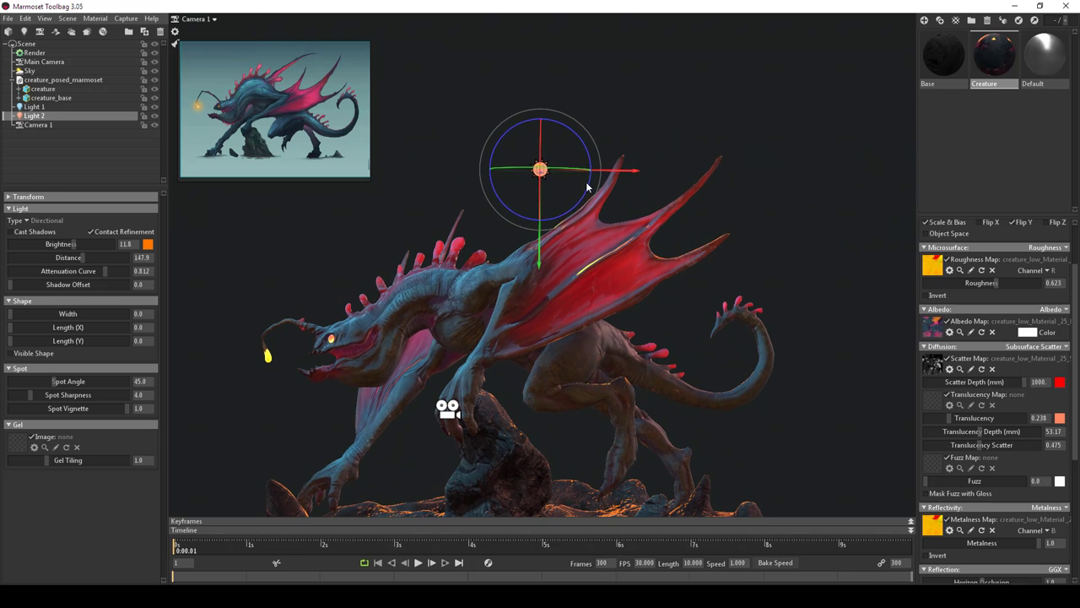
{"action": "mouse_move", "coordinate": [554, 169]}
{"action": "left_mouse_down"}
{"action": "mouse_move", "coordinate": [665, 168]}
{"action": "mouse_move", "coordinate": [417, 169]}
{"action": "mouse_move", "coordinate": [555, 169]}
{"action": "left_mouse_up"}
{"action": "scroll", "coordinate": [675, 393], "scroll_direction": "down", "scroll_amount": 2}
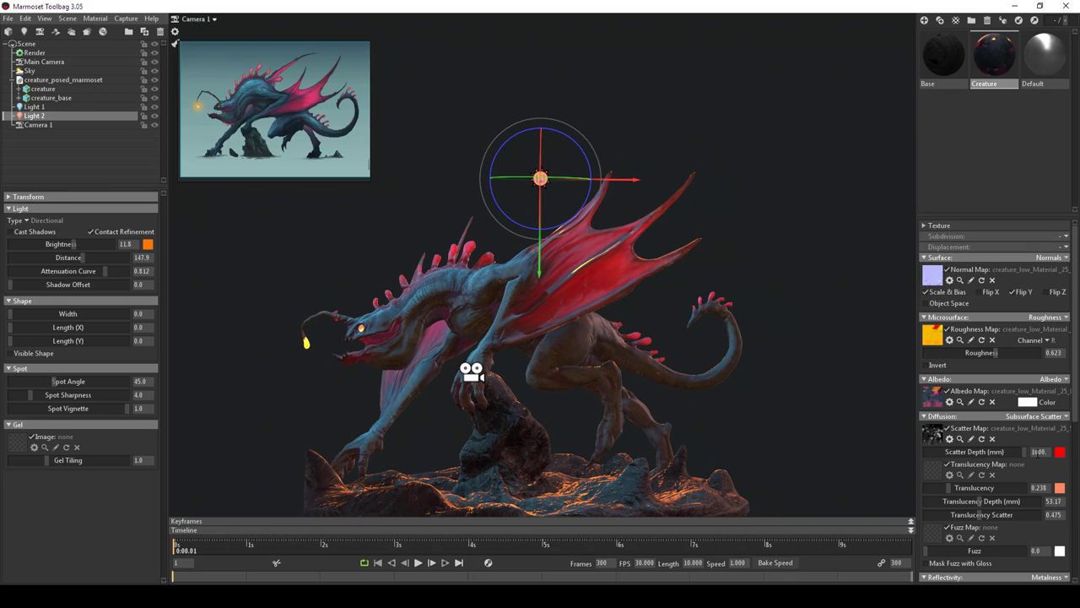
{"action": "left_click_drag", "start_coordinate": [953, 495], "coordinate": [995, 502]}
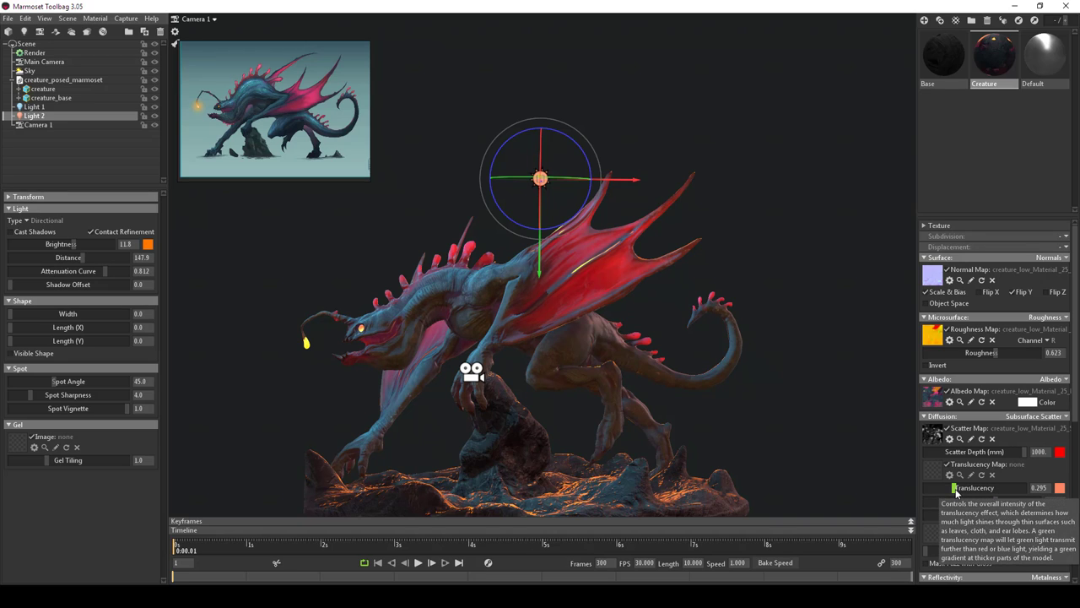
{"action": "mouse_move", "coordinate": [956, 490]}
{"action": "left_mouse_down"}
{"action": "mouse_move", "coordinate": [1040, 490]}
{"action": "mouse_move", "coordinate": [920, 501]}
{"action": "mouse_move", "coordinate": [1066, 513]}
{"action": "left_mouse_up"}
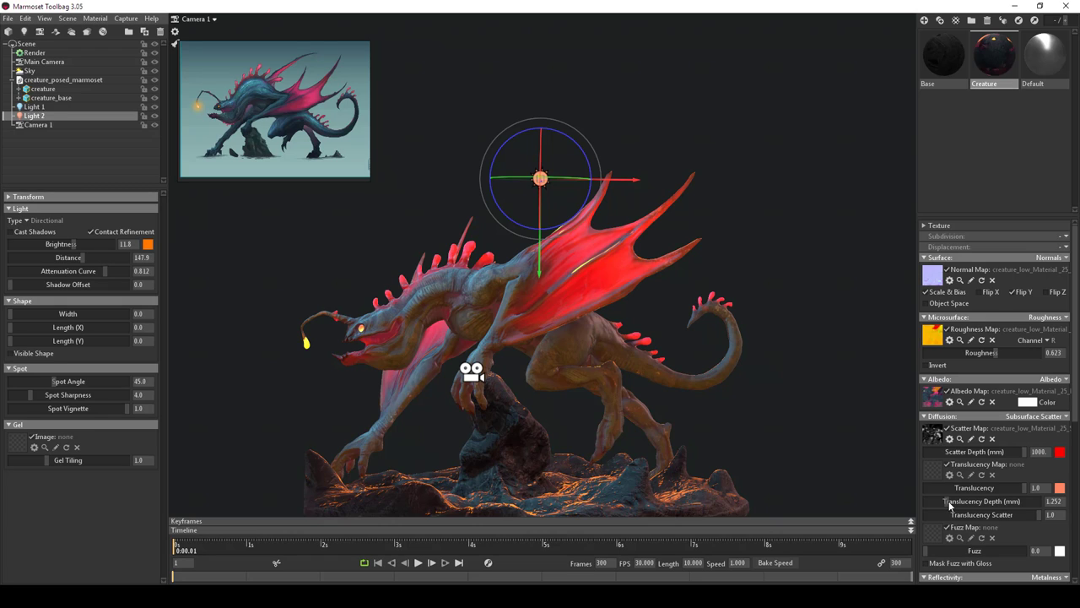
- Set the Creature material's translucency depth to 9.461 mm and change the directional light's color to a near-white pale blue
{"action": "mouse_move", "coordinate": [949, 504]}
{"action": "left_mouse_down"}
{"action": "mouse_move", "coordinate": [1072, 513]}
{"action": "mouse_move", "coordinate": [912, 506]}
{"action": "mouse_move", "coordinate": [976, 511]}
{"action": "mouse_move", "coordinate": [961, 511]}
{"action": "mouse_move", "coordinate": [982, 488]}
{"action": "mouse_move", "coordinate": [950, 489]}
{"action": "mouse_move", "coordinate": [1060, 495]}
{"action": "left_mouse_up"}
{"action": "left_click", "coordinate": [148, 244]}
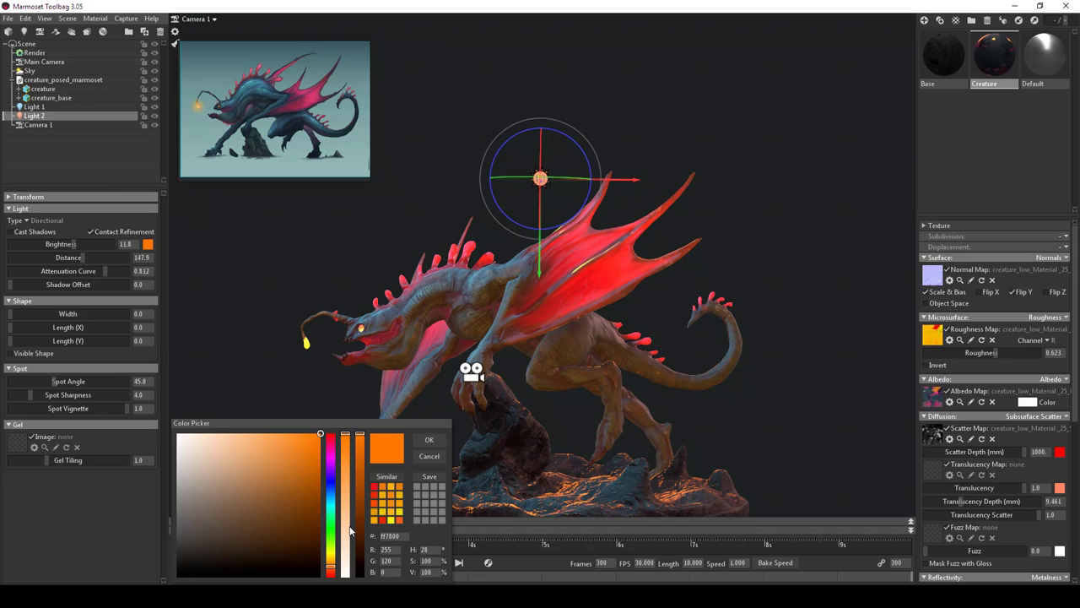
{"action": "left_click", "coordinate": [332, 507]}
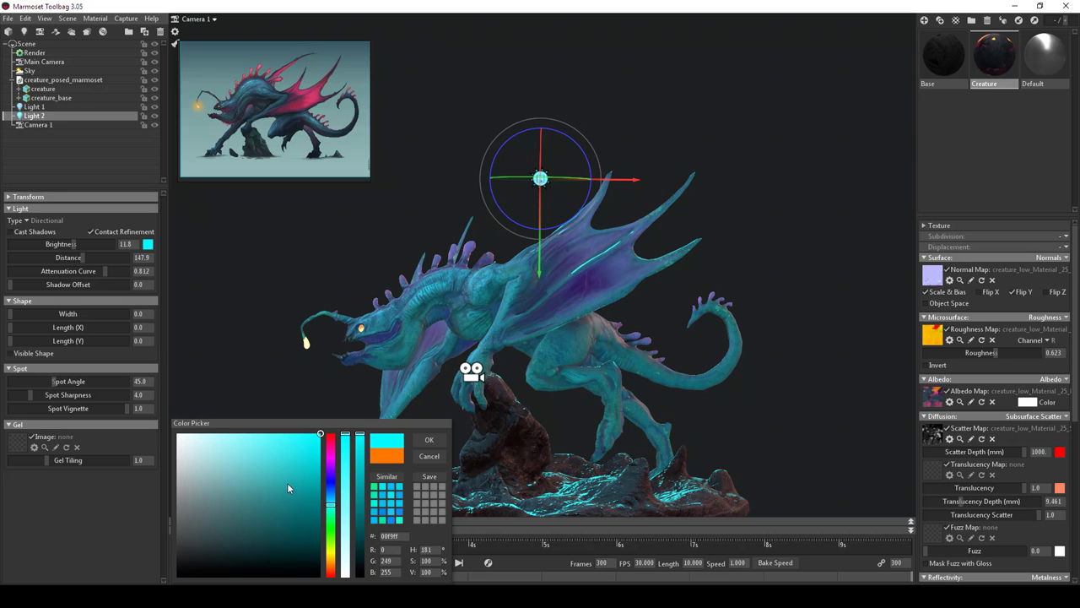
{"action": "left_click_drag", "start_coordinate": [253, 449], "coordinate": [178, 444]}
{"action": "left_click", "coordinate": [430, 440]}
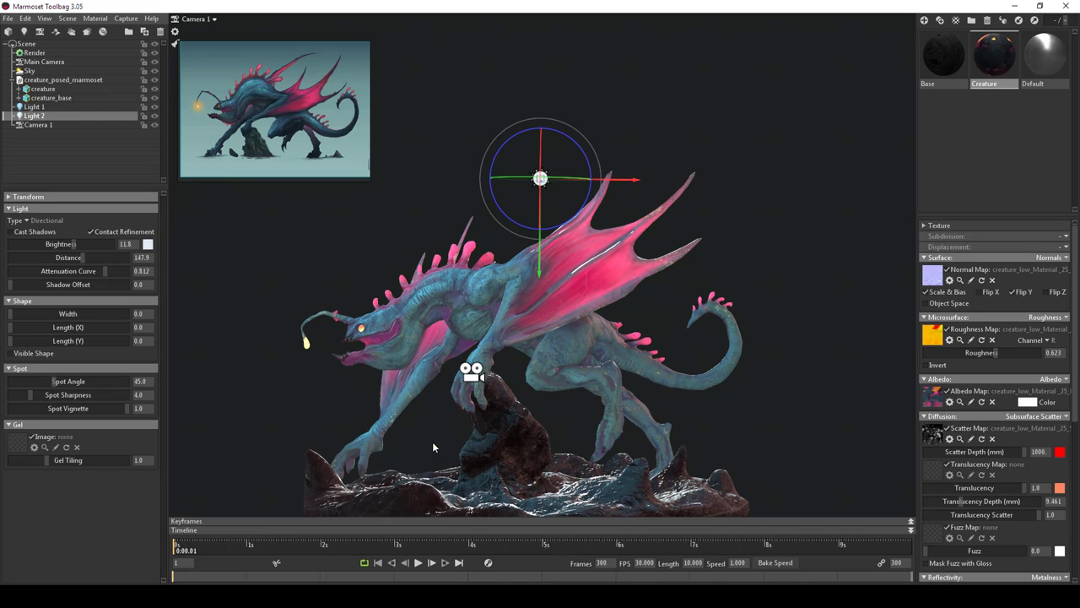
- Change the Creature material's translucency color to saturated red-orange, with translucency 0.812 and translucency depth 2.462 mm
{"action": "left_click", "coordinate": [1059, 488]}
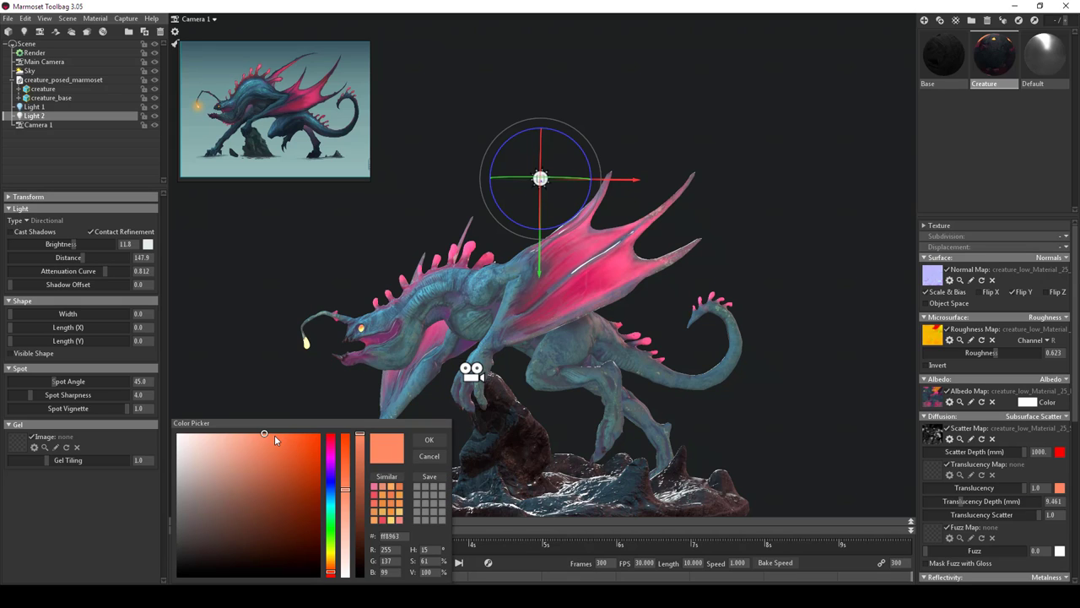
{"action": "mouse_move", "coordinate": [263, 435]}
{"action": "left_mouse_down"}
{"action": "mouse_move", "coordinate": [259, 454]}
{"action": "mouse_move", "coordinate": [313, 433]}
{"action": "left_mouse_up"}
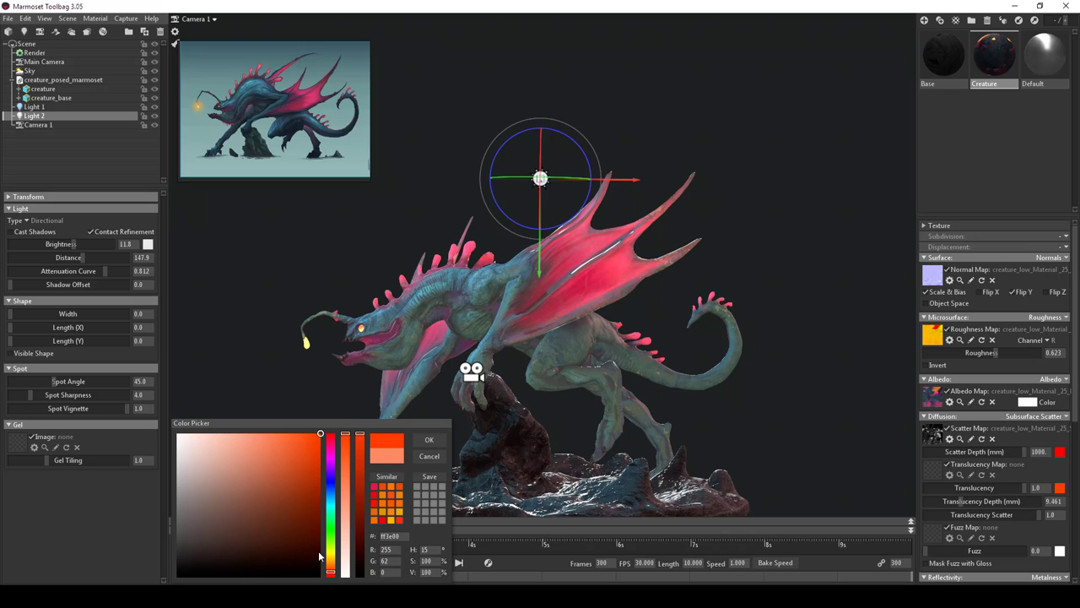
{"action": "mouse_move", "coordinate": [331, 574]}
{"action": "left_mouse_down"}
{"action": "mouse_move", "coordinate": [333, 477]}
{"action": "mouse_move", "coordinate": [332, 576]}
{"action": "left_mouse_up"}
{"action": "left_click", "coordinate": [429, 442]}
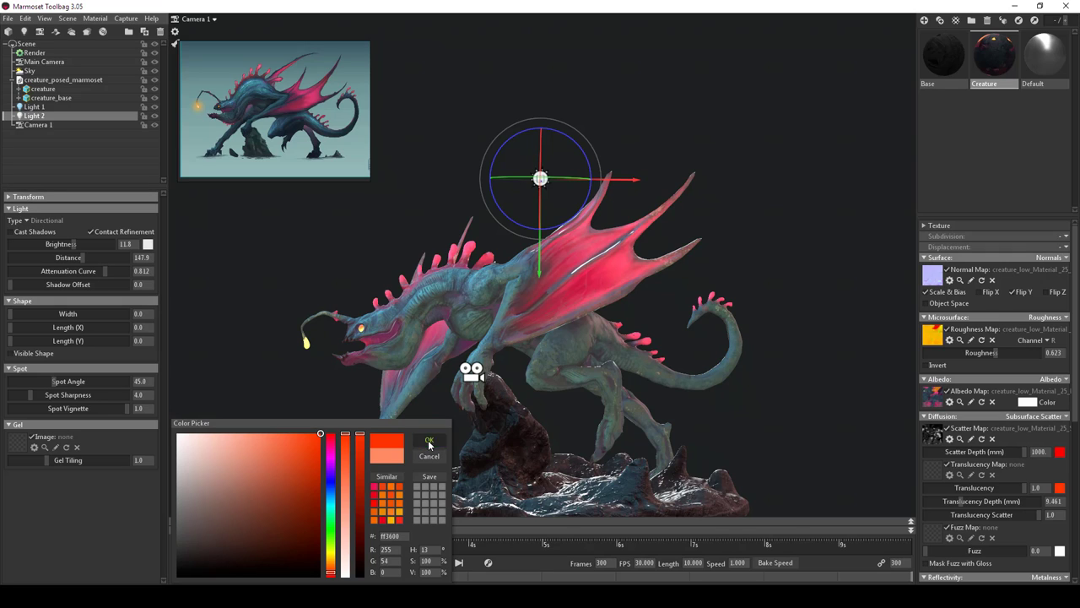
{"action": "left_click", "coordinate": [1060, 453]}
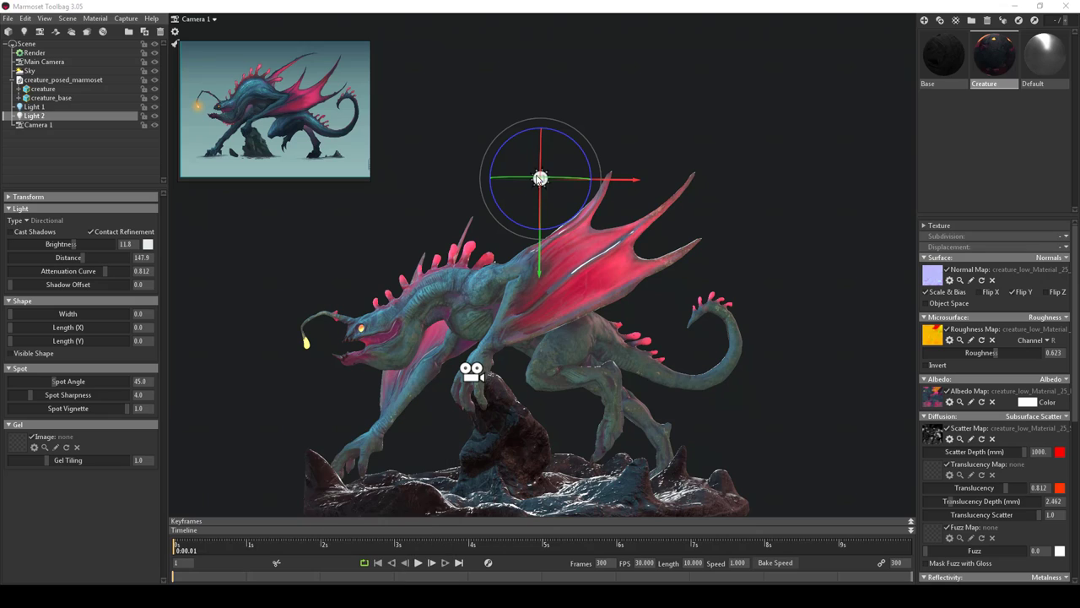
{"action": "left_click", "coordinate": [537, 175]}
- Test shadow casting on the directional light, leave it disabled, and lower the light's brightness to 8.577
{"action": "left_click", "coordinate": [10, 234]}
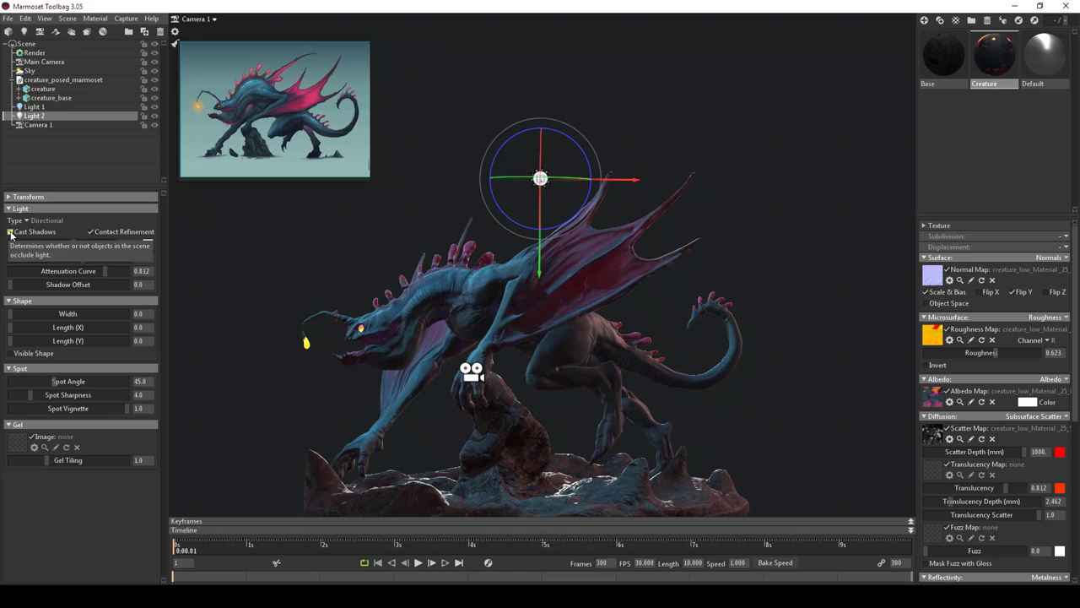
{"action": "left_click", "coordinate": [10, 234]}
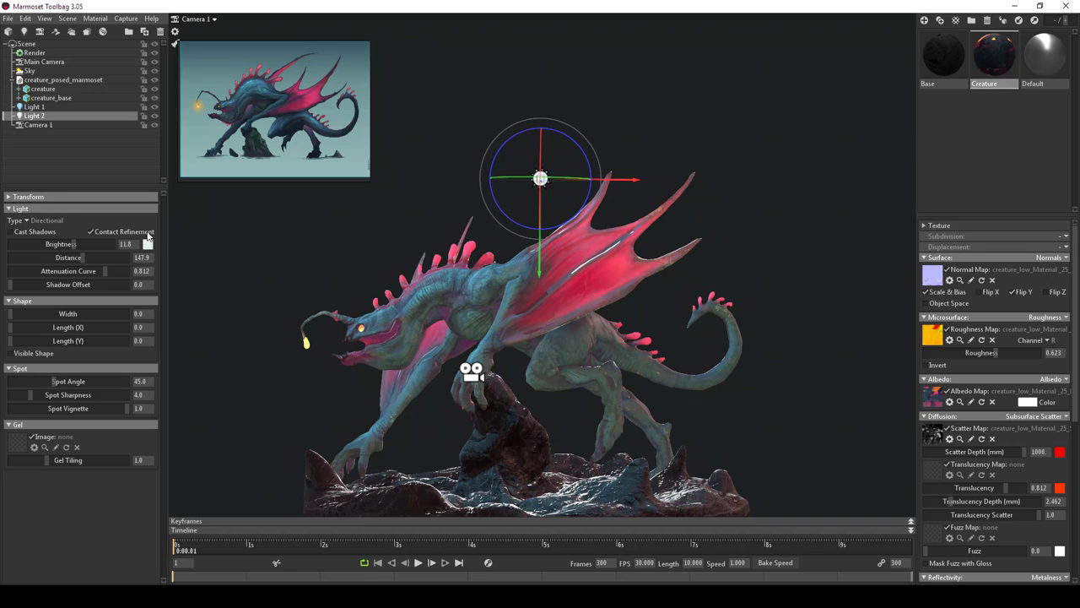
{"action": "mouse_move", "coordinate": [75, 243]}
{"action": "left_mouse_down"}
{"action": "mouse_move", "coordinate": [24, 244]}
{"action": "mouse_move", "coordinate": [147, 245]}
{"action": "mouse_move", "coordinate": [10, 244]}
{"action": "mouse_move", "coordinate": [83, 256]}
{"action": "left_mouse_up"}
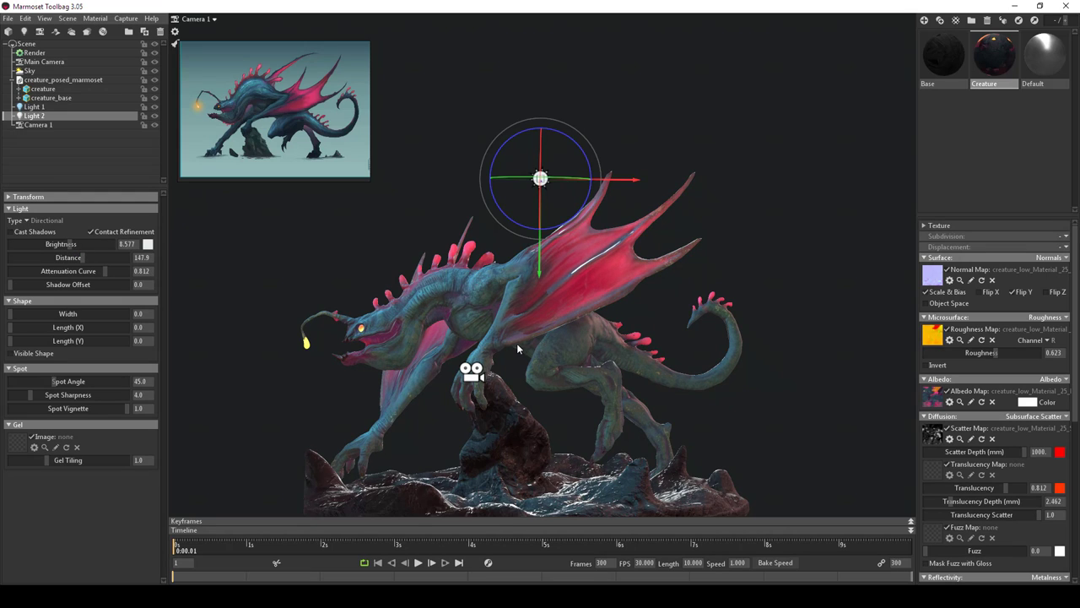
- Select the blue spot light above the creature and reduce its distance to 16.02
{"action": "right_click_drag", "start_coordinate": [563, 351], "coordinate": [426, 350], "text": "alt"}
{"action": "middle_click_drag", "start_coordinate": [418, 363], "coordinate": [428, 425], "text": "alt"}
{"action": "left_click_drag", "start_coordinate": [400, 370], "coordinate": [410, 205]}
{"action": "left_click", "coordinate": [410, 205]}
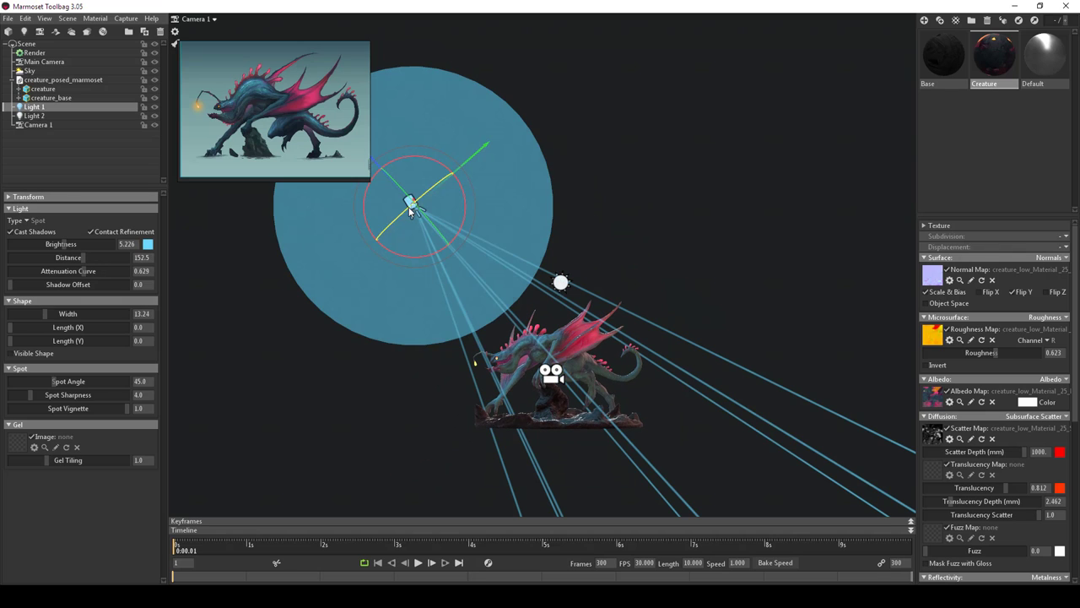
{"action": "left_click_drag", "start_coordinate": [522, 291], "coordinate": [498, 226]}
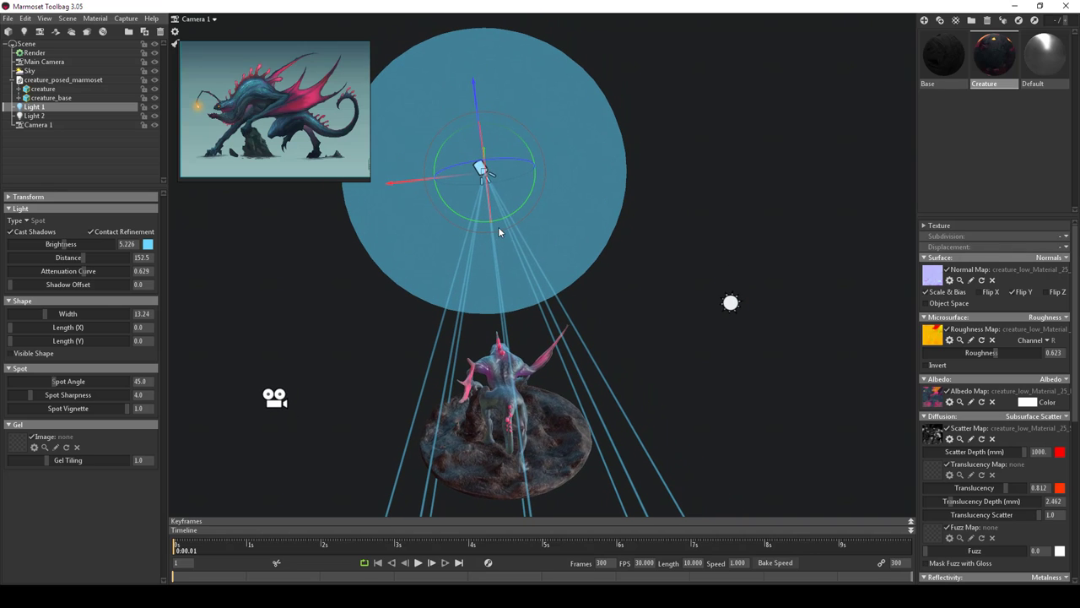
{"action": "left_click_drag", "start_coordinate": [402, 186], "coordinate": [641, 241]}
{"action": "left_click_drag", "start_coordinate": [413, 258], "coordinate": [433, 238], "text": "alt"}
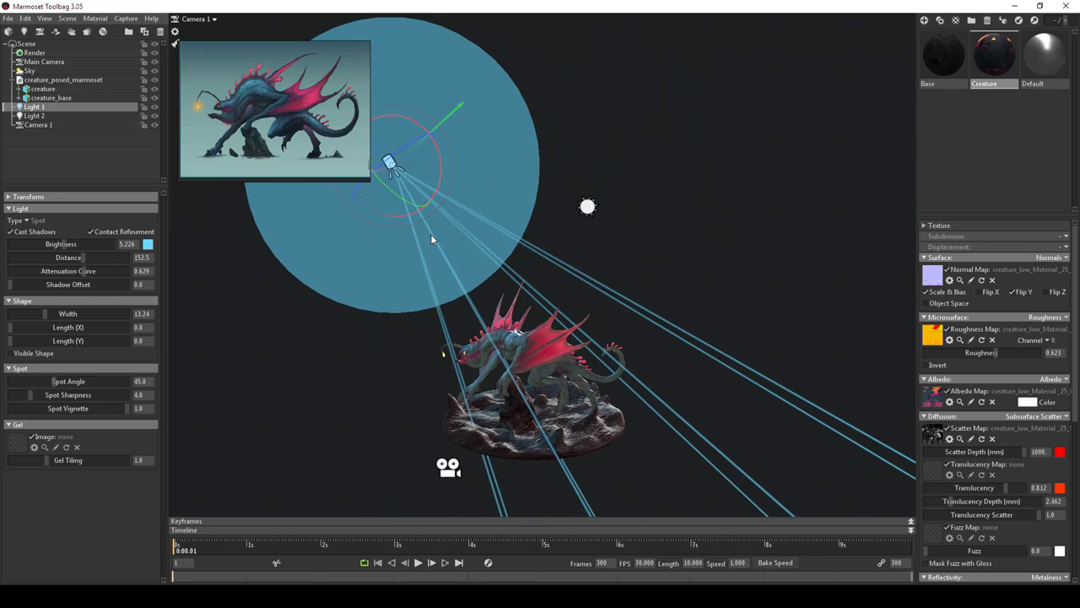
{"action": "right_click_drag", "start_coordinate": [432, 238], "coordinate": [496, 321], "text": "alt"}
{"action": "left_click_drag", "start_coordinate": [496, 320], "coordinate": [420, 203], "text": "alt"}
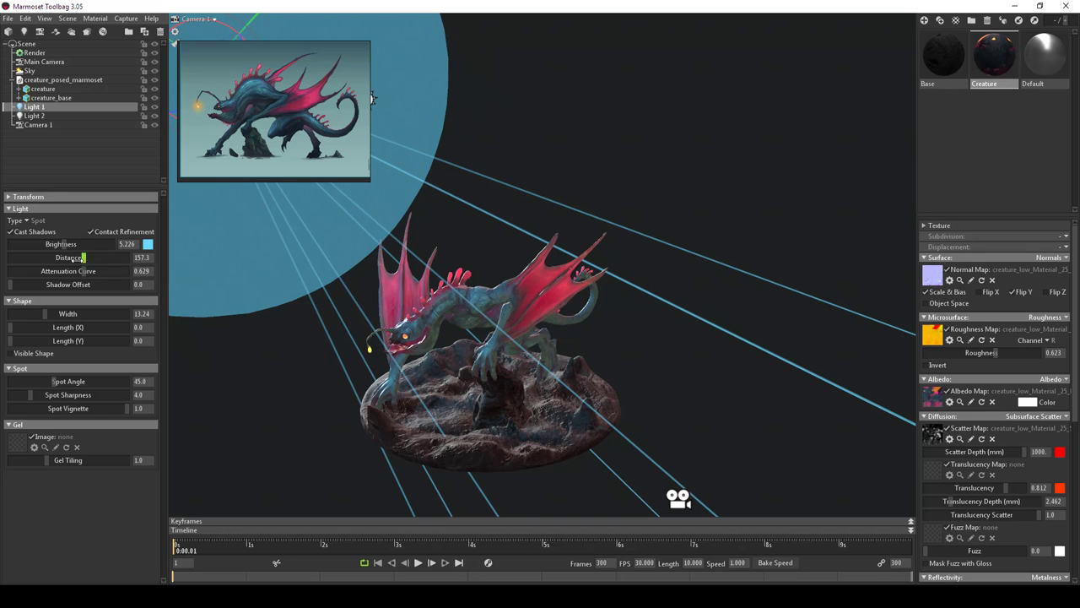
{"action": "left_click_drag", "start_coordinate": [85, 257], "coordinate": [52, 257]}
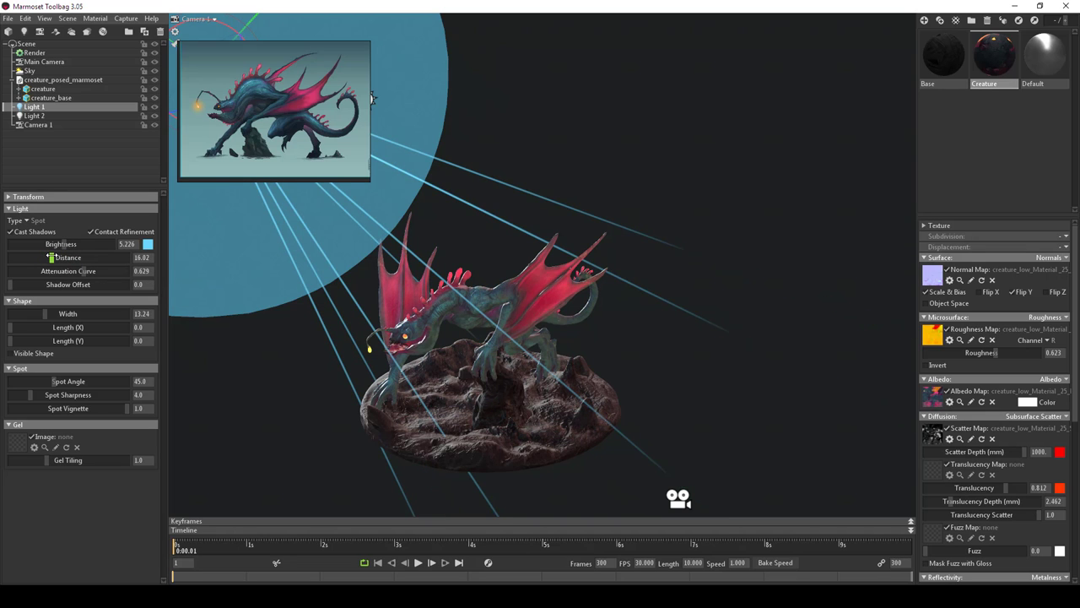
- Examine the blue spot light's aim and its effect on the creature and base from several angles
{"action": "left_click_drag", "start_coordinate": [429, 338], "coordinate": [412, 302]}
{"action": "right_click_drag", "start_coordinate": [412, 301], "coordinate": [456, 354]}
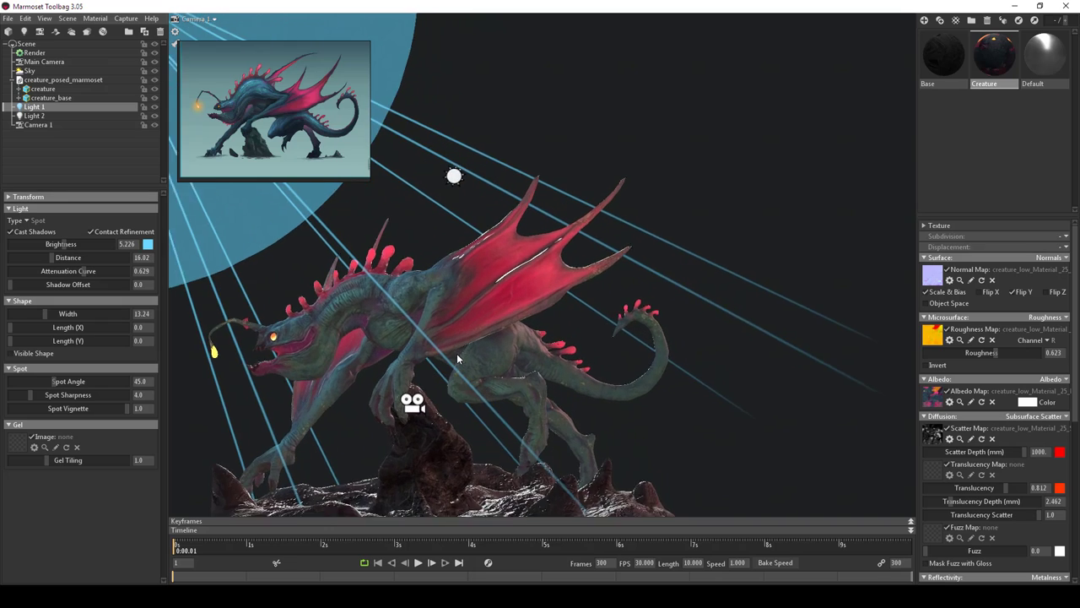
{"action": "left_click_drag", "start_coordinate": [457, 355], "coordinate": [508, 369]}
{"action": "scroll", "coordinate": [506, 367], "scroll_direction": "down", "scroll_amount": 10}
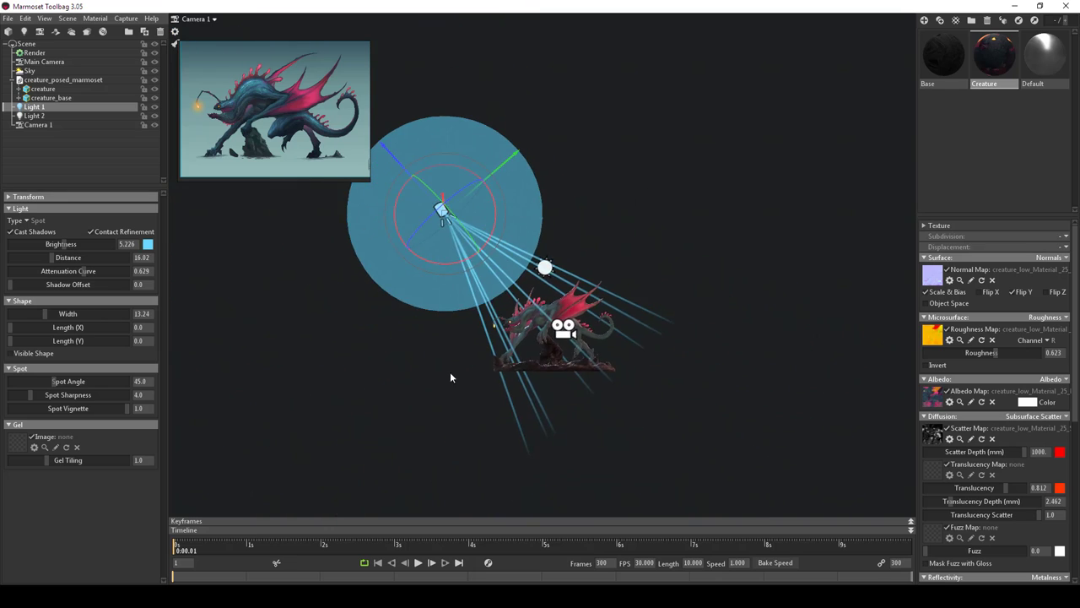
{"action": "left_click_drag", "start_coordinate": [557, 262], "coordinate": [502, 354]}
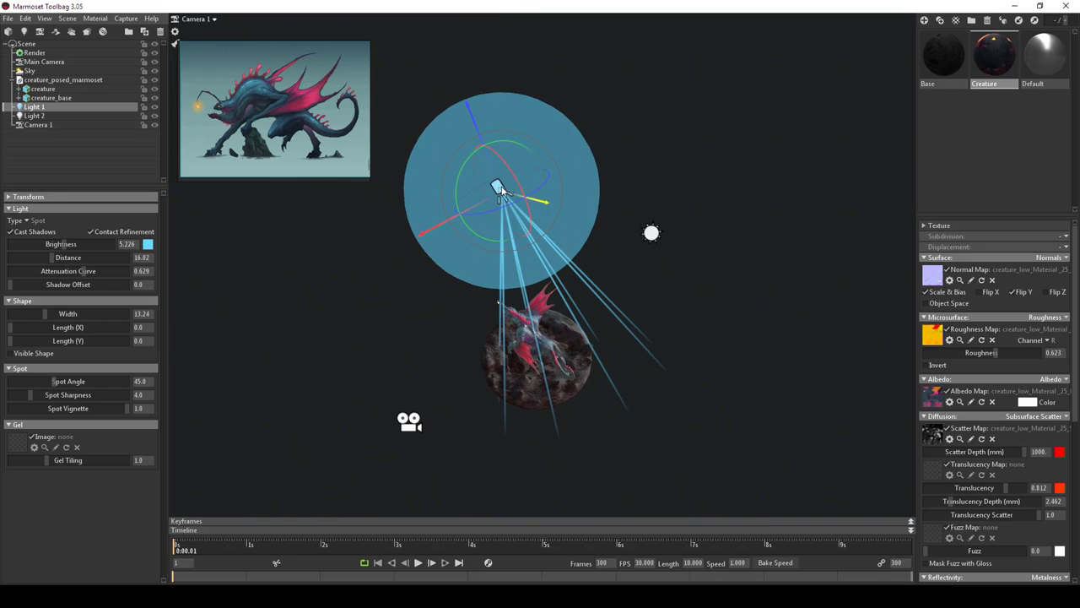
{"action": "left_click_drag", "start_coordinate": [440, 226], "coordinate": [429, 285]}
{"action": "middle_click_drag", "start_coordinate": [429, 285], "coordinate": [358, 248]}
{"action": "right_click_drag", "start_coordinate": [358, 248], "coordinate": [580, 371]}
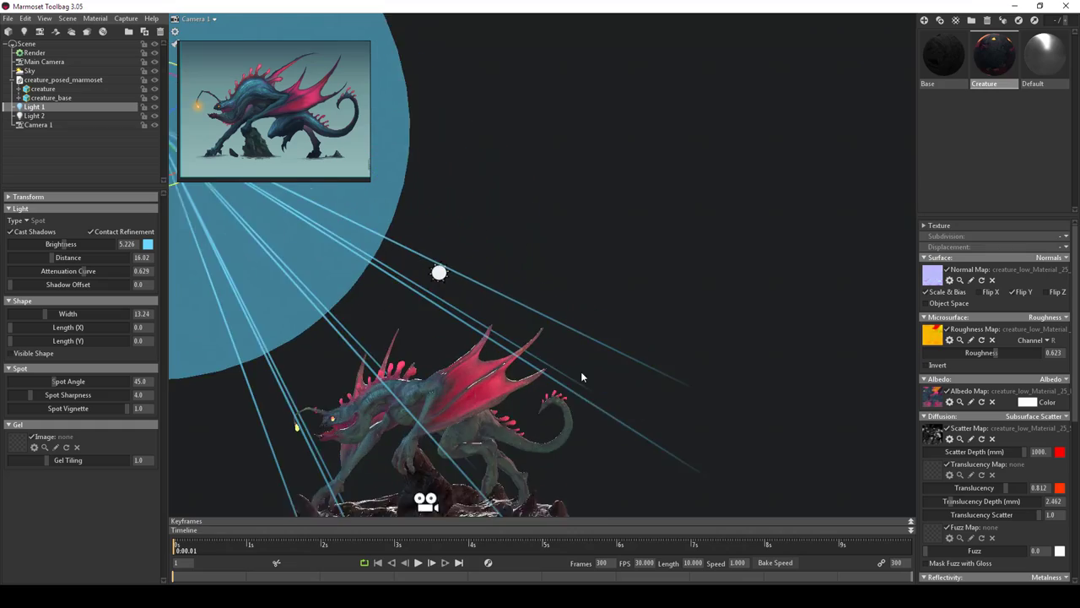
{"action": "middle_click_drag", "start_coordinate": [508, 357], "coordinate": [536, 294]}
{"action": "mouse_move", "coordinate": [537, 293]}
{"action": "left_mouse_down"}
{"action": "mouse_move", "coordinate": [559, 357]}
{"action": "mouse_move", "coordinate": [523, 312]}
{"action": "mouse_move", "coordinate": [477, 207]}
{"action": "mouse_move", "coordinate": [486, 307]}
{"action": "mouse_move", "coordinate": [470, 208]}
{"action": "mouse_move", "coordinate": [531, 276]}
{"action": "mouse_move", "coordinate": [521, 280]}
{"action": "left_mouse_up"}
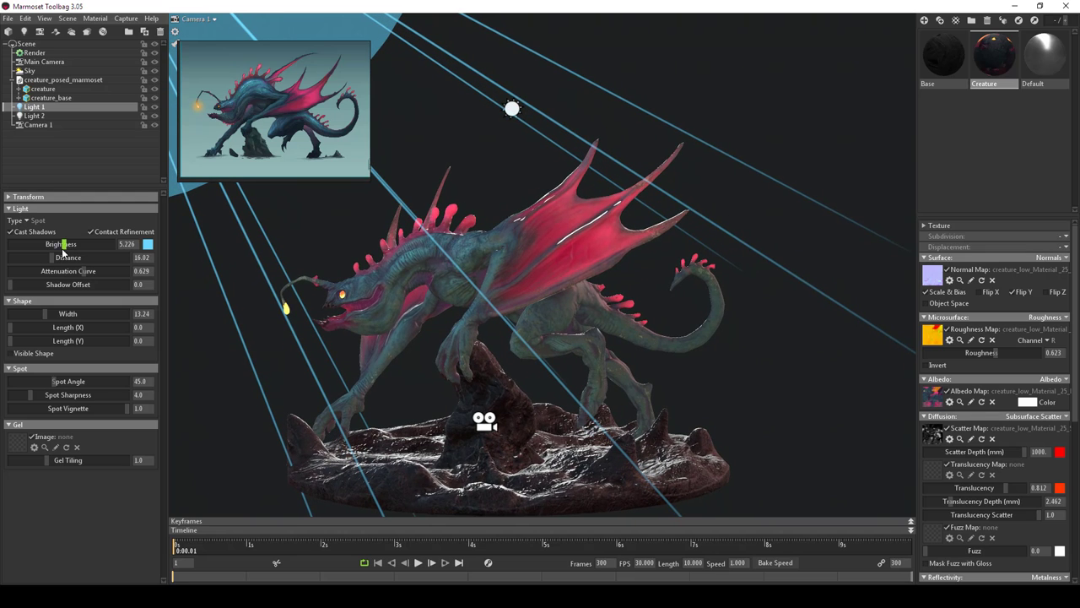
- Try brighter and wider settings on the blue spot light, settling on a brightness of 14.66 and a width of 6.945
{"action": "left_click_drag", "start_coordinate": [65, 247], "coordinate": [87, 244]}
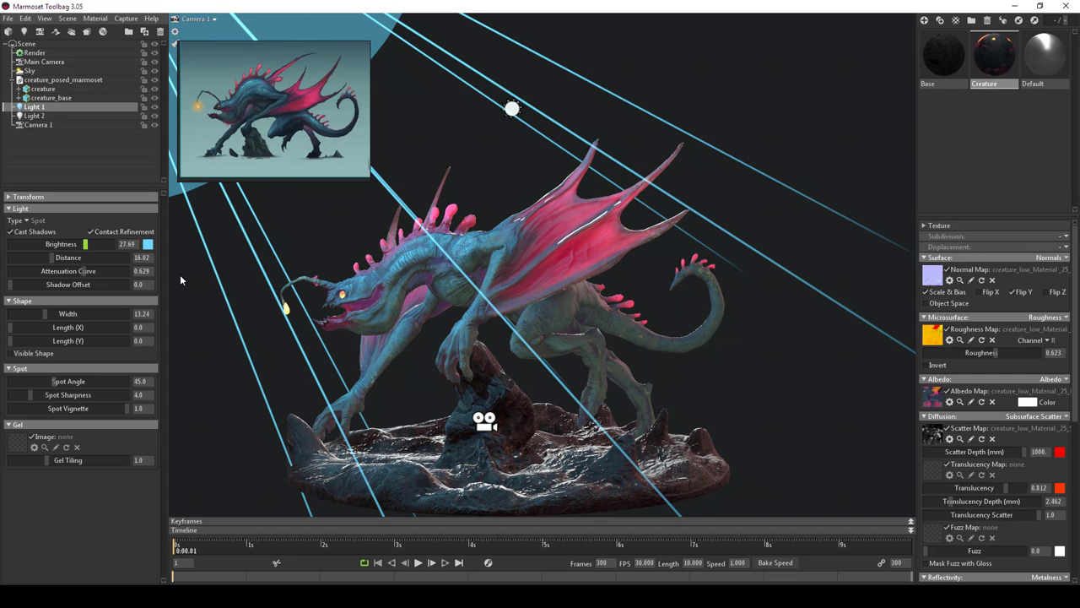
{"action": "left_click_drag", "start_coordinate": [469, 353], "coordinate": [476, 362]}
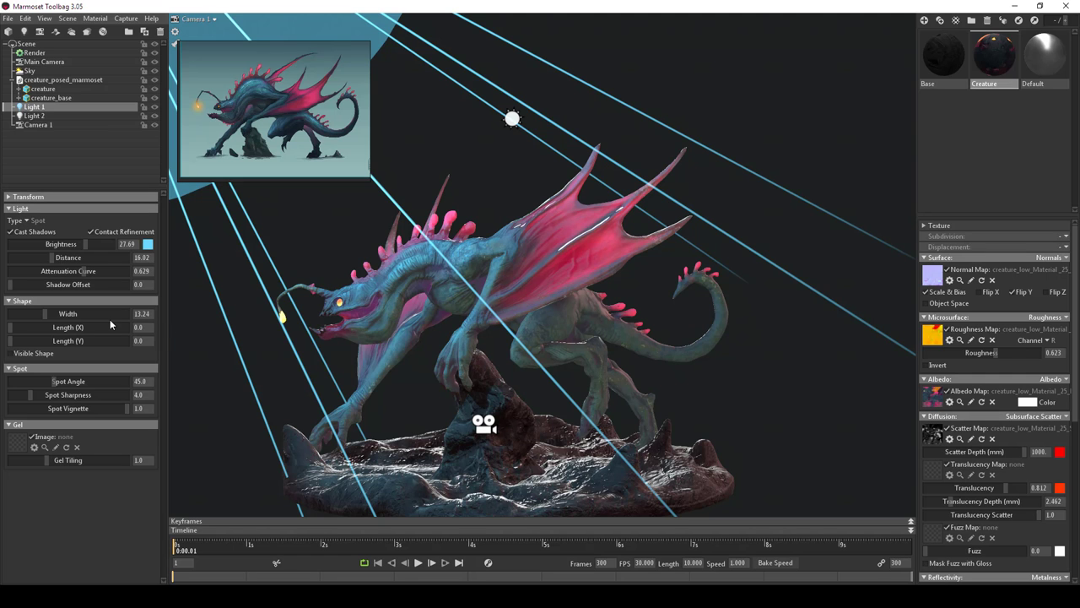
{"action": "mouse_move", "coordinate": [48, 317]}
{"action": "left_mouse_down"}
{"action": "mouse_move", "coordinate": [63, 313]}
{"action": "mouse_move", "coordinate": [35, 313]}
{"action": "mouse_move", "coordinate": [68, 313]}
{"action": "left_mouse_up"}
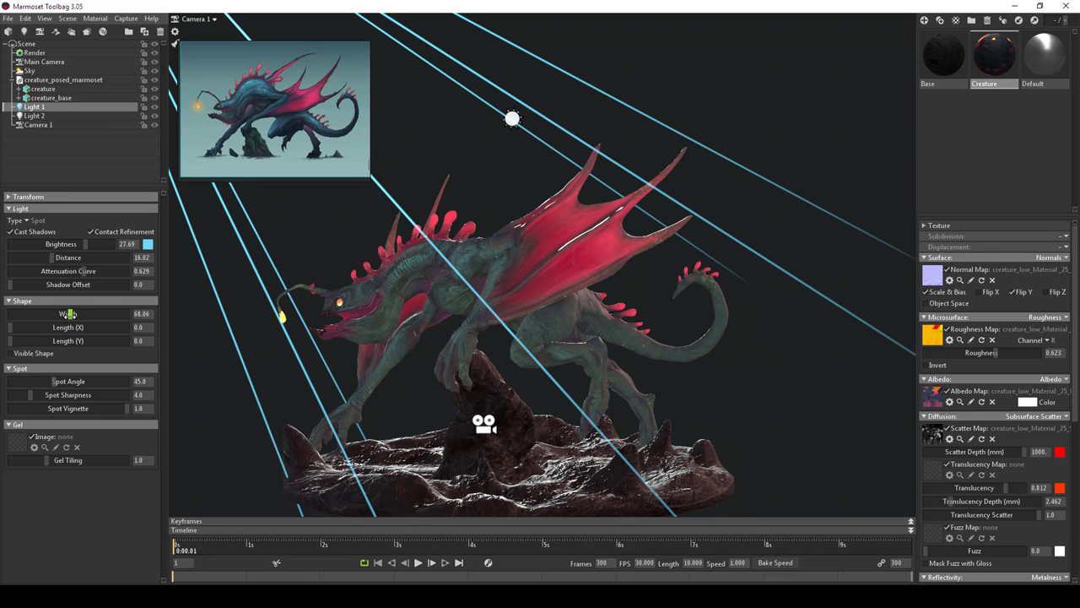
{"action": "left_click_drag", "start_coordinate": [67, 314], "coordinate": [38, 314]}
{"action": "mouse_move", "coordinate": [87, 246]}
{"action": "left_mouse_down"}
{"action": "mouse_move", "coordinate": [56, 247]}
{"action": "mouse_move", "coordinate": [76, 246]}
{"action": "left_mouse_up"}
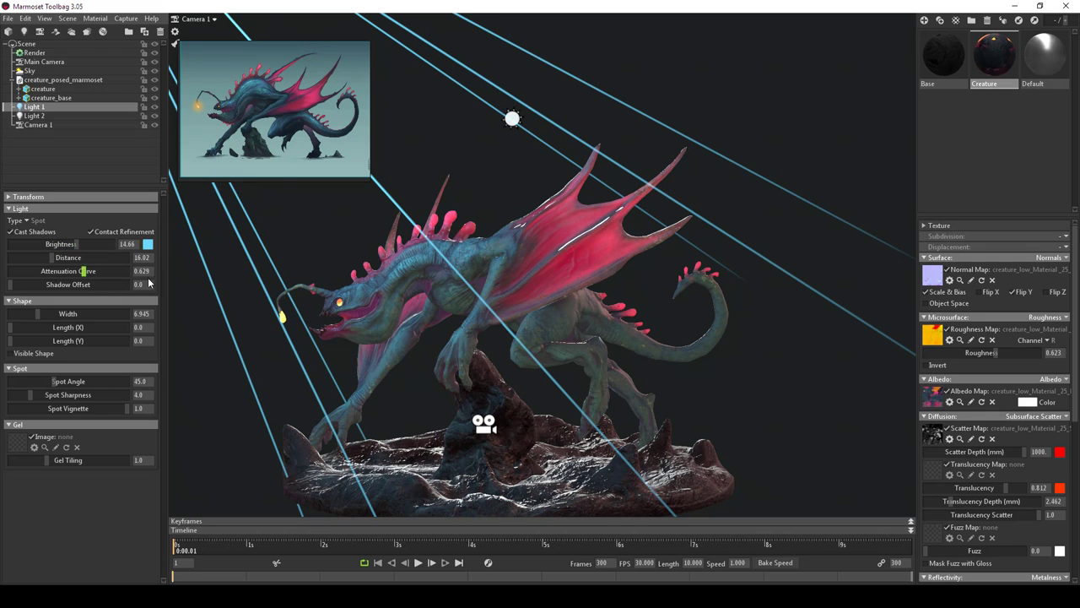
- Add a third light to the scene and change its type to Omni
{"action": "left_click_drag", "start_coordinate": [458, 348], "coordinate": [359, 300]}
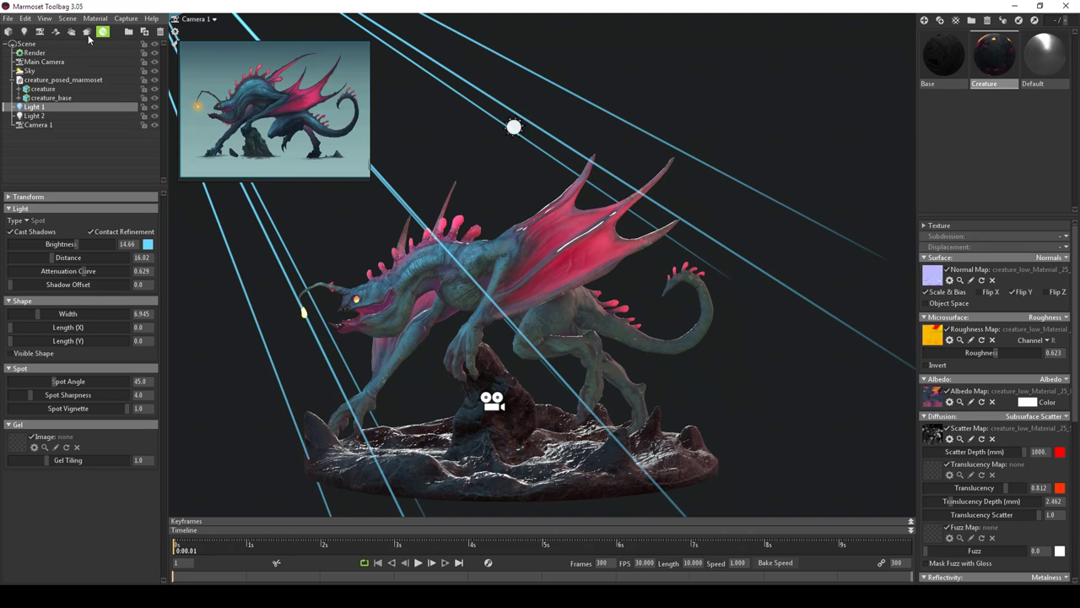
{"action": "left_click", "coordinate": [24, 32]}
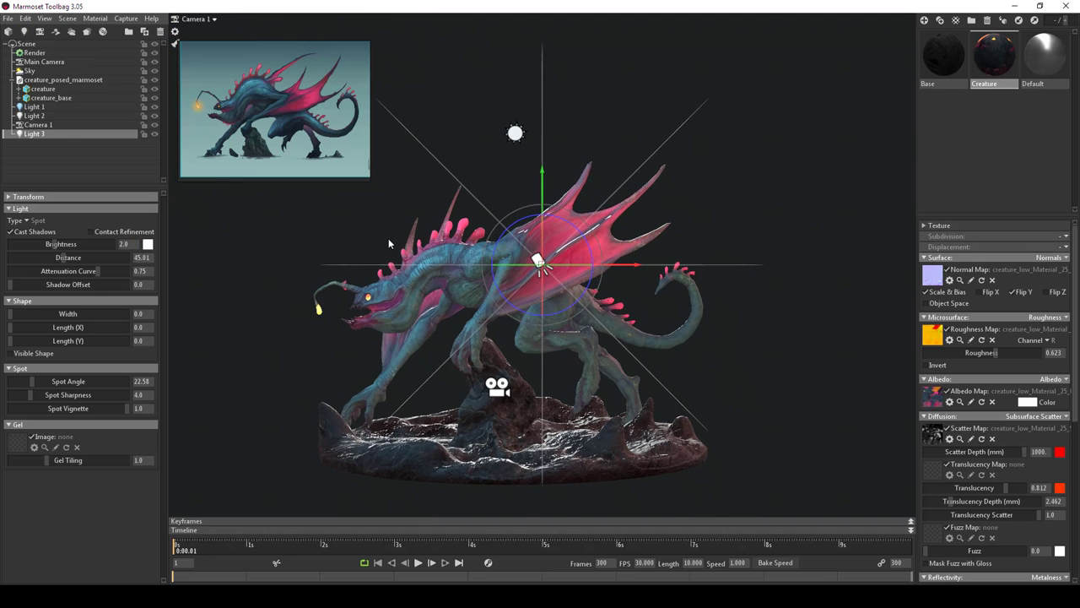
{"action": "left_click_drag", "start_coordinate": [388, 238], "coordinate": [245, 229]}
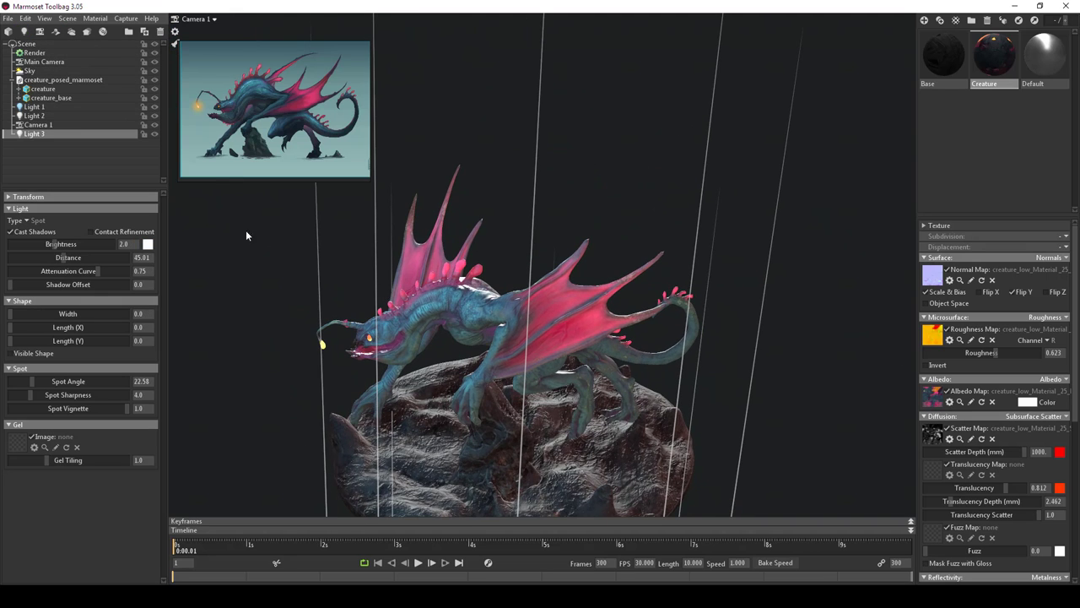
{"action": "left_click", "coordinate": [26, 221]}
{"action": "left_click", "coordinate": [39, 243]}
- Move the omni light in toward the creature and place it in front of the head, above the lure
{"action": "middle_click_drag", "start_coordinate": [414, 307], "coordinate": [399, 257], "text": "alt"}
{"action": "right_click_drag", "start_coordinate": [398, 258], "coordinate": [430, 299], "text": "alt"}
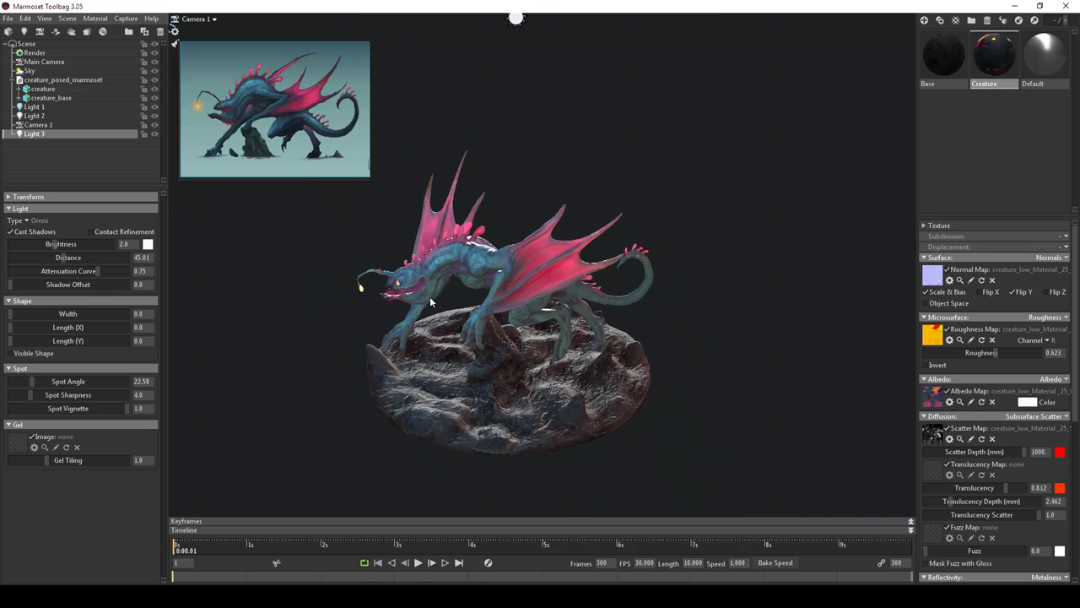
{"action": "scroll", "coordinate": [430, 296], "scroll_direction": "down", "scroll_amount": 5}
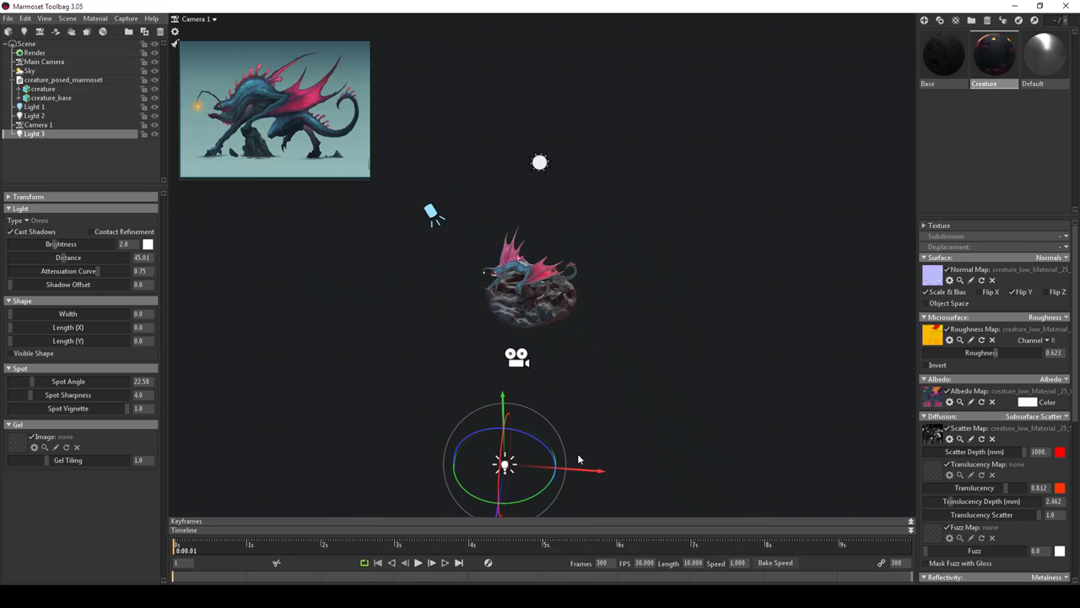
{"action": "left_click_drag", "start_coordinate": [497, 515], "coordinate": [536, 323]}
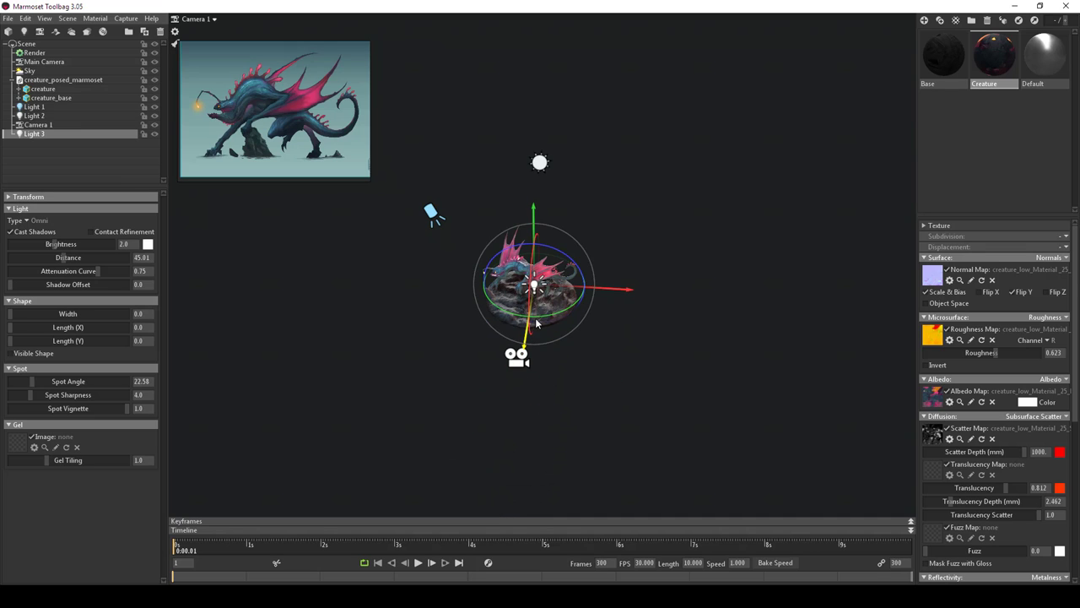
{"action": "scroll", "coordinate": [613, 291], "scroll_direction": "up", "scroll_amount": 8}
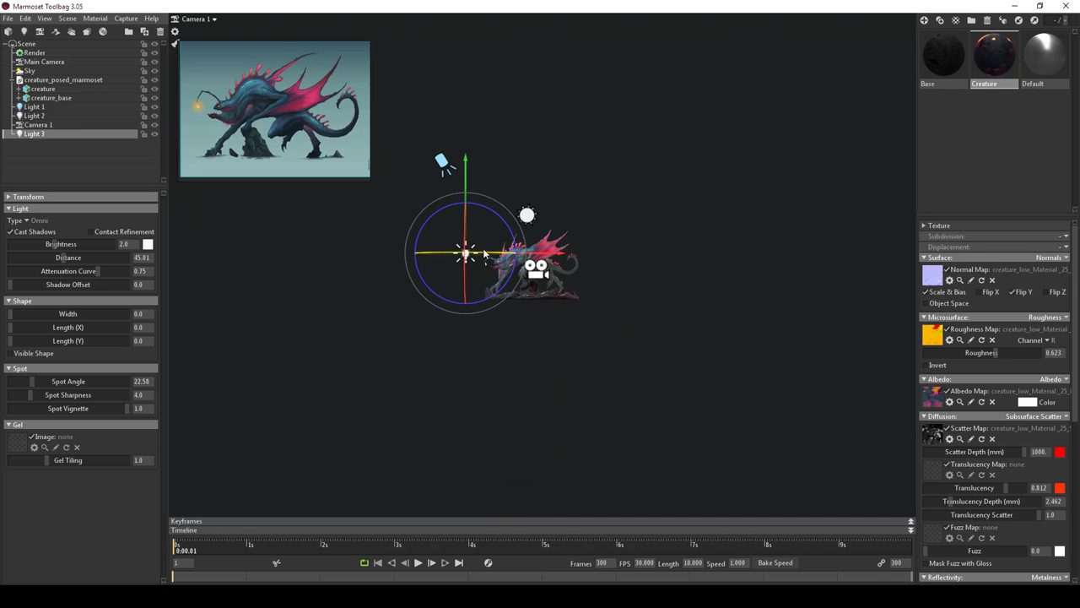
{"action": "left_click_drag", "start_coordinate": [529, 363], "coordinate": [481, 400]}
{"action": "left_click_drag", "start_coordinate": [342, 370], "coordinate": [426, 306]}
{"action": "left_click_drag", "start_coordinate": [413, 469], "coordinate": [454, 358]}
{"action": "scroll", "coordinate": [454, 366], "scroll_direction": "up", "scroll_amount": 6}
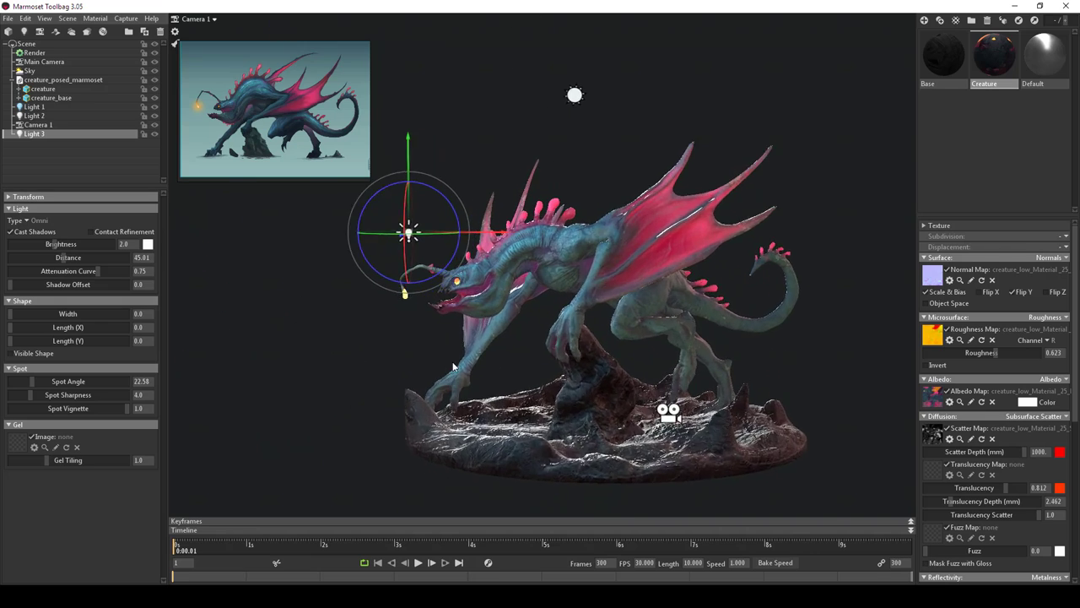
- Lower the omni light to the height of the glowing lure tip in front of the creature's mouth
{"action": "scroll", "coordinate": [456, 396], "scroll_direction": "down", "scroll_amount": 2}
{"action": "middle_click_drag", "start_coordinate": [457, 397], "coordinate": [520, 412]}
{"action": "left_click_drag", "start_coordinate": [520, 411], "coordinate": [495, 349]}
{"action": "middle_click_drag", "start_coordinate": [495, 349], "coordinate": [556, 345]}
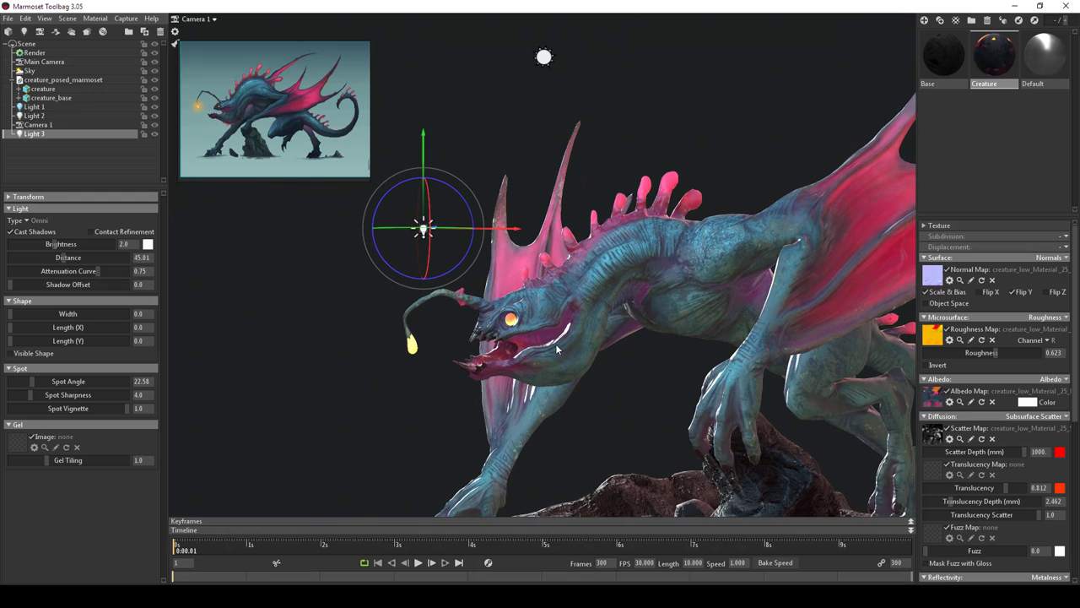
{"action": "scroll", "coordinate": [555, 345], "scroll_direction": "up", "scroll_amount": 2}
{"action": "left_click_drag", "start_coordinate": [402, 135], "coordinate": [490, 371]}
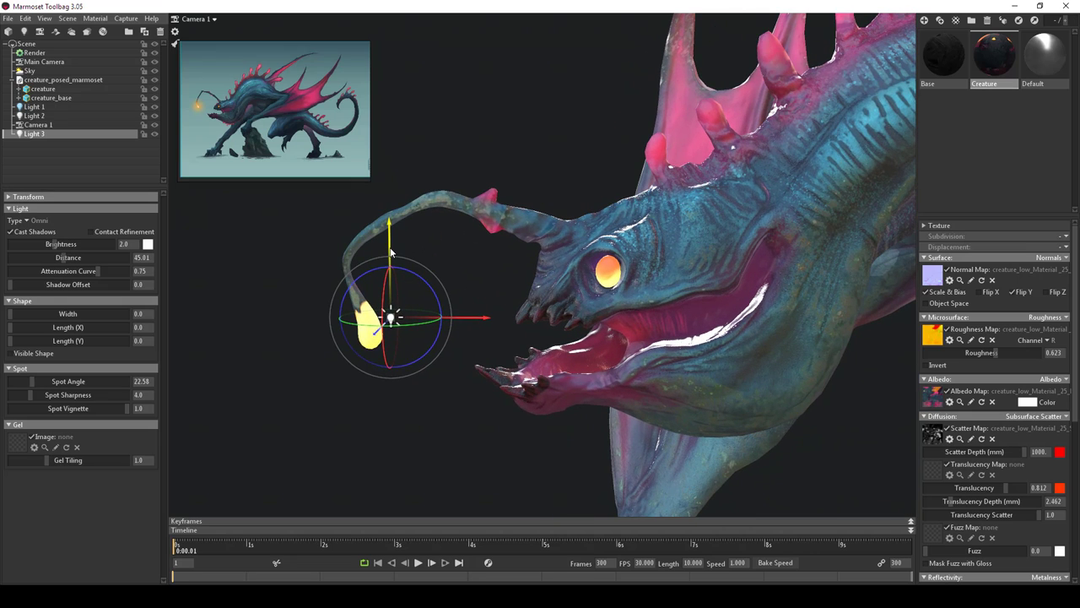
- Lower the omni light slightly beside the lure tip and change its color to yellow-green d9ff00
{"action": "left_click_drag", "start_coordinate": [391, 251], "coordinate": [391, 262]}
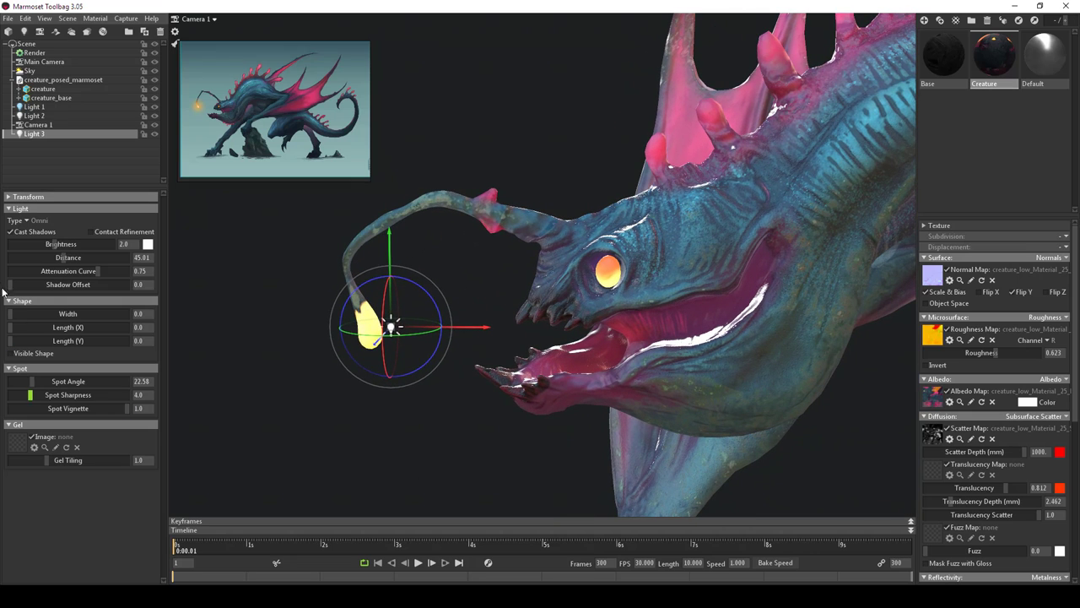
{"action": "left_click", "coordinate": [148, 244]}
{"action": "left_click", "coordinate": [330, 532]}
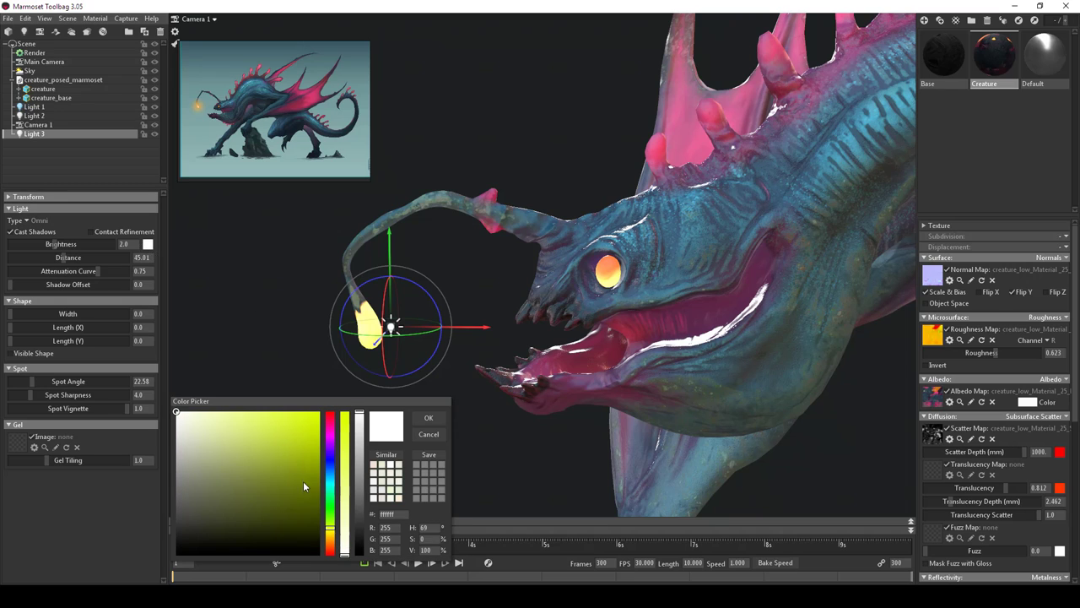
{"action": "left_click_drag", "start_coordinate": [304, 486], "coordinate": [329, 391]}
{"action": "left_click", "coordinate": [429, 419]}
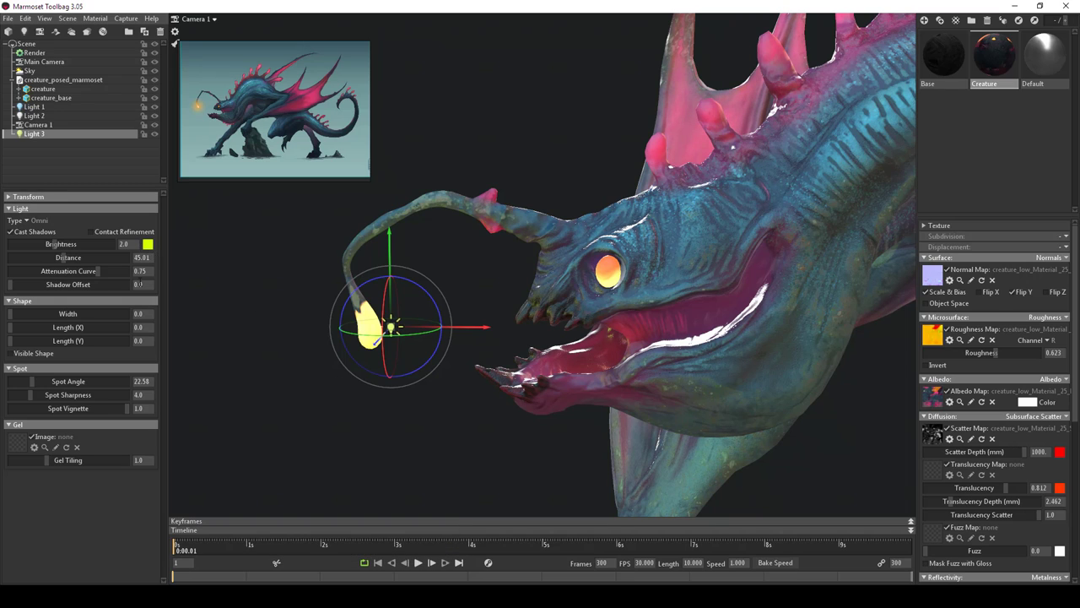
- Raise the omni light's brightness to 27.69 and move it onto the glowing lure tip
{"action": "left_click_drag", "start_coordinate": [54, 244], "coordinate": [85, 244]}
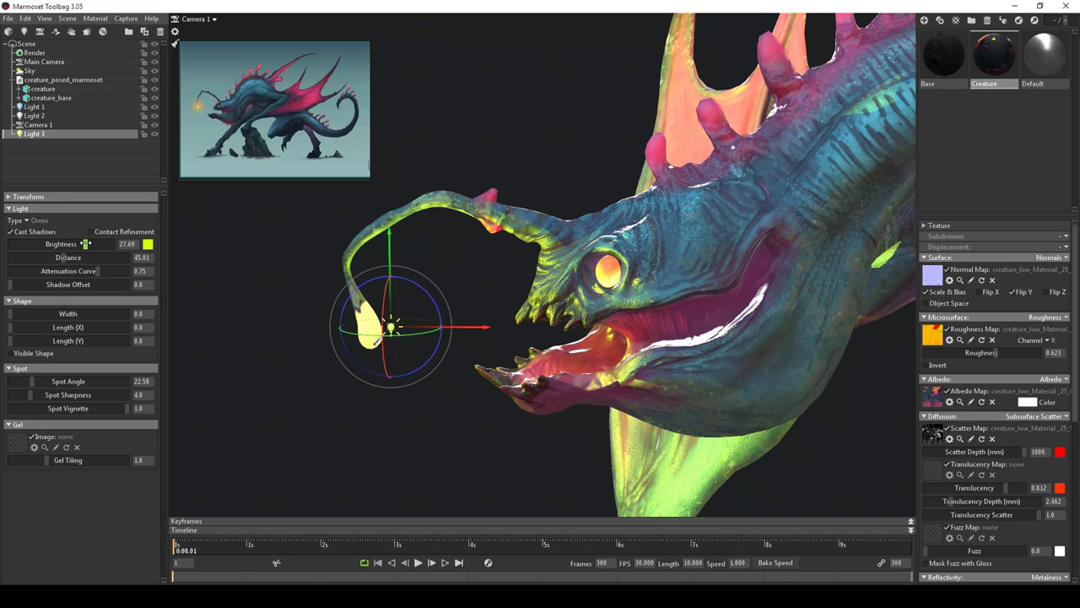
{"action": "left_click_drag", "start_coordinate": [470, 328], "coordinate": [354, 308]}
{"action": "middle_click_drag", "start_coordinate": [354, 302], "coordinate": [371, 322]}
- Set the omni light's distance to 2.836, its brightness to 57.34 and its color to orange ffb900
{"action": "left_click_drag", "start_coordinate": [70, 260], "coordinate": [99, 244]}
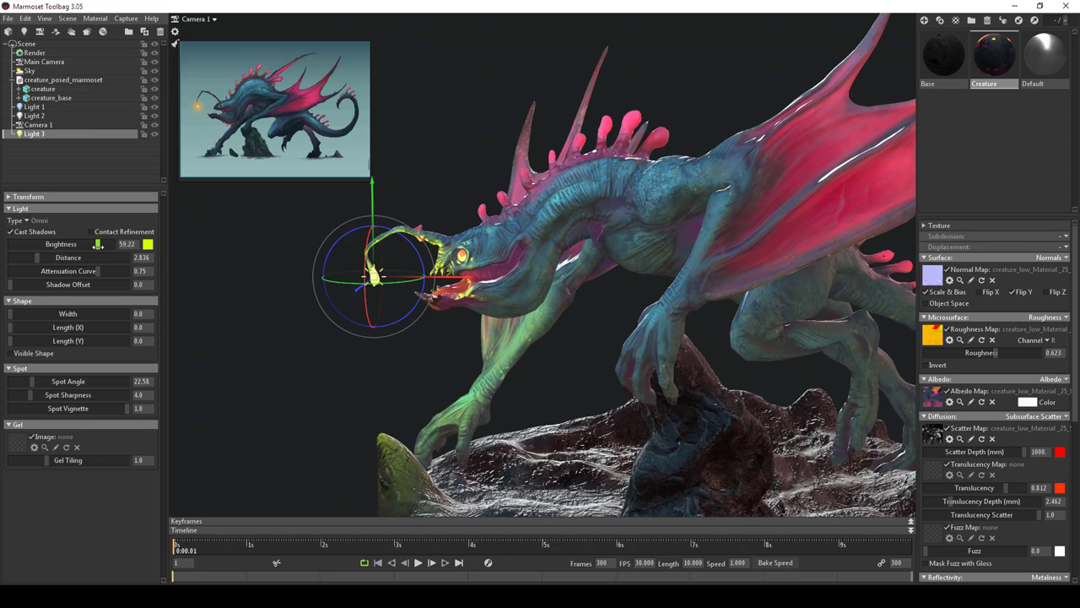
{"action": "left_click", "coordinate": [148, 244]}
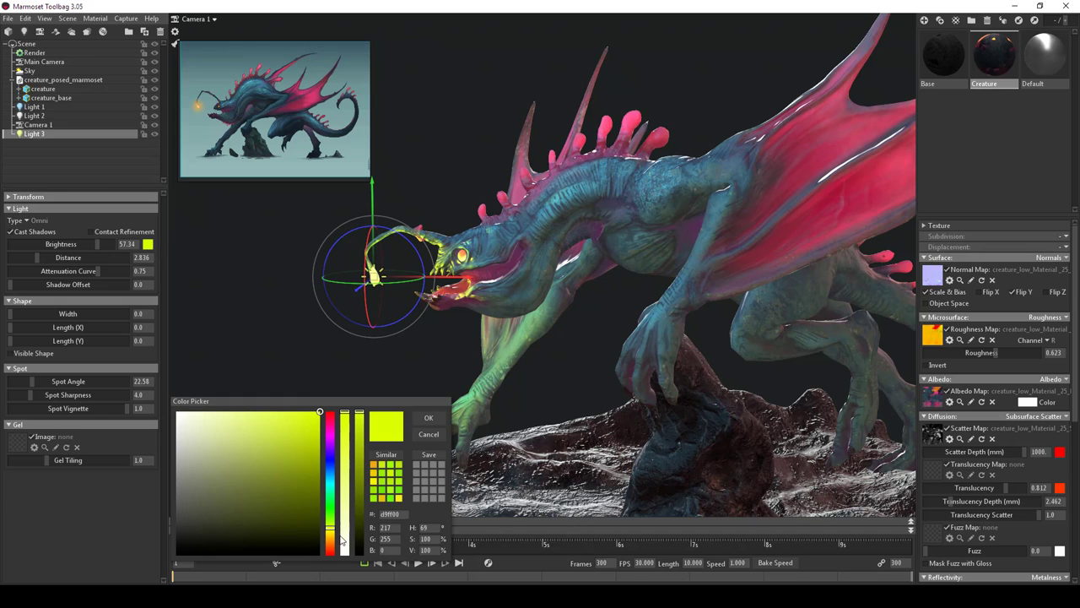
{"action": "left_click_drag", "start_coordinate": [333, 531], "coordinate": [334, 542]}
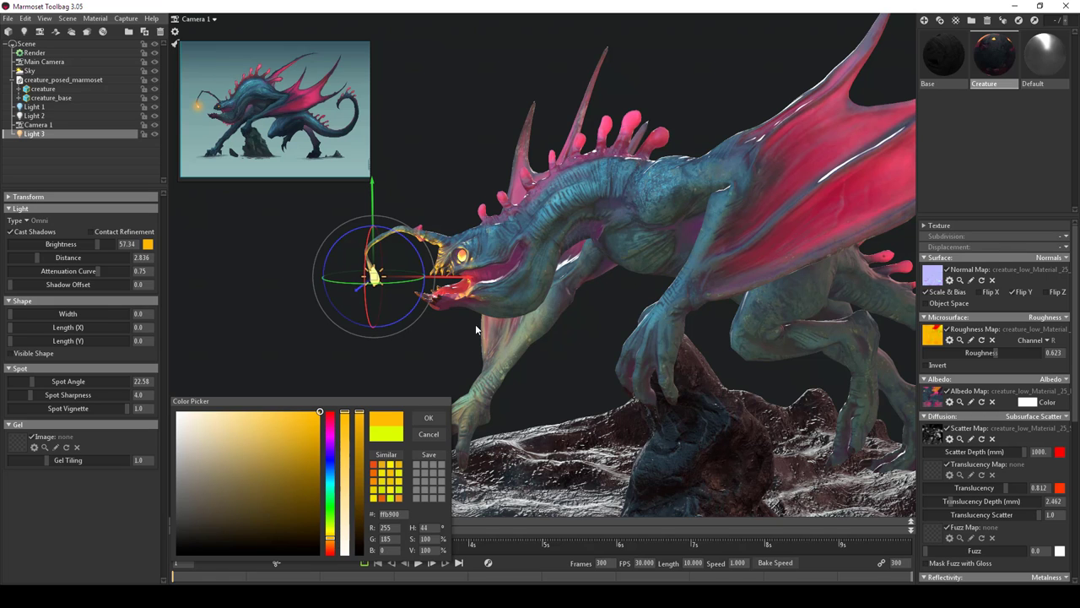
- Deselect the omni light and examine its orange glow on the creature from several angles and distances
{"action": "right_click_drag", "start_coordinate": [475, 324], "coordinate": [420, 368]}
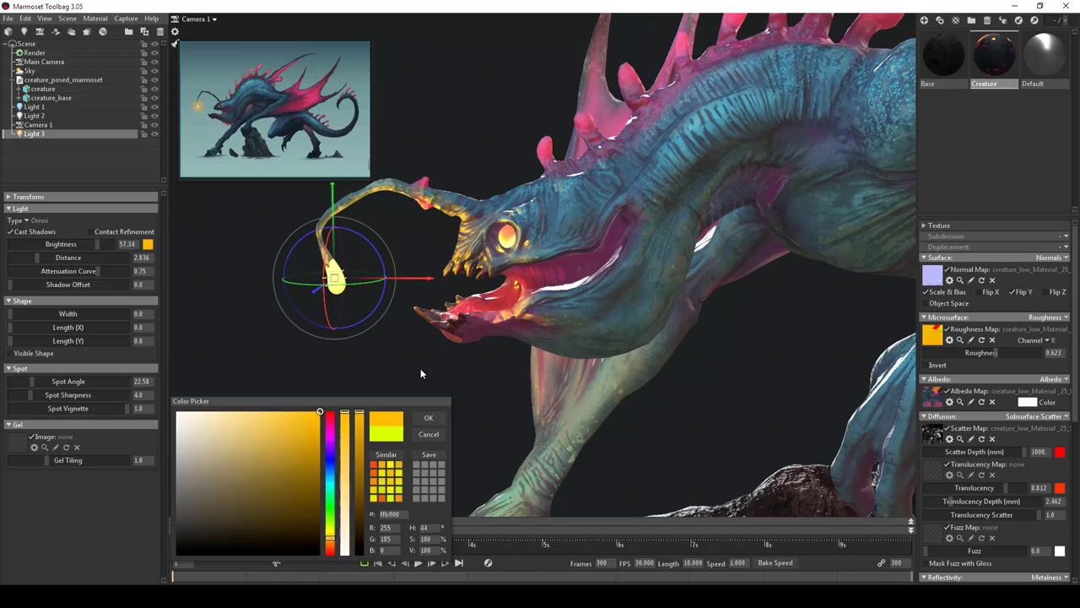
{"action": "left_click", "coordinate": [418, 368]}
{"action": "left_click_drag", "start_coordinate": [418, 367], "coordinate": [355, 334]}
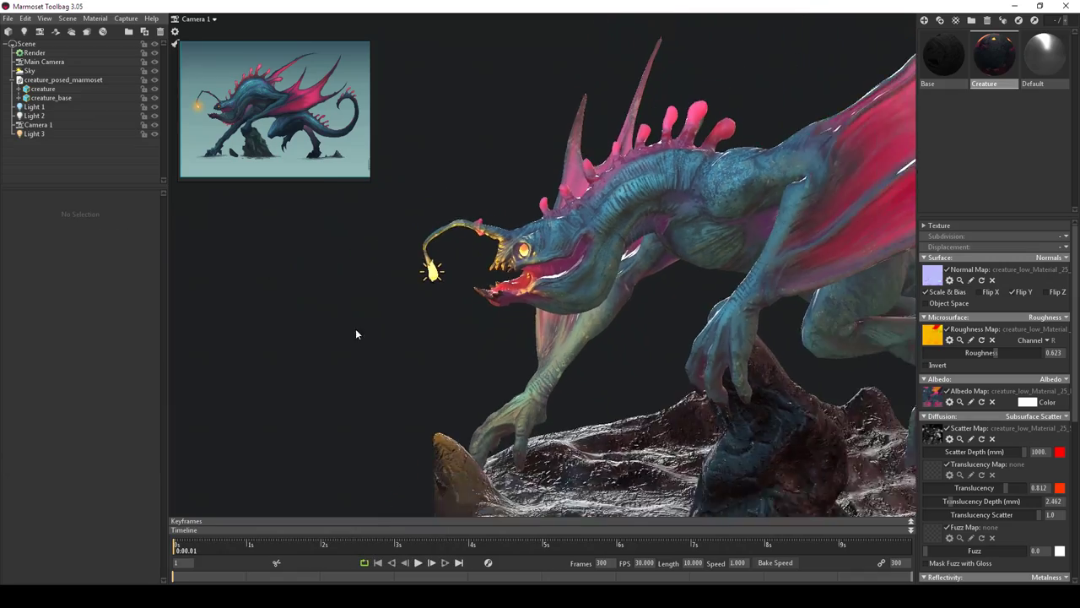
{"action": "right_click_drag", "start_coordinate": [355, 330], "coordinate": [447, 361]}
{"action": "middle_click_drag", "start_coordinate": [447, 362], "coordinate": [346, 368]}
{"action": "right_click_drag", "start_coordinate": [346, 369], "coordinate": [470, 359]}
{"action": "middle_click_drag", "start_coordinate": [470, 358], "coordinate": [383, 344]}
{"action": "right_click_drag", "start_coordinate": [383, 344], "coordinate": [419, 345]}
{"action": "middle_click_drag", "start_coordinate": [418, 345], "coordinate": [412, 341]}
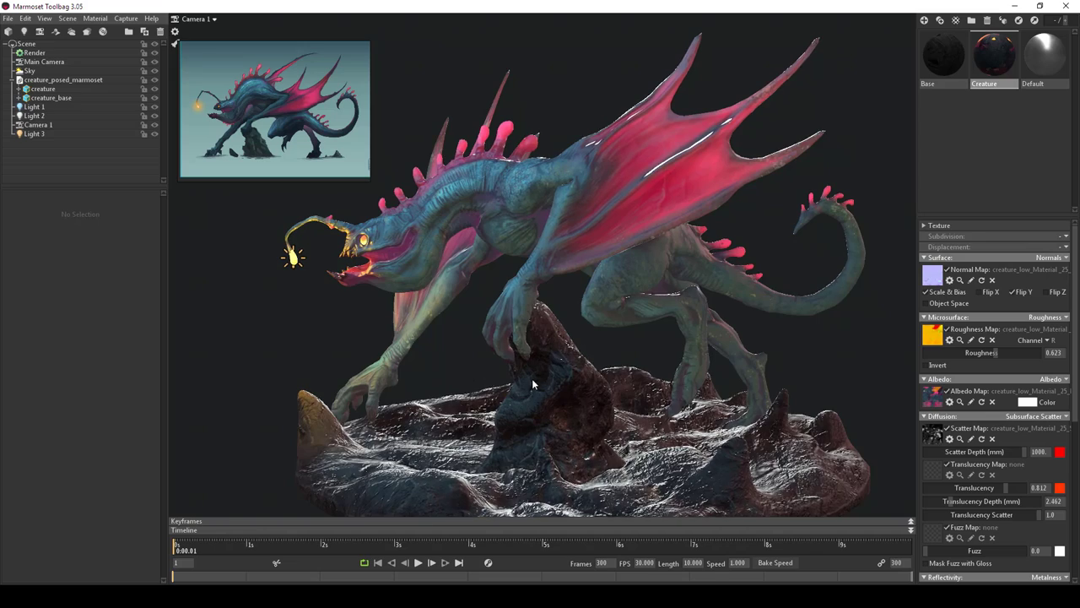
{"action": "left_click_drag", "start_coordinate": [531, 384], "coordinate": [519, 412]}
- Set the omni light's width to 2.183 and deselect it to check the glow on the head
{"action": "left_click", "coordinate": [34, 134]}
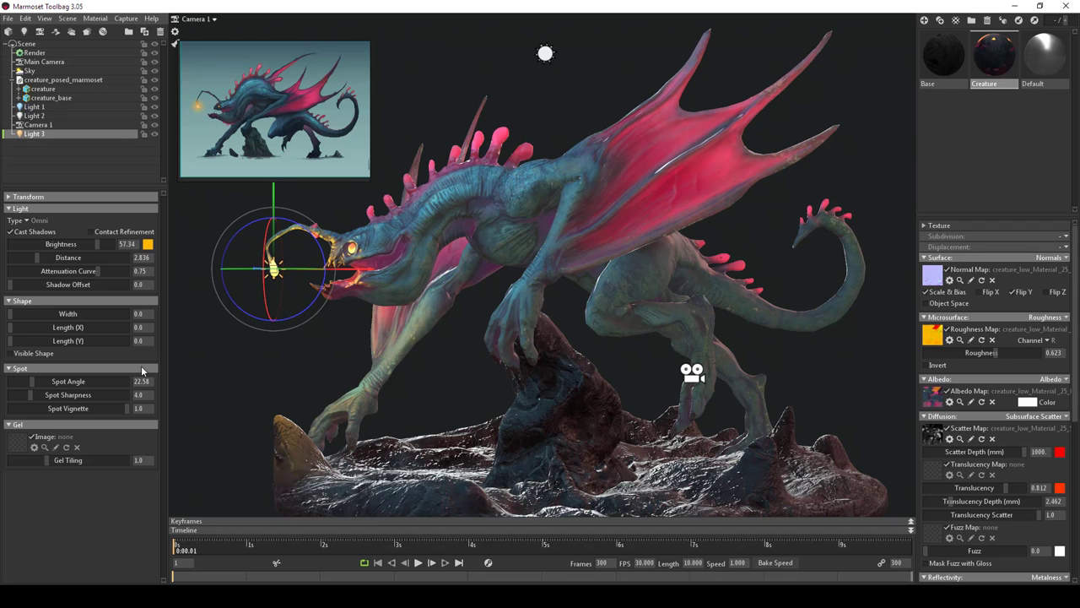
{"action": "mouse_move", "coordinate": [14, 313]}
{"action": "left_mouse_down"}
{"action": "mouse_move", "coordinate": [41, 313]}
{"action": "mouse_move", "coordinate": [30, 314]}
{"action": "left_mouse_up"}
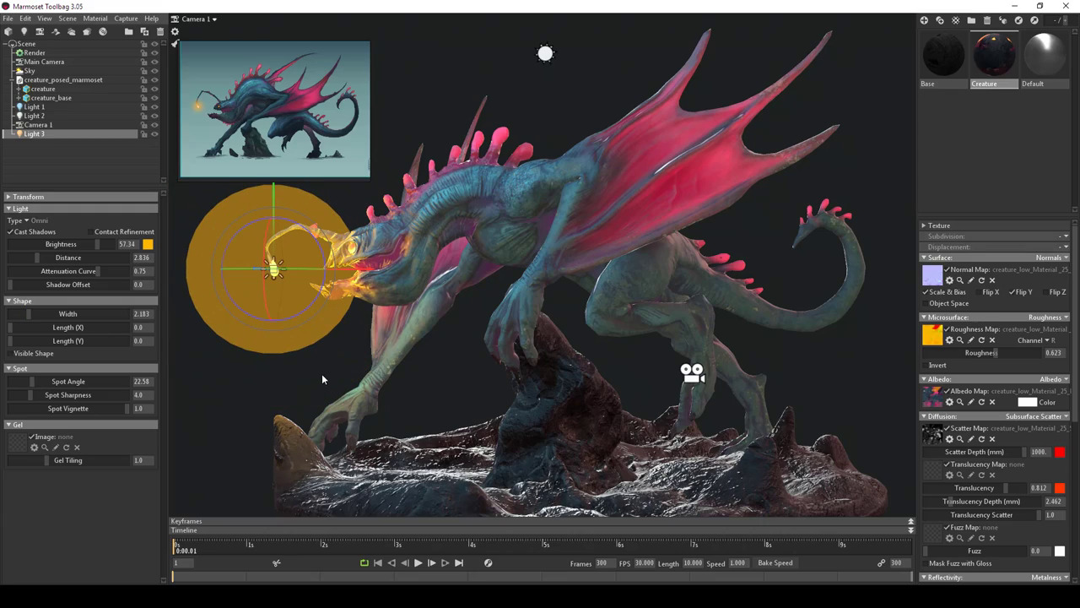
{"action": "left_click_drag", "start_coordinate": [340, 378], "coordinate": [350, 411]}
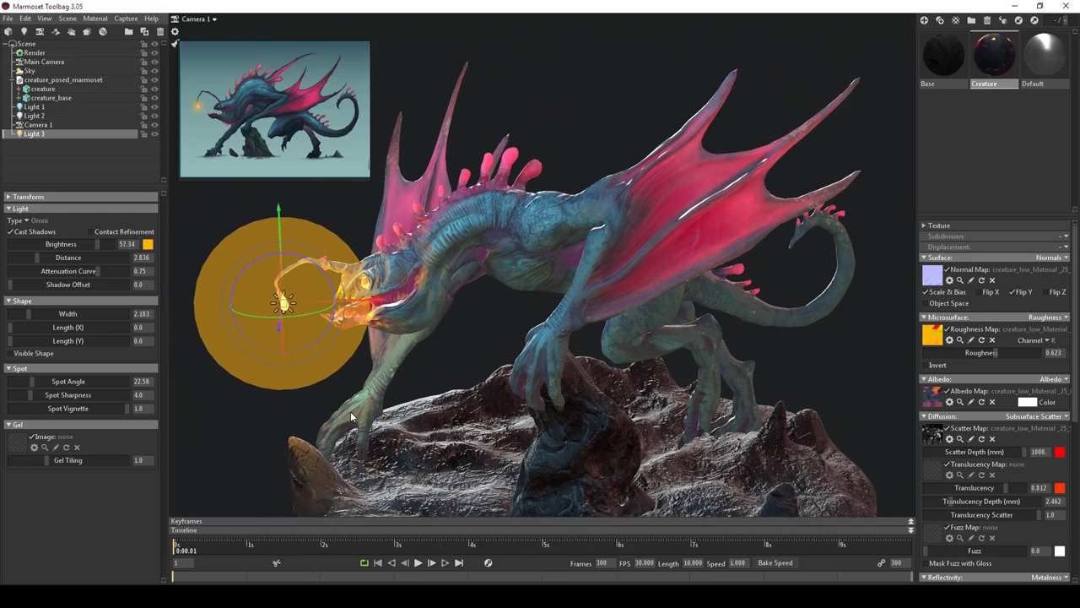
{"action": "left_click", "coordinate": [586, 147]}
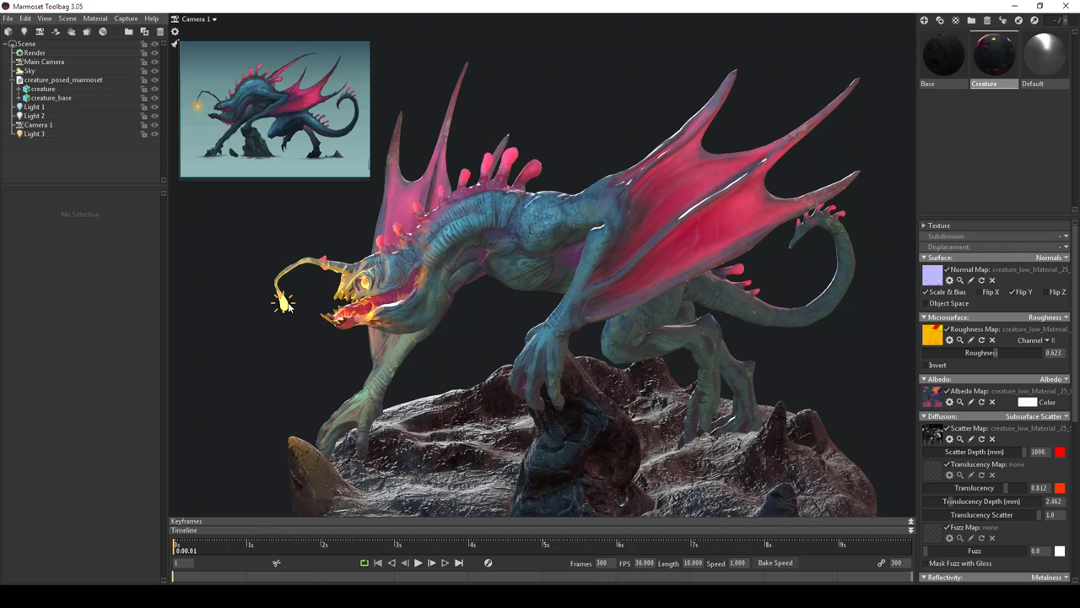
- Enable Contact Refinement on the omni light and try its visible shape on and off
{"action": "left_click", "coordinate": [286, 304]}
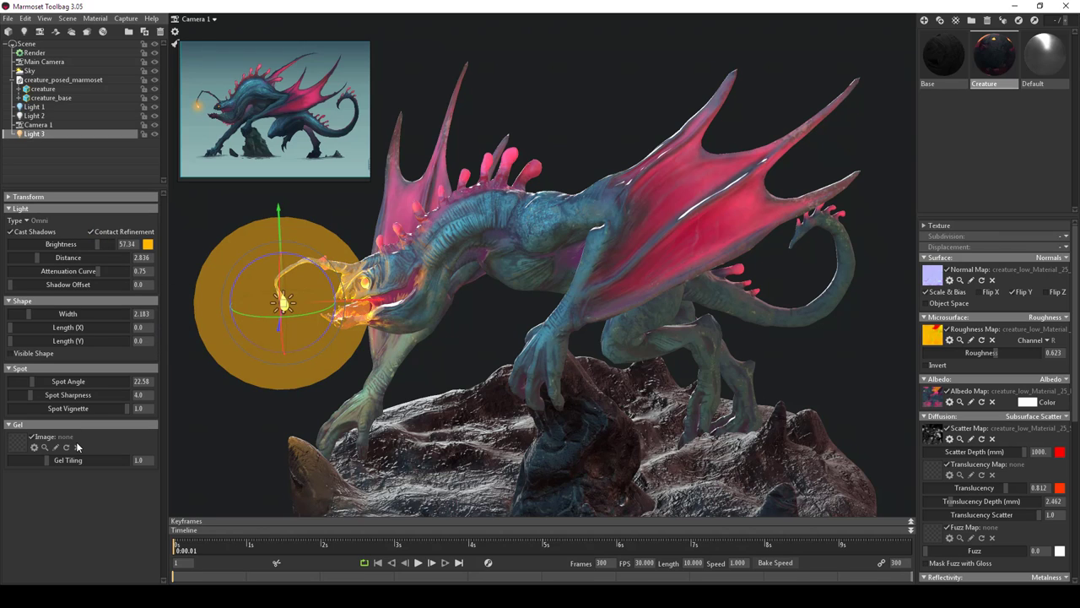
{"action": "left_click", "coordinate": [12, 353]}
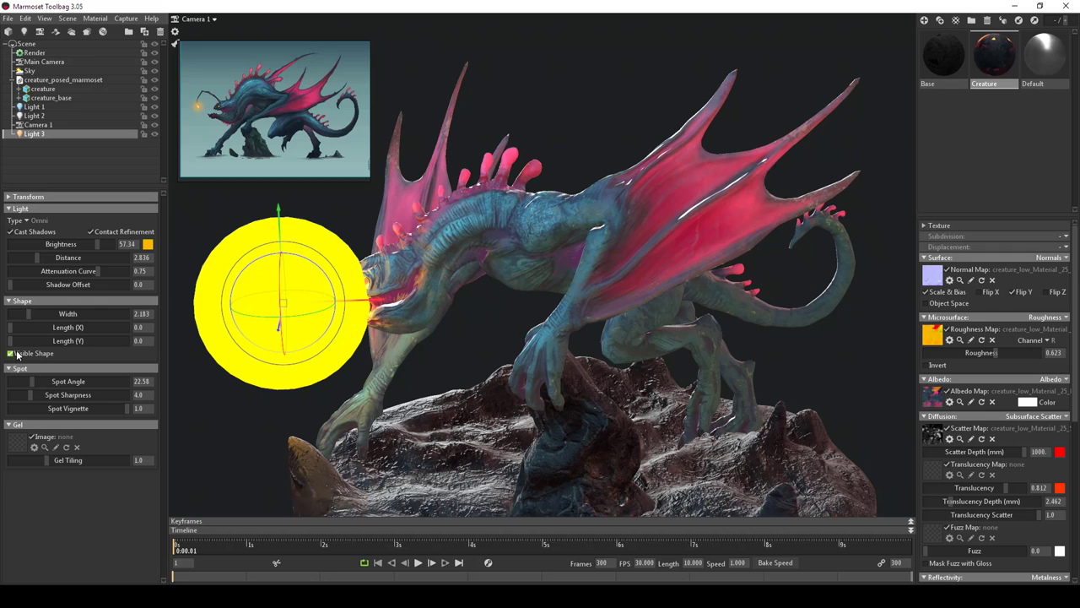
{"action": "left_click", "coordinate": [12, 353]}
- Compare the lit creature with the reference image through both Camera 1 and the Main Camera
{"action": "left_click_drag", "start_coordinate": [210, 386], "coordinate": [278, 420]}
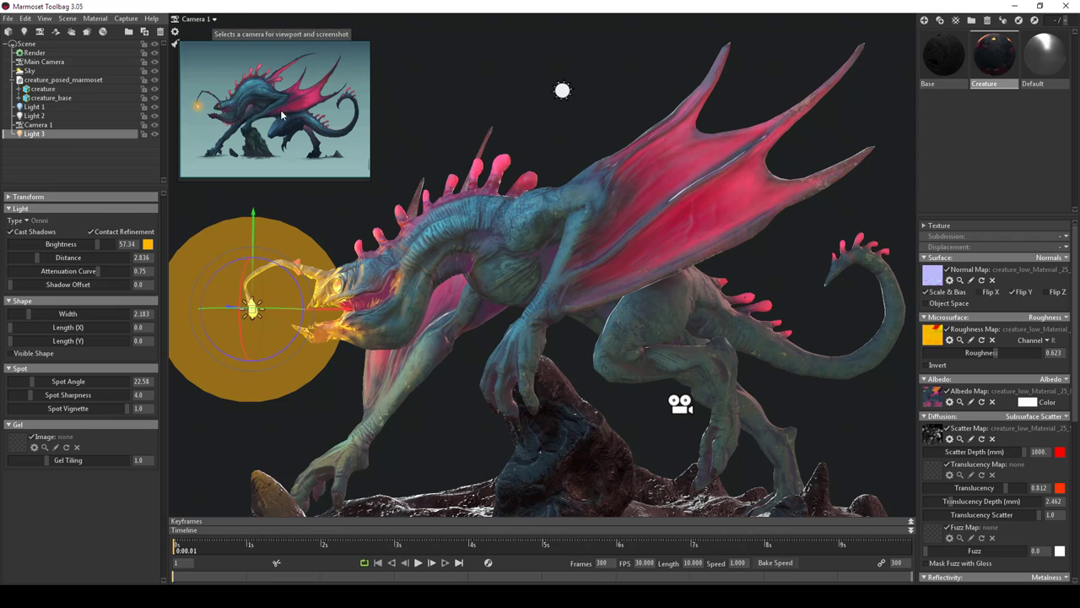
{"action": "left_click_drag", "start_coordinate": [405, 236], "coordinate": [450, 297]}
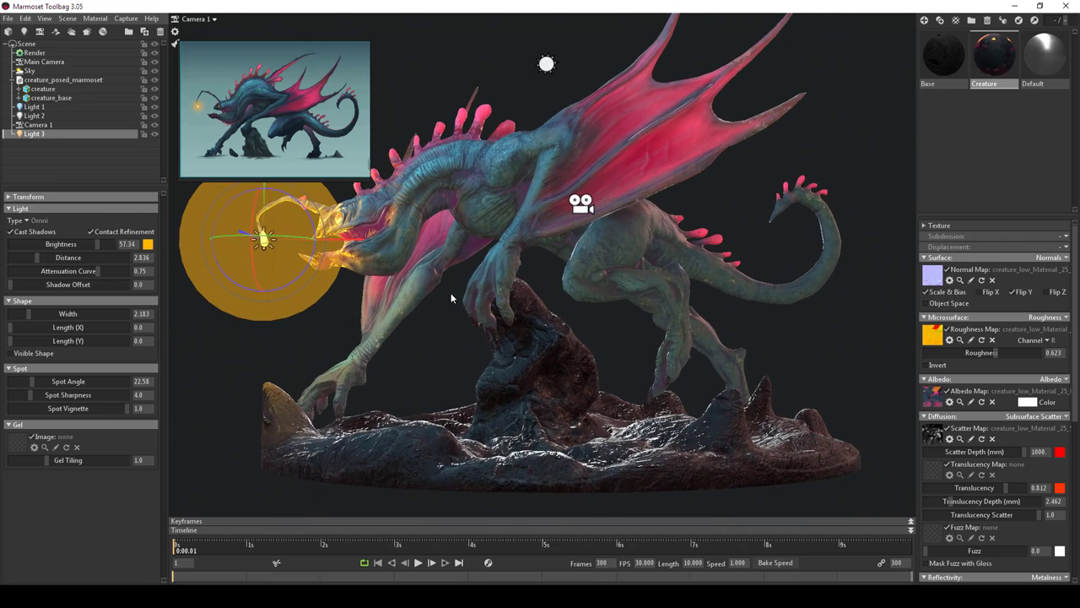
{"action": "middle_click_drag", "start_coordinate": [451, 297], "coordinate": [447, 321]}
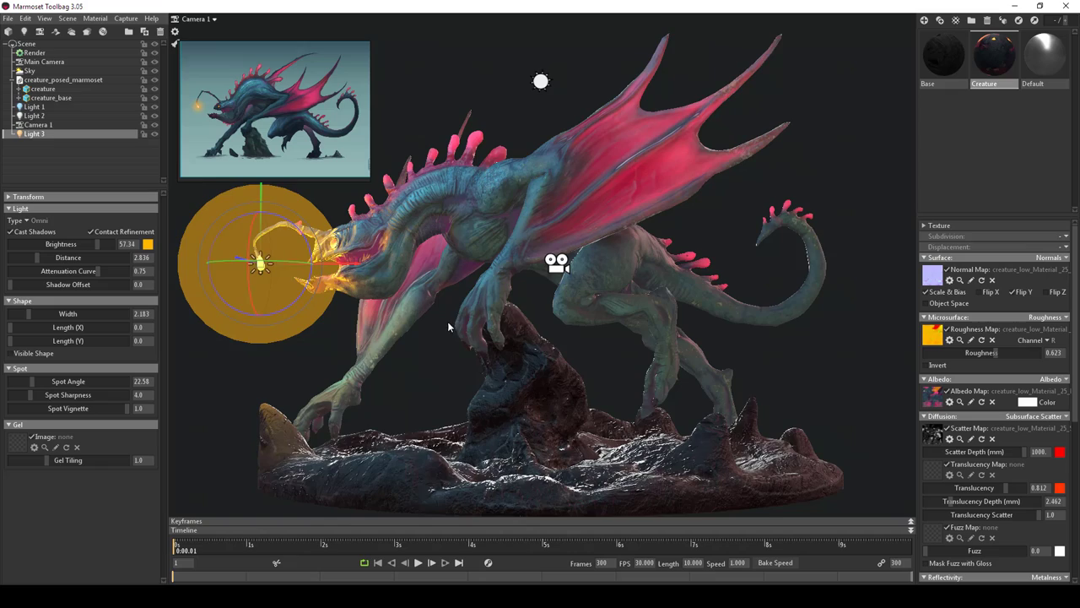
{"action": "left_click", "coordinate": [206, 21]}
{"action": "left_click", "coordinate": [241, 27]}
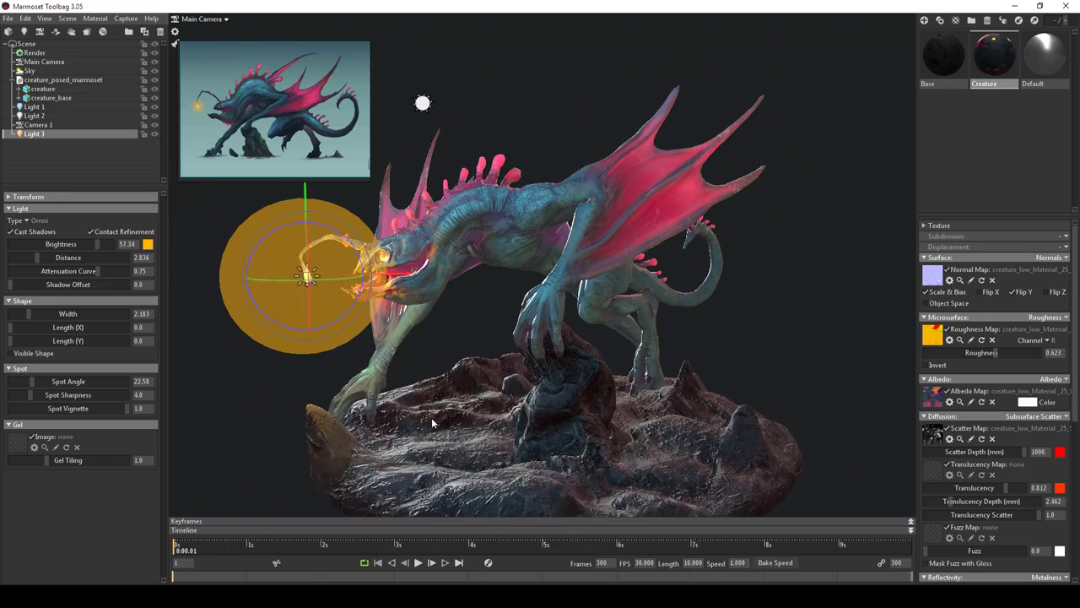
{"action": "left_click_drag", "start_coordinate": [432, 422], "coordinate": [405, 472]}
{"action": "middle_click_drag", "start_coordinate": [397, 389], "coordinate": [414, 362]}
{"action": "scroll", "coordinate": [415, 362], "scroll_direction": "up", "scroll_amount": 3}
{"action": "left_click", "coordinate": [221, 19]}
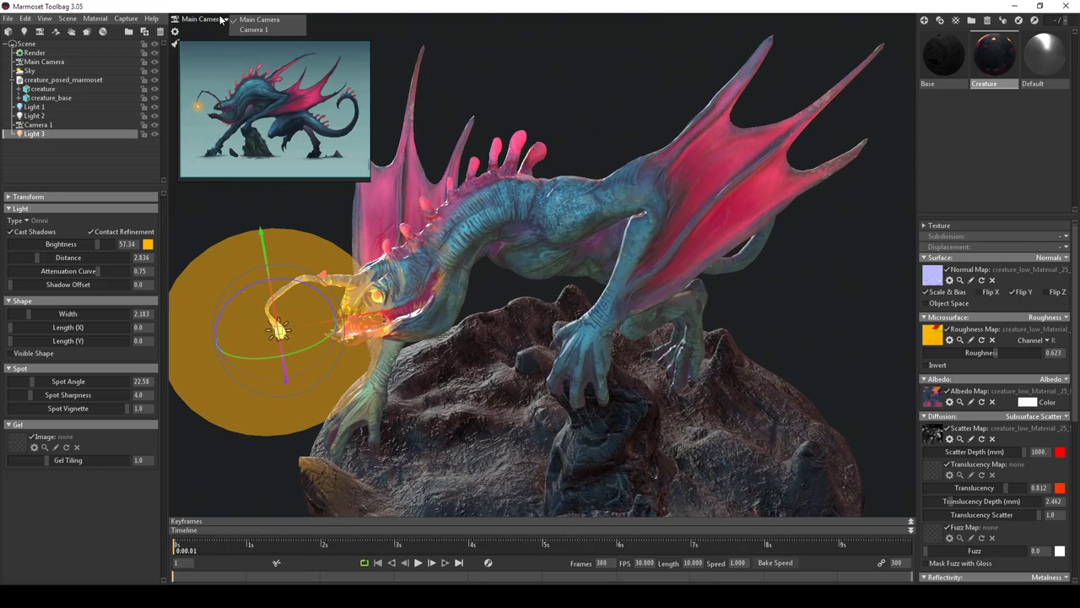
{"action": "left_click", "coordinate": [252, 29]}
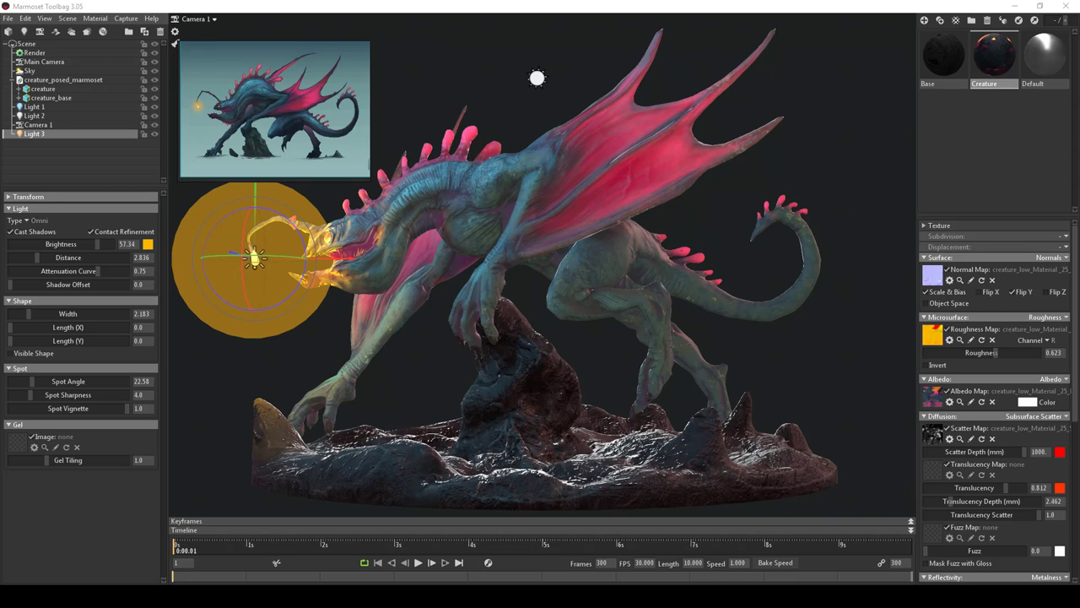
- Switch to the Main Camera and set the white spot light above the creature to brightness 15.29 and distance 16.9
{"action": "left_click", "coordinate": [536, 77]}
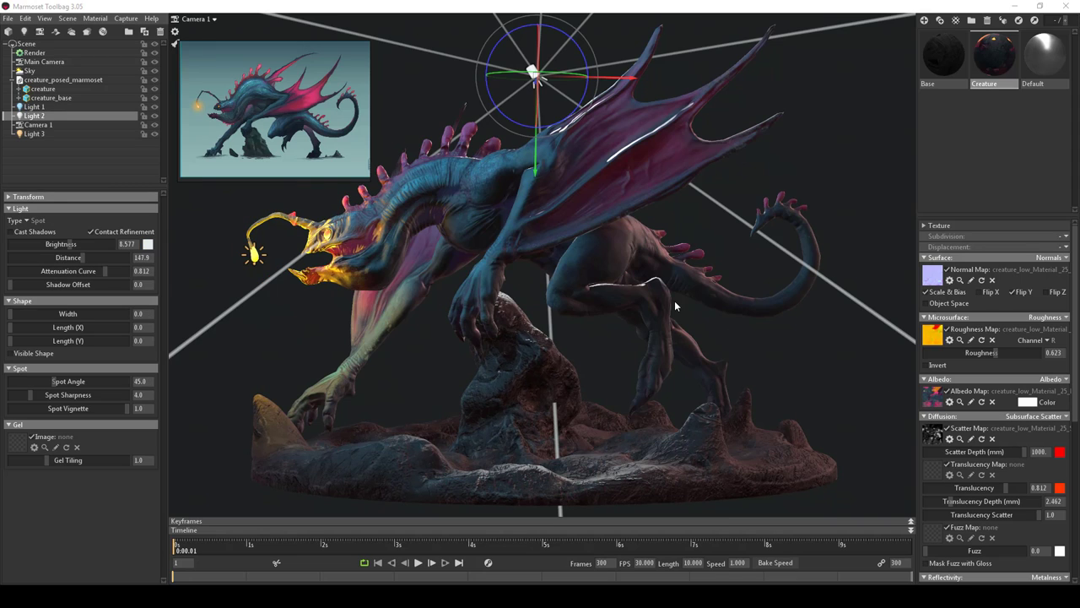
{"action": "mouse_move", "coordinate": [721, 287]}
{"action": "left_mouse_down"}
{"action": "mouse_move", "coordinate": [739, 312]}
{"action": "mouse_move", "coordinate": [731, 303]}
{"action": "left_mouse_up"}
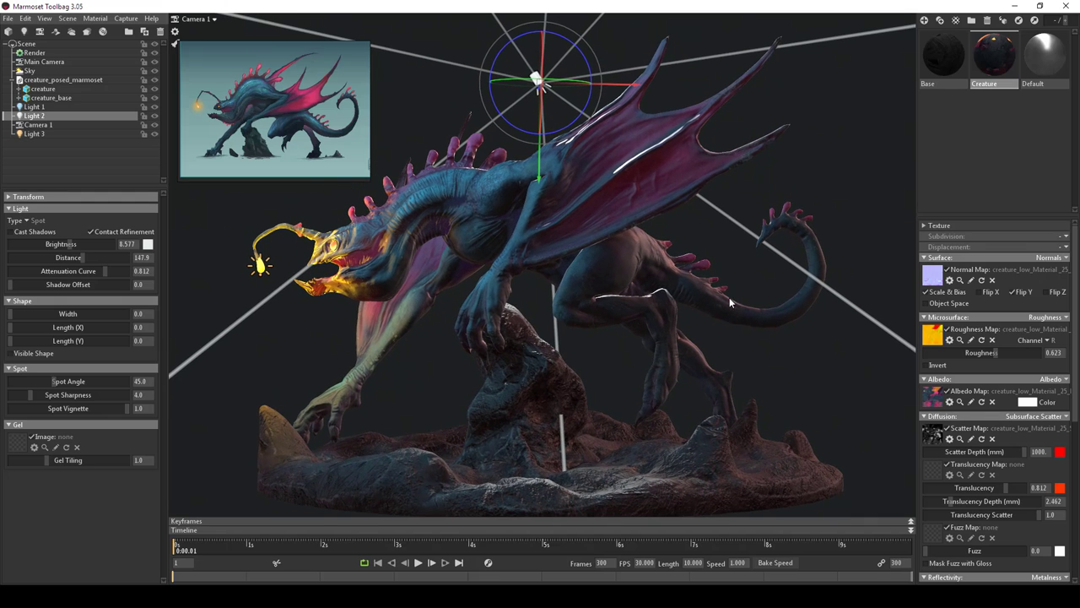
{"action": "left_click", "coordinate": [204, 22]}
{"action": "left_click", "coordinate": [245, 20]}
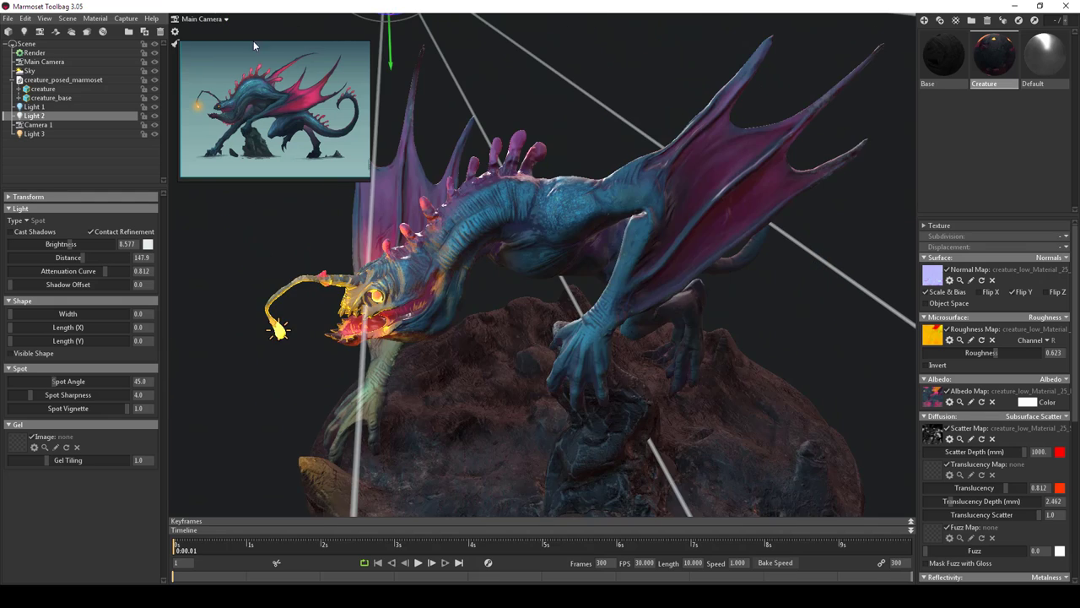
{"action": "scroll", "coordinate": [517, 208], "scroll_direction": "down", "scroll_amount": 5}
{"action": "left_click_drag", "start_coordinate": [526, 224], "coordinate": [422, 282]}
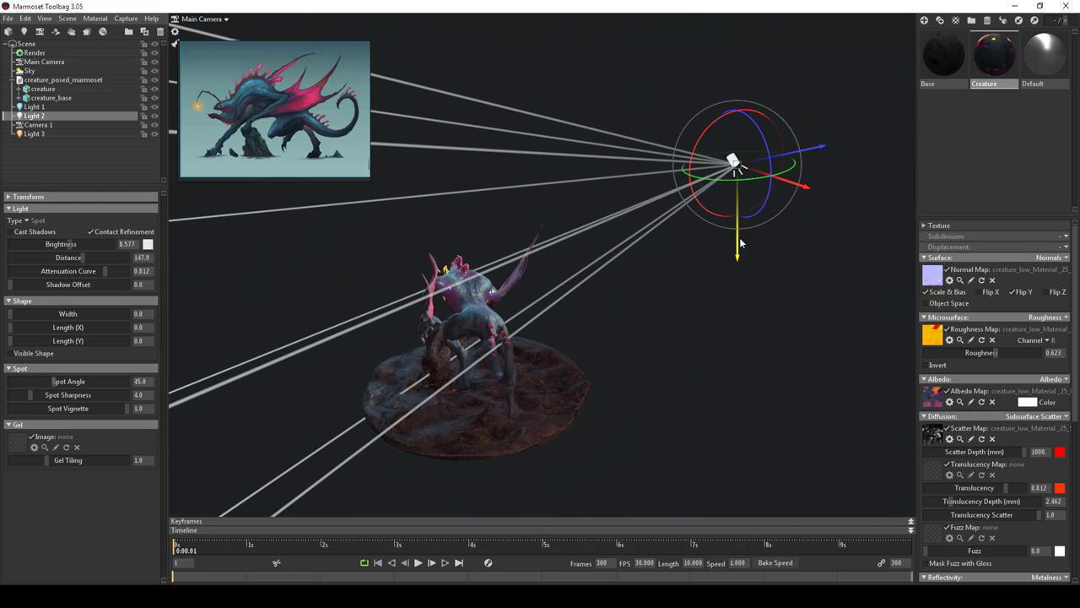
{"action": "left_click_drag", "start_coordinate": [591, 271], "coordinate": [688, 247]}
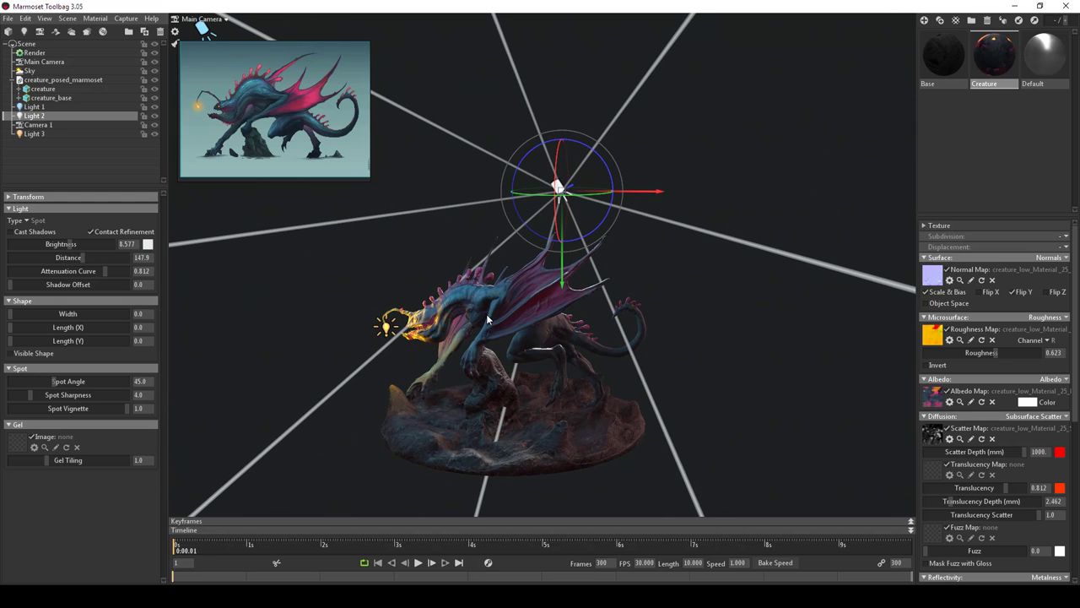
{"action": "mouse_move", "coordinate": [70, 244]}
{"action": "left_mouse_down"}
{"action": "mouse_move", "coordinate": [104, 244]}
{"action": "mouse_move", "coordinate": [76, 244]}
{"action": "left_mouse_up"}
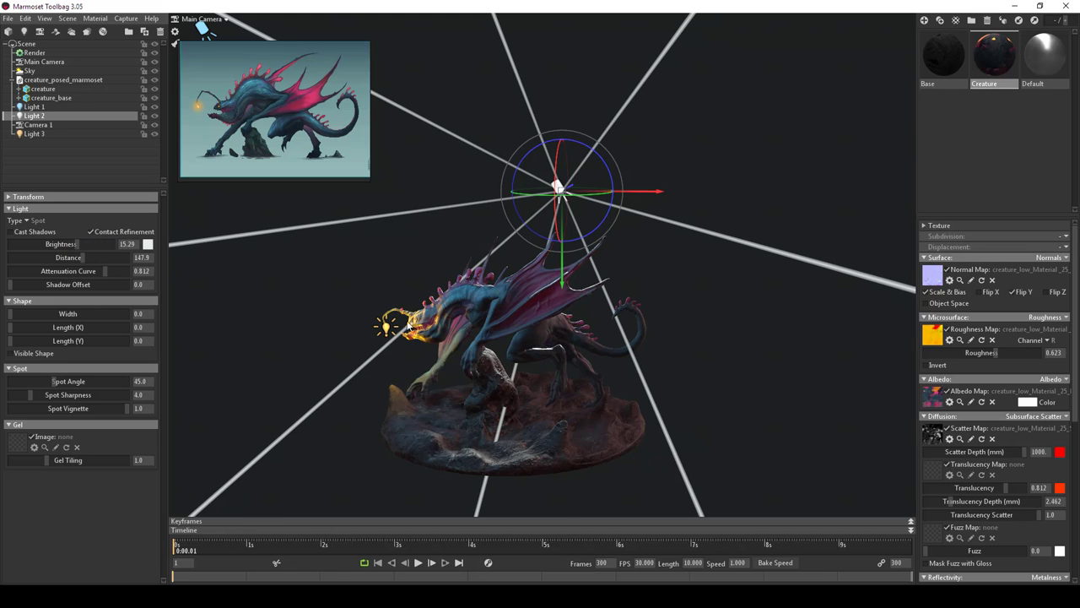
{"action": "left_click_drag", "start_coordinate": [410, 327], "coordinate": [478, 324]}
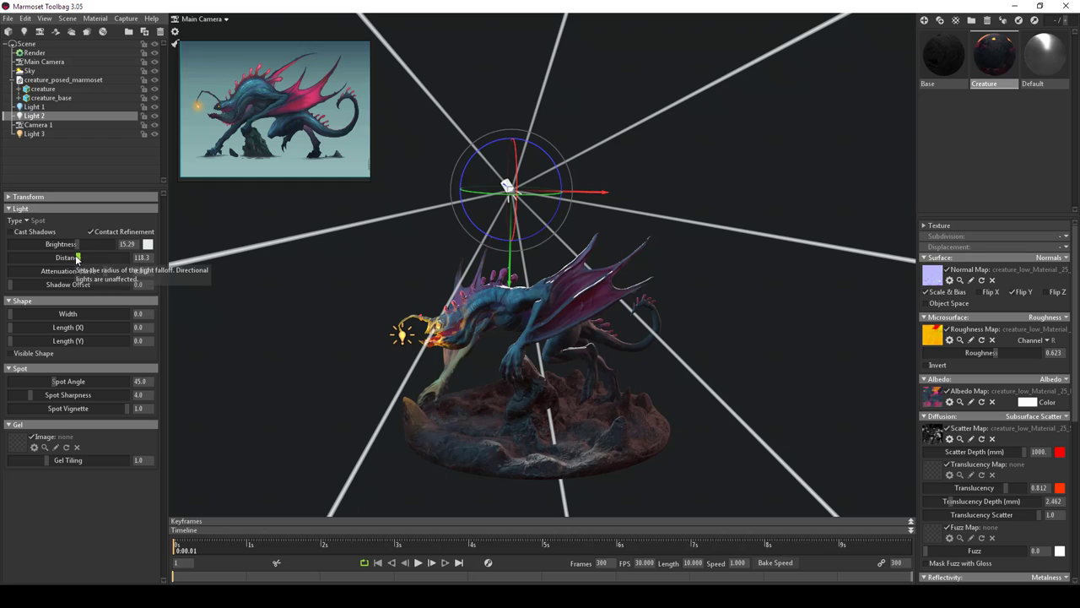
{"action": "left_click_drag", "start_coordinate": [77, 257], "coordinate": [53, 259]}
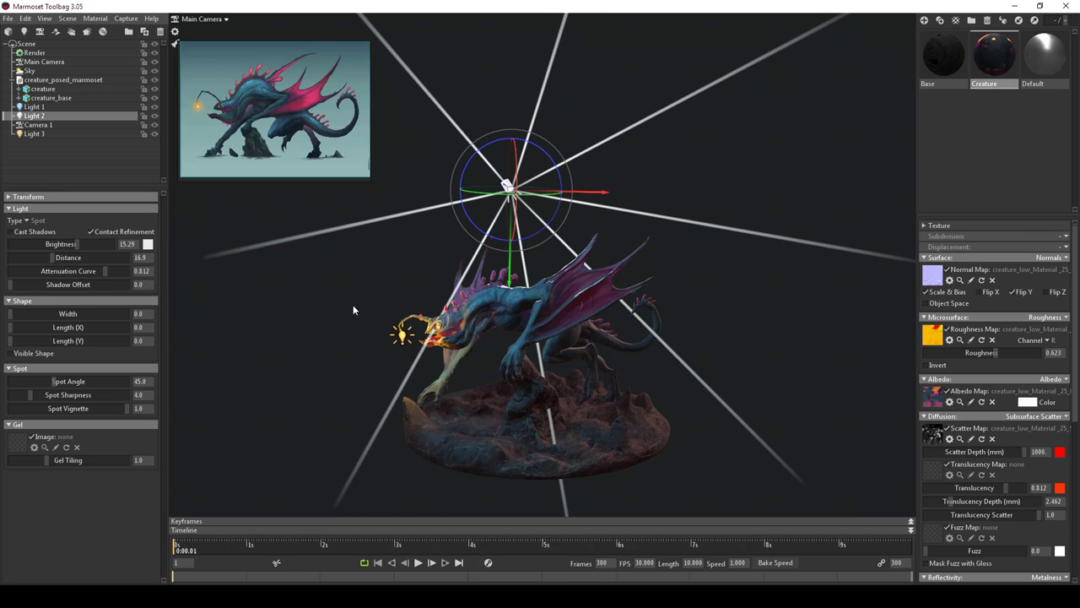
- Rotate the white spot light horizontally to re-aim it, and check the creature's lighting up close
{"action": "left_click_drag", "start_coordinate": [452, 309], "coordinate": [332, 421]}
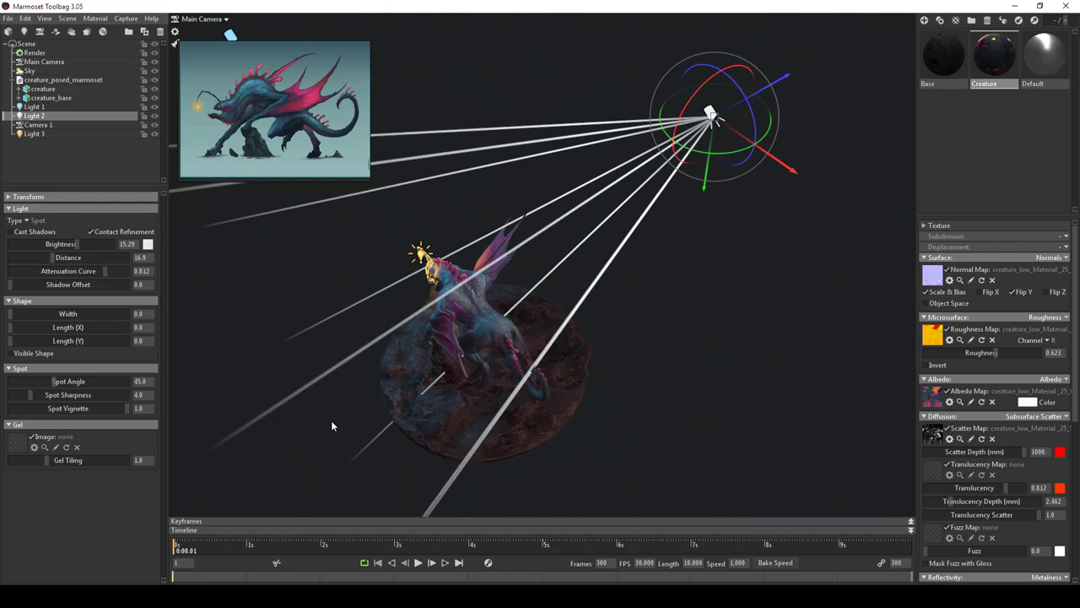
{"action": "left_click_drag", "start_coordinate": [793, 170], "coordinate": [732, 189]}
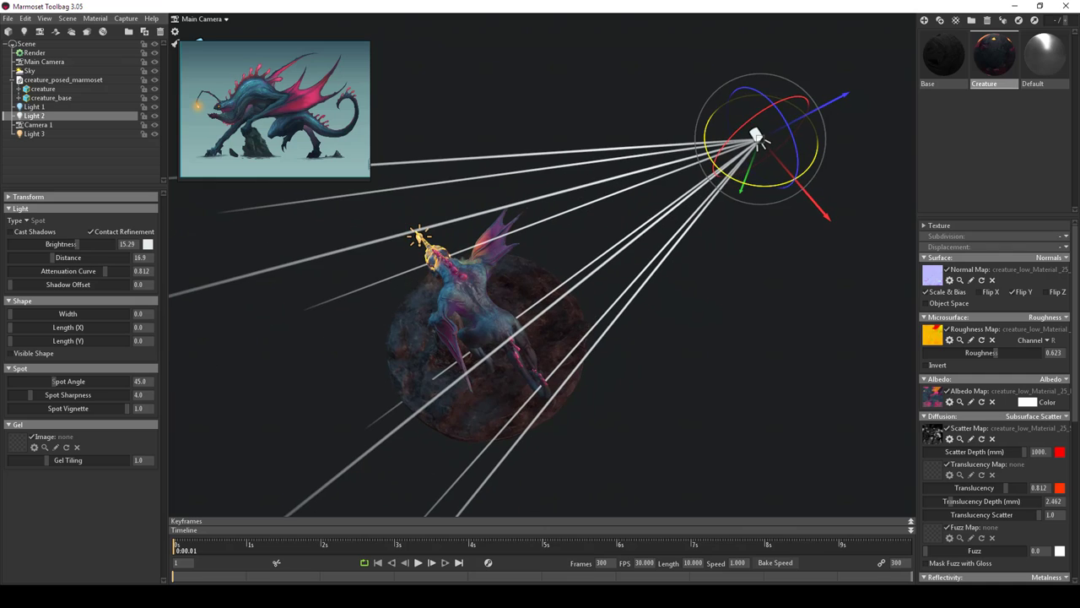
{"action": "left_click_drag", "start_coordinate": [620, 281], "coordinate": [654, 187]}
{"action": "right_click_drag", "start_coordinate": [655, 187], "coordinate": [289, 243]}
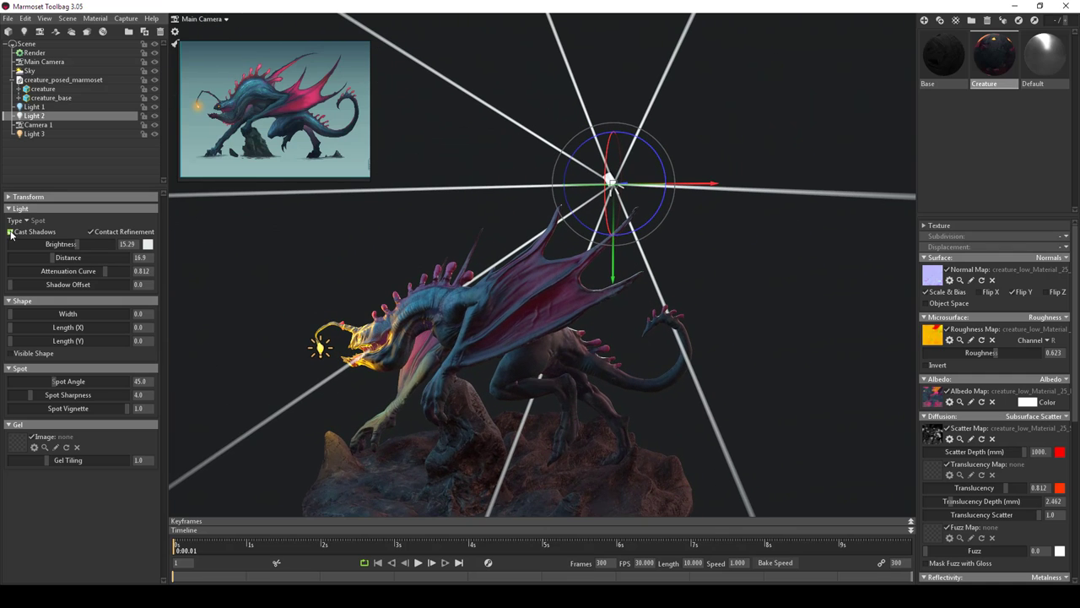
{"action": "middle_click_drag", "start_coordinate": [498, 338], "coordinate": [531, 314]}
{"action": "left_click_drag", "start_coordinate": [531, 314], "coordinate": [591, 386]}
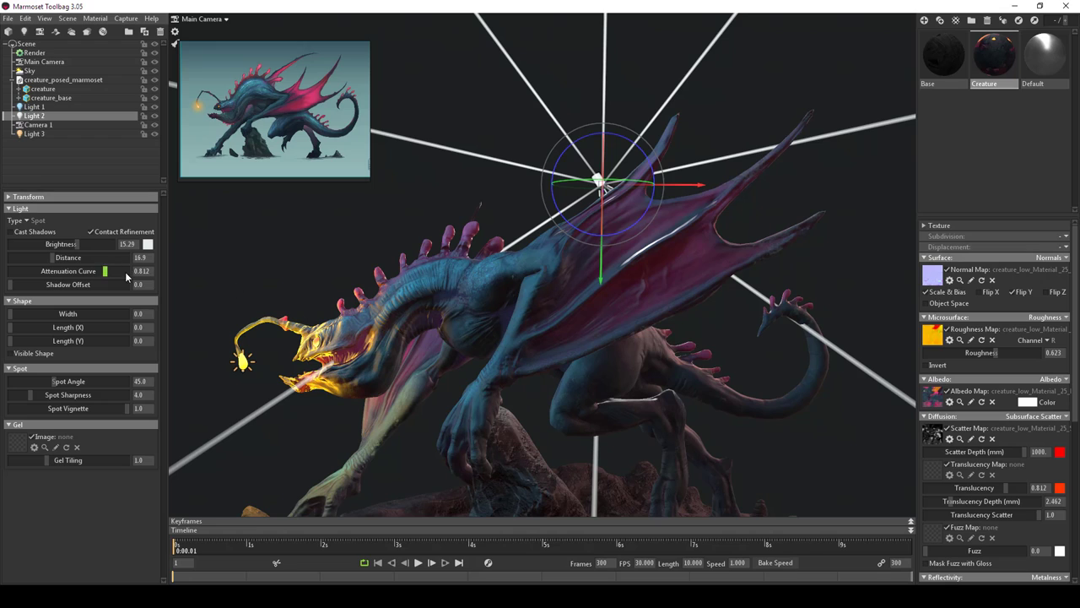
- Change the color of the white spot light above the creature to orange, hex ff921e
{"action": "left_click", "coordinate": [148, 245]}
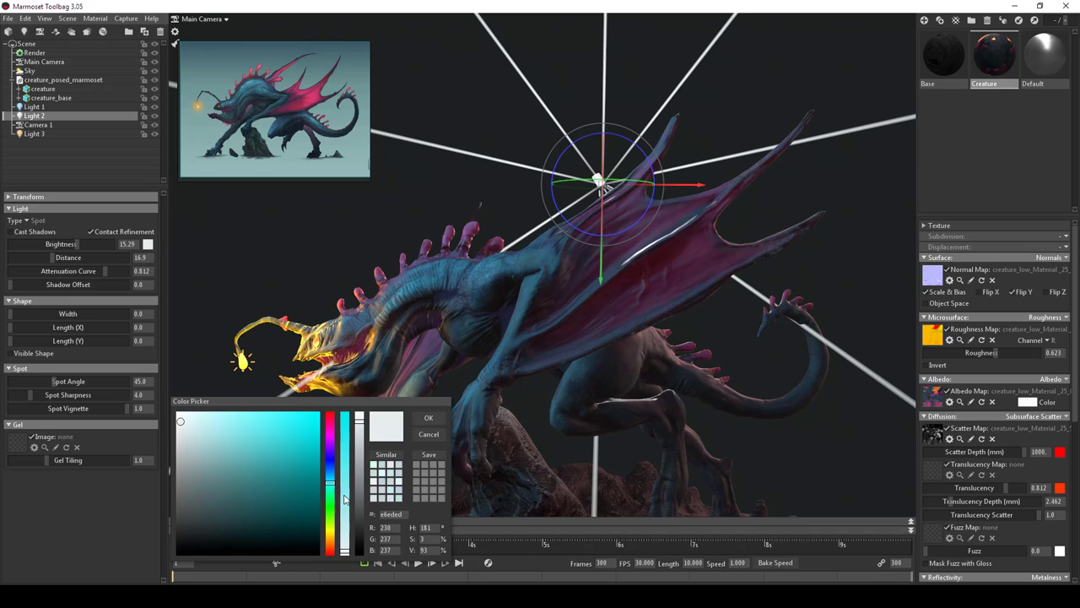
{"action": "left_click_drag", "start_coordinate": [288, 451], "coordinate": [303, 389]}
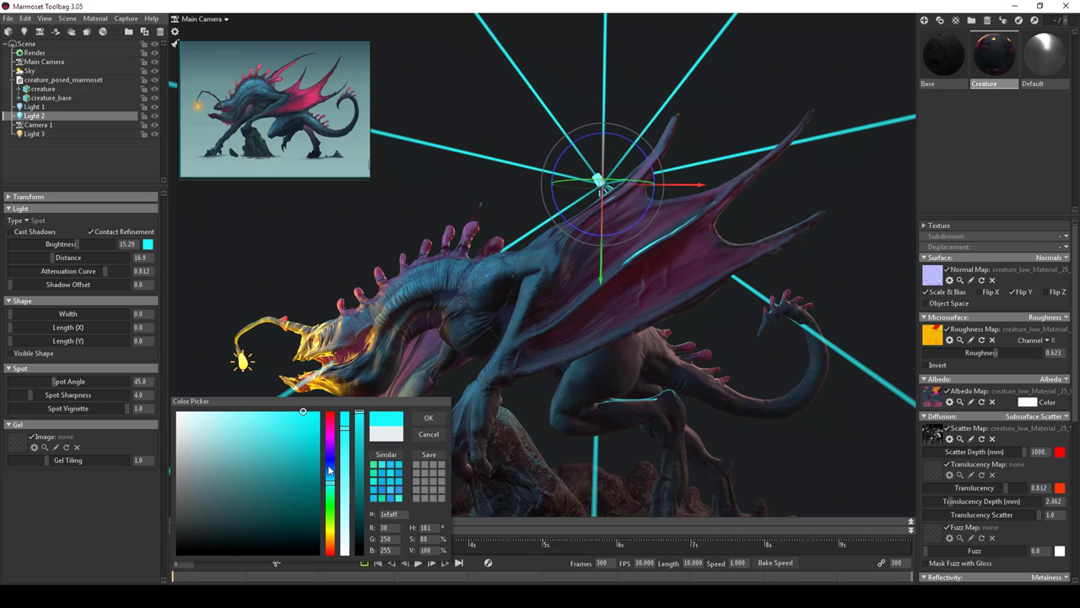
{"action": "mouse_move", "coordinate": [333, 546]}
{"action": "left_mouse_down"}
{"action": "mouse_move", "coordinate": [330, 537]}
{"action": "mouse_move", "coordinate": [329, 549]}
{"action": "left_mouse_up"}
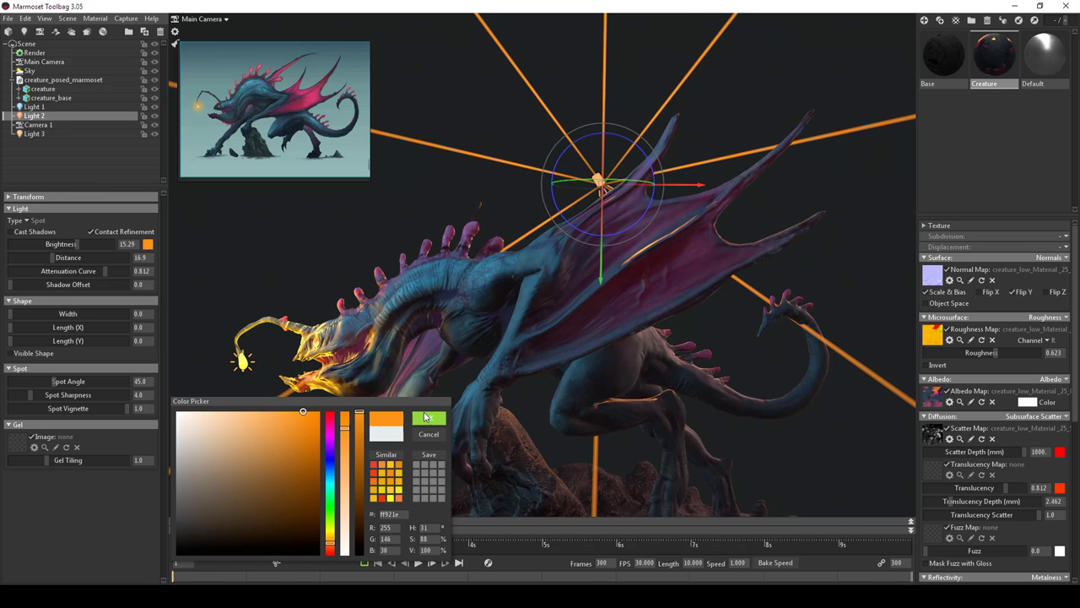
{"action": "left_click", "coordinate": [427, 418]}
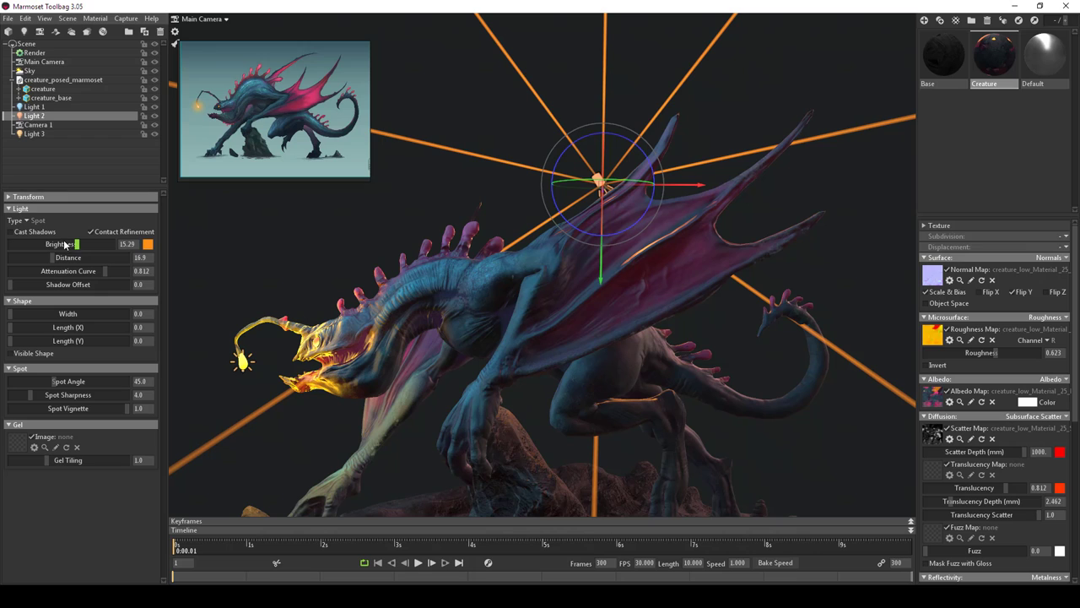
- Set the orange spot light's brightness to 71.52, its shape width to 10.28 and its attenuation curve to 0.745
{"action": "left_click_drag", "start_coordinate": [77, 245], "coordinate": [99, 250]}
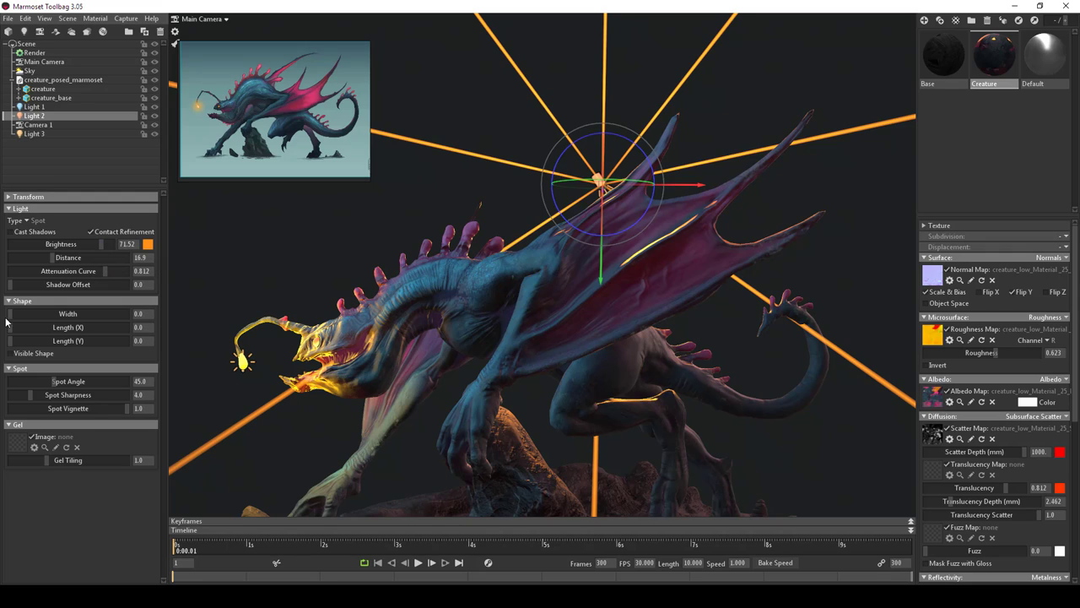
{"action": "left_click_drag", "start_coordinate": [13, 316], "coordinate": [41, 324]}
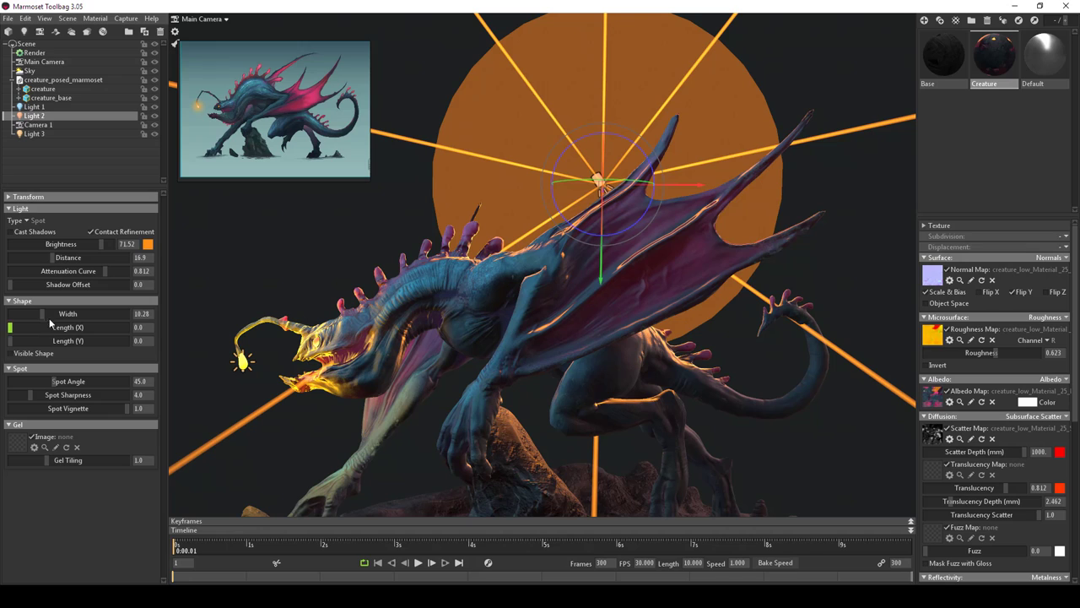
{"action": "mouse_move", "coordinate": [98, 275]}
{"action": "left_mouse_down"}
{"action": "mouse_move", "coordinate": [19, 279]}
{"action": "mouse_move", "coordinate": [175, 281]}
{"action": "mouse_move", "coordinate": [97, 284]}
{"action": "left_mouse_up"}
- Examine the orange rim lighting on the creature's back, wings and rock base from several angles with and without the light selected
{"action": "left_click", "coordinate": [308, 252]}
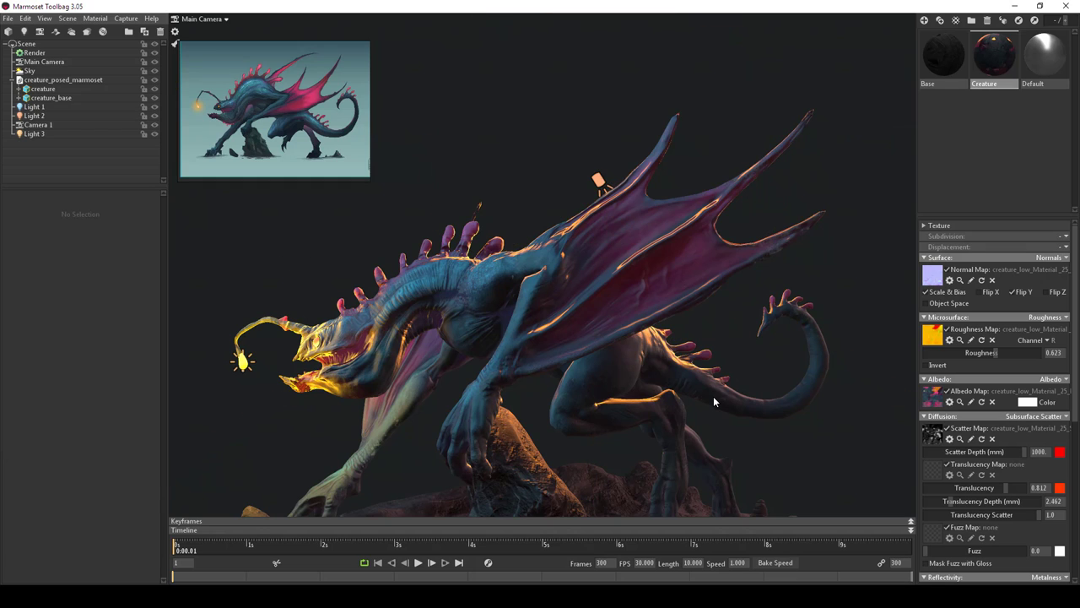
{"action": "right_click_drag", "start_coordinate": [778, 394], "coordinate": [632, 330]}
{"action": "middle_click_drag", "start_coordinate": [632, 330], "coordinate": [529, 292]}
{"action": "right_click_drag", "start_coordinate": [528, 292], "coordinate": [566, 331]}
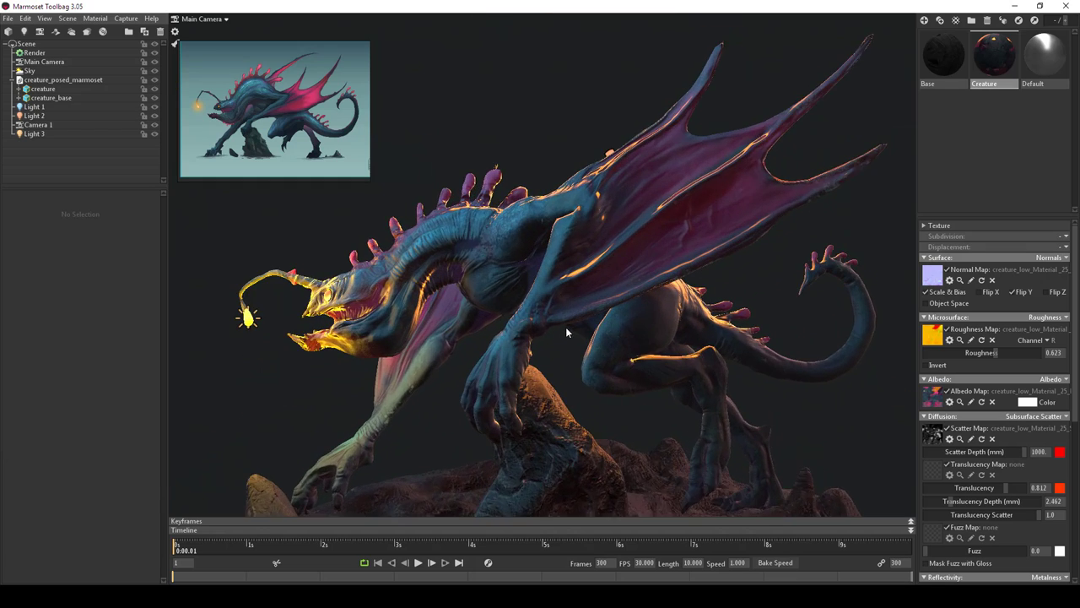
{"action": "middle_click_drag", "start_coordinate": [566, 330], "coordinate": [529, 300]}
{"action": "scroll", "coordinate": [529, 300], "scroll_direction": "down", "scroll_amount": 3}
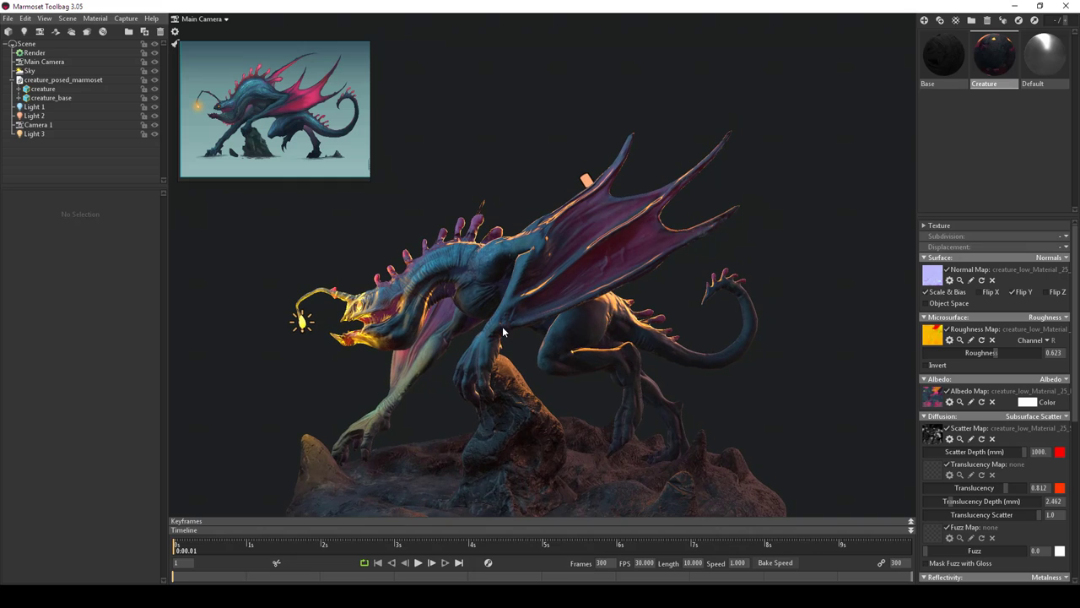
{"action": "left_click_drag", "start_coordinate": [502, 326], "coordinate": [403, 235]}
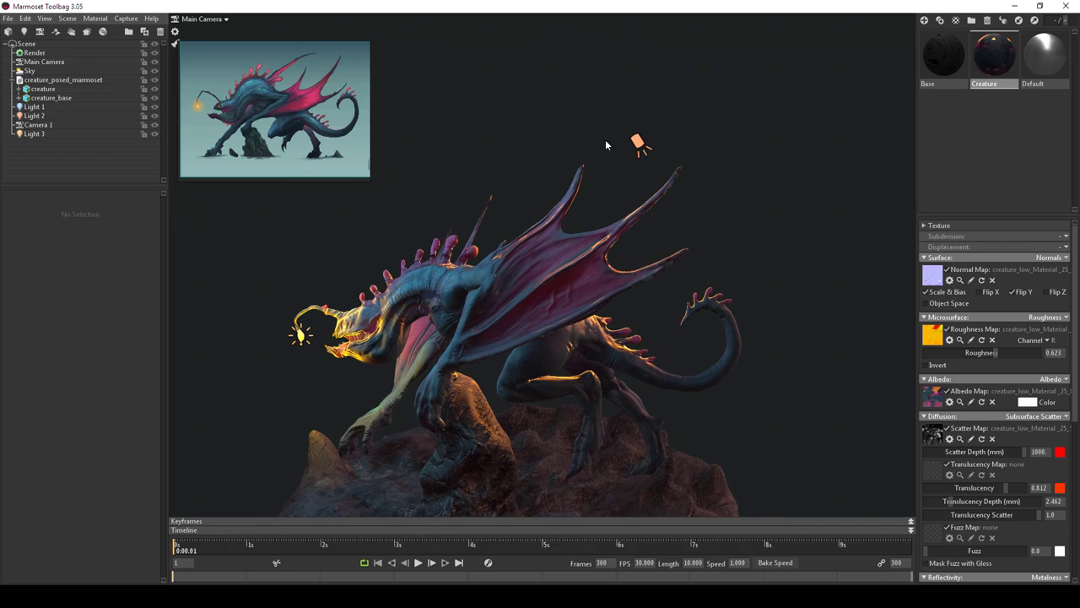
{"action": "left_click", "coordinate": [639, 145]}
{"action": "left_click_drag", "start_coordinate": [580, 216], "coordinate": [549, 196]}
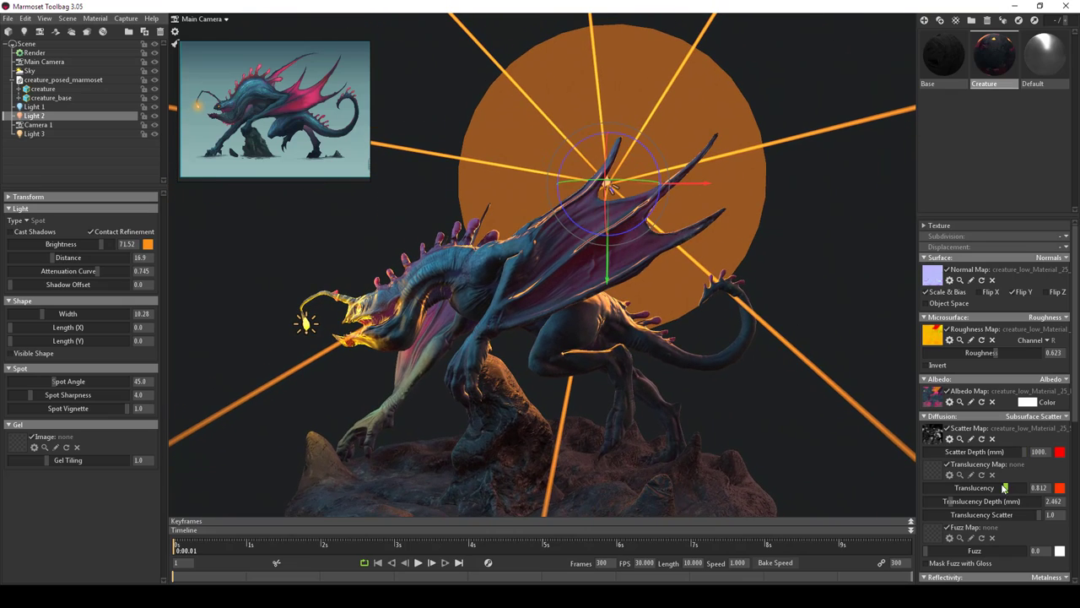
- Raise the Creature material's Translucency to 1.0 and check its effect on the wings from slightly different angles
{"action": "mouse_move", "coordinate": [1006, 488]}
{"action": "left_mouse_down"}
{"action": "mouse_move", "coordinate": [956, 490]}
{"action": "mouse_move", "coordinate": [1036, 495]}
{"action": "mouse_move", "coordinate": [934, 452]}
{"action": "mouse_move", "coordinate": [960, 455]}
{"action": "mouse_move", "coordinate": [900, 454]}
{"action": "mouse_move", "coordinate": [1072, 454]}
{"action": "left_mouse_up"}
{"action": "left_click_drag", "start_coordinate": [873, 442], "coordinate": [1034, 444]}
{"action": "middle_click_drag", "start_coordinate": [666, 351], "coordinate": [664, 330]}
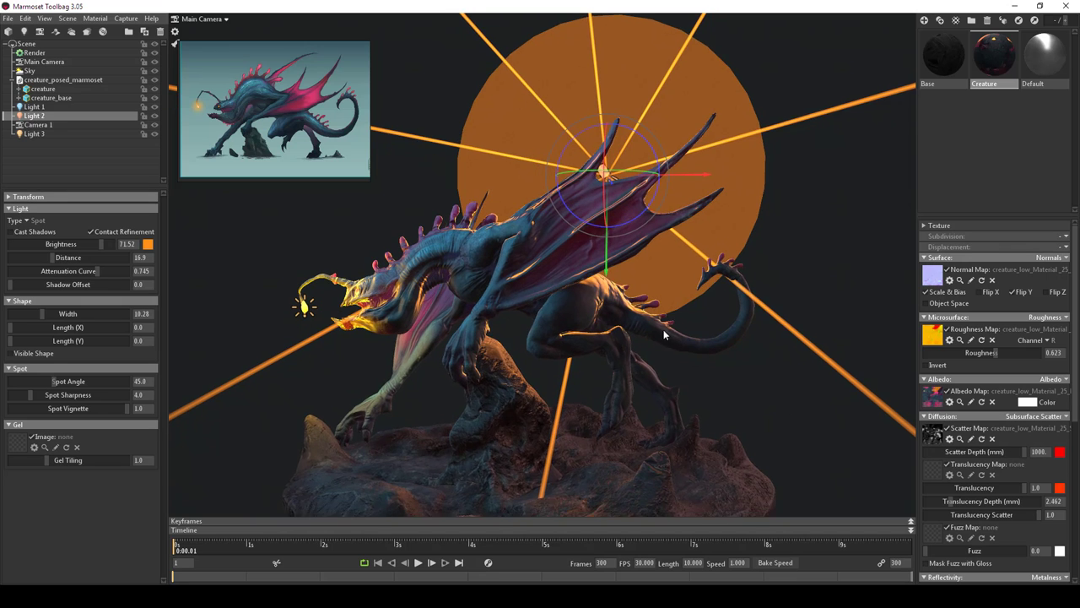
{"action": "left_click_drag", "start_coordinate": [663, 333], "coordinate": [888, 386]}
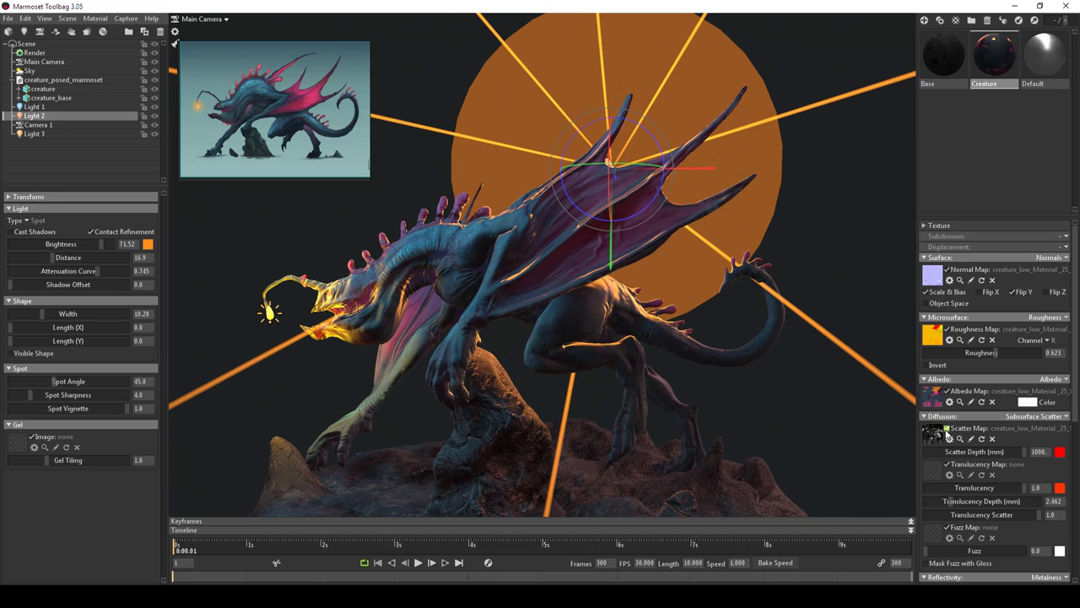
- Try the Creature material without its Scatter Map by toggling and clearing the map, and set Scatter Depth to 0
{"action": "left_click", "coordinate": [947, 429]}
{"action": "left_click", "coordinate": [947, 429]}
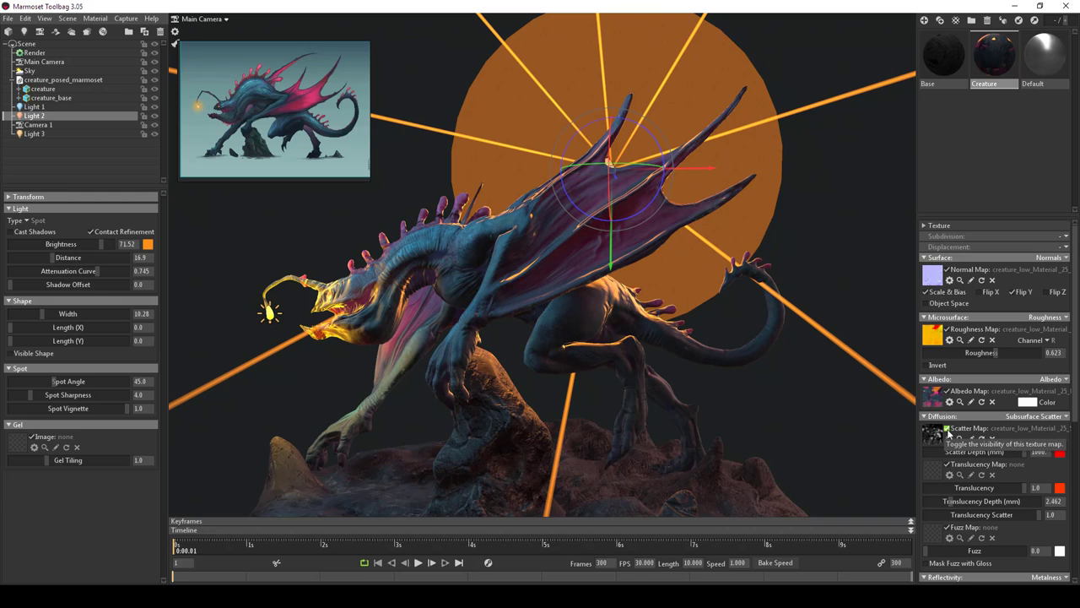
{"action": "left_click", "coordinate": [992, 439]}
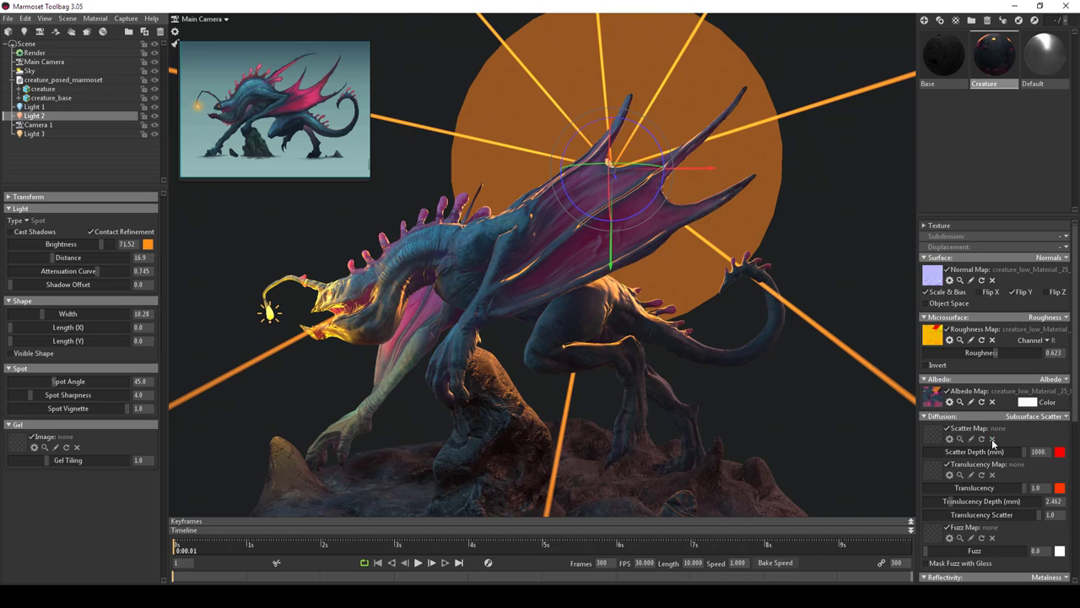
{"action": "left_click_drag", "start_coordinate": [1026, 456], "coordinate": [898, 452]}
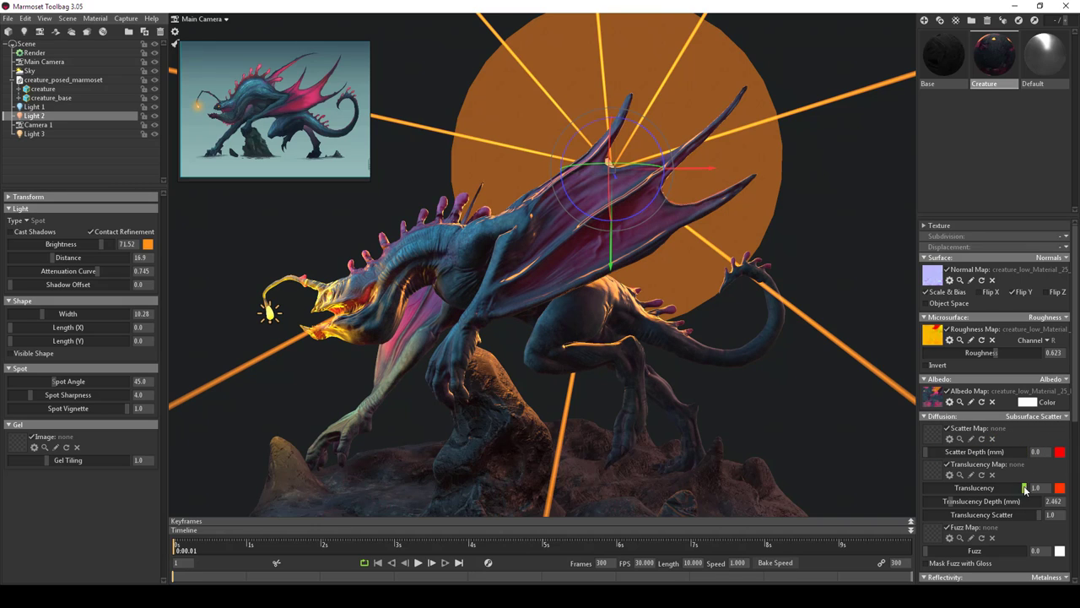
- Check the creature's shading without scatter at full translucency, and set Scatter Depth back to 1000 mm
{"action": "mouse_move", "coordinate": [1025, 489]}
{"action": "left_mouse_down"}
{"action": "mouse_move", "coordinate": [883, 481]}
{"action": "mouse_move", "coordinate": [1032, 488]}
{"action": "left_mouse_up"}
{"action": "middle_click_drag", "start_coordinate": [474, 331], "coordinate": [554, 330]}
{"action": "right_click_drag", "start_coordinate": [553, 330], "coordinate": [632, 378]}
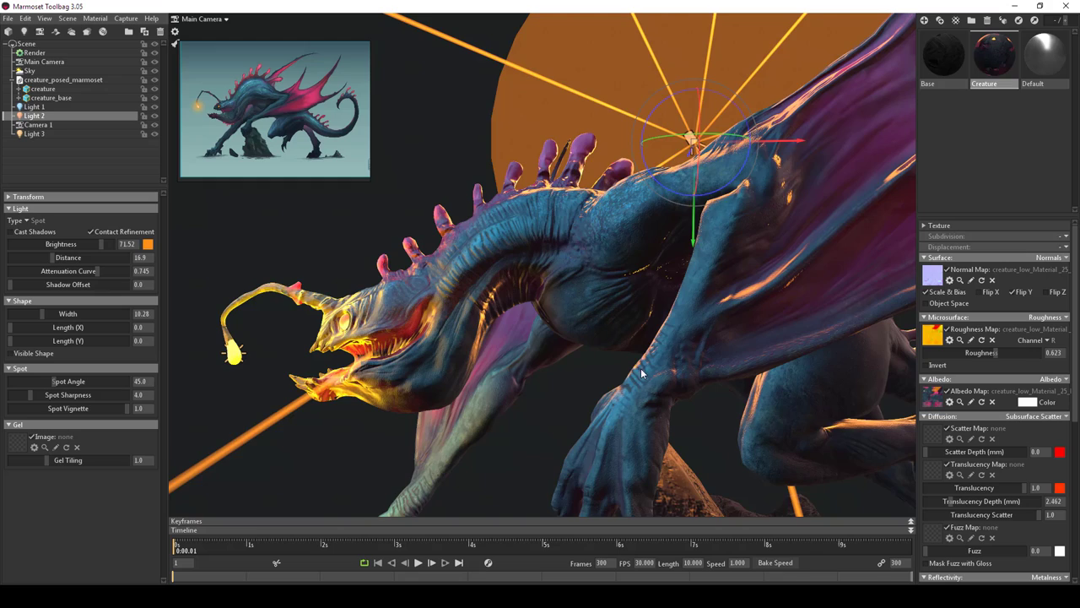
{"action": "scroll", "coordinate": [642, 373], "scroll_direction": "down", "scroll_amount": 6}
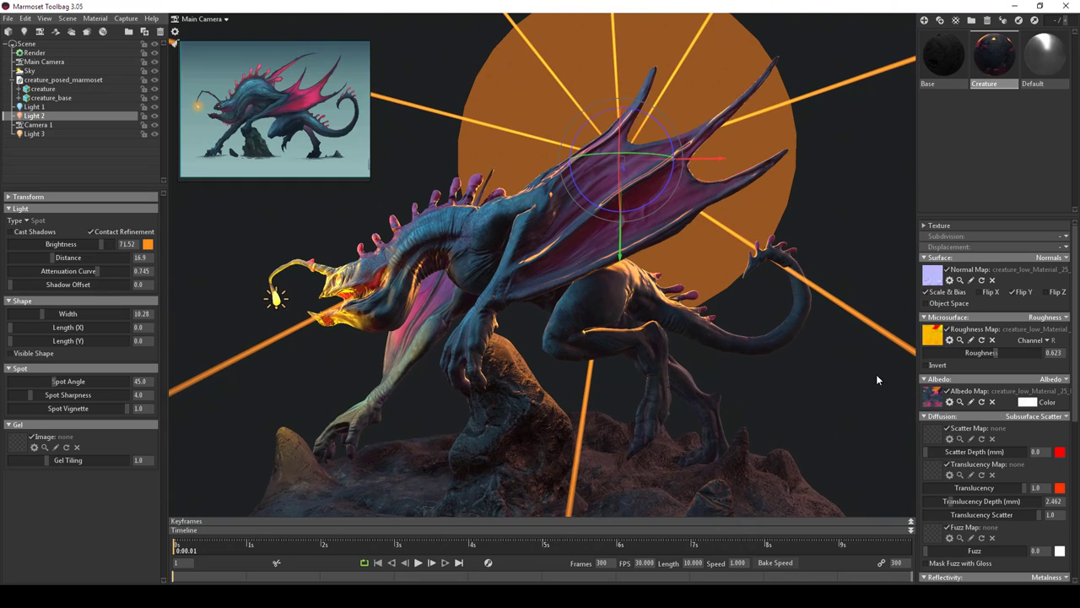
{"action": "left_click_drag", "start_coordinate": [1037, 452], "coordinate": [1066, 451]}
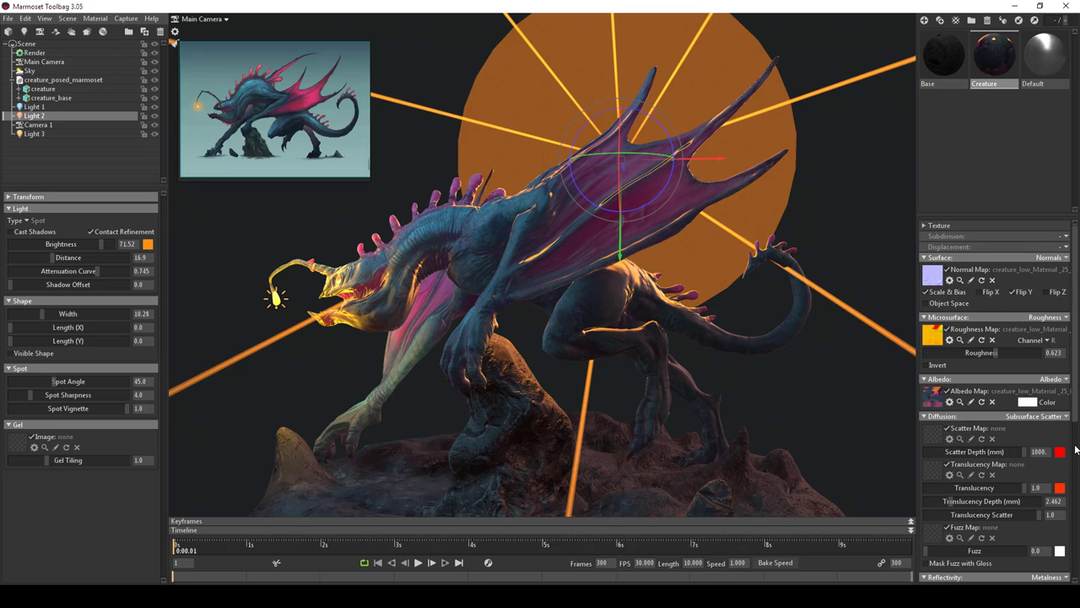
- Load creature_low_Material _25_Scatter.png as the Creature material's Translucency Map
{"action": "left_click", "coordinate": [934, 475]}
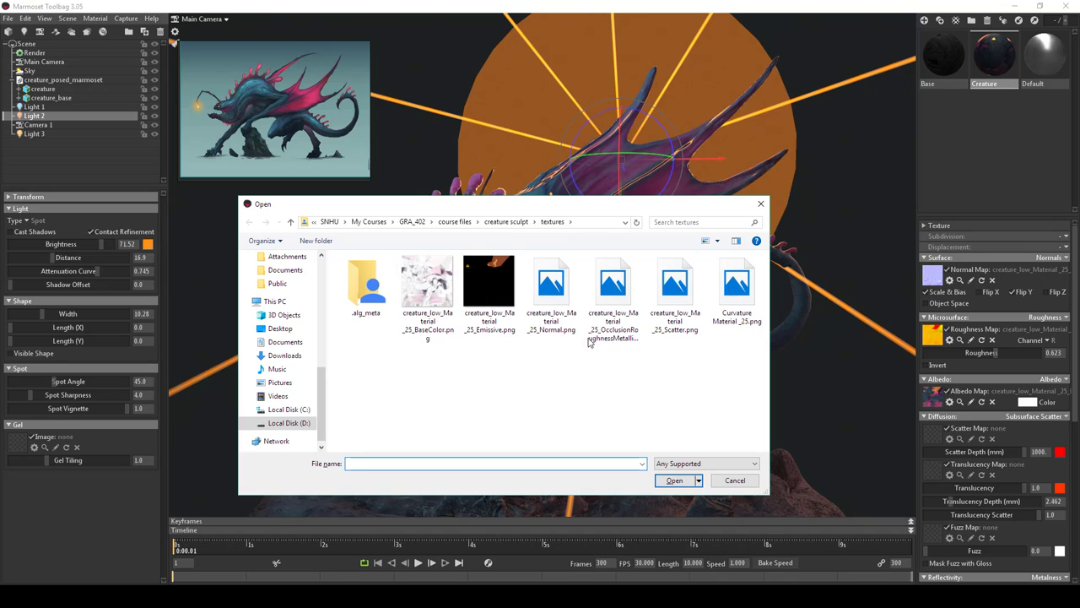
{"action": "left_click", "coordinate": [675, 295]}
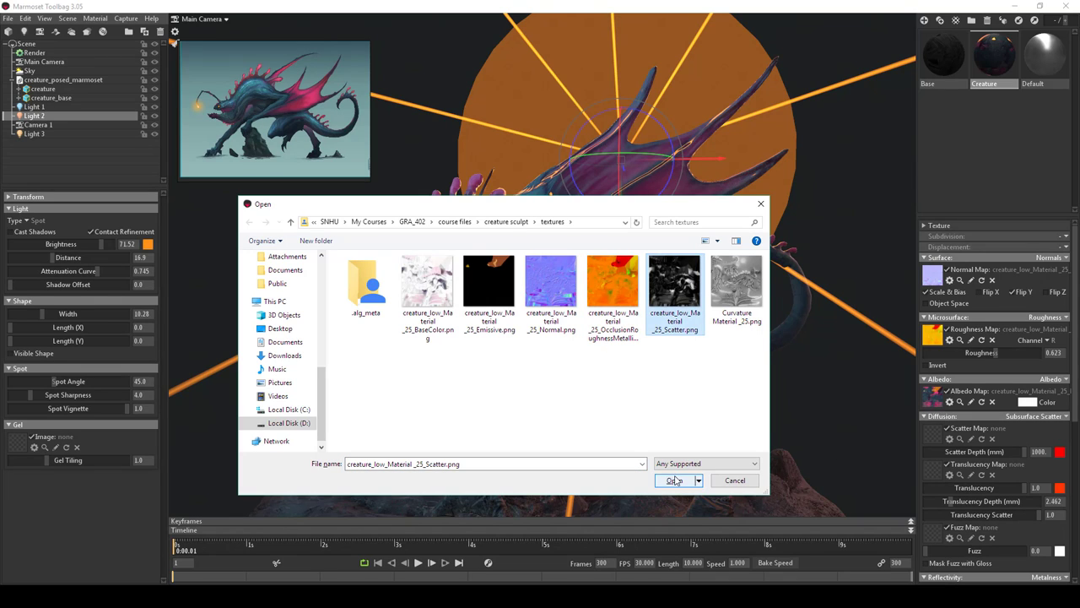
{"action": "left_click", "coordinate": [674, 479]}
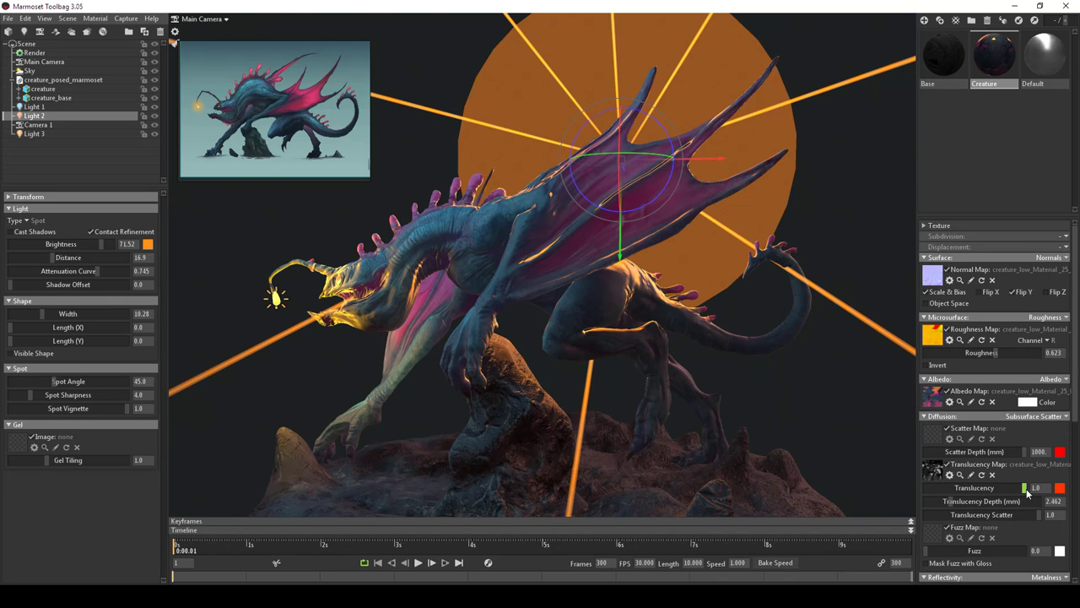
- Try Translucency Depth at 329.1 mm and Translucency Scatter at 0.613, and toggle the empty Scatter Map slot
{"action": "mouse_move", "coordinate": [1025, 492]}
{"action": "left_mouse_down"}
{"action": "mouse_move", "coordinate": [955, 488]}
{"action": "mouse_move", "coordinate": [1017, 488]}
{"action": "left_mouse_up"}
{"action": "left_click_drag", "start_coordinate": [1054, 502], "coordinate": [991, 514]}
{"action": "left_click", "coordinate": [1011, 501]}
{"action": "scroll", "coordinate": [643, 347], "scroll_direction": "down", "scroll_amount": 6}
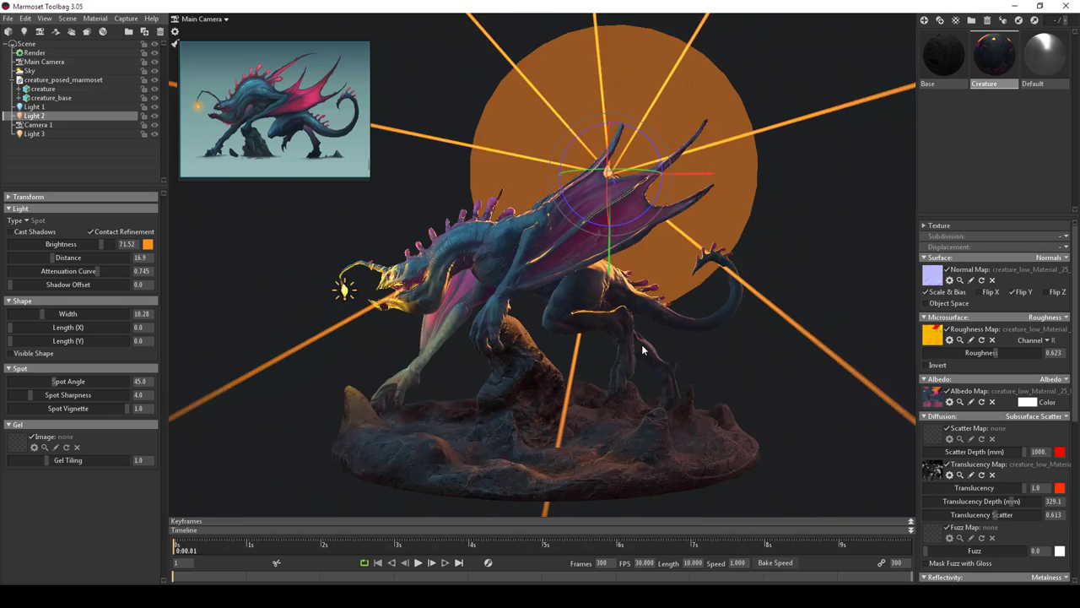
{"action": "scroll", "coordinate": [643, 356], "scroll_direction": "up", "scroll_amount": 5}
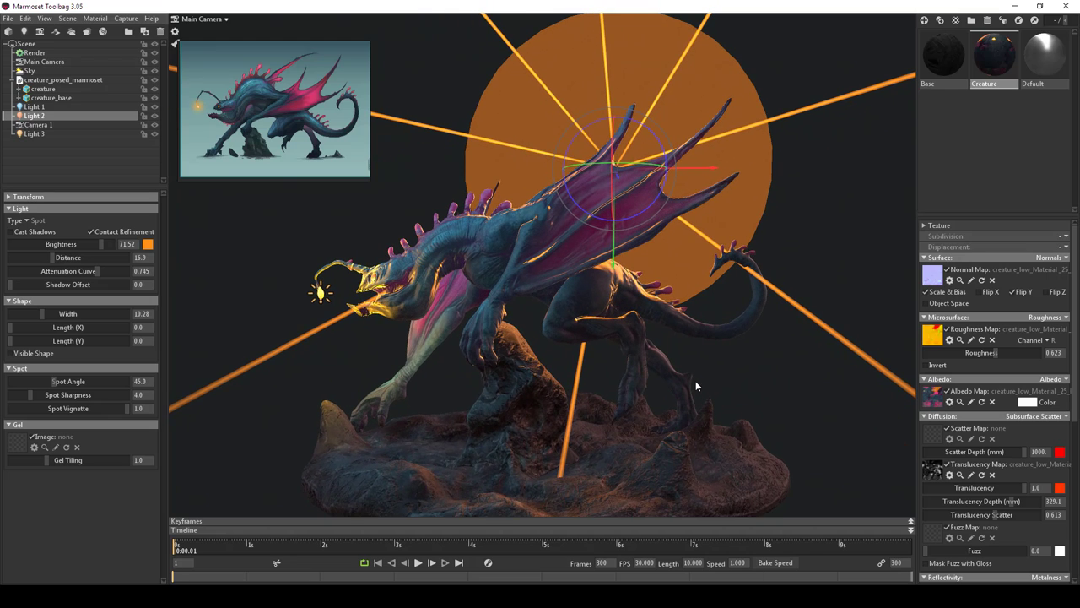
{"action": "left_click", "coordinate": [947, 429]}
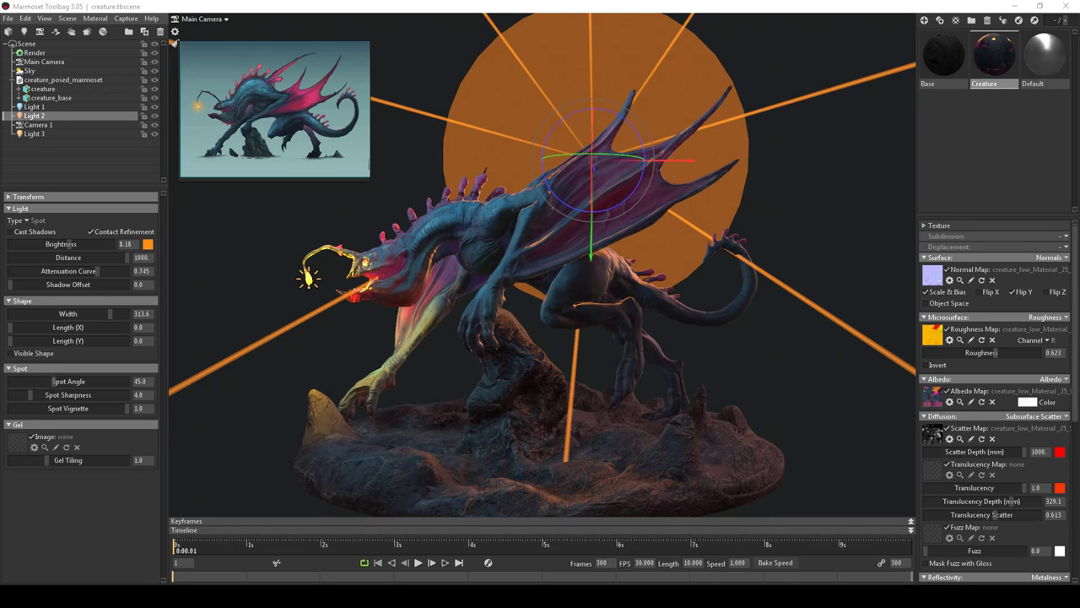
- Turn on Cast Shadows for the orange spot light, shift it slightly along its X axis and set its brightness to 9.862
{"action": "left_click", "coordinate": [12, 233]}
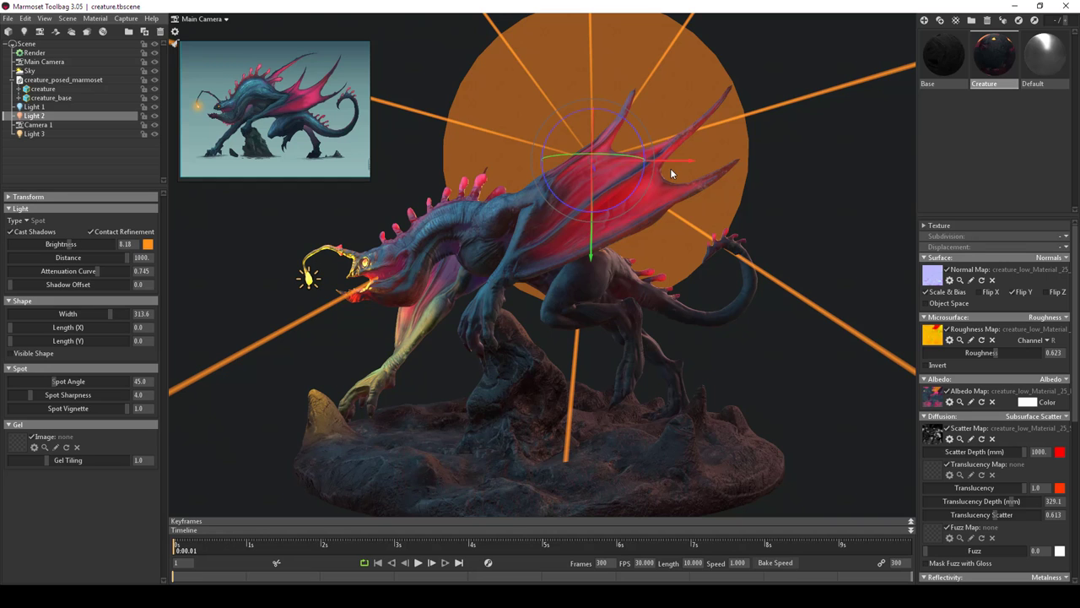
{"action": "left_click_drag", "start_coordinate": [684, 163], "coordinate": [660, 228]}
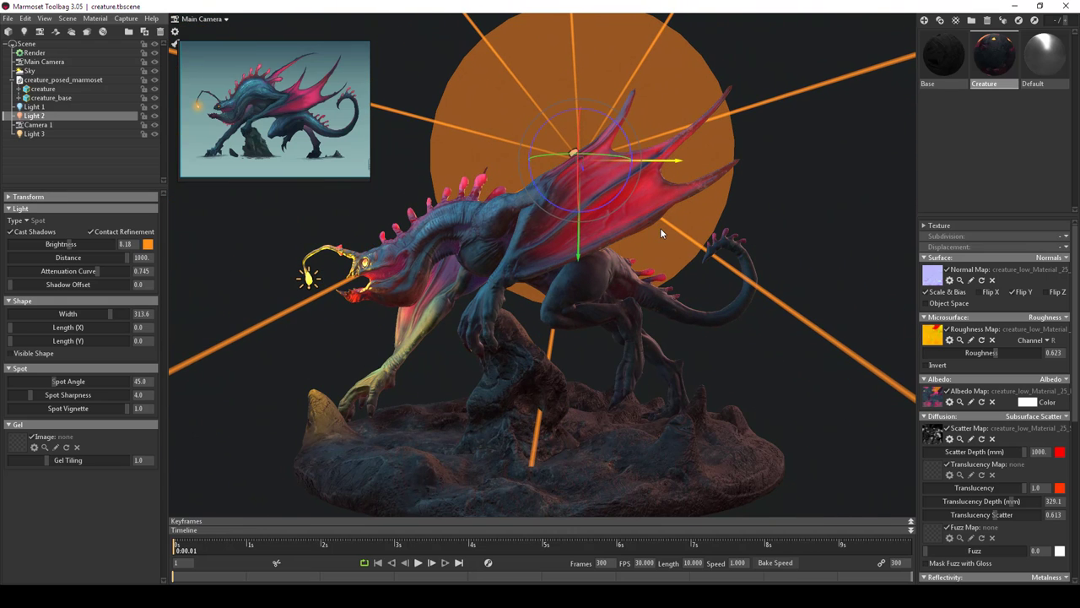
{"action": "mouse_move", "coordinate": [69, 244]}
{"action": "left_mouse_down"}
{"action": "mouse_move", "coordinate": [93, 245]}
{"action": "mouse_move", "coordinate": [12, 244]}
{"action": "mouse_move", "coordinate": [76, 244]}
{"action": "left_mouse_up"}
- Tune the Creature material to Translucency 1.0, Translucency Depth 91.17 mm and Translucency Scatter 0.678
{"action": "mouse_move", "coordinate": [1015, 487]}
{"action": "left_mouse_down"}
{"action": "mouse_move", "coordinate": [875, 486]}
{"action": "mouse_move", "coordinate": [1027, 491]}
{"action": "left_mouse_up"}
{"action": "mouse_move", "coordinate": [994, 516]}
{"action": "left_mouse_down"}
{"action": "mouse_move", "coordinate": [970, 514]}
{"action": "mouse_move", "coordinate": [1008, 515]}
{"action": "left_mouse_up"}
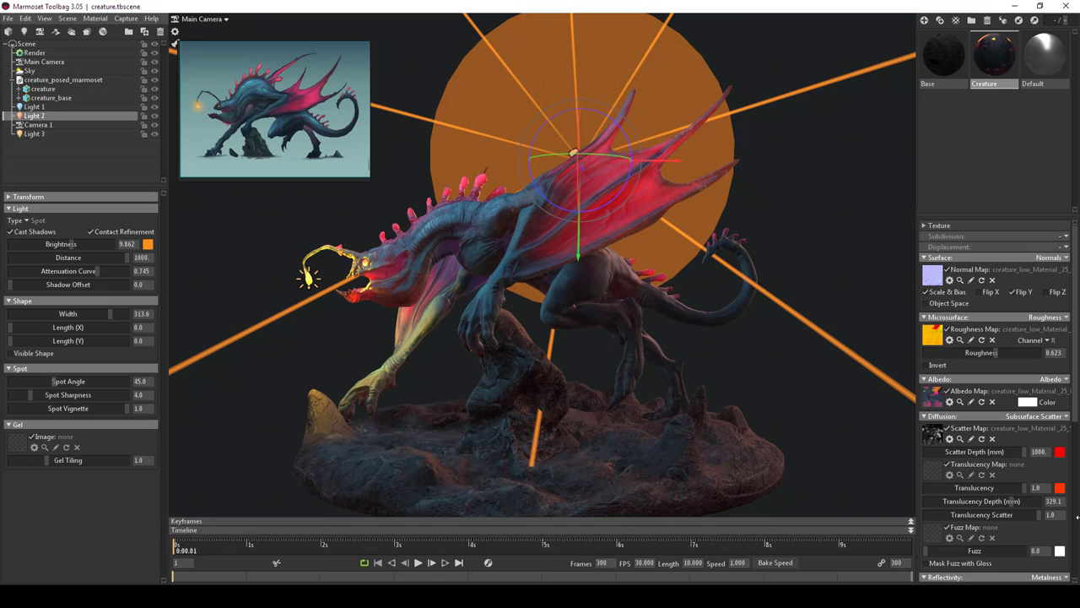
{"action": "mouse_move", "coordinate": [1076, 516]}
{"action": "left_mouse_down"}
{"action": "mouse_move", "coordinate": [854, 503]}
{"action": "mouse_move", "coordinate": [1075, 517]}
{"action": "mouse_move", "coordinate": [858, 506]}
{"action": "mouse_move", "coordinate": [1062, 520]}
{"action": "mouse_move", "coordinate": [978, 517]}
{"action": "mouse_move", "coordinate": [1042, 504]}
{"action": "mouse_move", "coordinate": [941, 503]}
{"action": "mouse_move", "coordinate": [1077, 501]}
{"action": "mouse_move", "coordinate": [950, 501]}
{"action": "mouse_move", "coordinate": [982, 501]}
{"action": "left_mouse_up"}
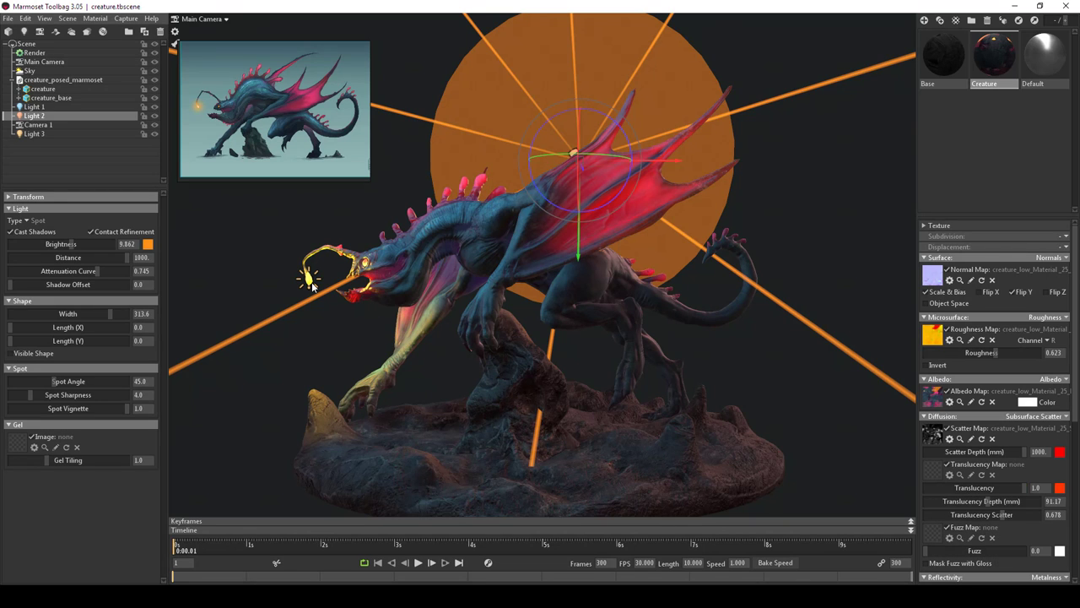
- Examine the translucent wings, head and limbs up close and from a distance with no light selected
{"action": "scroll", "coordinate": [370, 321], "scroll_direction": "up", "scroll_amount": 5}
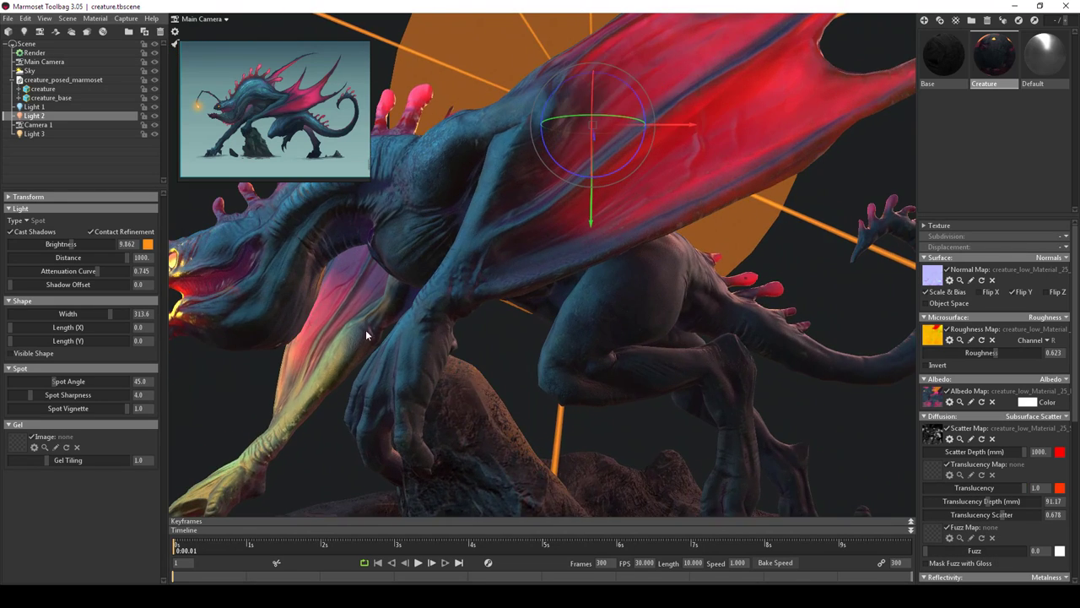
{"action": "middle_click_drag", "start_coordinate": [365, 332], "coordinate": [653, 356]}
{"action": "left_click_drag", "start_coordinate": [653, 357], "coordinate": [548, 384]}
{"action": "scroll", "coordinate": [497, 304], "scroll_direction": "down", "scroll_amount": 5}
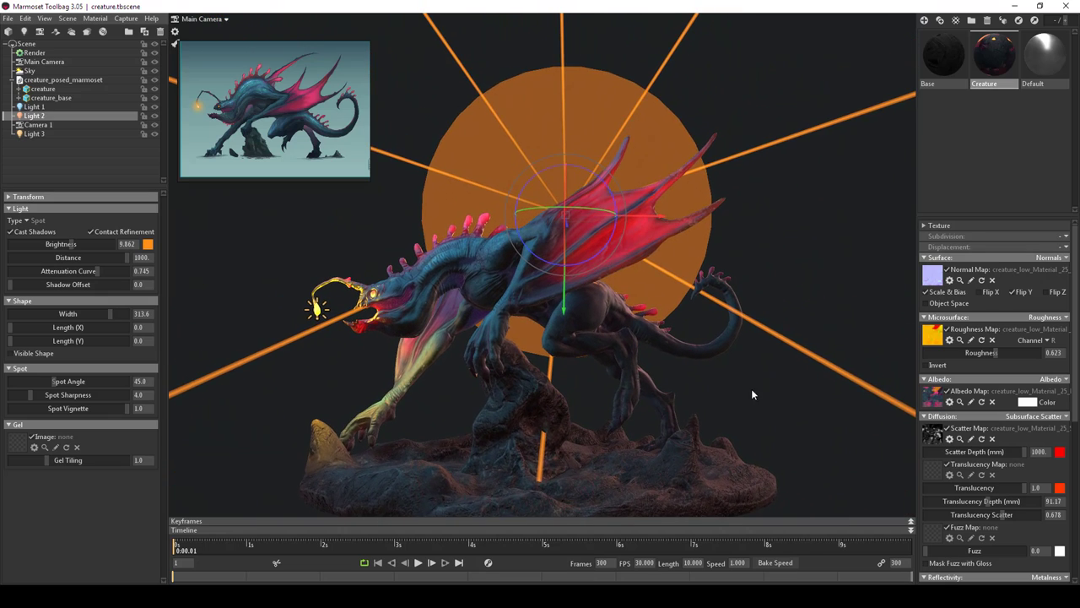
{"action": "left_click", "coordinate": [750, 392]}
{"action": "left_click_drag", "start_coordinate": [749, 391], "coordinate": [630, 352]}
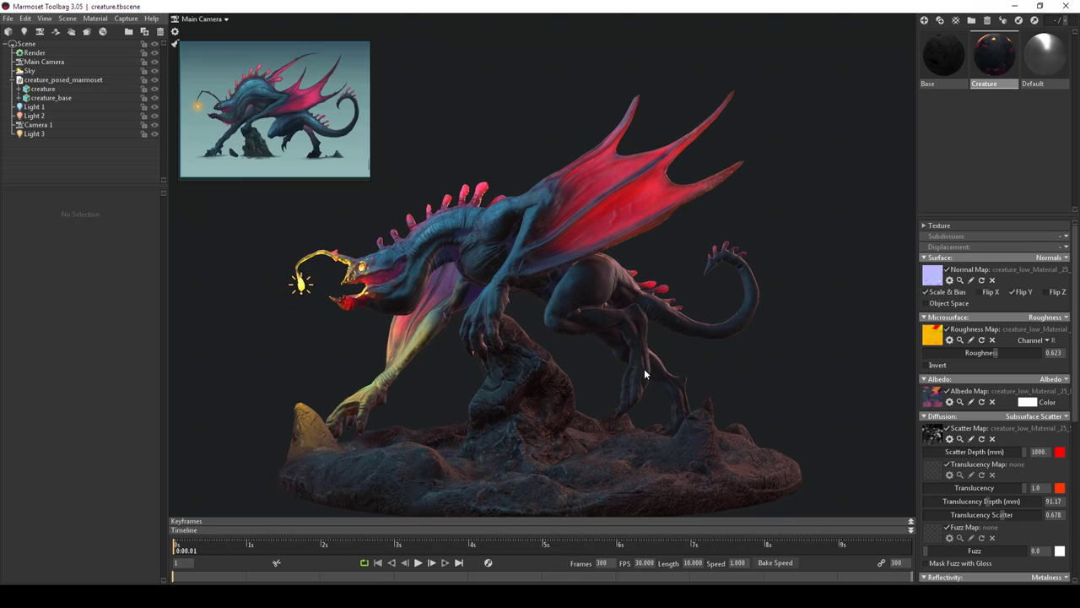
{"action": "middle_click_drag", "start_coordinate": [649, 370], "coordinate": [677, 387]}
{"action": "right_click_drag", "start_coordinate": [678, 386], "coordinate": [572, 393]}
{"action": "middle_click_drag", "start_coordinate": [572, 393], "coordinate": [596, 467]}
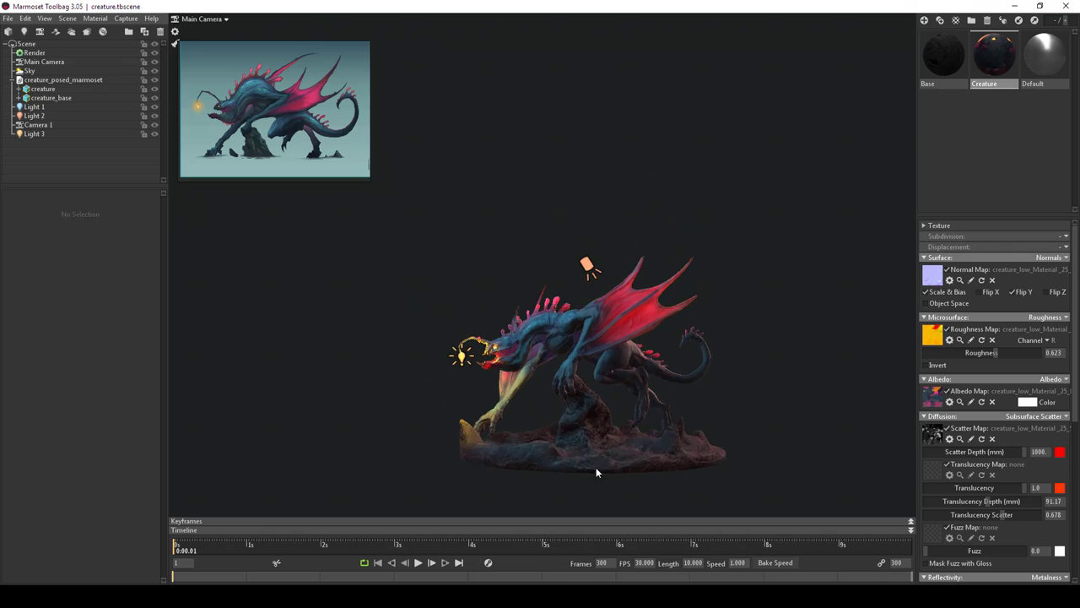
- Select the blue spot light high above the creature and set its brightness to 32.08
{"action": "scroll", "coordinate": [582, 447], "scroll_direction": "down", "scroll_amount": 3}
{"action": "left_click", "coordinate": [424, 155]}
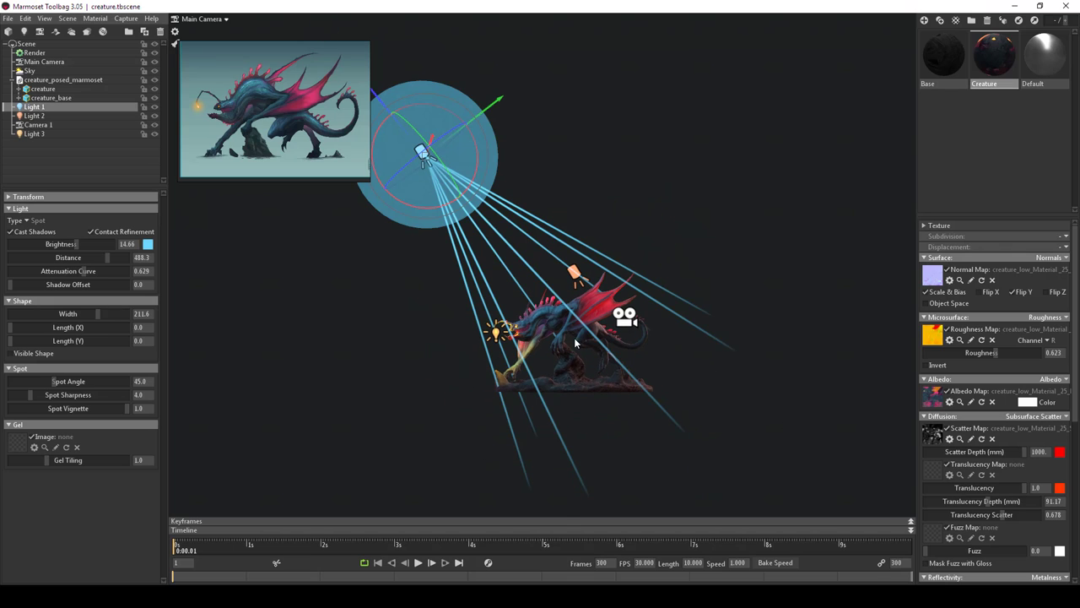
{"action": "scroll", "coordinate": [574, 342], "scroll_direction": "up", "scroll_amount": 6}
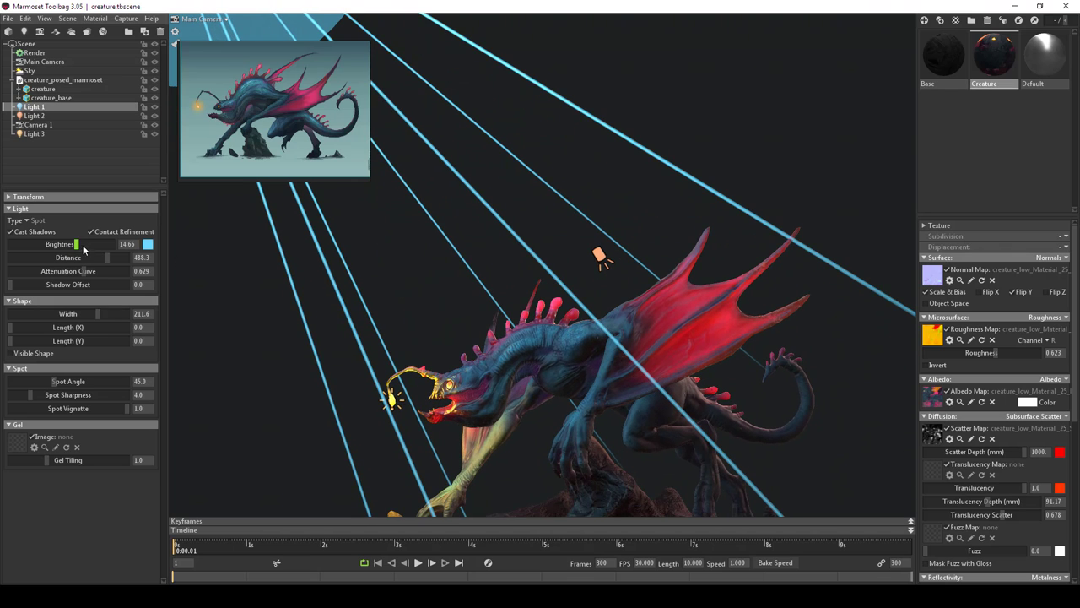
{"action": "middle_click_drag", "start_coordinate": [405, 338], "coordinate": [396, 278]}
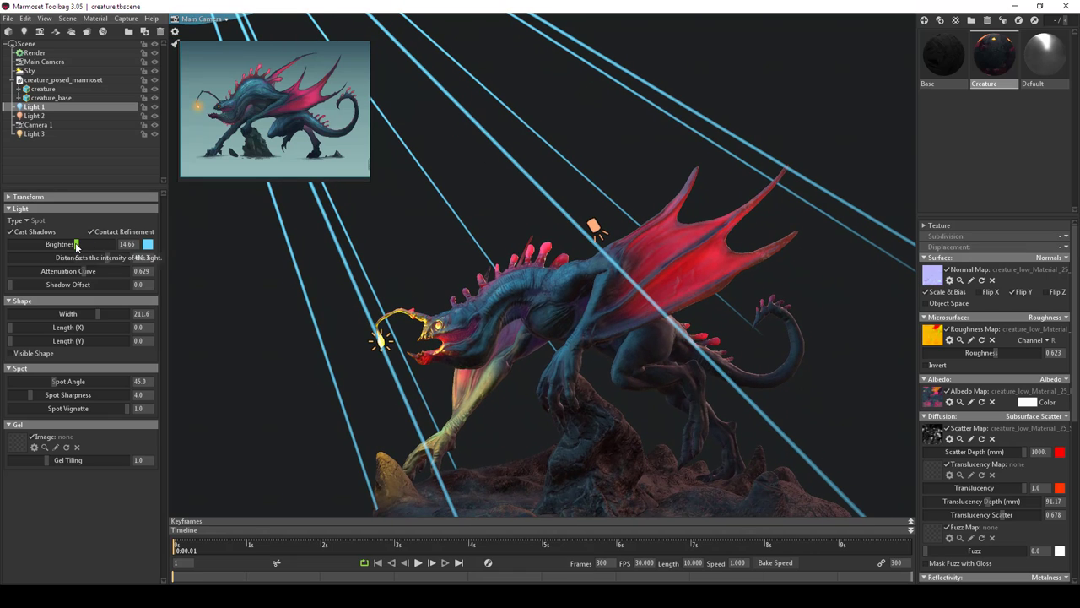
{"action": "left_click_drag", "start_coordinate": [76, 243], "coordinate": [86, 243]}
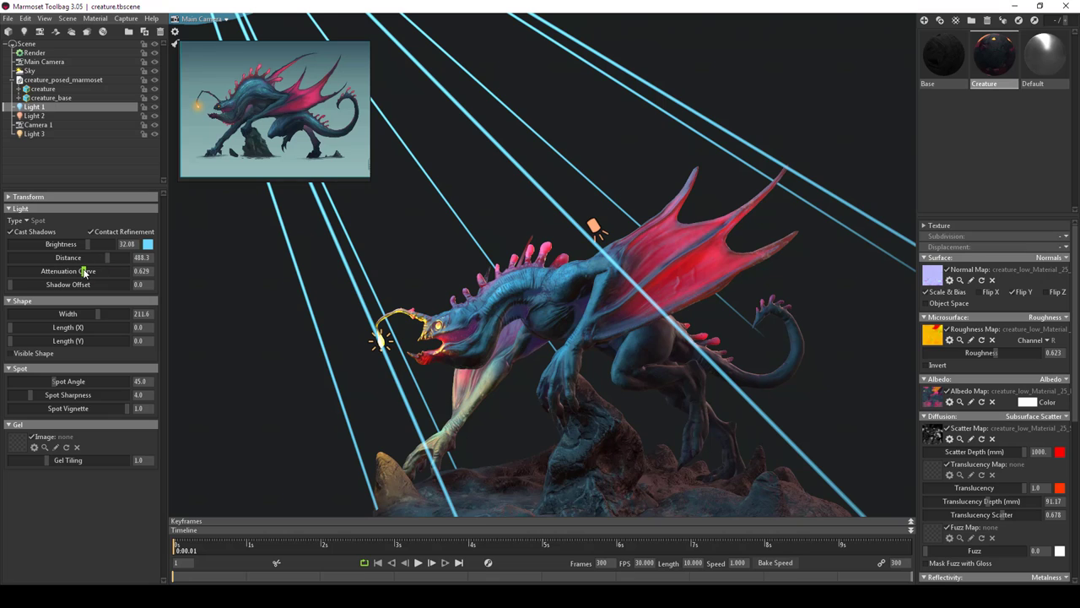
- Set the blue spot light's Attenuation Curve to 1.0 and brightness to 57.34, and toggle Cast Shadows off and back on
{"action": "left_click_drag", "start_coordinate": [83, 271], "coordinate": [145, 271]}
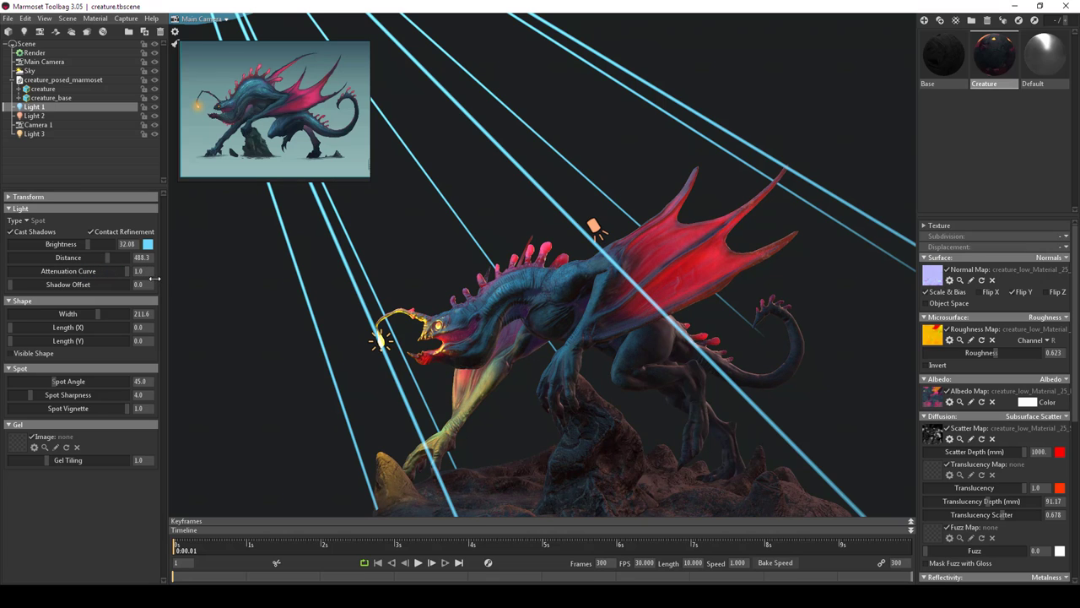
{"action": "left_click_drag", "start_coordinate": [90, 244], "coordinate": [98, 244]}
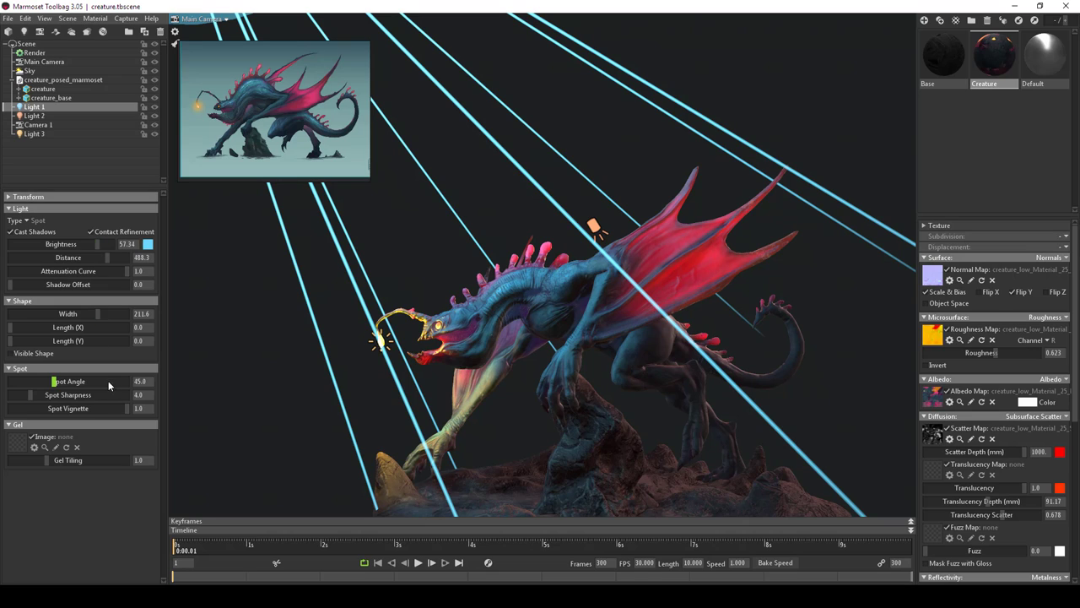
{"action": "left_click", "coordinate": [11, 232]}
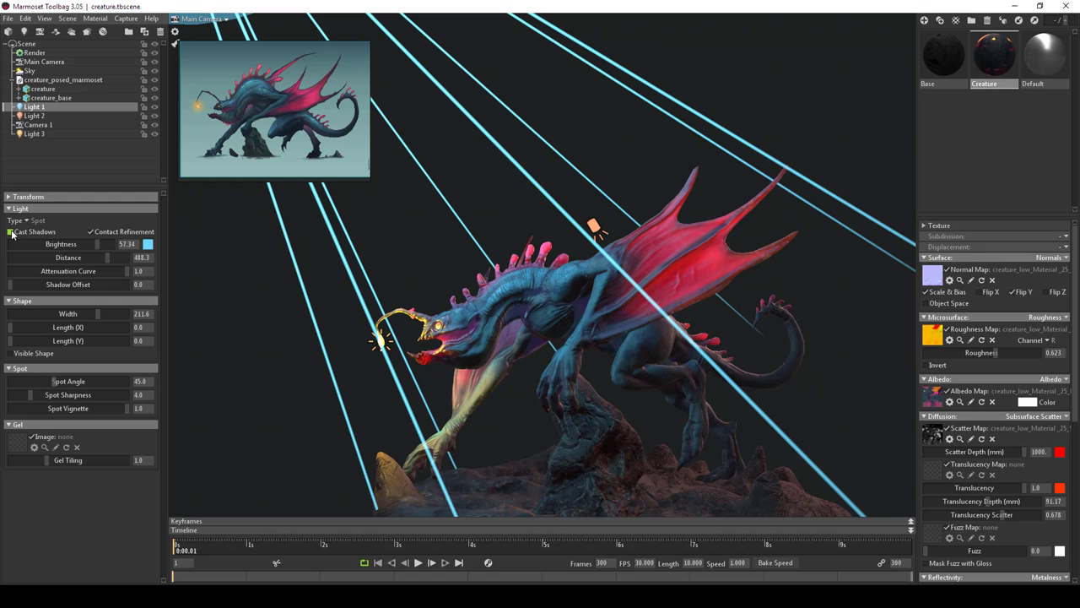
{"action": "left_click", "coordinate": [11, 232]}
- Deselect the light and change the Creature material's scatter depth color to dark red 823131
{"action": "middle_click_drag", "start_coordinate": [517, 415], "coordinate": [467, 389]}
{"action": "left_click", "coordinate": [808, 377]}
{"action": "middle_click_drag", "start_coordinate": [658, 388], "coordinate": [670, 372]}
{"action": "right_click_drag", "start_coordinate": [670, 373], "coordinate": [678, 383]}
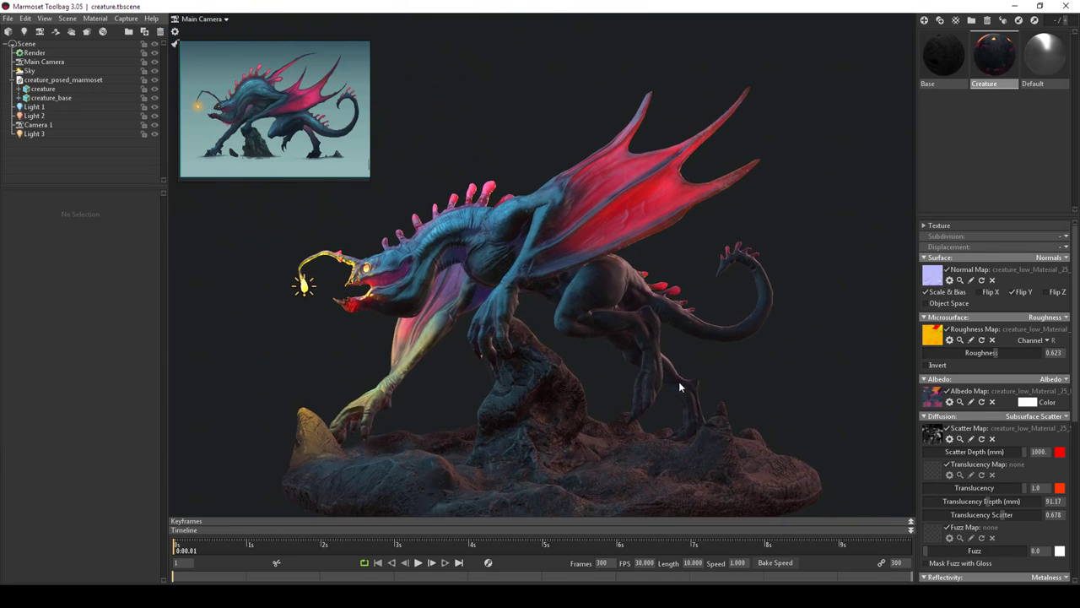
{"action": "left_click_drag", "start_coordinate": [679, 381], "coordinate": [674, 358]}
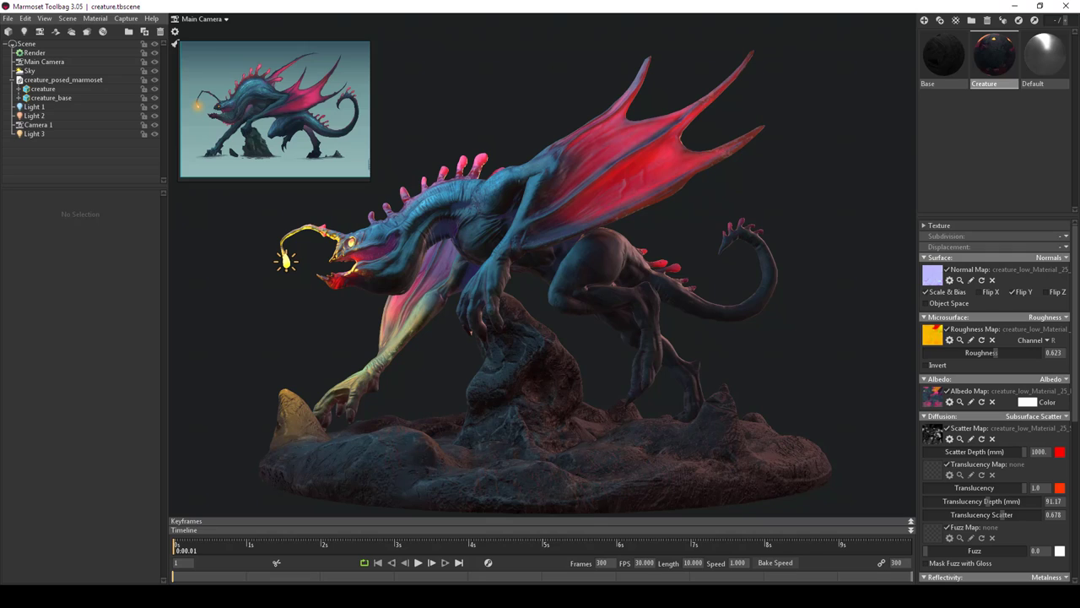
{"action": "left_click", "coordinate": [1060, 452]}
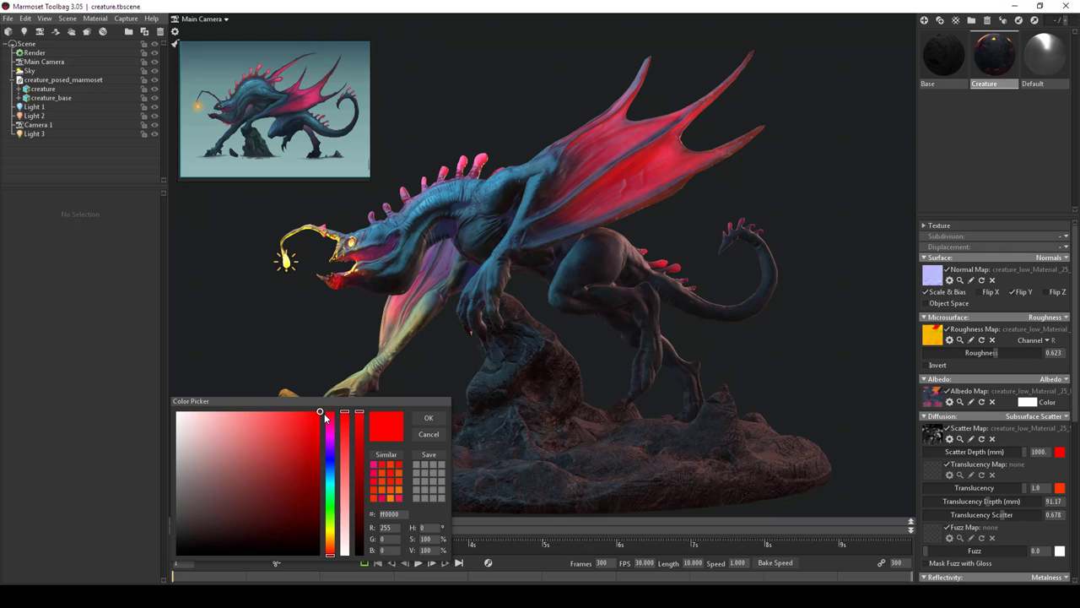
{"action": "mouse_move", "coordinate": [319, 413]}
{"action": "left_mouse_down"}
{"action": "mouse_move", "coordinate": [279, 437]}
{"action": "mouse_move", "coordinate": [211, 416]}
{"action": "mouse_move", "coordinate": [316, 422]}
{"action": "mouse_move", "coordinate": [294, 523]}
{"action": "mouse_move", "coordinate": [292, 425]}
{"action": "mouse_move", "coordinate": [294, 511]}
{"action": "mouse_move", "coordinate": [275, 486]}
{"action": "left_mouse_up"}
{"action": "mouse_move", "coordinate": [211, 462]}
{"action": "left_mouse_down"}
{"action": "mouse_move", "coordinate": [179, 350]}
{"action": "mouse_move", "coordinate": [294, 477]}
{"action": "mouse_move", "coordinate": [243, 439]}
{"action": "mouse_move", "coordinate": [265, 481]}
{"action": "left_mouse_up"}
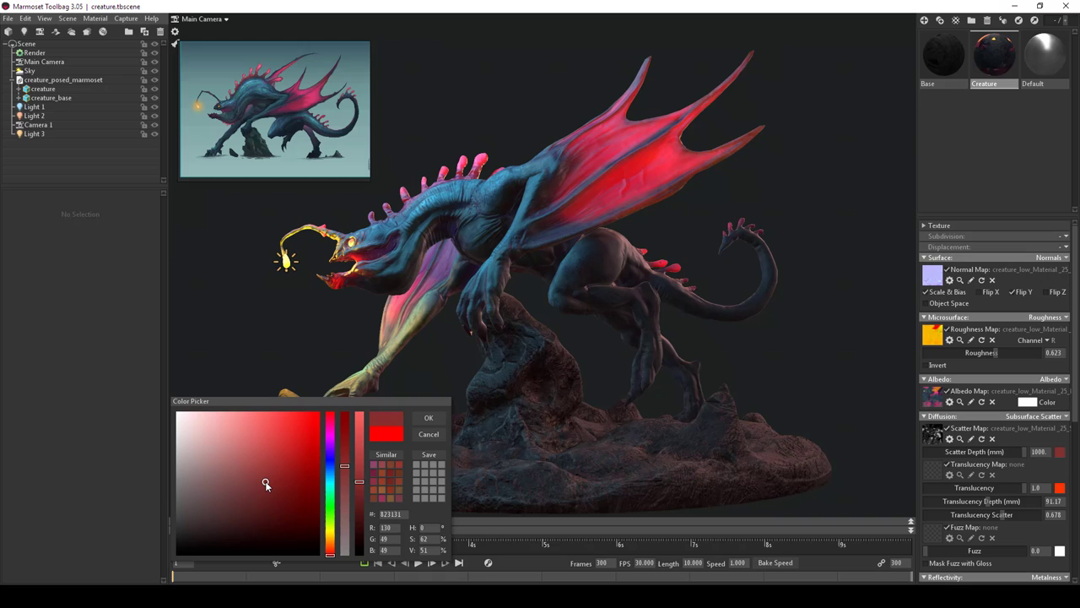
{"action": "left_click", "coordinate": [429, 418]}
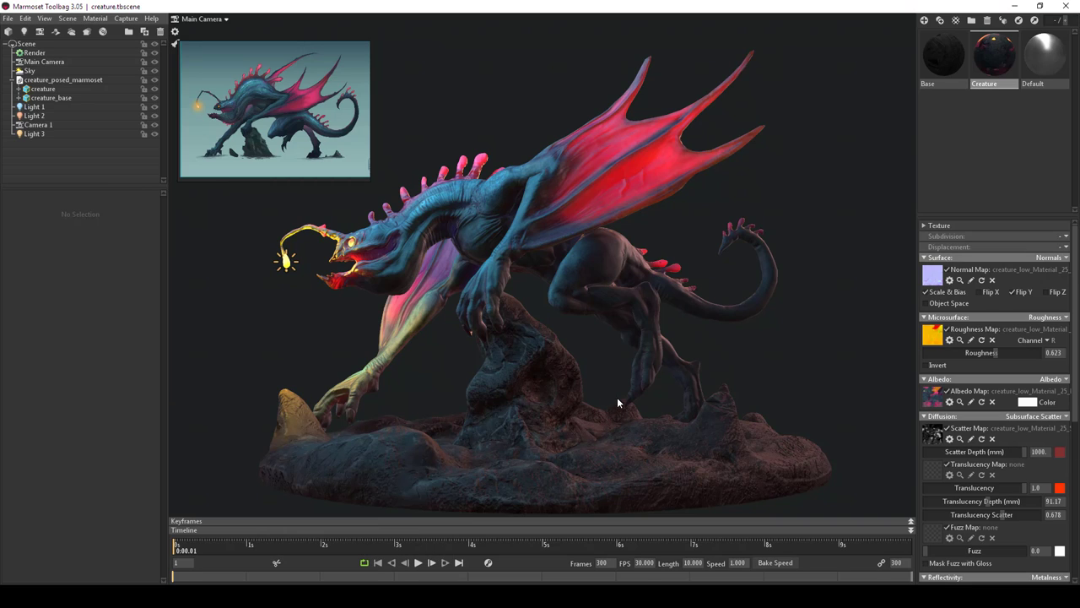
- Shift the orange spot light along its X axis, raise it above the creature's shoulder, and check the lighting through Camera 1
{"action": "left_click", "coordinate": [47, 116]}
{"action": "left_click_drag", "start_coordinate": [652, 185], "coordinate": [606, 216]}
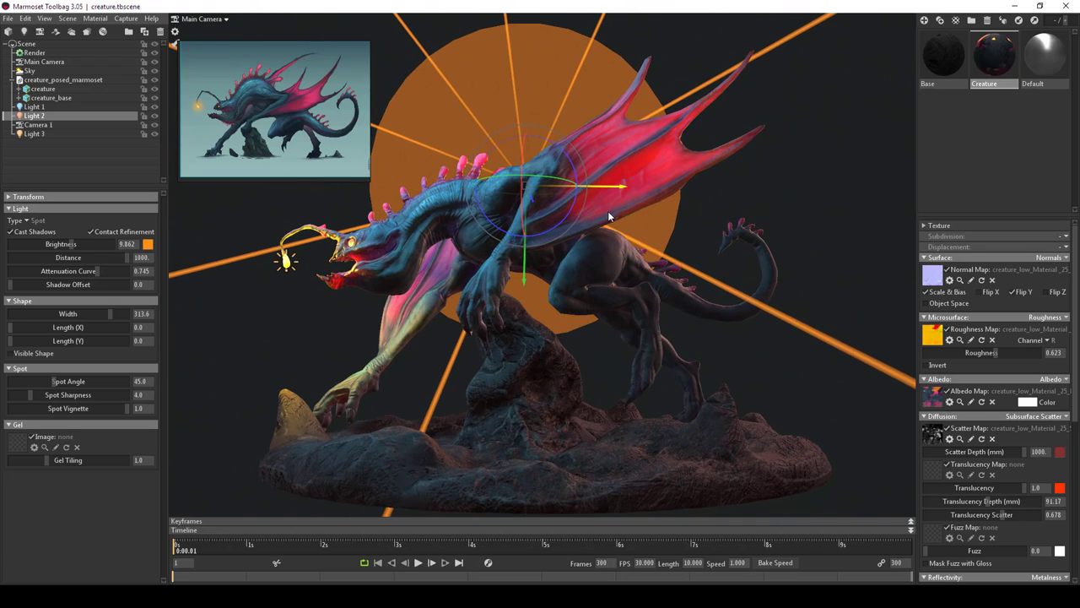
{"action": "left_click_drag", "start_coordinate": [524, 276], "coordinate": [525, 176]}
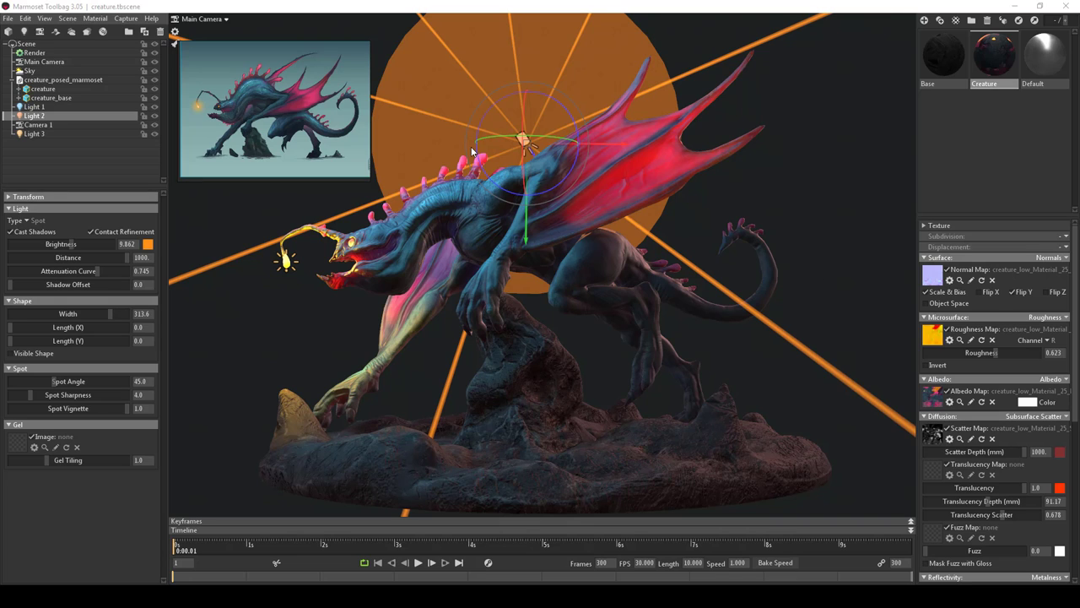
{"action": "left_click", "coordinate": [224, 20]}
{"action": "left_click", "coordinate": [252, 29]}
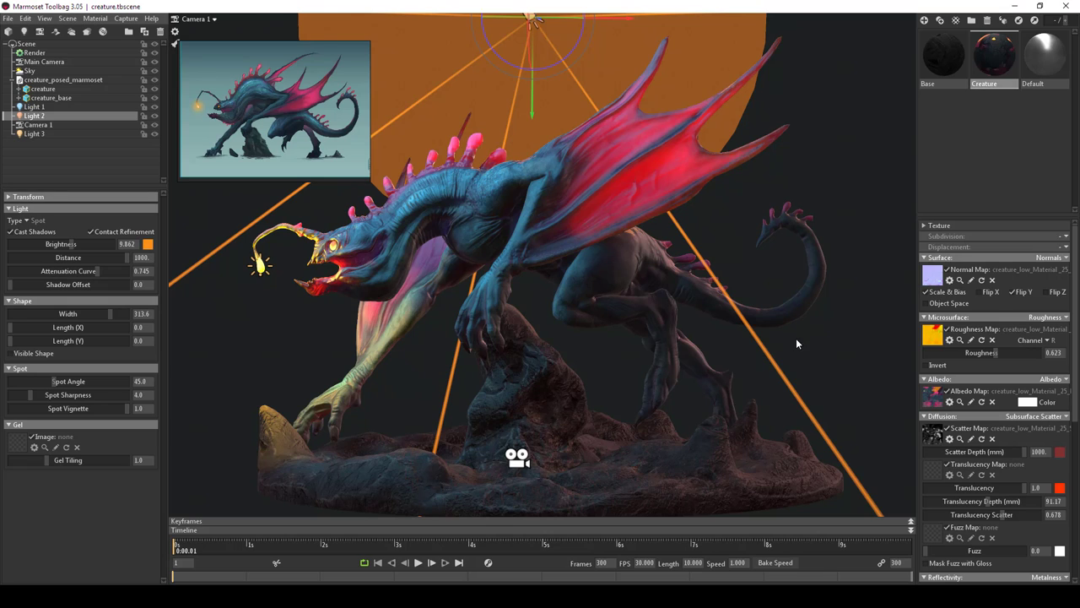
{"action": "left_click", "coordinate": [820, 346]}
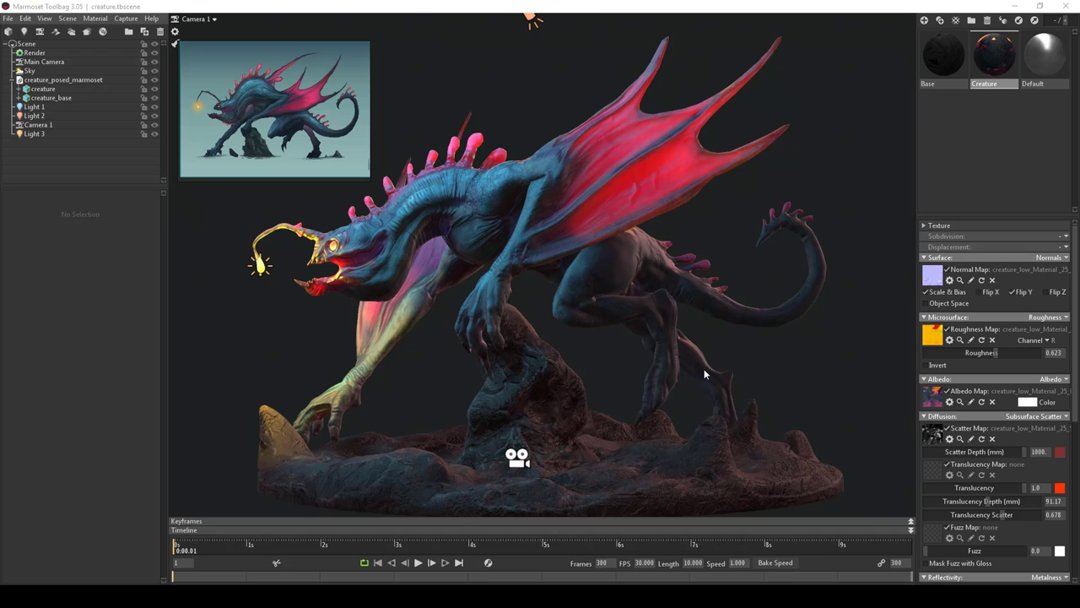
- From the Main Camera, reposition the orange spot light up by the tips of the raised wings, and check it through Camera 1
{"action": "left_click", "coordinate": [213, 18]}
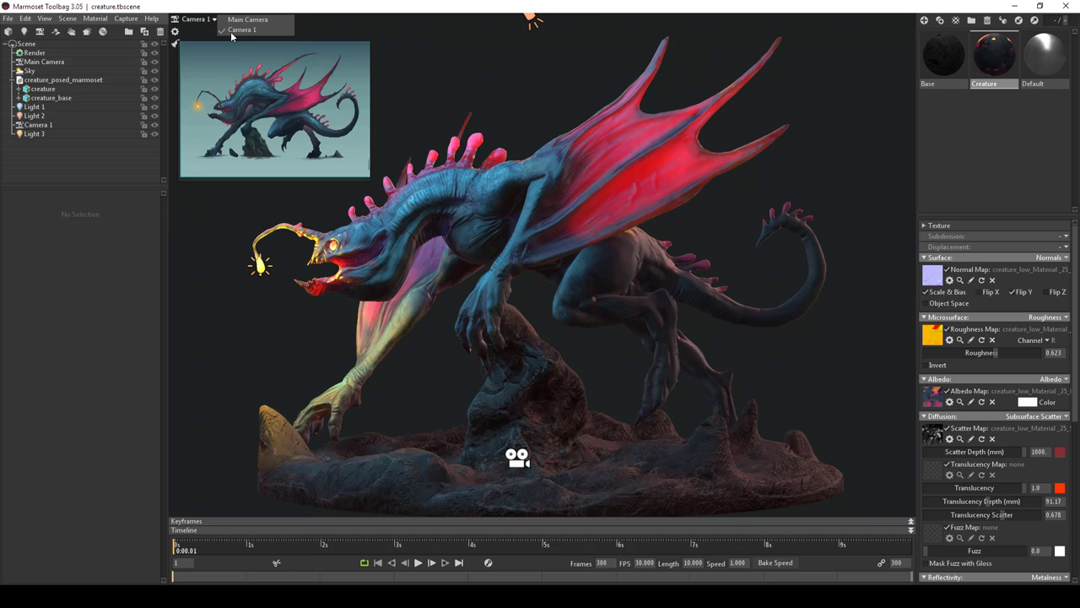
{"action": "left_click", "coordinate": [240, 20]}
{"action": "scroll", "coordinate": [563, 244], "scroll_direction": "down", "scroll_amount": 5}
{"action": "left_click_drag", "start_coordinate": [563, 244], "coordinate": [556, 340]}
{"action": "left_click", "coordinate": [535, 77]}
{"action": "scroll", "coordinate": [562, 203], "scroll_direction": "down", "scroll_amount": 4}
{"action": "left_click_drag", "start_coordinate": [564, 204], "coordinate": [532, 258]}
{"action": "left_click_drag", "start_coordinate": [680, 113], "coordinate": [668, 161]}
{"action": "left_click_drag", "start_coordinate": [579, 288], "coordinate": [626, 185]}
{"action": "scroll", "coordinate": [644, 280], "scroll_direction": "up", "scroll_amount": 4}
{"action": "scroll", "coordinate": [645, 279], "scroll_direction": "up", "scroll_amount": 5}
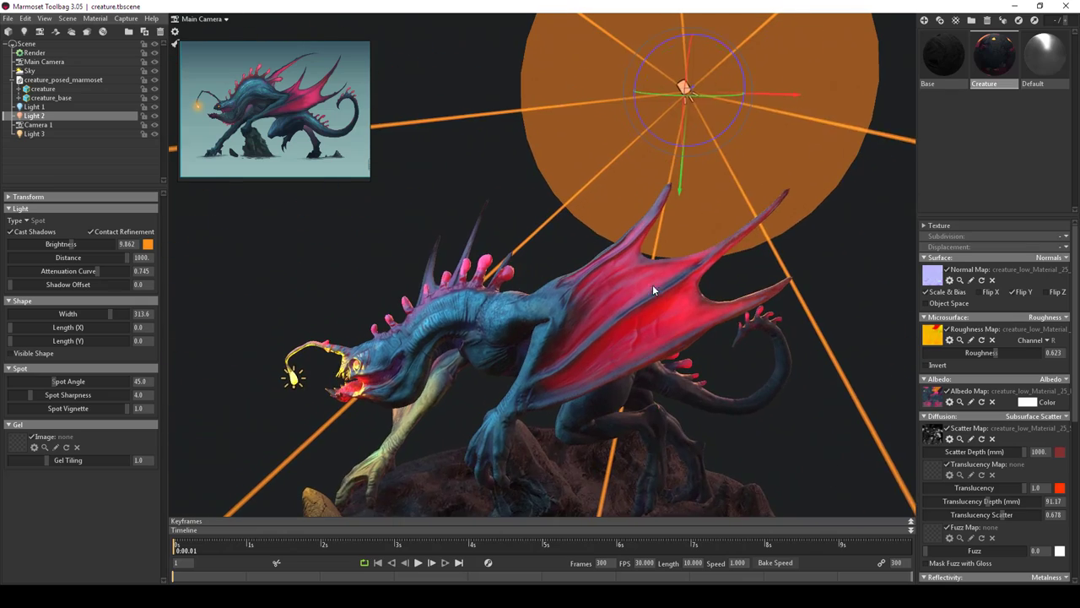
{"action": "left_click_drag", "start_coordinate": [652, 284], "coordinate": [635, 247]}
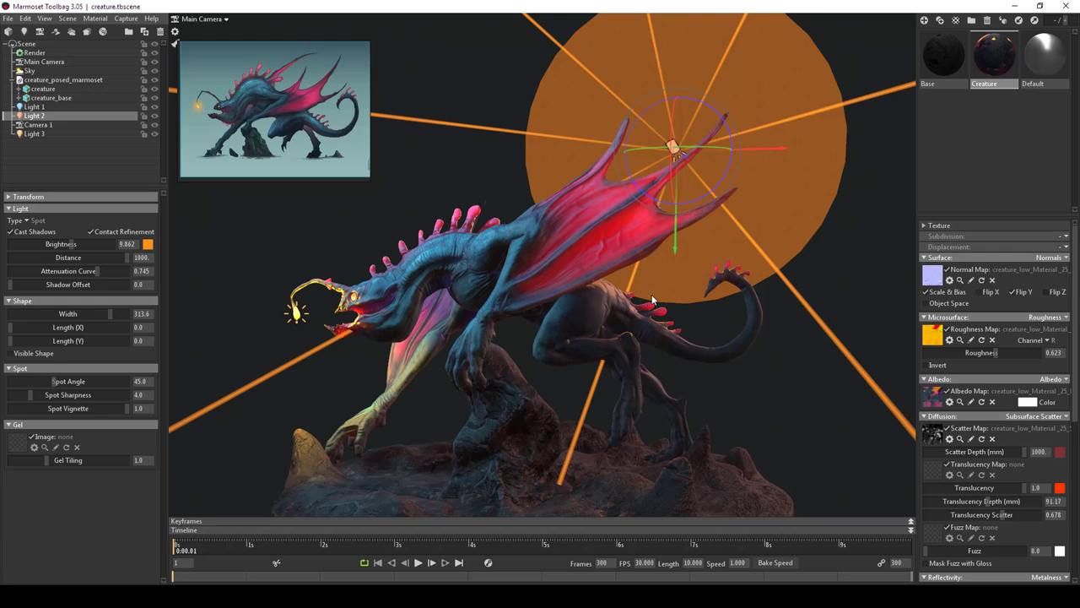
{"action": "middle_click_drag", "start_coordinate": [652, 302], "coordinate": [633, 257]}
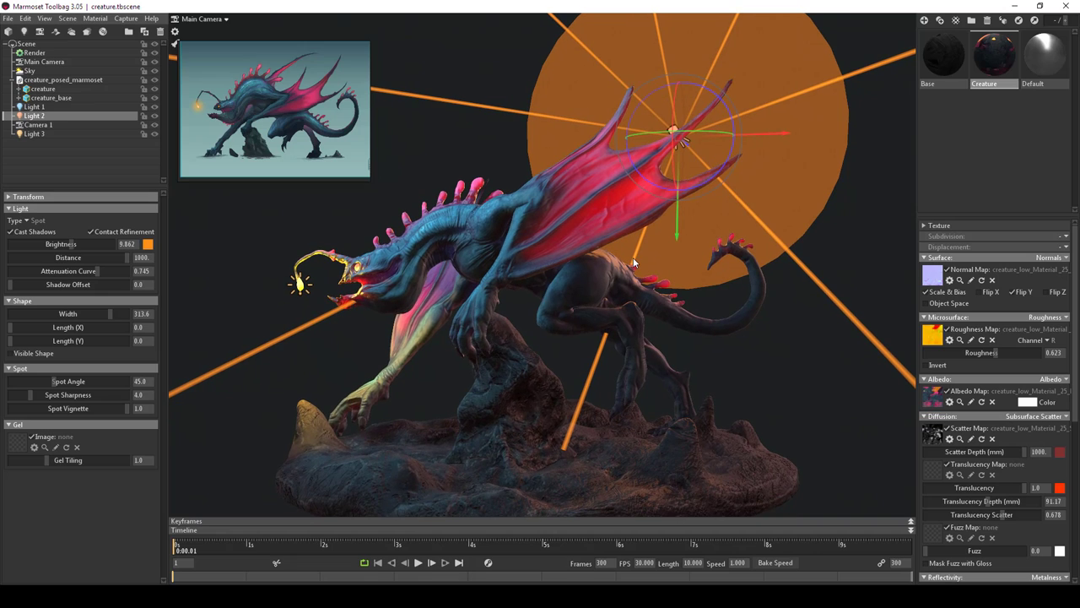
{"action": "left_click", "coordinate": [226, 20]}
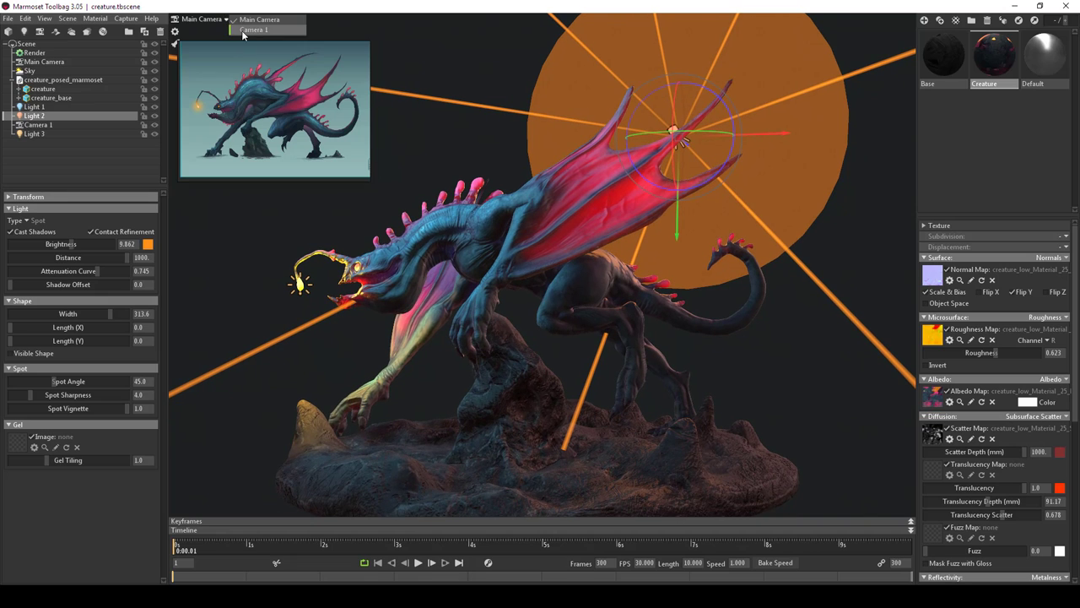
{"action": "left_click", "coordinate": [239, 31]}
{"action": "left_click", "coordinate": [878, 396]}
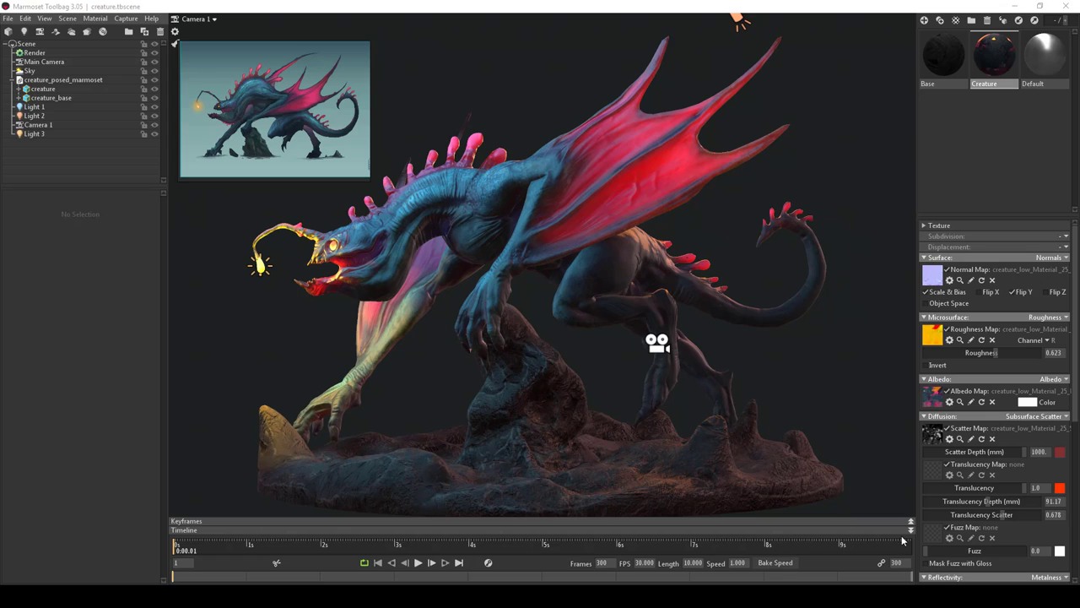
- Try the Fuzz setting on the Creature material with the red fuzz color fa2323
{"action": "mouse_move", "coordinate": [927, 550]}
{"action": "left_mouse_down"}
{"action": "mouse_move", "coordinate": [1026, 550]}
{"action": "mouse_move", "coordinate": [925, 550]}
{"action": "left_mouse_up"}
{"action": "left_click_drag", "start_coordinate": [932, 552], "coordinate": [908, 550]}
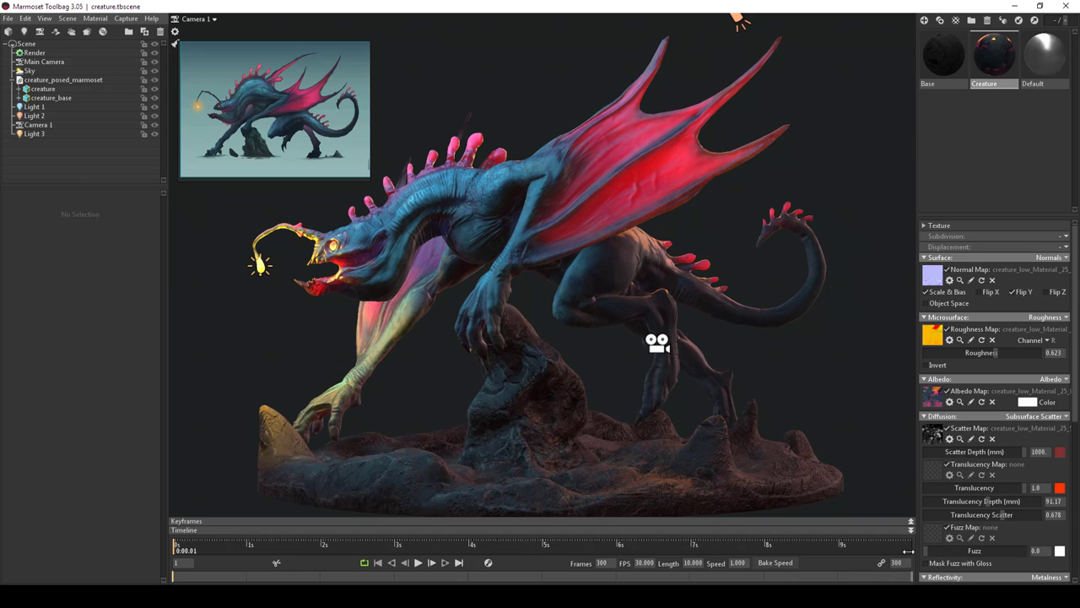
{"action": "left_click", "coordinate": [1059, 551]}
{"action": "left_click", "coordinate": [300, 415]}
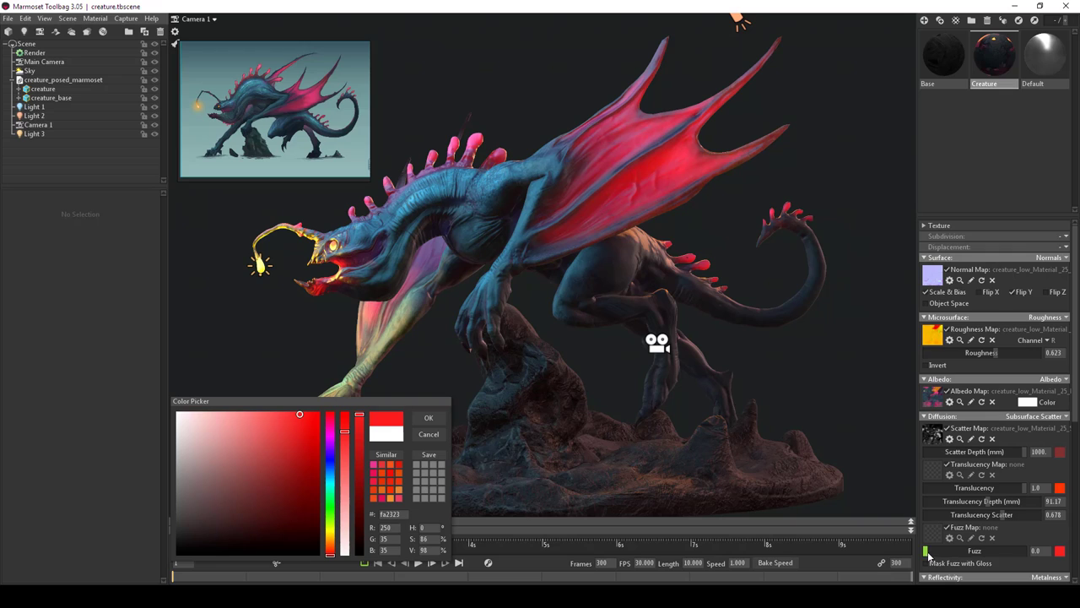
{"action": "left_click_drag", "start_coordinate": [1052, 549], "coordinate": [1047, 550]}
{"action": "left_click", "coordinate": [429, 435]}
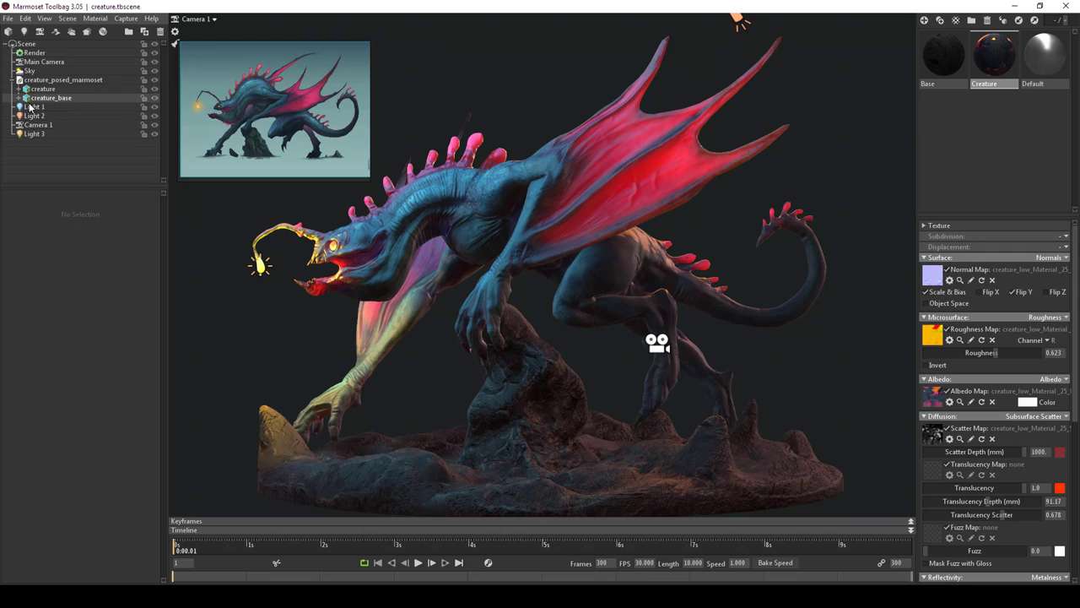
- Set the sky light's brightness to 1.076, child-light brightness to 2.922 and rotation to 444.5
{"action": "left_click", "coordinate": [36, 72]}
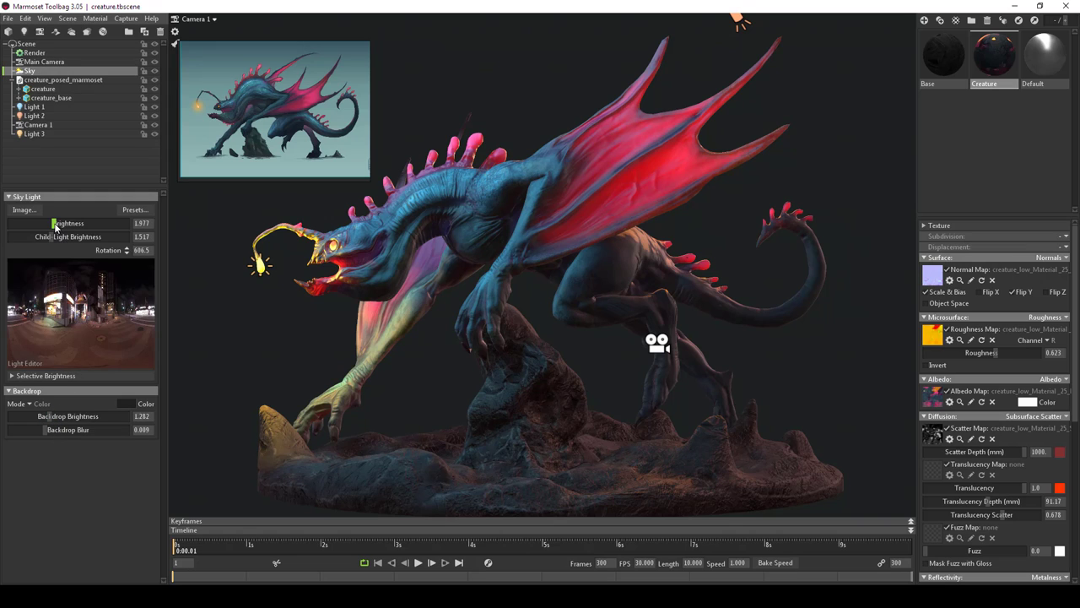
{"action": "mouse_move", "coordinate": [55, 226]}
{"action": "left_mouse_down"}
{"action": "mouse_move", "coordinate": [167, 228]}
{"action": "mouse_move", "coordinate": [3, 223]}
{"action": "mouse_move", "coordinate": [80, 226]}
{"action": "mouse_move", "coordinate": [53, 225]}
{"action": "left_mouse_up"}
{"action": "left_click_drag", "start_coordinate": [57, 225], "coordinate": [93, 237]}
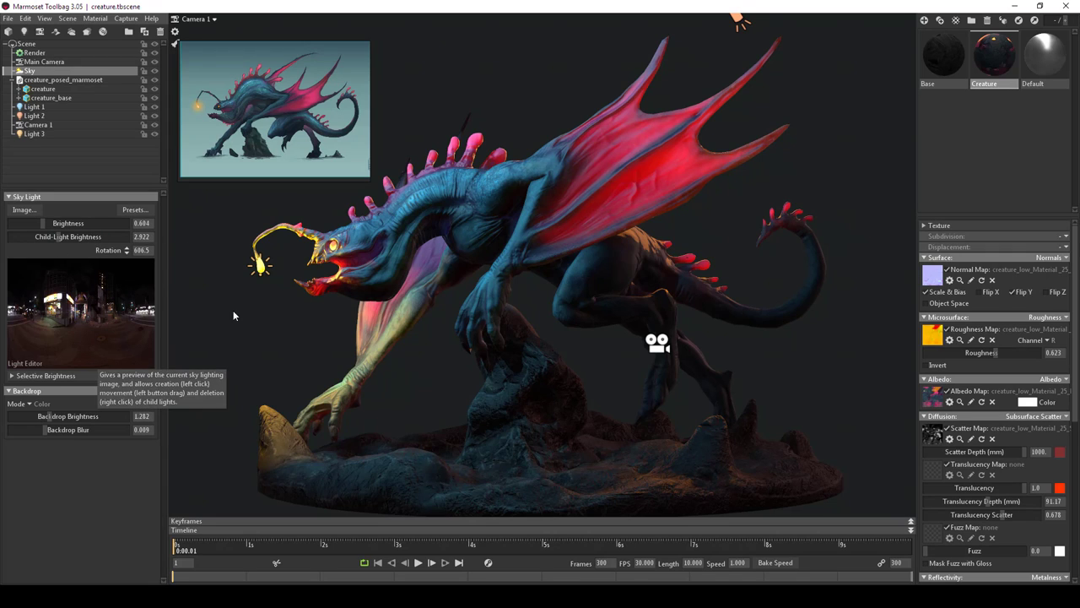
{"action": "left_click_drag", "start_coordinate": [256, 318], "coordinate": [135, 307], "text": "shift"}
{"action": "left_click_drag", "start_coordinate": [49, 287], "coordinate": [72, 293], "text": "shift"}
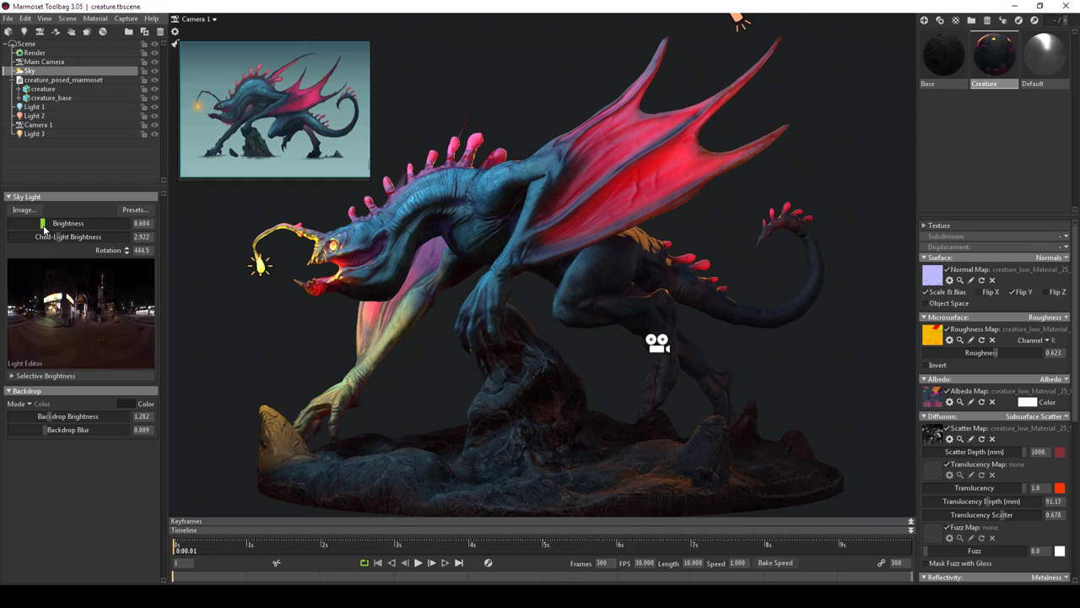
{"action": "left_click_drag", "start_coordinate": [42, 224], "coordinate": [48, 231]}
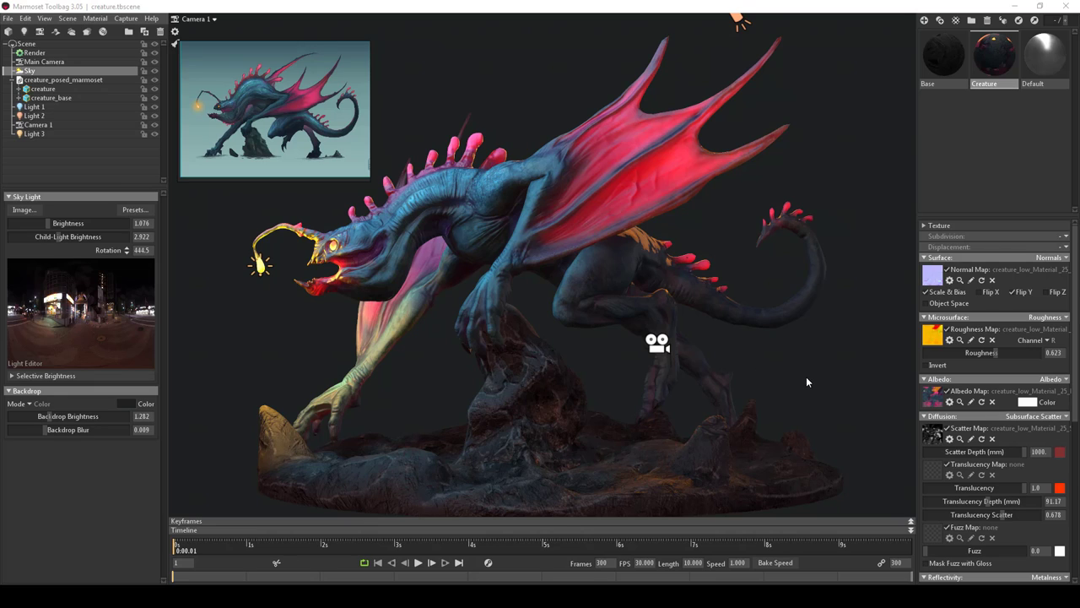
- Shift the reference image slightly and compare its creature up close with the lit model
{"action": "mouse_move", "coordinate": [807, 384]}
{"action": "left_mouse_down"}
{"action": "mouse_move", "coordinate": [783, 376]}
{"action": "mouse_move", "coordinate": [807, 380]}
{"action": "left_mouse_up"}
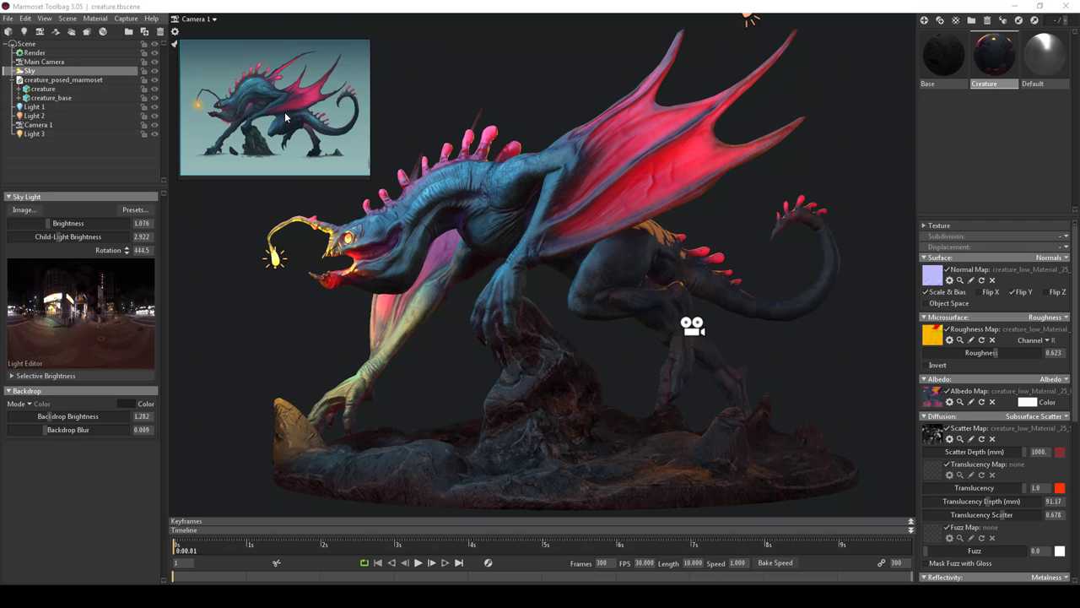
{"action": "mouse_move", "coordinate": [288, 119]}
{"action": "left_mouse_down"}
{"action": "mouse_move", "coordinate": [317, 102]}
{"action": "mouse_move", "coordinate": [292, 111]}
{"action": "left_mouse_up"}
{"action": "scroll", "coordinate": [291, 114], "scroll_direction": "up", "scroll_amount": 1}
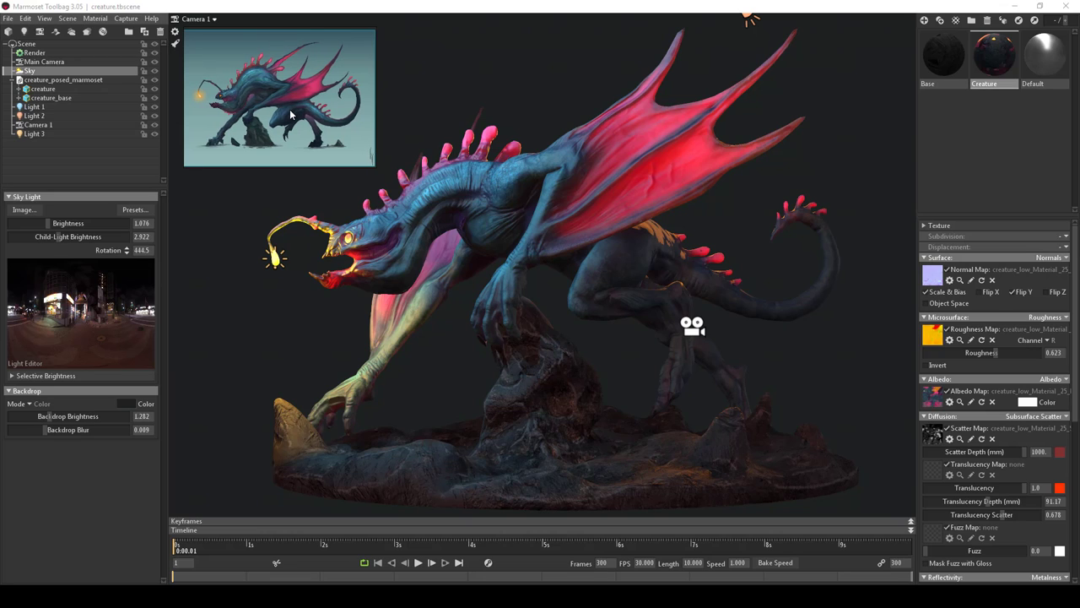
{"action": "scroll", "coordinate": [290, 116], "scroll_direction": "up", "scroll_amount": 2}
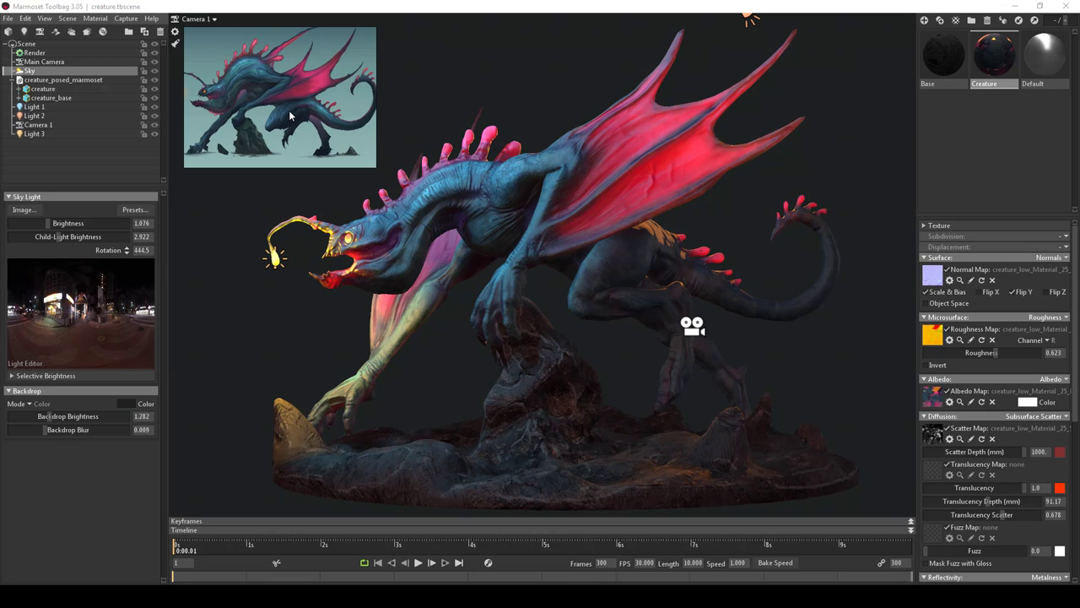
{"action": "scroll", "coordinate": [290, 116], "scroll_direction": "down", "scroll_amount": 2}
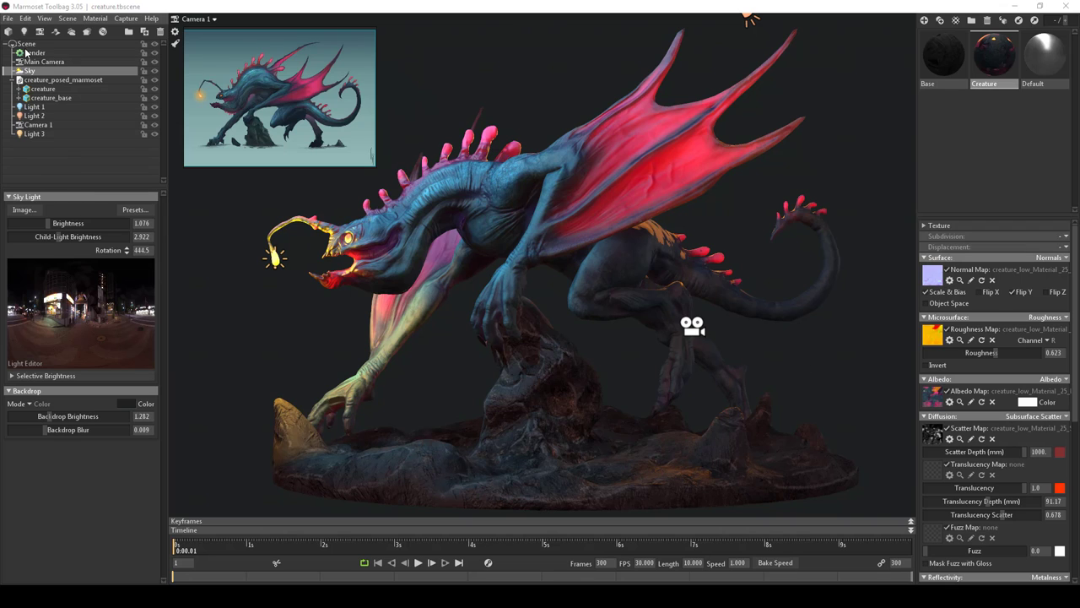
- Tune the blue spot light to brightness 30.93, distance 415.5 and attenuation curve 0.658, keeping its shadow offset at 0.0
{"action": "left_click", "coordinate": [33, 107]}
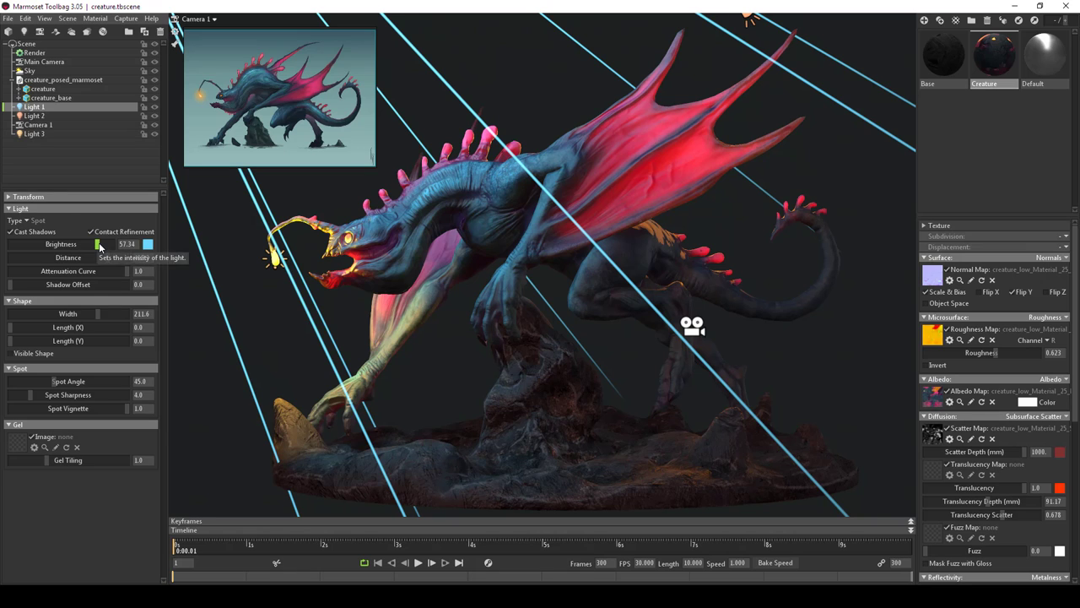
{"action": "left_click_drag", "start_coordinate": [100, 246], "coordinate": [3, 243]}
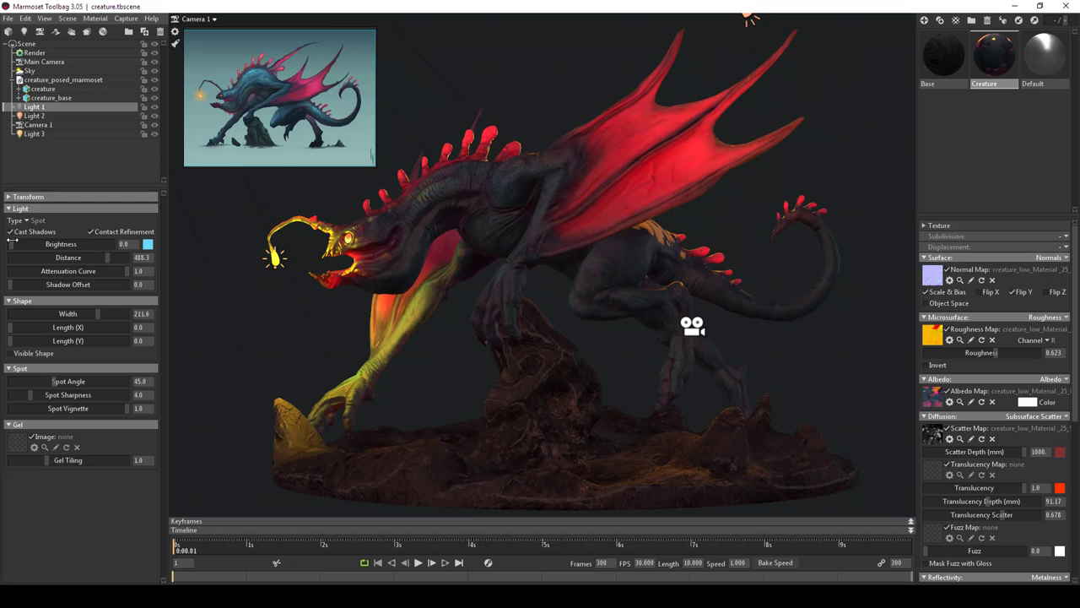
{"action": "left_click_drag", "start_coordinate": [11, 241], "coordinate": [76, 242]}
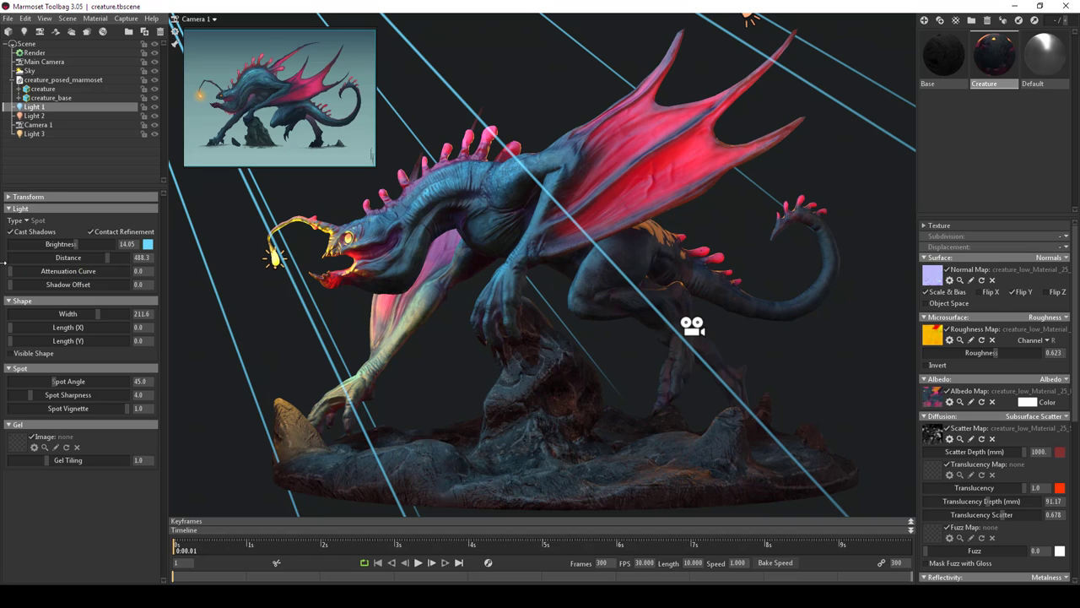
{"action": "left_click_drag", "start_coordinate": [10, 271], "coordinate": [208, 277]}
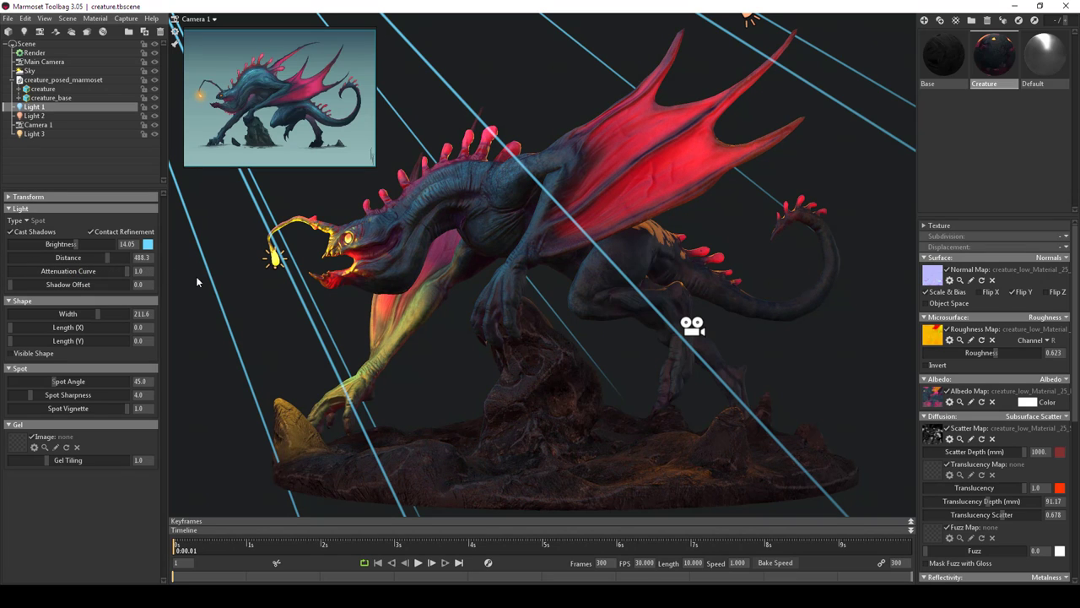
{"action": "left_click_drag", "start_coordinate": [127, 272], "coordinate": [104, 262]}
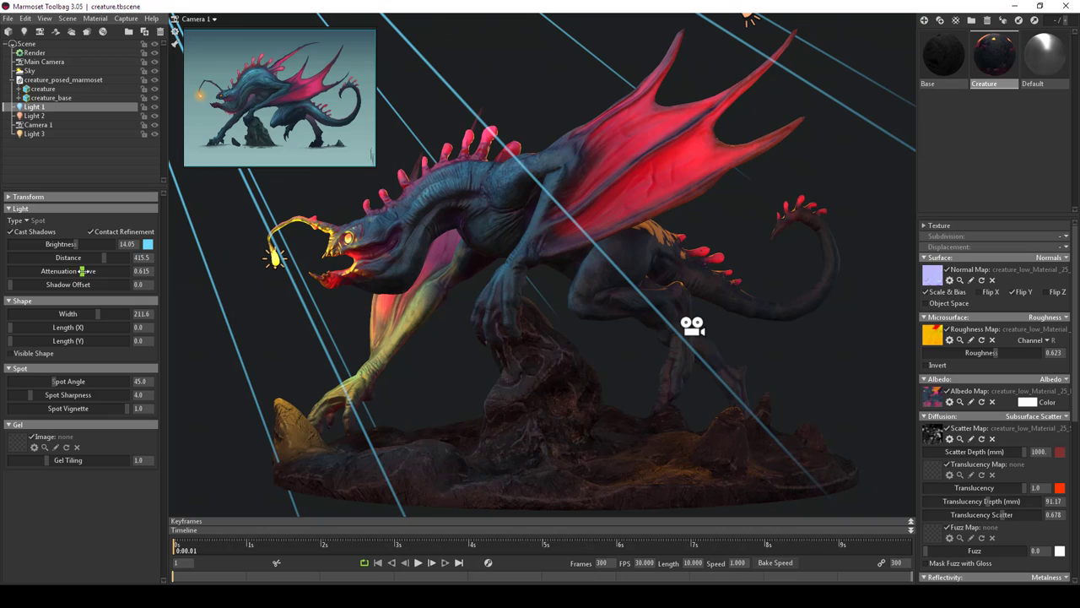
{"action": "mouse_move", "coordinate": [82, 271]}
{"action": "left_mouse_down"}
{"action": "mouse_move", "coordinate": [110, 271]}
{"action": "mouse_move", "coordinate": [72, 271]}
{"action": "mouse_move", "coordinate": [95, 271]}
{"action": "mouse_move", "coordinate": [85, 265]}
{"action": "left_mouse_up"}
{"action": "mouse_move", "coordinate": [17, 285]}
{"action": "left_mouse_down"}
{"action": "mouse_move", "coordinate": [127, 292]}
{"action": "mouse_move", "coordinate": [4, 285]}
{"action": "left_mouse_up"}
{"action": "left_click_drag", "start_coordinate": [77, 244], "coordinate": [87, 244]}
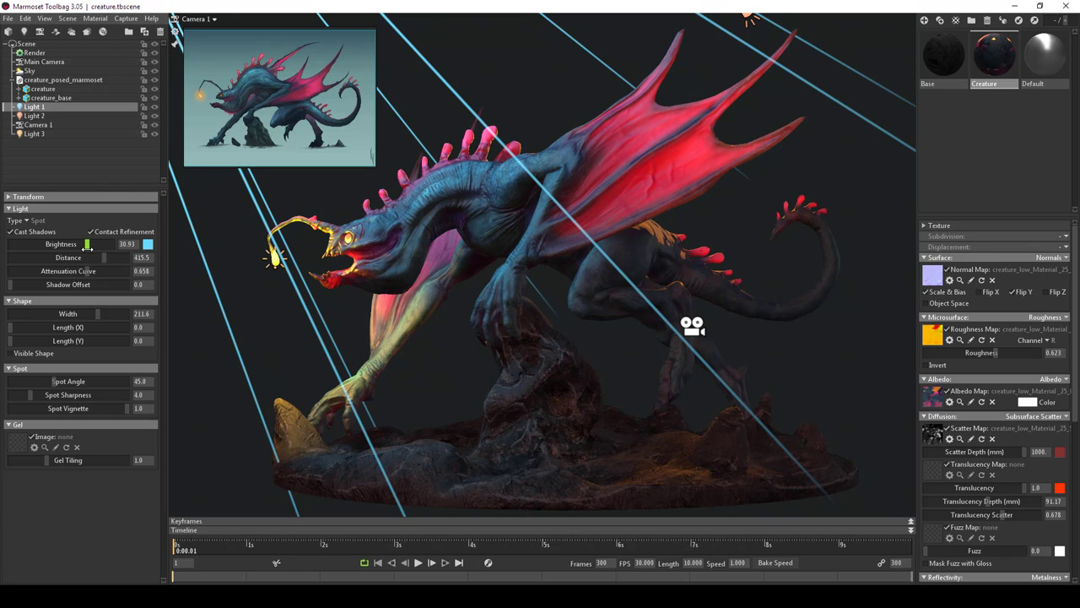
- Deselect the blue spot light and save the scene
{"action": "left_click", "coordinate": [426, 367]}
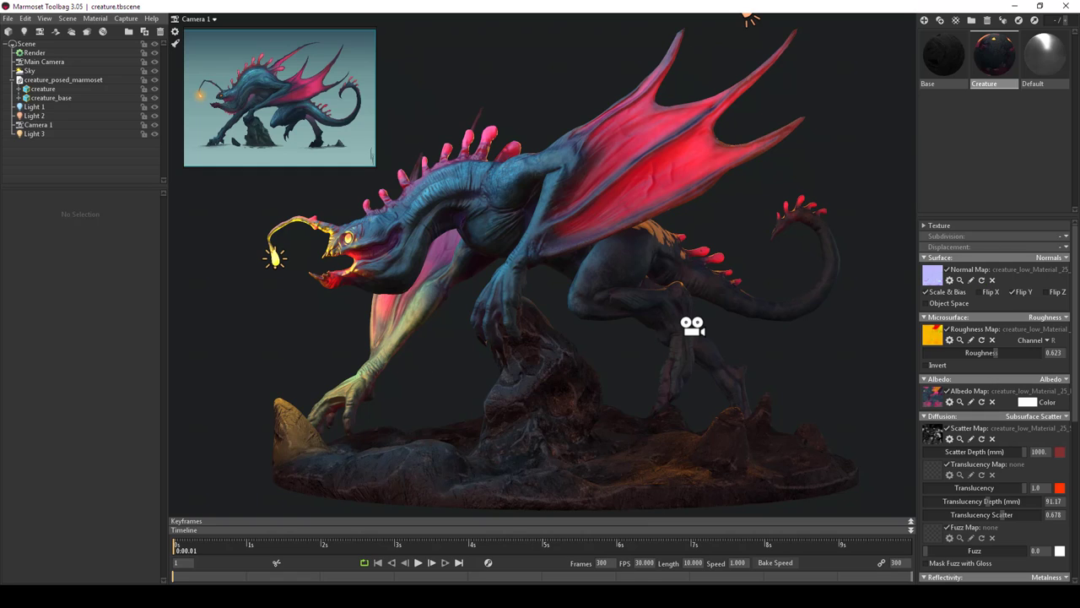
{"action": "left_click", "coordinate": [10, 18]}
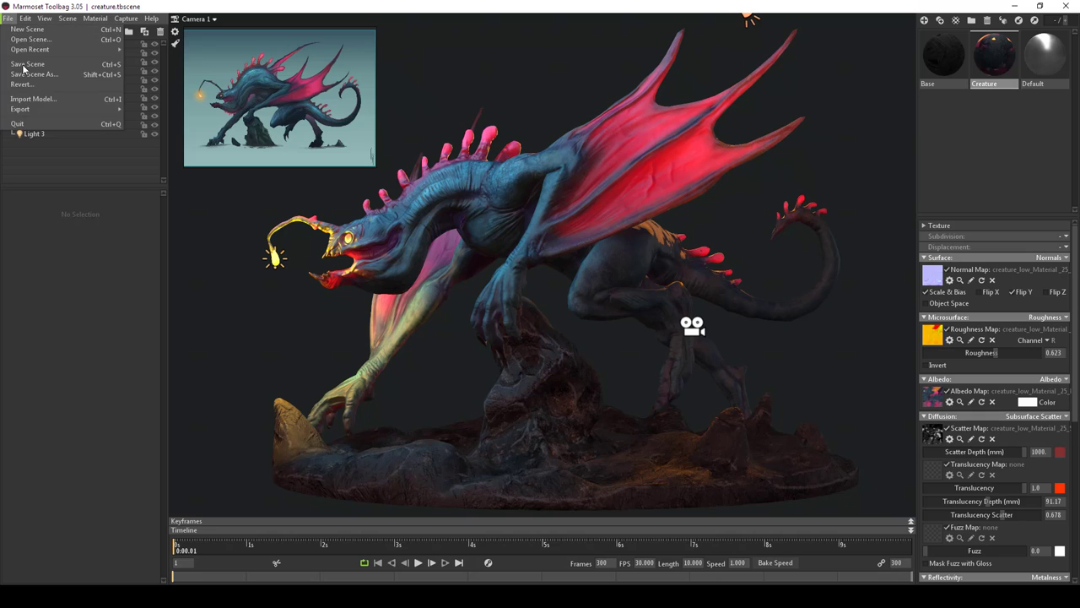
{"action": "left_click", "coordinate": [557, 357]}
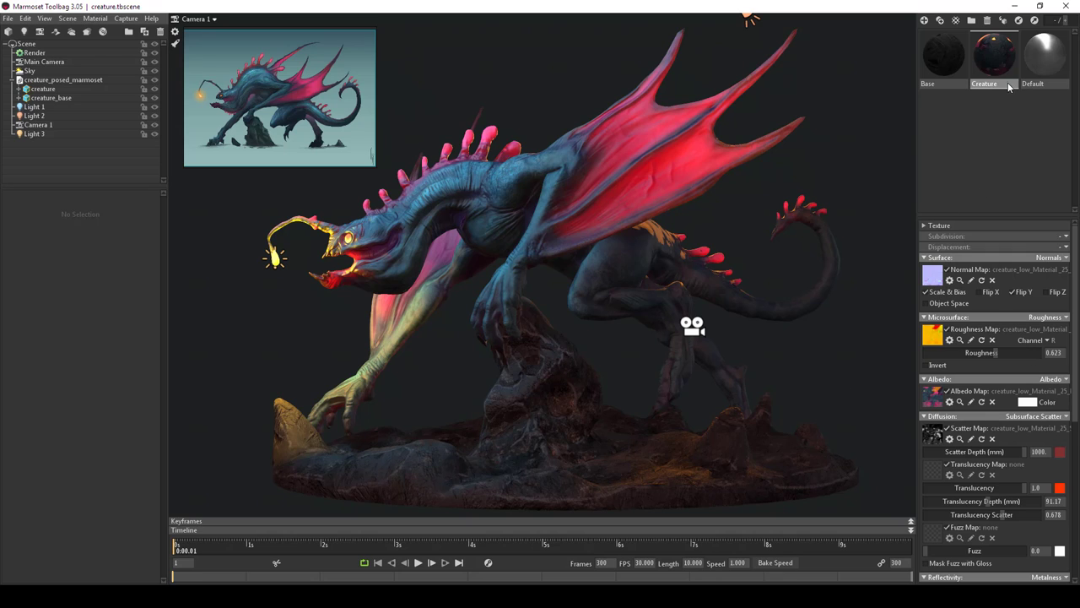
- Set the Base material's roughness to 0.45
{"action": "left_click", "coordinate": [944, 55]}
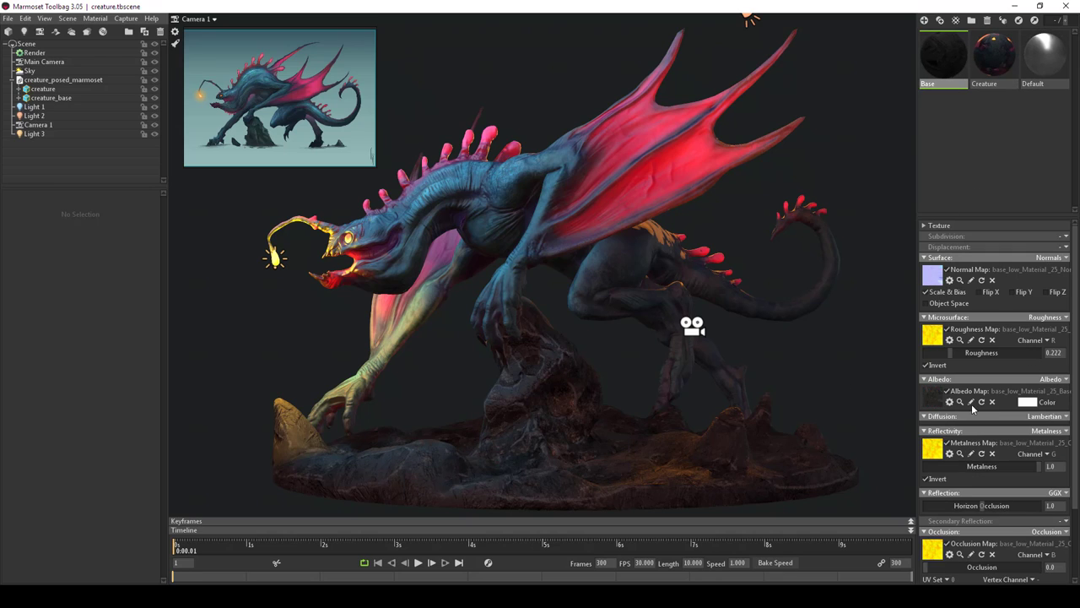
{"action": "left_click_drag", "start_coordinate": [952, 353], "coordinate": [1051, 360]}
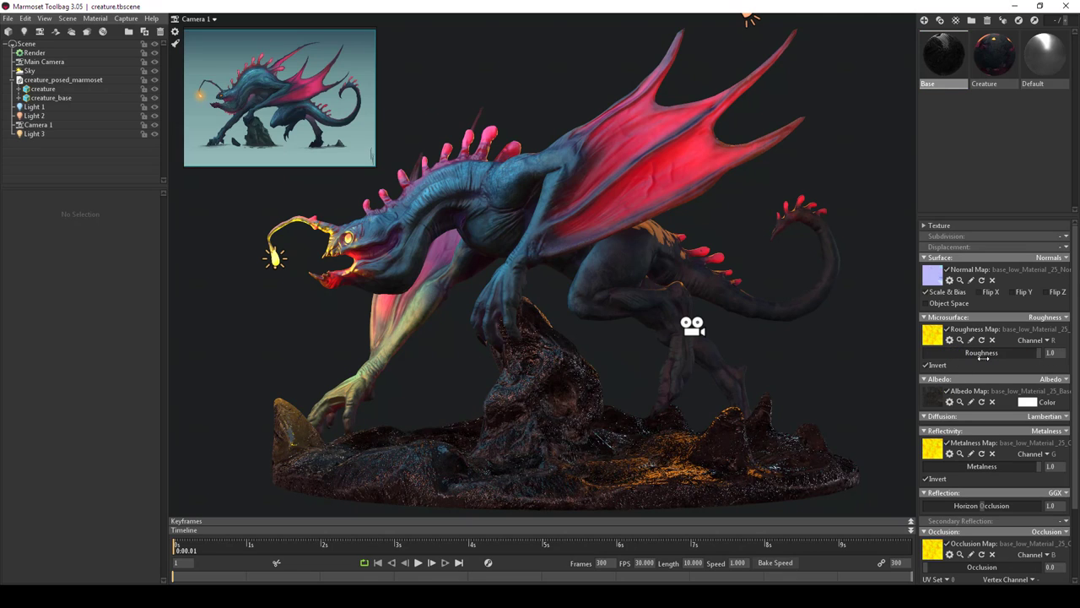
{"action": "mouse_move", "coordinate": [983, 357]}
{"action": "left_mouse_down"}
{"action": "mouse_move", "coordinate": [892, 355]}
{"action": "mouse_move", "coordinate": [978, 355]}
{"action": "left_mouse_up"}
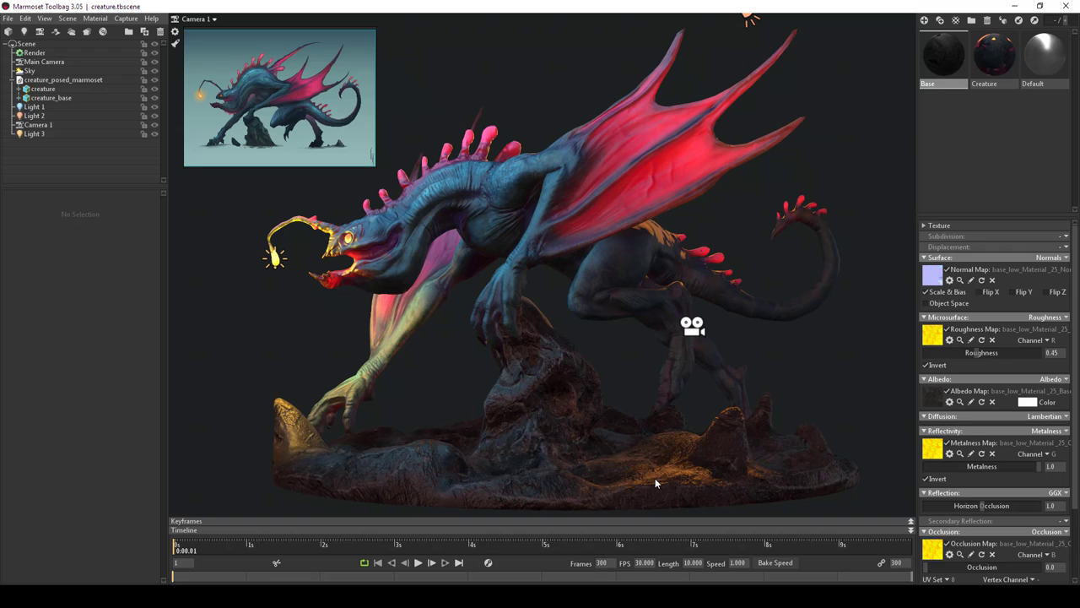
- Enable depth of field on Camera 1 and set the focus distance to 507.9
{"action": "left_click", "coordinate": [39, 64]}
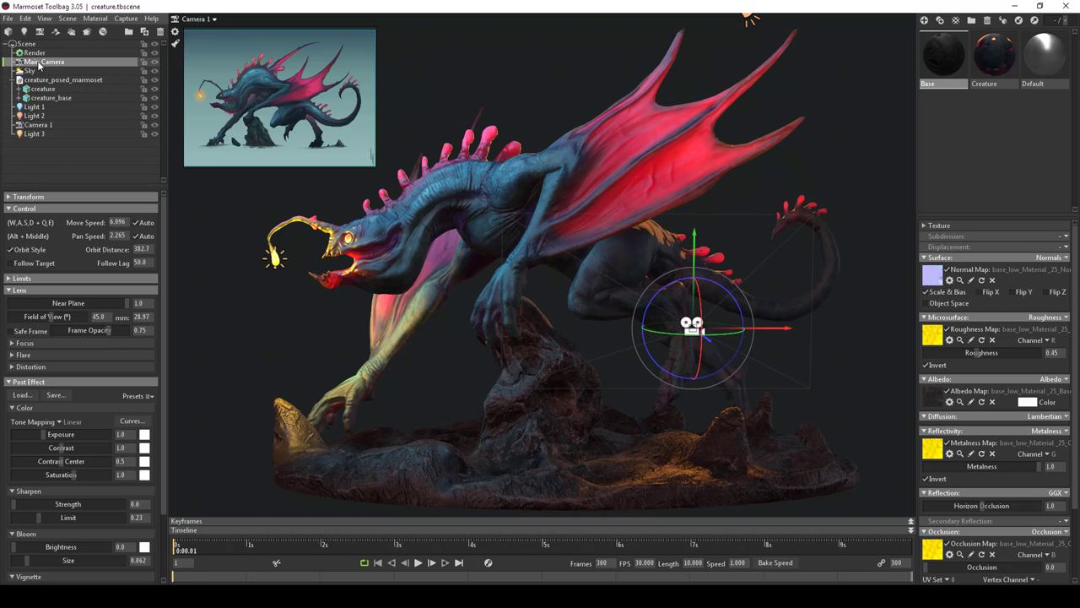
{"action": "left_click", "coordinate": [38, 124]}
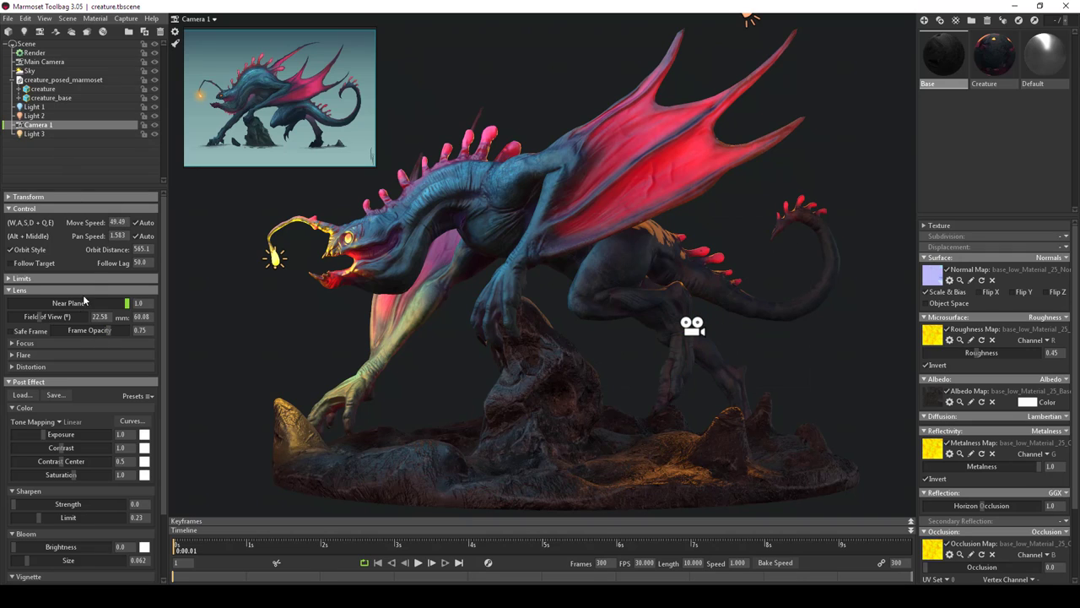
{"action": "left_click", "coordinate": [13, 343]}
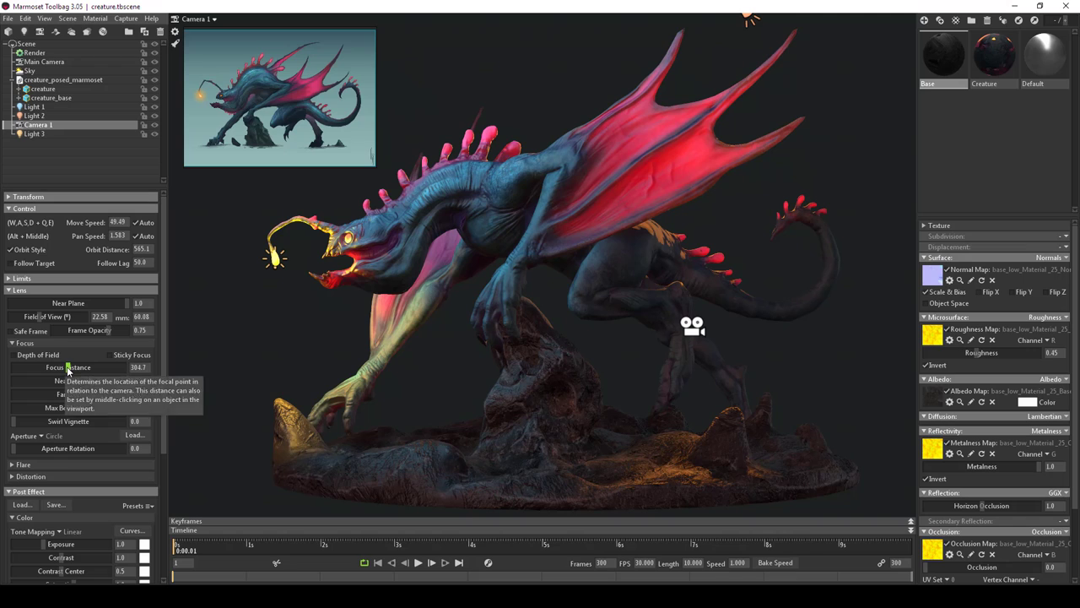
{"action": "left_click_drag", "start_coordinate": [69, 367], "coordinate": [94, 367]}
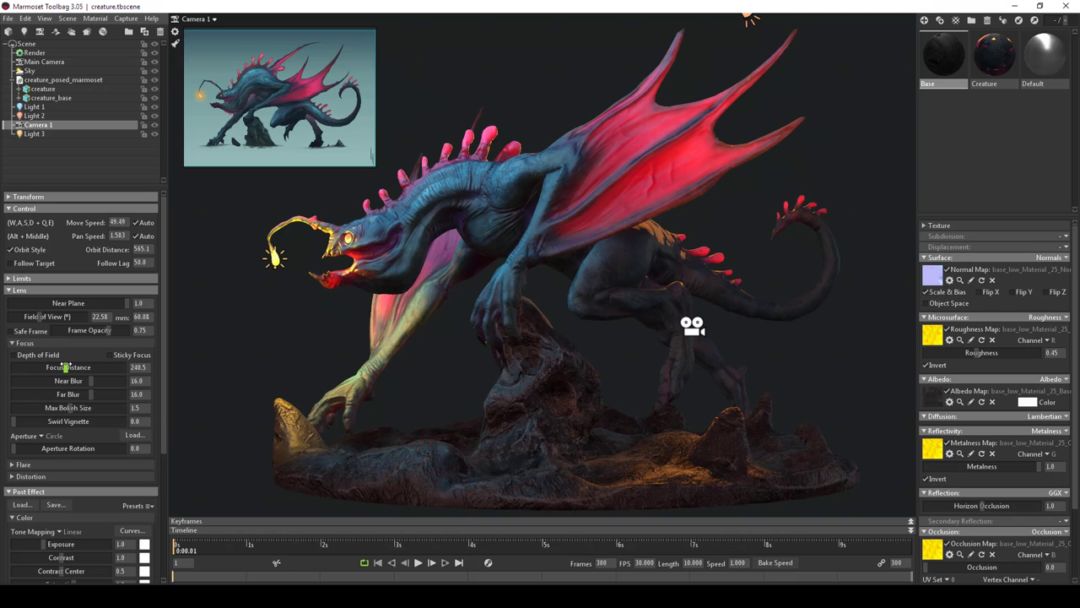
{"action": "left_click", "coordinate": [14, 355]}
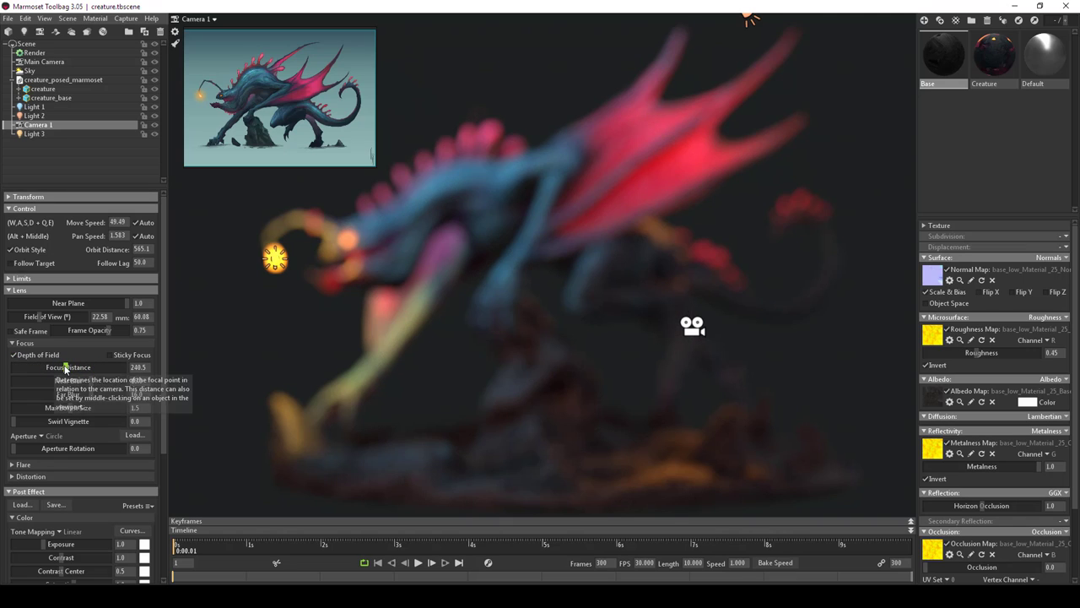
{"action": "left_click_drag", "start_coordinate": [80, 367], "coordinate": [73, 367]}
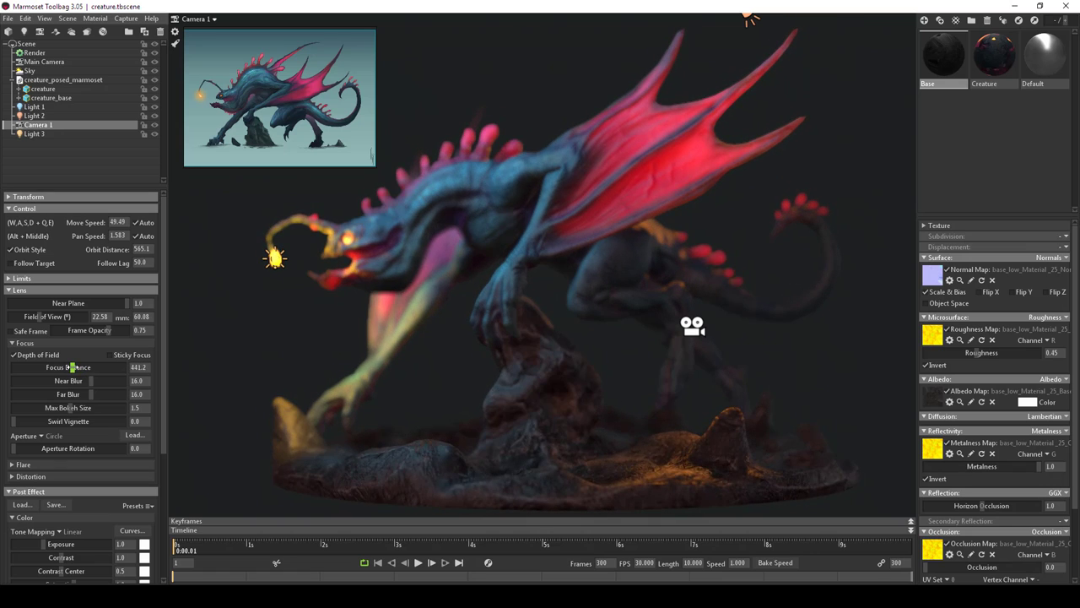
- Try focal points on the hand, neck, head and shoulder of the creature, ending on the neck at focus distance 523.3
{"action": "left_click", "coordinate": [503, 312], "text": "ctrl"}
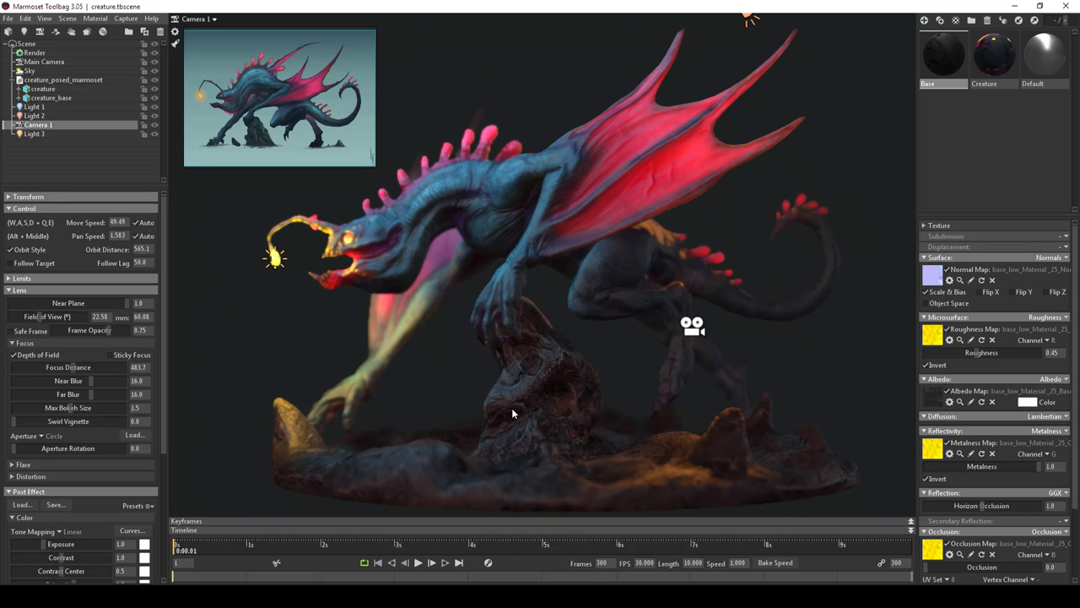
{"action": "left_click", "coordinate": [405, 233], "text": "ctrl"}
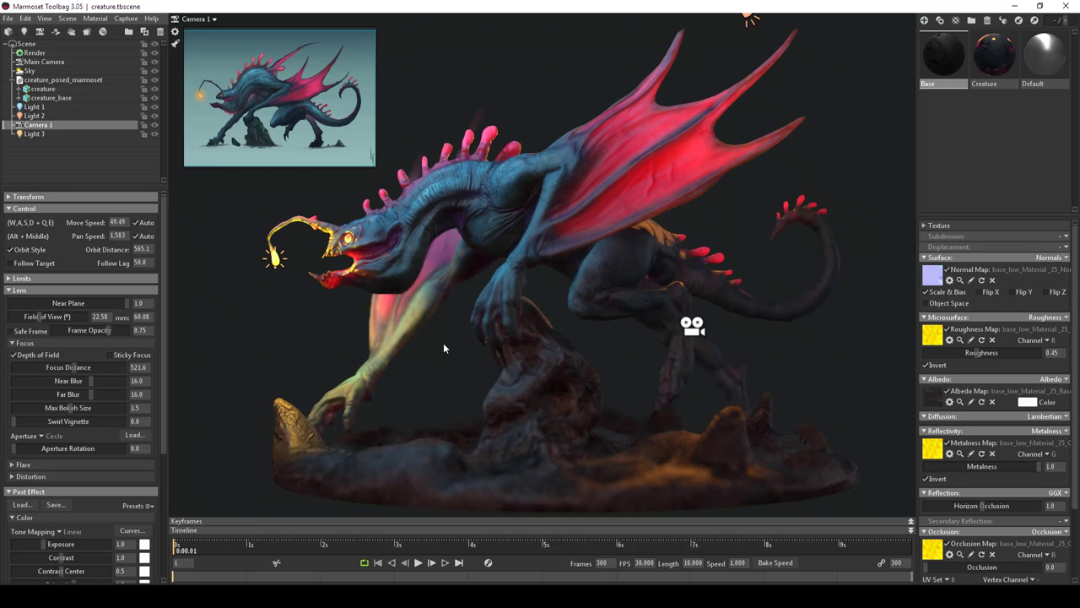
{"action": "left_click", "coordinate": [507, 305], "text": "ctrl"}
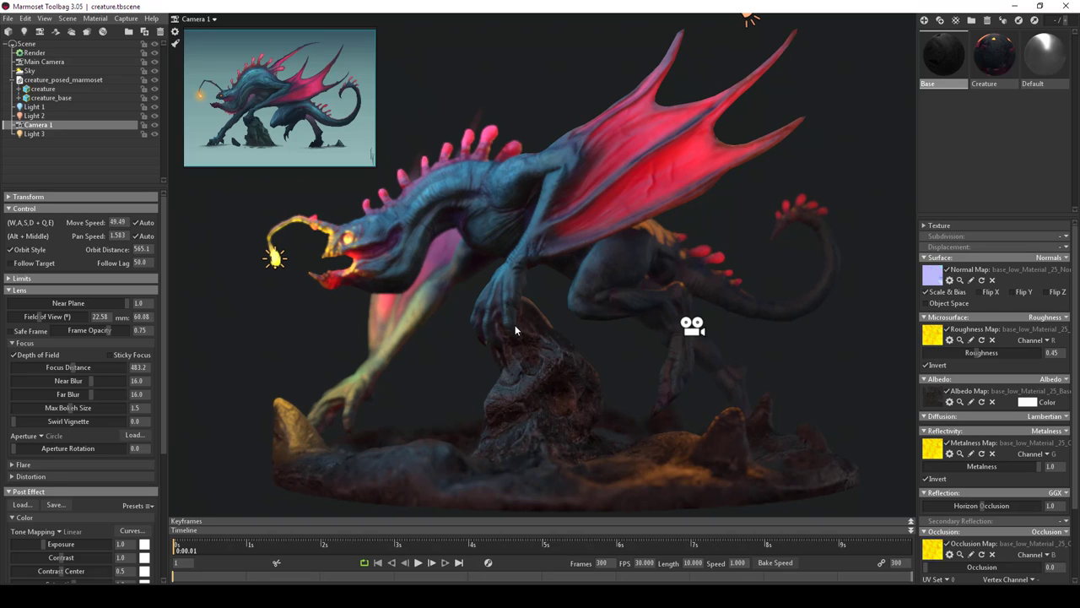
{"action": "left_click", "coordinate": [373, 232], "text": "ctrl"}
{"action": "left_click", "coordinate": [503, 203], "text": "ctrl"}
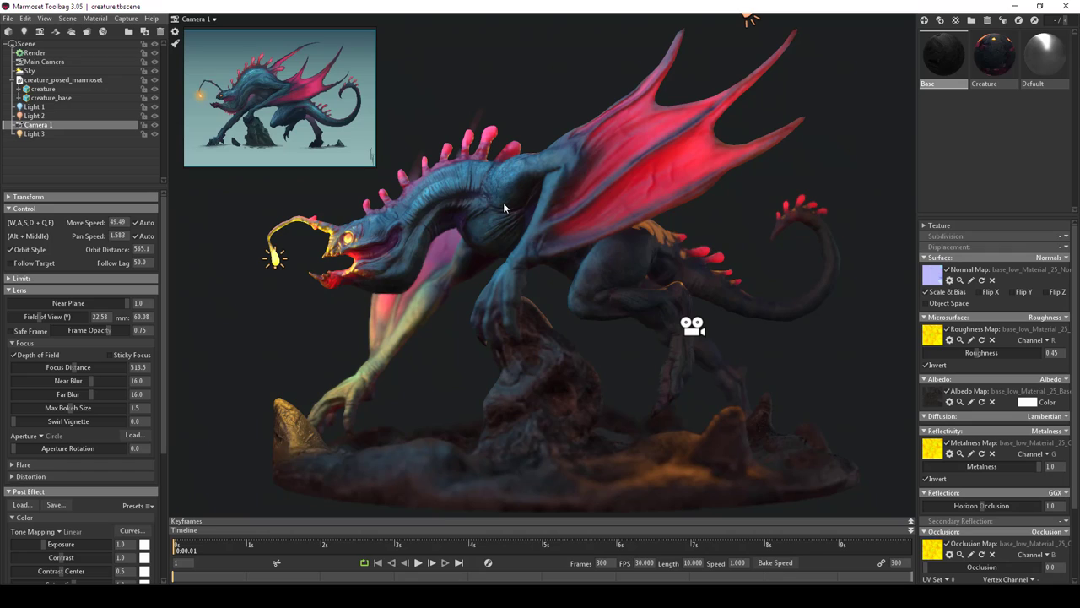
{"action": "left_click", "coordinate": [418, 225], "text": "ctrl"}
- Turn on Camera 1's safe frame, toggling it off and on to compare the framing
{"action": "left_click", "coordinate": [10, 331]}
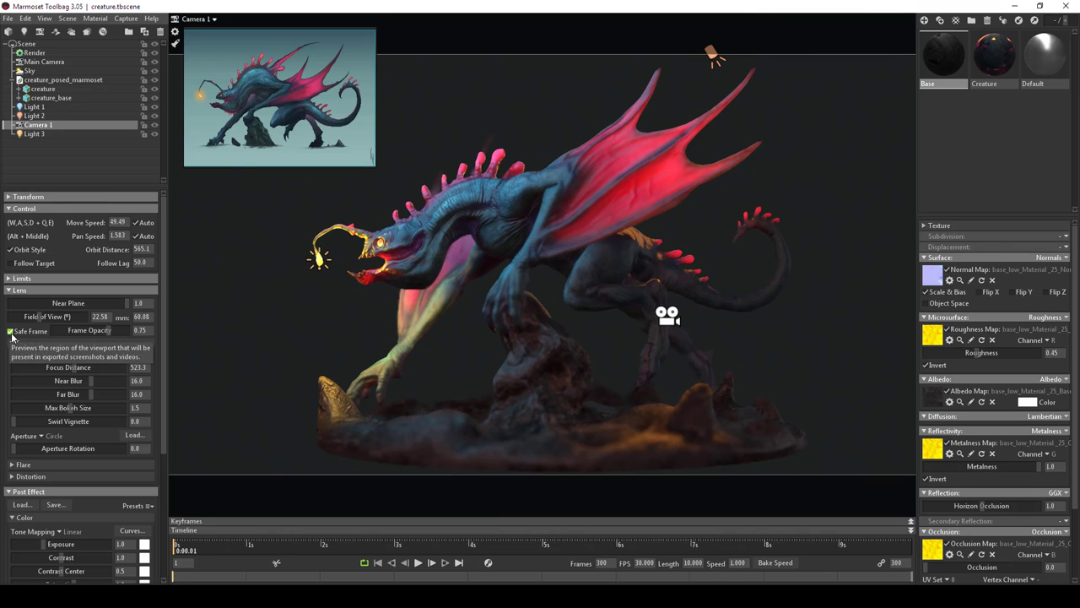
{"action": "left_click", "coordinate": [12, 334]}
{"action": "left_click", "coordinate": [11, 334]}
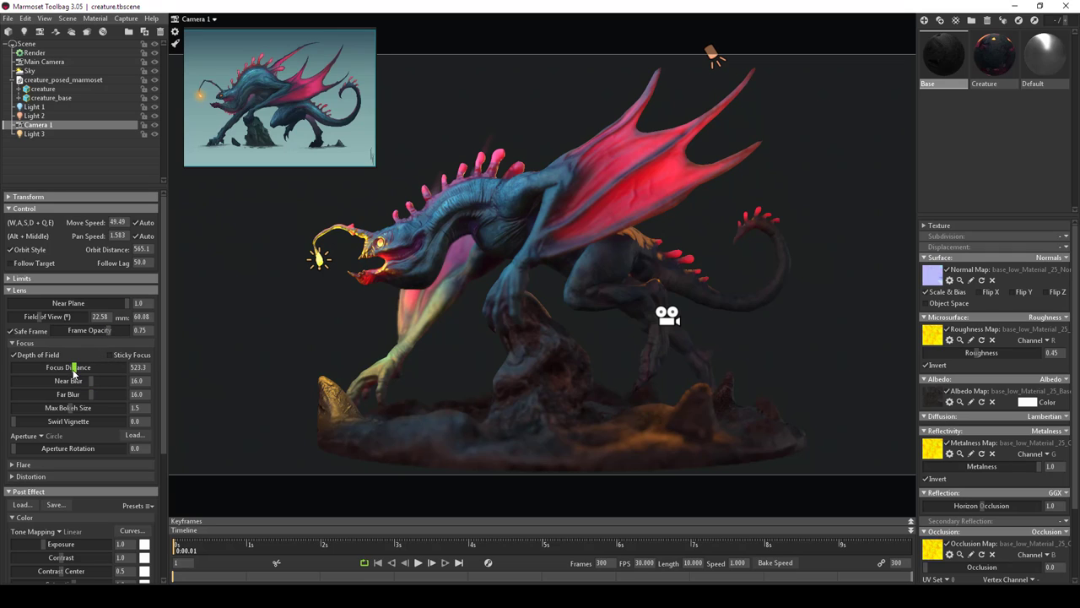
- Try depth-of-field settings of focus distance 312.5, near blur 8.329, far blur 1.686 and max bokeh size 0.093 on Camera 1
{"action": "left_click_drag", "start_coordinate": [92, 382], "coordinate": [66, 381]}
{"action": "left_click_drag", "start_coordinate": [89, 394], "coordinate": [65, 394]}
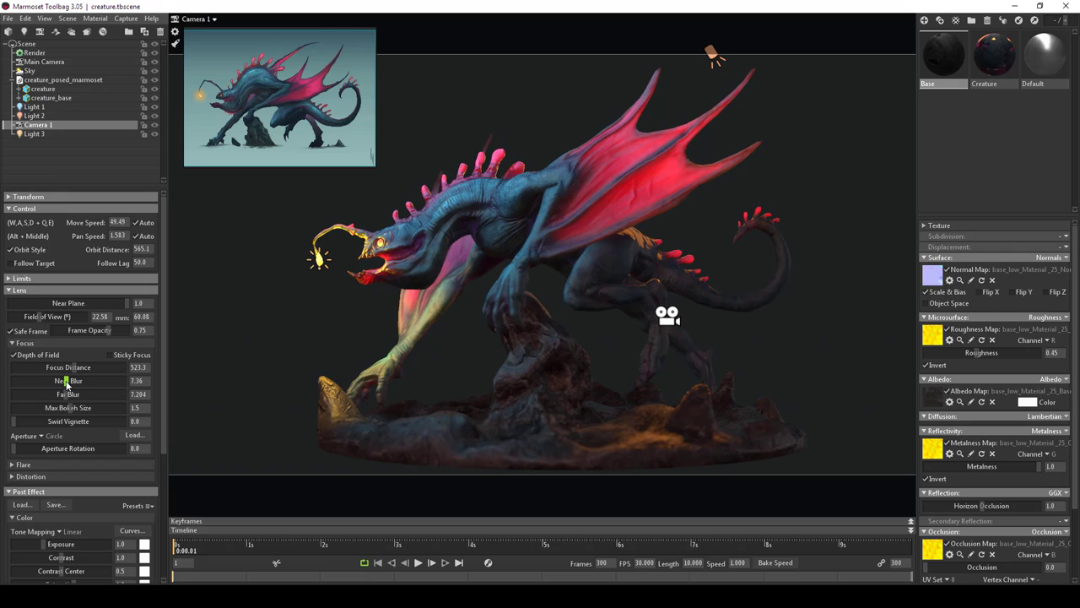
{"action": "left_click_drag", "start_coordinate": [67, 380], "coordinate": [83, 403]}
{"action": "mouse_move", "coordinate": [75, 367]}
{"action": "left_mouse_down"}
{"action": "mouse_move", "coordinate": [47, 367]}
{"action": "mouse_move", "coordinate": [67, 367]}
{"action": "left_mouse_up"}
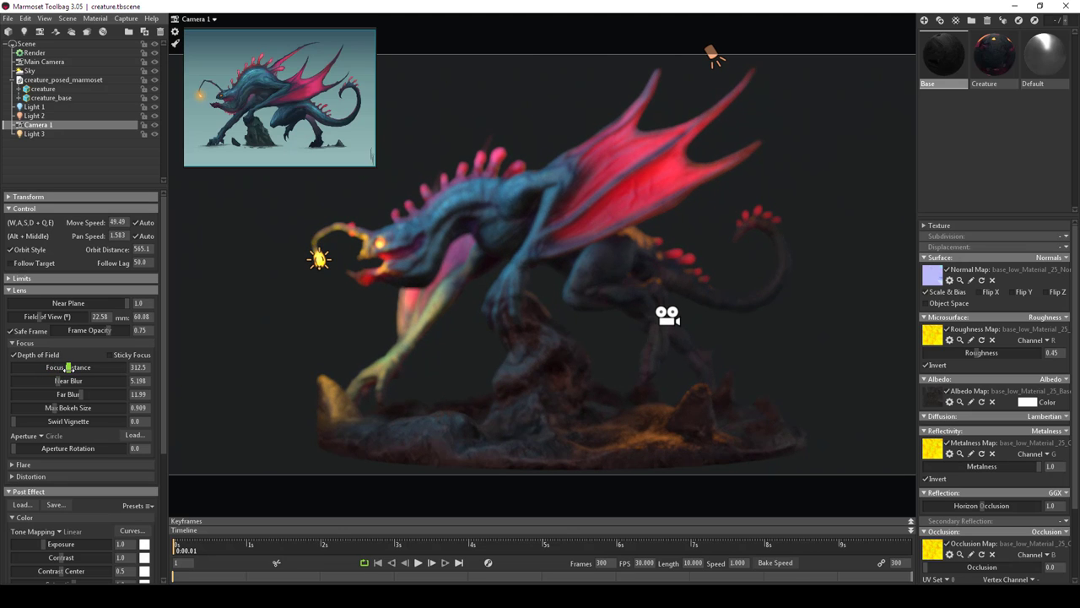
{"action": "left_click_drag", "start_coordinate": [60, 381], "coordinate": [24, 406]}
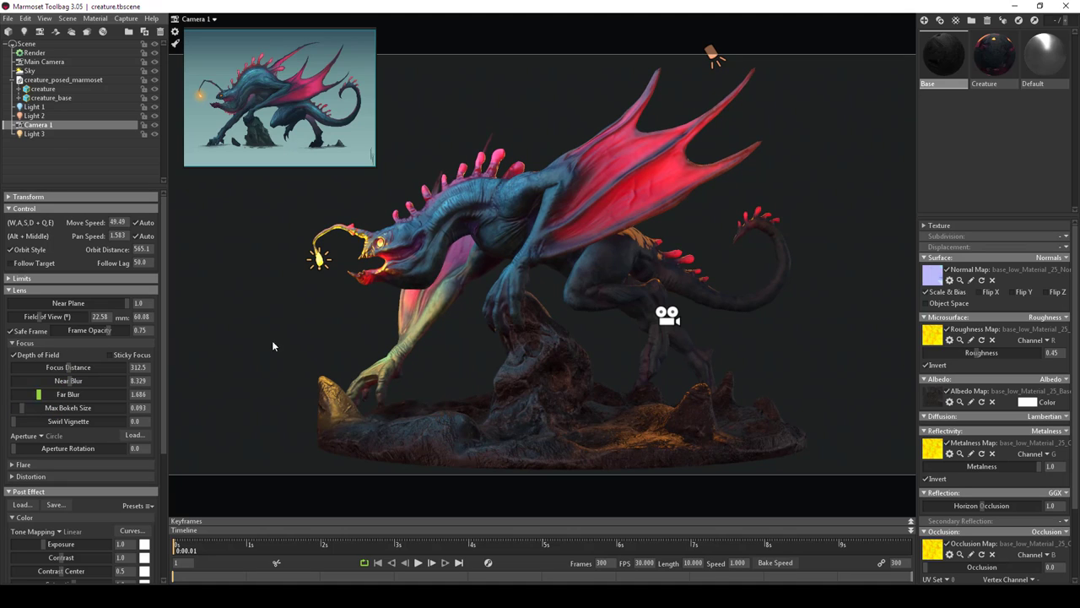
{"action": "mouse_move", "coordinate": [549, 332]}
{"action": "middle_mouse_down", "text": "alt"}
{"action": "mouse_move", "coordinate": [521, 331]}
{"action": "mouse_move", "coordinate": [540, 330]}
{"action": "middle_mouse_up", "text": "alt"}
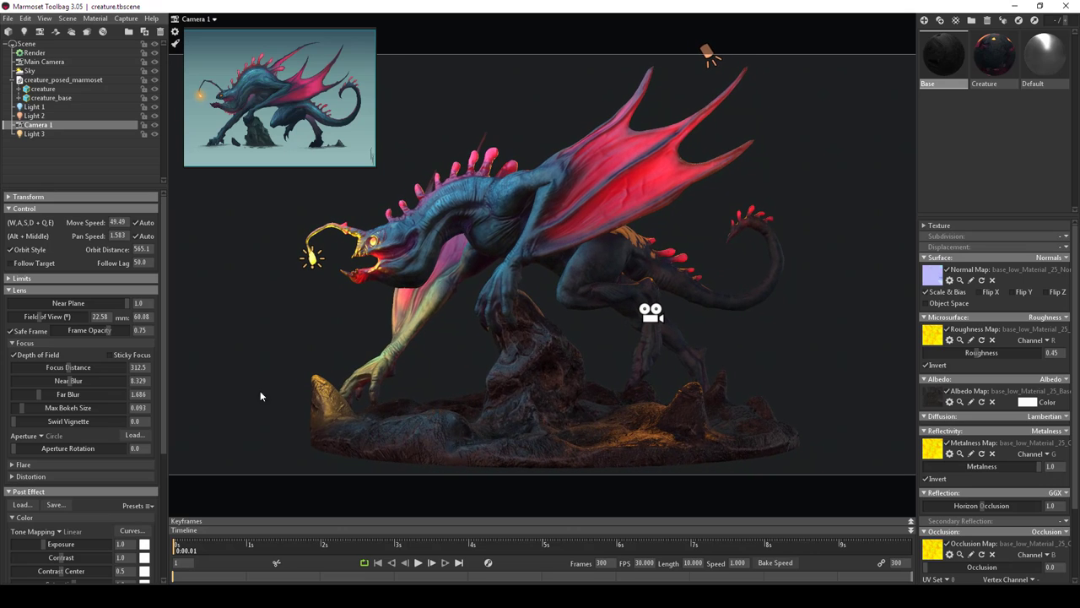
- Refocus Camera 1 on the creature's neck at distance 522.8, with near blur 3.965, far blur 5.331 and max bokeh size 1.371
{"action": "left_click_drag", "start_coordinate": [72, 366], "coordinate": [21, 367]}
{"action": "left_click_drag", "start_coordinate": [90, 377], "coordinate": [52, 380]}
{"action": "middle_click", "coordinate": [411, 242]}
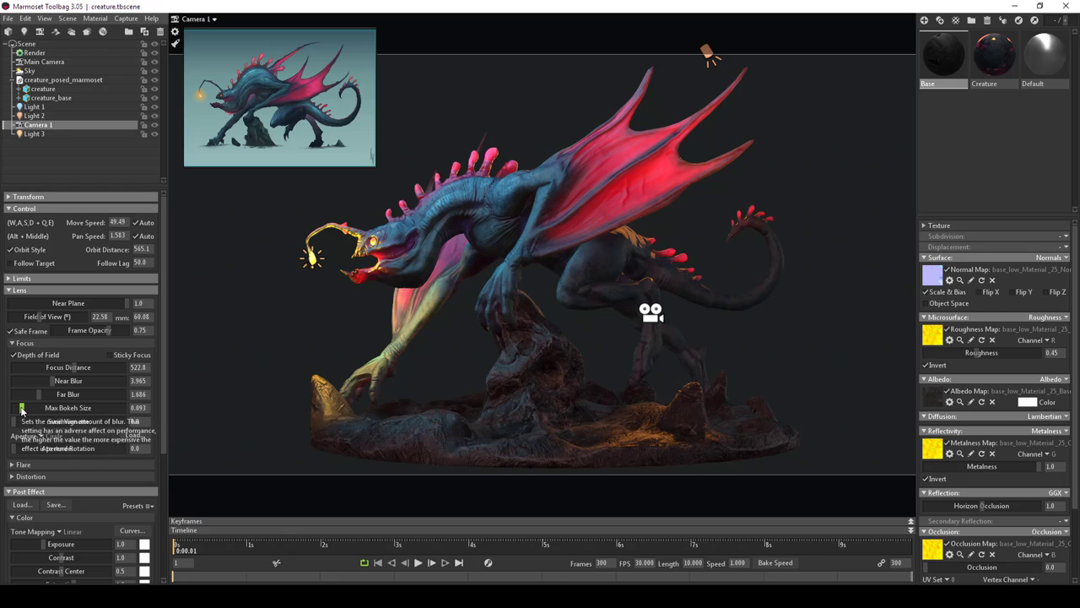
{"action": "left_click_drag", "start_coordinate": [22, 409], "coordinate": [58, 394]}
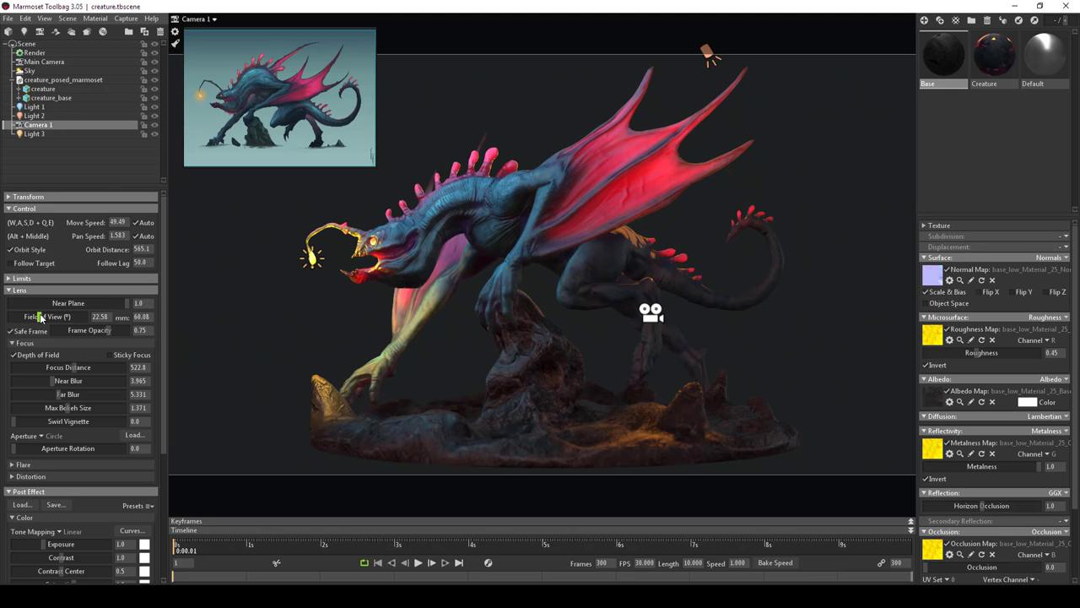
- Widen Camera 1's field of view to 29.07 degrees and reframe the whole creature at an orbit distance of about 466
{"action": "left_click_drag", "start_coordinate": [39, 316], "coordinate": [43, 317]}
{"action": "right_click_drag", "start_coordinate": [253, 349], "coordinate": [361, 372], "text": "alt"}
{"action": "scroll", "coordinate": [418, 378], "scroll_direction": "up", "scroll_amount": 3}
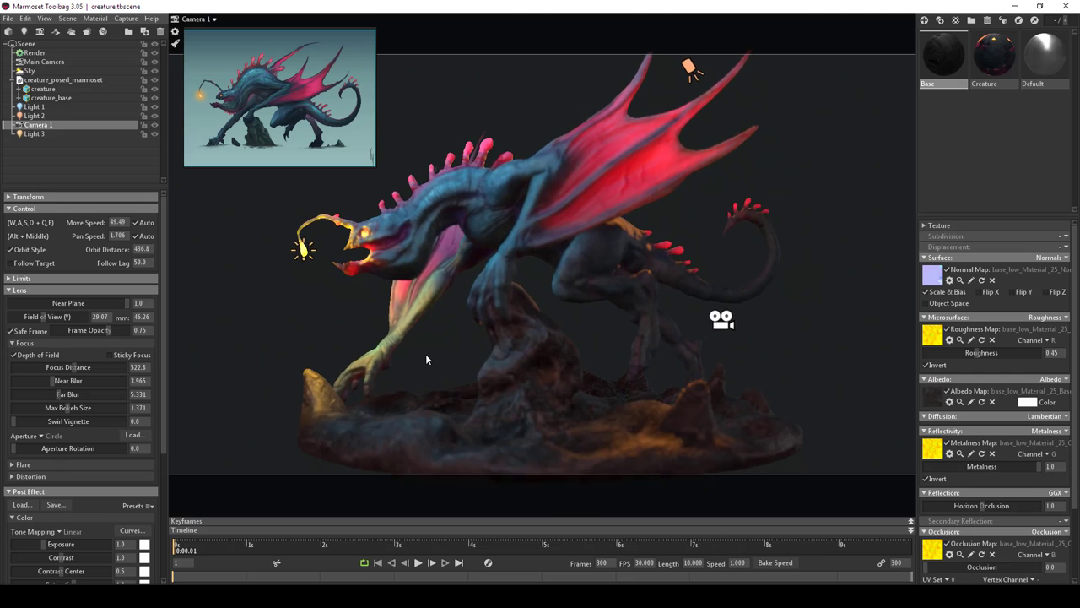
{"action": "scroll", "coordinate": [422, 371], "scroll_direction": "down", "scroll_amount": 3}
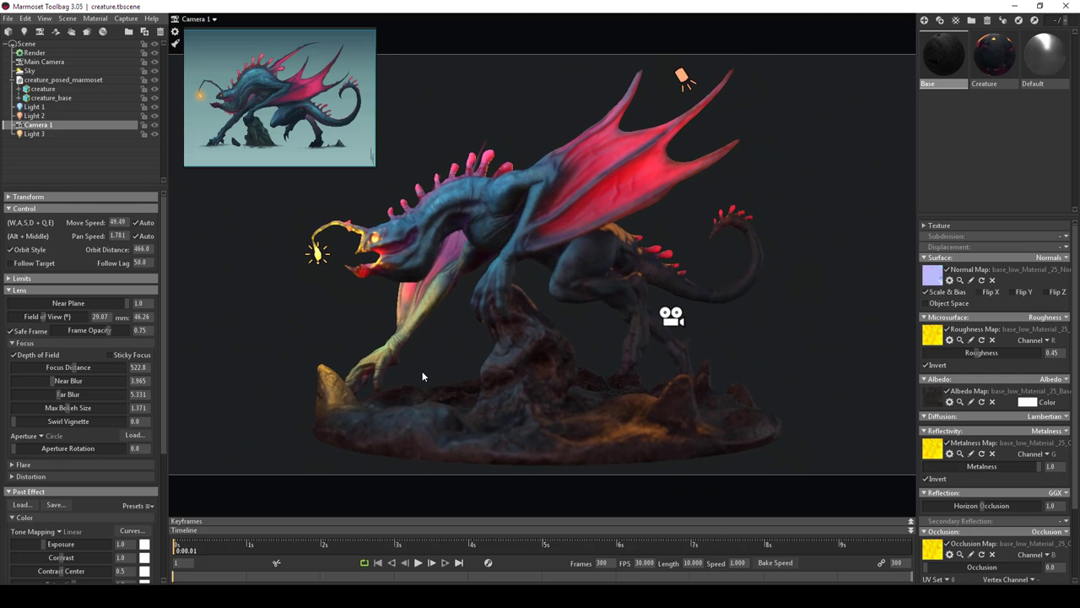
{"action": "left_click_drag", "start_coordinate": [435, 373], "coordinate": [444, 378], "text": "alt"}
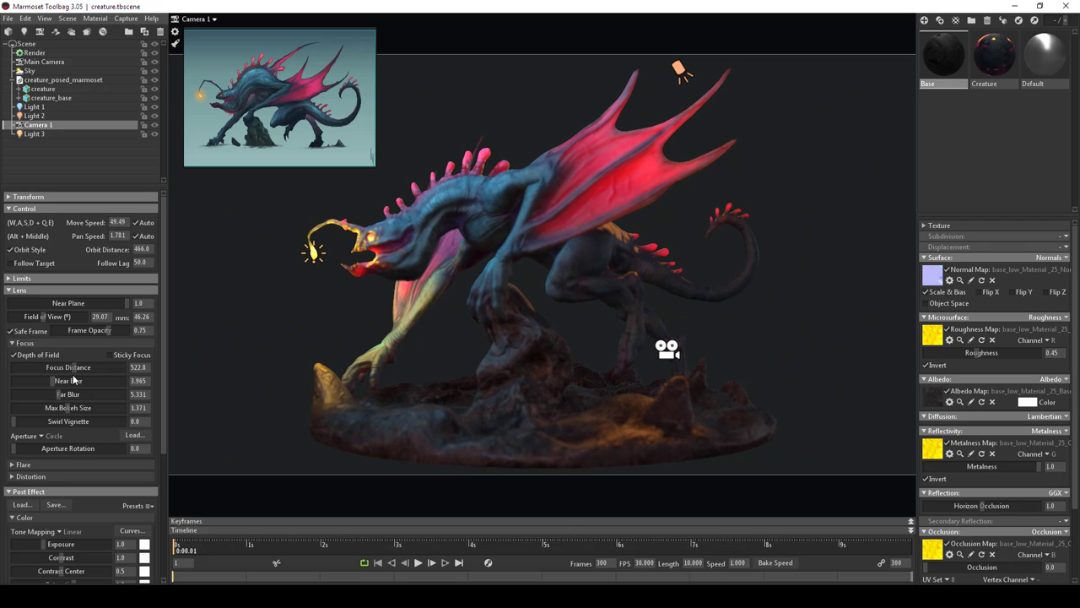
- Focus Camera 1 on the creature's neck at distance 422.2 and set the near blur to 7.676
{"action": "left_click_drag", "start_coordinate": [74, 378], "coordinate": [62, 380]}
{"action": "left_click", "coordinate": [424, 224], "text": "ctrl"}
{"action": "left_click", "coordinate": [42, 63]}
{"action": "left_click", "coordinate": [38, 125]}
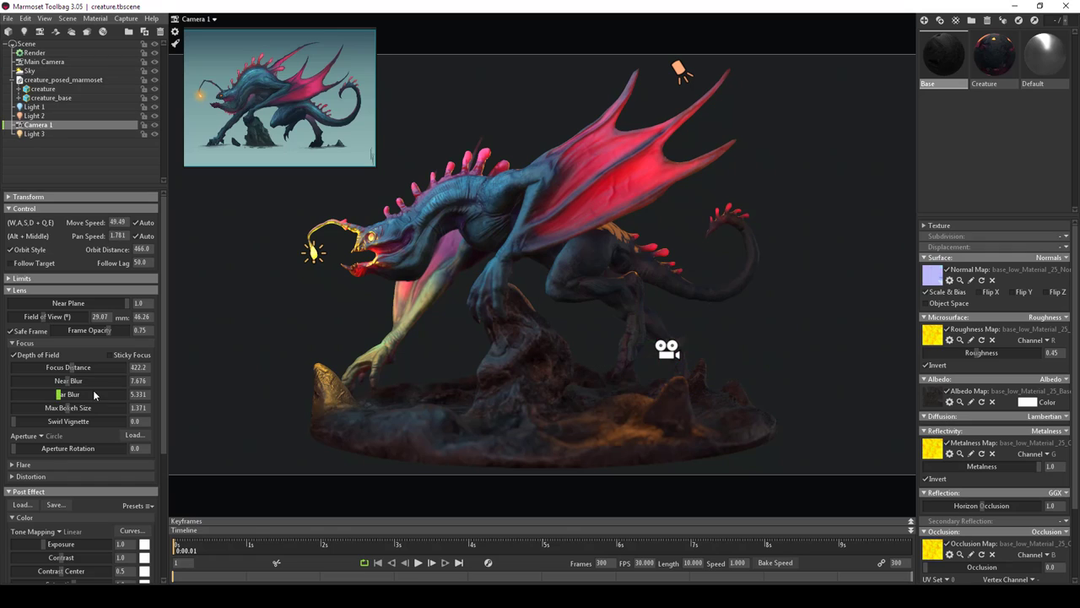
- Try the lens flare strength and threshold on Camera 1
{"action": "scroll", "coordinate": [54, 436], "scroll_direction": "down", "scroll_amount": 2}
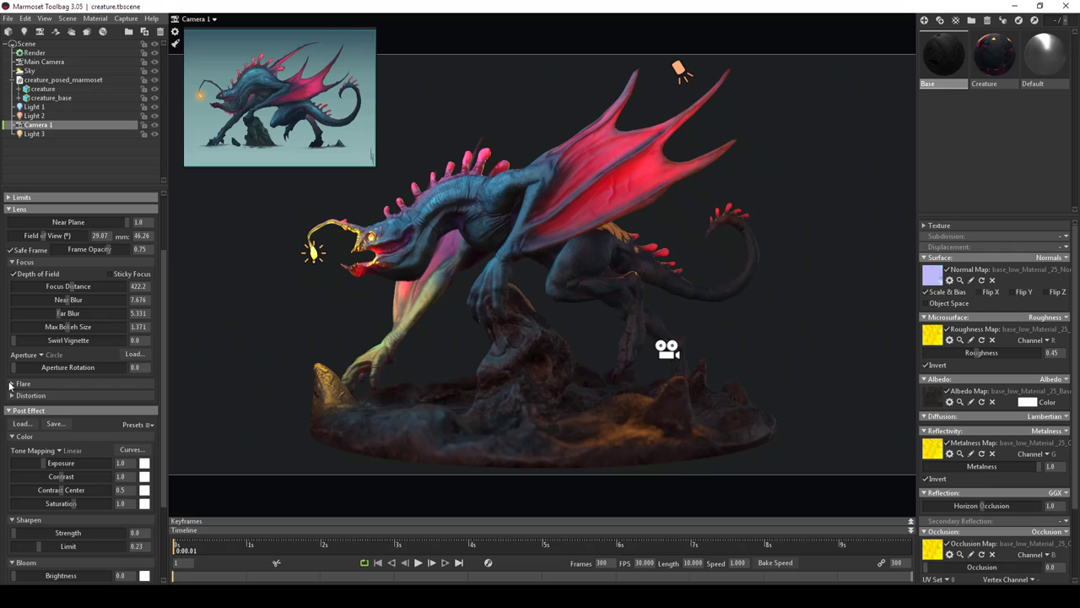
{"action": "left_click", "coordinate": [11, 383]}
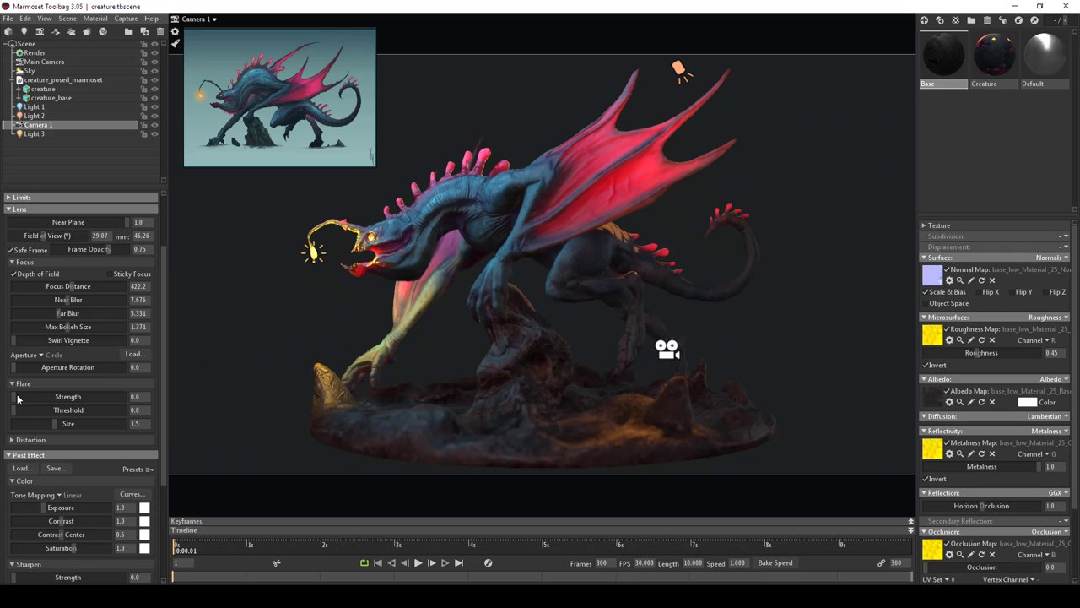
{"action": "mouse_move", "coordinate": [16, 399]}
{"action": "left_mouse_down"}
{"action": "mouse_move", "coordinate": [107, 396]}
{"action": "mouse_move", "coordinate": [14, 397]}
{"action": "mouse_move", "coordinate": [13, 410]}
{"action": "mouse_move", "coordinate": [34, 410]}
{"action": "left_mouse_up"}
{"action": "left_click", "coordinate": [16, 385]}
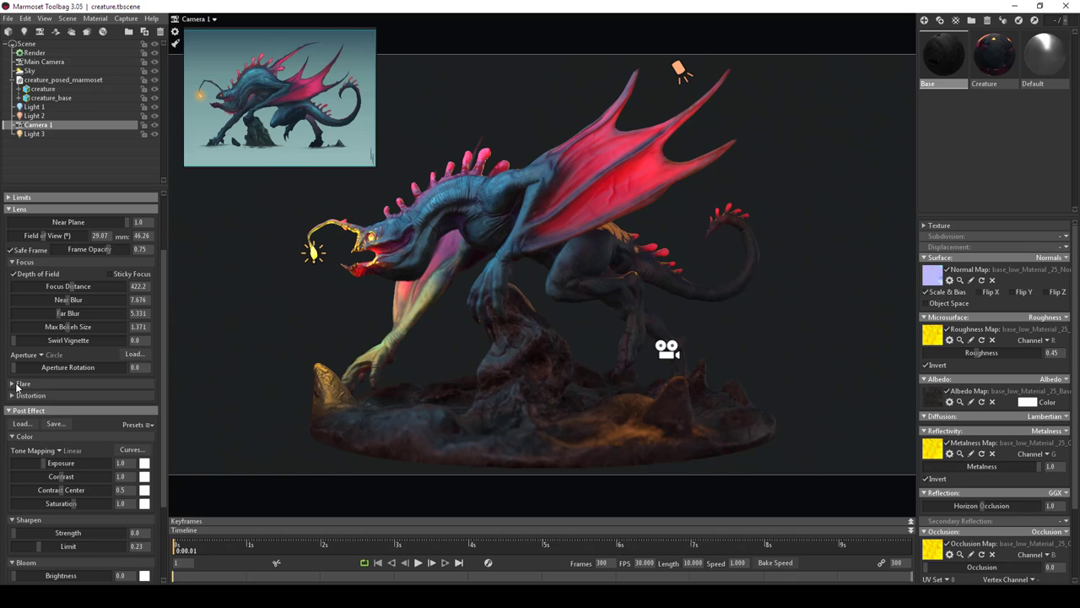
- Add bloom to Camera 1 with brightness 0.156 and size 0.04
{"action": "scroll", "coordinate": [39, 416], "scroll_direction": "down", "scroll_amount": 4}
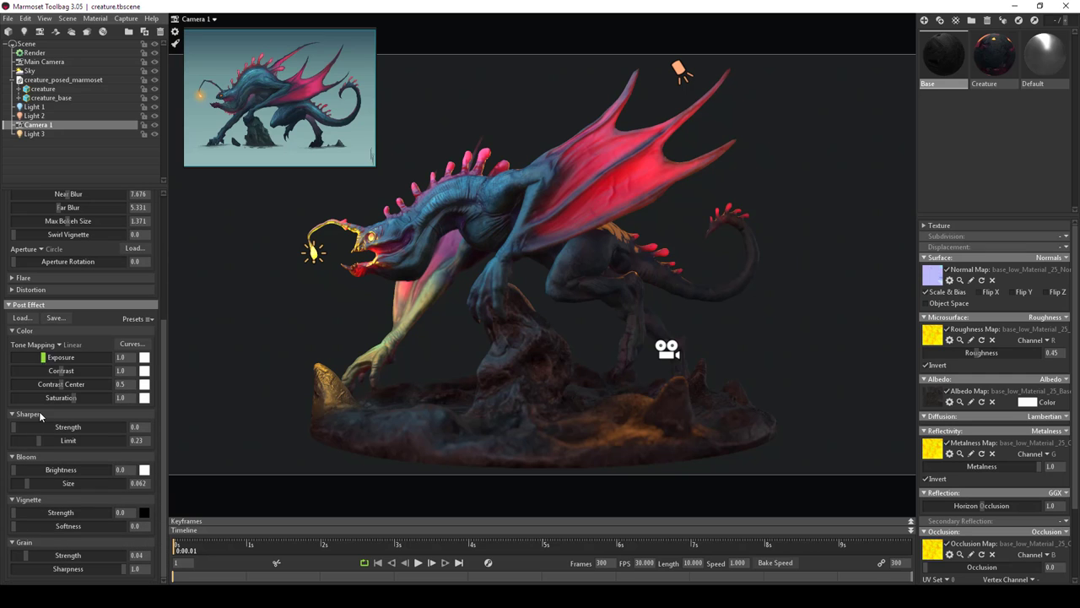
{"action": "mouse_move", "coordinate": [20, 469]}
{"action": "left_mouse_down"}
{"action": "mouse_move", "coordinate": [78, 469]}
{"action": "mouse_move", "coordinate": [32, 470]}
{"action": "mouse_move", "coordinate": [71, 483]}
{"action": "mouse_move", "coordinate": [23, 482]}
{"action": "left_mouse_up"}
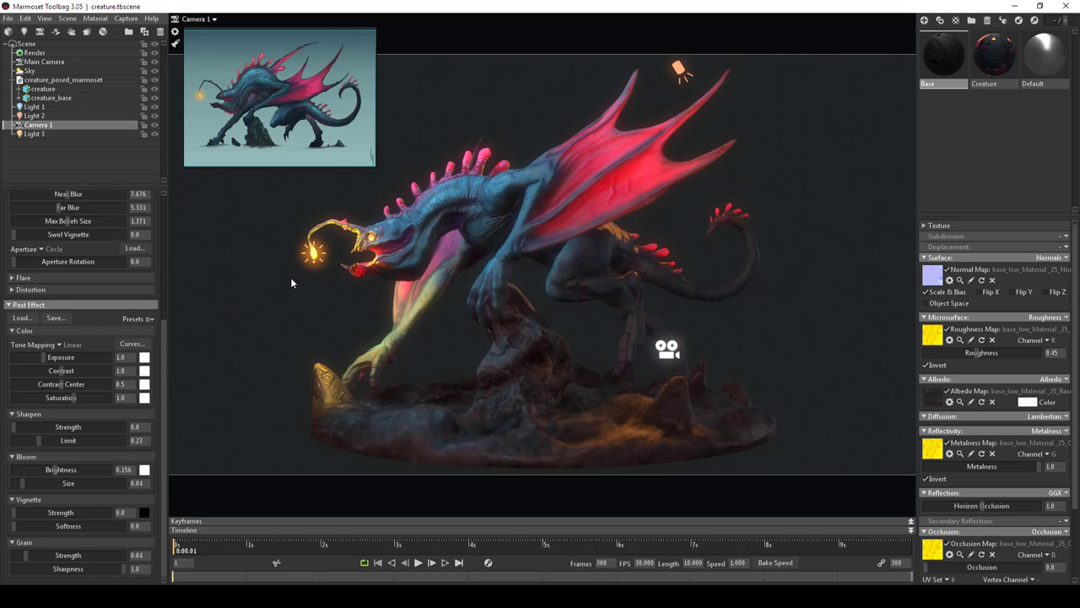
- Raise the emissive intensity of the Creature material to 5.549
{"action": "scroll", "coordinate": [1011, 528], "scroll_direction": "down", "scroll_amount": 4}
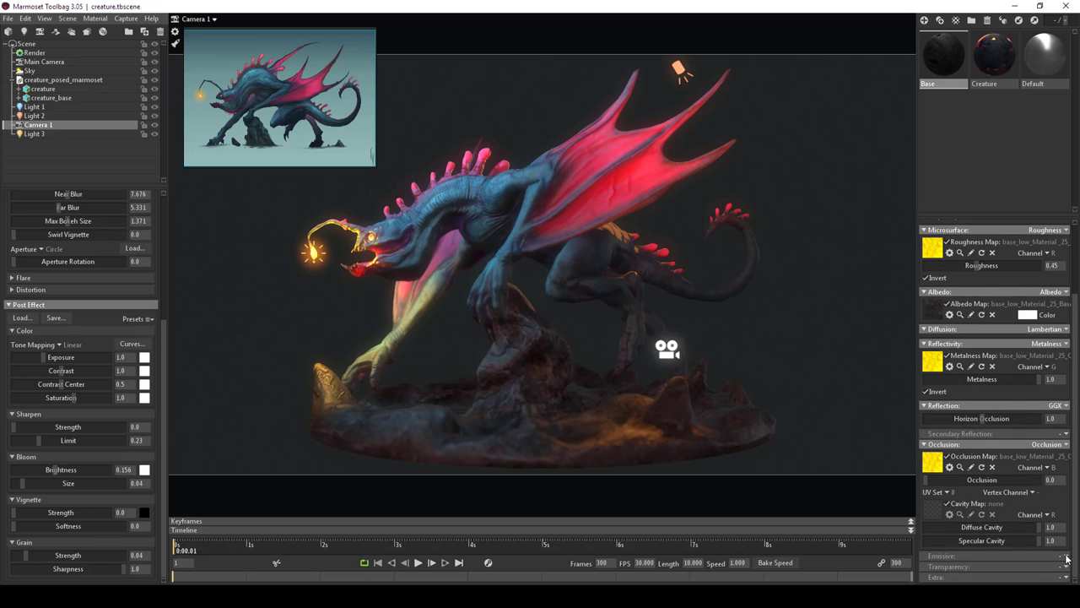
{"action": "left_click", "coordinate": [981, 63]}
{"action": "scroll", "coordinate": [1017, 506], "scroll_direction": "down", "scroll_amount": 5}
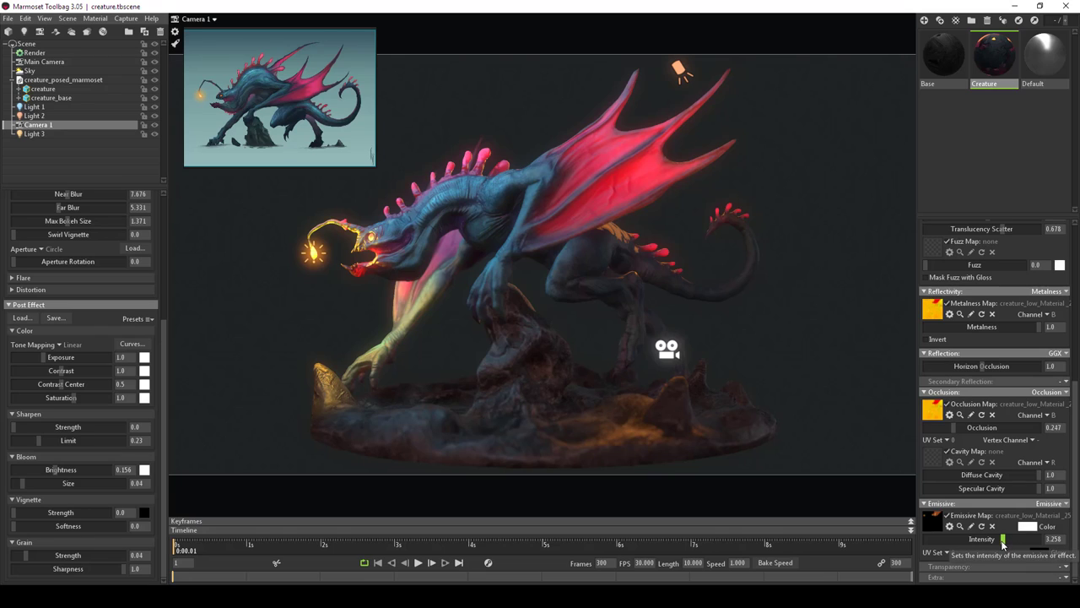
{"action": "left_click_drag", "start_coordinate": [999, 541], "coordinate": [969, 537]}
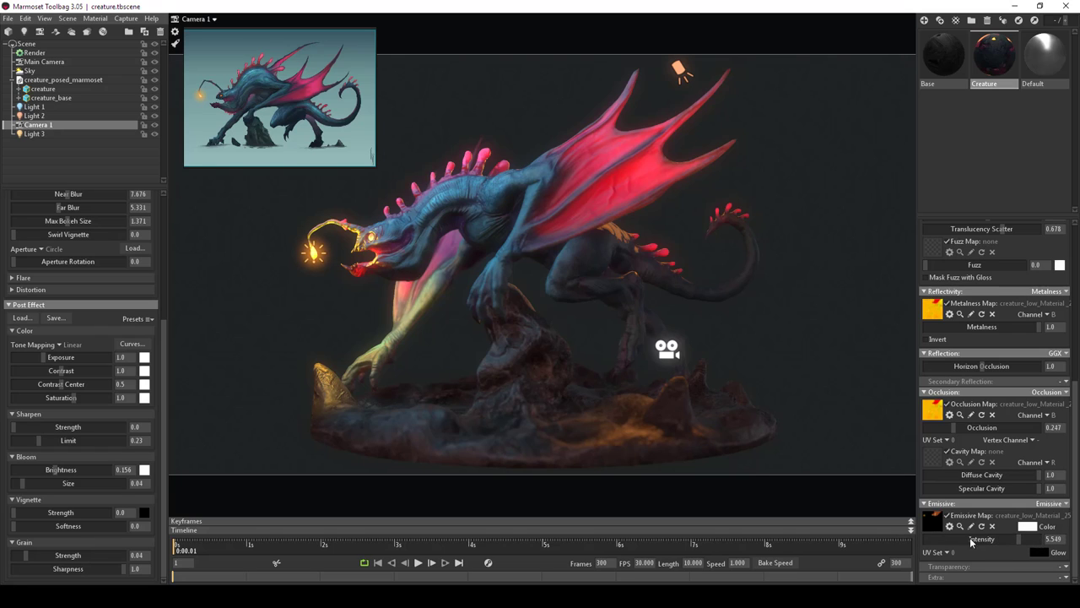
{"action": "left_click", "coordinate": [255, 297]}
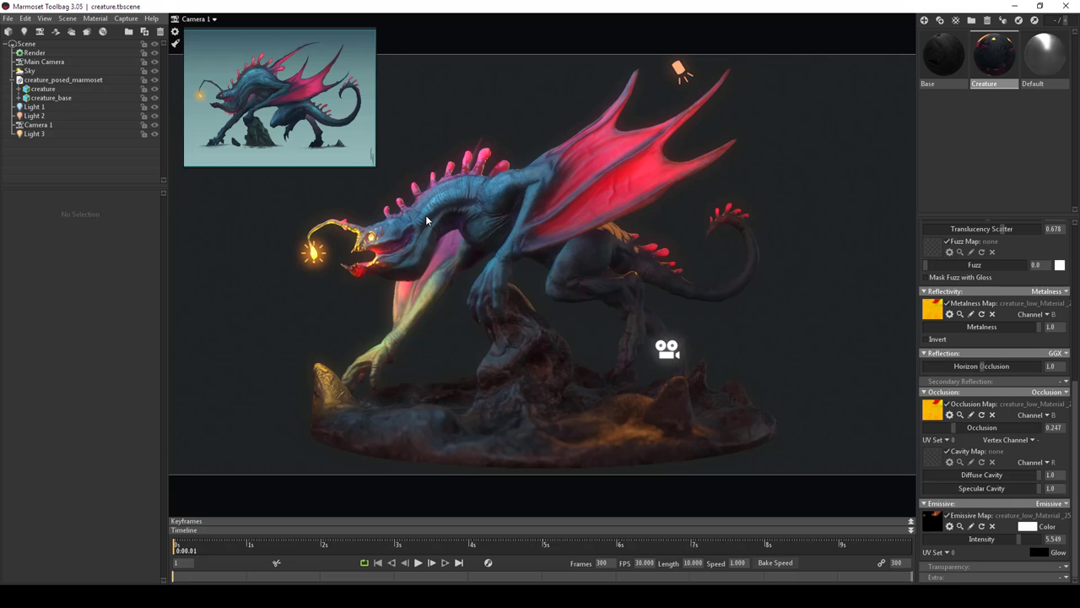
- Grade Camera 1 with exposure 1.177, contrast 1.015, contrast center 0.547 and saturation 0.942, plus sharpen strength 1.409
{"action": "left_click", "coordinate": [33, 127]}
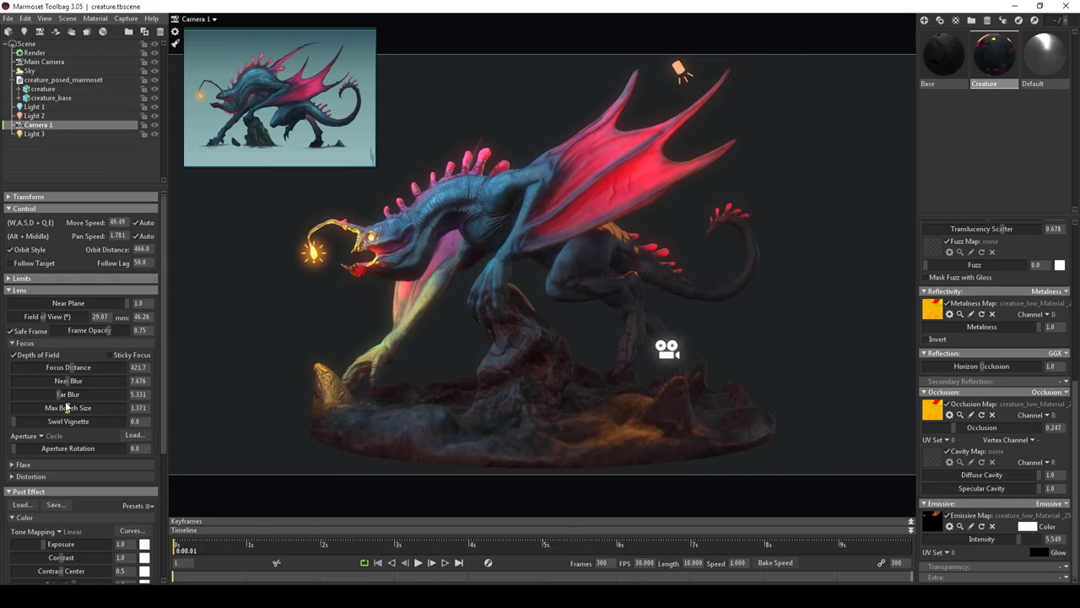
{"action": "scroll", "coordinate": [64, 504], "scroll_direction": "down", "scroll_amount": 3}
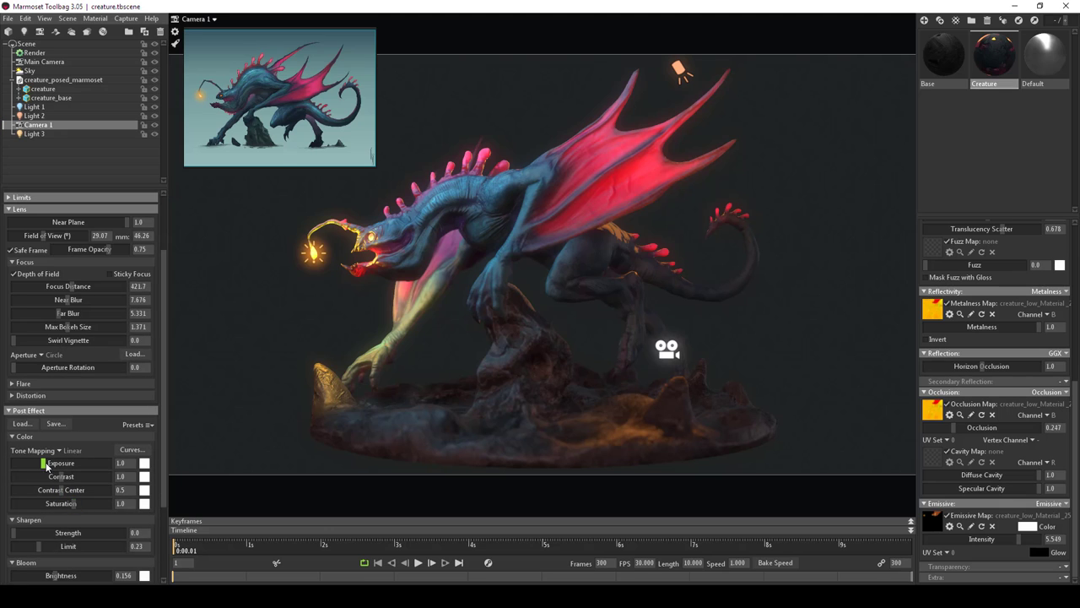
{"action": "left_click_drag", "start_coordinate": [47, 464], "coordinate": [75, 477]}
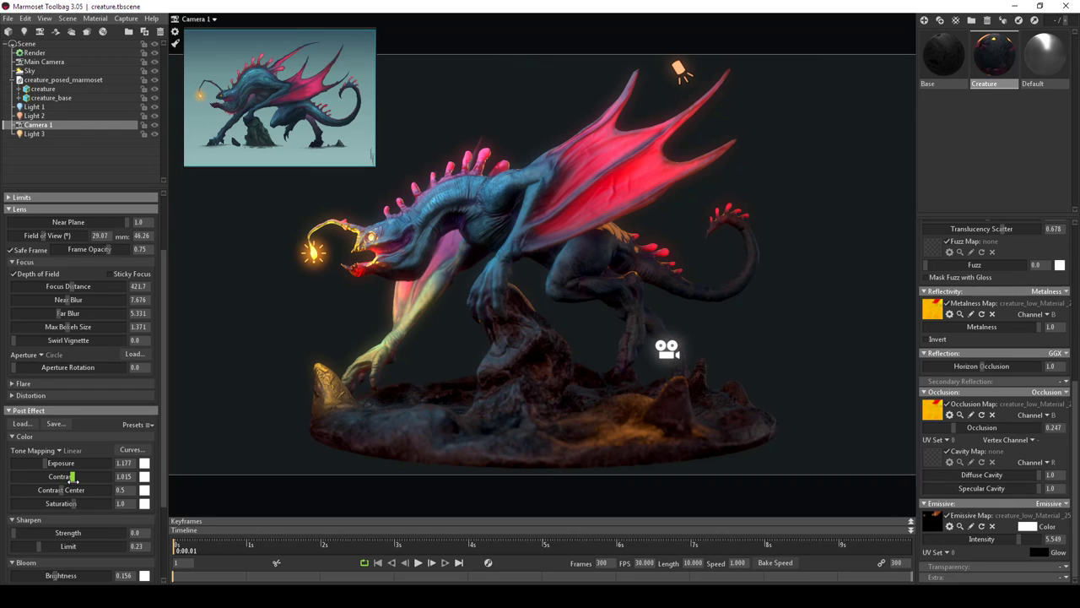
{"action": "mouse_move", "coordinate": [63, 489]}
{"action": "left_mouse_down"}
{"action": "mouse_move", "coordinate": [51, 489]}
{"action": "mouse_move", "coordinate": [80, 502]}
{"action": "mouse_move", "coordinate": [55, 503]}
{"action": "mouse_move", "coordinate": [73, 503]}
{"action": "left_mouse_up"}
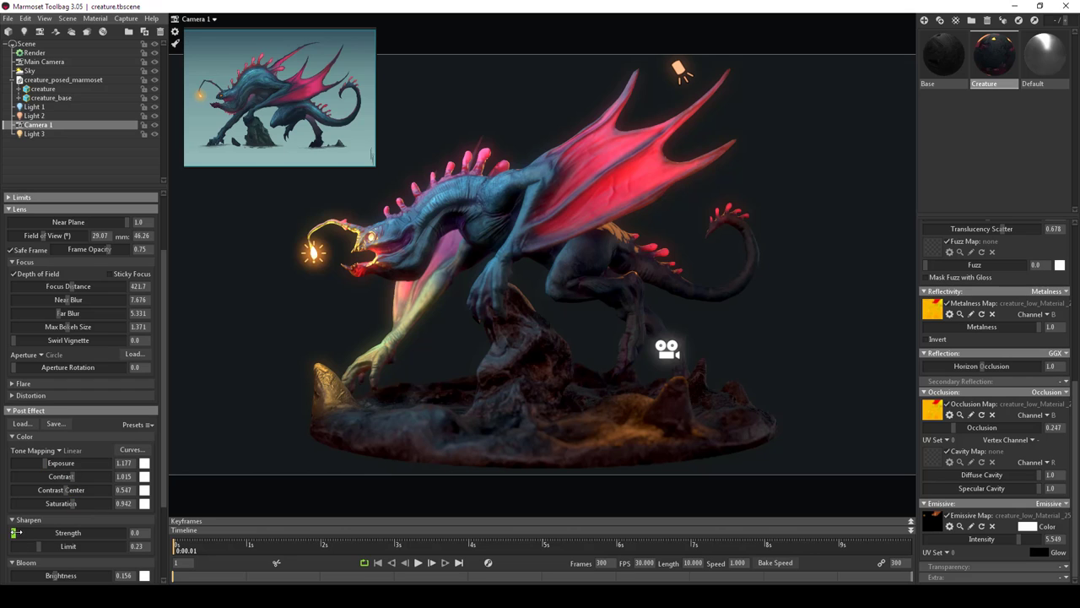
{"action": "mouse_move", "coordinate": [15, 532]}
{"action": "left_mouse_down"}
{"action": "mouse_move", "coordinate": [125, 545]}
{"action": "mouse_move", "coordinate": [18, 545]}
{"action": "mouse_move", "coordinate": [93, 547]}
{"action": "mouse_move", "coordinate": [71, 547]}
{"action": "left_mouse_up"}
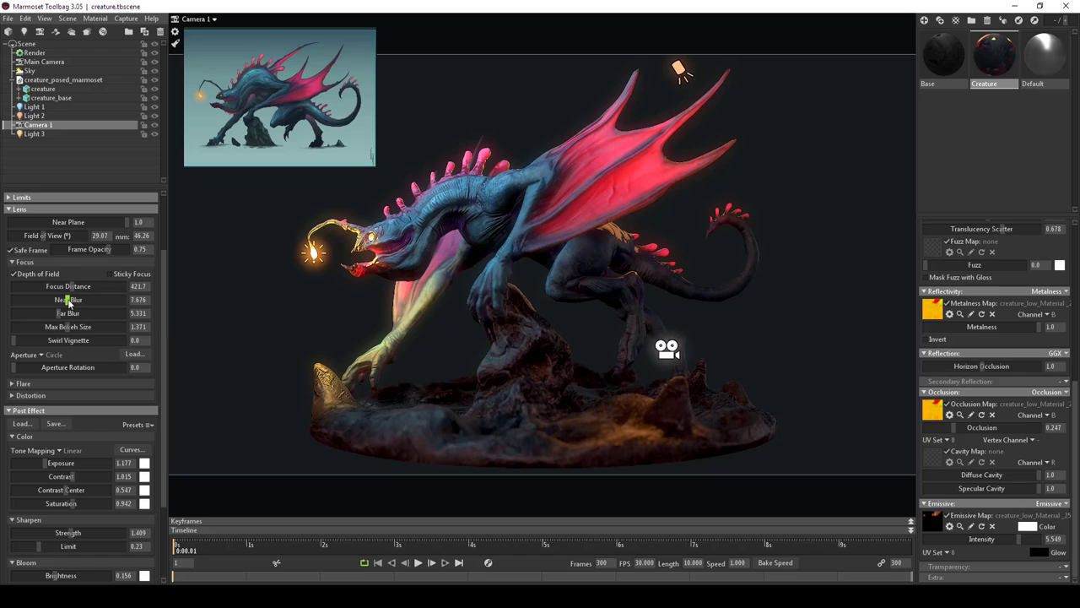
- Set Camera 1's focus distance to 423.6 and near blur to 4.318, and save the scene
{"action": "mouse_move", "coordinate": [69, 301]}
{"action": "left_mouse_down"}
{"action": "mouse_move", "coordinate": [38, 300]}
{"action": "mouse_move", "coordinate": [59, 300]}
{"action": "left_mouse_up"}
{"action": "left_click", "coordinate": [7, 18]}
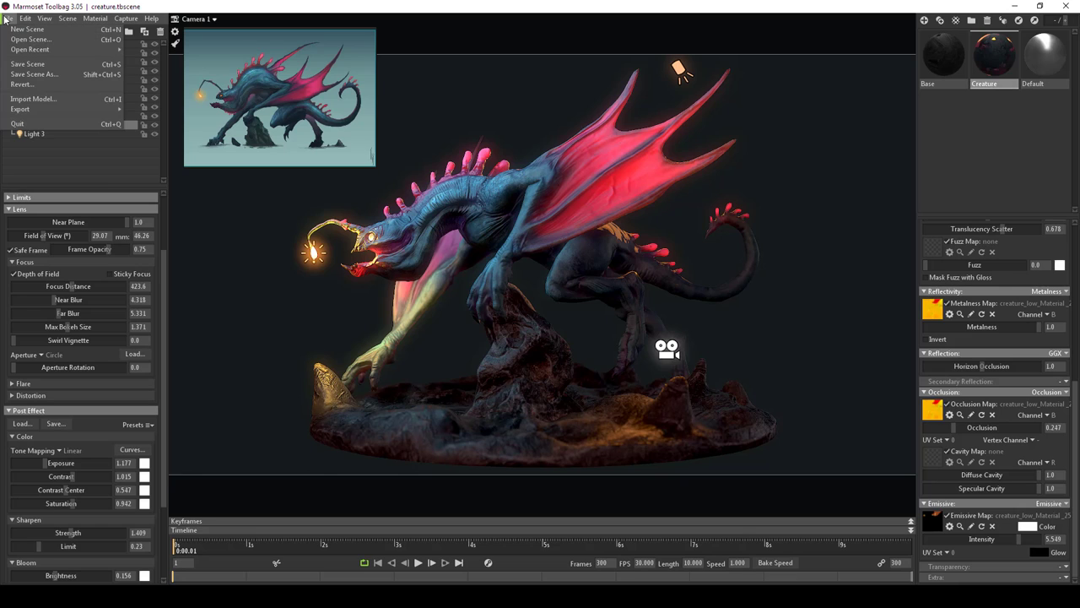
{"action": "left_click", "coordinate": [17, 66]}
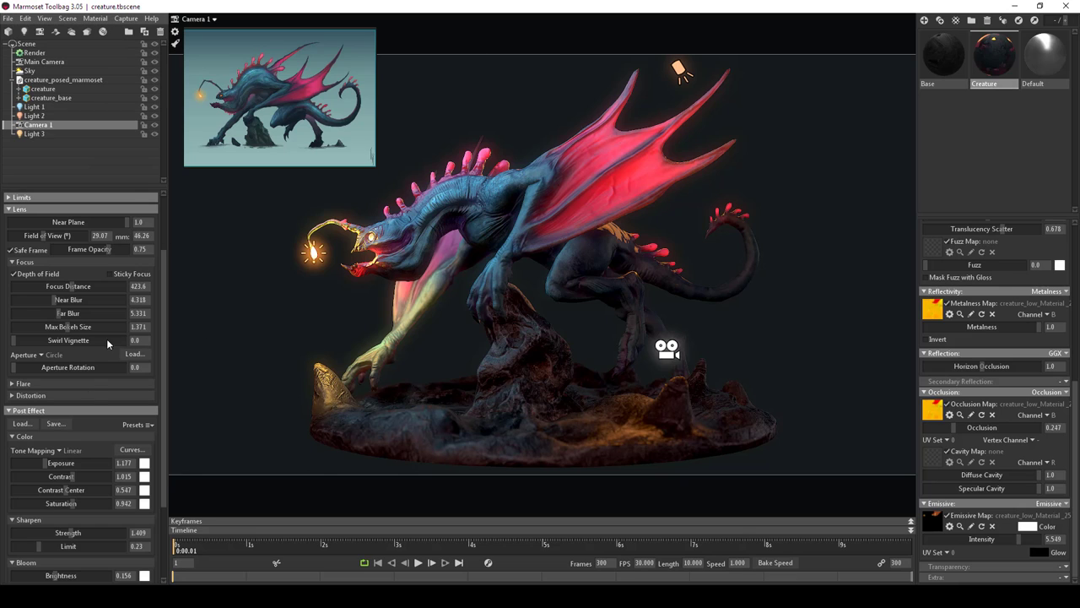
{"action": "left_click", "coordinate": [13, 384]}
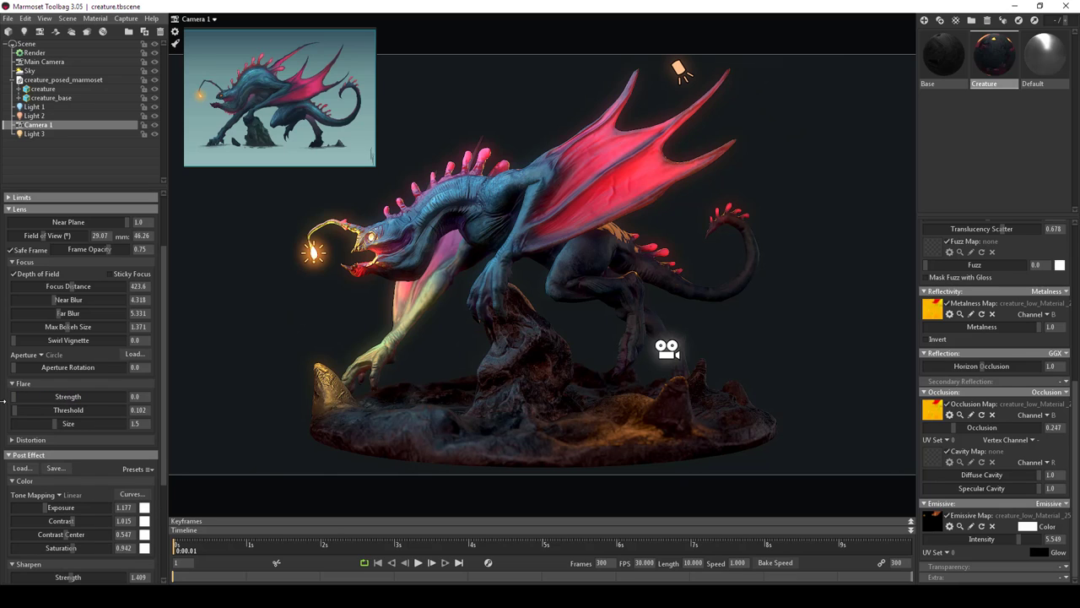
{"action": "scroll", "coordinate": [86, 355], "scroll_direction": "down", "scroll_amount": 3}
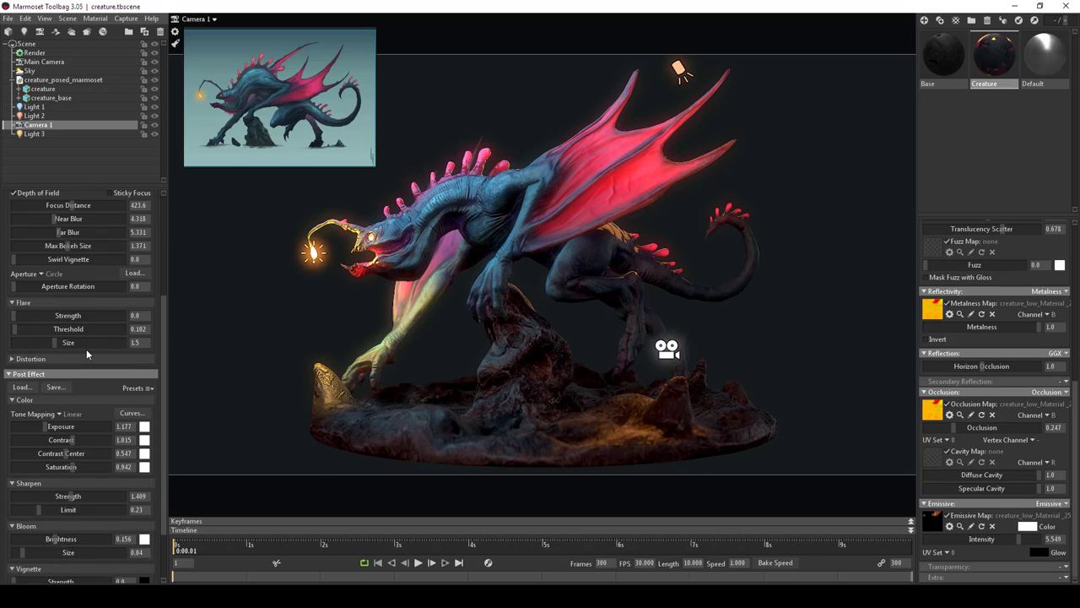
{"action": "scroll", "coordinate": [86, 349], "scroll_direction": "down", "scroll_amount": 3}
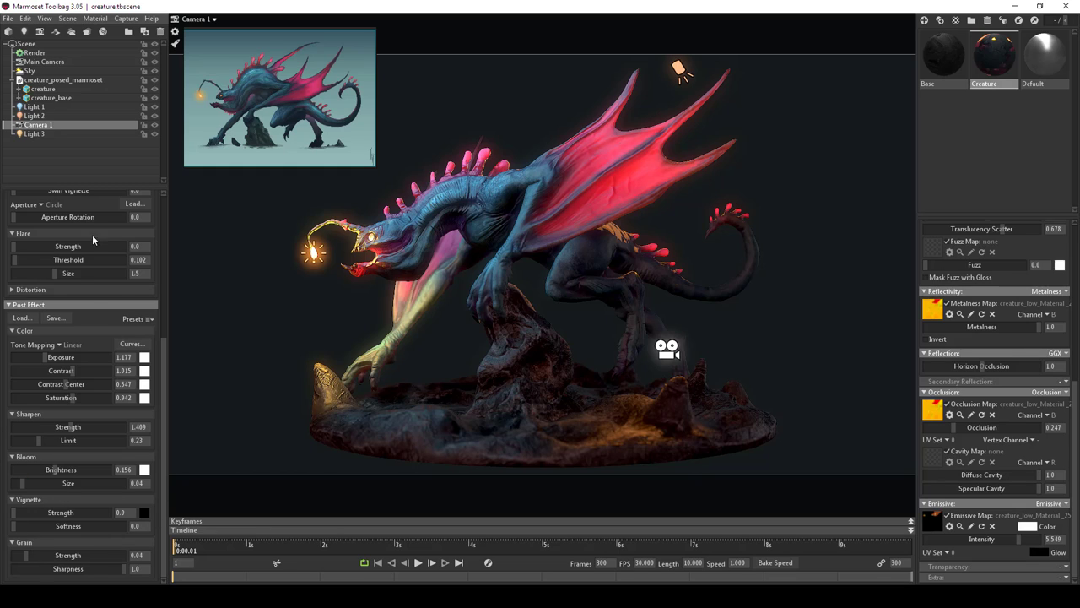
- Preview the wireframe overlay in the render settings and enable local reflections
{"action": "left_click", "coordinate": [39, 51]}
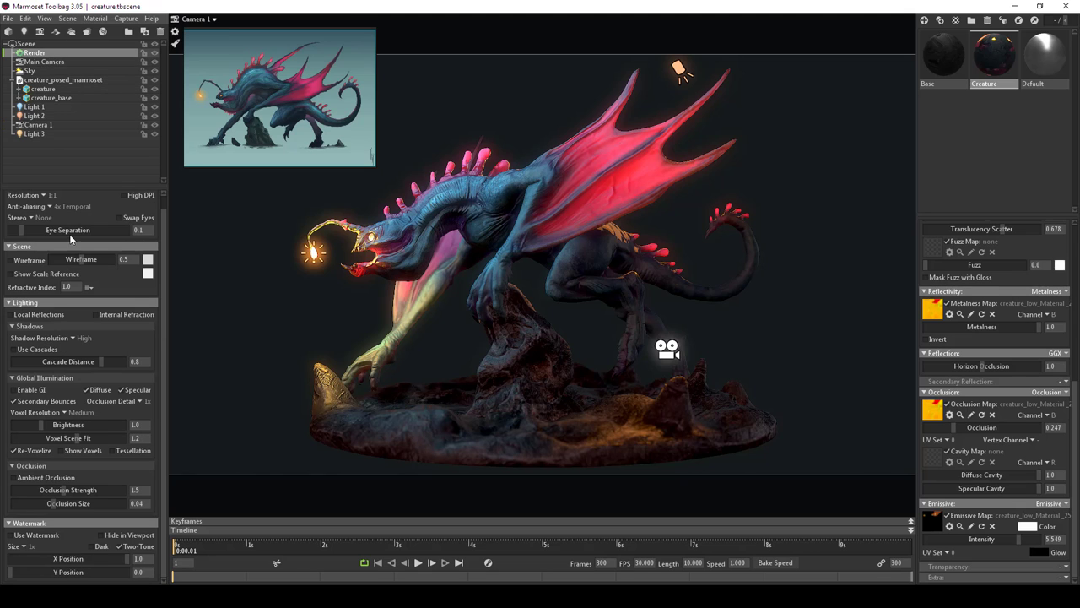
{"action": "left_click", "coordinate": [11, 260]}
{"action": "left_click", "coordinate": [11, 261]}
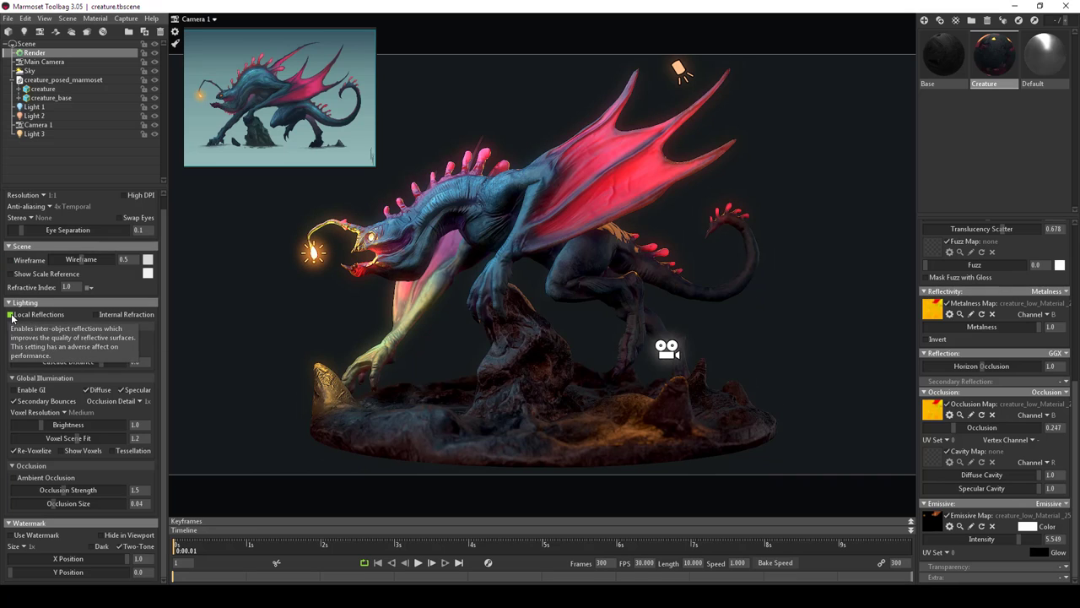
{"action": "left_click", "coordinate": [11, 318]}
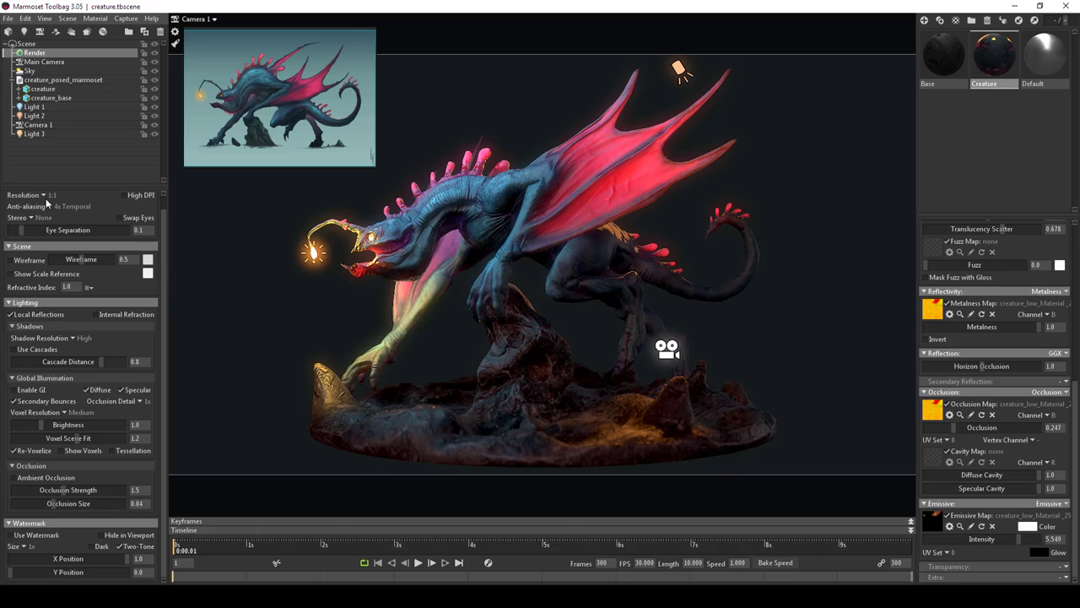
- Enable global illumination with a brightness of 7.478 and a voxel scene fit of 1.272
{"action": "left_click", "coordinate": [14, 390]}
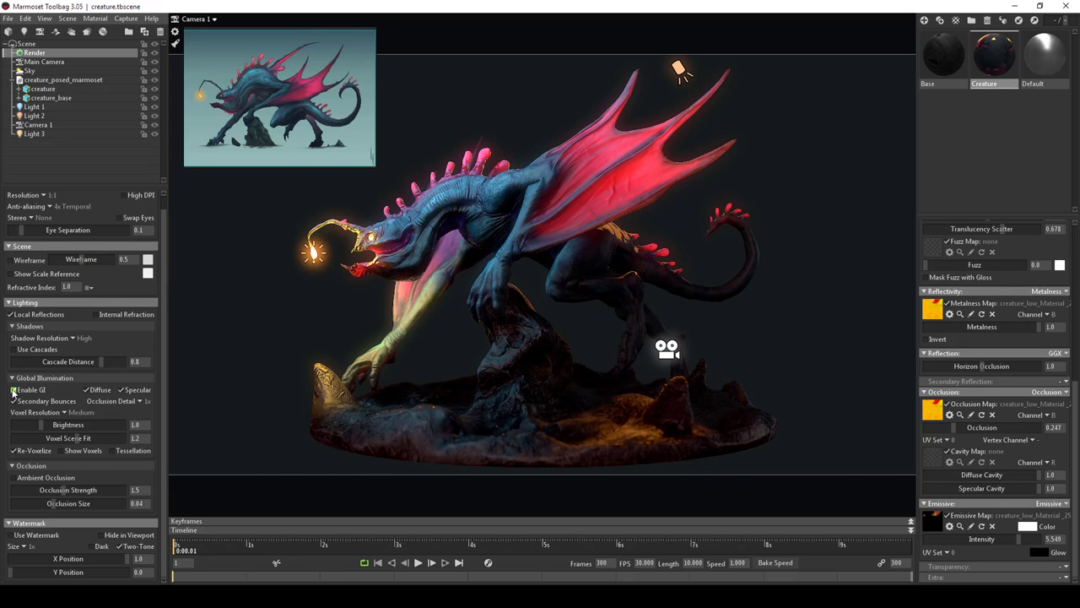
{"action": "left_click", "coordinate": [13, 391]}
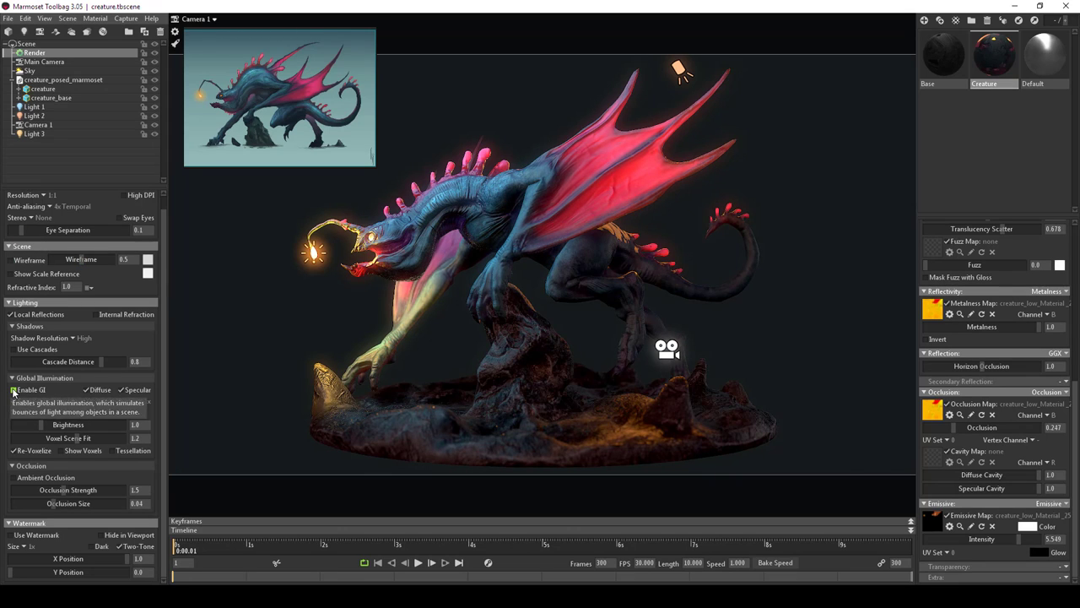
{"action": "left_click", "coordinate": [13, 391]}
{"action": "left_click_drag", "start_coordinate": [42, 424], "coordinate": [90, 425]}
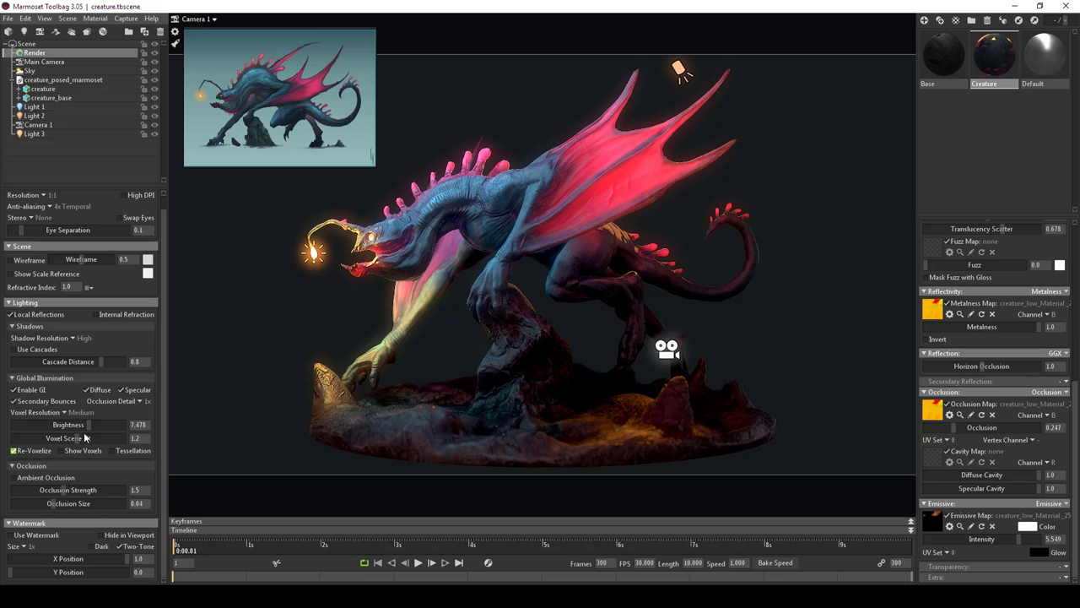
{"action": "mouse_move", "coordinate": [84, 438]}
{"action": "left_mouse_down"}
{"action": "mouse_move", "coordinate": [63, 438]}
{"action": "mouse_move", "coordinate": [81, 438]}
{"action": "left_mouse_up"}
- Try ambient occlusion on the render with an occlusion strength of 0.728
{"action": "left_click", "coordinate": [14, 478]}
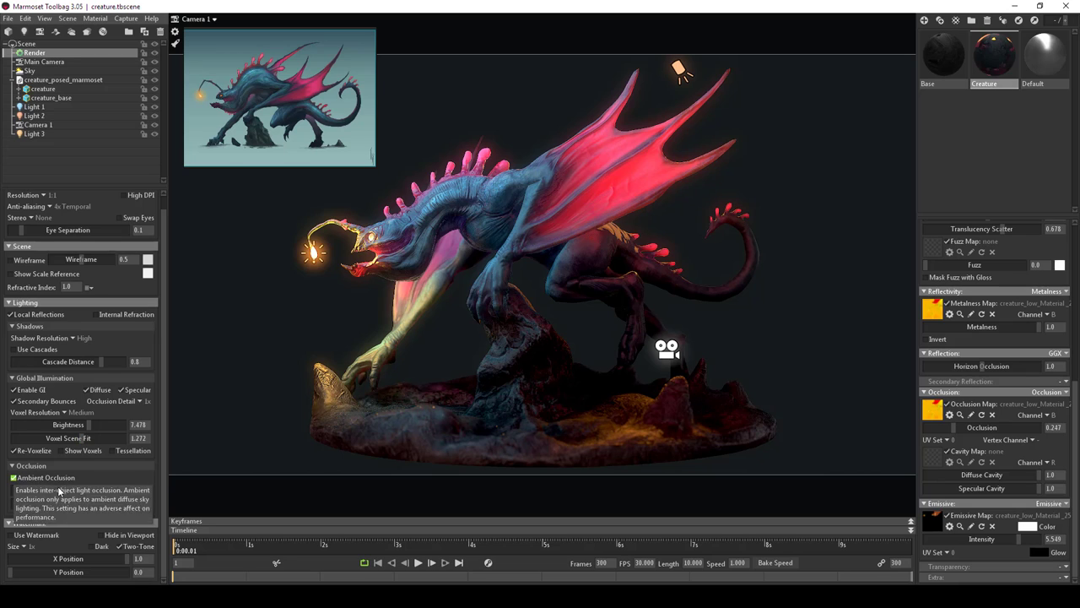
{"action": "left_click_drag", "start_coordinate": [68, 490], "coordinate": [36, 490]}
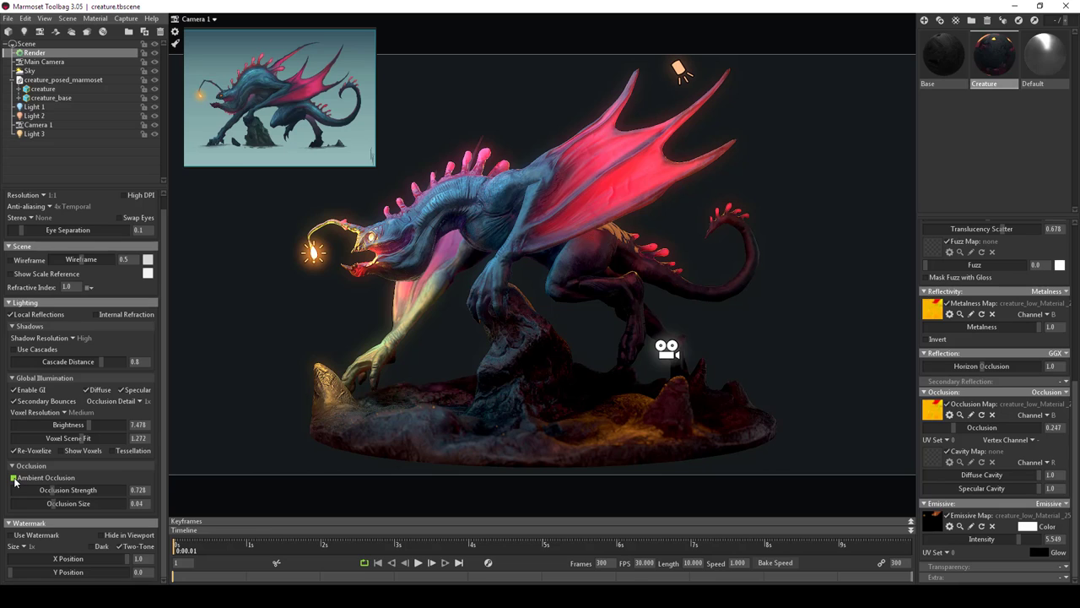
{"action": "left_click", "coordinate": [14, 478]}
- Turn on the render watermark and briefly check the creature against the scale reference
{"action": "left_click", "coordinate": [11, 535]}
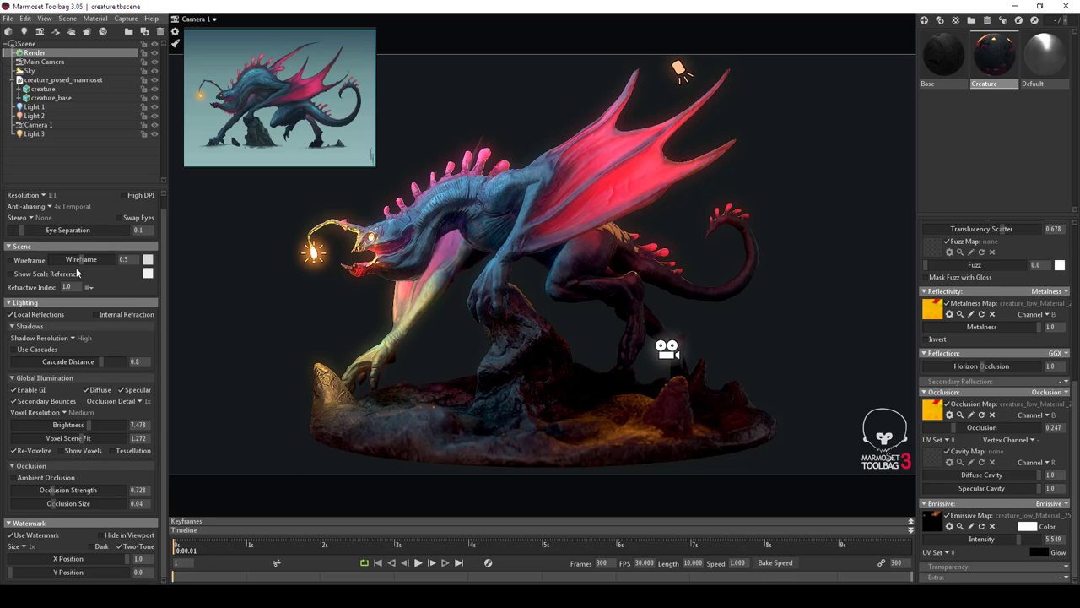
{"action": "left_click", "coordinate": [11, 274]}
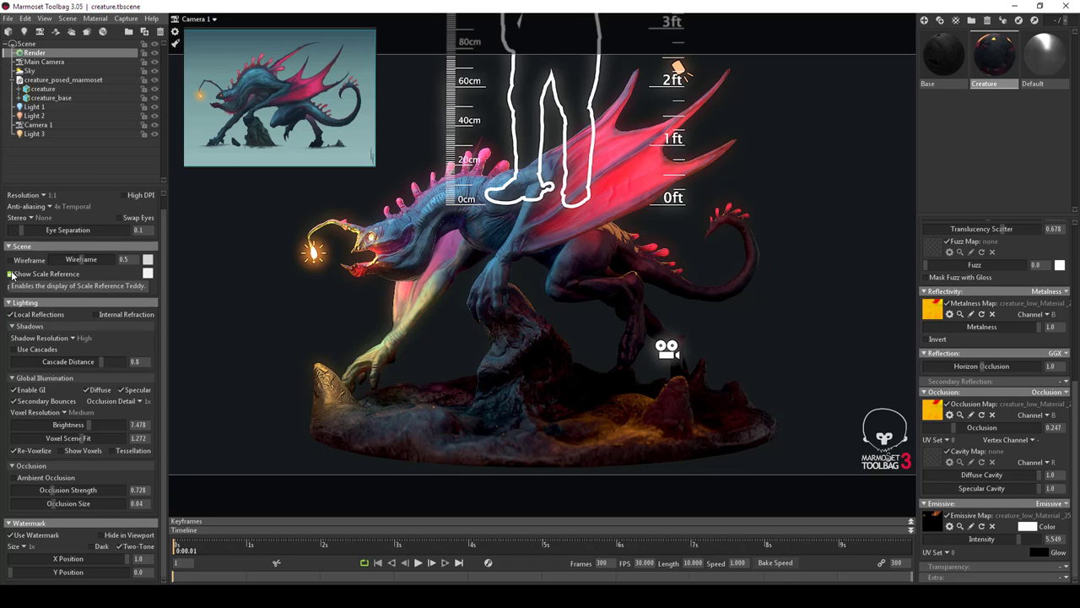
{"action": "left_click", "coordinate": [11, 275]}
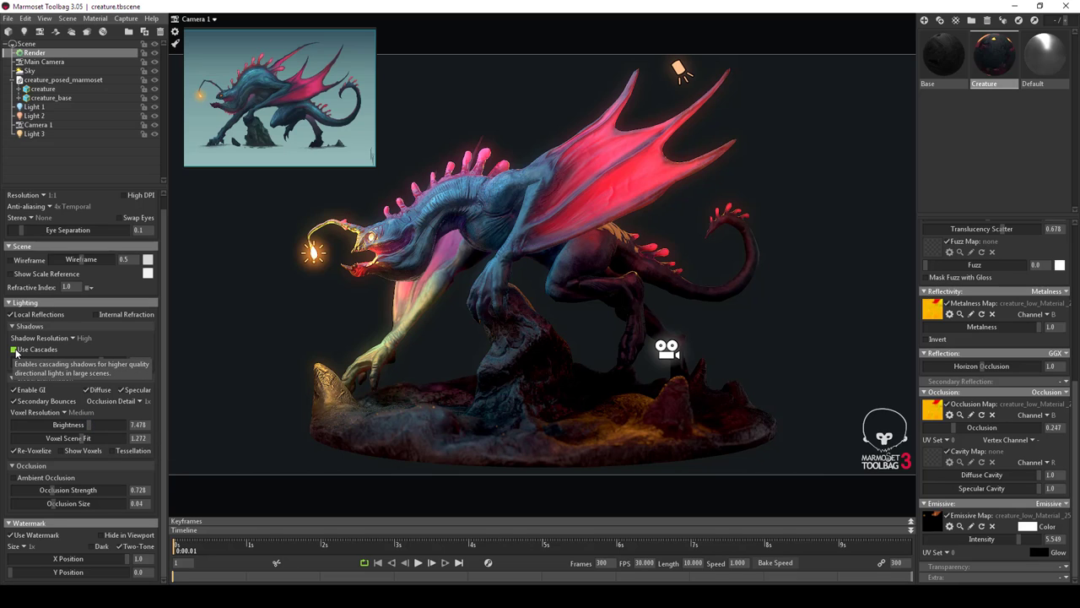
- Set the render's shadow resolution to Ludicrous
{"action": "left_click", "coordinate": [72, 337]}
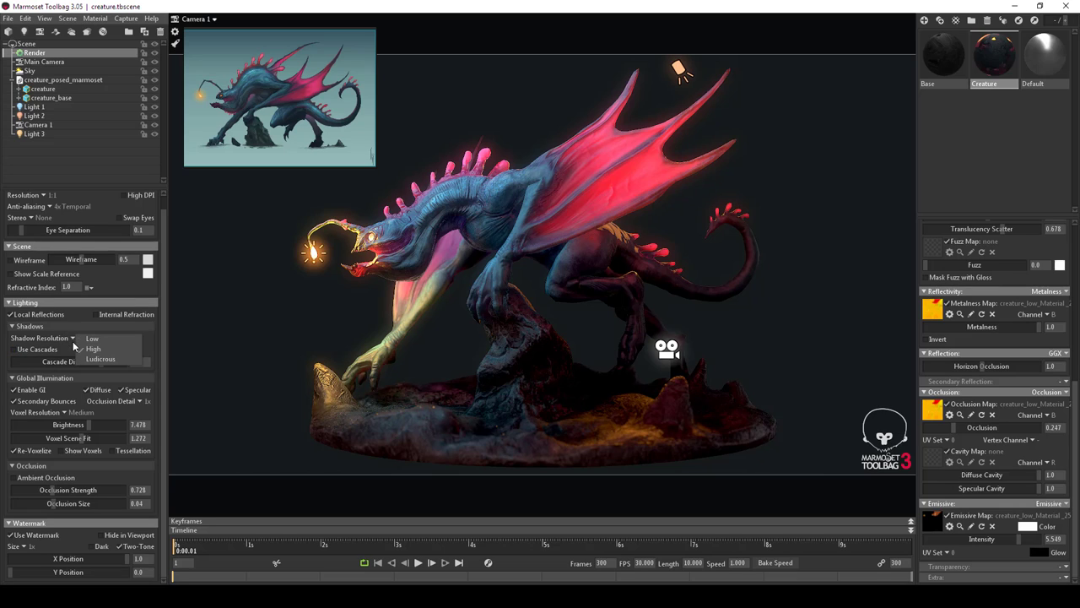
{"action": "left_click", "coordinate": [73, 341]}
{"action": "left_click", "coordinate": [71, 337]}
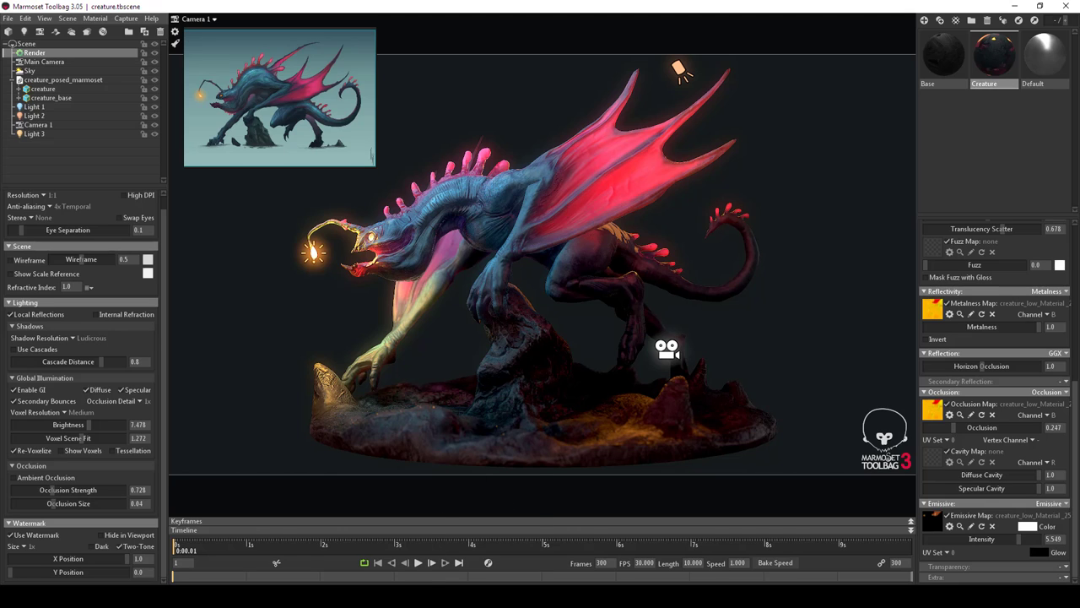
- Switch to Substance Painter and review the creature's texture export settings without exporting
{"action": "left_click", "coordinate": [429, 596]}
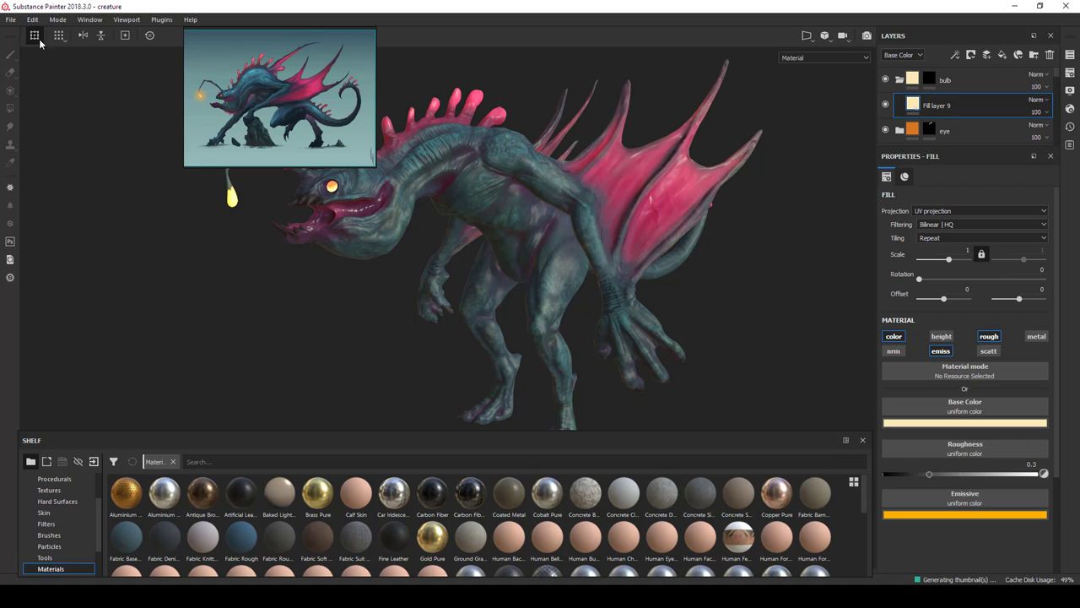
{"action": "left_click", "coordinate": [11, 20]}
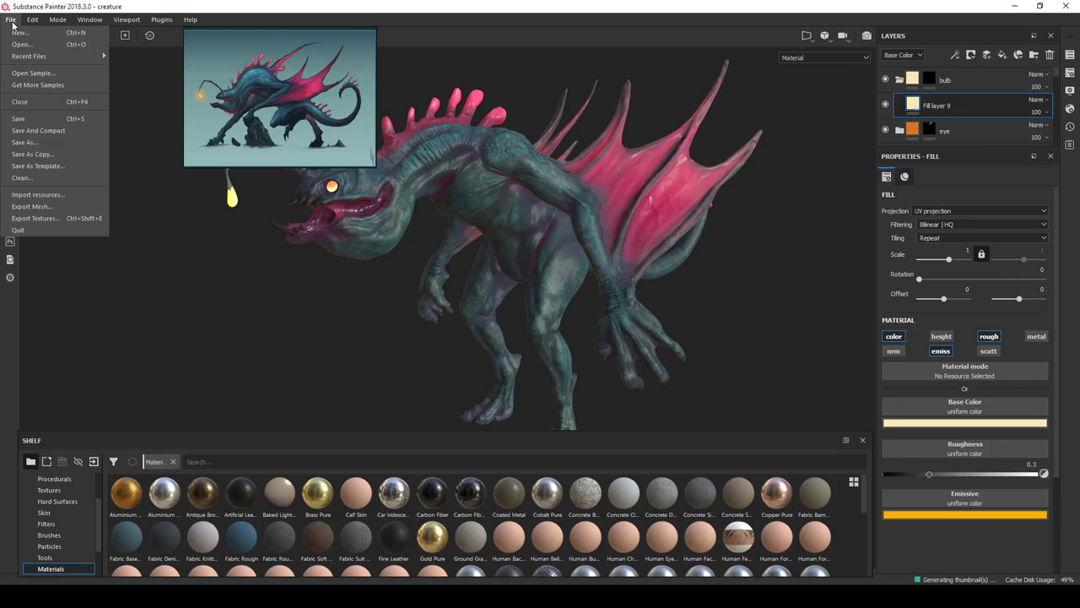
{"action": "left_click", "coordinate": [33, 219]}
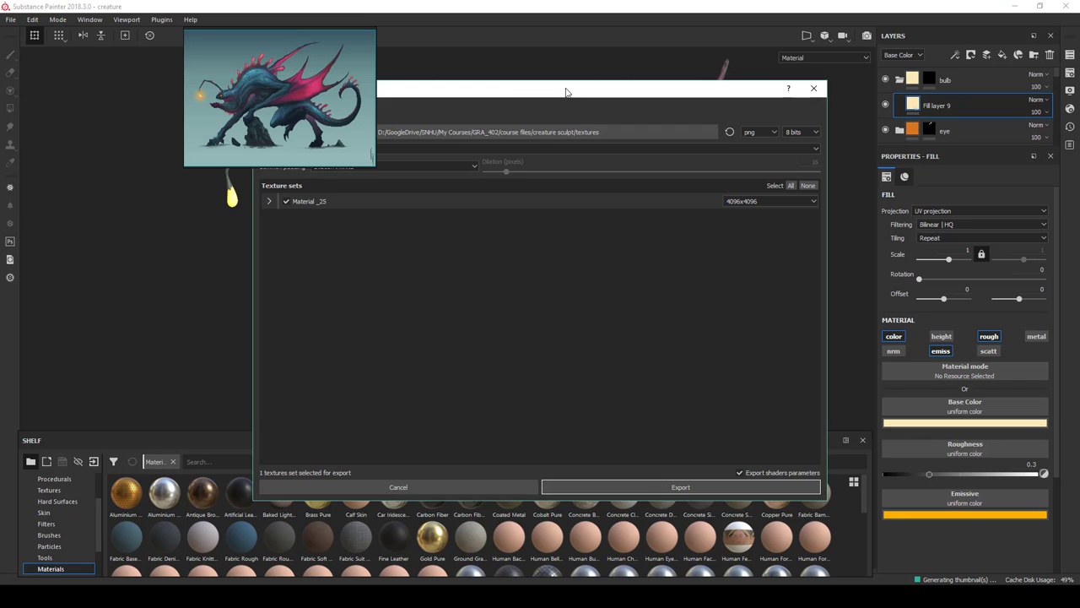
{"action": "left_click_drag", "start_coordinate": [607, 89], "coordinate": [731, 169]}
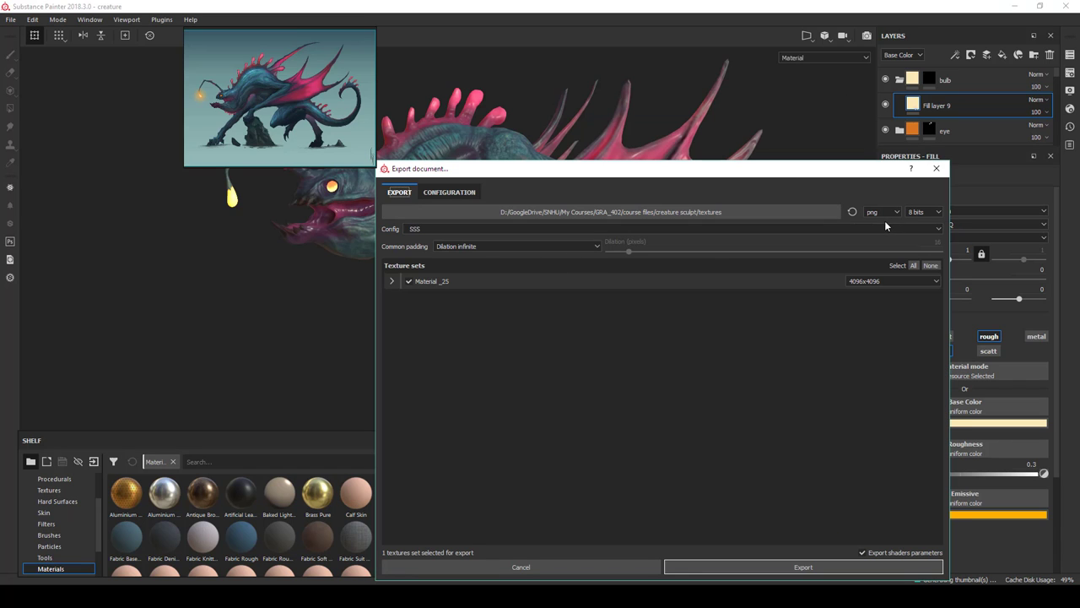
{"action": "left_click", "coordinate": [640, 572]}
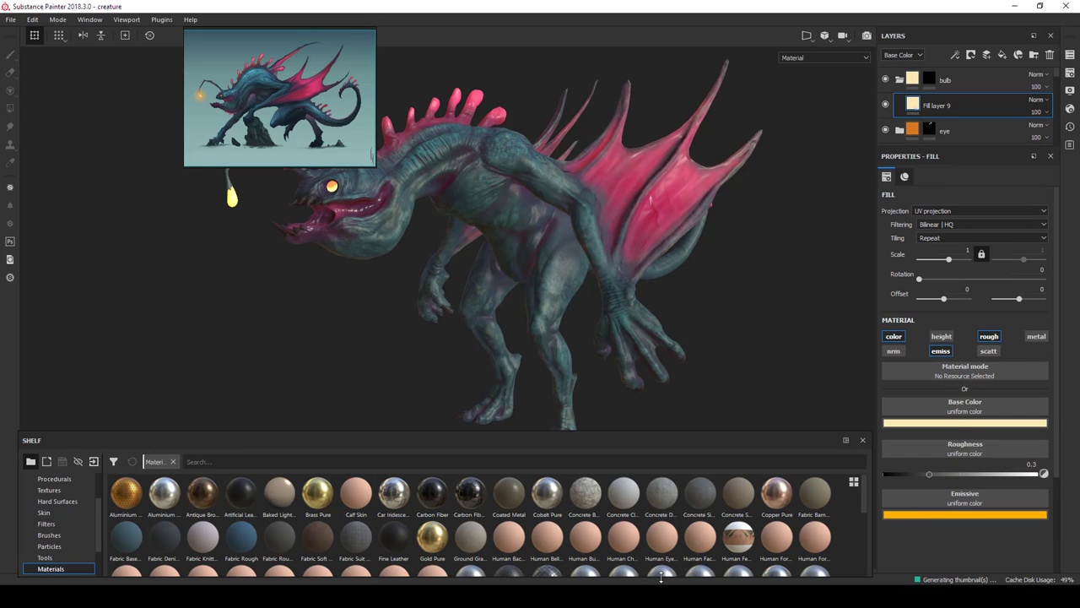
- Switch back to Marmoset Toolbag and save the creature scene
{"action": "mouse_move", "coordinate": [510, 605]}
{"action": "left_click", "coordinate": [594, 597]}
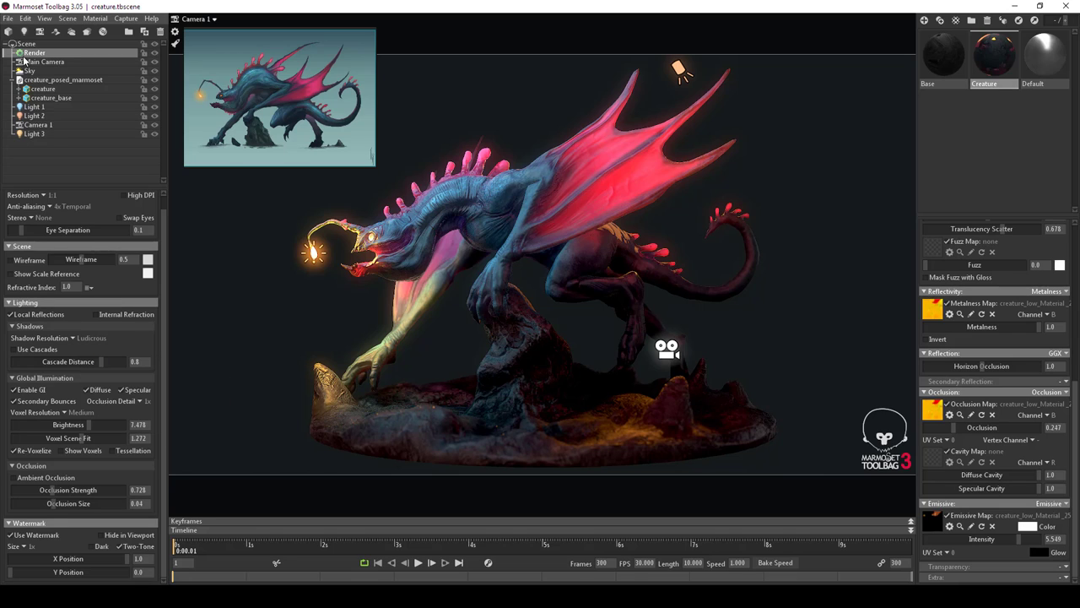
{"action": "left_click", "coordinate": [7, 18]}
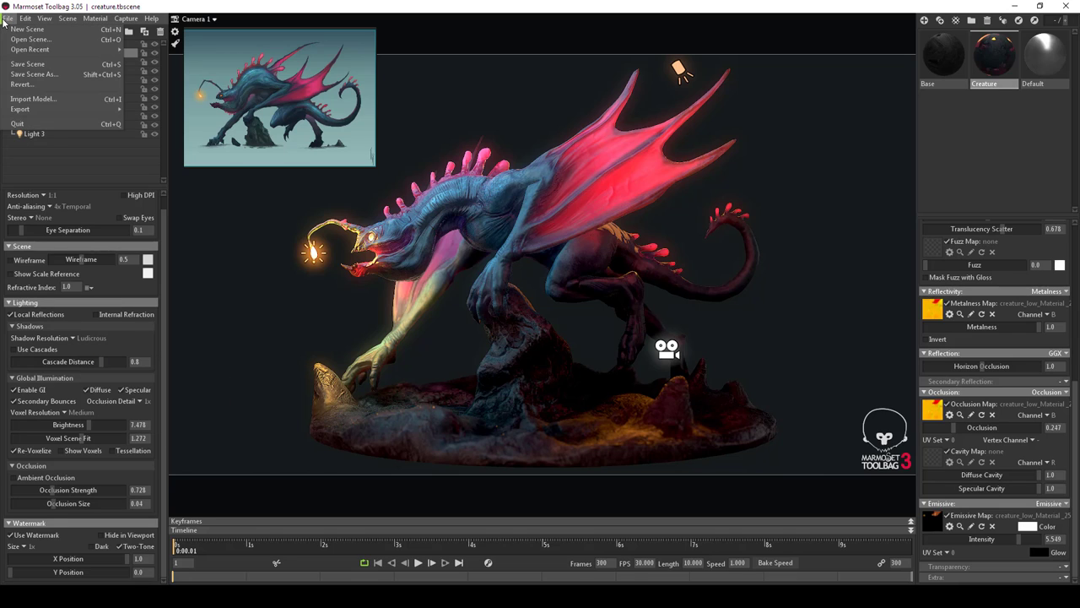
{"action": "left_click", "coordinate": [32, 64]}
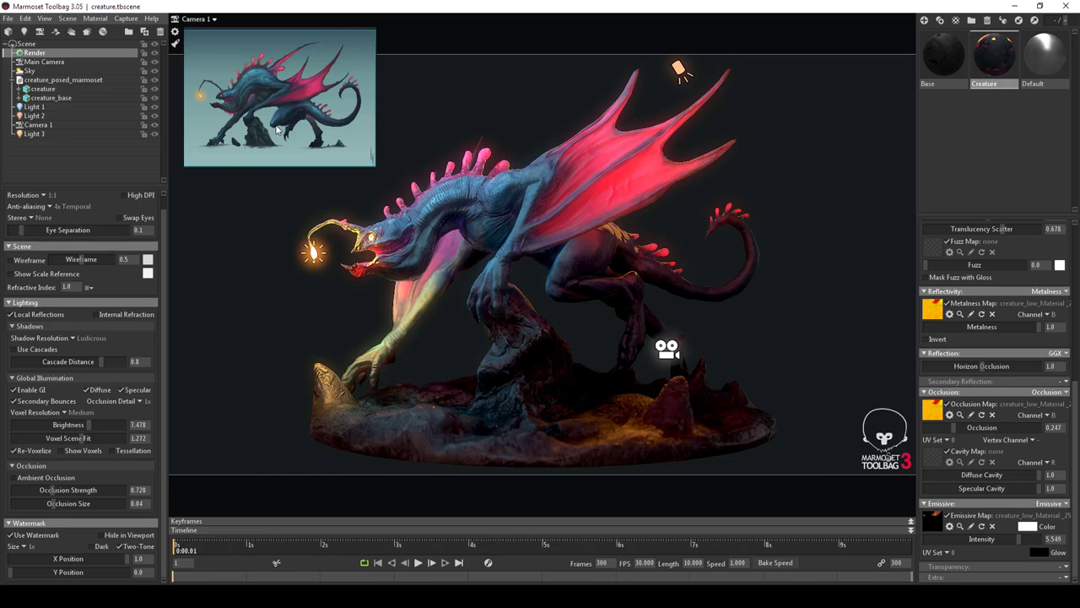
- Close the floating concept-art reference image over the viewport without saving its scene changes
{"action": "left_click_drag", "start_coordinate": [277, 128], "coordinate": [269, 156]}
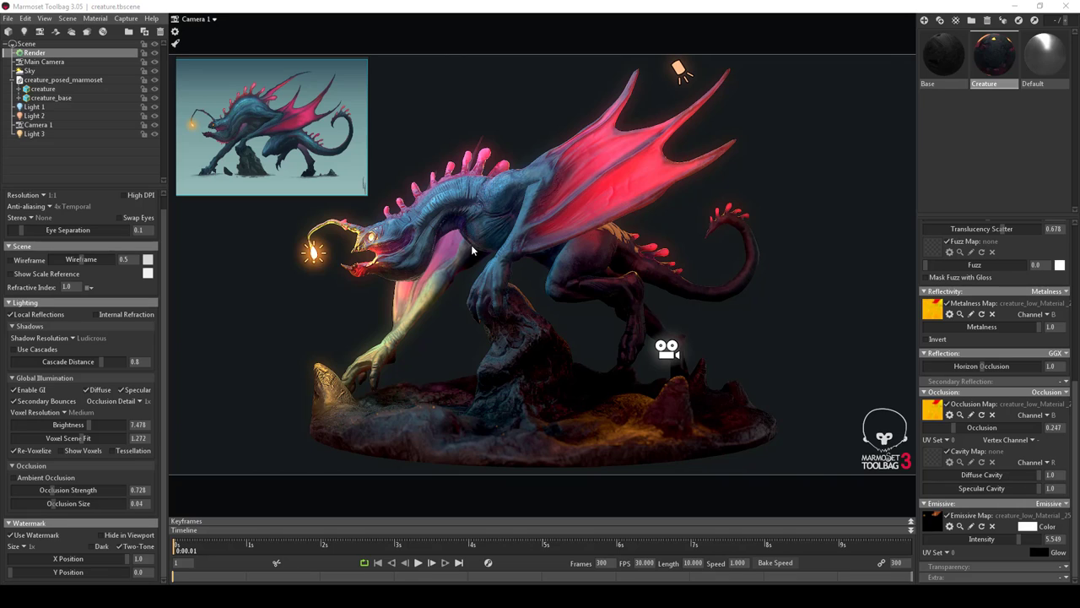
{"action": "right_click", "coordinate": [333, 154]}
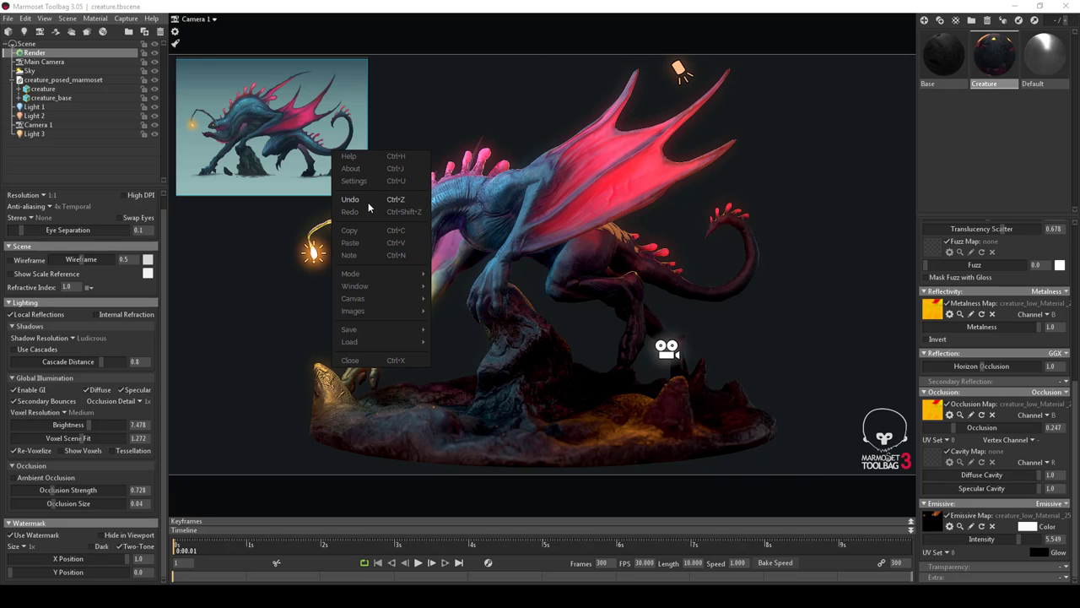
{"action": "left_click", "coordinate": [363, 358]}
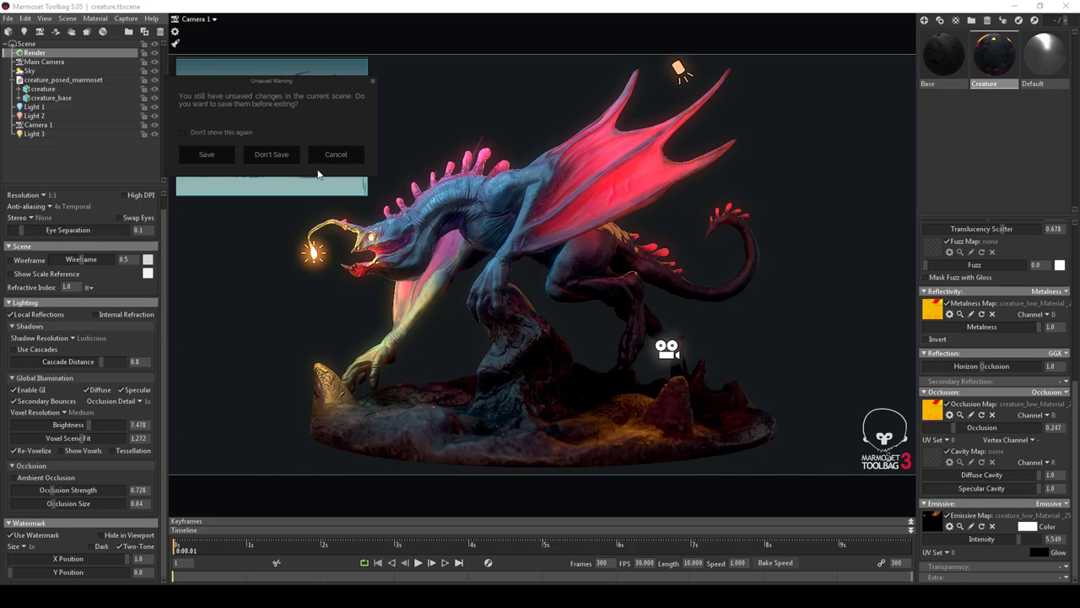
{"action": "left_click", "coordinate": [273, 154]}
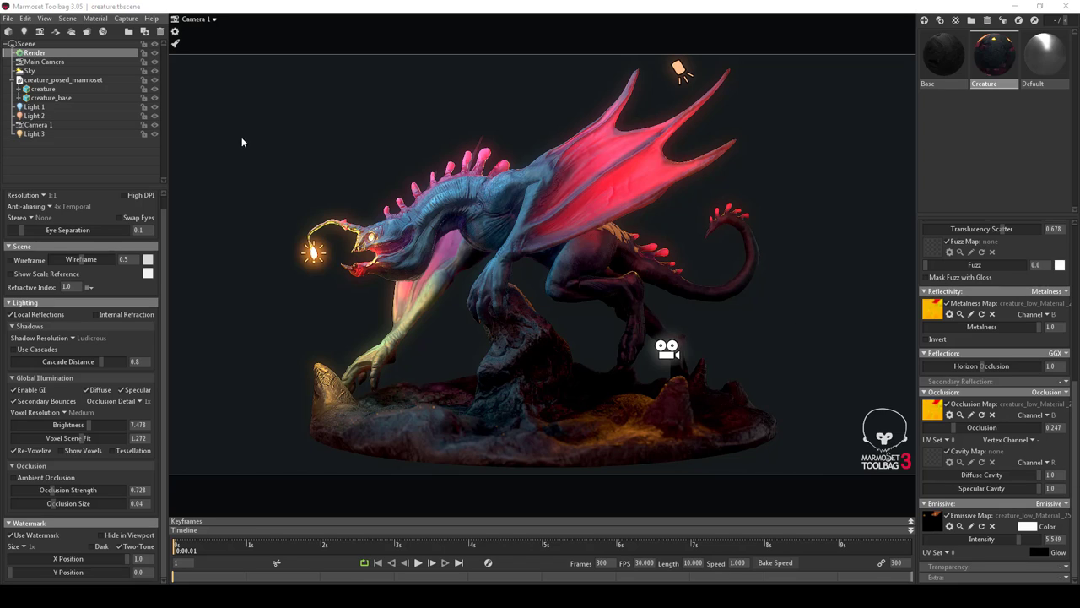
- Capture the Camera 1 render as an image, open it in the photo viewer and enlarge the viewer window for inspection
{"action": "left_click", "coordinate": [127, 19]}
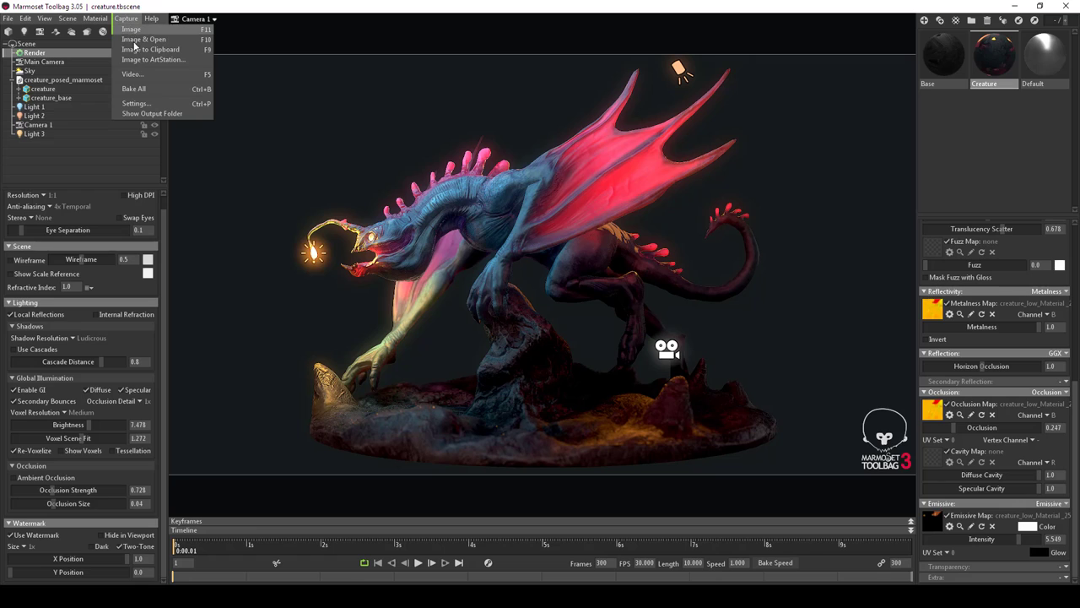
{"action": "left_click", "coordinate": [132, 43]}
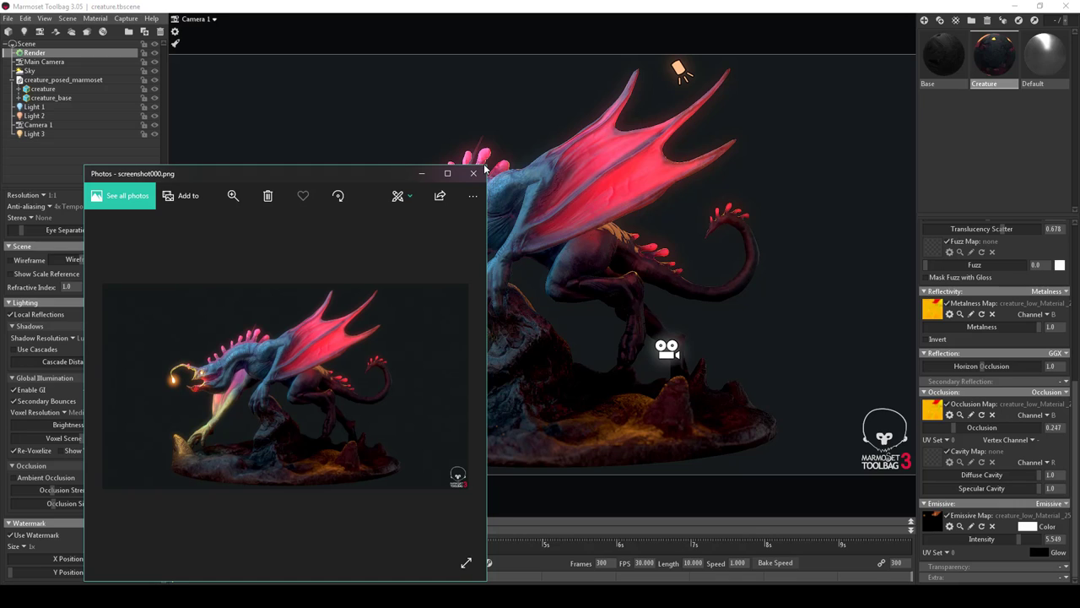
{"action": "left_click_drag", "start_coordinate": [488, 166], "coordinate": [802, 103]}
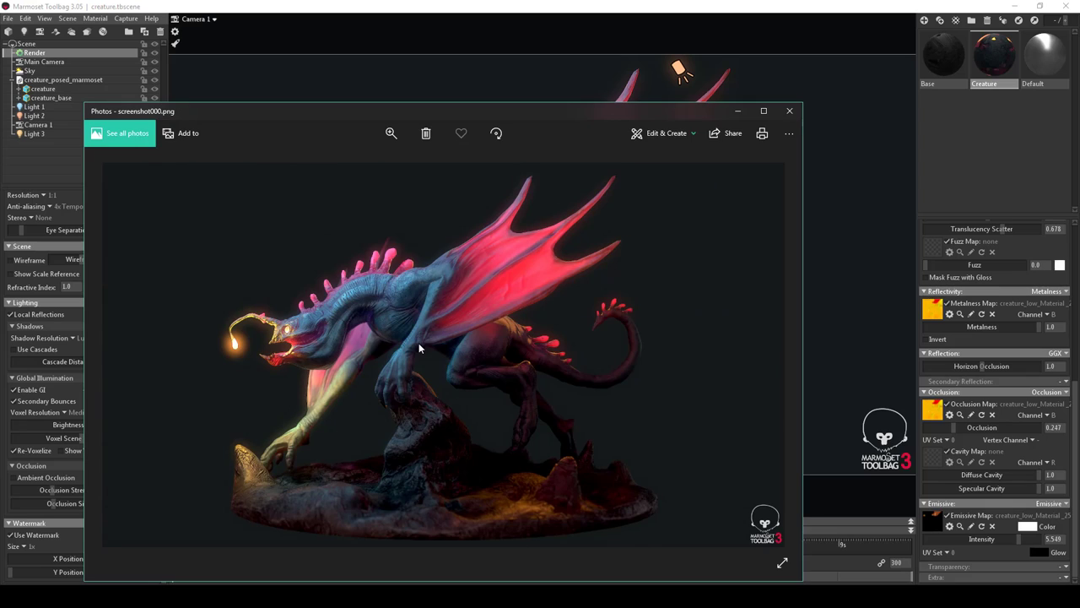